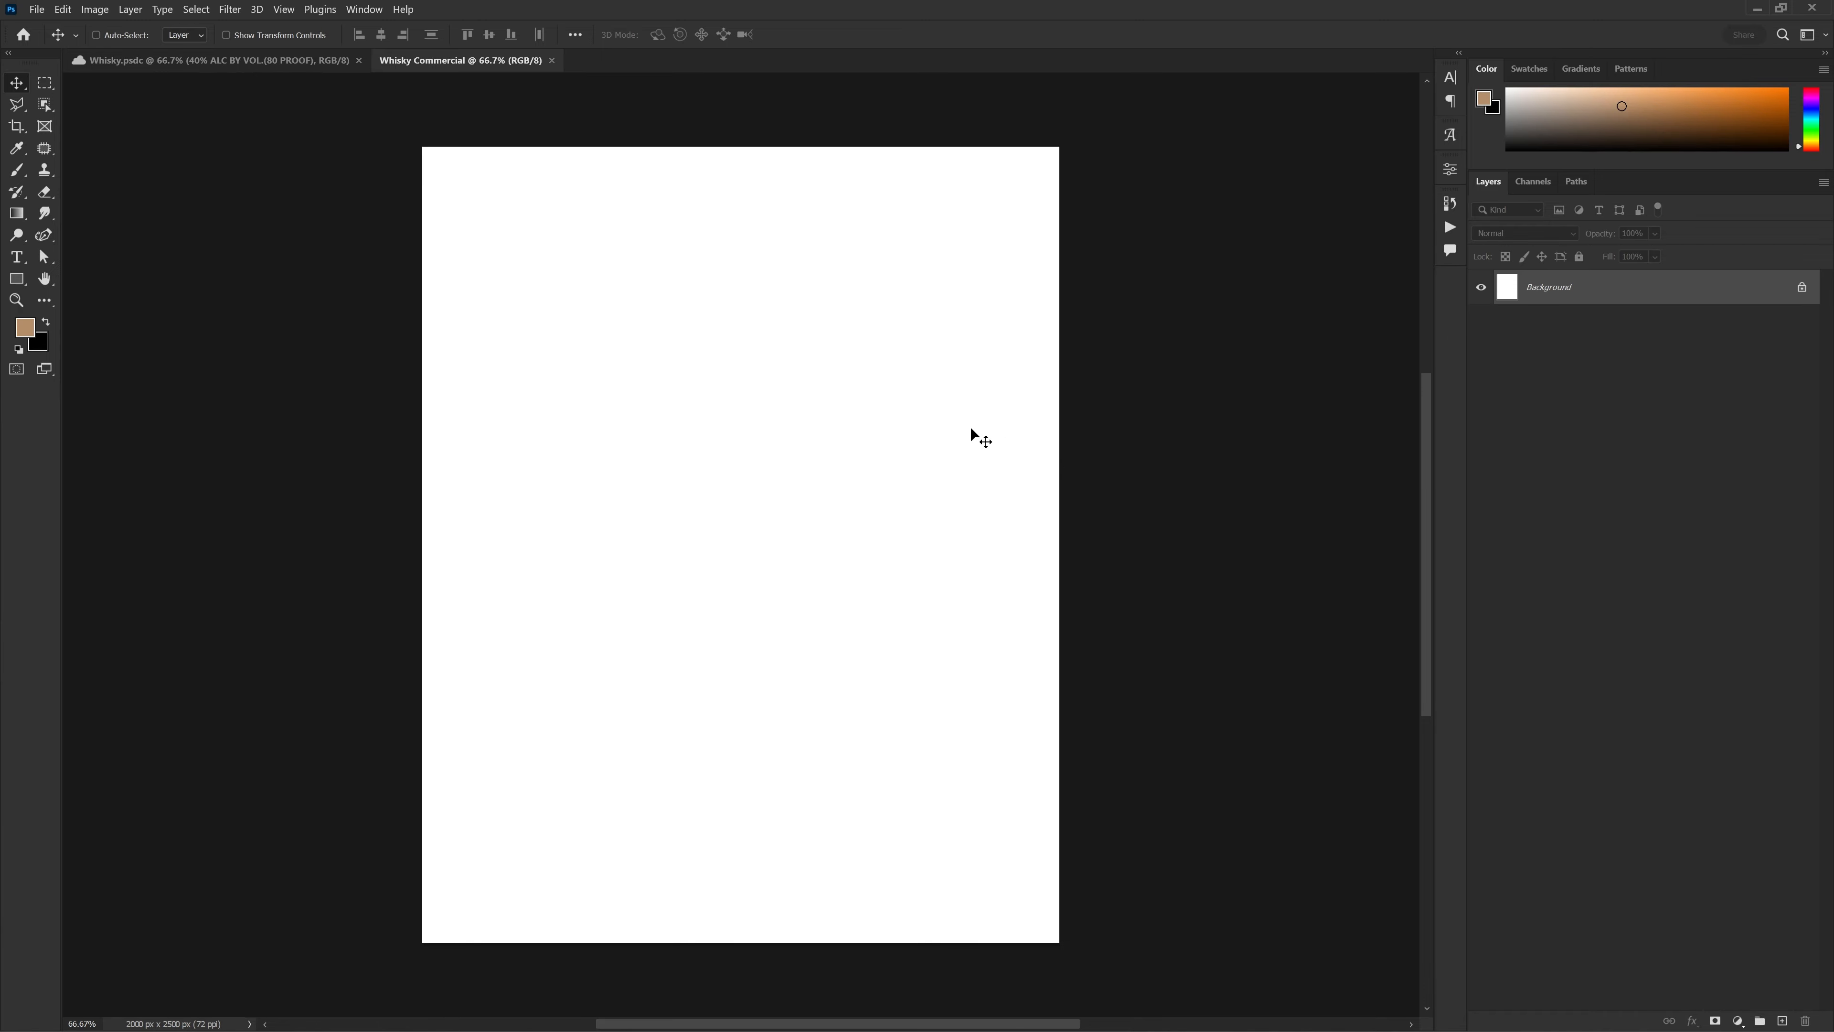
Place the Barrel BG image in the Whisky Commercial document, scaled to about 64% so it covers the whole canvas
{"action": "left_click", "coordinate": [304, 64]}
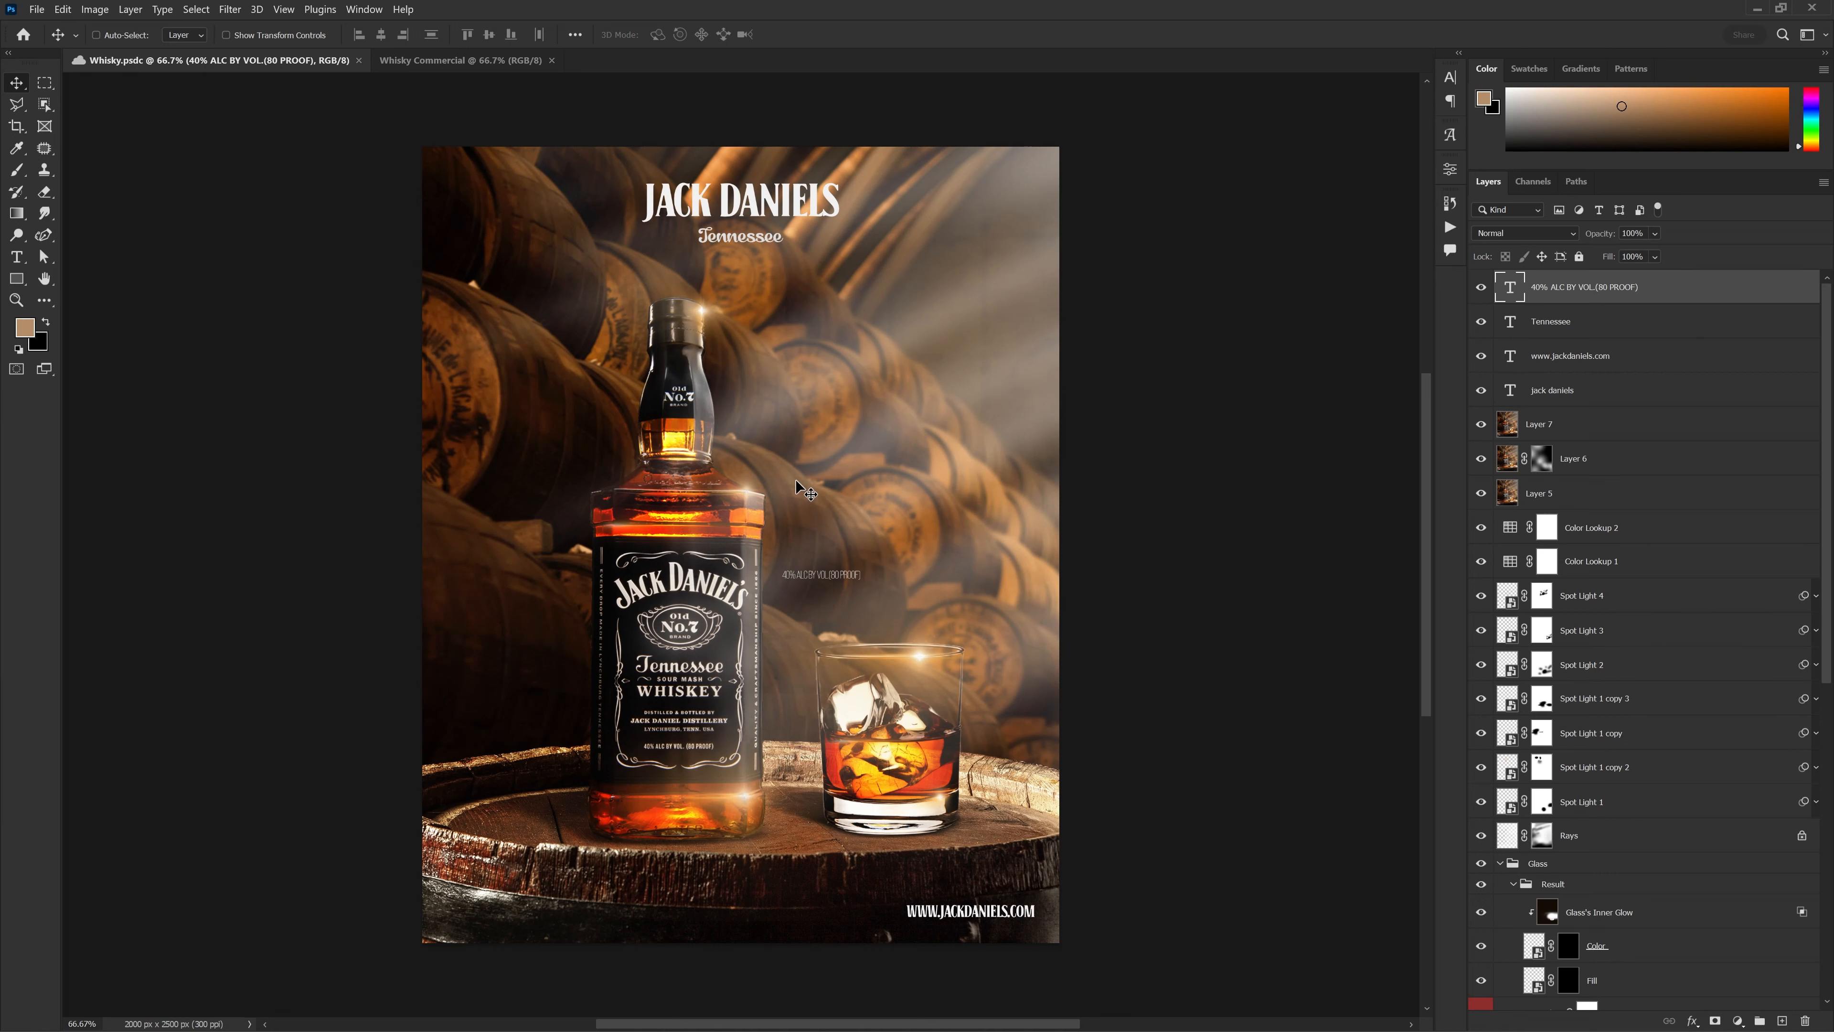
{"action": "key", "text": "ctrl+Tab"}
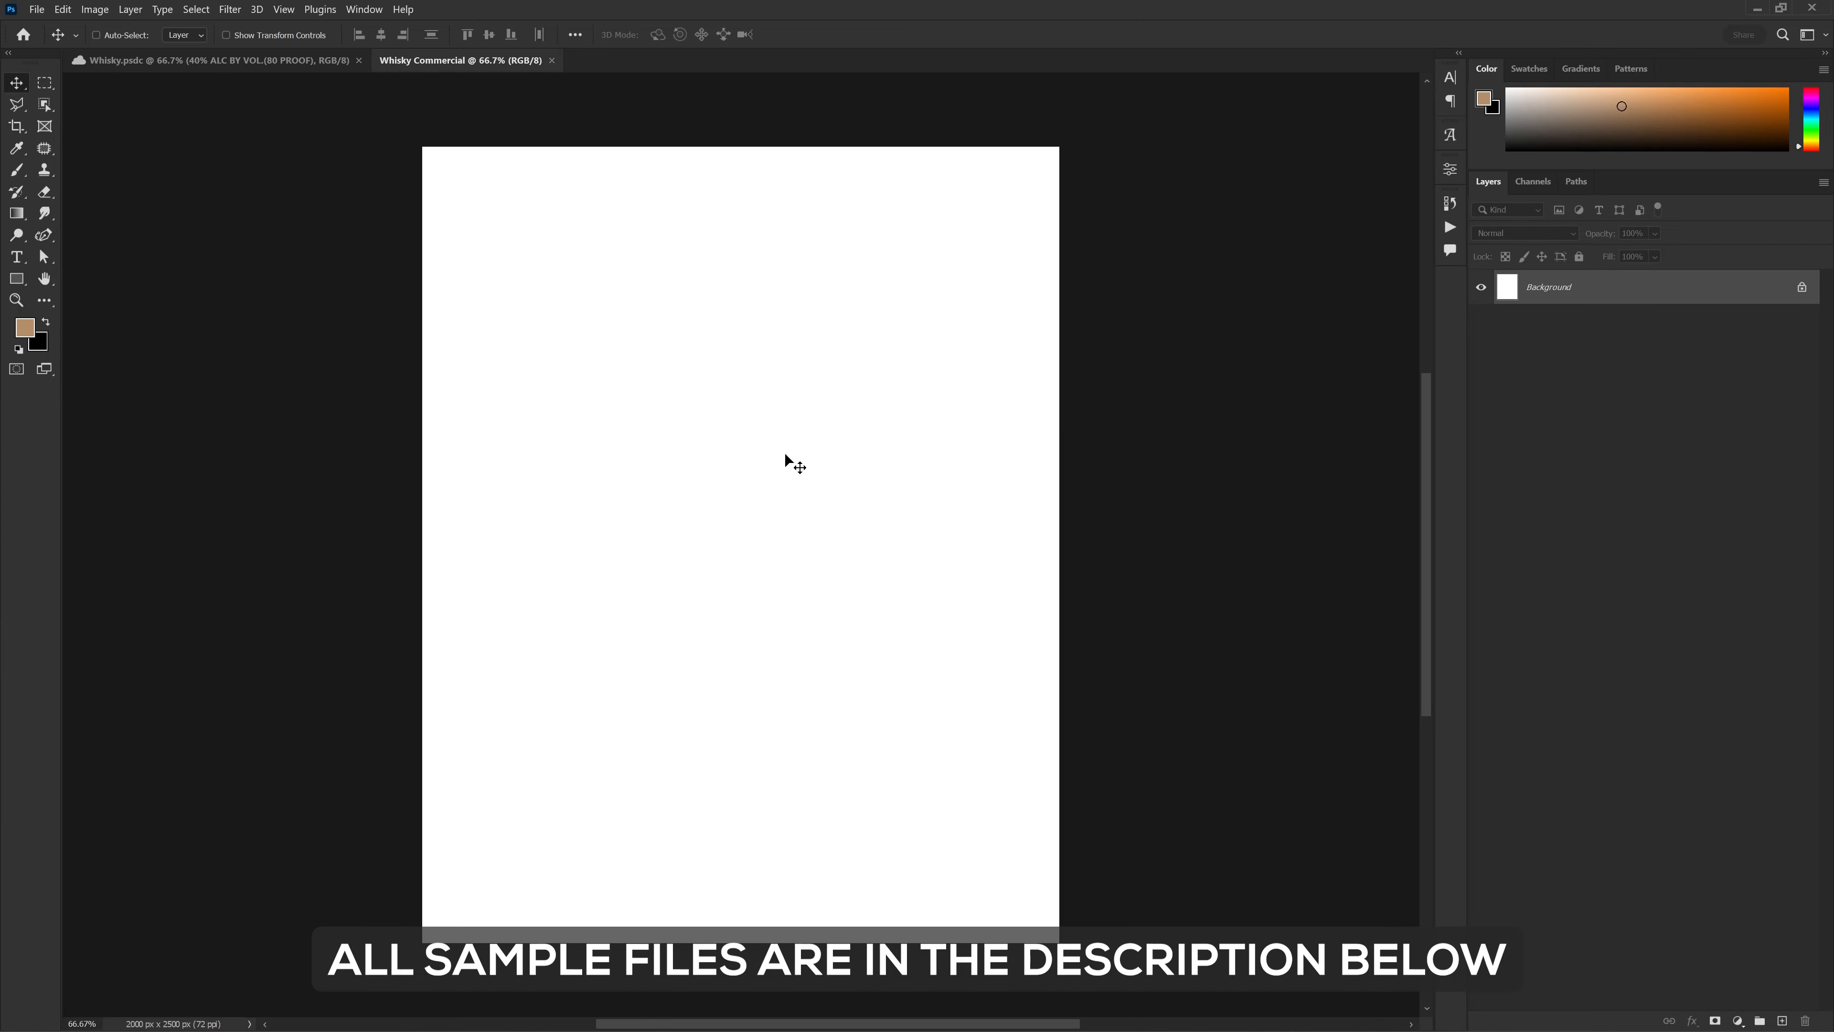
{"action": "key", "text": "alt+Tab"}
{"action": "left_click_drag", "start_coordinate": [660, 347], "coordinate": [719, 760]}
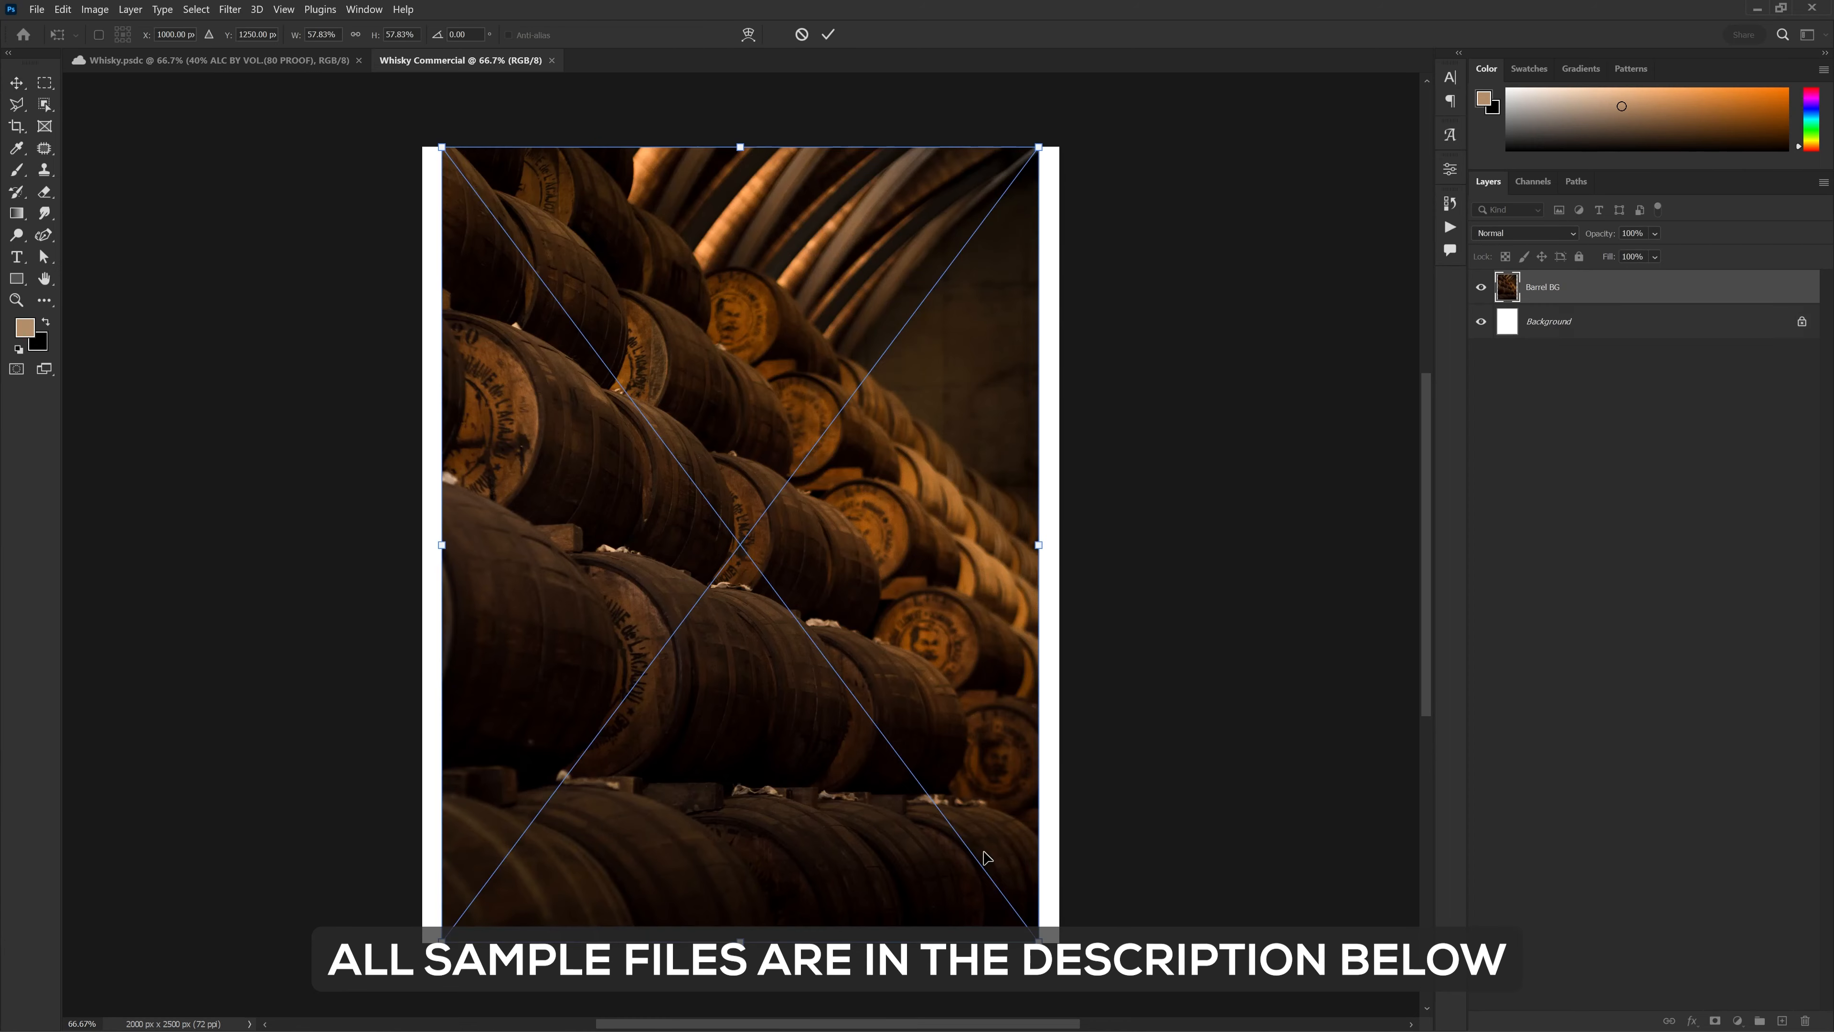
{"action": "scroll", "coordinate": [708, 744], "scroll_direction": "down", "scroll_amount": 4}
{"action": "left_click_drag", "start_coordinate": [936, 880], "coordinate": [958, 909]}
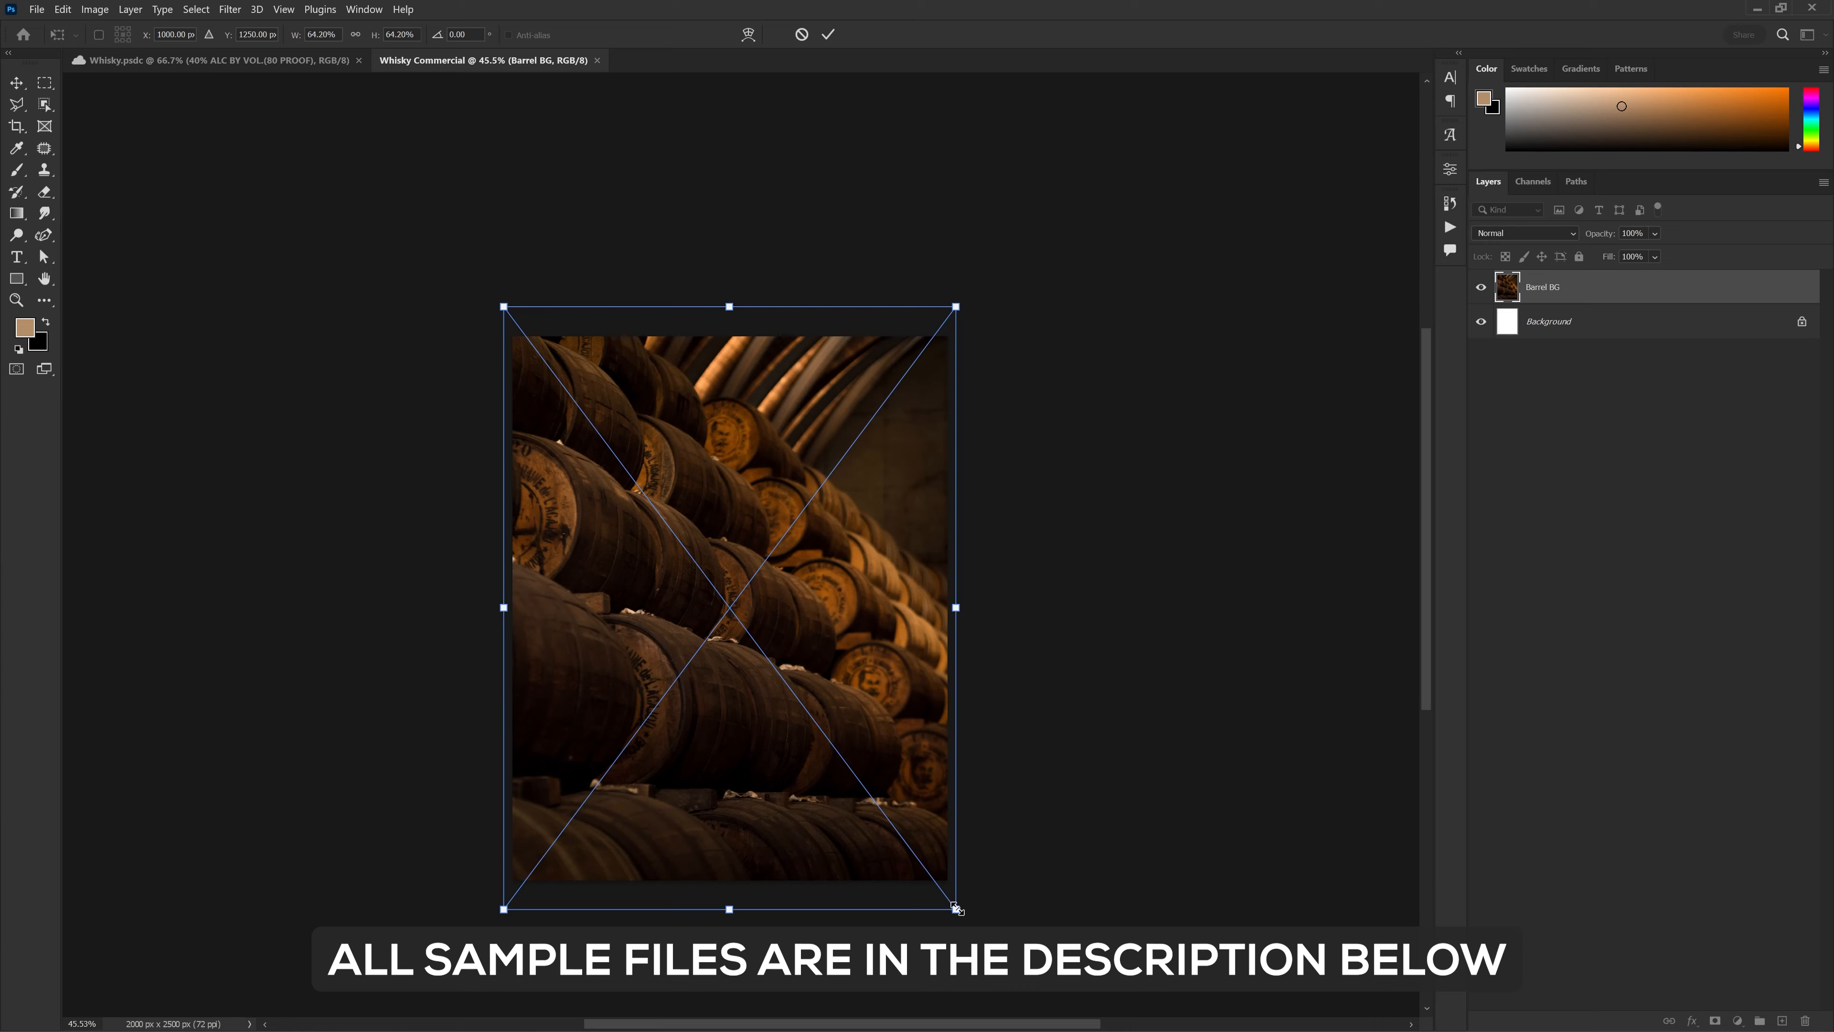
{"action": "key", "text": "Return"}
{"action": "scroll", "coordinate": [902, 717], "scroll_direction": "up", "scroll_amount": 2}
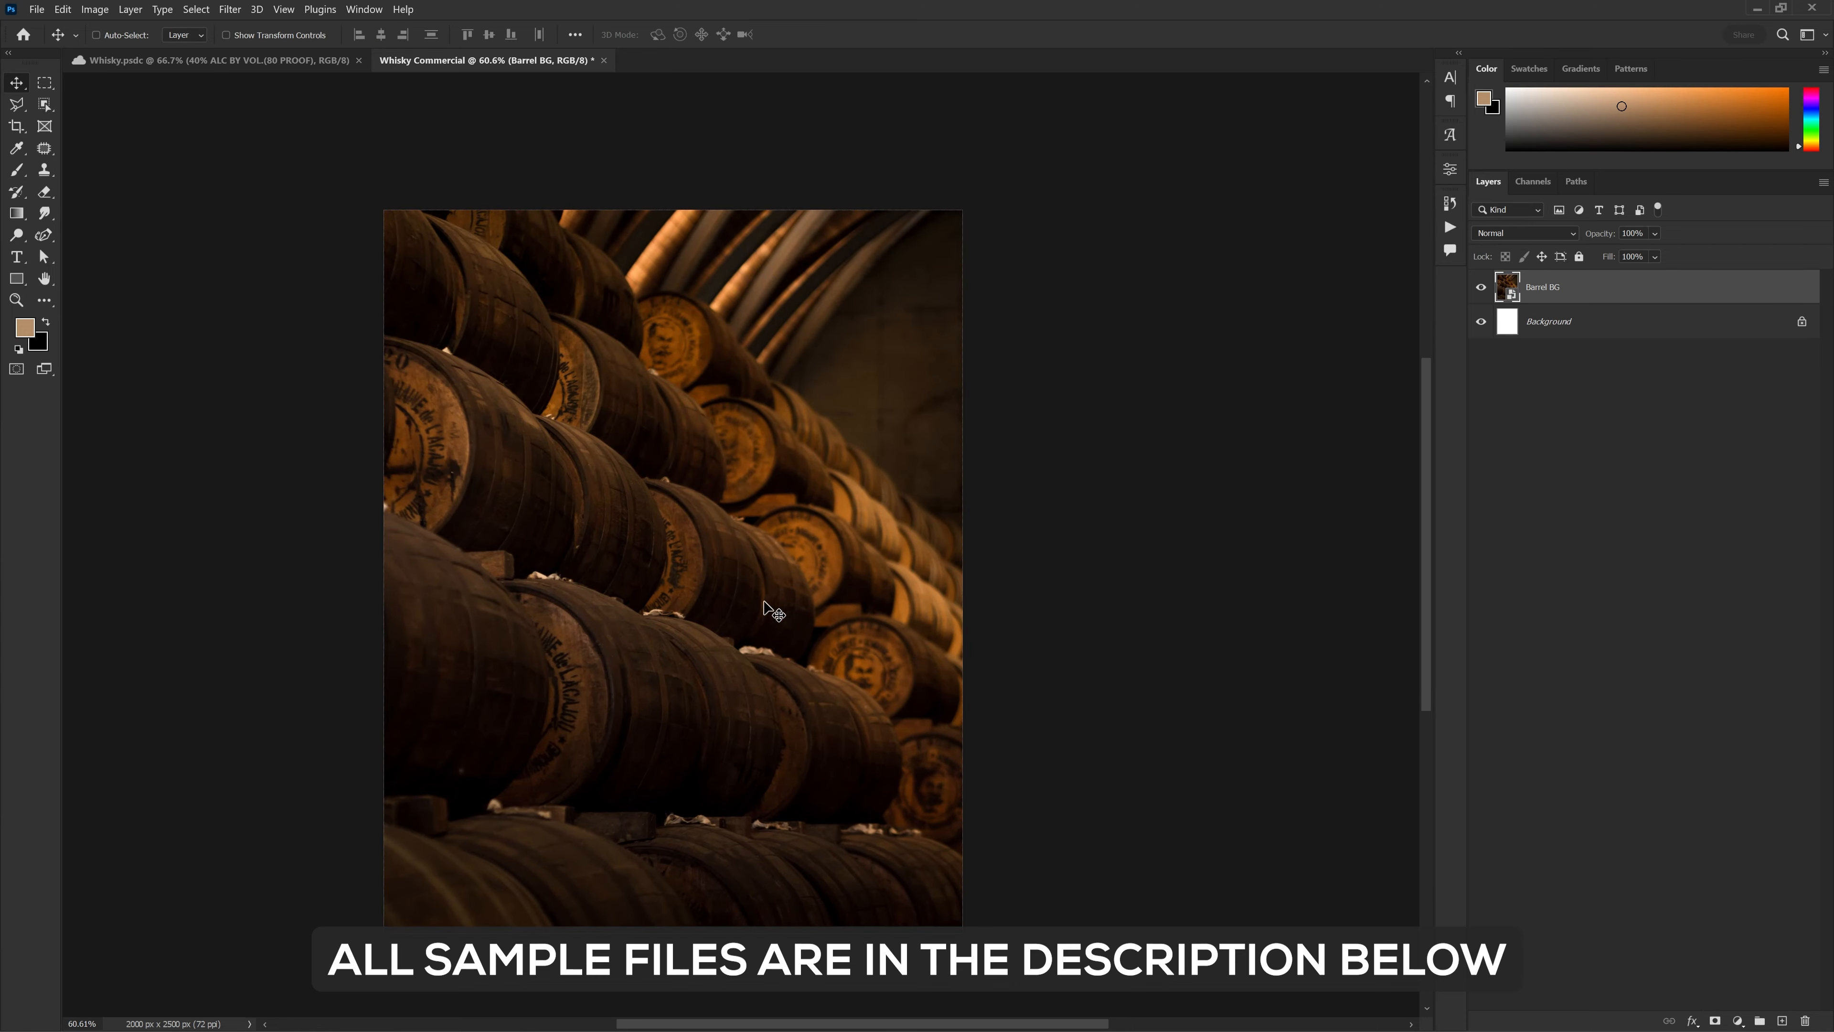
Place the Wooden Barrel image above the barrel background, over the middle of the canvas
{"action": "key", "text": "alt+Tab"}
{"action": "left_click_drag", "start_coordinate": [1062, 345], "coordinate": [664, 767]}
{"action": "scroll", "coordinate": [824, 721], "scroll_direction": "down", "scroll_amount": 2}
{"action": "left_click_drag", "start_coordinate": [825, 721], "coordinate": [819, 749]}
{"action": "key", "text": "Return"}
{"action": "scroll", "coordinate": [751, 555], "scroll_direction": "up", "scroll_amount": 1}
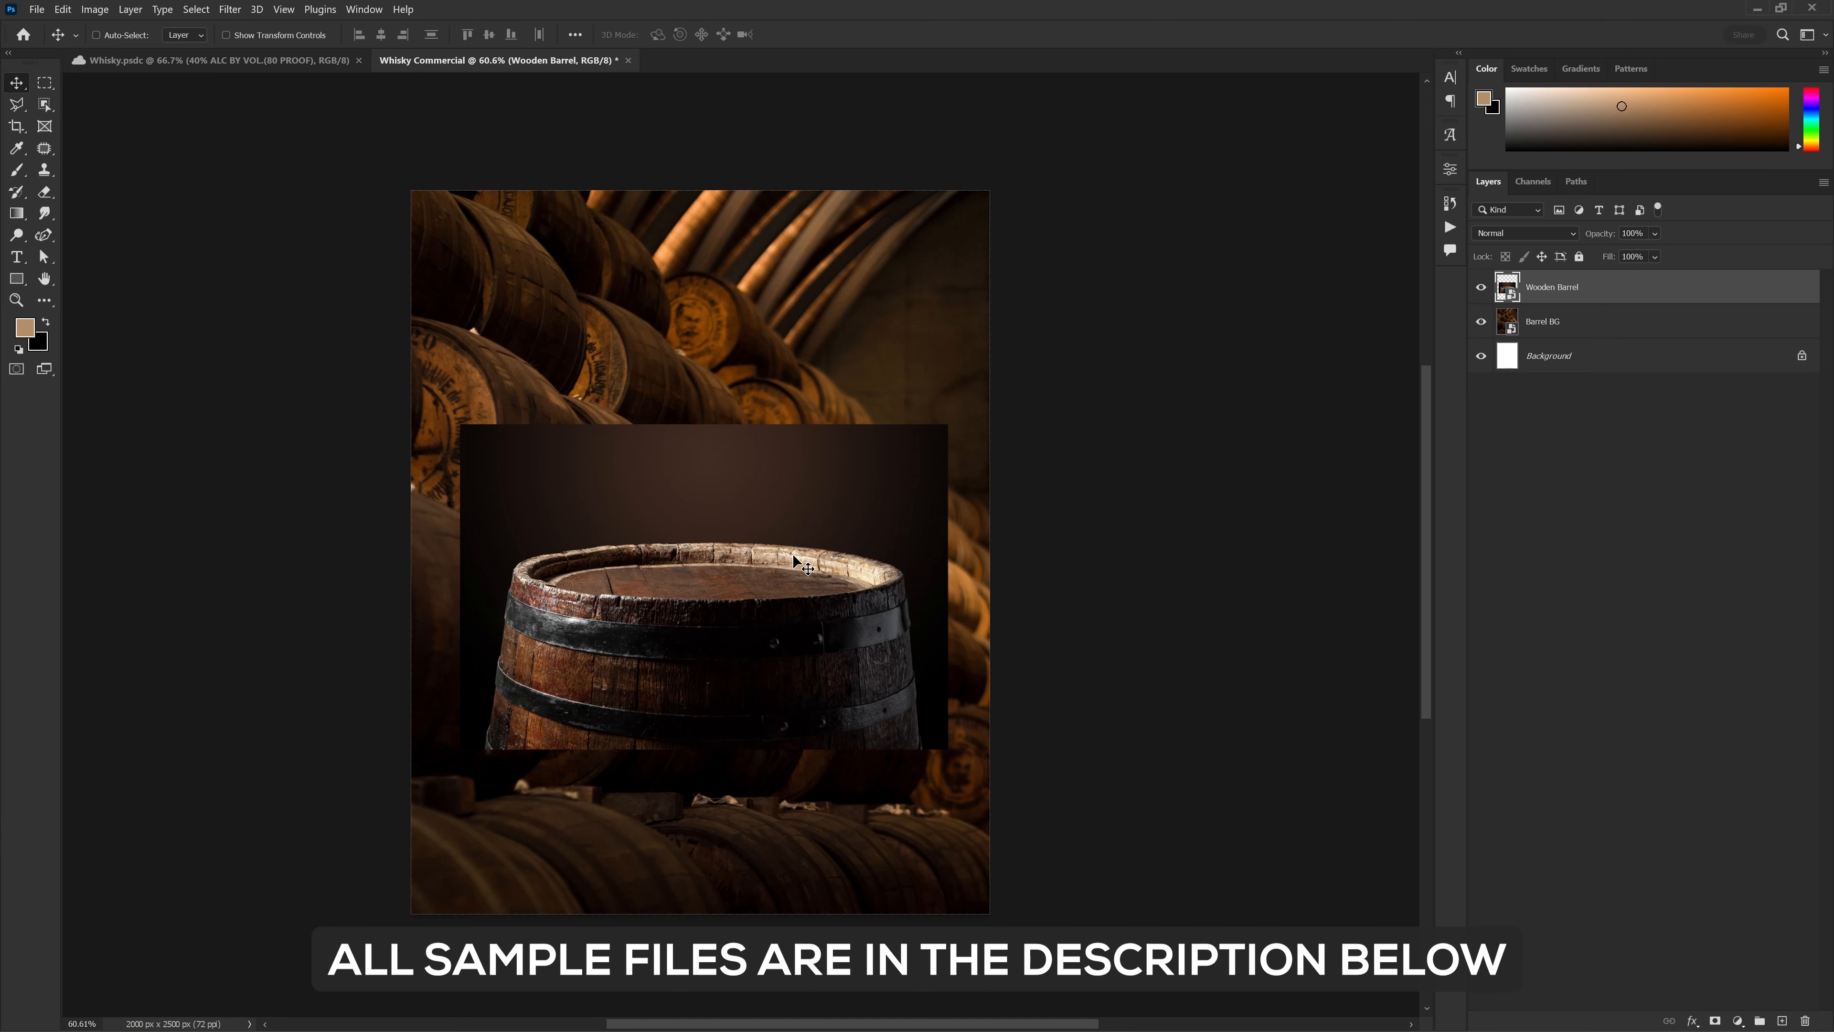
Hide the Barrel BG layer, then select the wooden barrel with the Object Selection tool and mask out its dark background
{"action": "left_click", "coordinate": [1481, 322]}
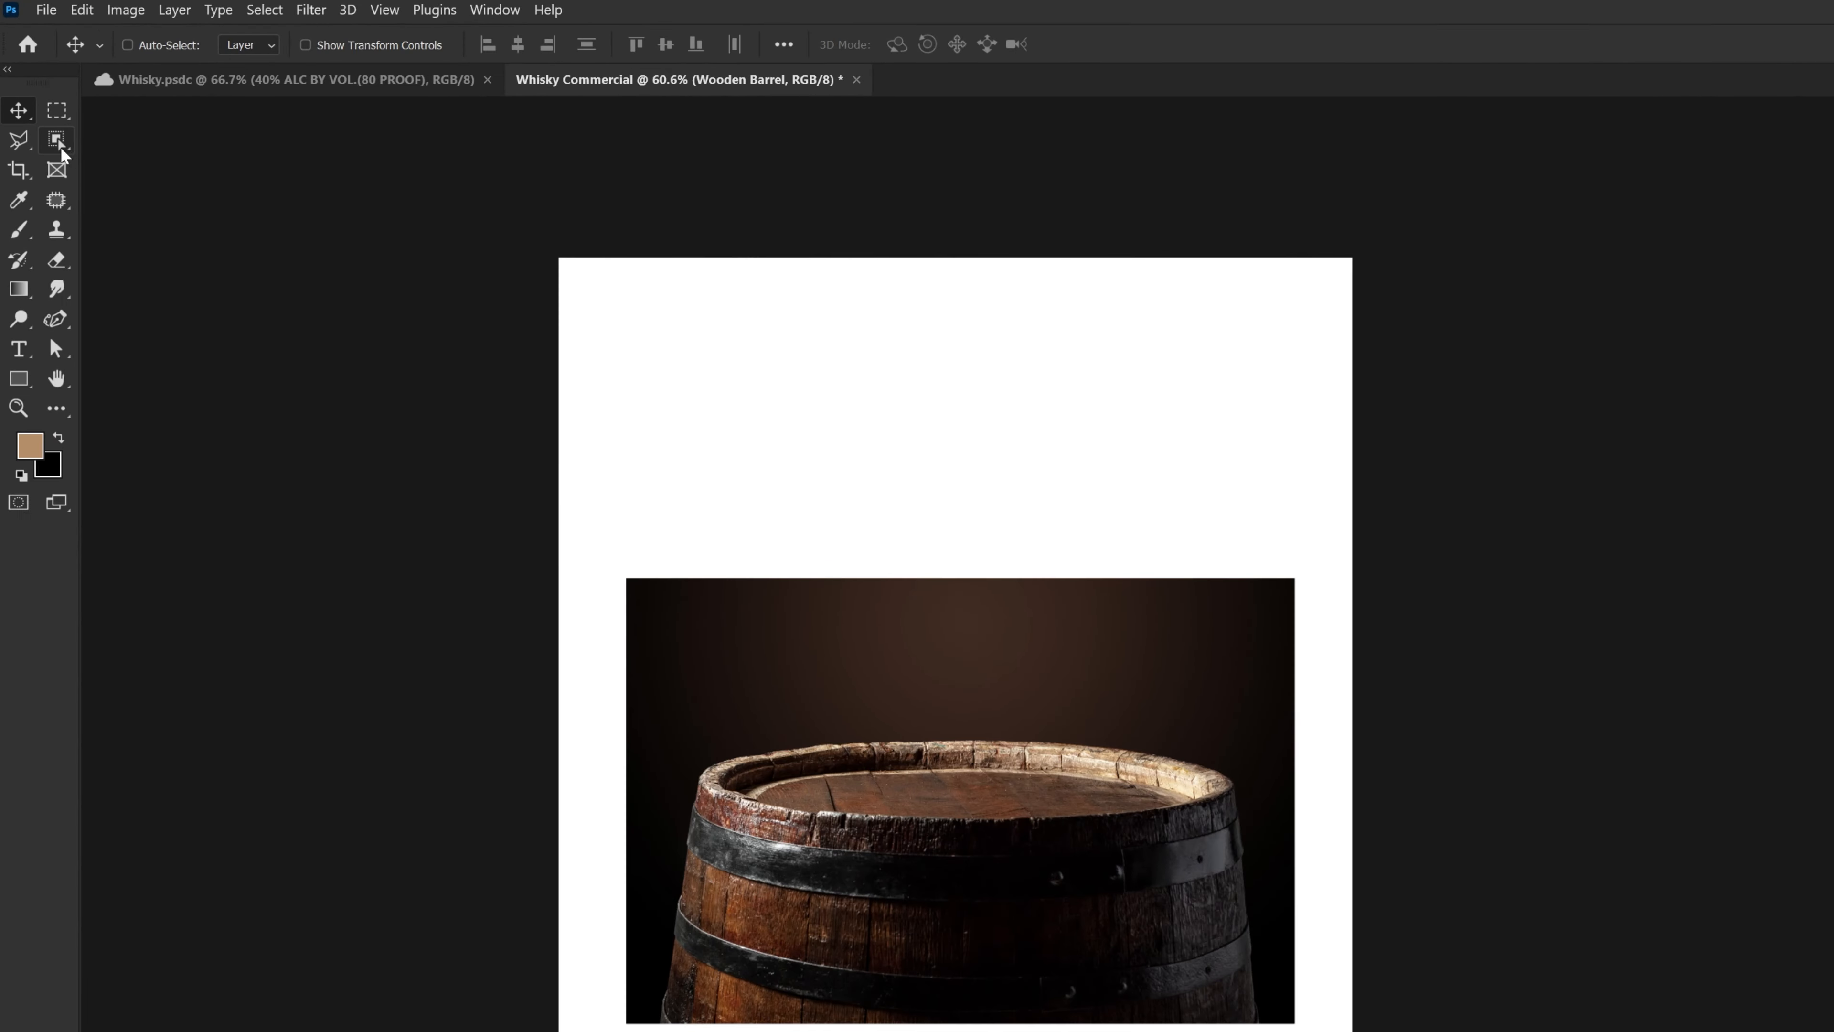
{"action": "left_click", "coordinate": [45, 104]}
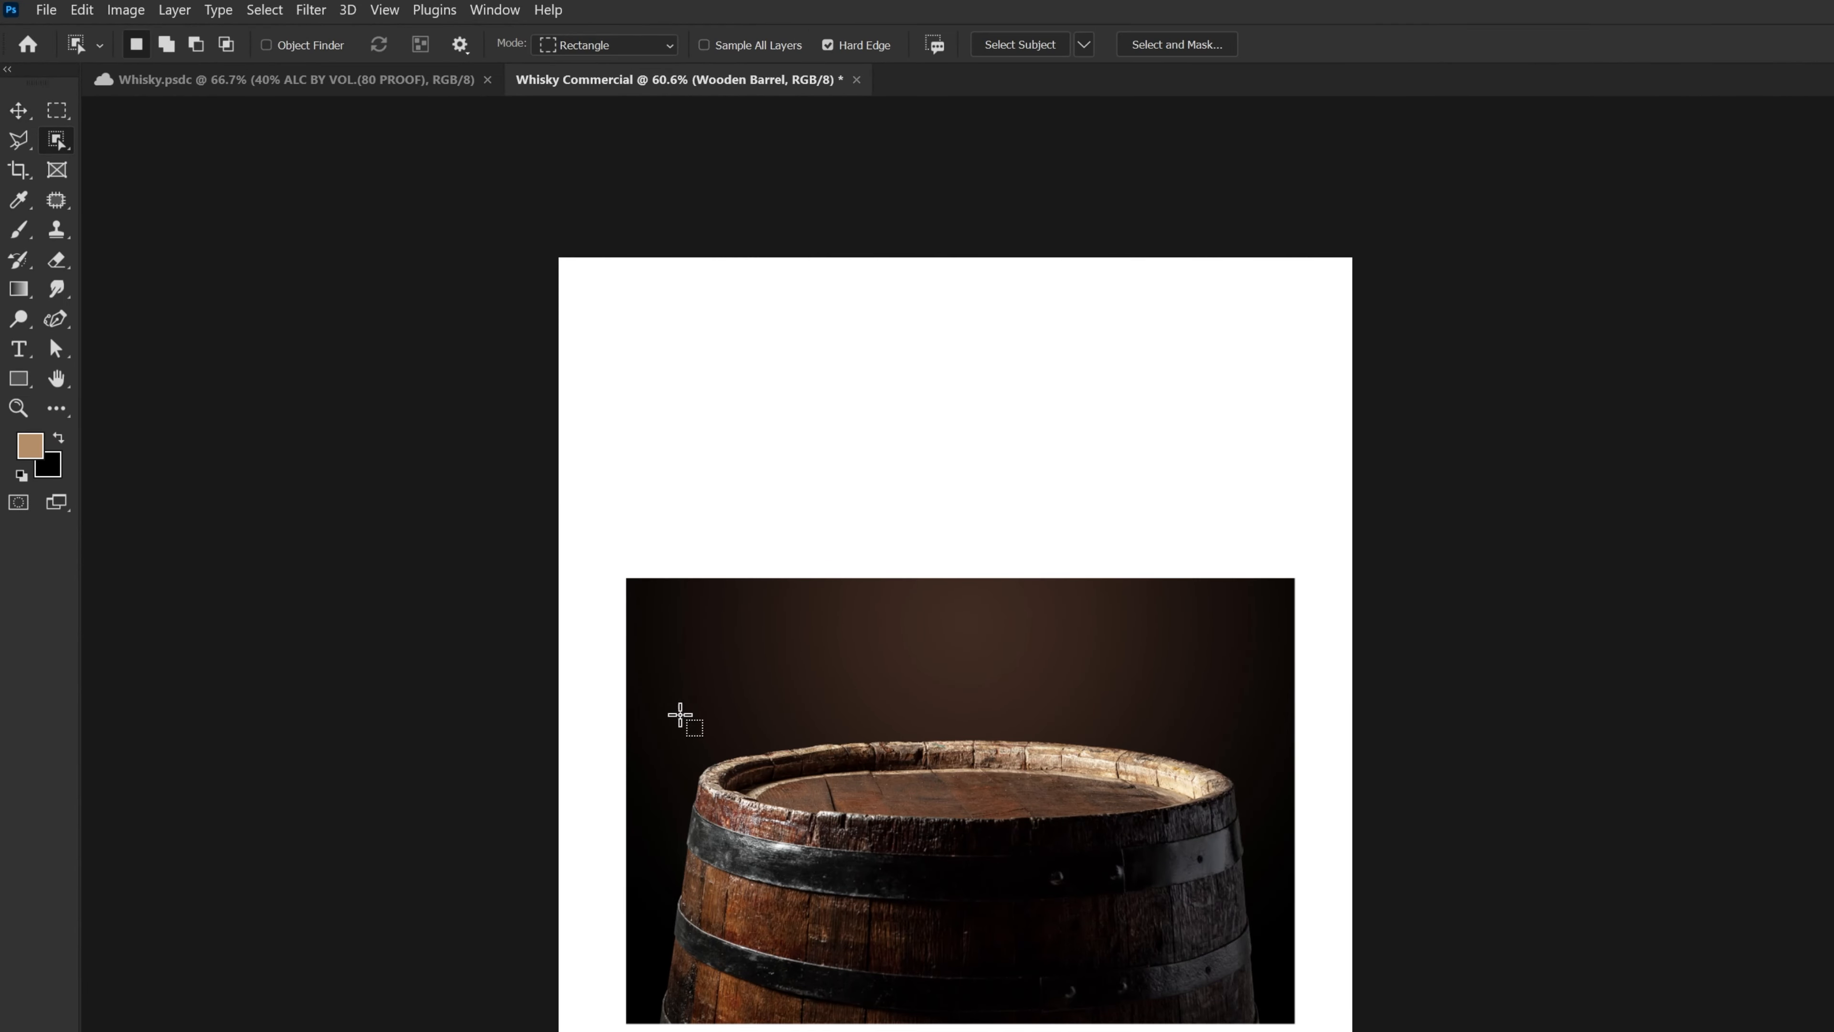
{"action": "mouse_move", "coordinate": [652, 699]}
{"action": "left_mouse_down"}
{"action": "mouse_move", "coordinate": [1123, 1009]}
{"action": "mouse_move", "coordinate": [1278, 1021]}
{"action": "mouse_move", "coordinate": [1302, 979]}
{"action": "left_mouse_up"}
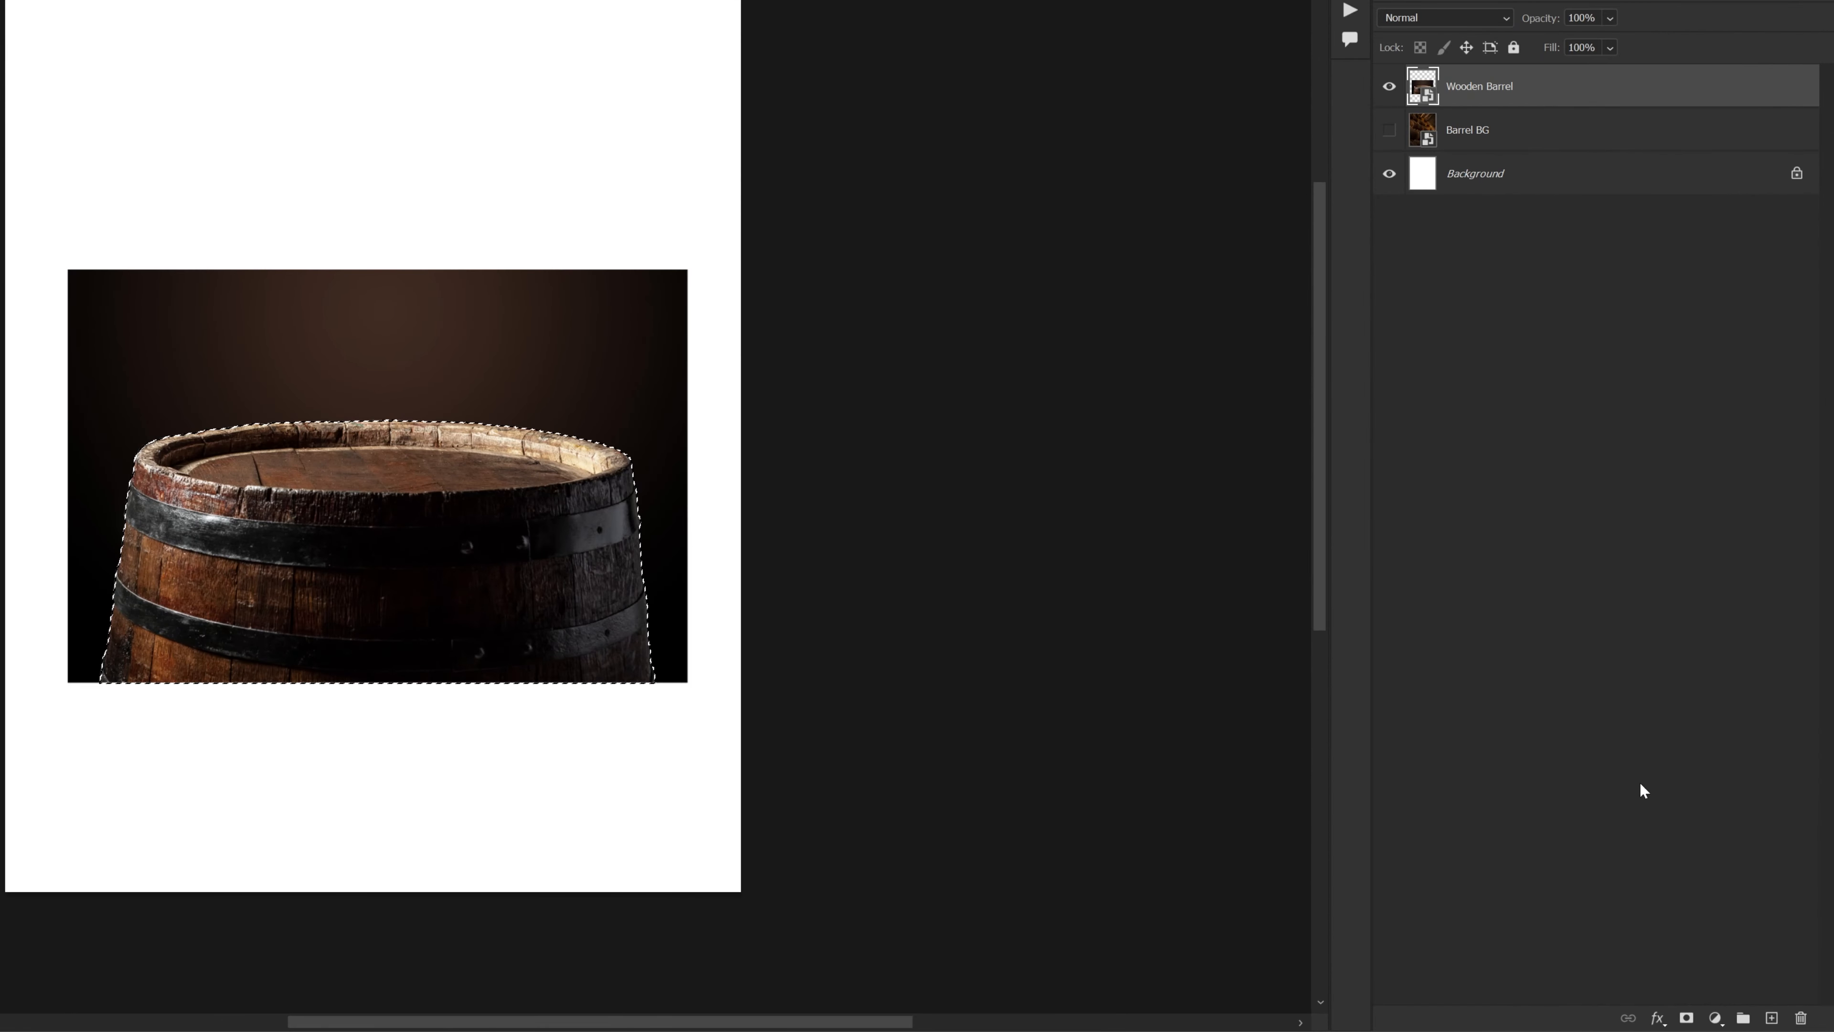
{"action": "left_click", "coordinate": [1711, 1019]}
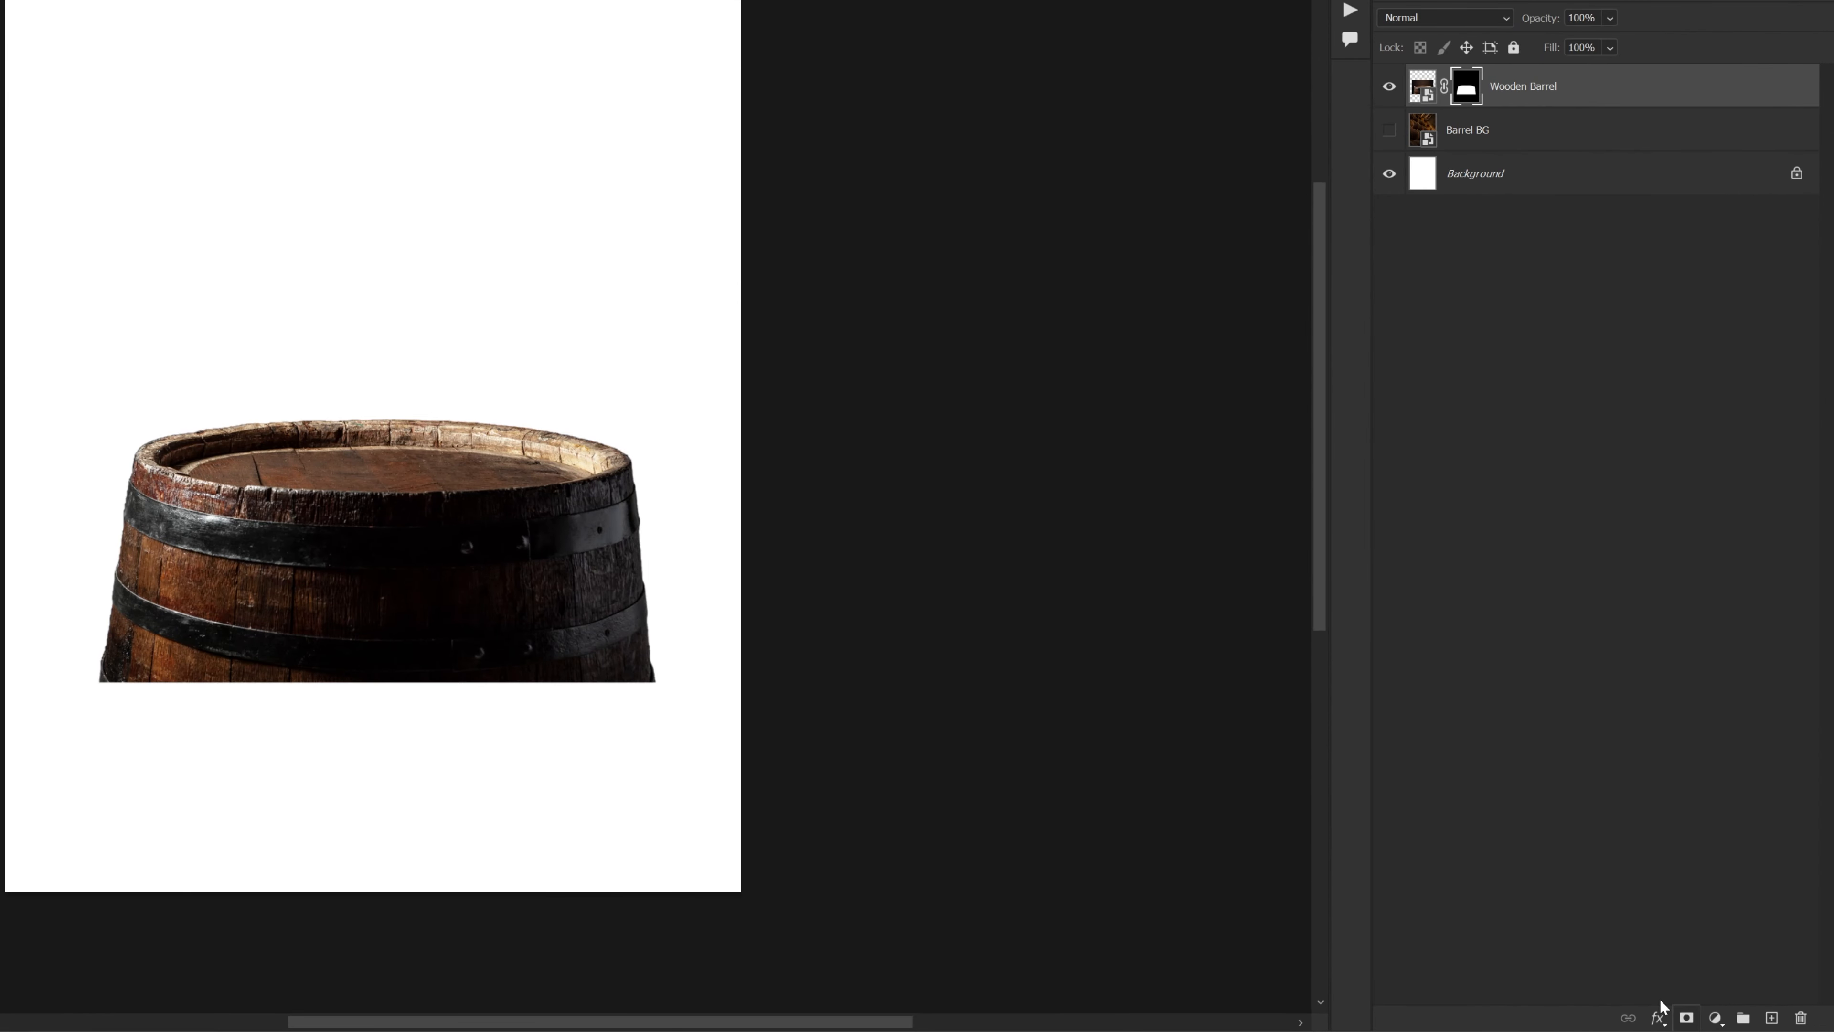
Convert the masked Wooden Barrel layer to a smart object and show the Barrel BG layer again
{"action": "right_click", "coordinate": [1526, 106]}
{"action": "left_click", "coordinate": [1625, 318]}
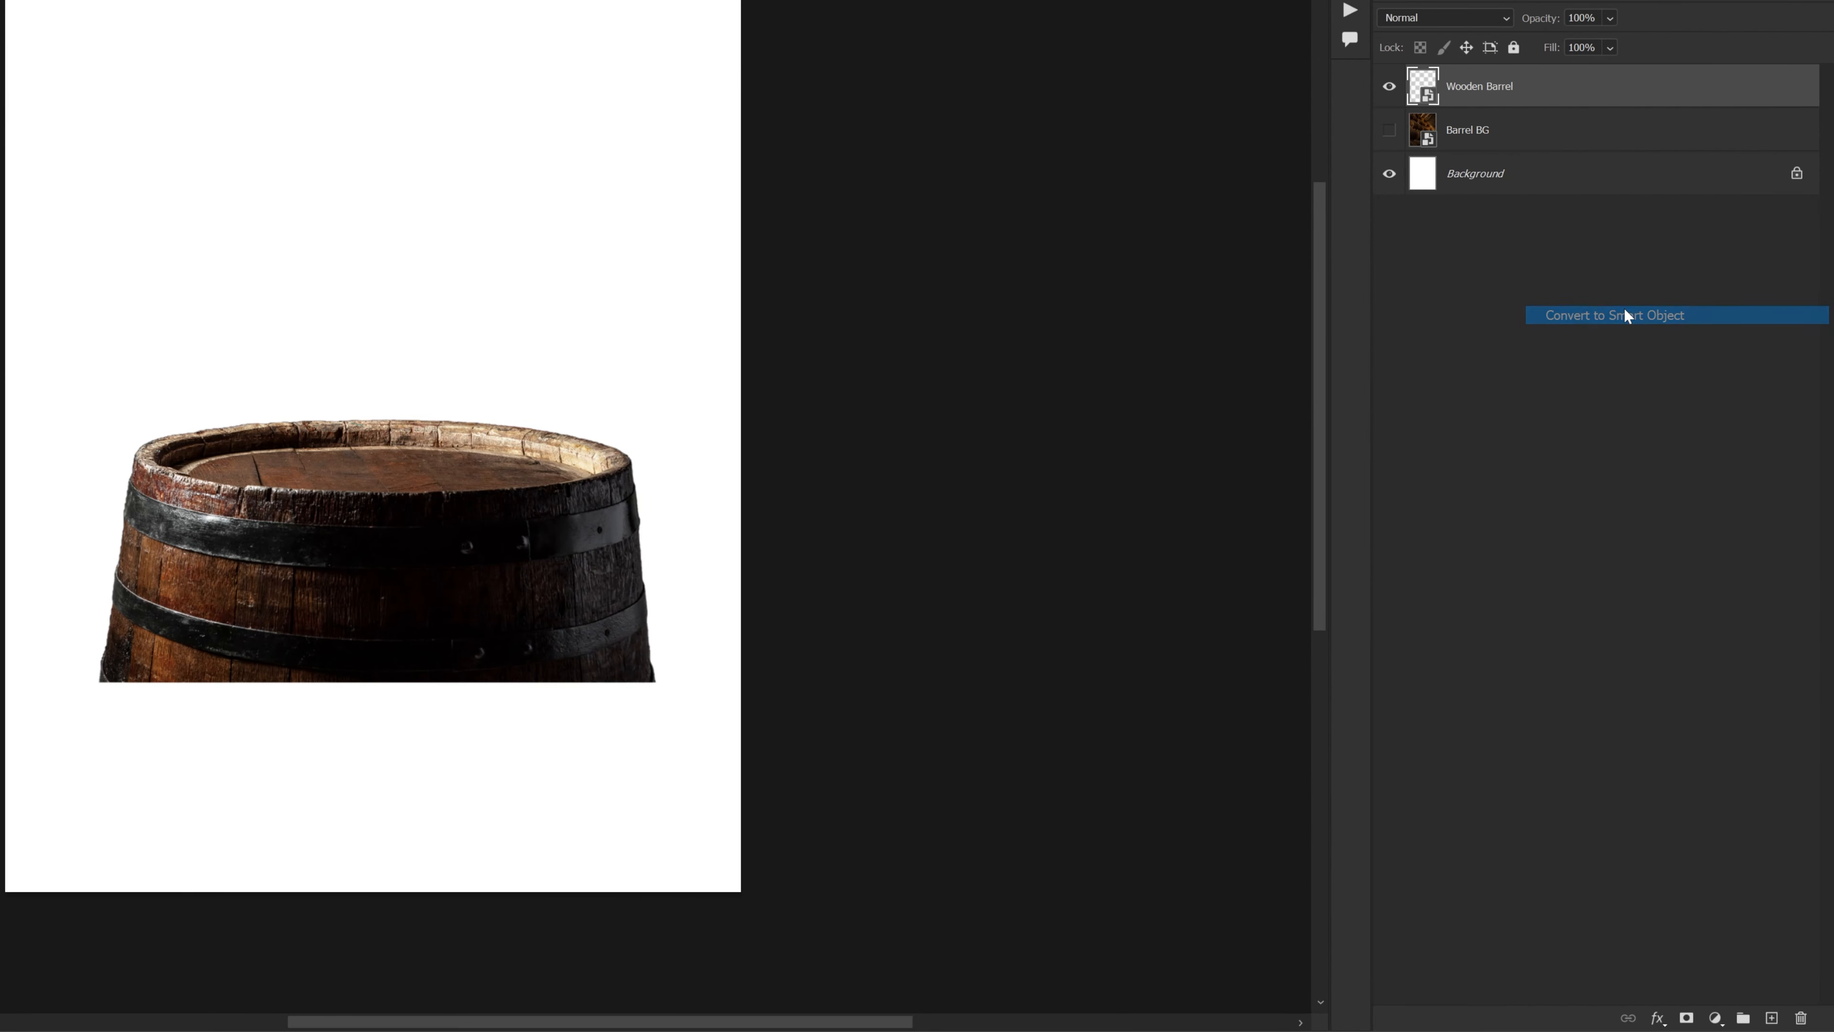
{"action": "left_click", "coordinate": [1388, 131]}
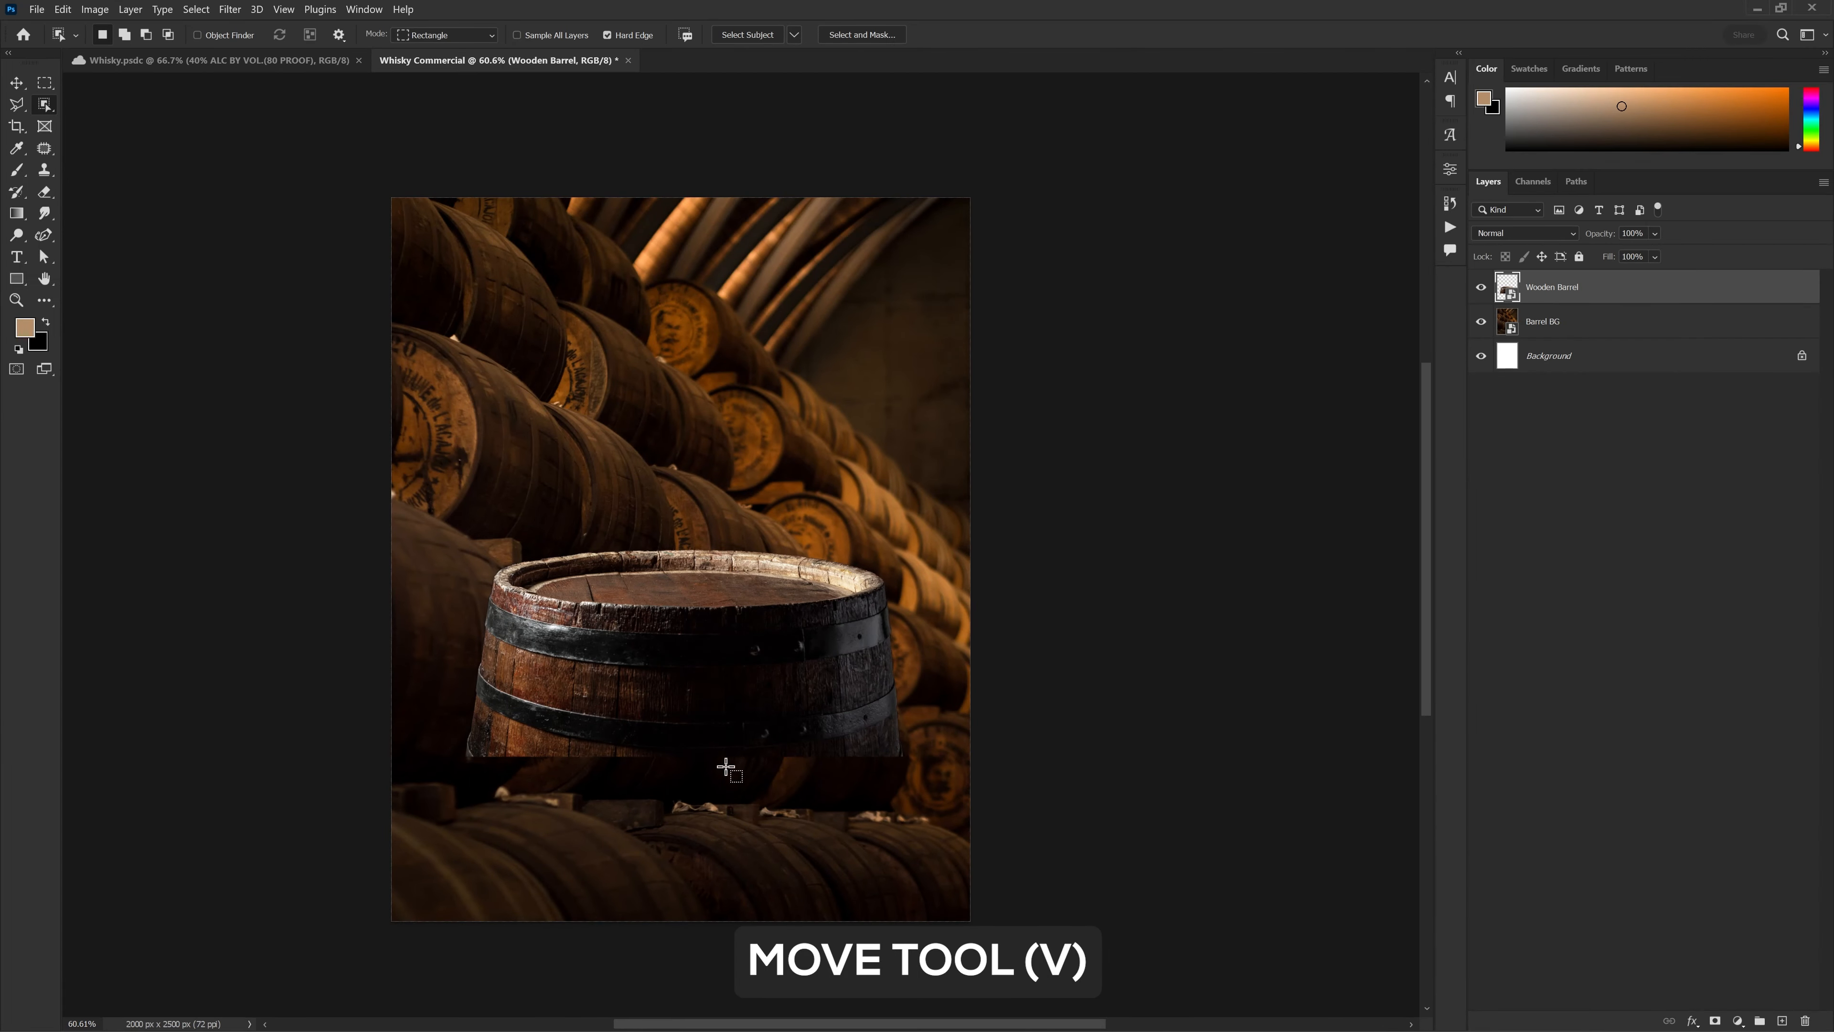
Move the wooden barrel to the bottom of the canvas and enlarge it until it spans the full canvas width
{"action": "left_click", "coordinate": [22, 90]}
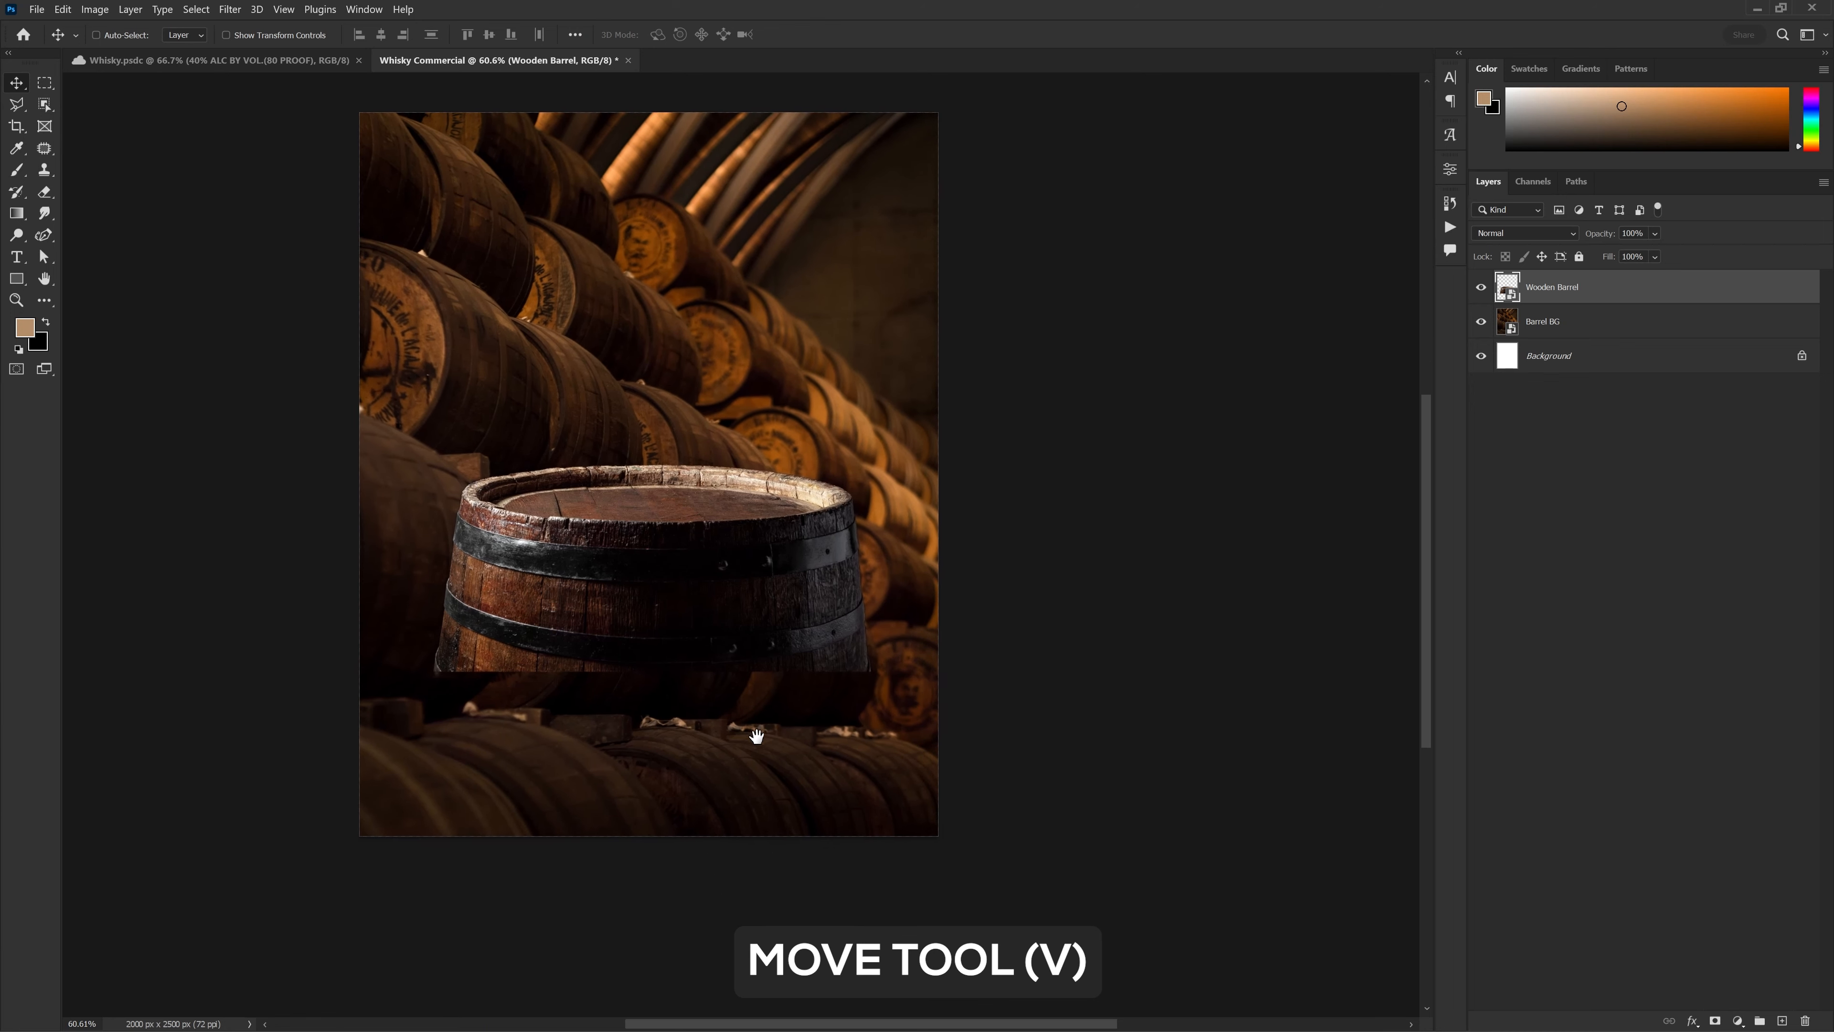
{"action": "left_click_drag", "start_coordinate": [749, 604], "coordinate": [754, 795]}
{"action": "scroll", "coordinate": [753, 795], "scroll_direction": "down", "scroll_amount": 2}
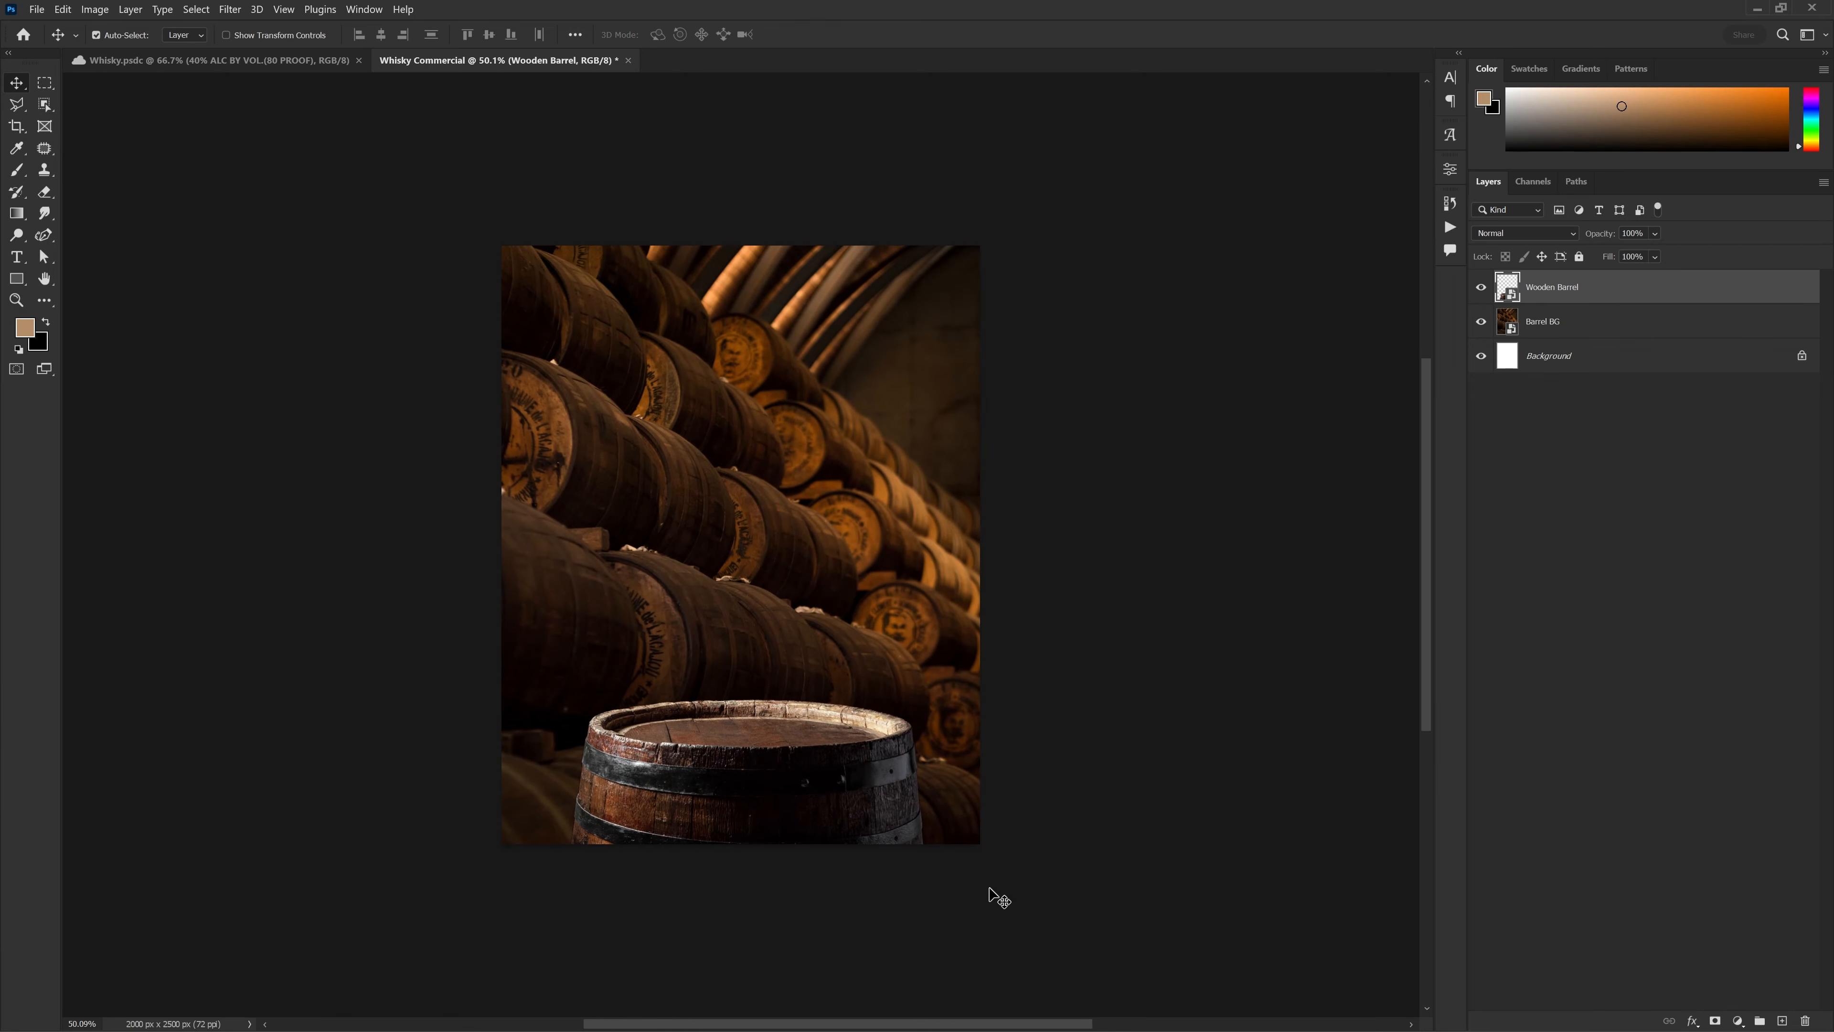
{"action": "key", "text": "ctrl+t"}
{"action": "left_click_drag", "start_coordinate": [930, 872], "coordinate": [956, 922]}
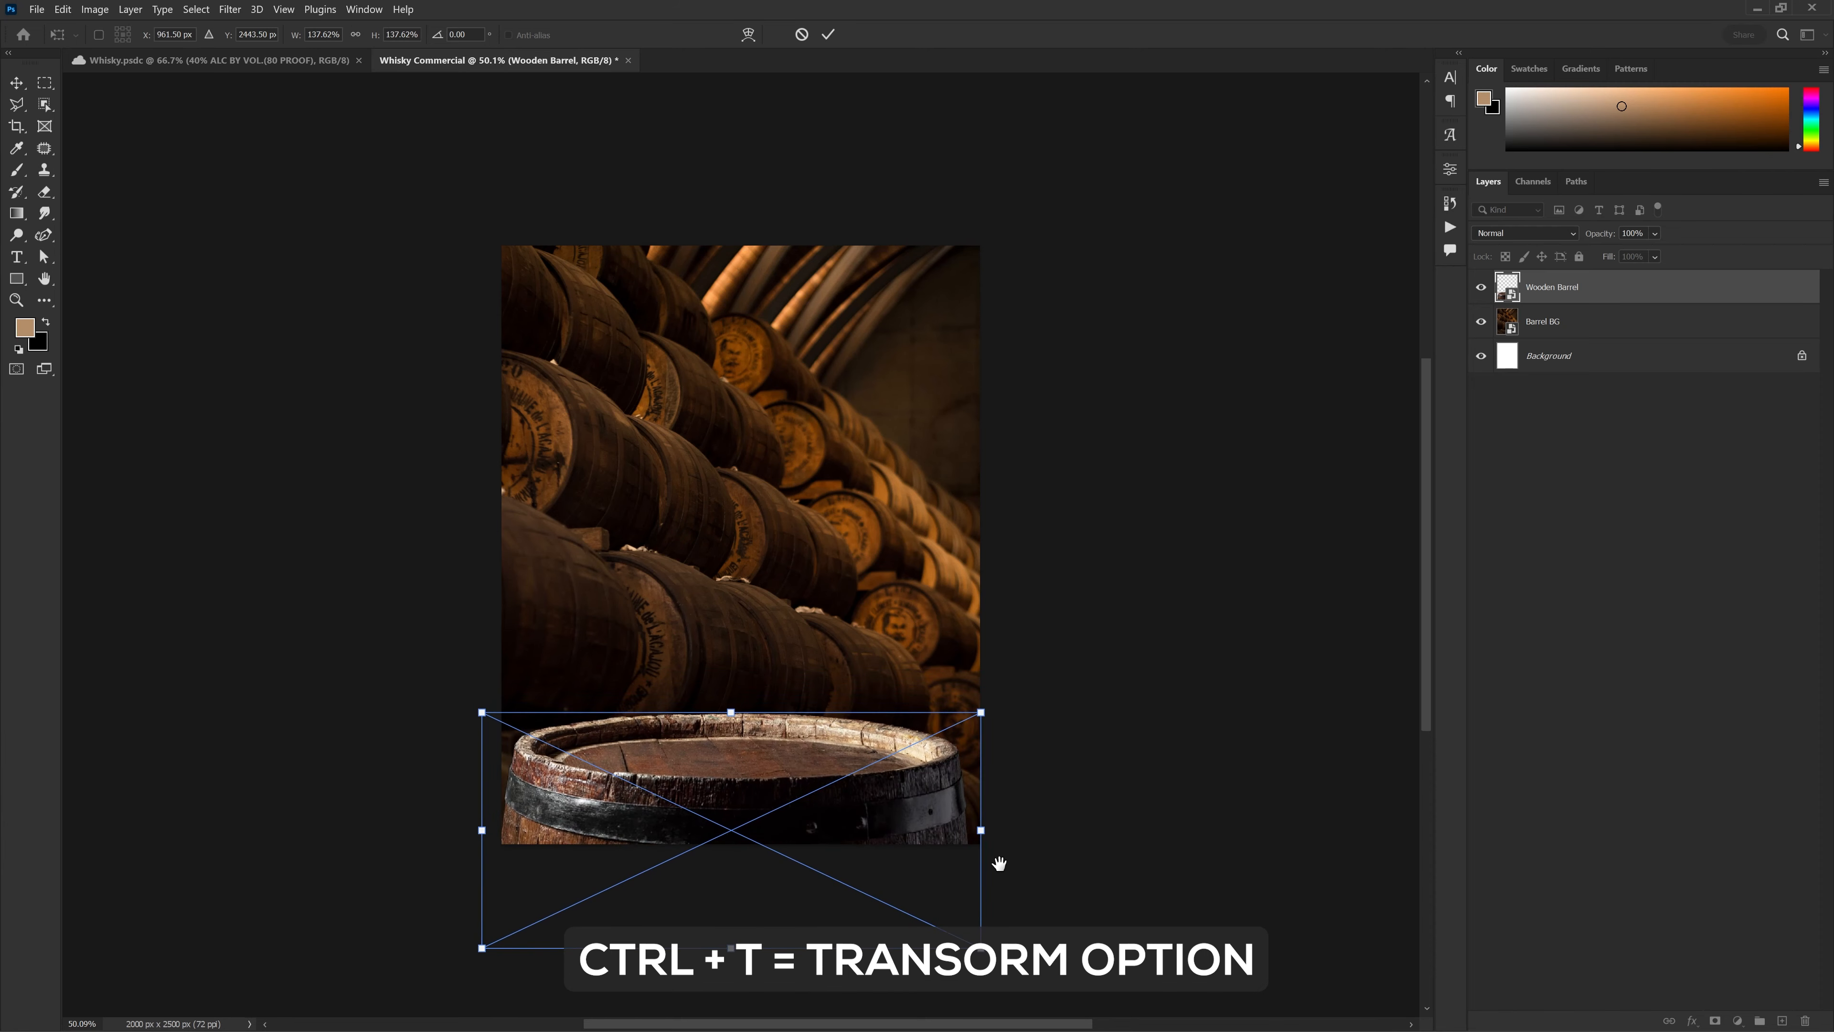
{"action": "left_click_drag", "start_coordinate": [1036, 732], "coordinate": [958, 720]}
{"action": "left_click_drag", "start_coordinate": [903, 938], "coordinate": [917, 934]}
{"action": "left_click_drag", "start_coordinate": [835, 780], "coordinate": [838, 774]}
{"action": "key", "text": "Return"}
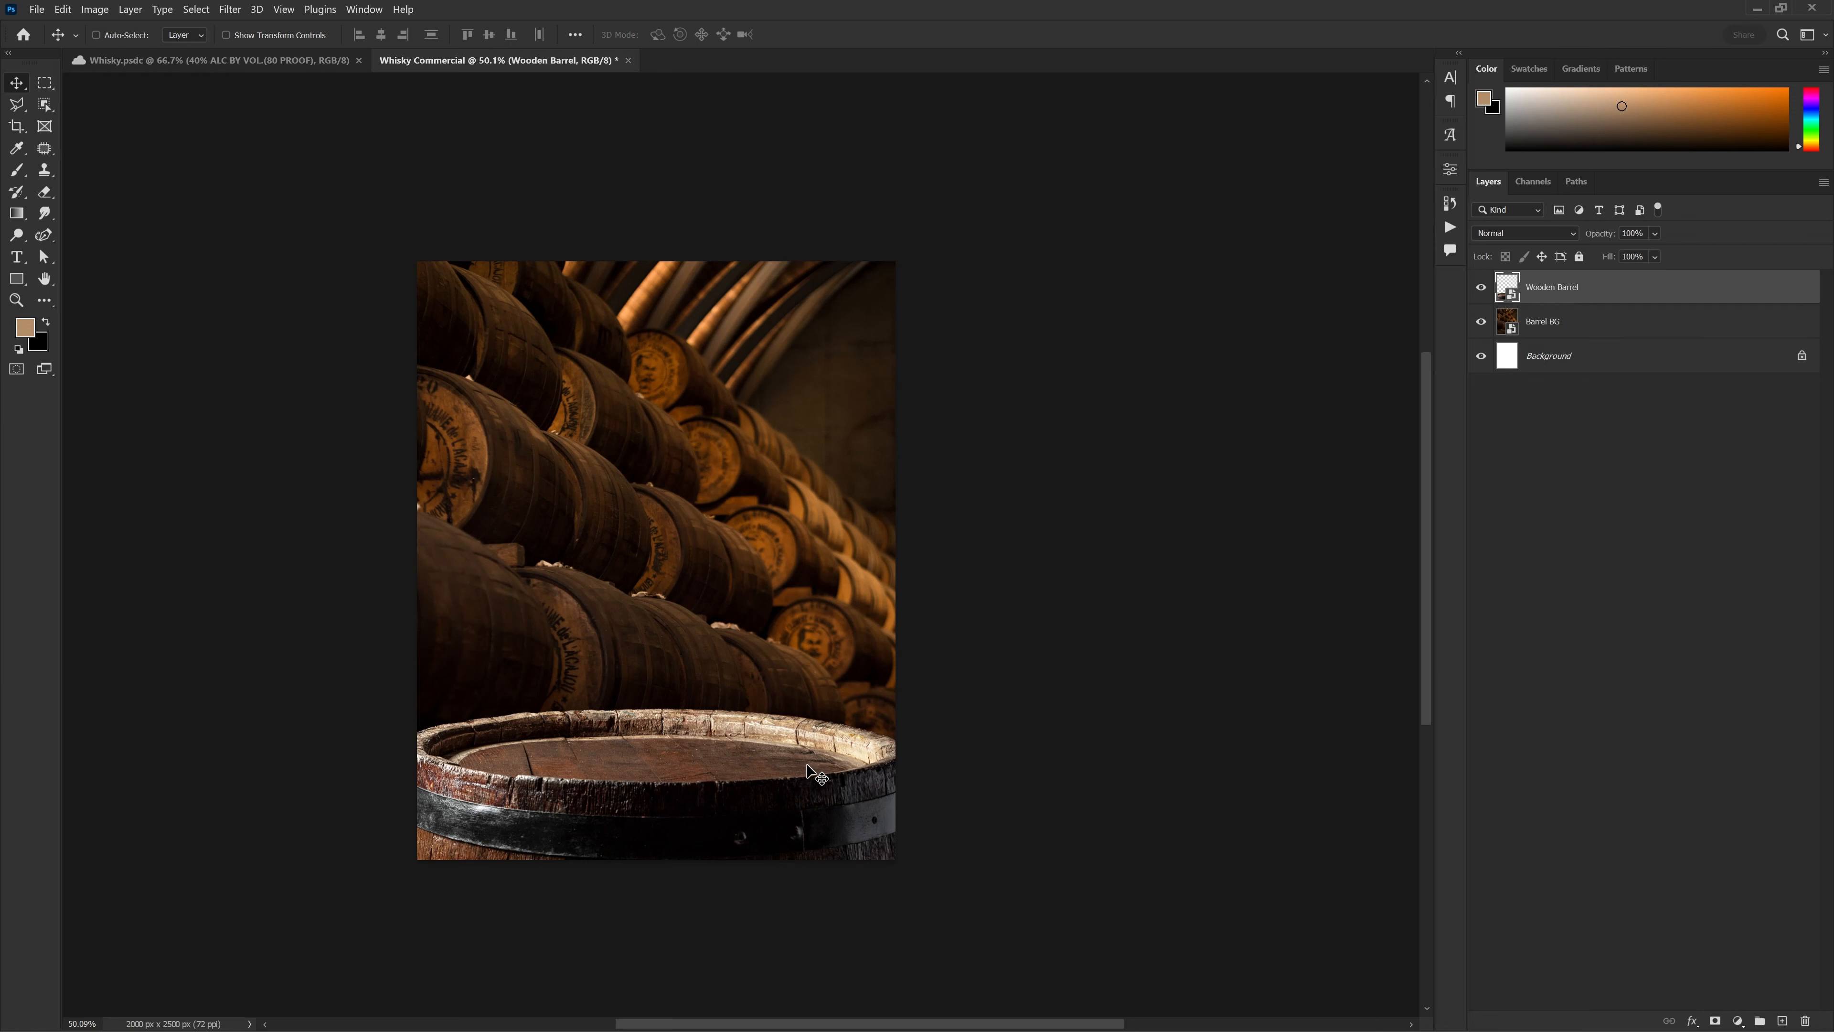
Add a Color Balance adjustment layer clipped to the Wooden Barrel layer
{"action": "left_click", "coordinate": [1718, 1018]}
{"action": "left_click", "coordinate": [1762, 789]}
{"action": "left_click", "coordinate": [1158, 431]}
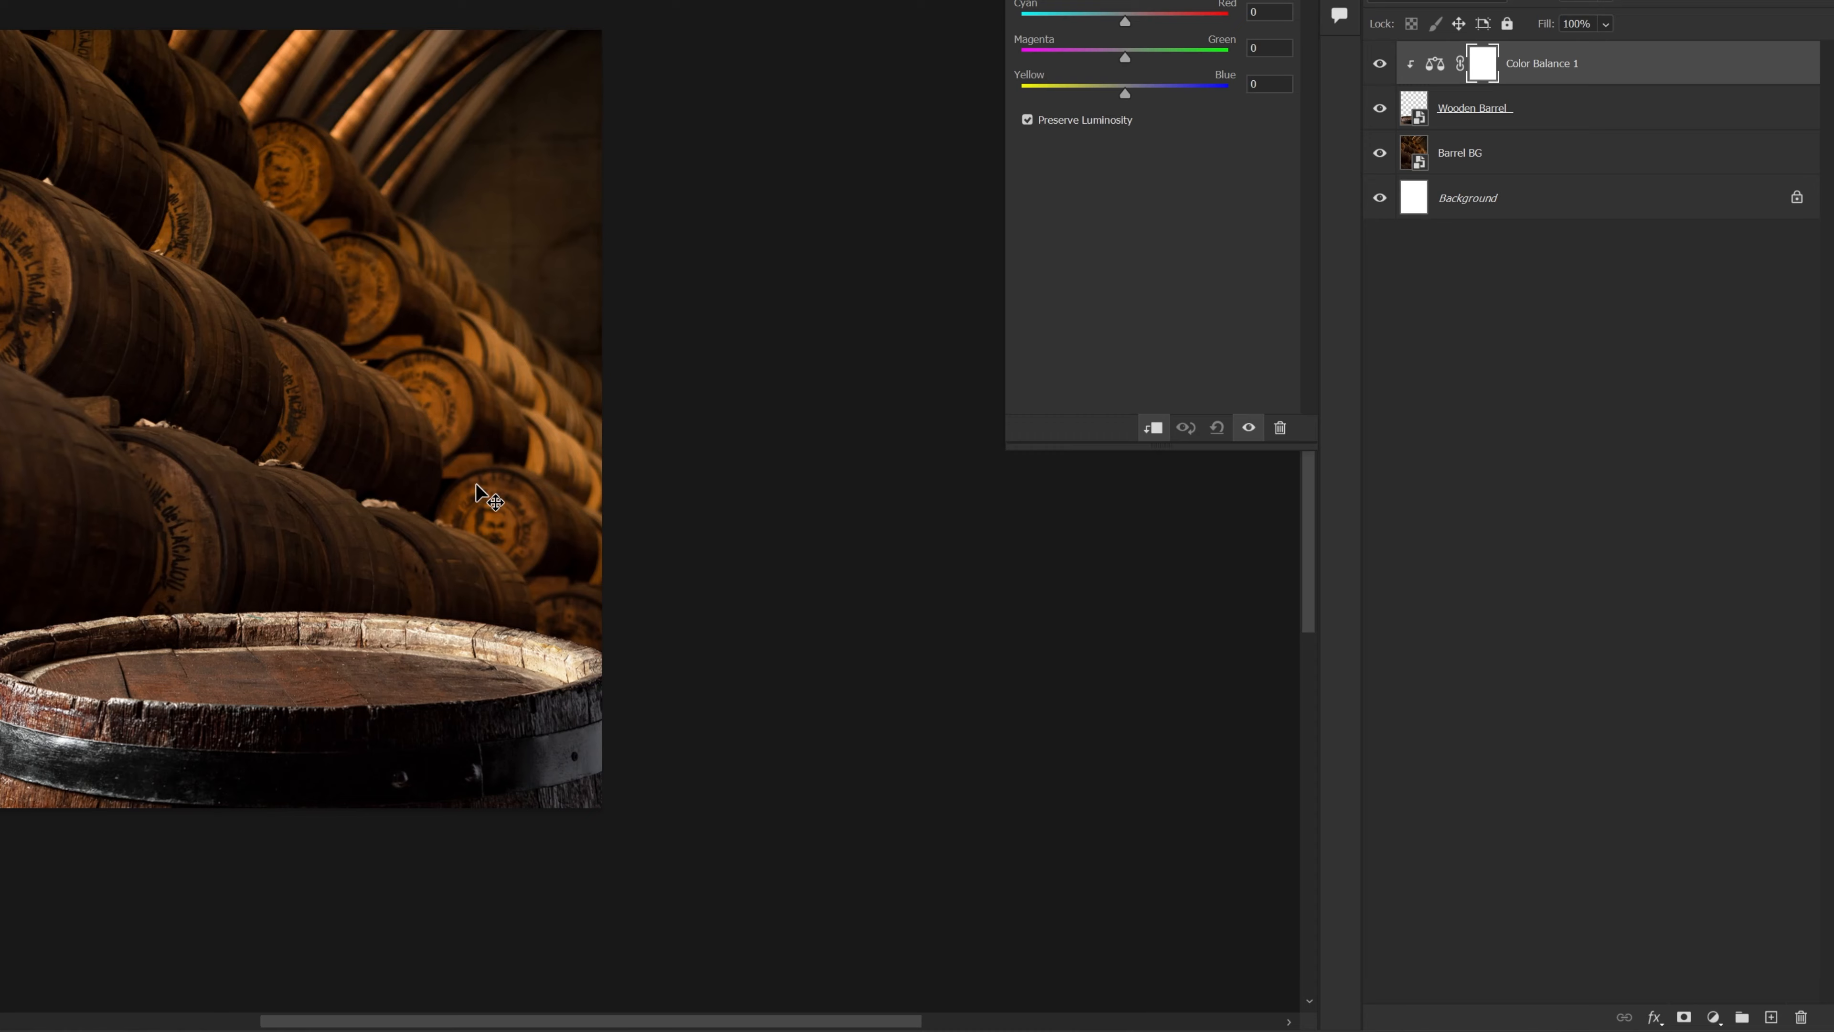
Set the Color Balance midtones to +18 on Cyan-Red and -15 on Yellow-Blue to warm the wooden barrel
{"action": "scroll", "coordinate": [438, 579], "scroll_direction": "up", "scroll_amount": 6}
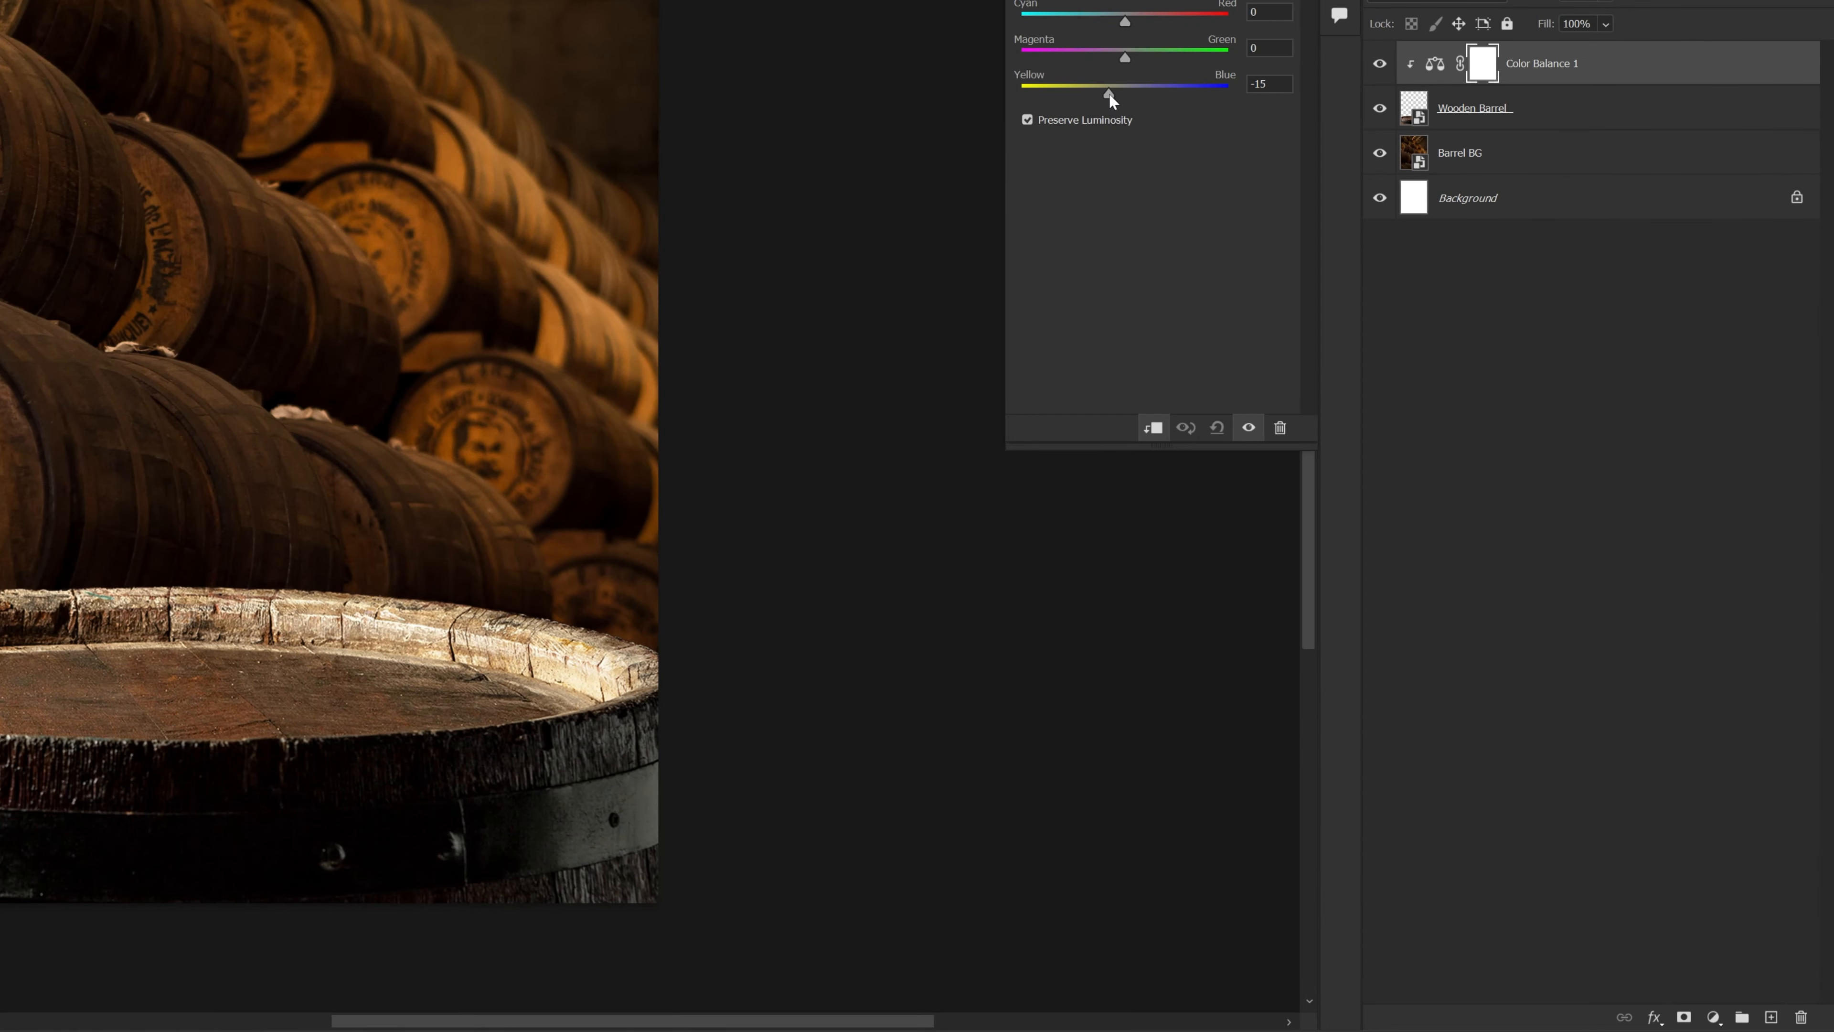
{"action": "left_click_drag", "start_coordinate": [1106, 93], "coordinate": [1112, 94]}
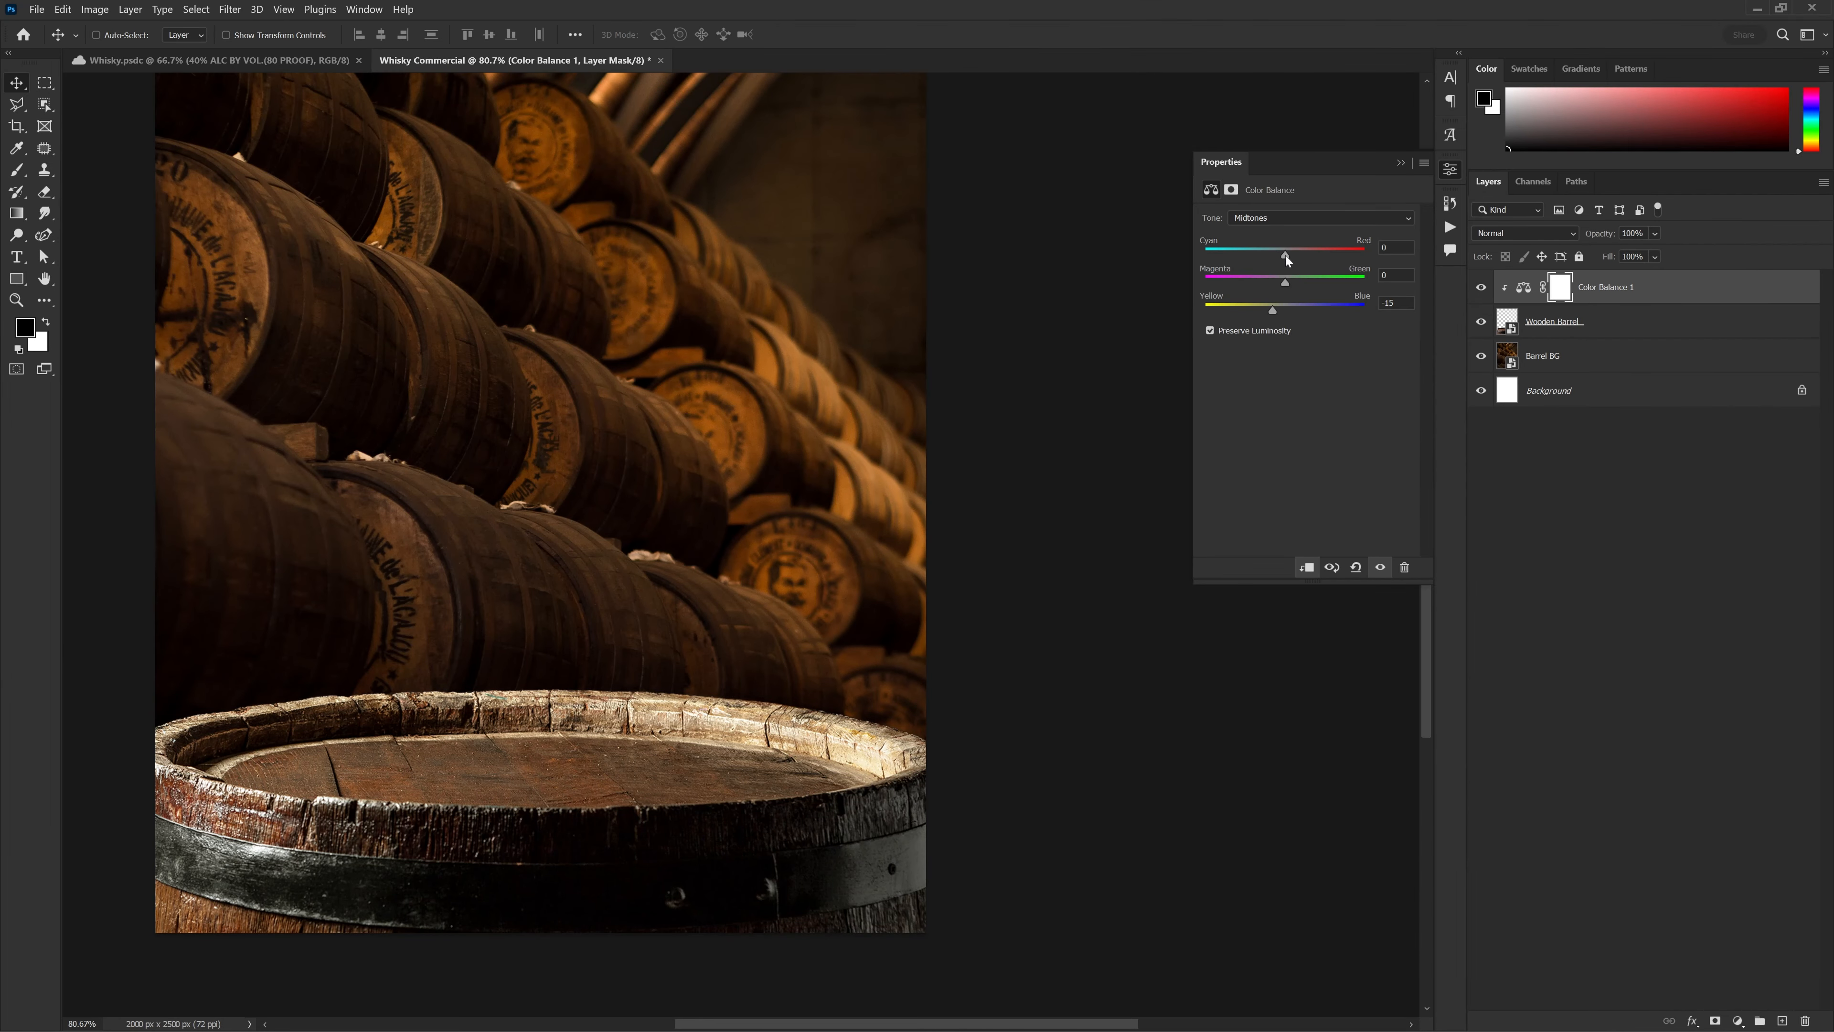
{"action": "left_click_drag", "start_coordinate": [1286, 256], "coordinate": [1288, 257]}
{"action": "scroll", "coordinate": [765, 636], "scroll_direction": "down", "scroll_amount": 4}
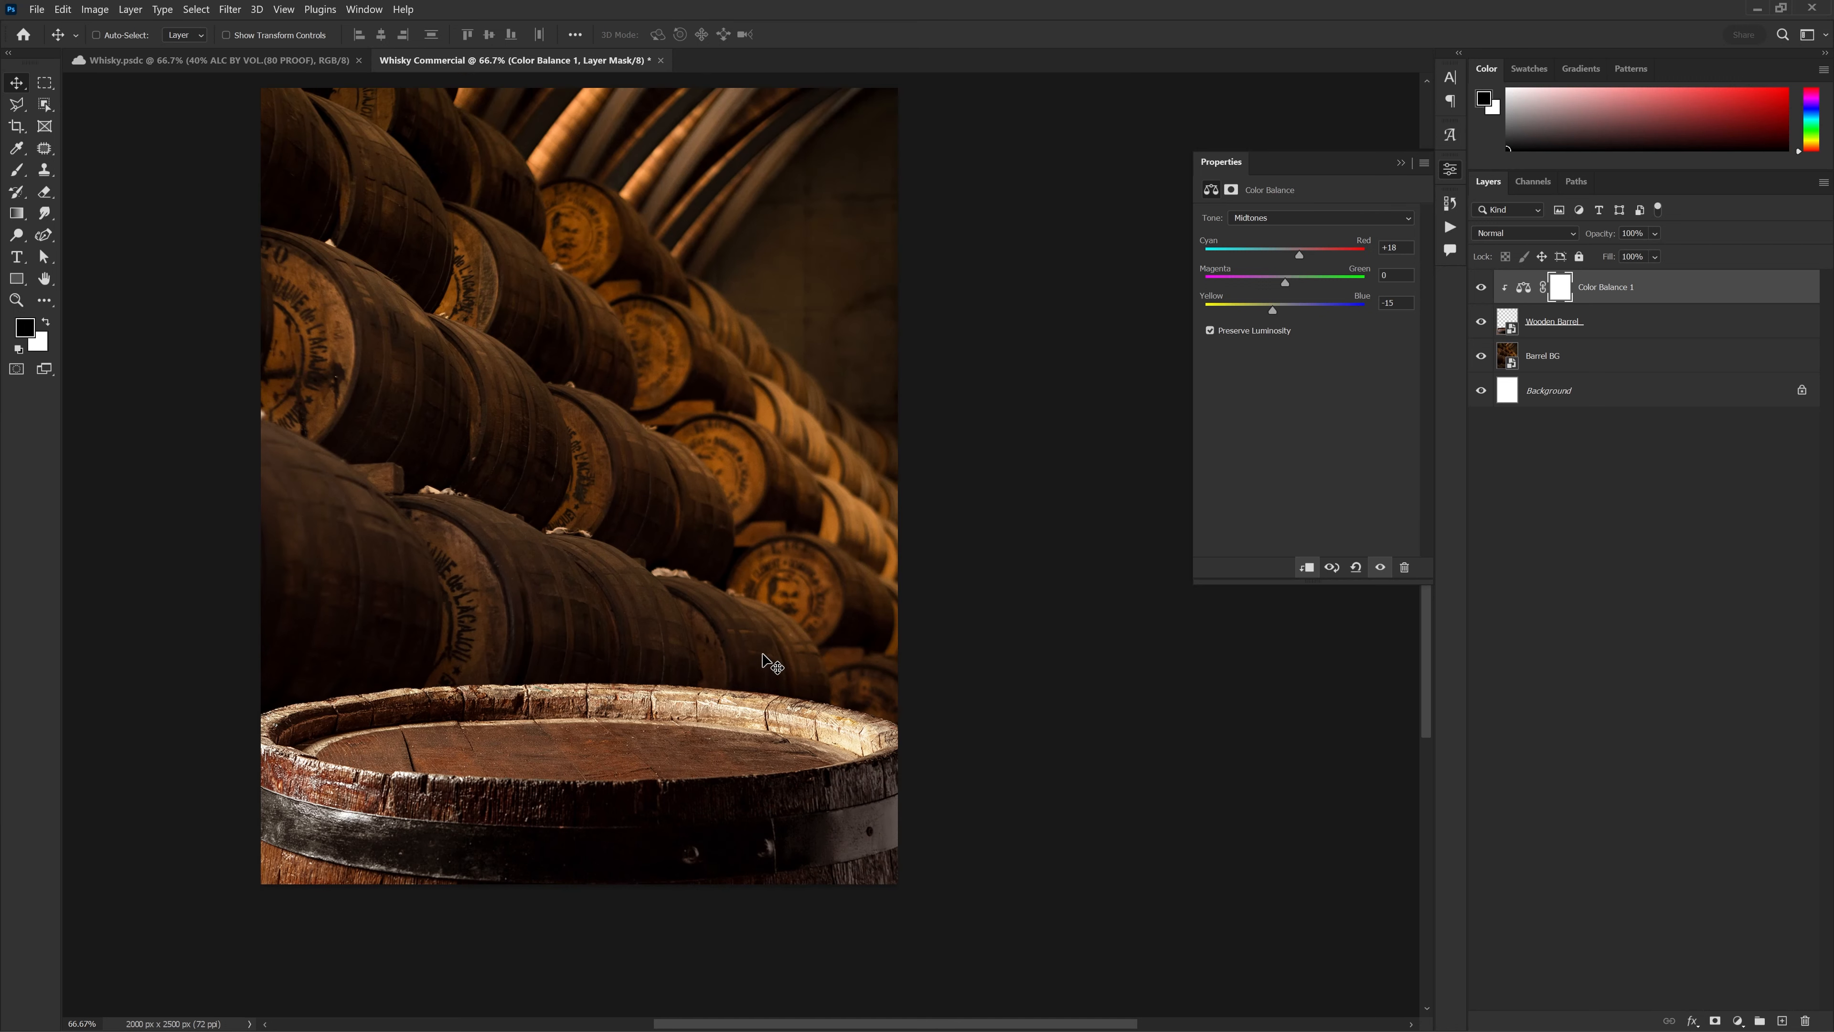
{"action": "left_click_drag", "start_coordinate": [746, 614], "coordinate": [755, 631]}
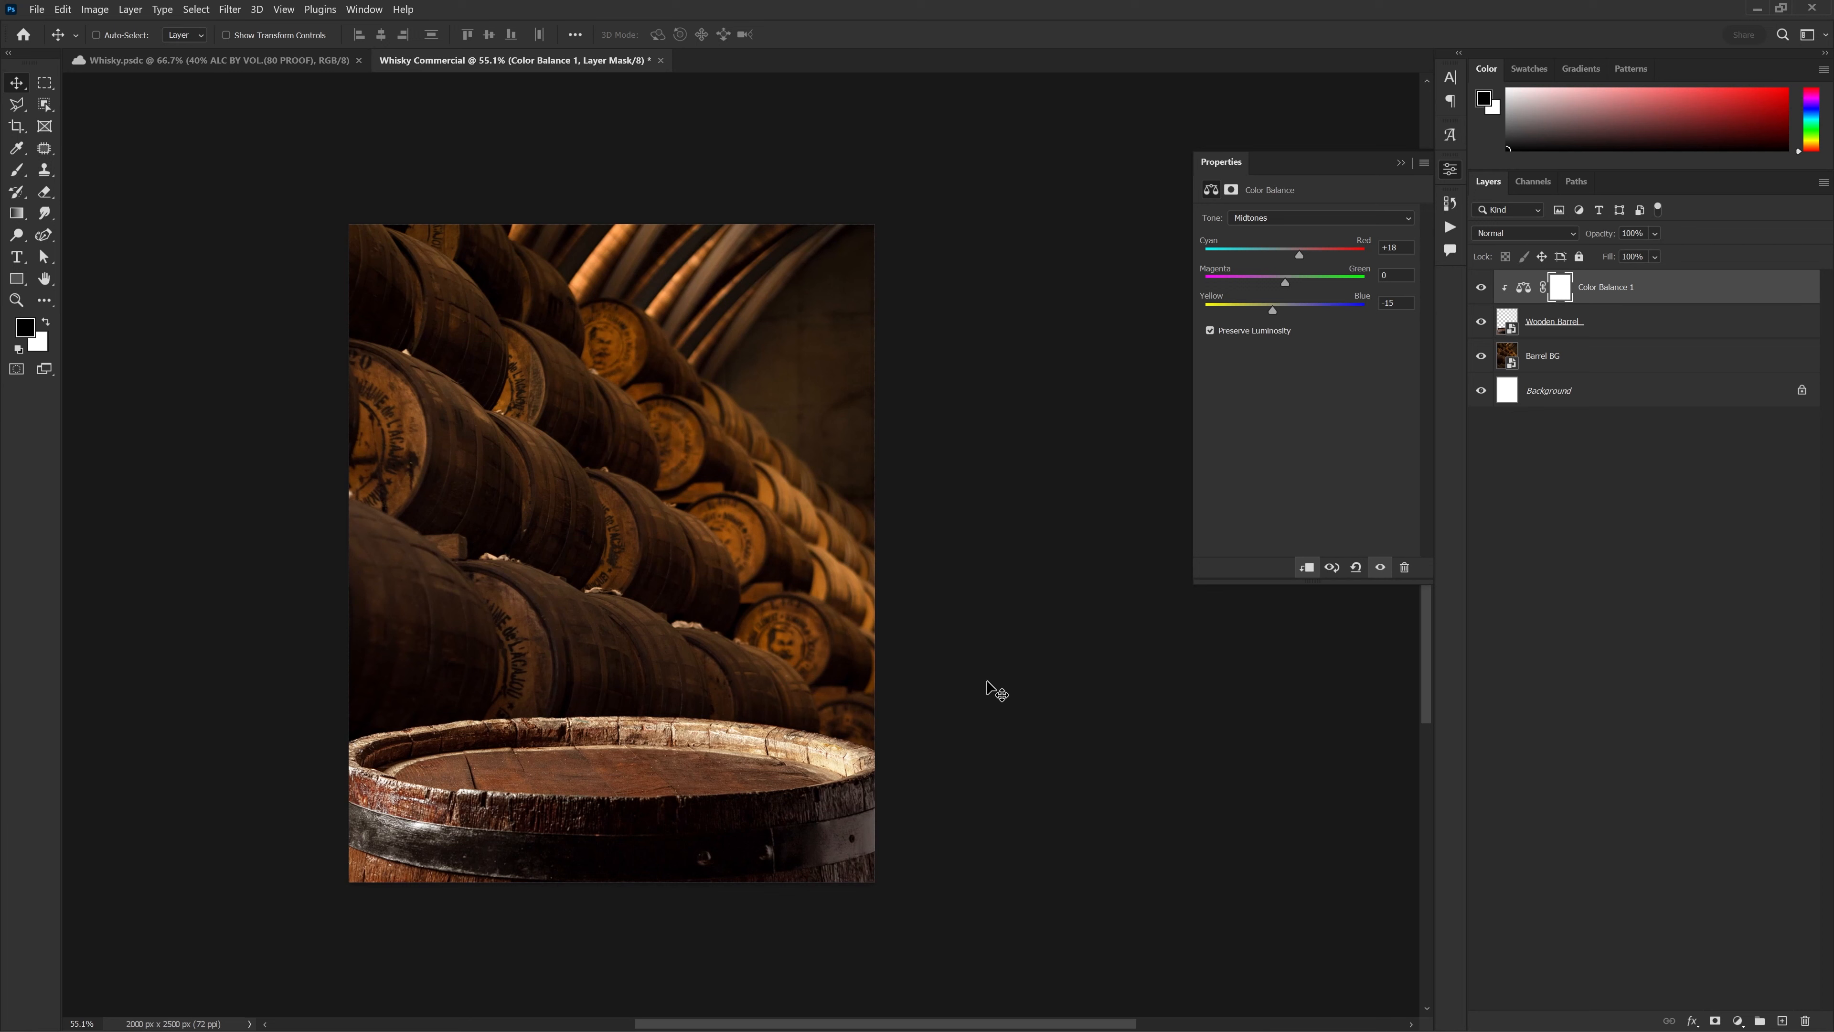
{"action": "left_click", "coordinate": [1401, 164]}
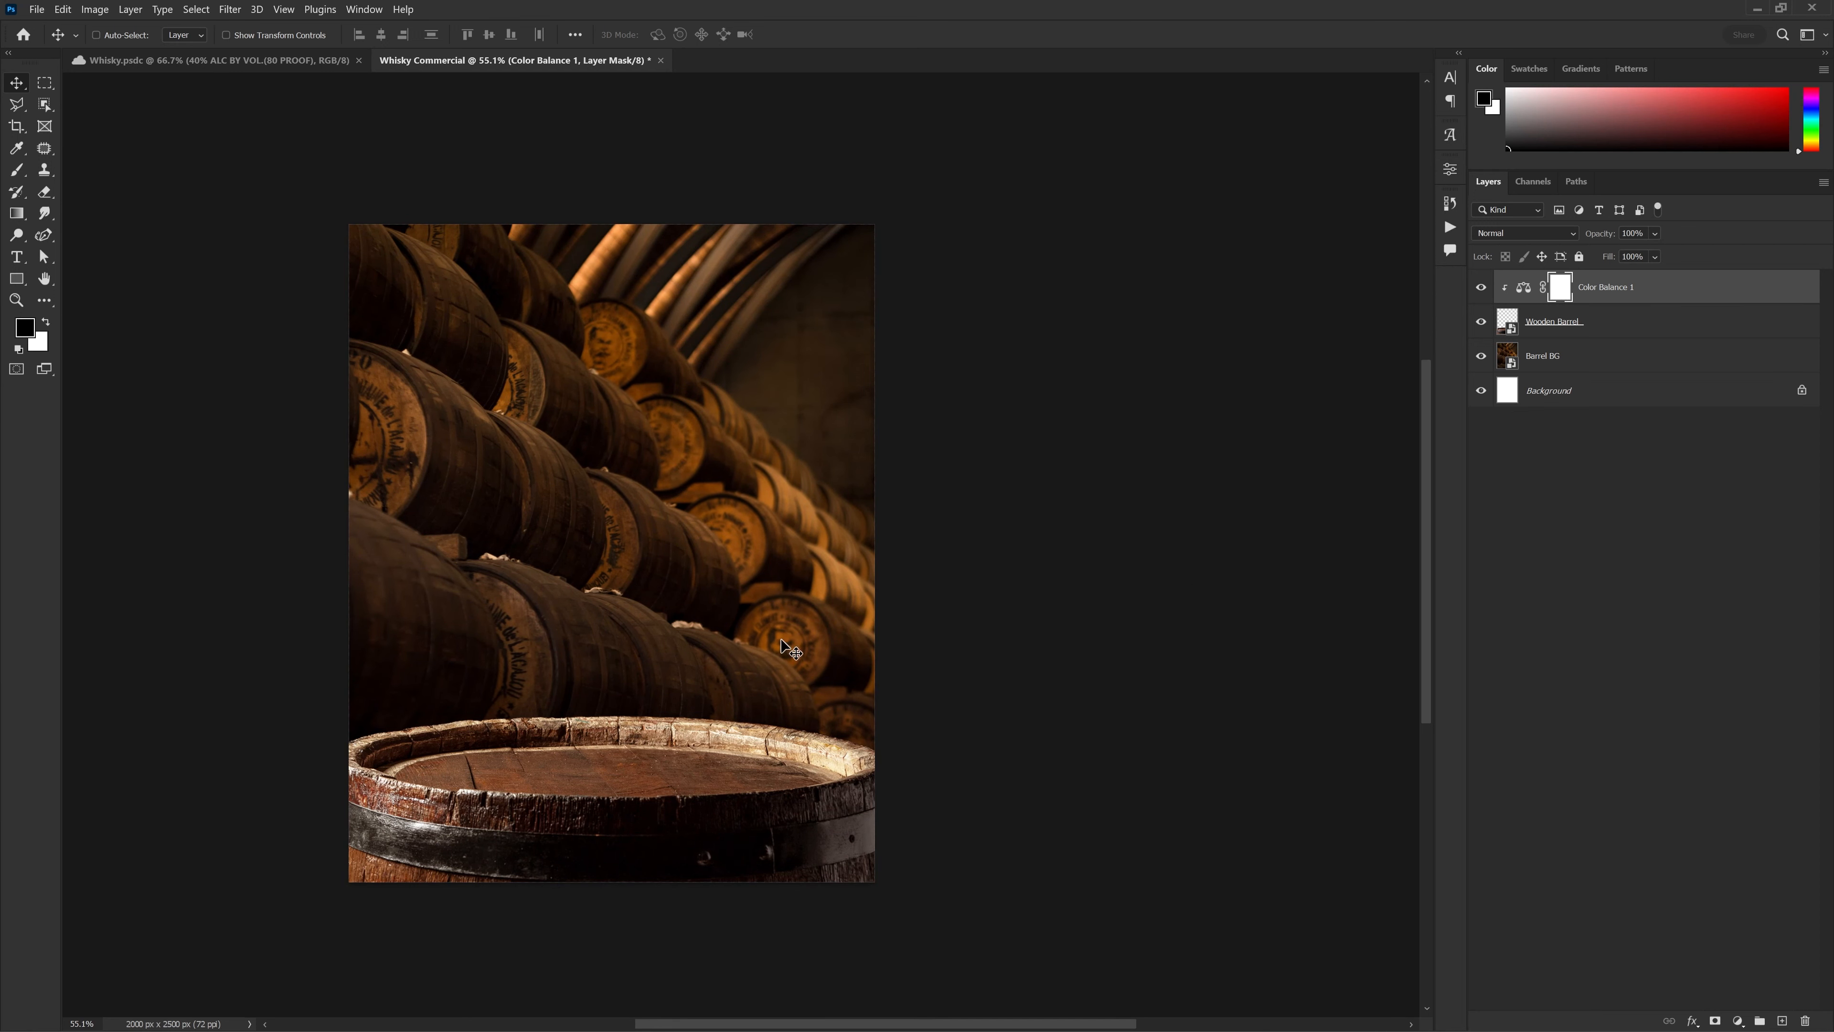
Place the Whisky bottle image, scale it, and stand it left of centre on the wooden barrel's top
{"action": "scroll", "coordinate": [890, 682], "scroll_direction": "up", "scroll_amount": 2}
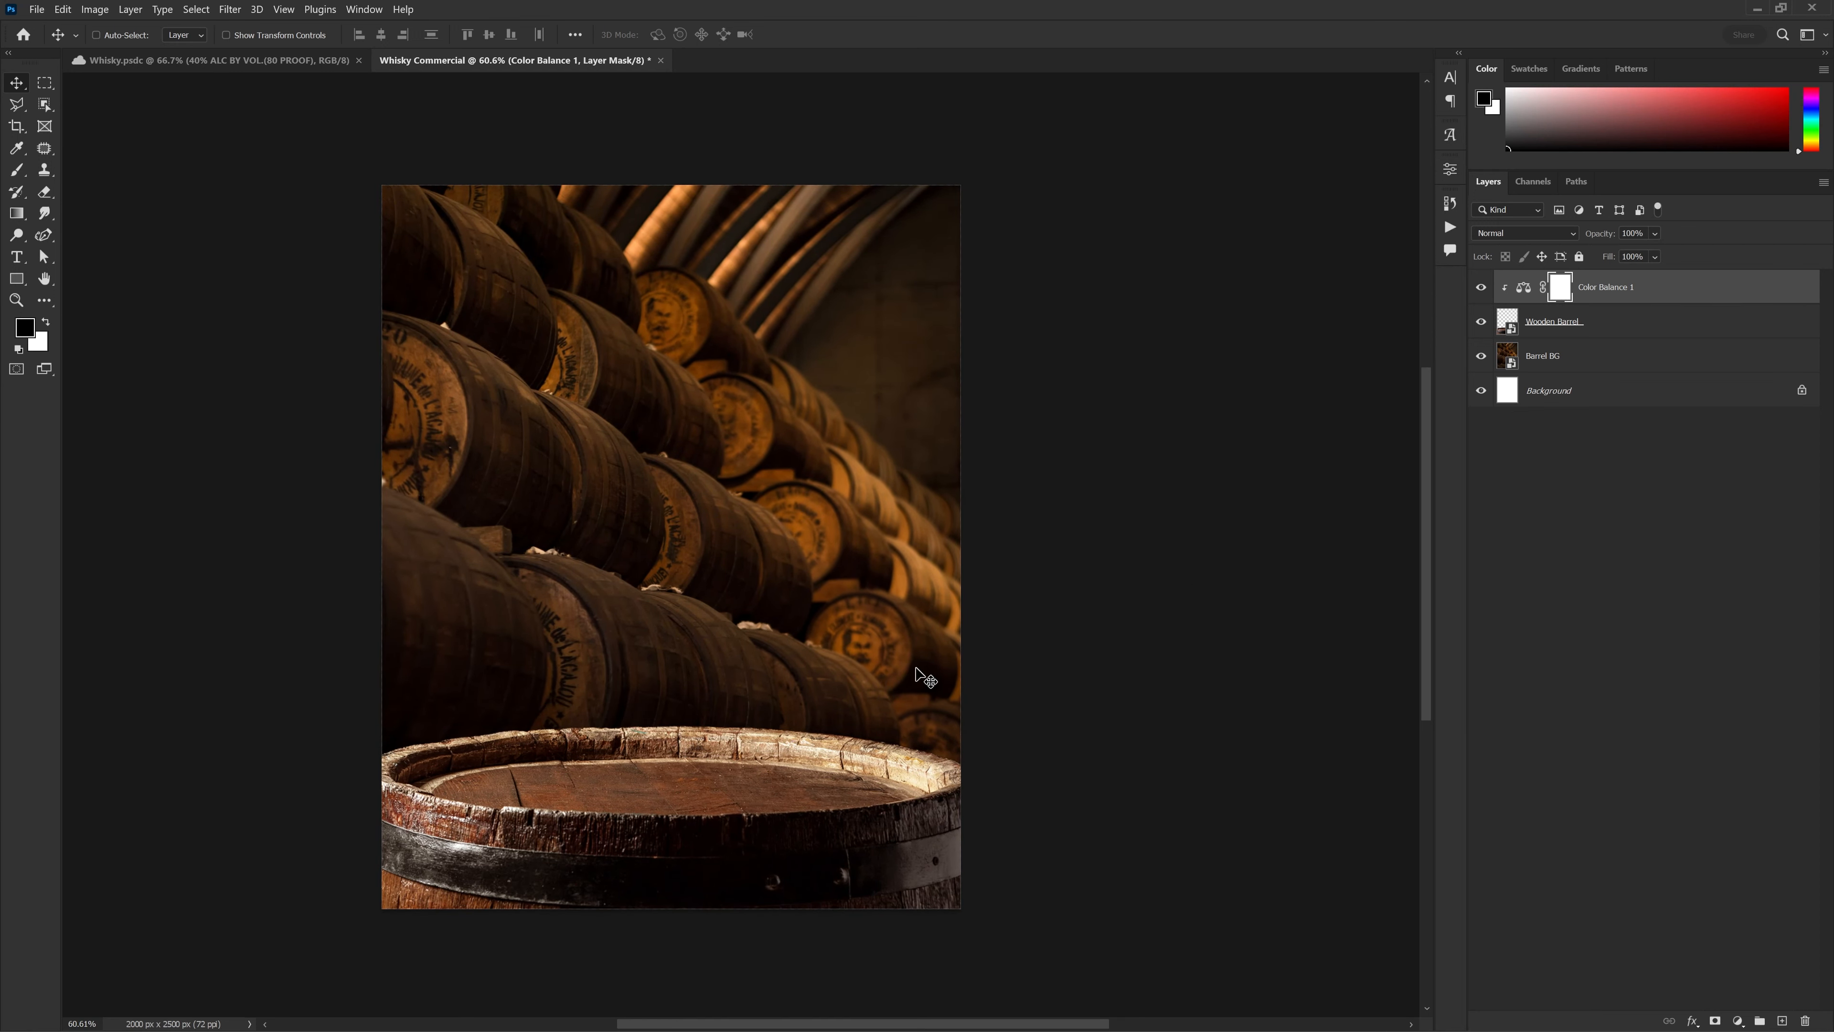
{"action": "key", "text": "alt+Tab"}
{"action": "left_click_drag", "start_coordinate": [965, 347], "coordinate": [643, 744]}
{"action": "left_click_drag", "start_coordinate": [722, 588], "coordinate": [632, 704]}
{"action": "left_click_drag", "start_coordinate": [729, 806], "coordinate": [731, 674]}
{"action": "left_click_drag", "start_coordinate": [816, 772], "coordinate": [755, 778]}
{"action": "key", "text": "Return"}
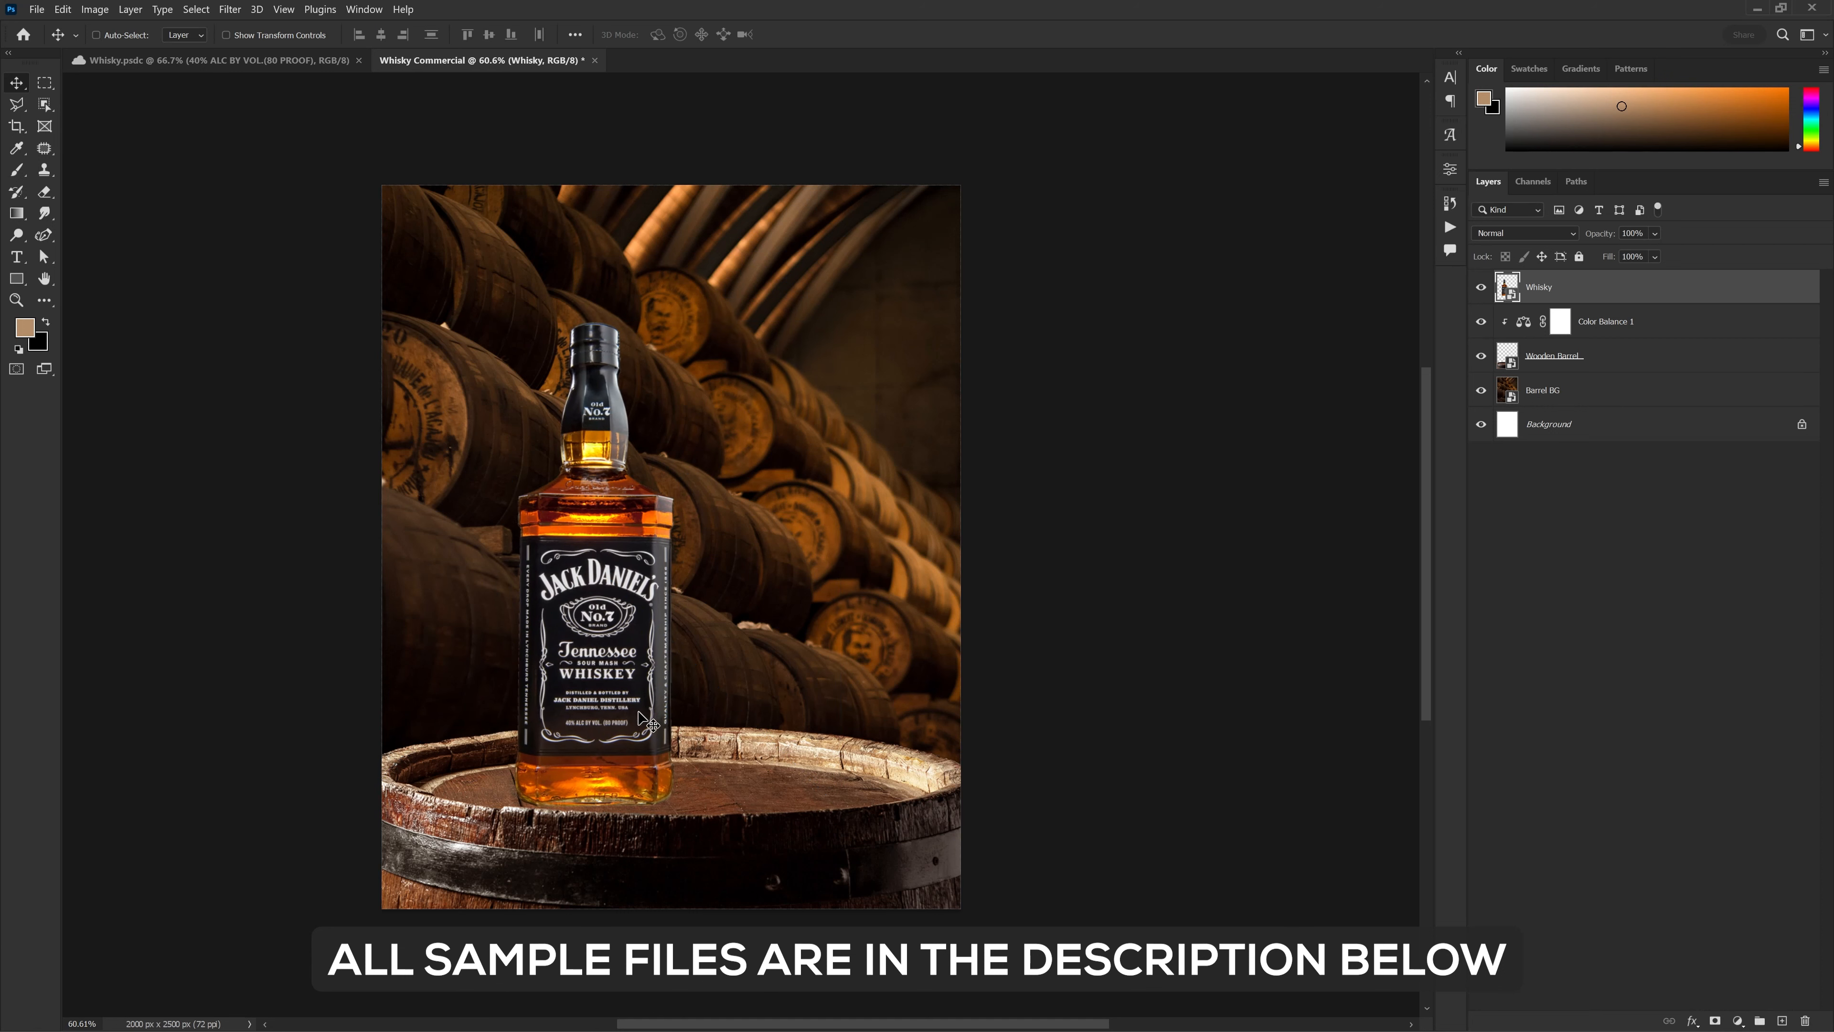
{"action": "left_click_drag", "start_coordinate": [638, 711], "coordinate": [640, 713]}
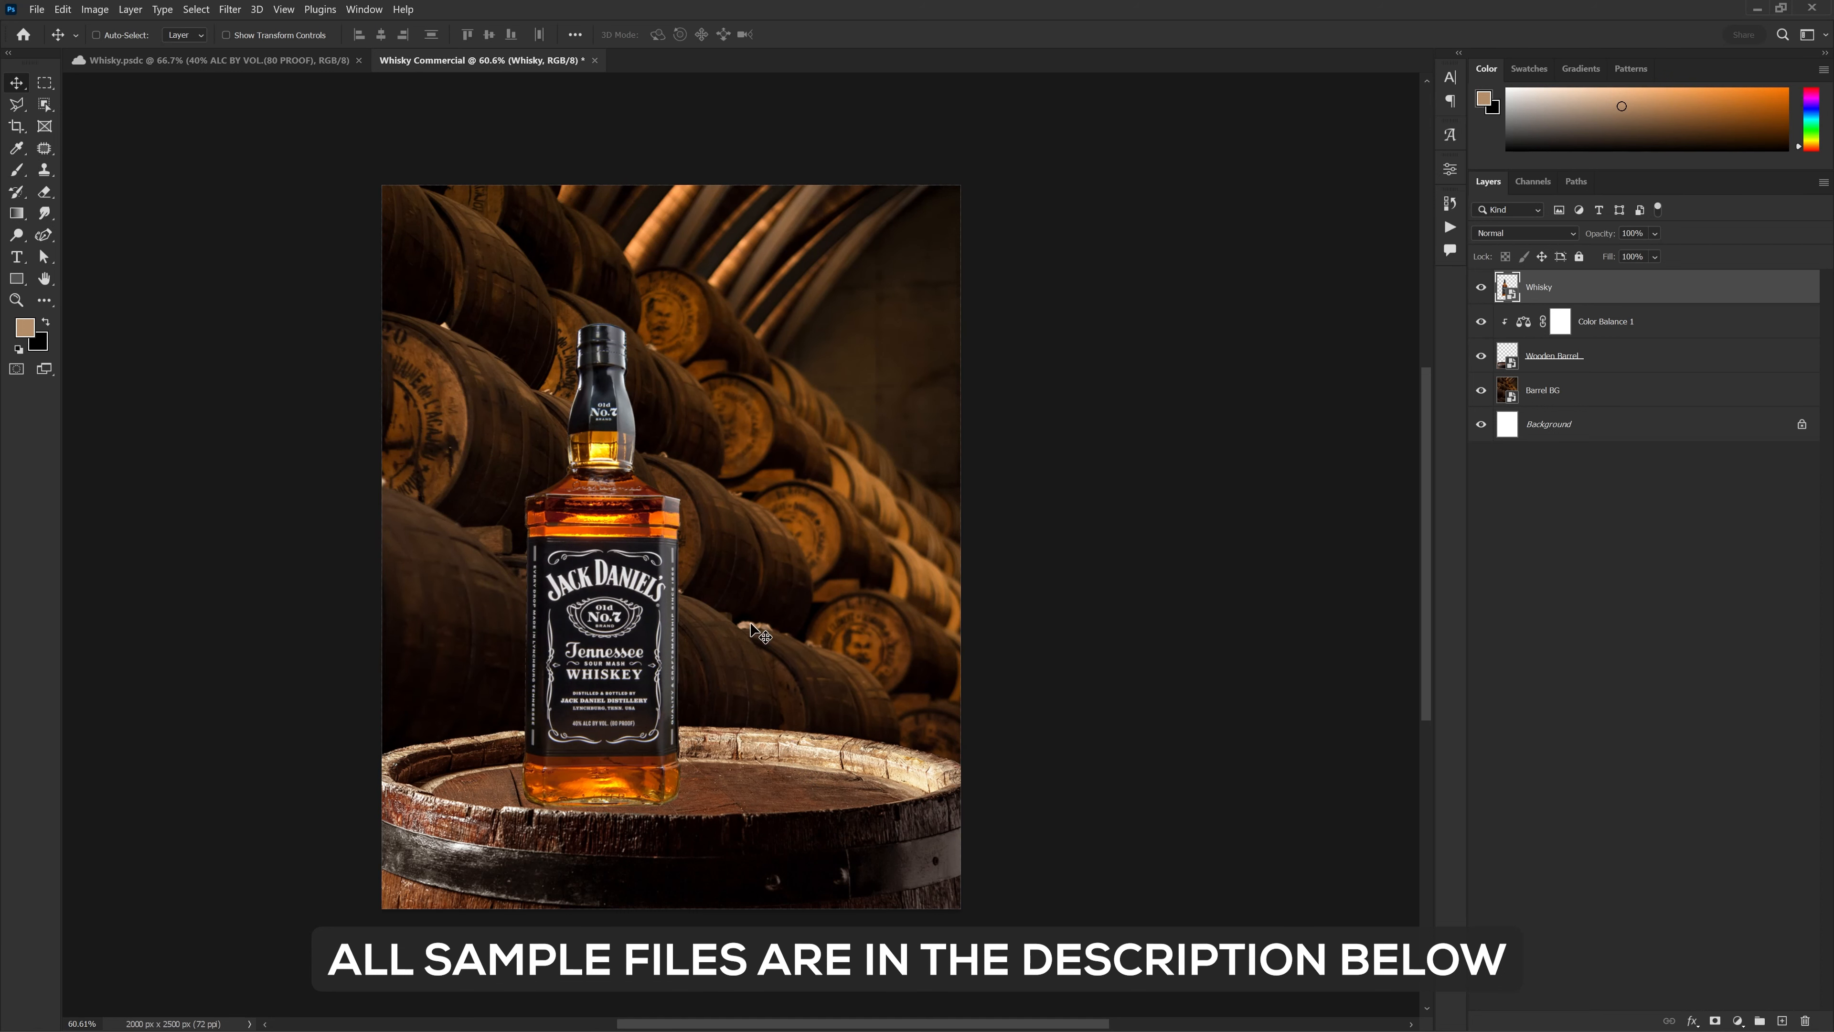
Place the Glass image and set it on the barrel top to the right of the whisky bottle
{"action": "key", "text": "alt+Tab"}
{"action": "left_click_drag", "start_coordinate": [762, 324], "coordinate": [780, 755]}
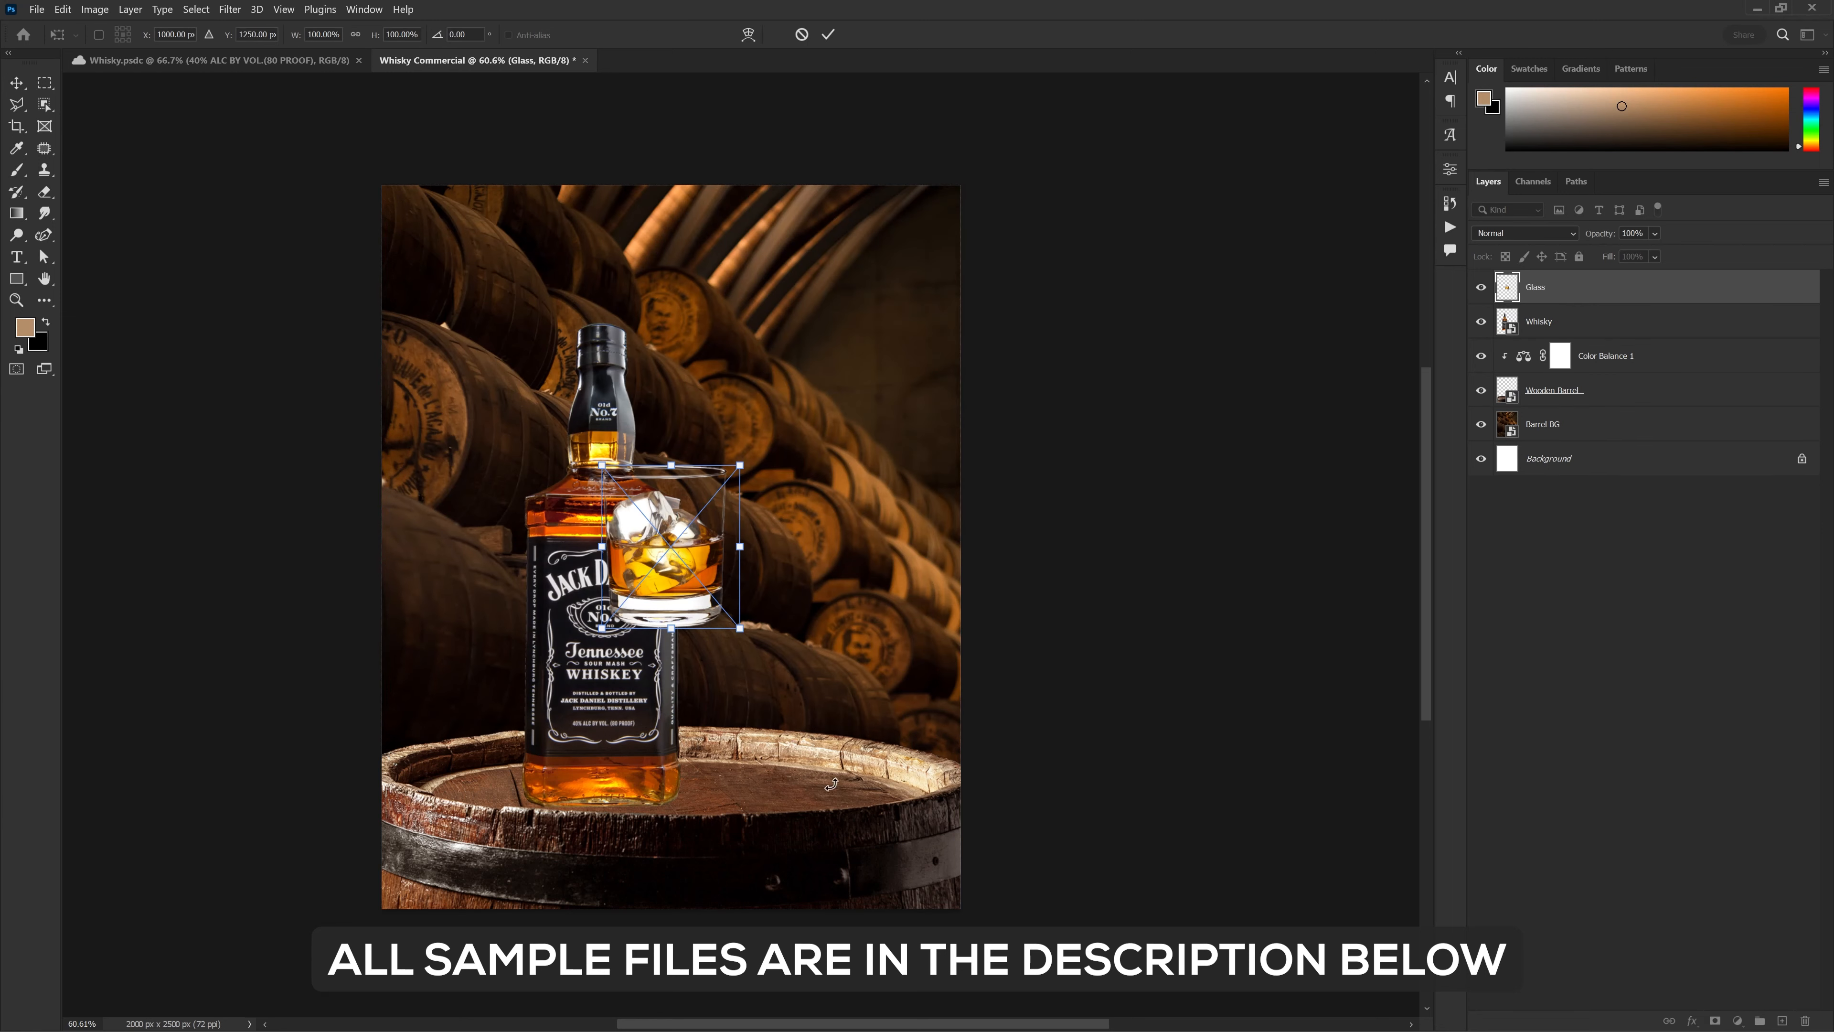
{"action": "left_click_drag", "start_coordinate": [718, 581], "coordinate": [835, 774]}
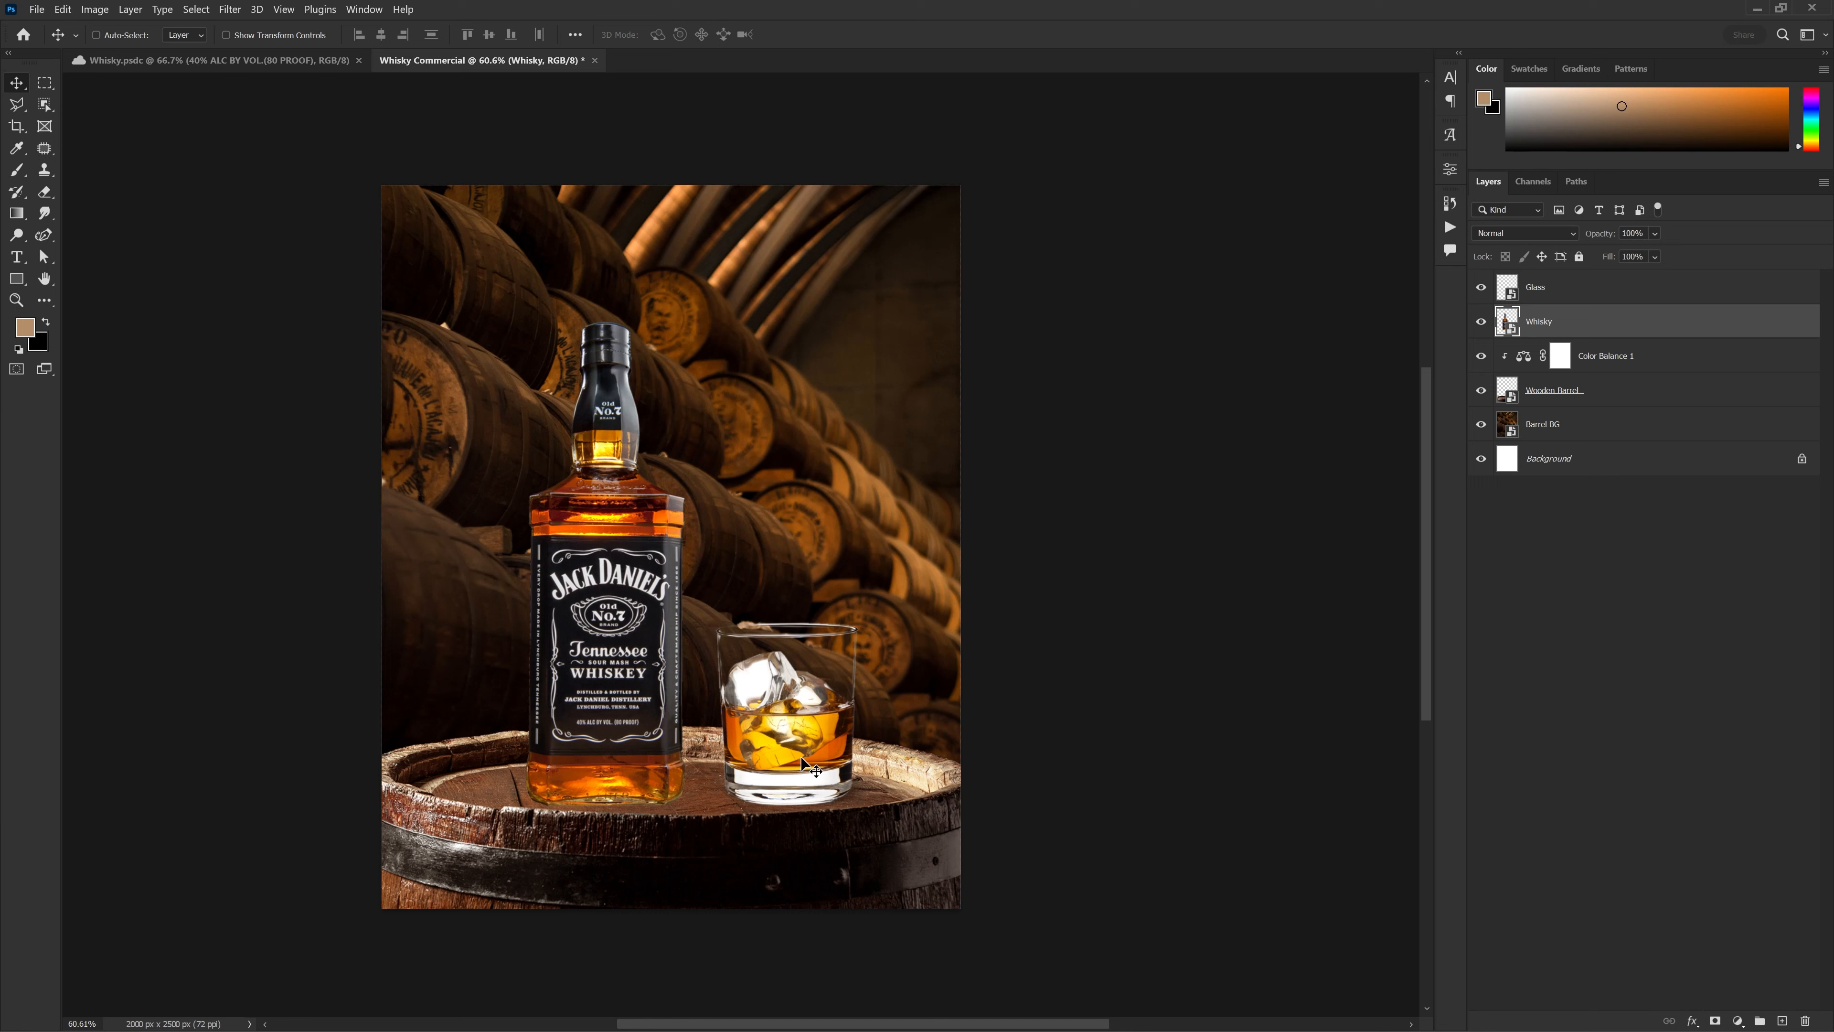
Duplicate the Whisky layer and rasterize the copy
{"action": "right_click", "coordinate": [636, 559]}
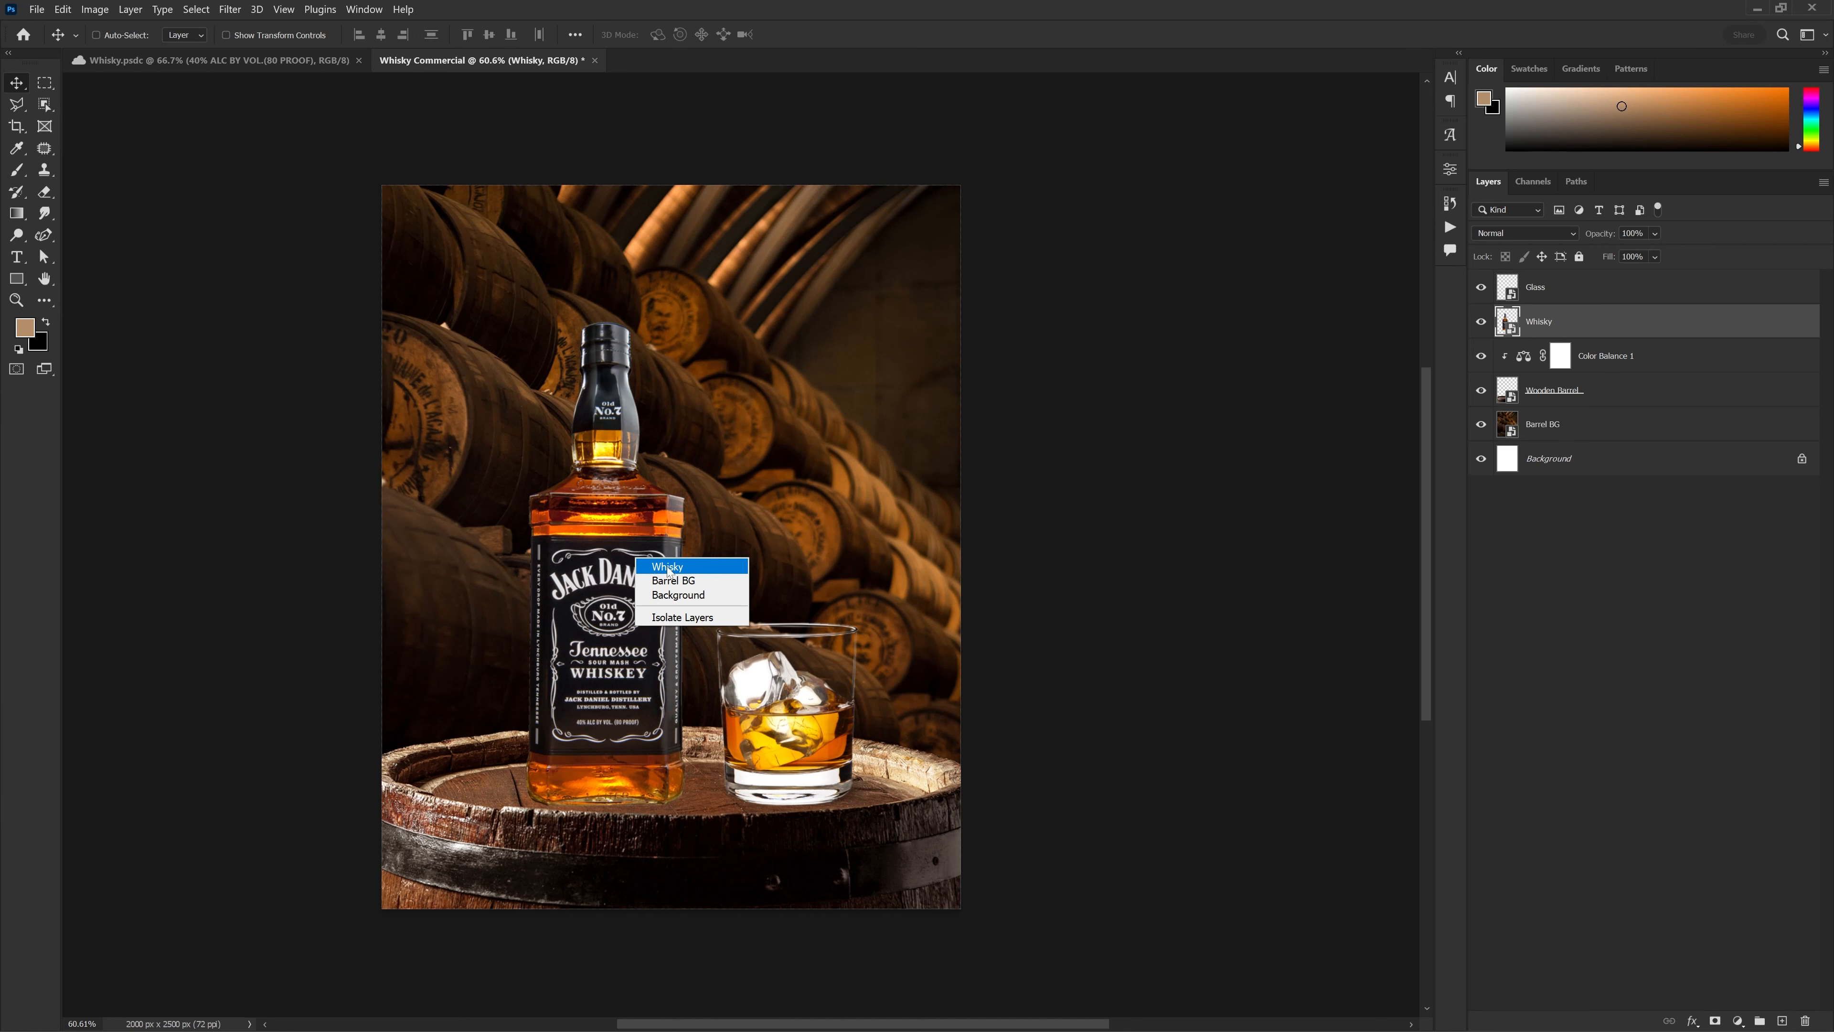
{"action": "left_click", "coordinate": [668, 567]}
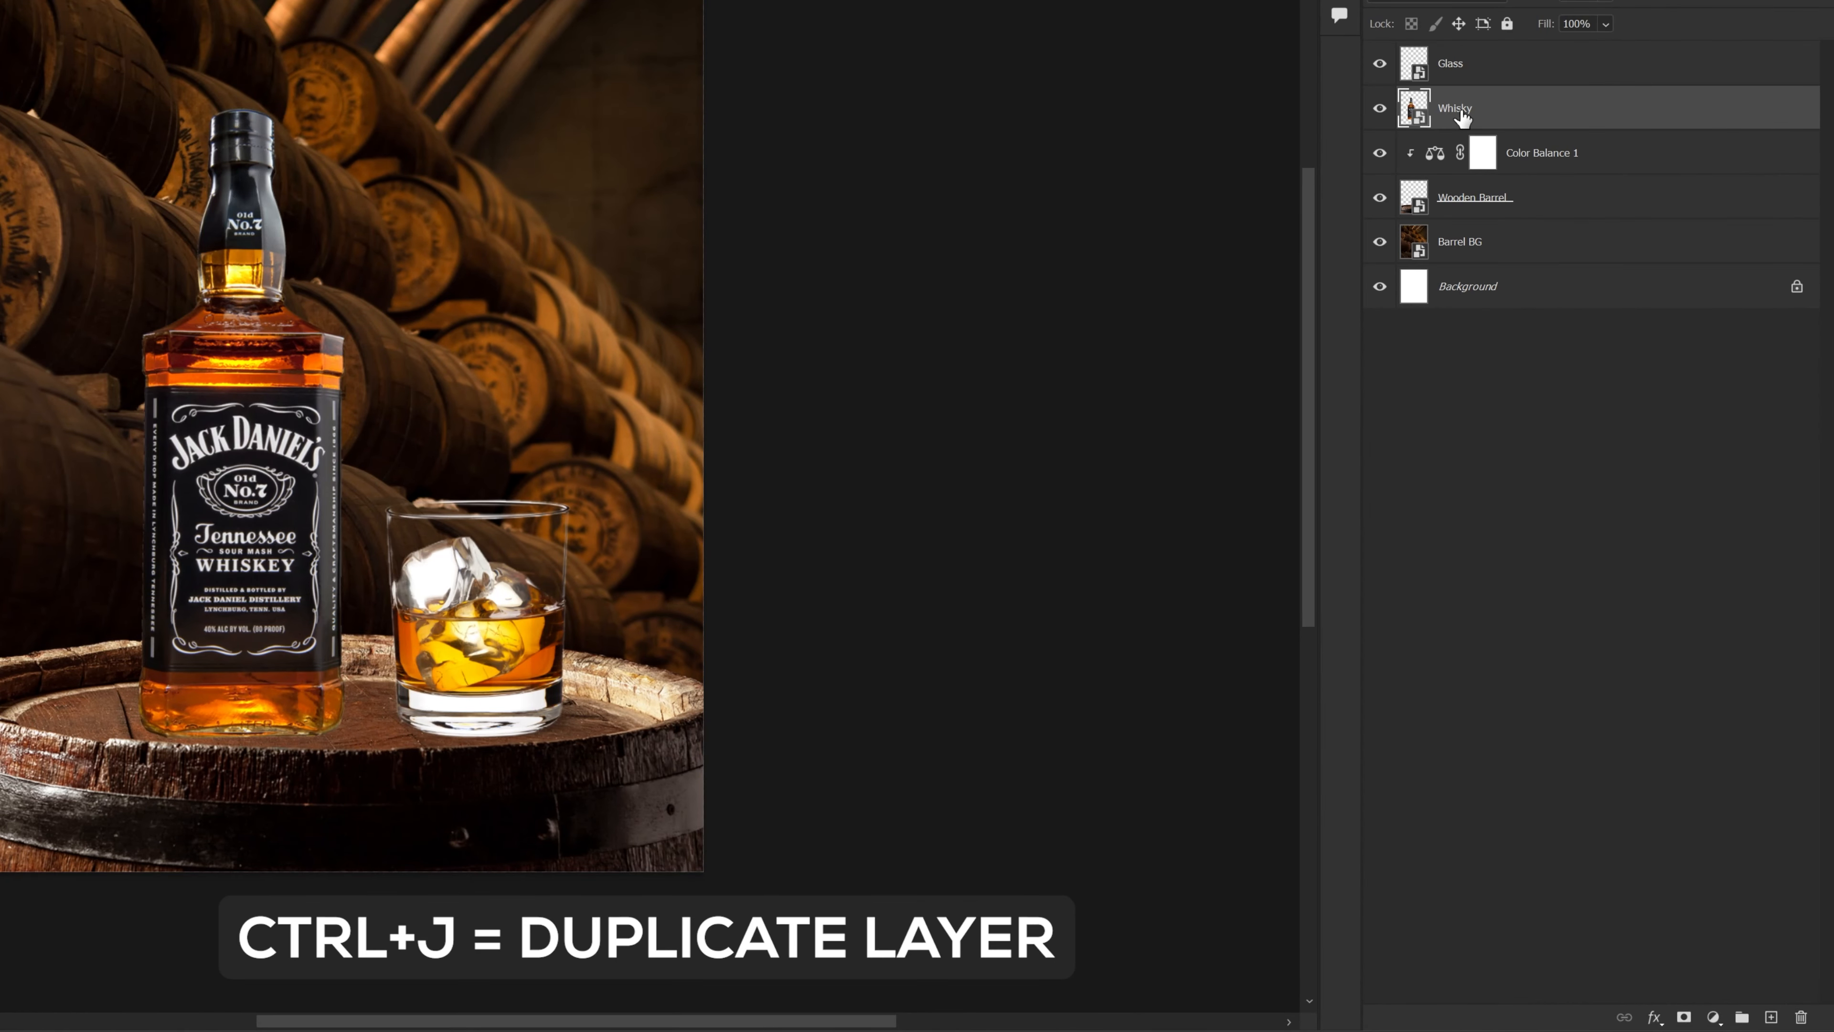
{"action": "key", "text": "ctrl+j"}
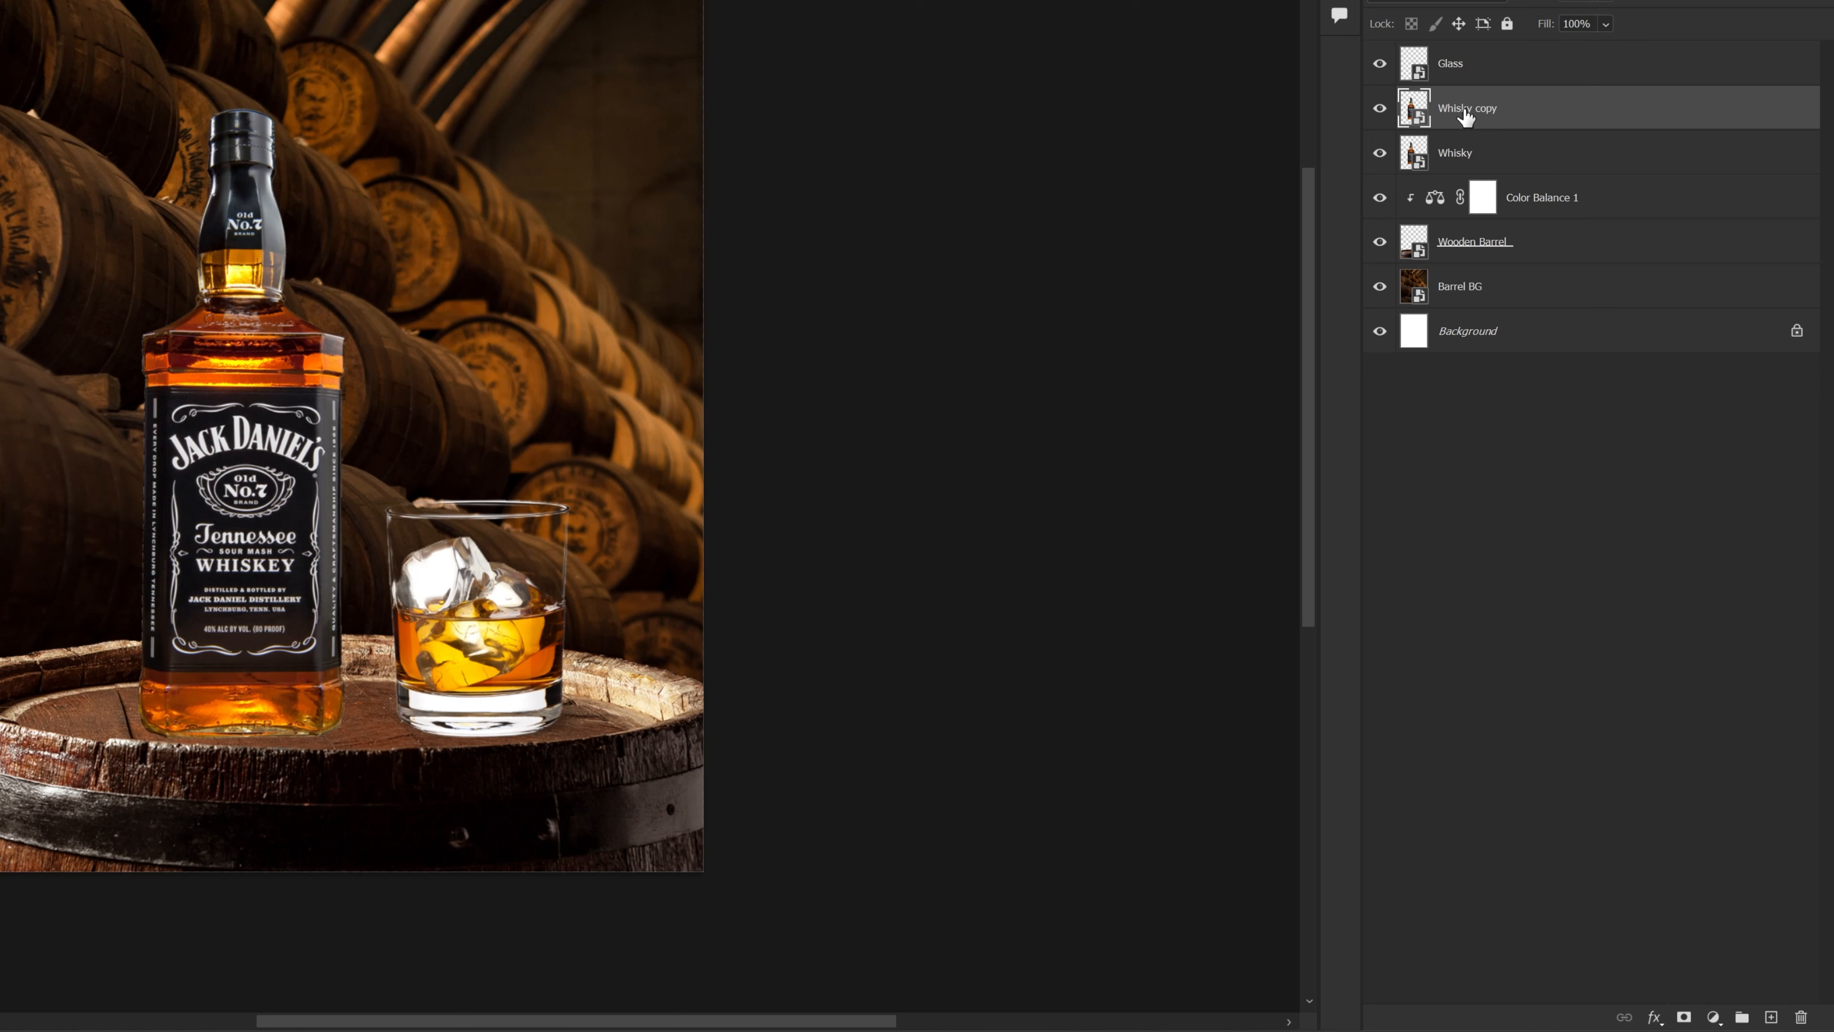
{"action": "right_click", "coordinate": [1467, 116]}
{"action": "left_click", "coordinate": [1536, 502]}
Set the foreground color to a dark brown using the Eyedropper tool and the Color Picker
{"action": "key", "text": "i"}
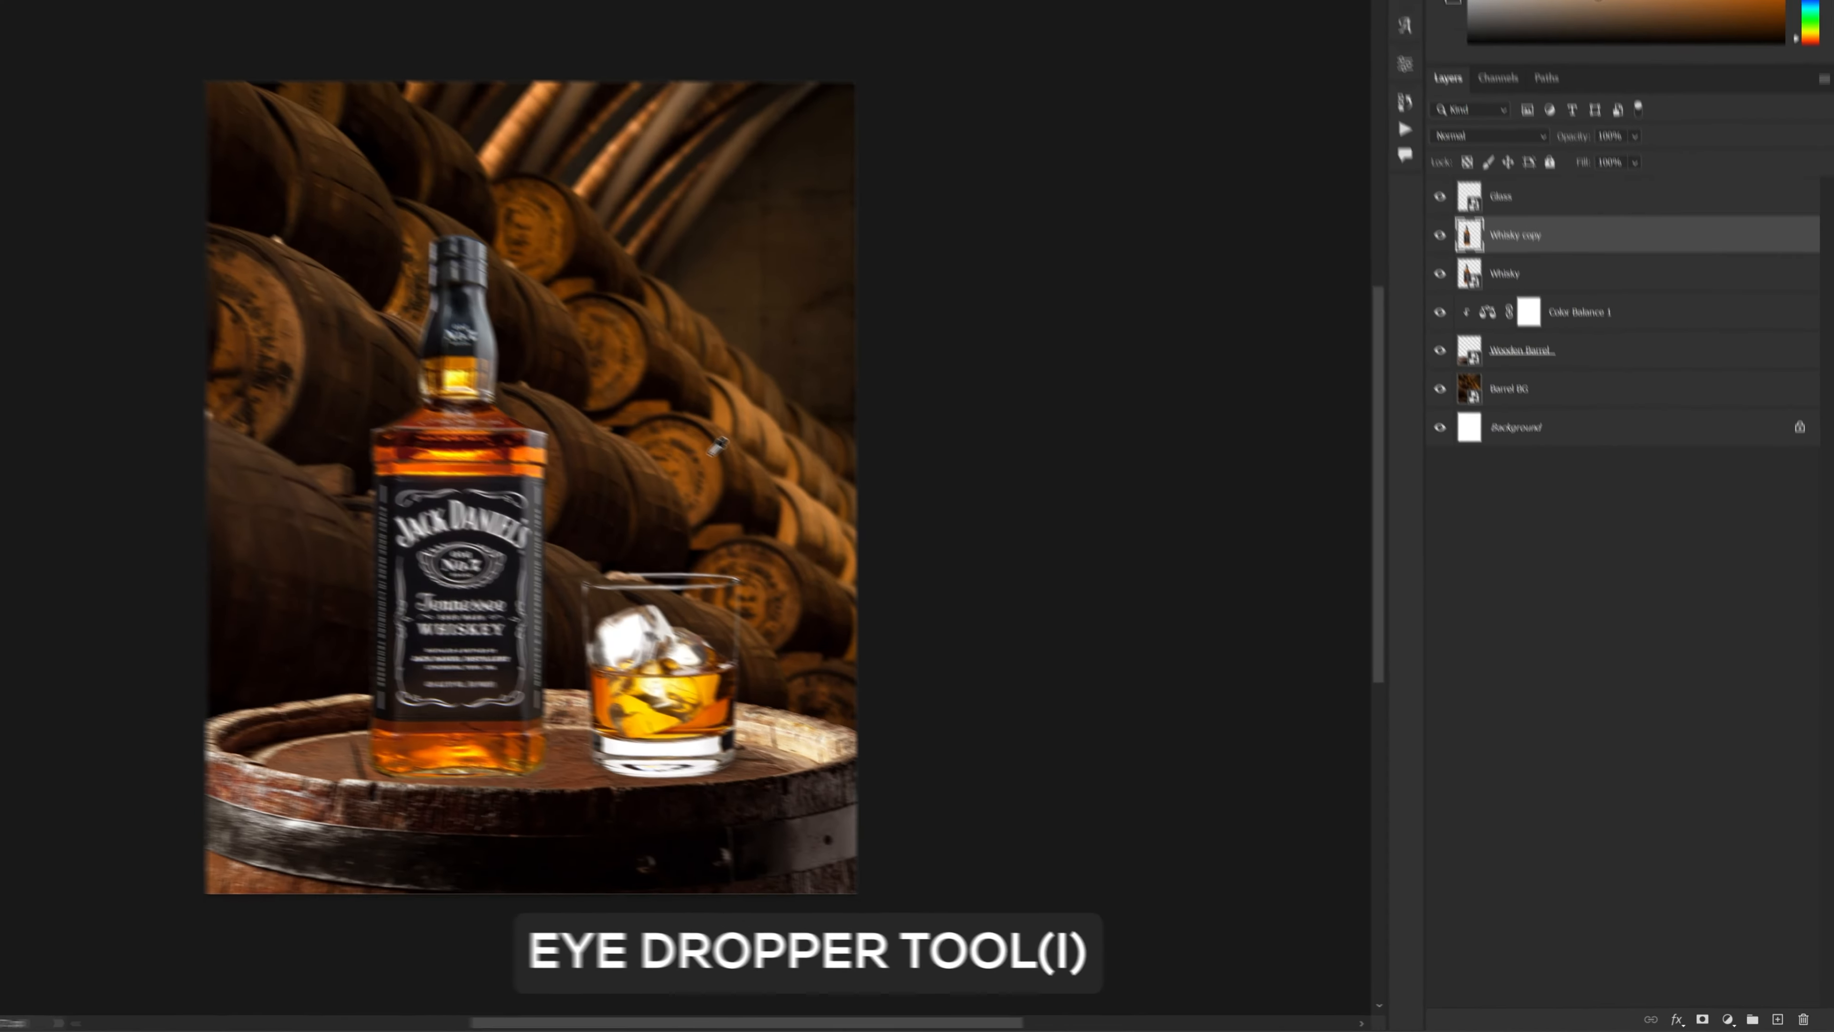
{"action": "left_click", "coordinate": [541, 357]}
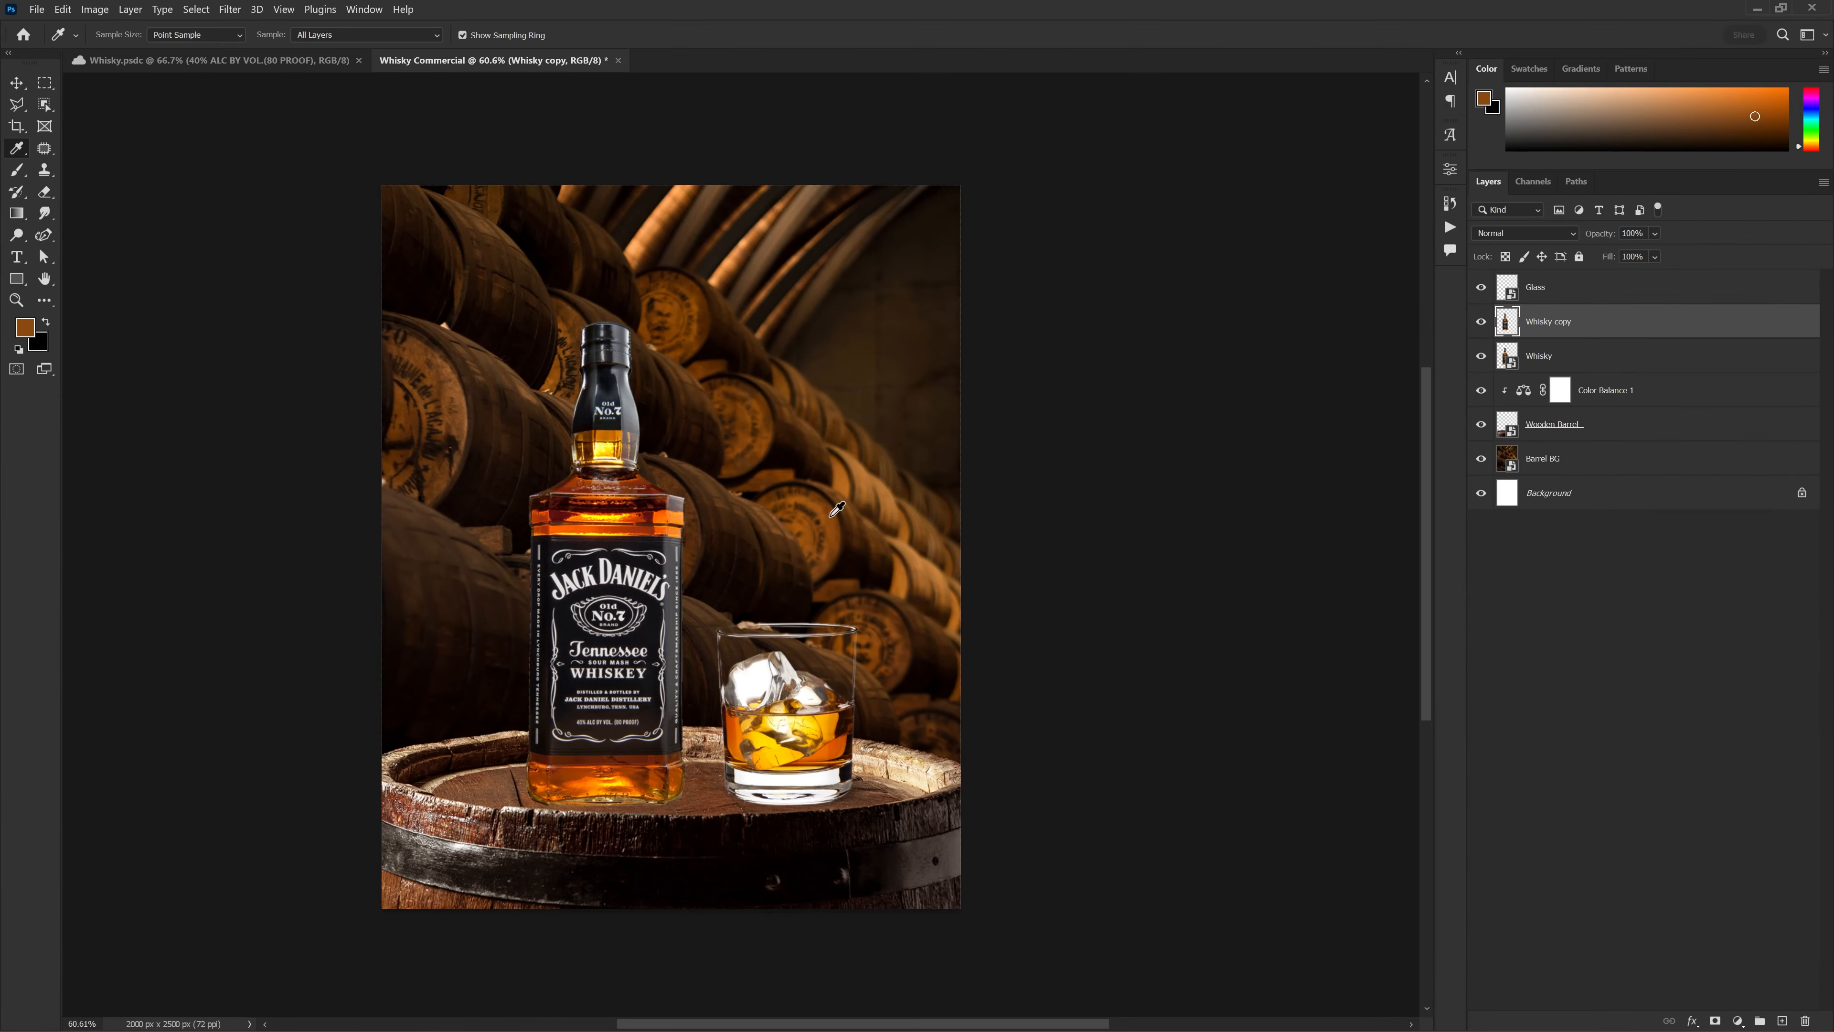
{"action": "left_click", "coordinate": [24, 327]}
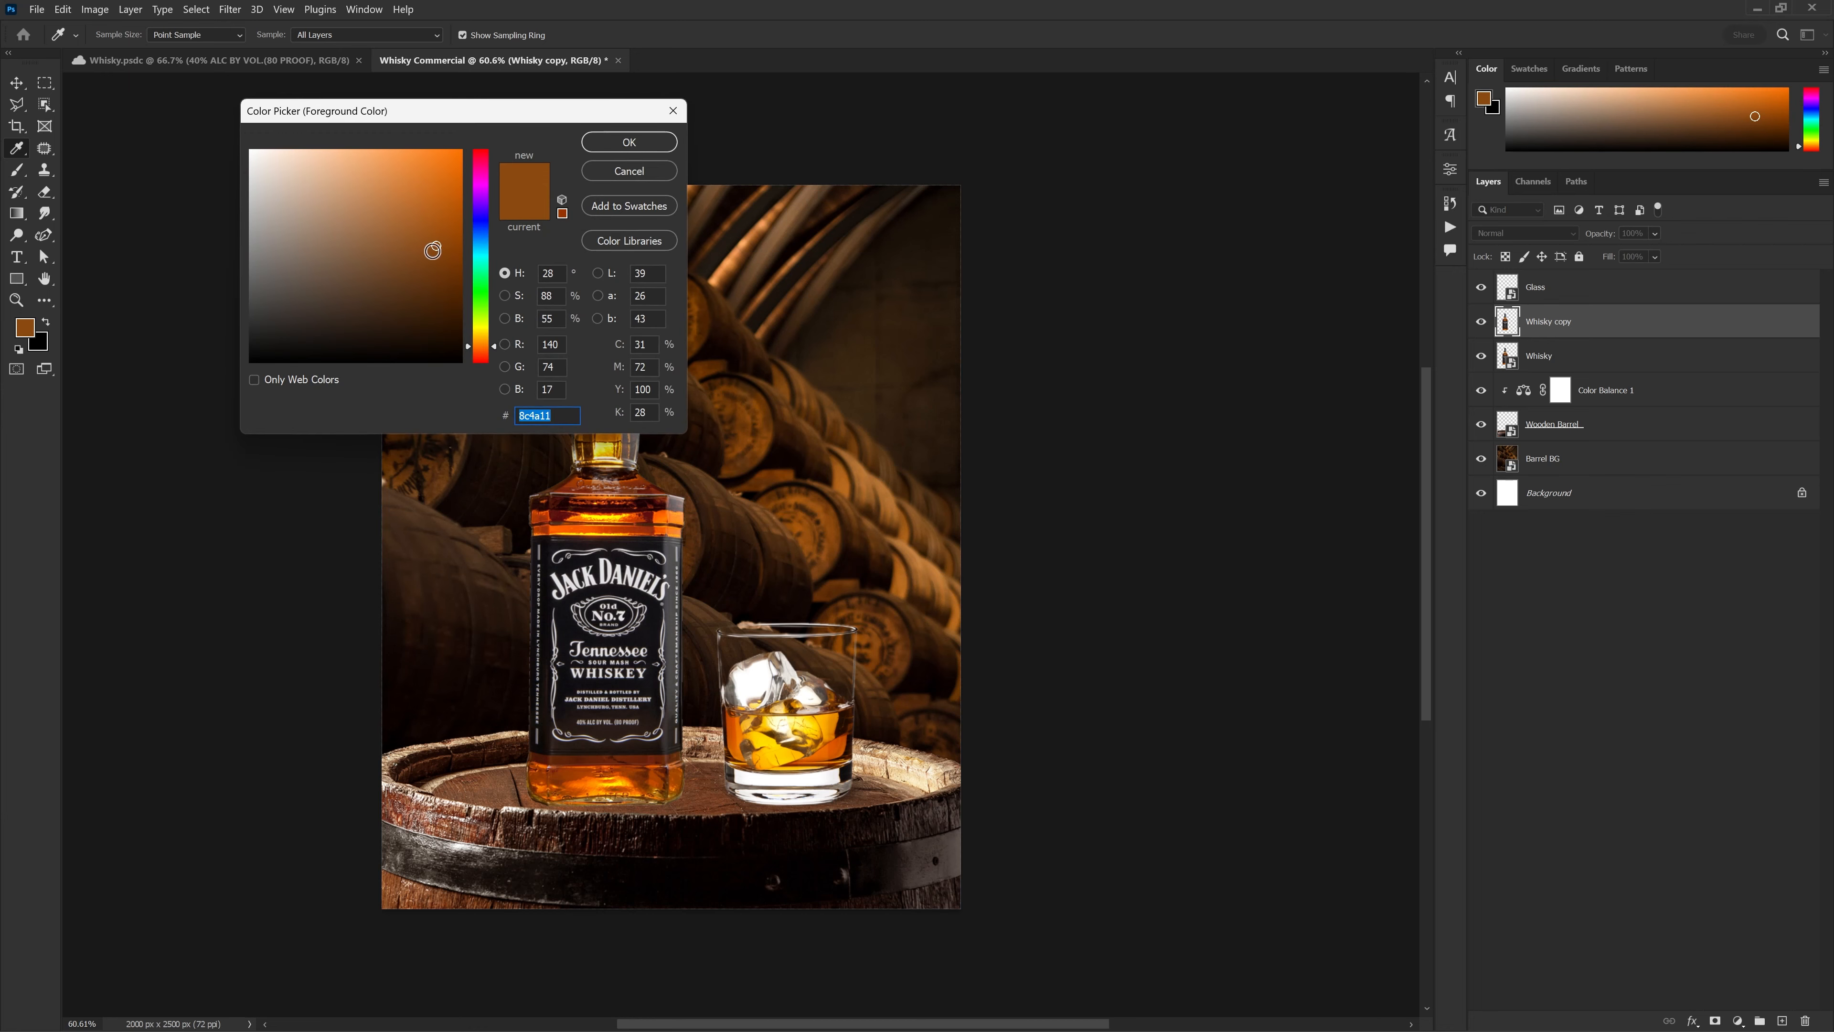
{"action": "key", "text": "Return"}
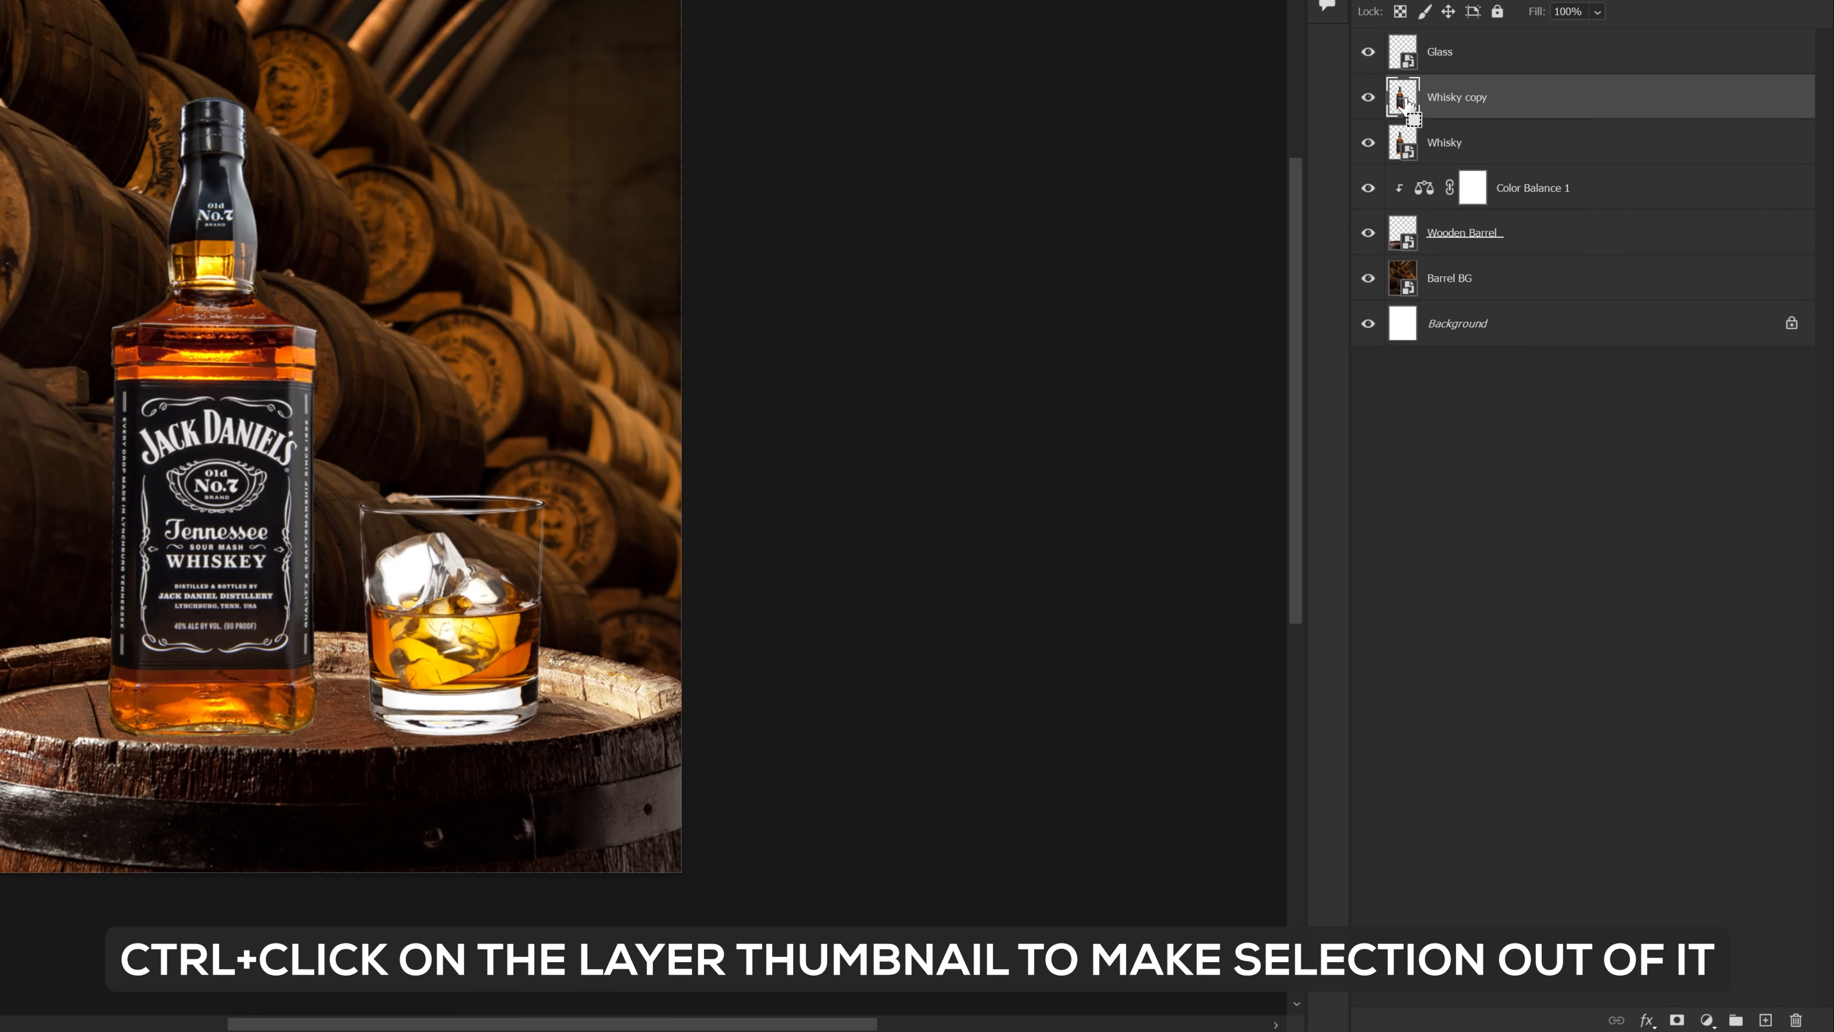
Load the Whisky copy layer's outline as a selection, fill it with the dark brown foreground color, and deselect
{"action": "left_click", "coordinate": [1412, 107], "text": "ctrl"}
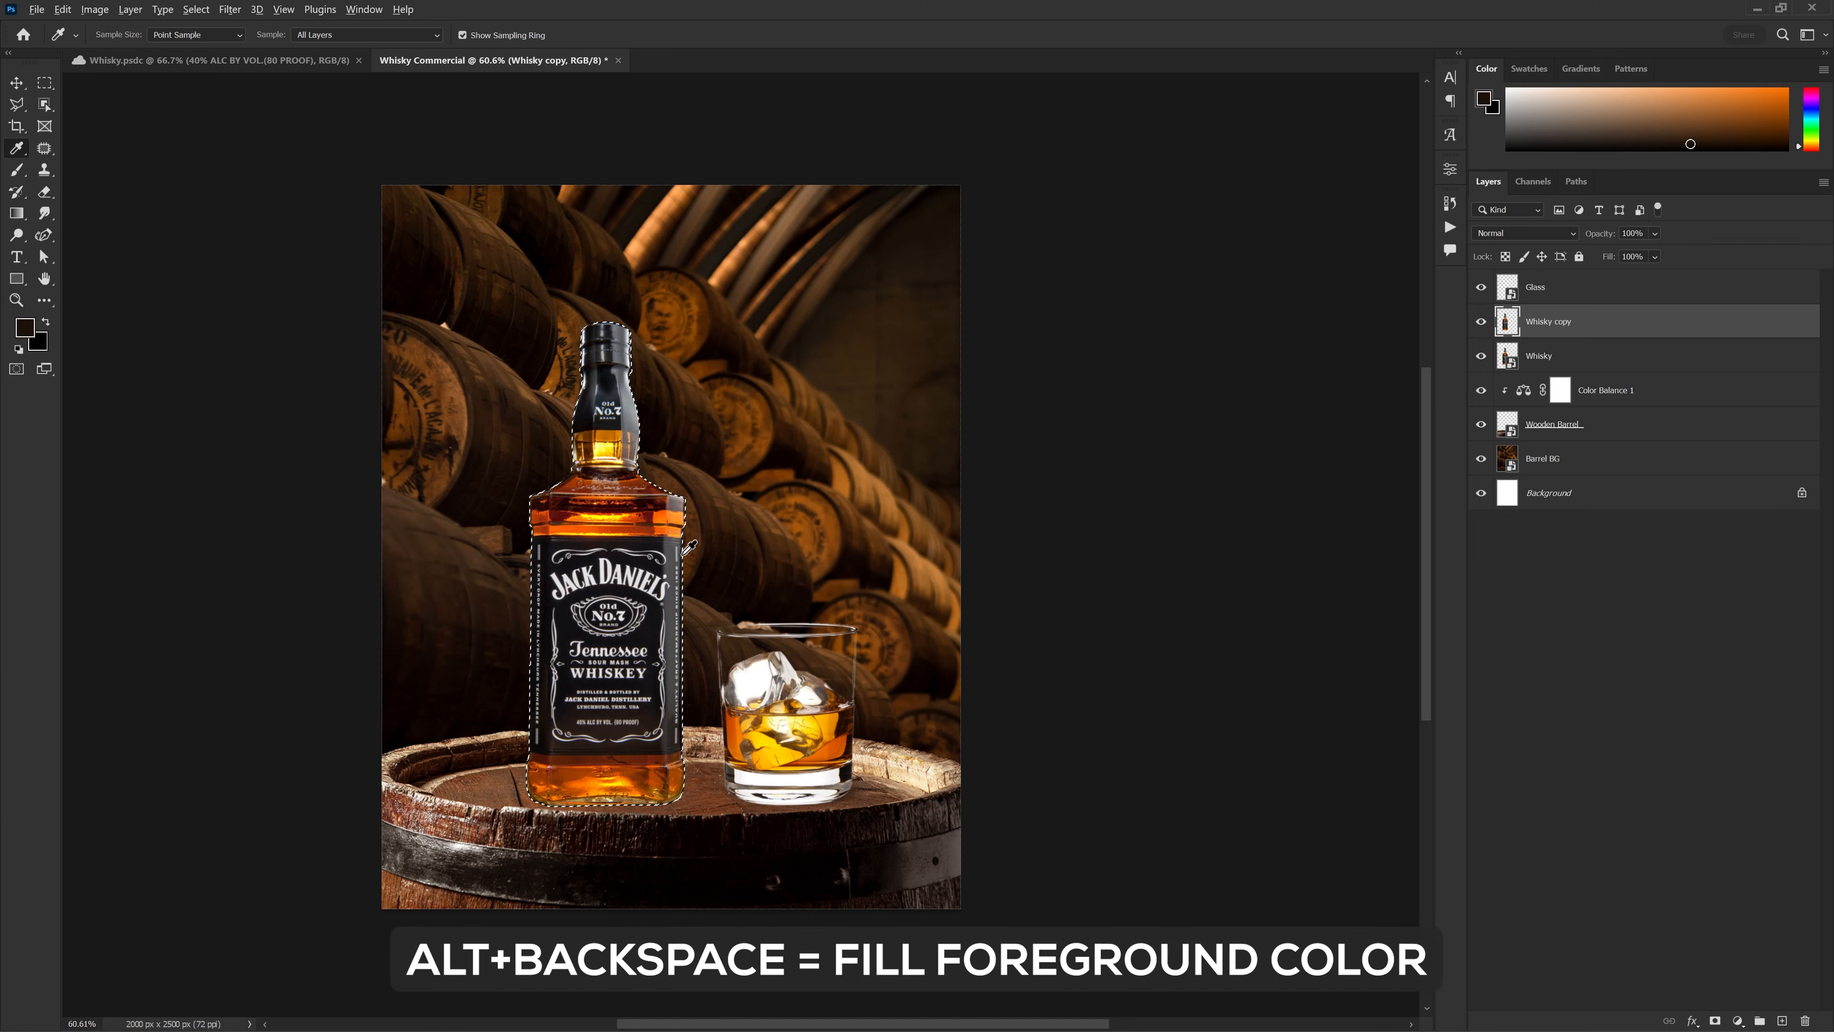
{"action": "key", "text": "alt+BackSpace"}
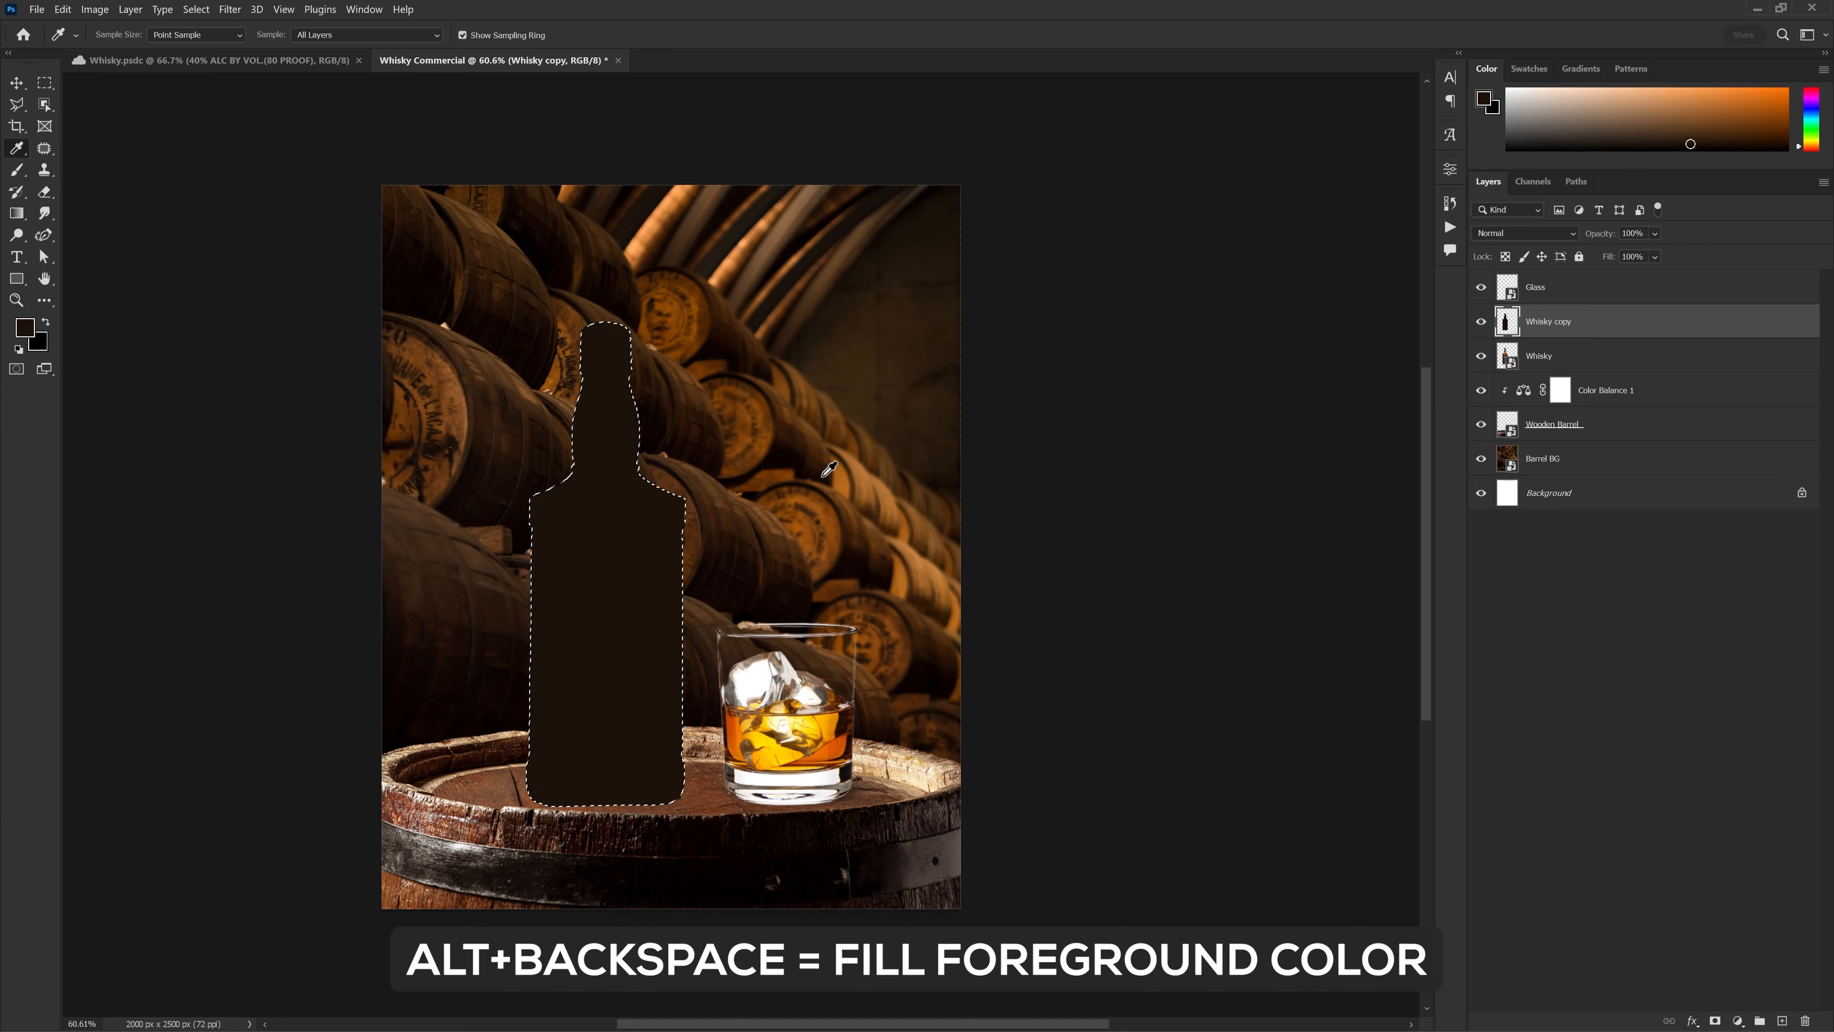
{"action": "key", "text": "ctrl+d"}
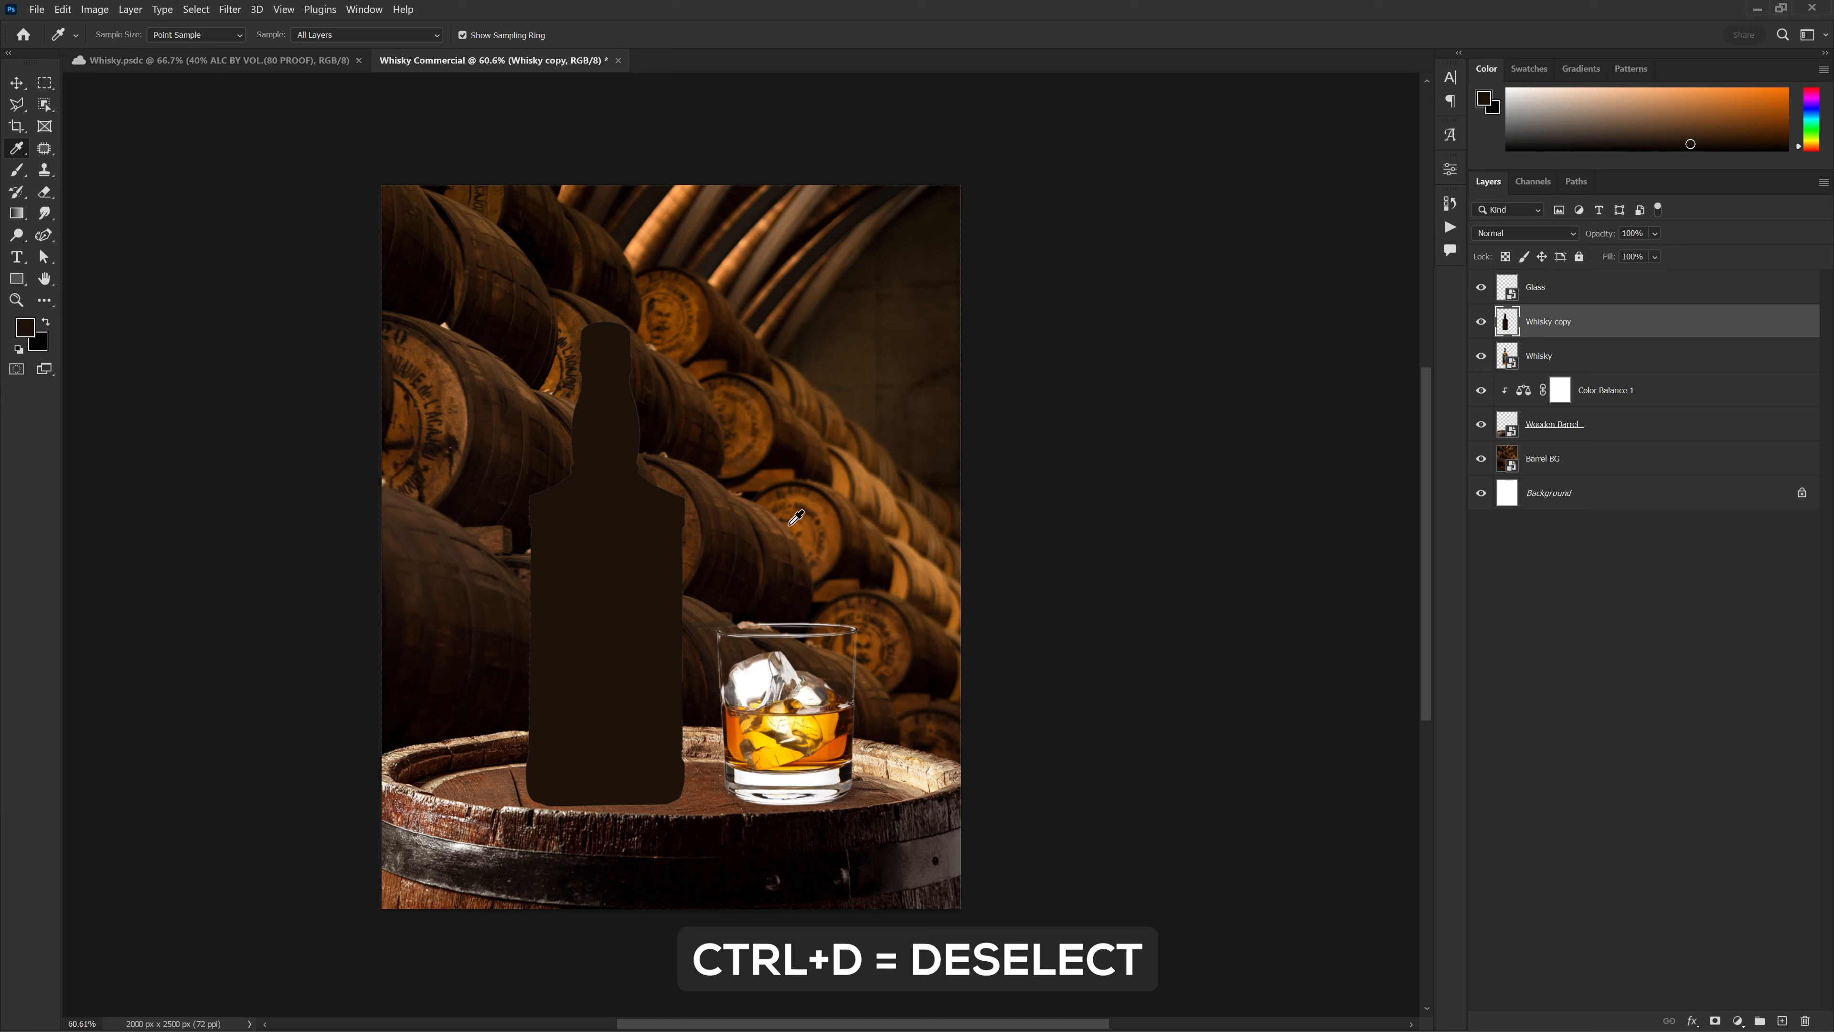
Enclose the upper part of the dark bottle silhouette in a rectangular marquee and erase it with the Eraser tool
{"action": "key", "text": "v"}
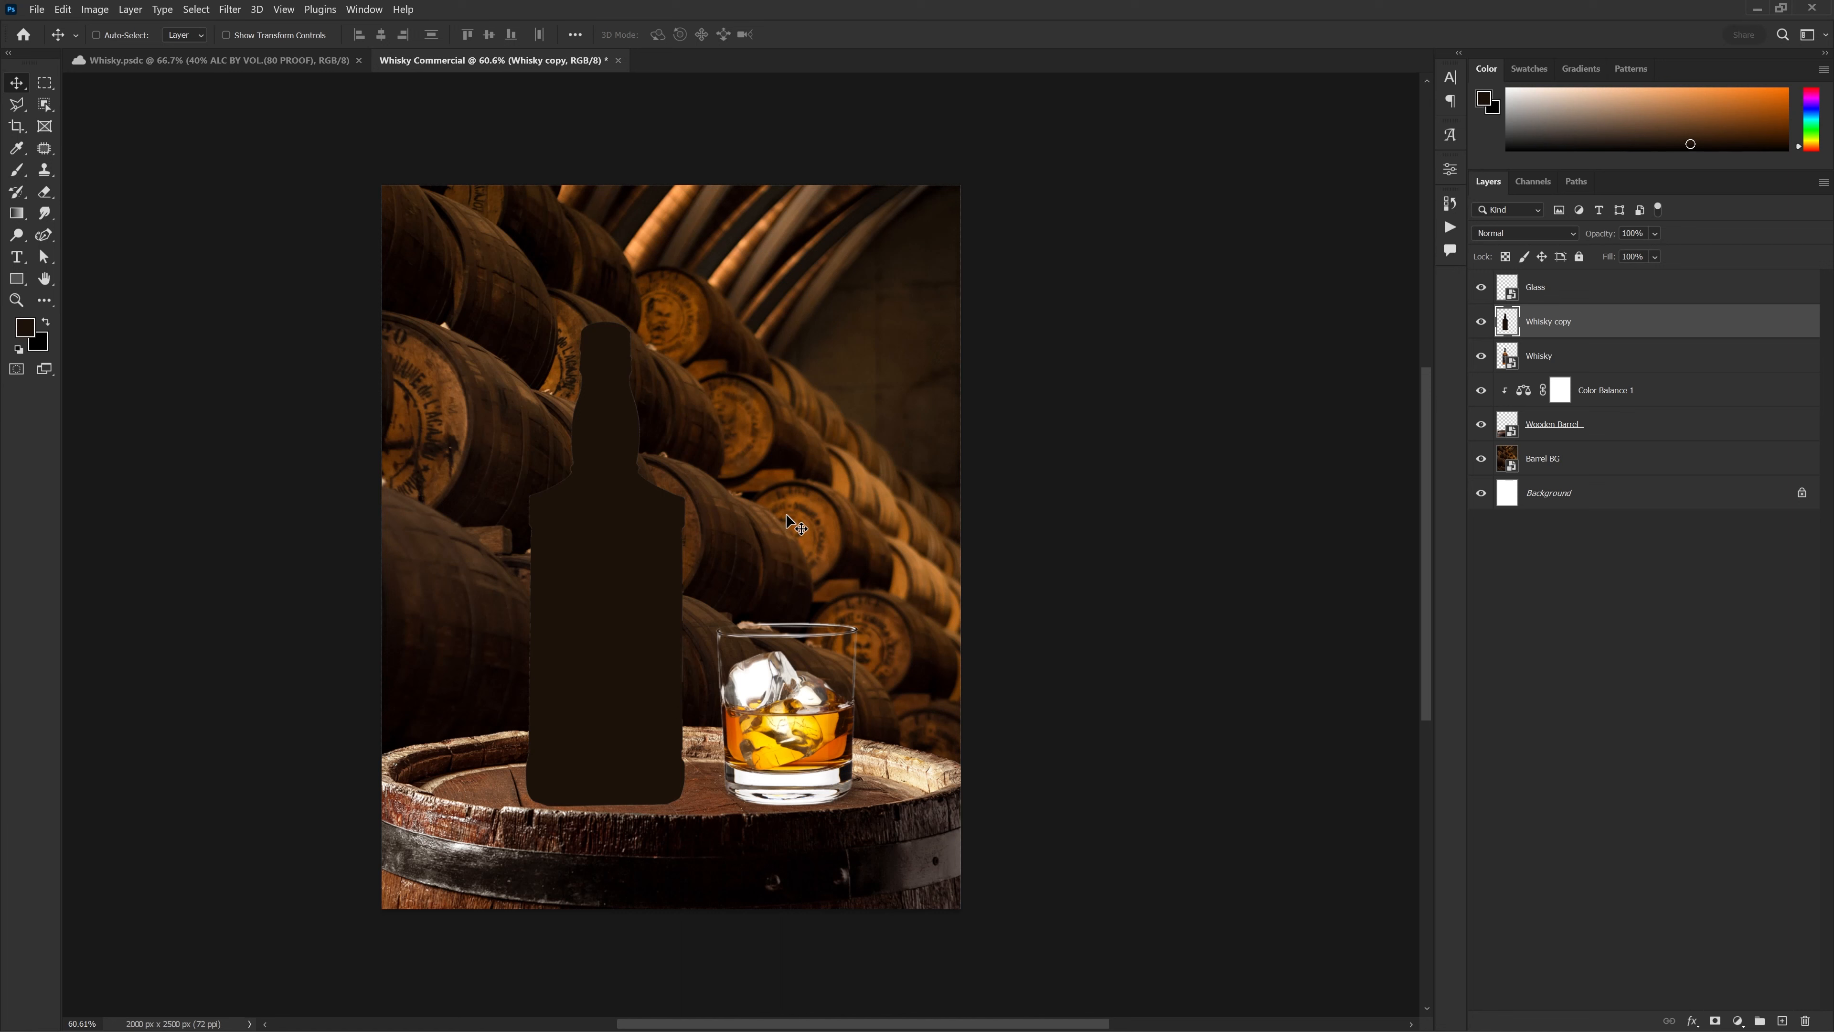
{"action": "left_click", "coordinate": [45, 82]}
{"action": "left_click_drag", "start_coordinate": [470, 299], "coordinate": [764, 666]}
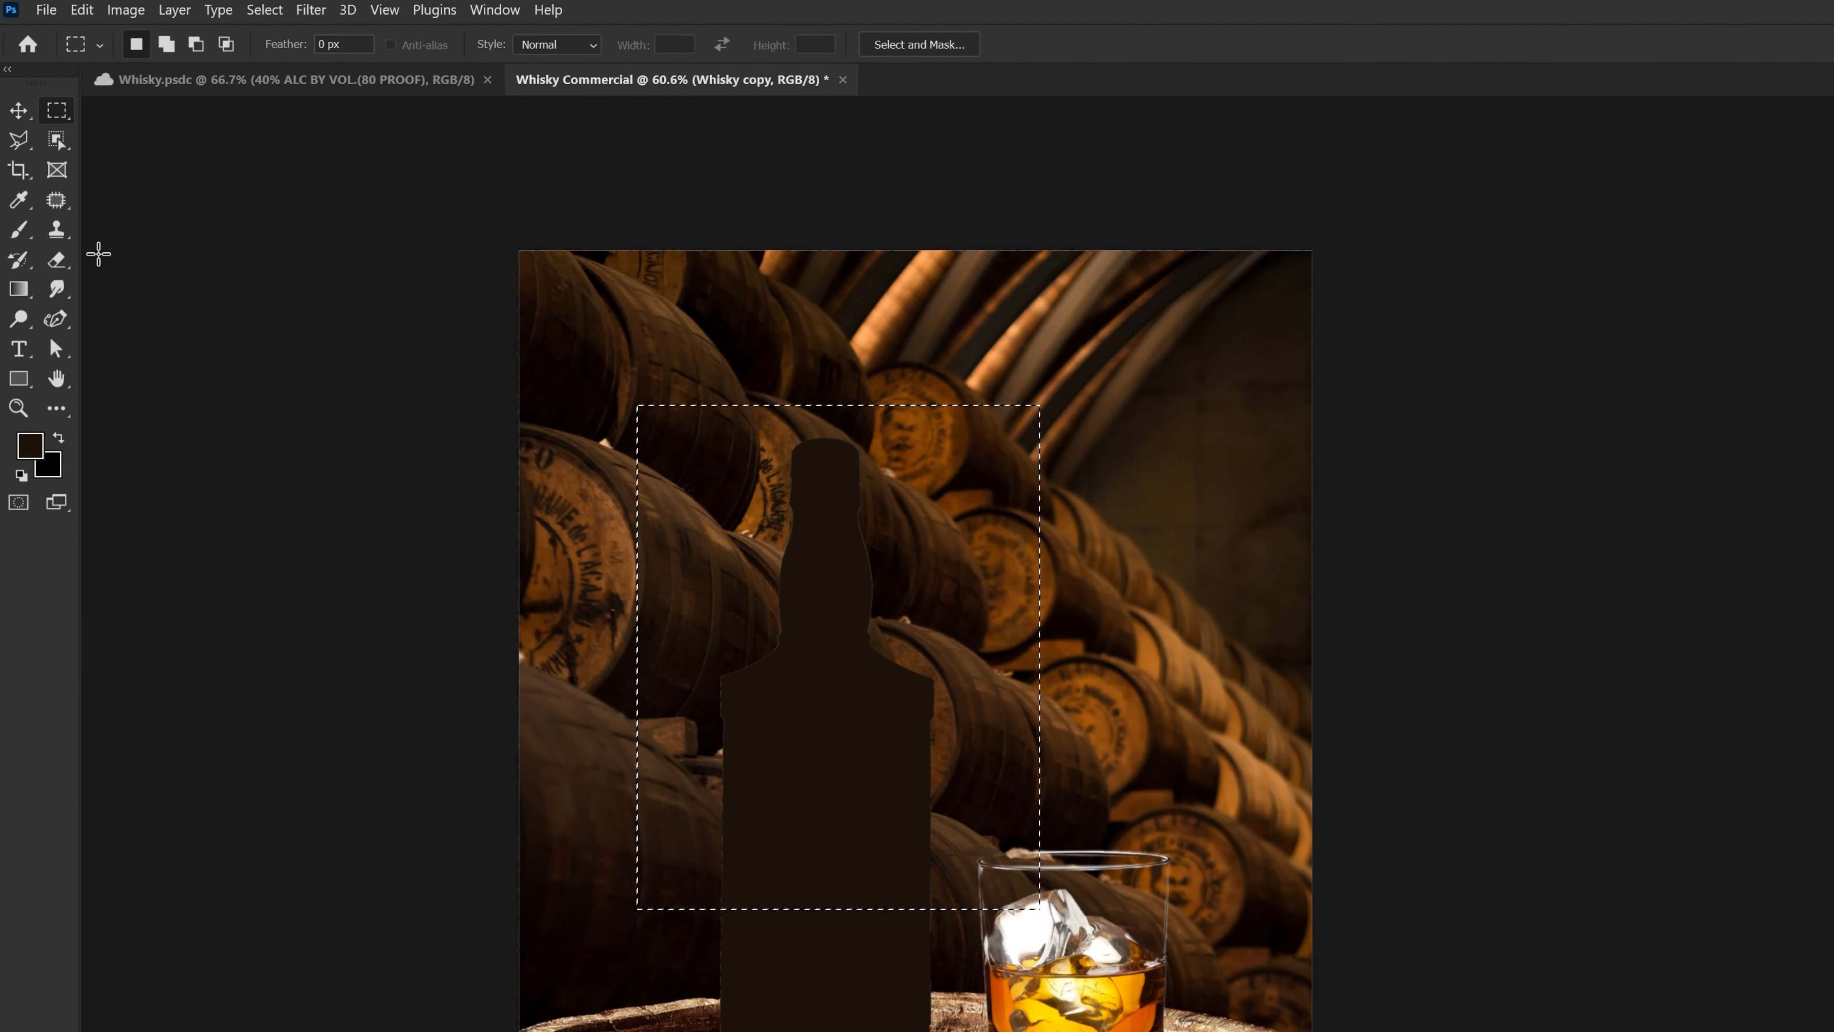
{"action": "left_click", "coordinate": [59, 260]}
{"action": "key", "text": "shift+0"}
{"action": "left_click_drag", "start_coordinate": [823, 867], "coordinate": [758, 412]}
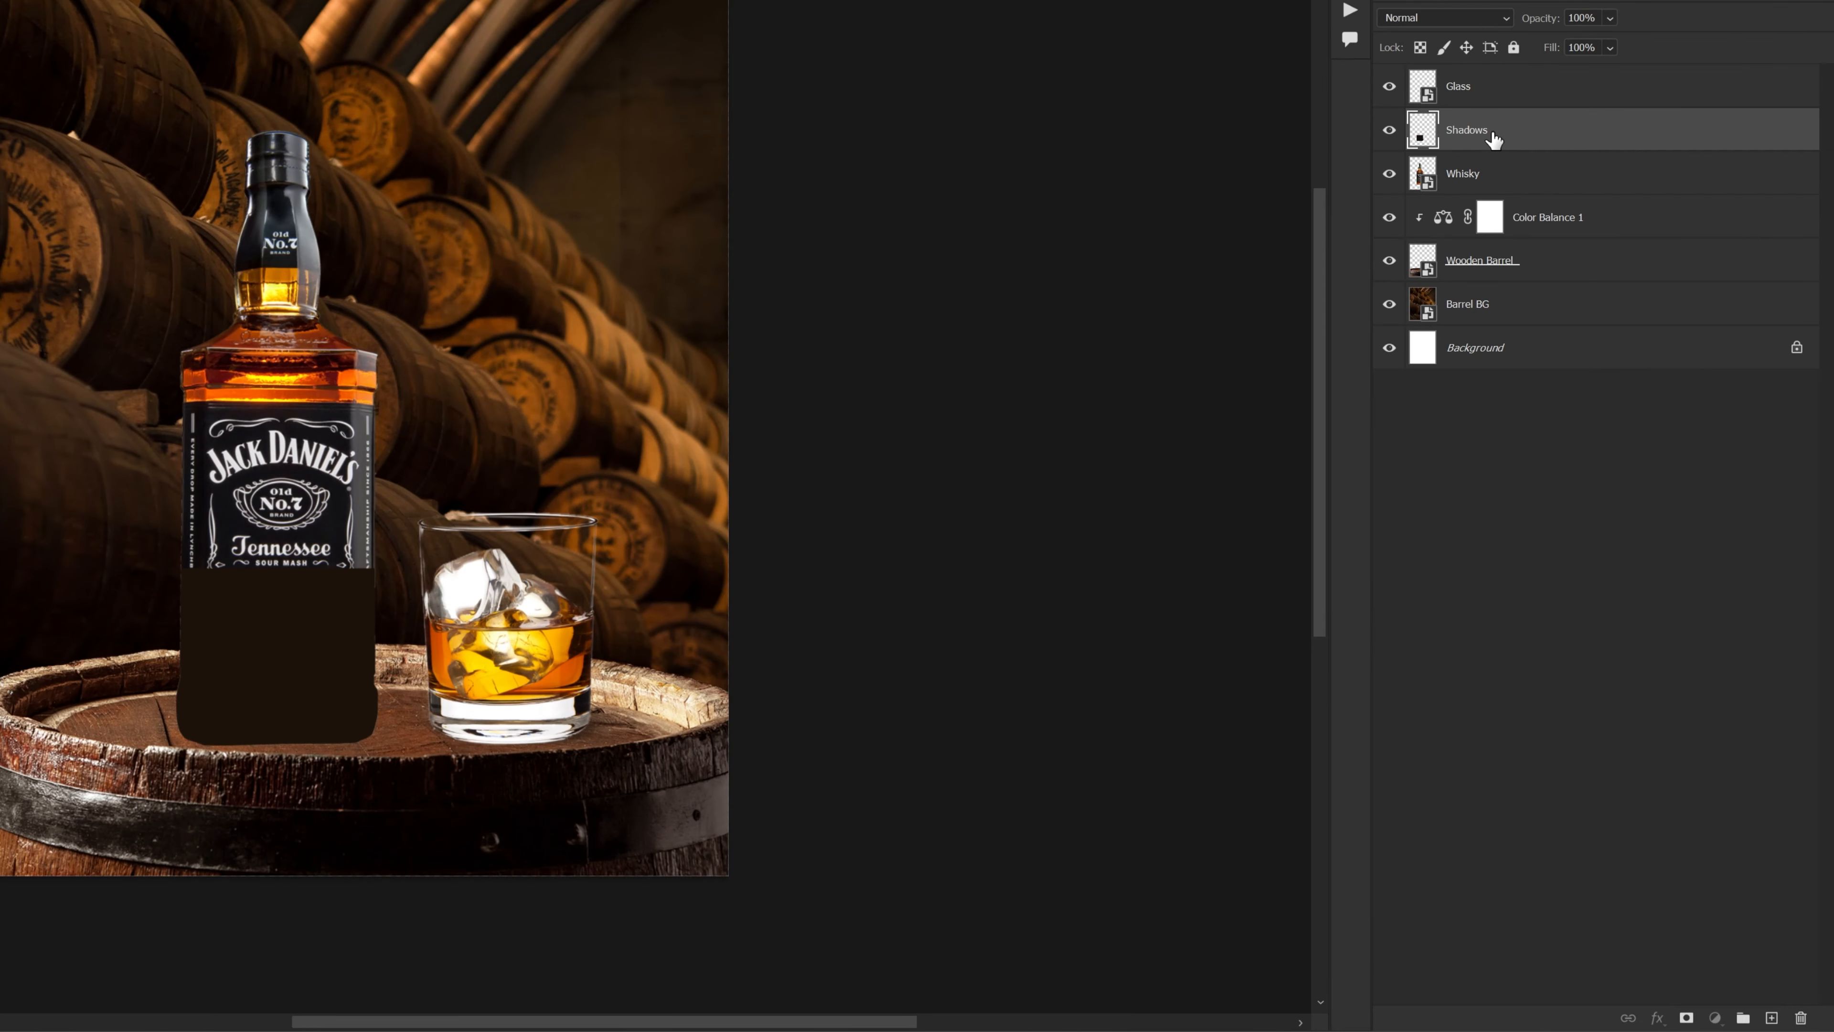
Move the Shadows layer below the Whisky layer and flatten and skew it into a shadow falling left across the barrel top
{"action": "left_click_drag", "start_coordinate": [1494, 140], "coordinate": [1497, 188]}
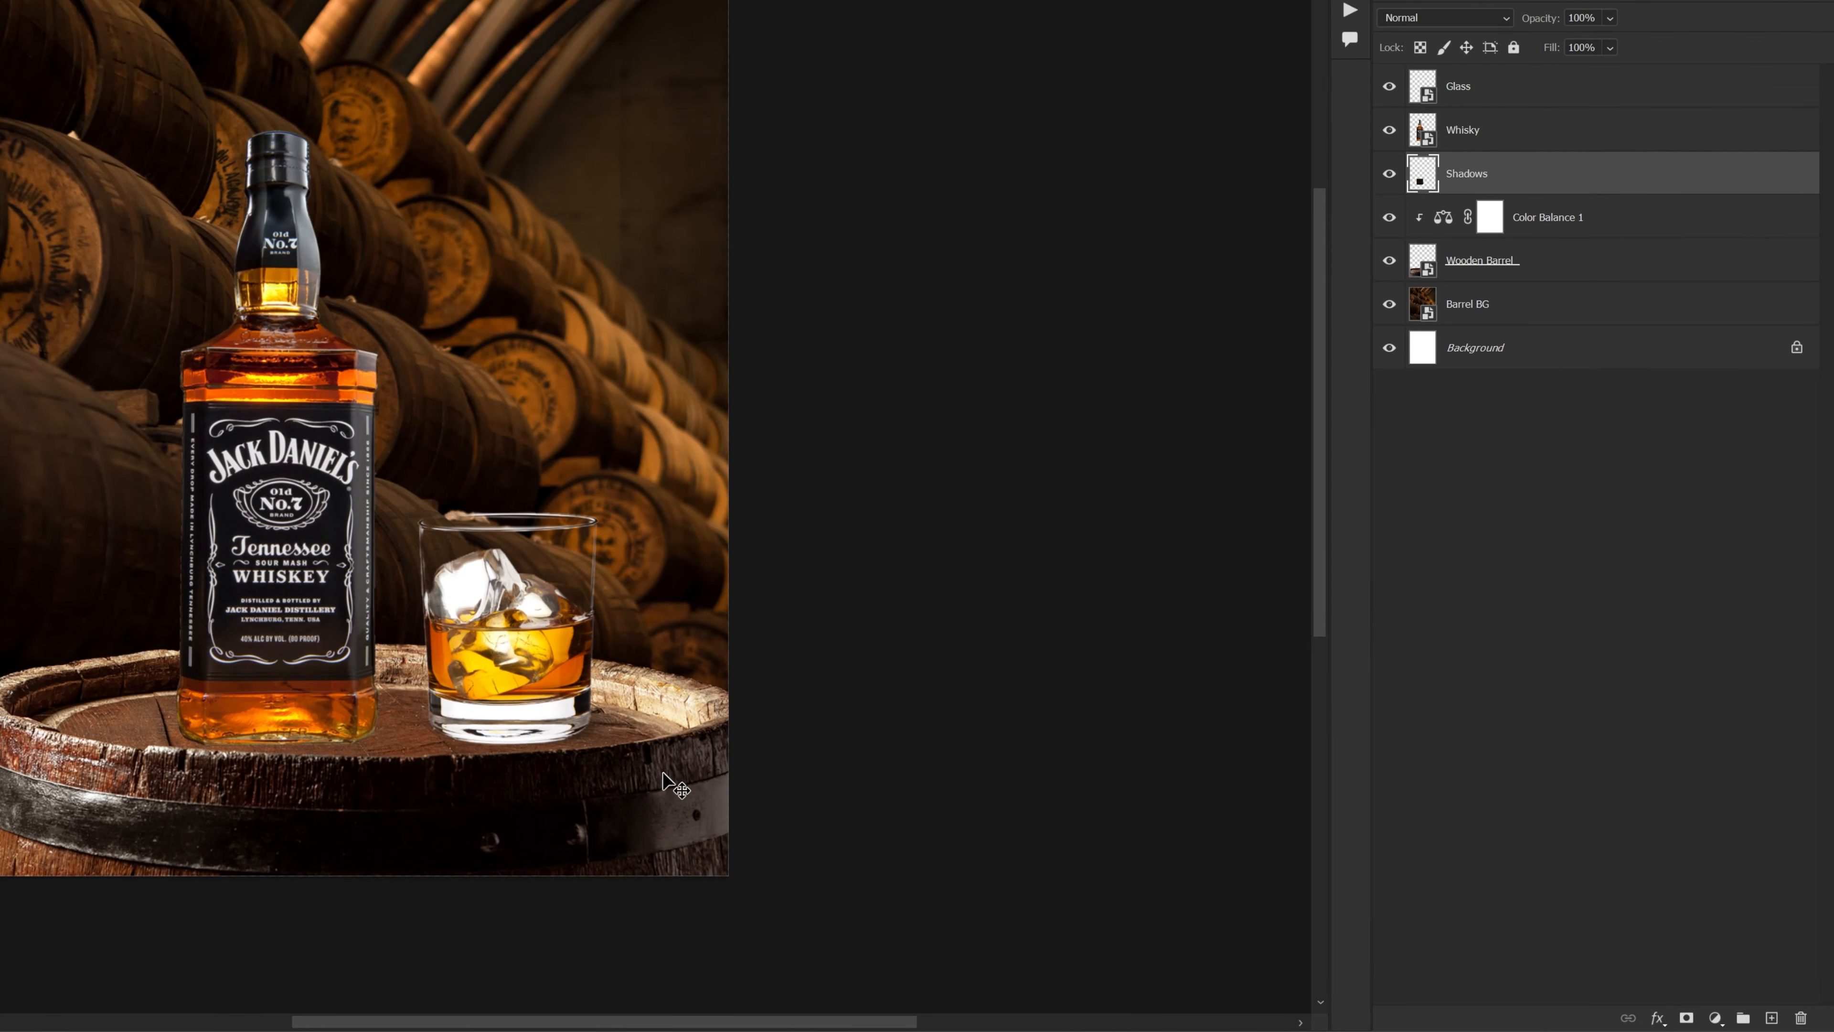
{"action": "key", "text": "ctrl+t"}
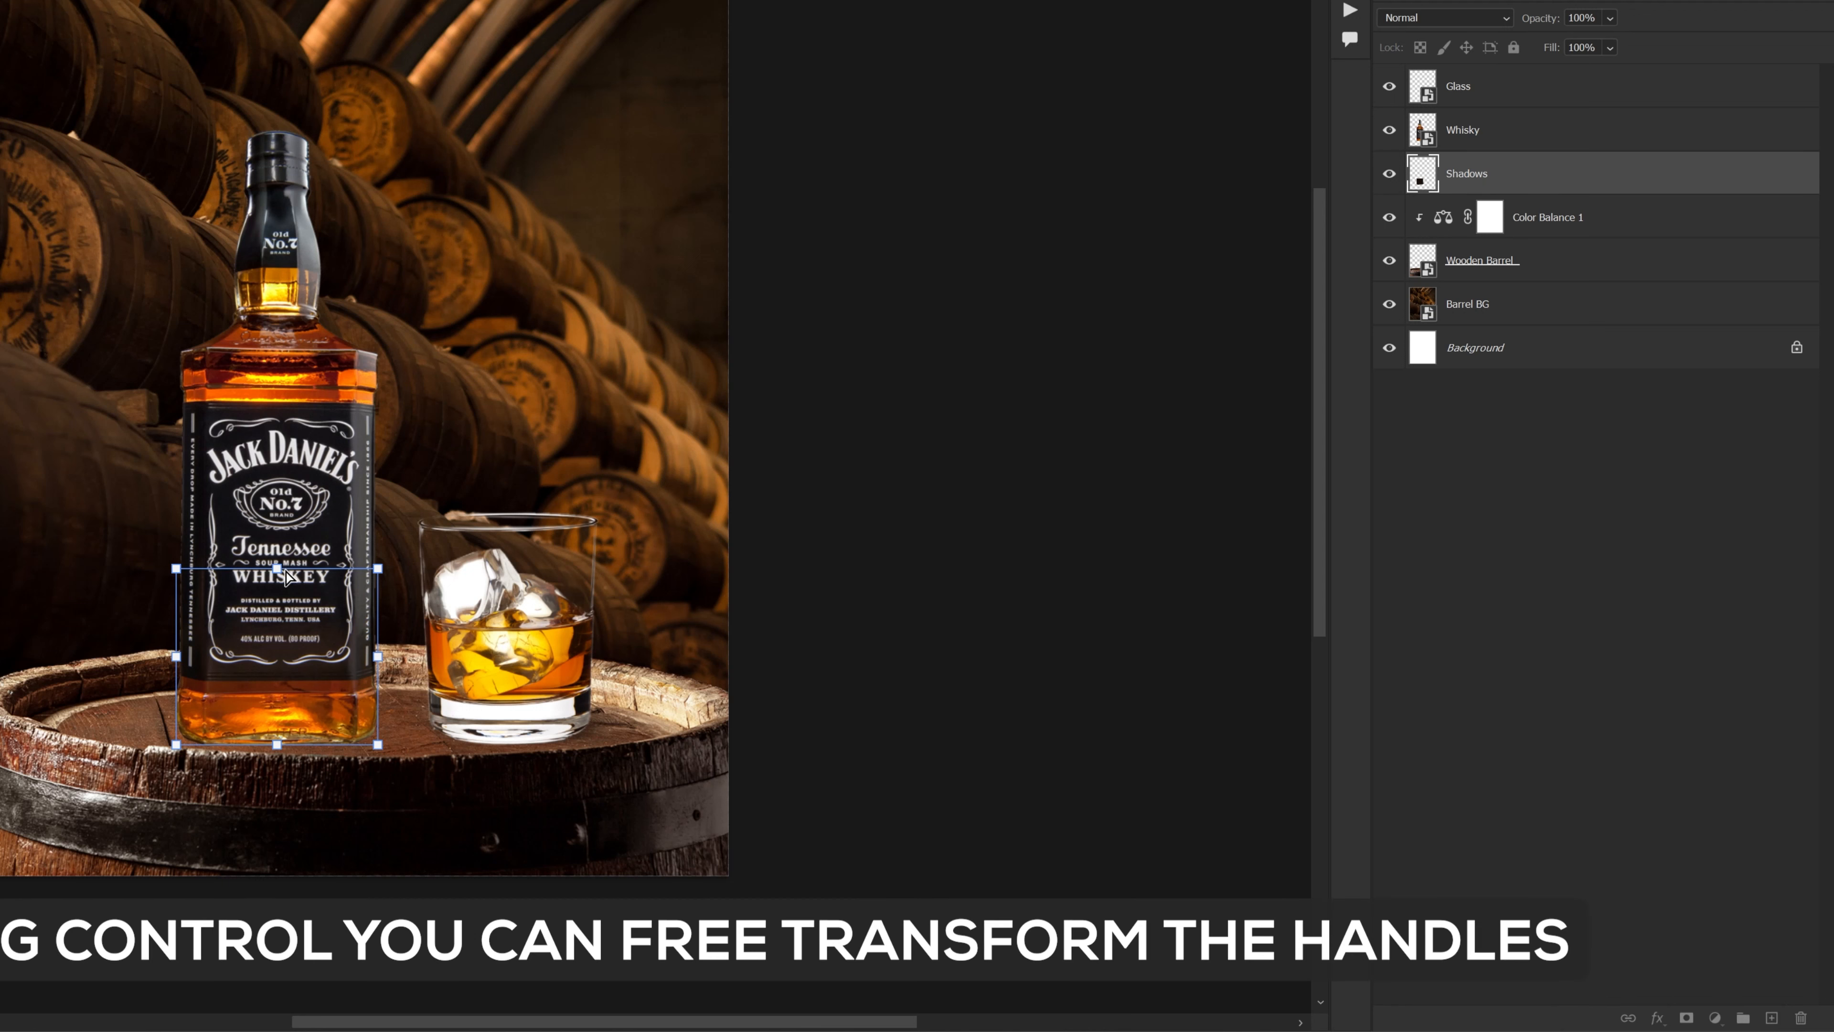
{"action": "left_click_drag", "start_coordinate": [279, 571], "coordinate": [263, 692]}
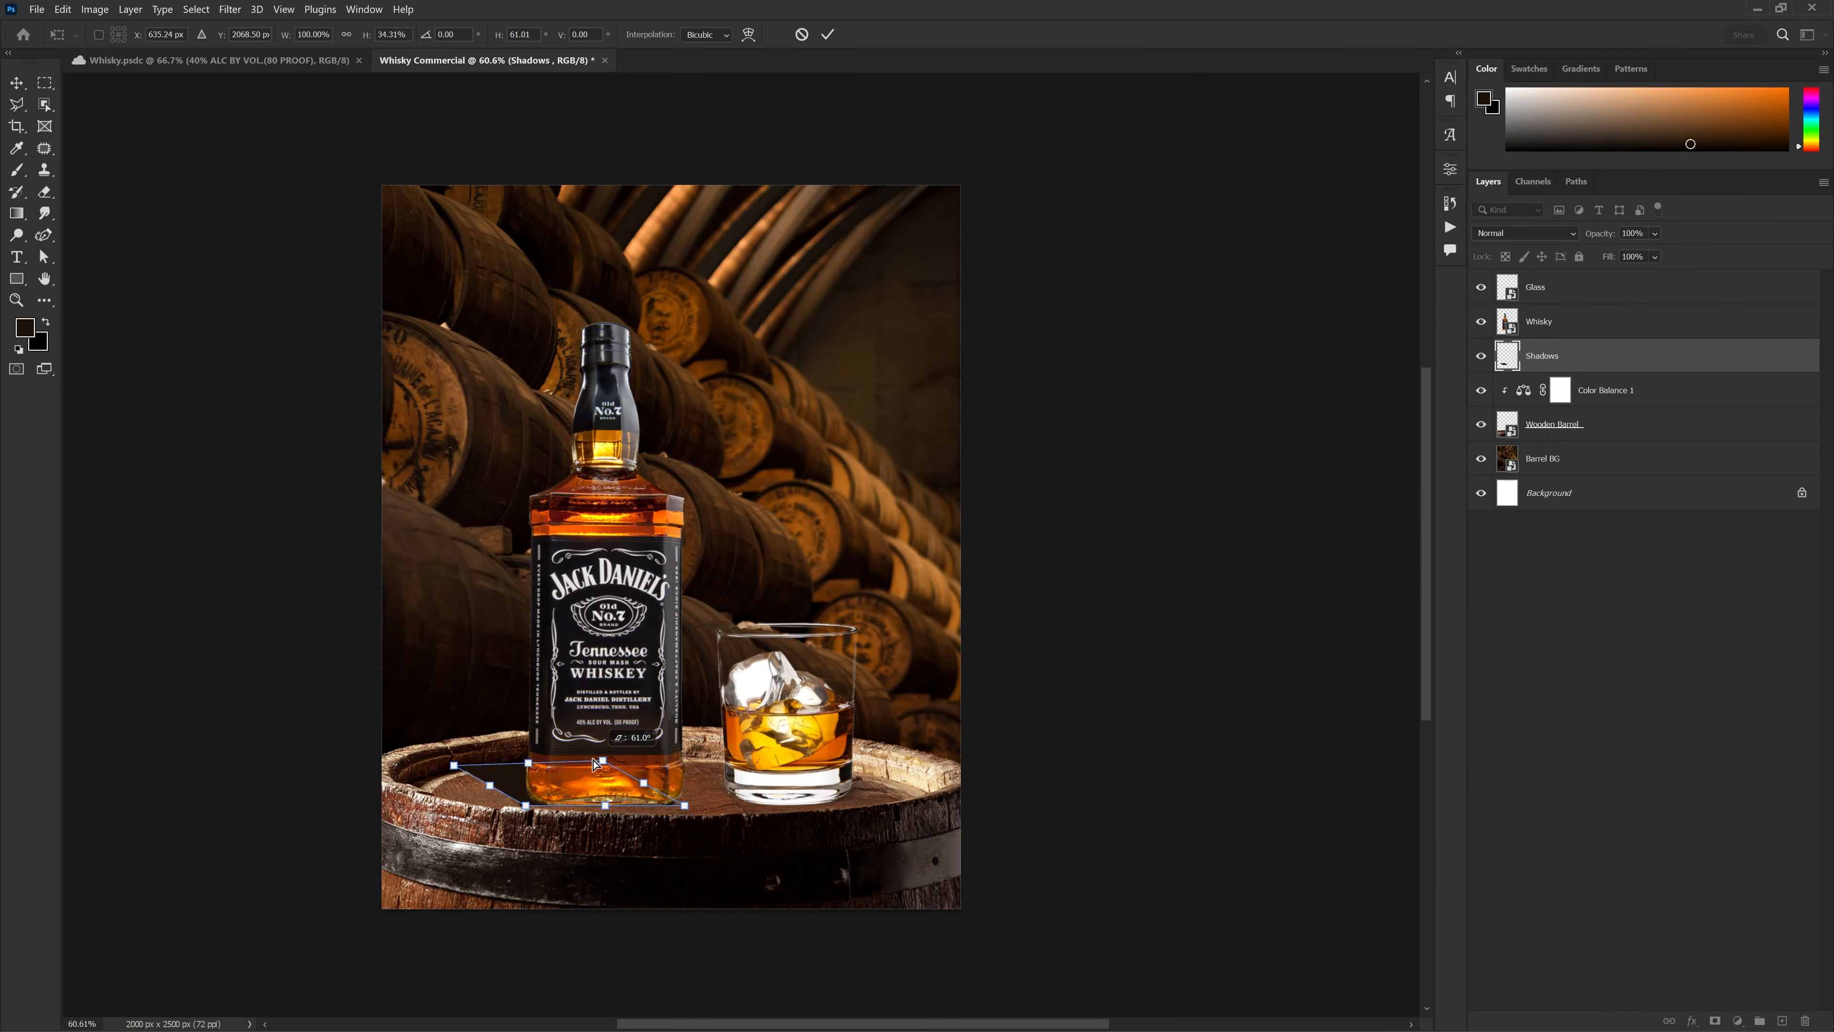
{"action": "left_click_drag", "start_coordinate": [592, 761], "coordinate": [530, 771]}
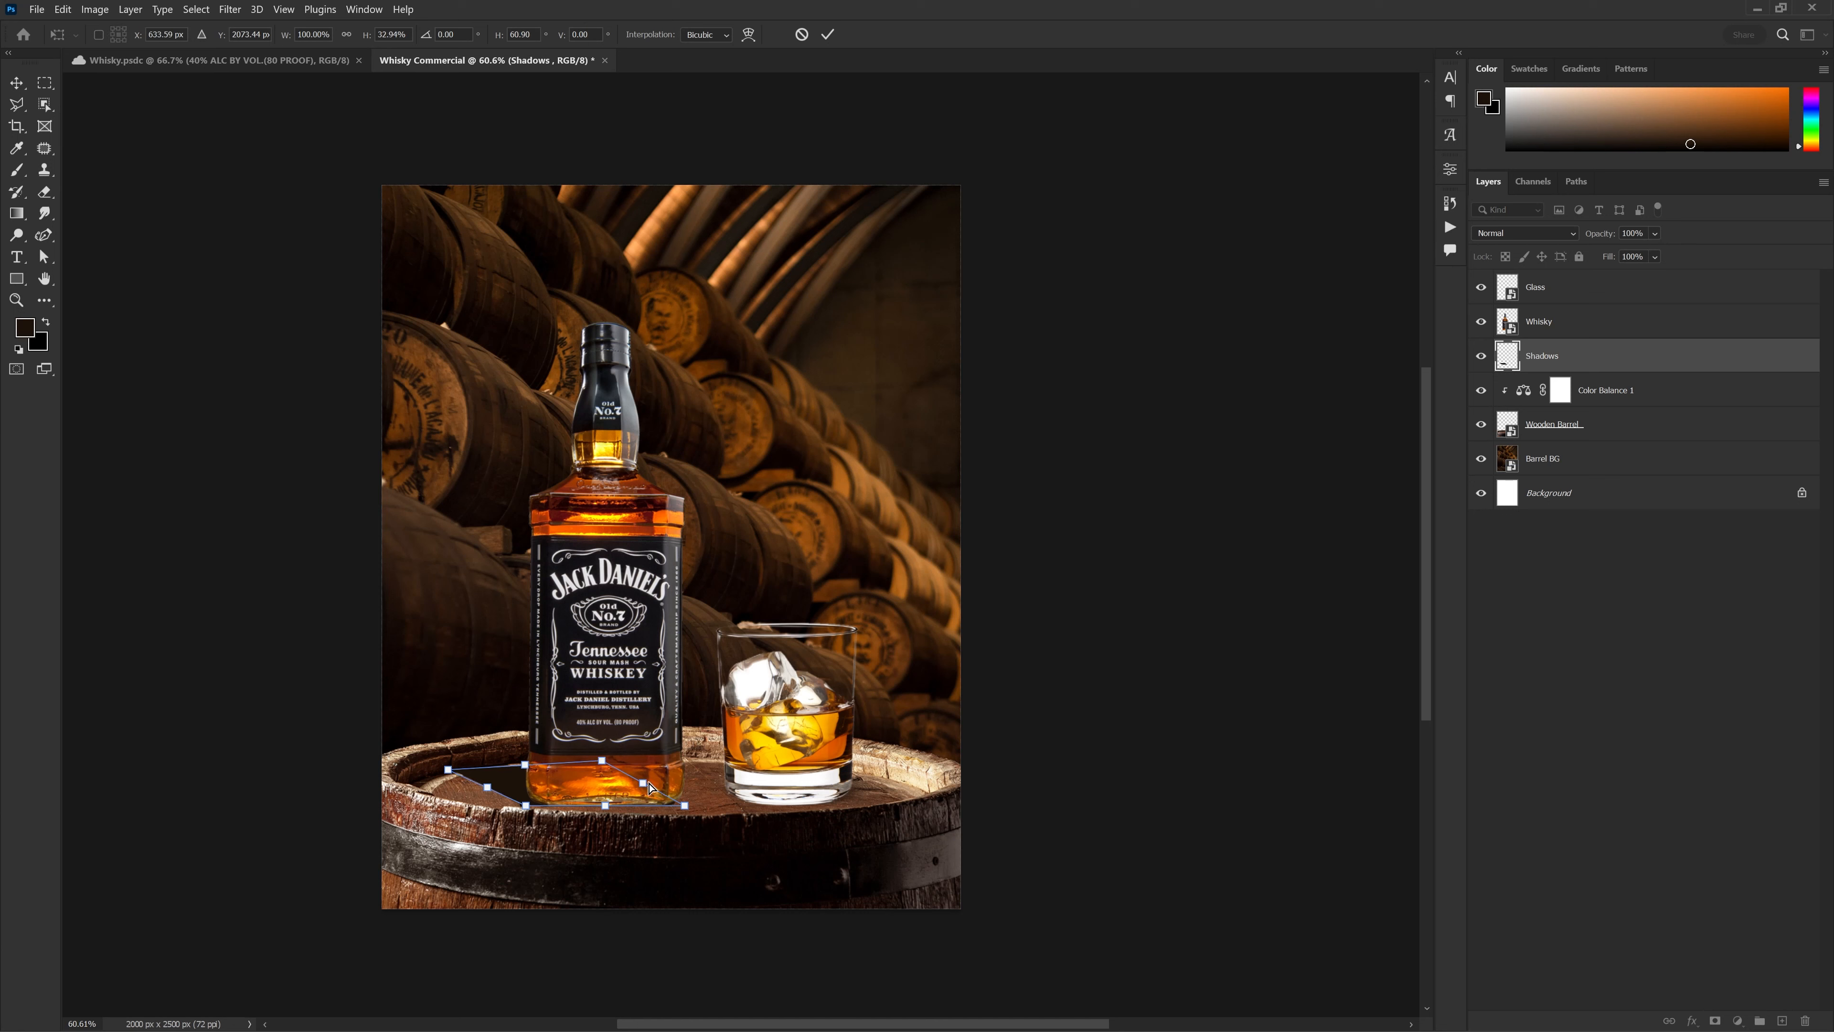
{"action": "mouse_move", "coordinate": [646, 788]}
{"action": "left_mouse_down"}
{"action": "mouse_move", "coordinate": [665, 777]}
{"action": "mouse_move", "coordinate": [625, 811]}
{"action": "left_mouse_up"}
{"action": "key", "text": "Return"}
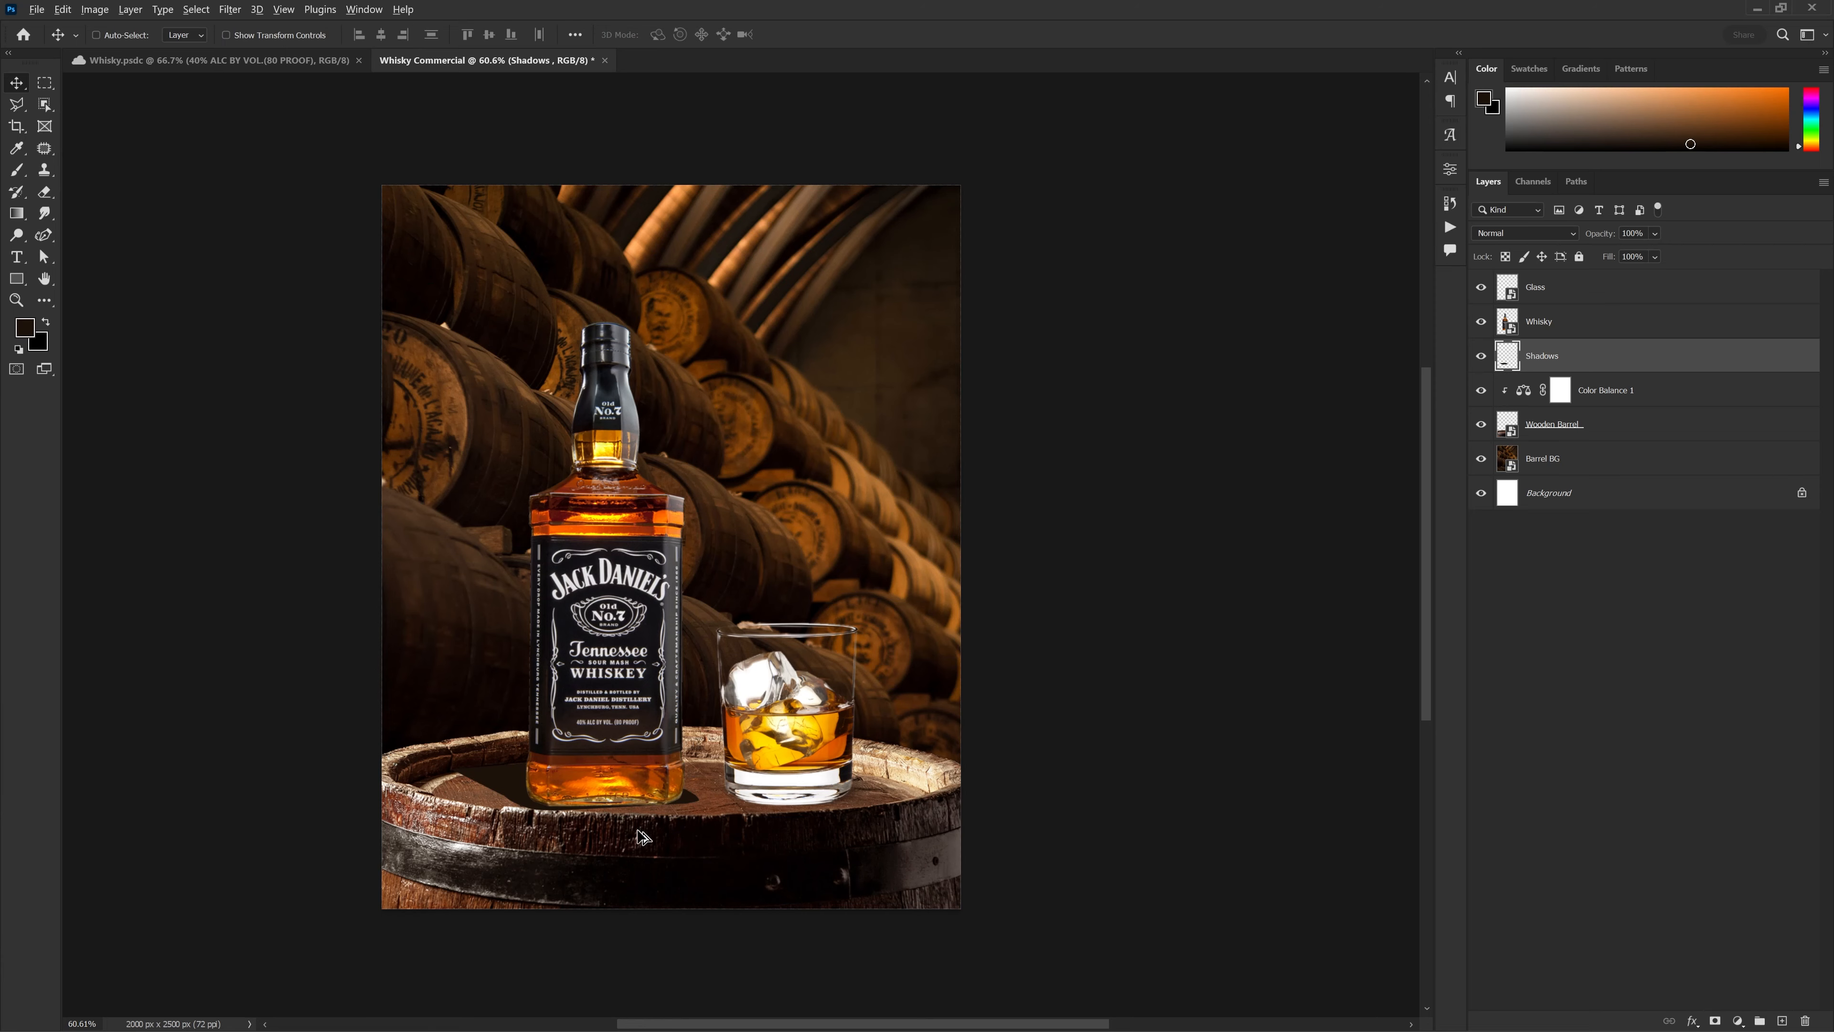
{"action": "scroll", "coordinate": [643, 835], "scroll_direction": "up", "scroll_amount": 5}
{"action": "left_click_drag", "start_coordinate": [789, 697], "coordinate": [784, 698]}
{"action": "scroll", "coordinate": [523, 730], "scroll_direction": "down", "scroll_amount": 8}
{"action": "left_click_drag", "start_coordinate": [623, 653], "coordinate": [661, 687]}
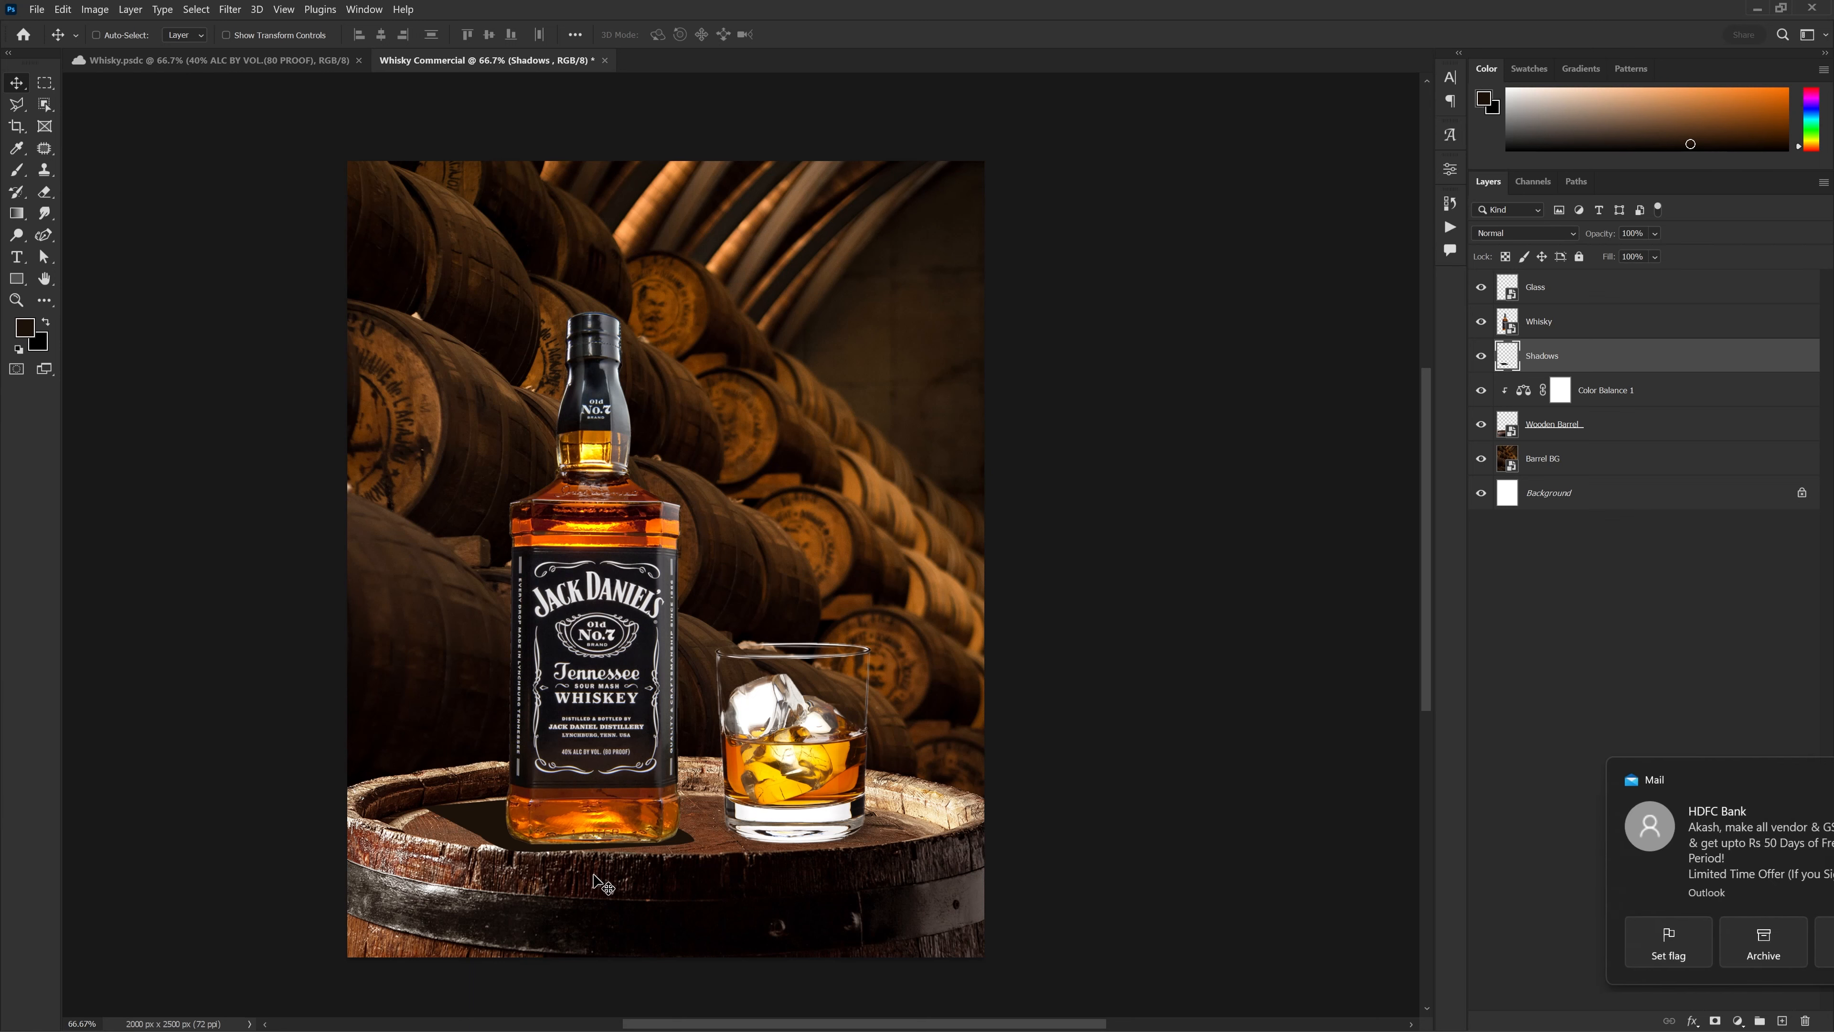
{"action": "left_click", "coordinate": [1763, 943]}
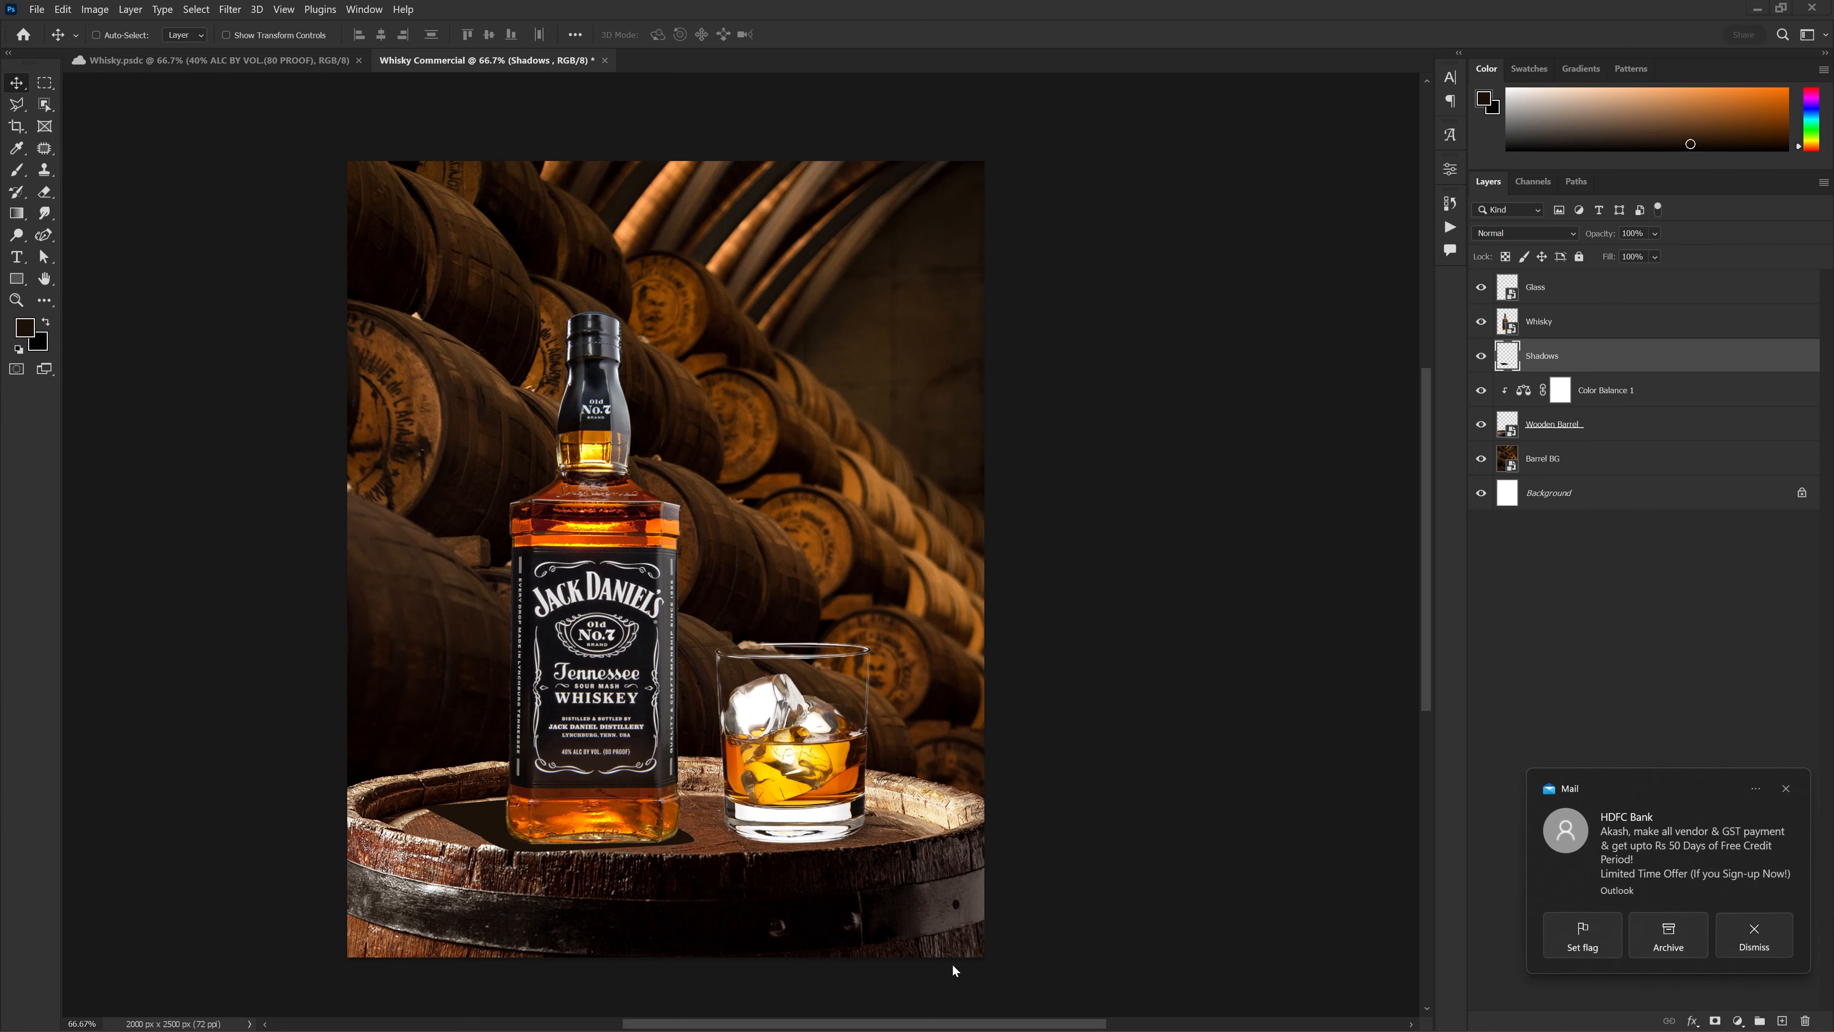
Refine the shadow with Free Transform, slightly shifting its lower corners and upper edge to fit the bottle's base
{"action": "scroll", "coordinate": [625, 809], "scroll_direction": "up", "scroll_amount": 5}
{"action": "left_click_drag", "start_coordinate": [786, 695], "coordinate": [760, 599]}
{"action": "key", "text": "ctrl+t"}
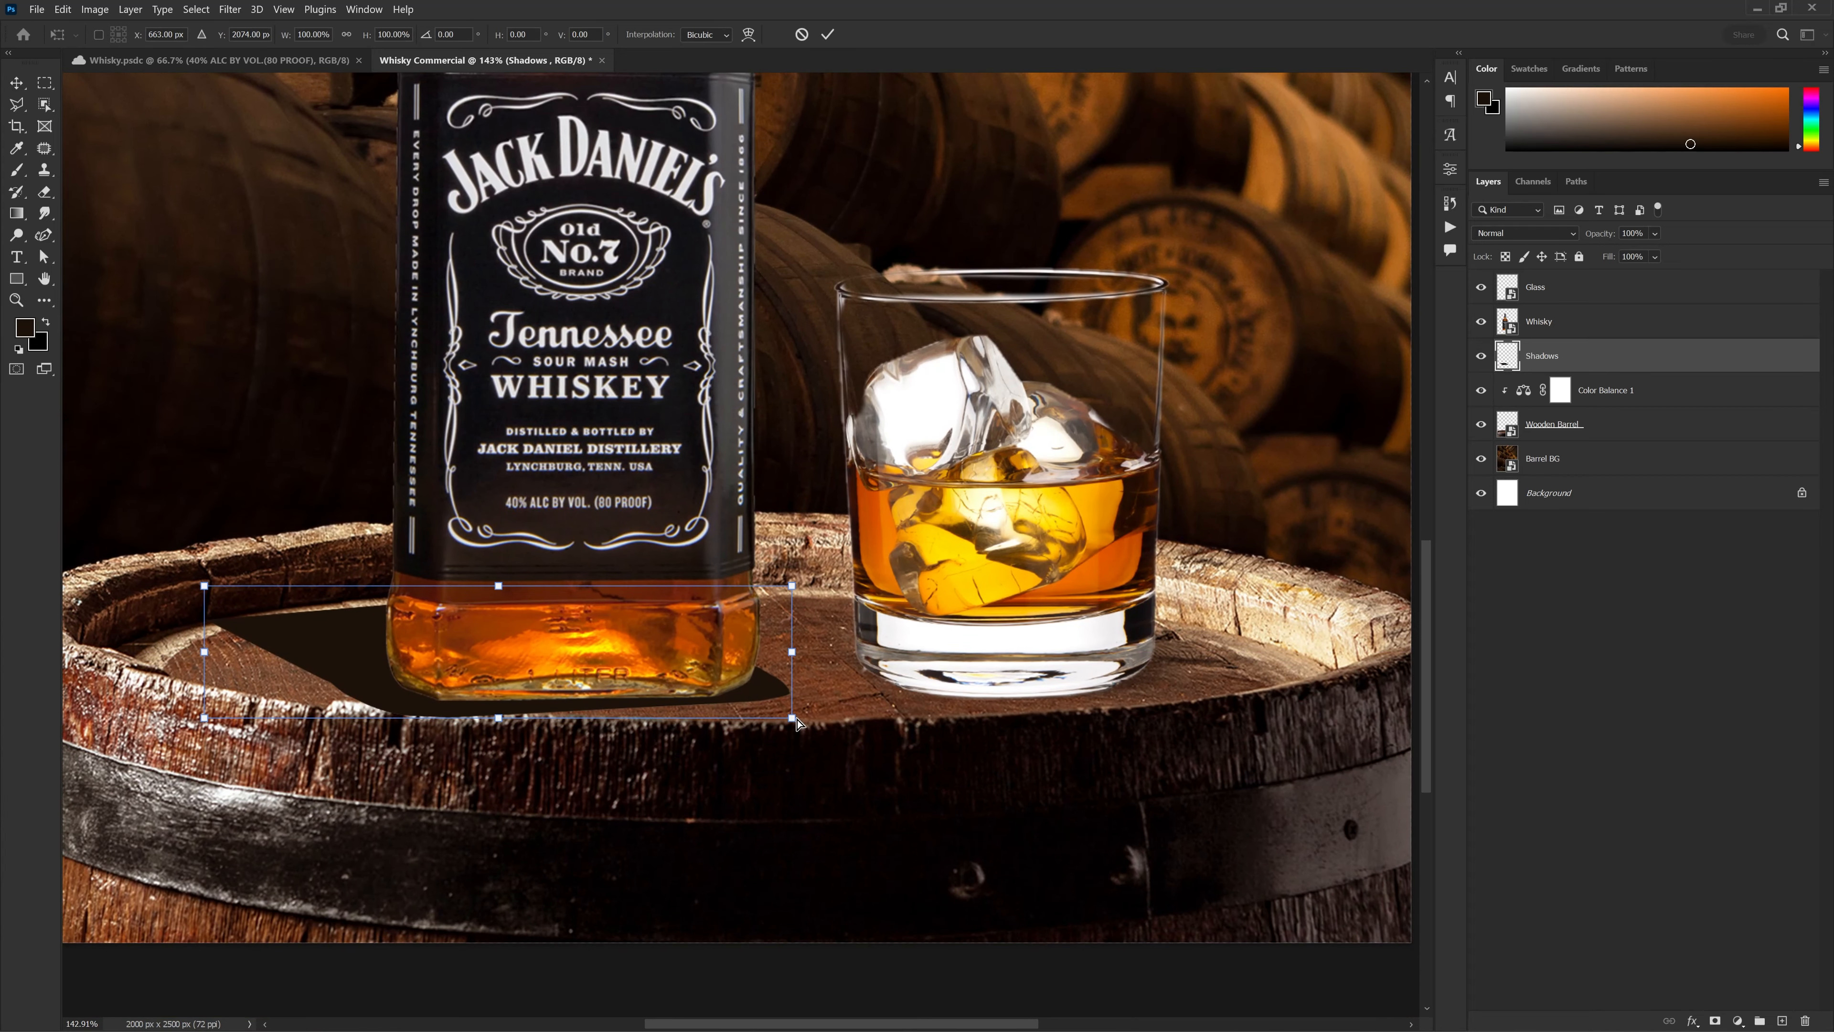
{"action": "left_click_drag", "start_coordinate": [793, 719], "coordinate": [775, 720]}
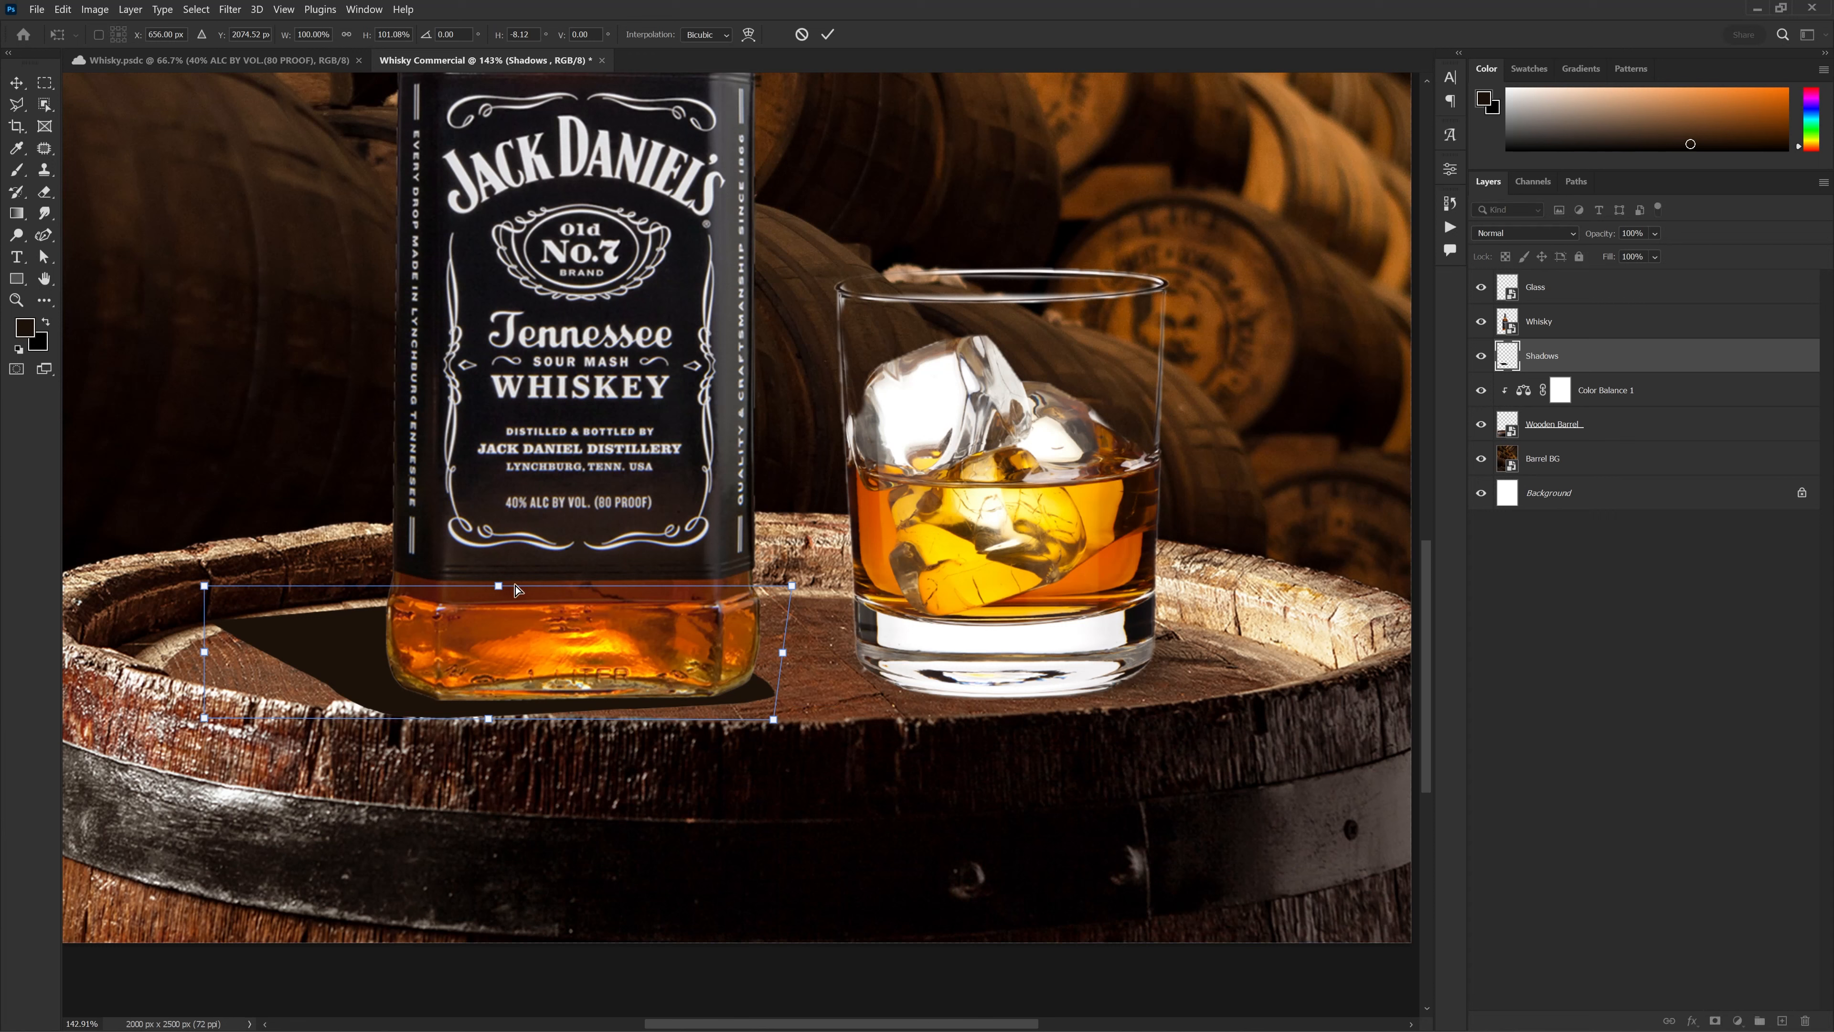
{"action": "left_click_drag", "start_coordinate": [507, 584], "coordinate": [505, 577]}
{"action": "left_click_drag", "start_coordinate": [205, 719], "coordinate": [219, 709]}
{"action": "left_click_drag", "start_coordinate": [775, 721], "coordinate": [786, 723]}
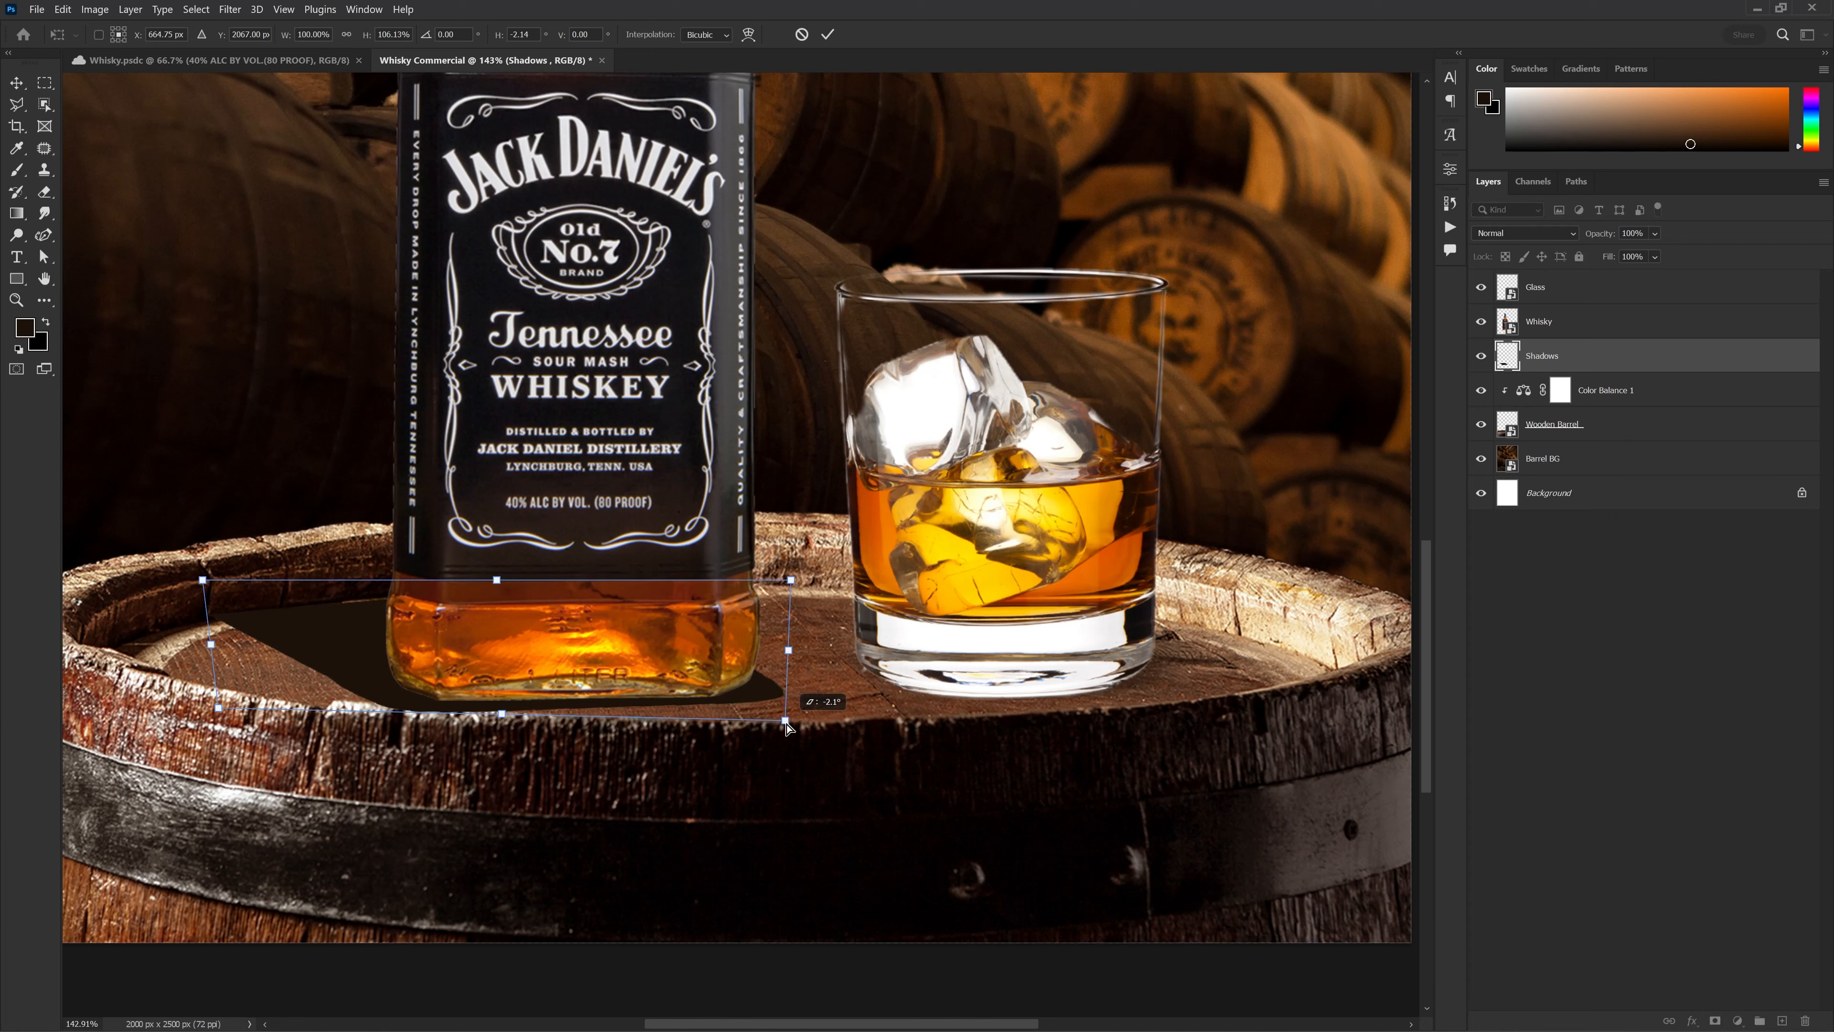
{"action": "key", "text": "Return"}
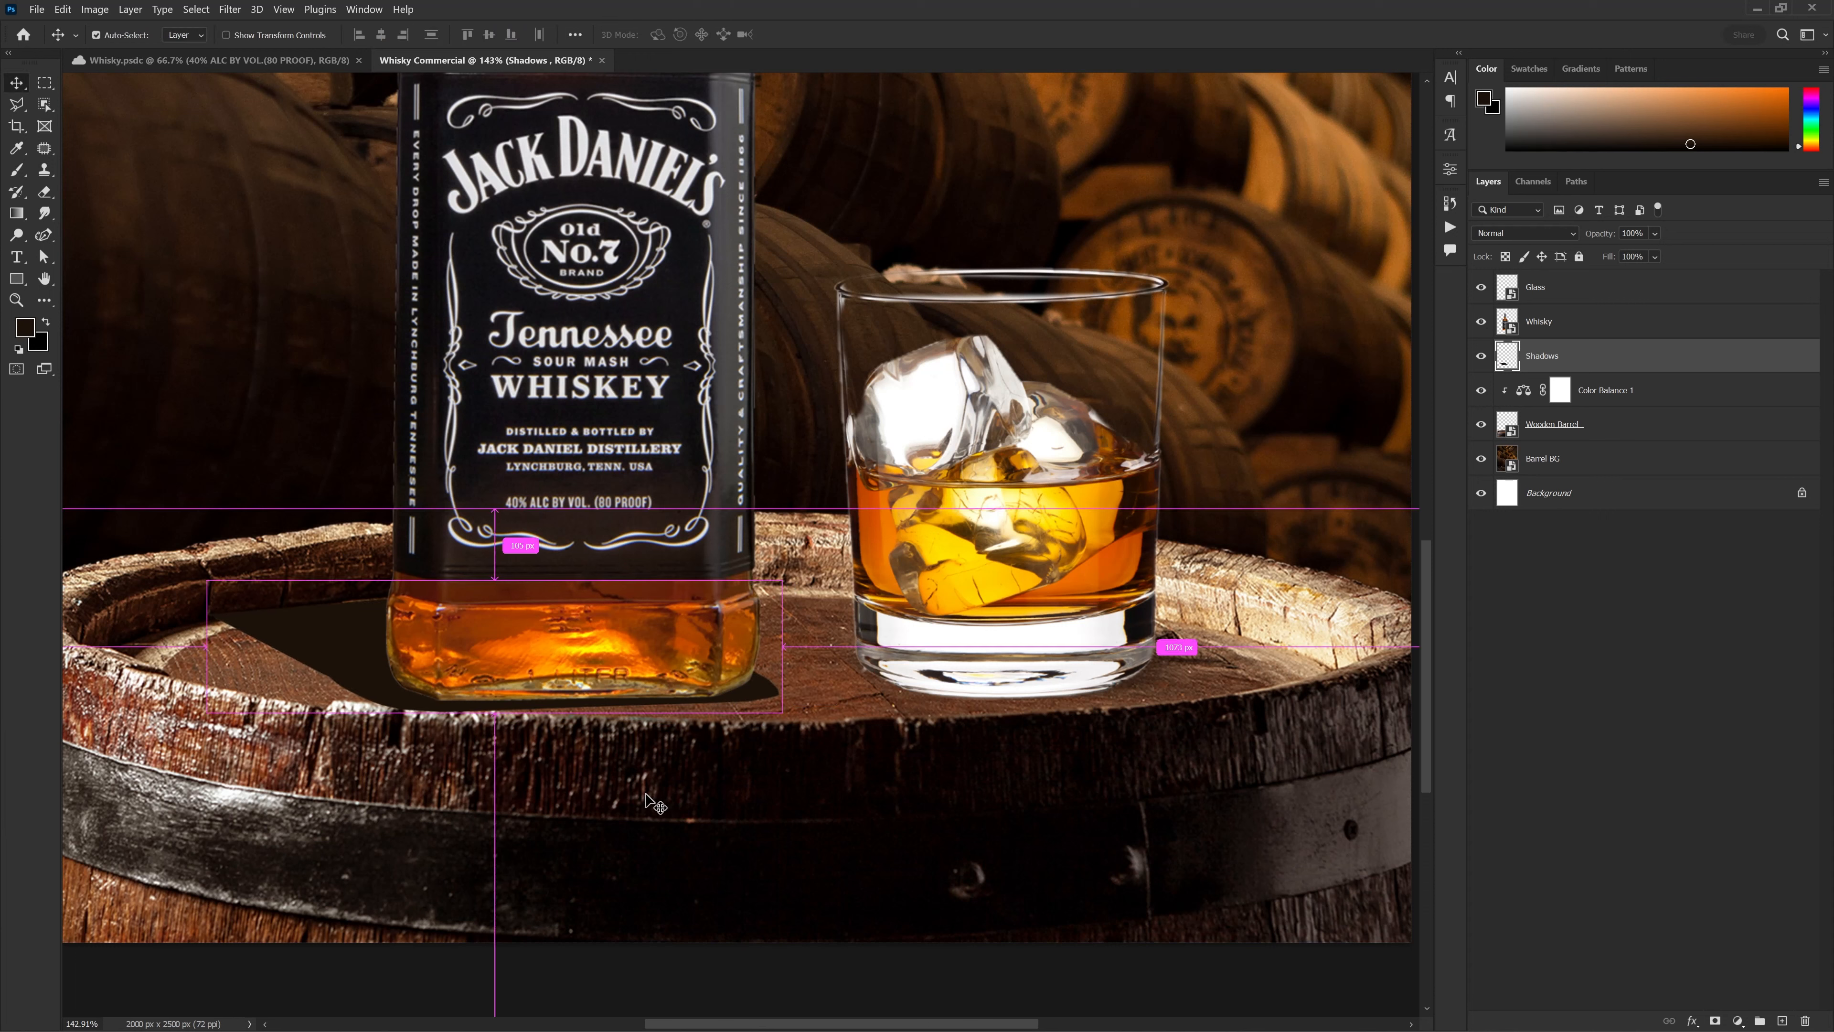
Warp the Shadows layer, pulling in its lower corners and right side so the shadow follows the bottle's base
{"action": "key", "text": "ctrl+t"}
{"action": "right_click", "coordinate": [591, 663]}
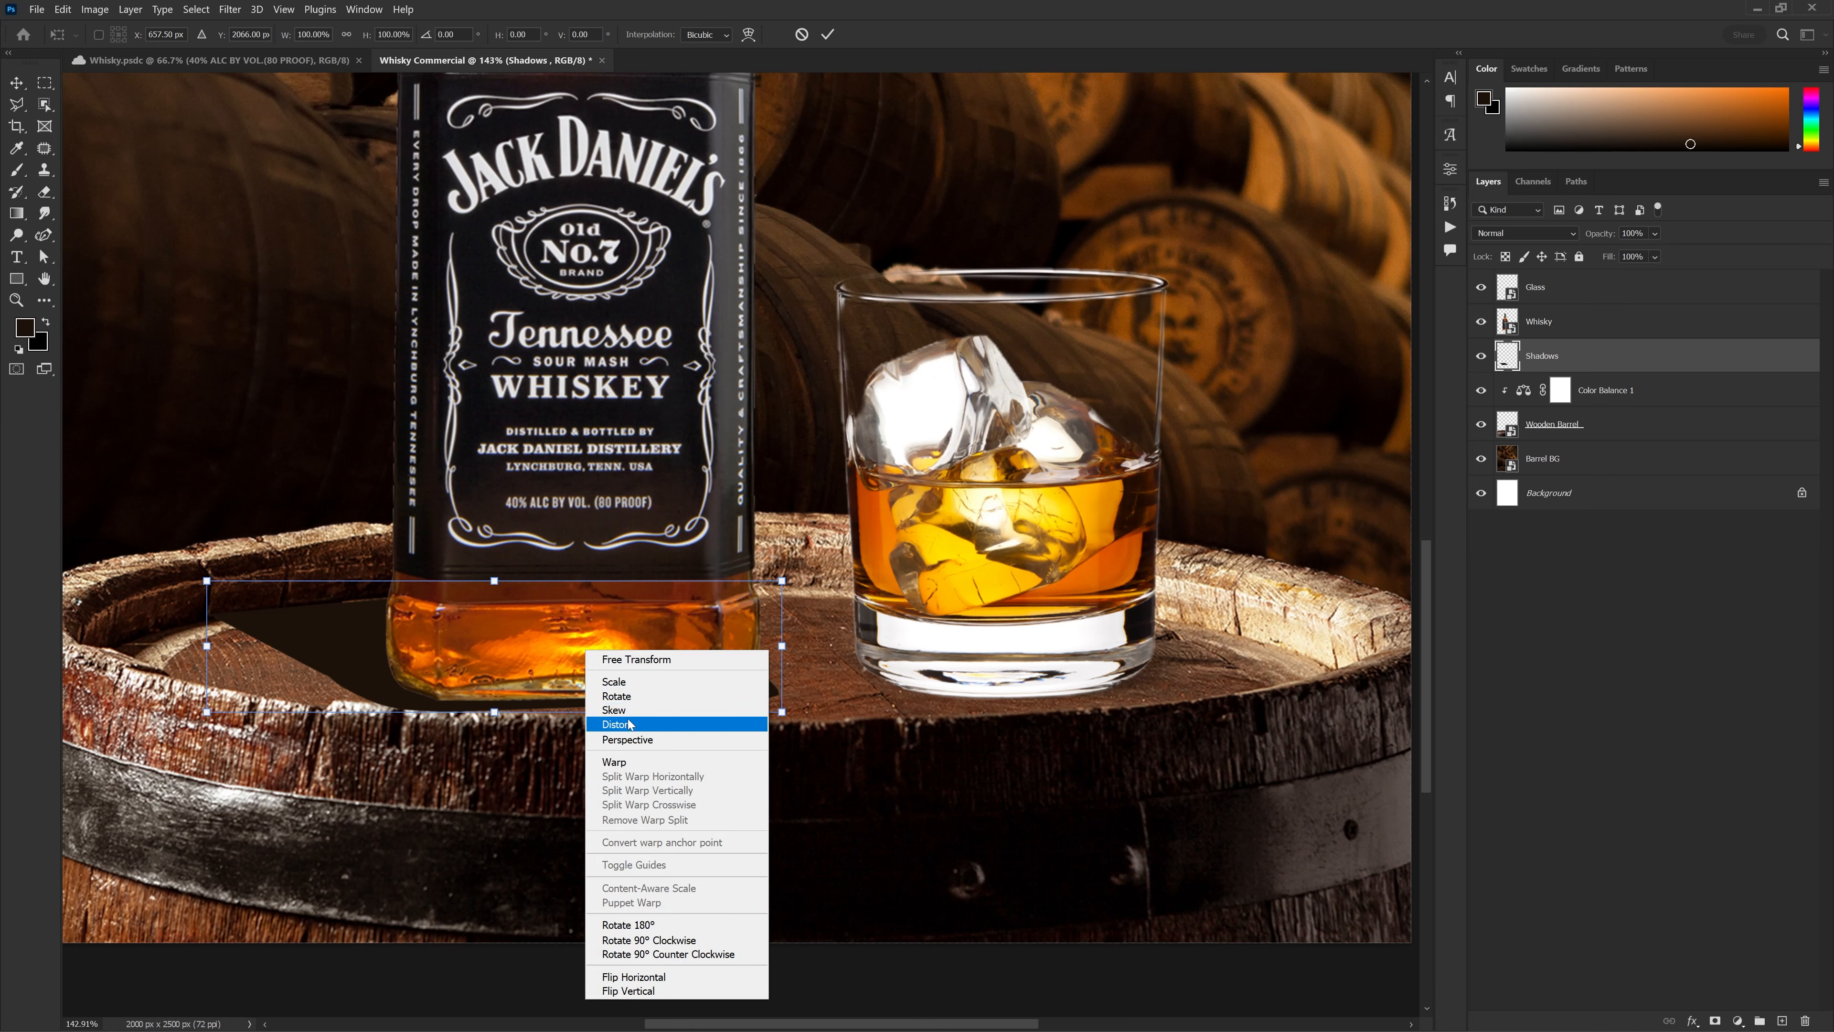
{"action": "left_click", "coordinate": [634, 762]}
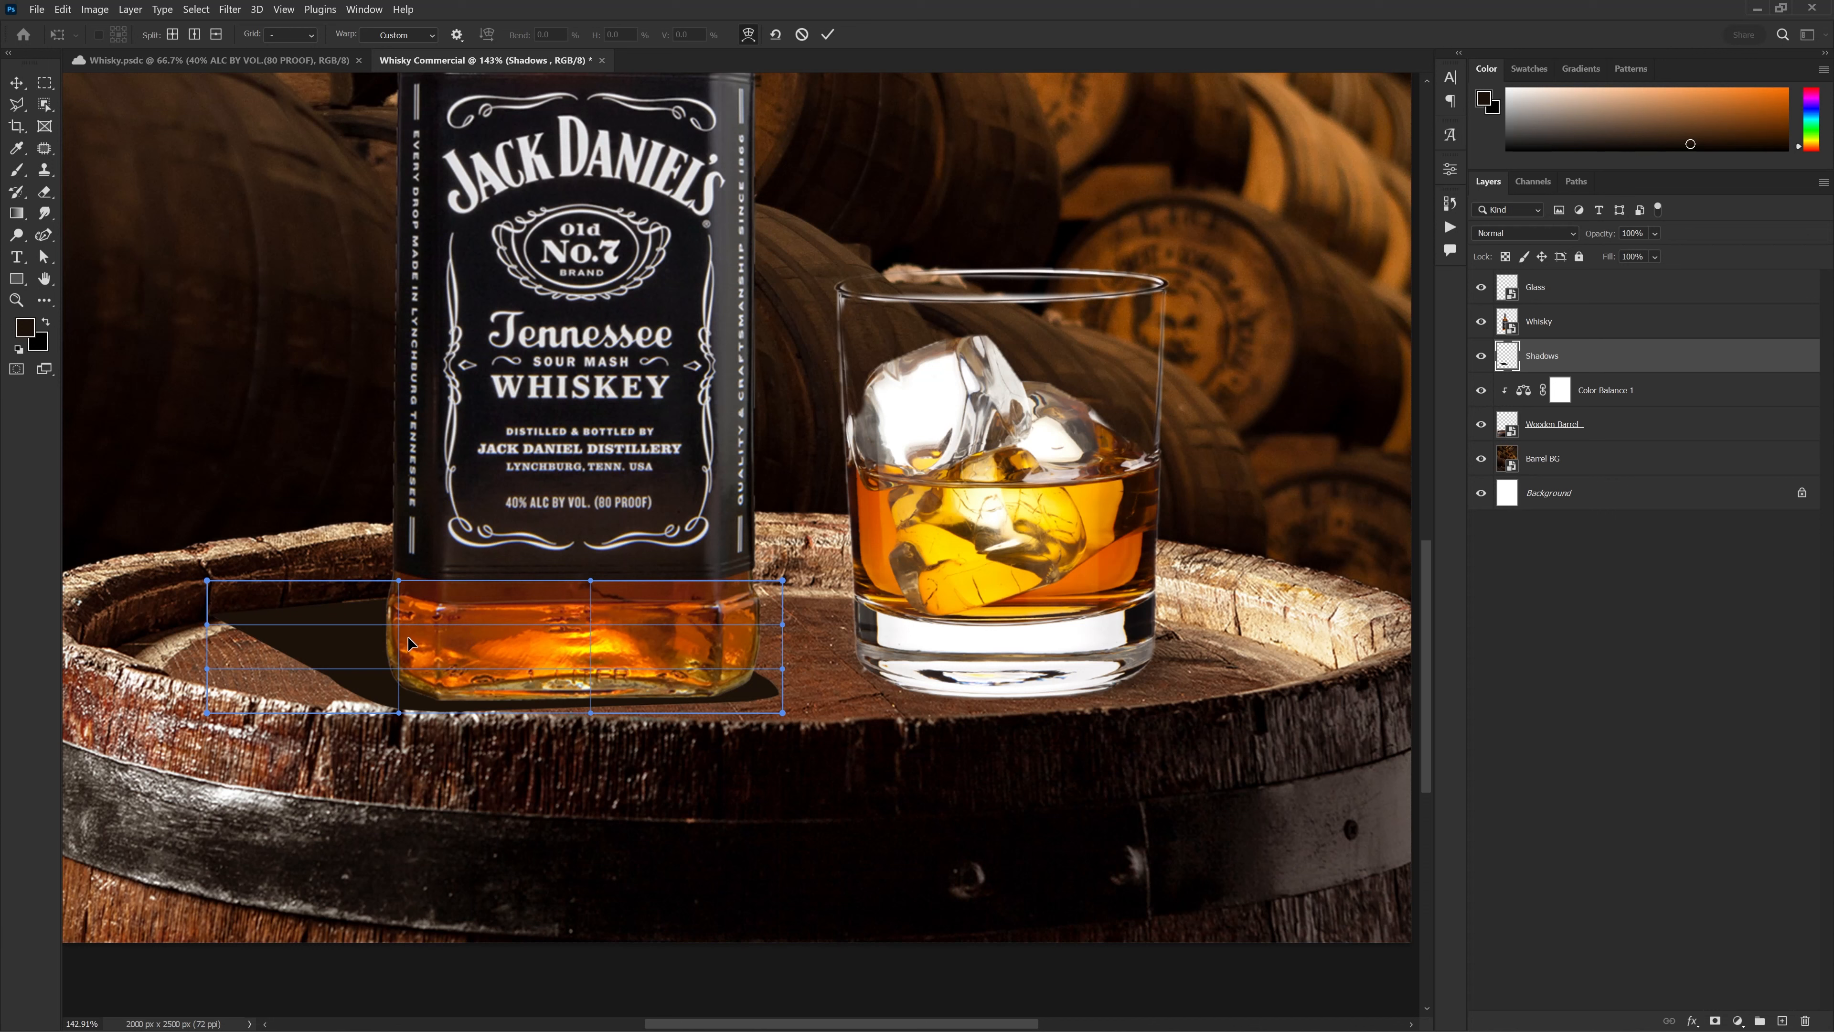
{"action": "left_click_drag", "start_coordinate": [390, 579], "coordinate": [382, 579]}
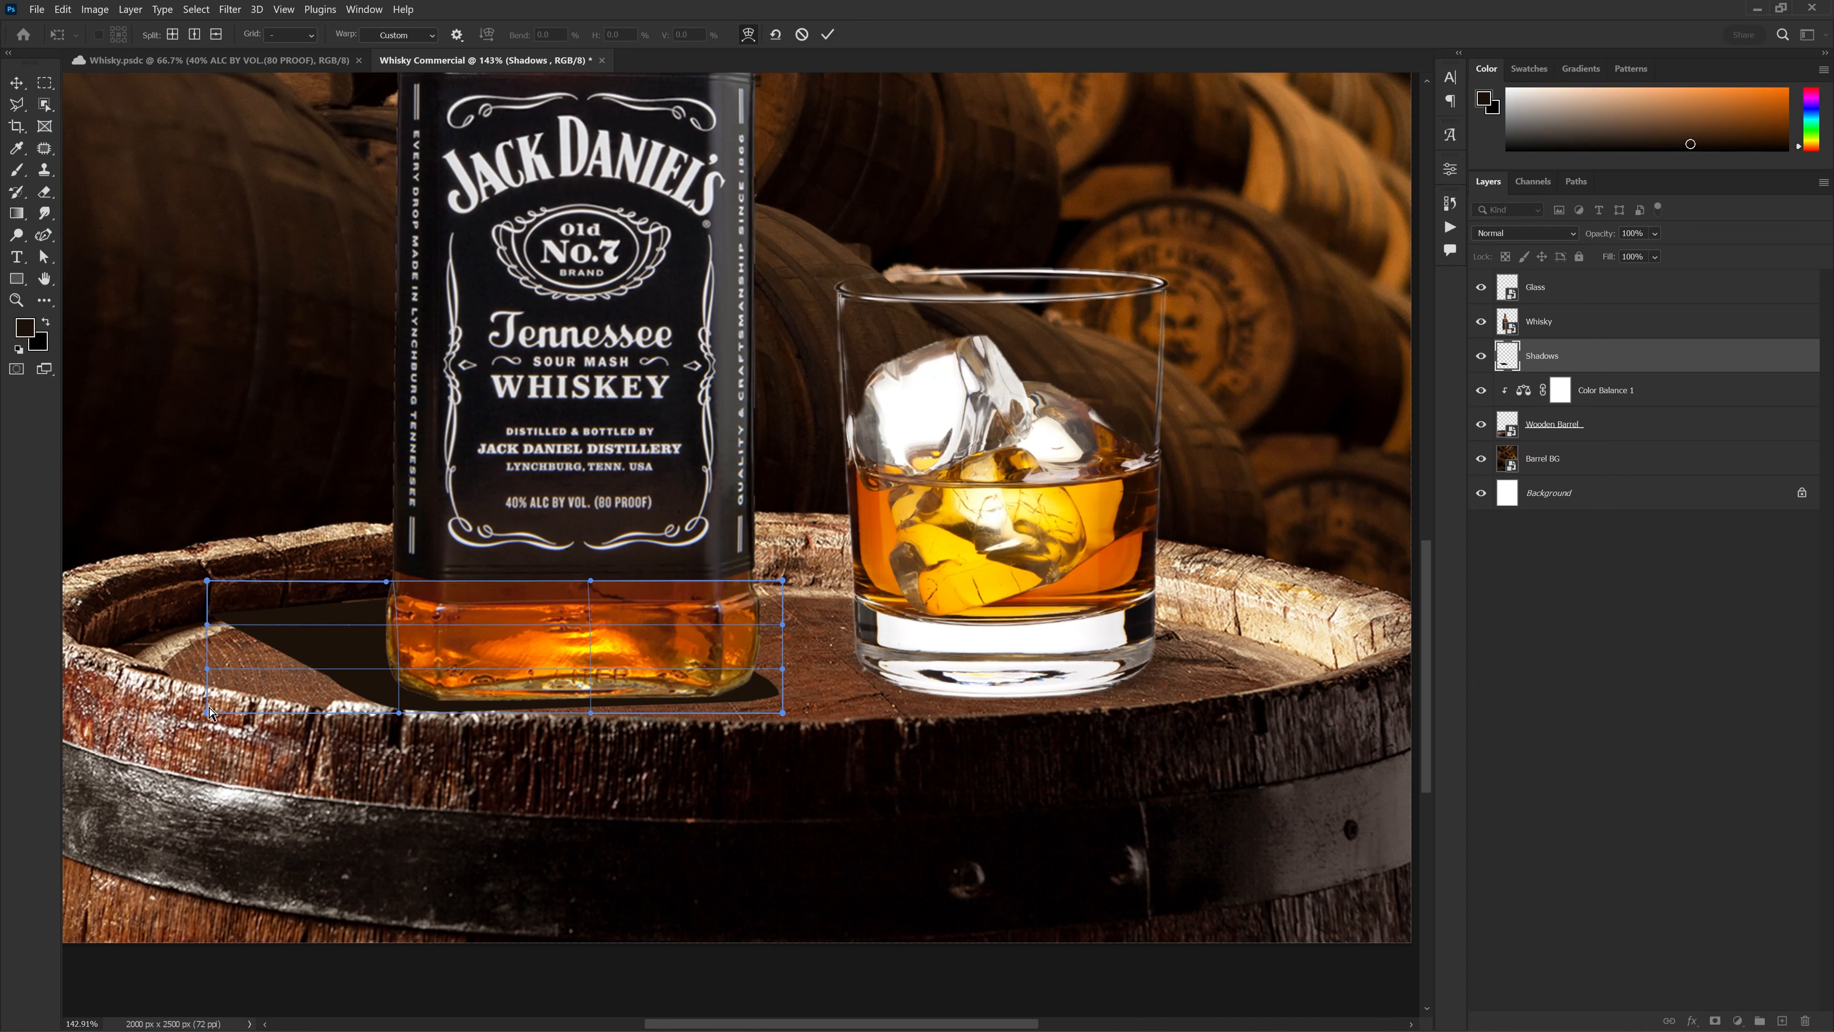
{"action": "left_click_drag", "start_coordinate": [209, 712], "coordinate": [247, 692]}
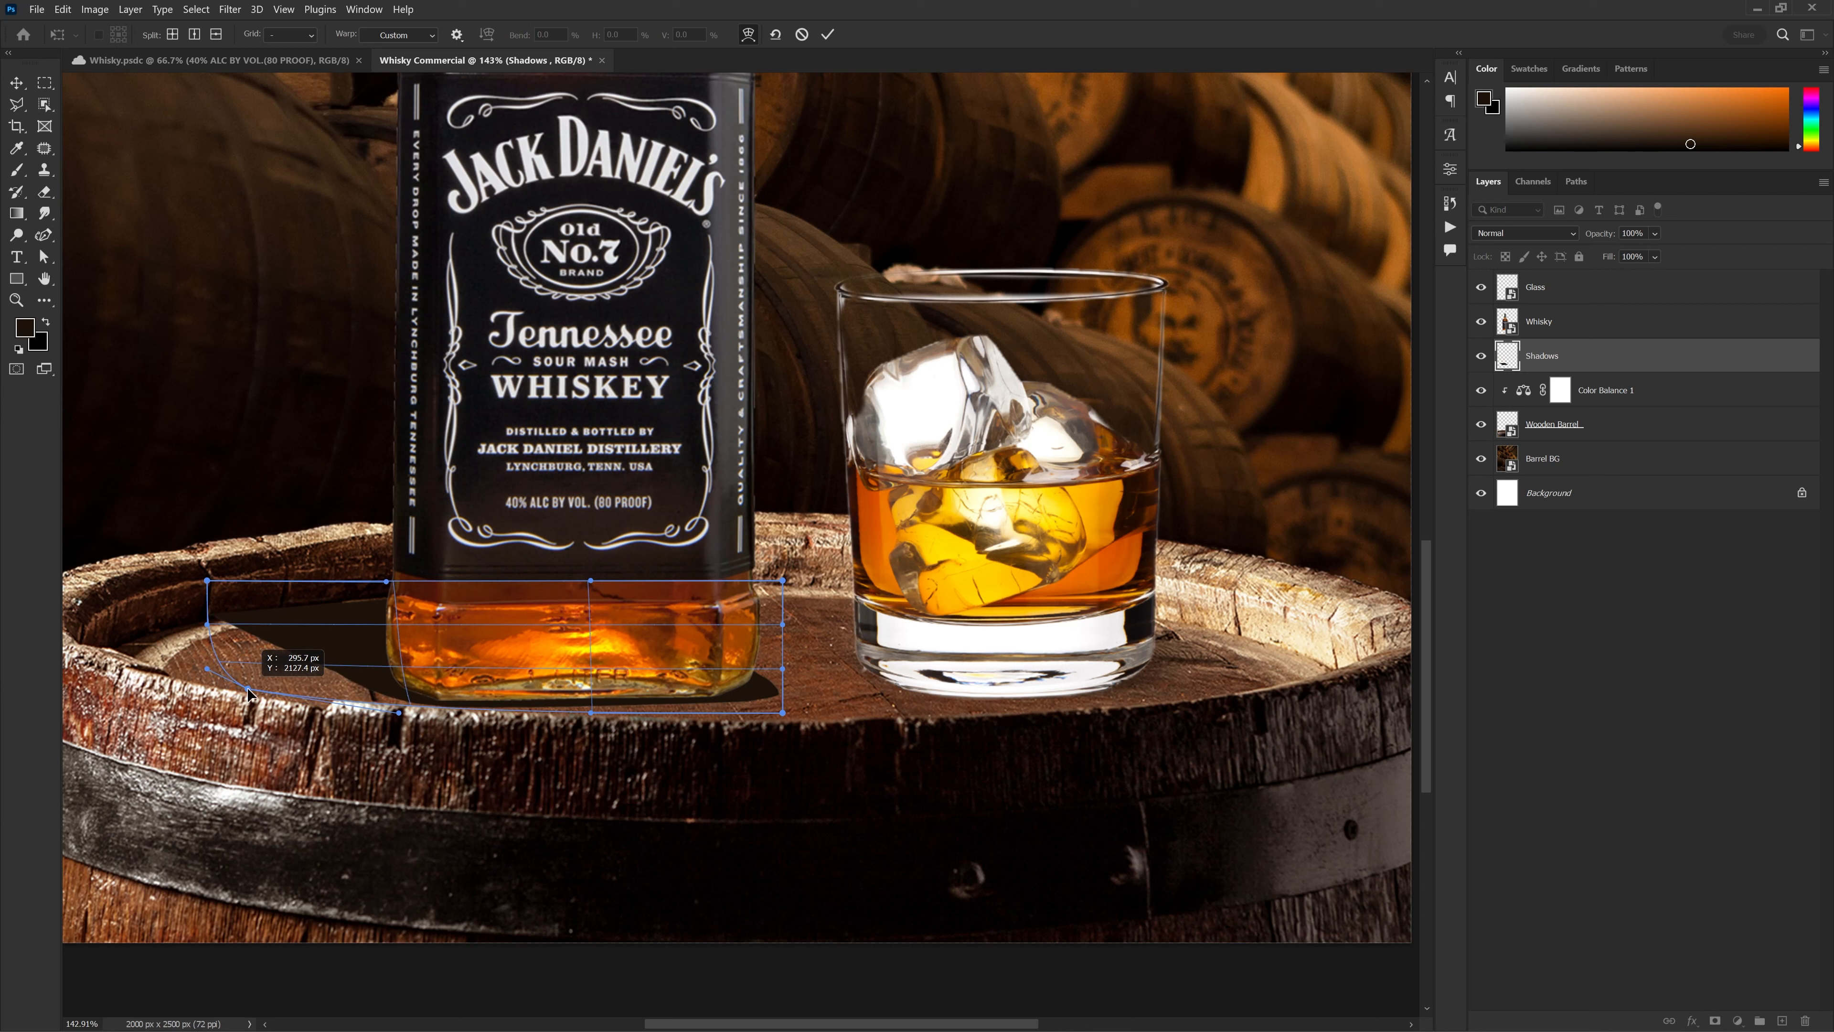
{"action": "left_click_drag", "start_coordinate": [783, 712], "coordinate": [751, 713]}
{"action": "left_click_drag", "start_coordinate": [783, 625], "coordinate": [779, 612]}
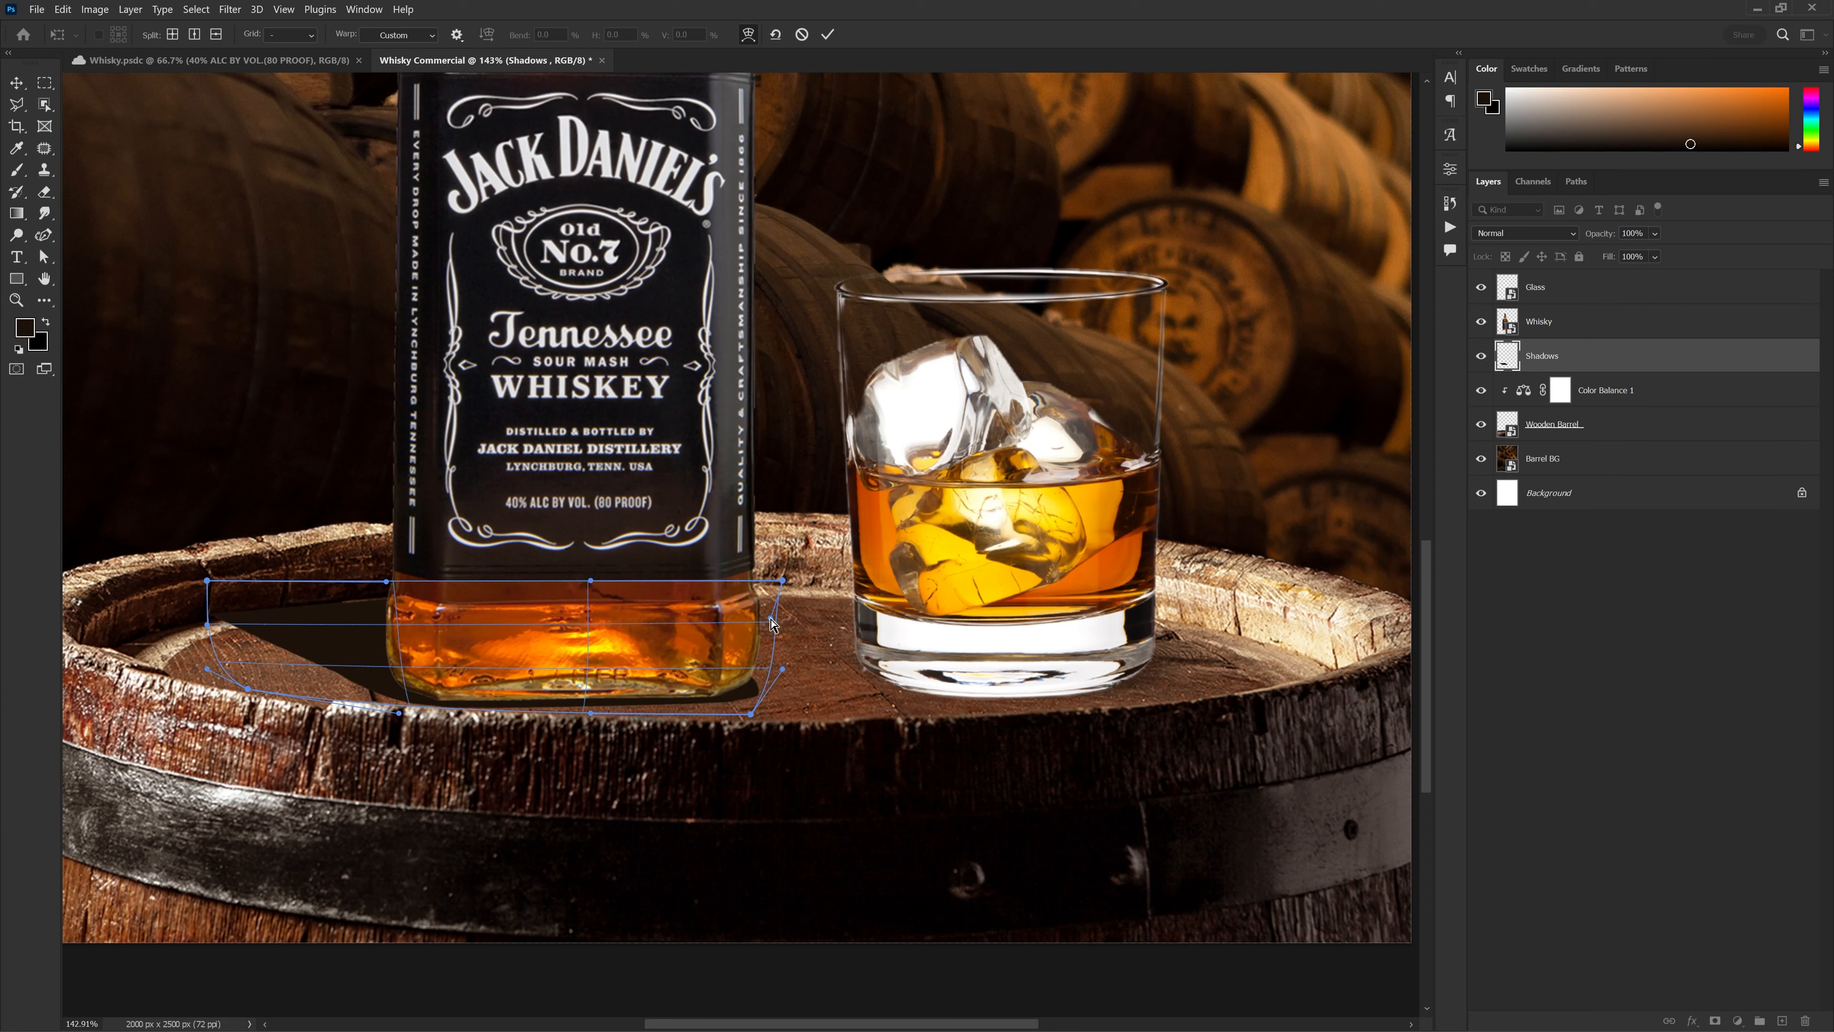
{"action": "left_click", "coordinate": [735, 623], "text": "alt"}
{"action": "left_click_drag", "start_coordinate": [749, 626], "coordinate": [734, 567]}
{"action": "left_click", "coordinate": [738, 582], "text": "alt"}
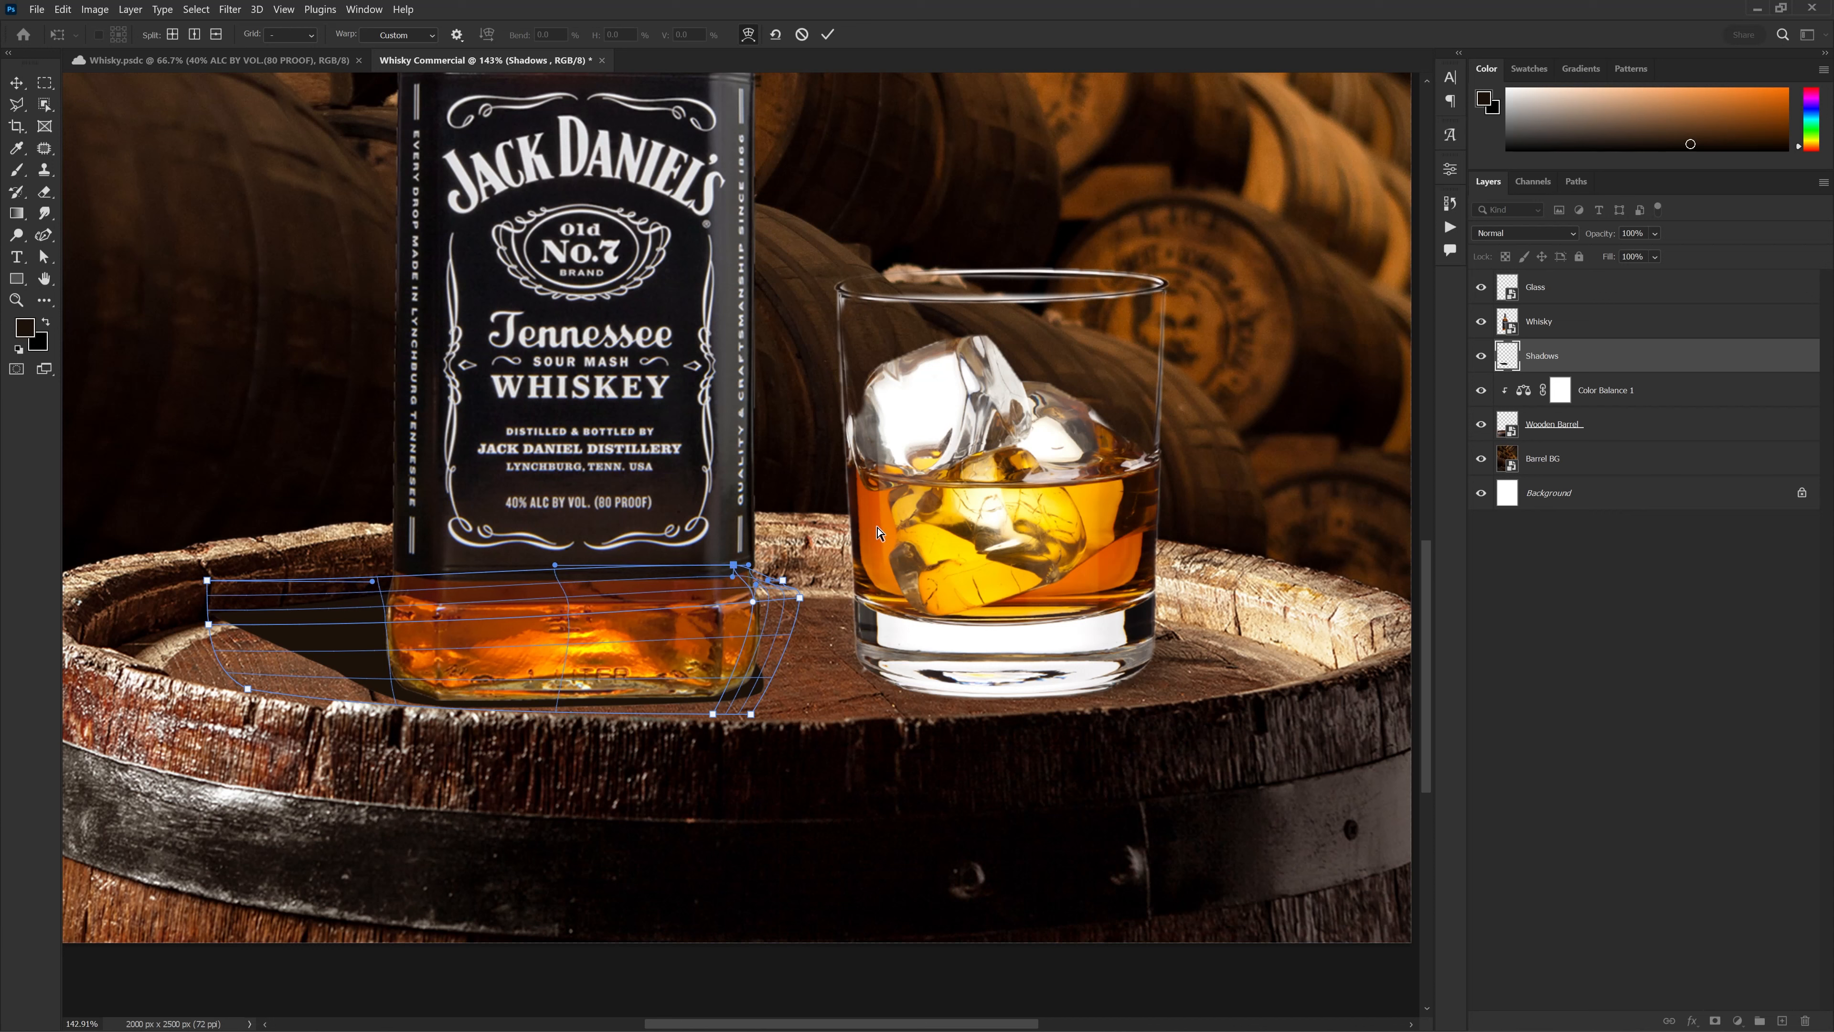
{"action": "left_click", "coordinate": [828, 44]}
Mask the Shadows layer, fade the shadow with a soft black brush at 20% flow, and set the layer opacity to 80%
{"action": "key", "text": "ctrl+0"}
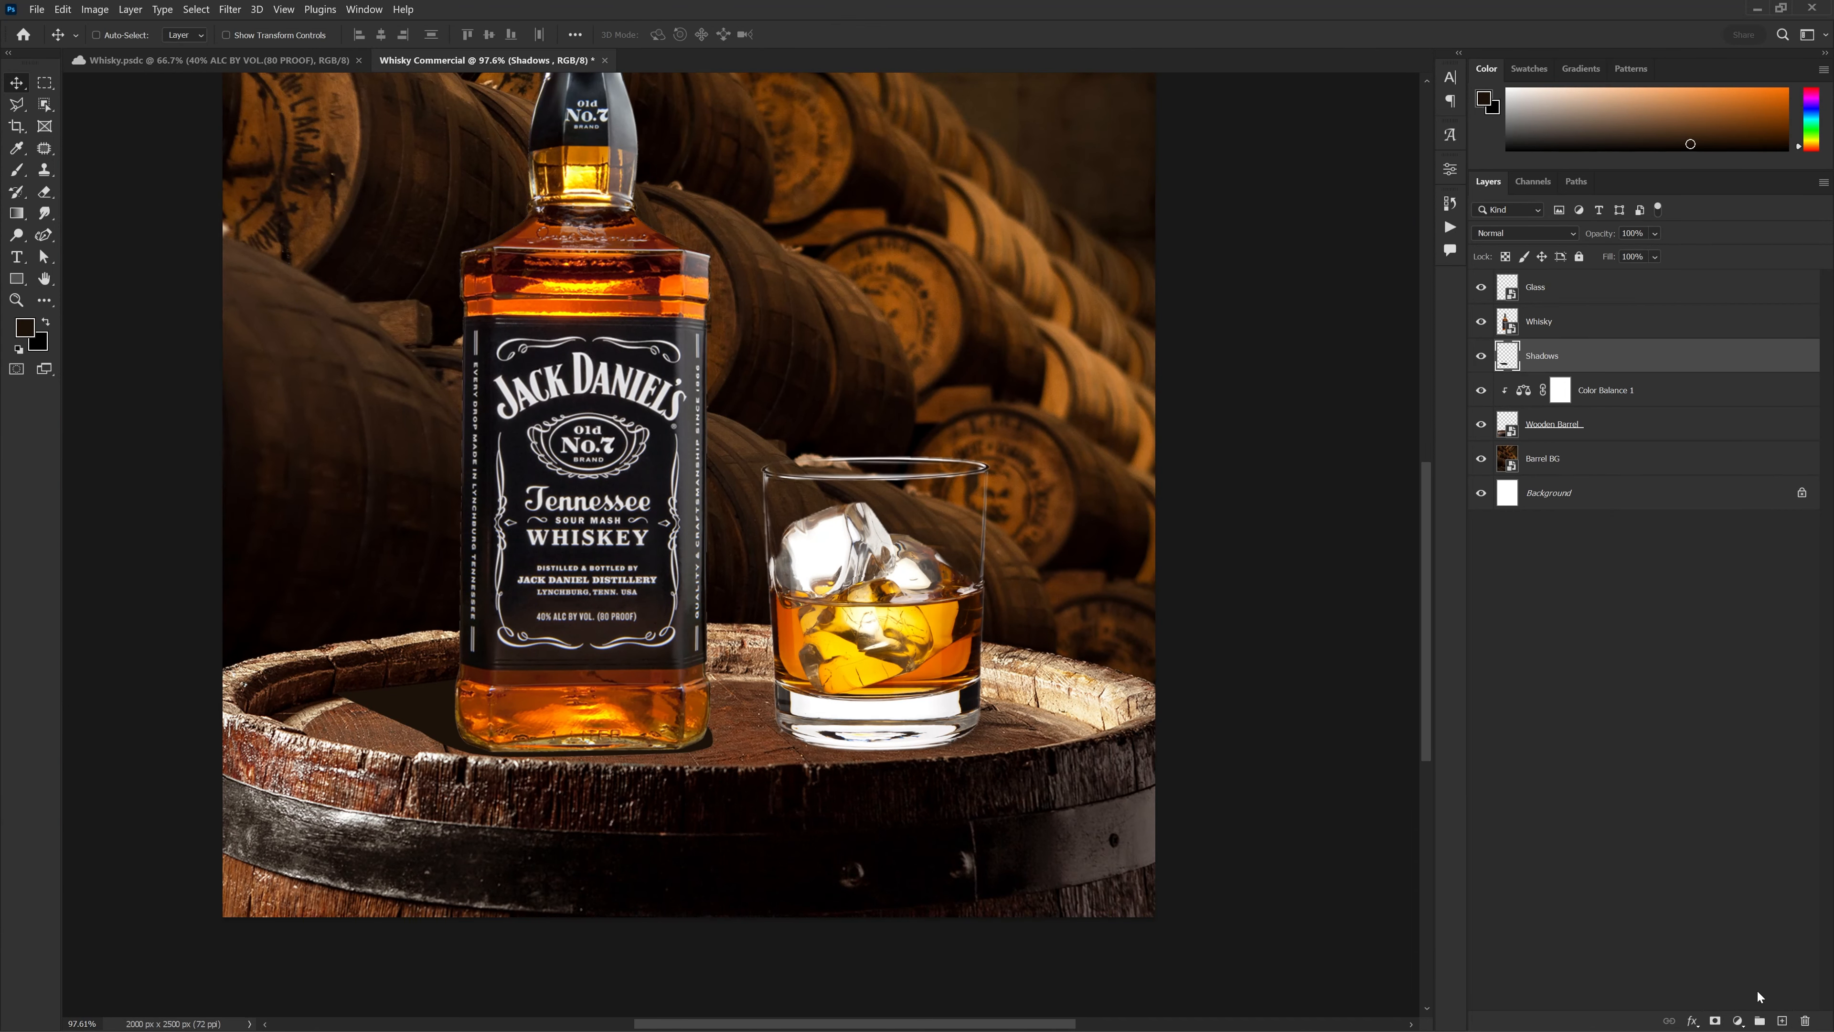
{"action": "left_click", "coordinate": [1715, 1020]}
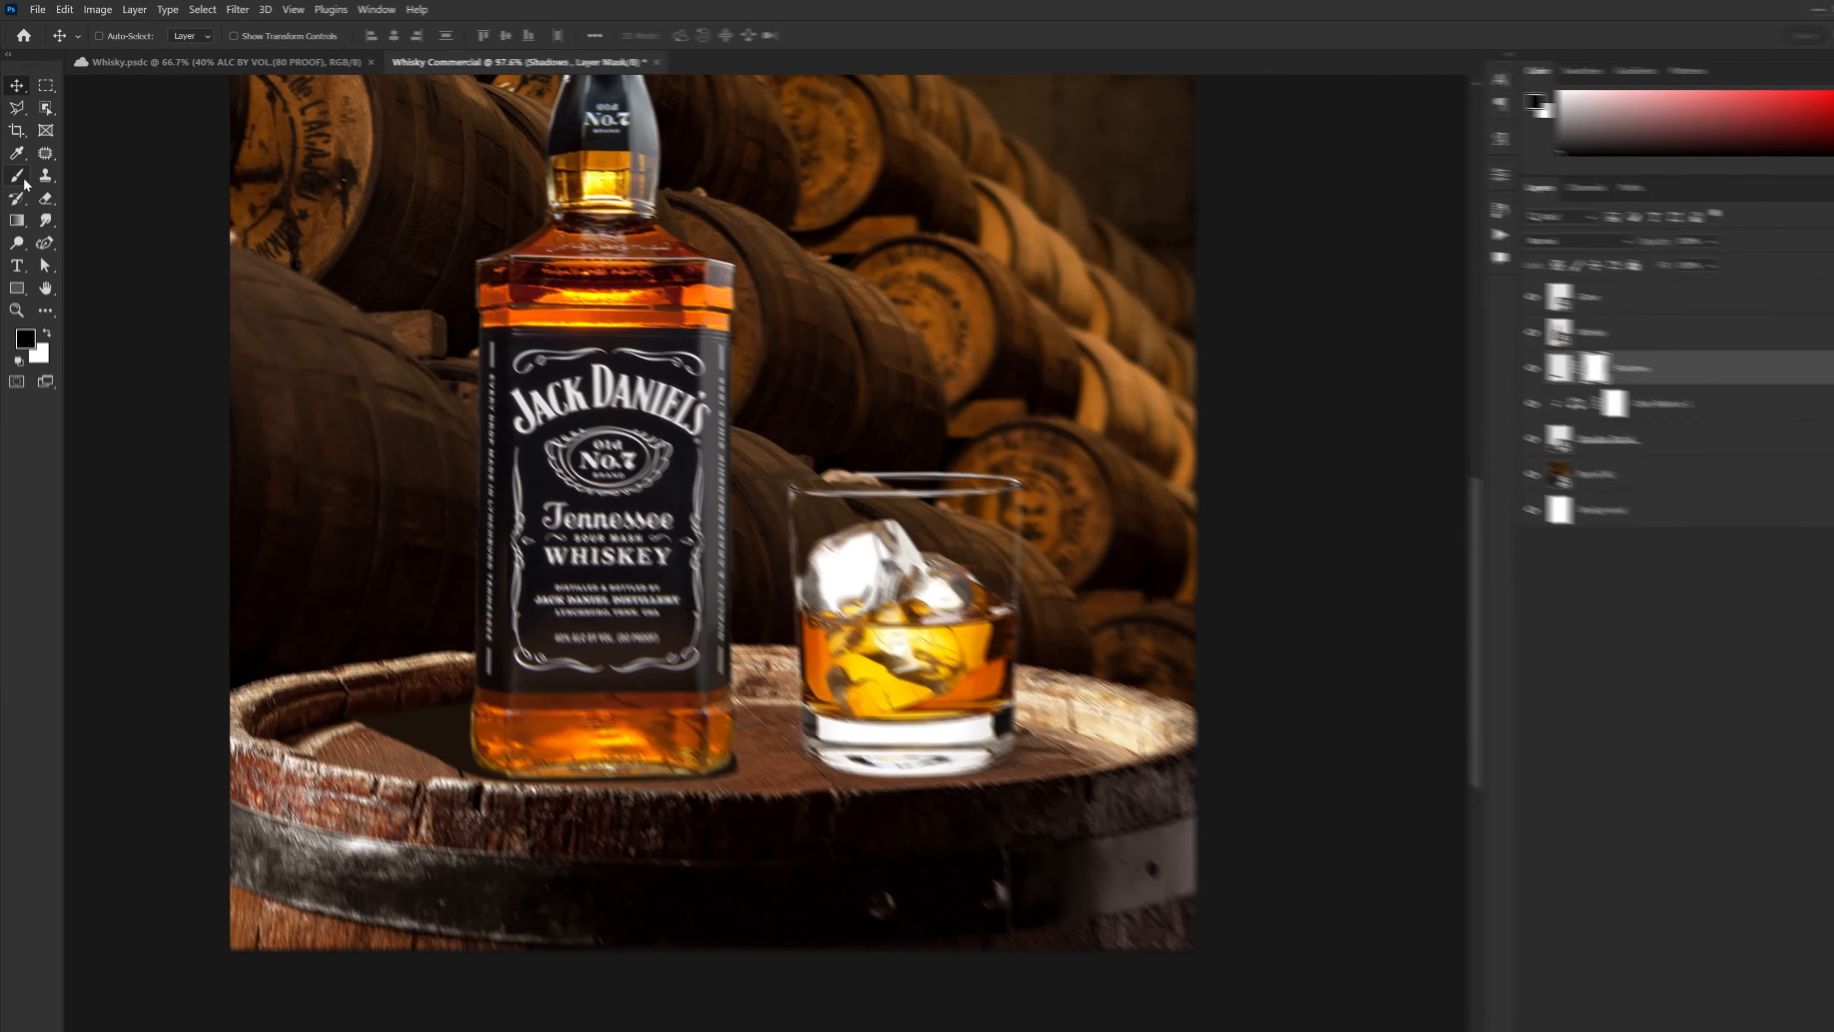
{"action": "left_click", "coordinate": [17, 171]}
{"action": "left_click", "coordinate": [32, 449]}
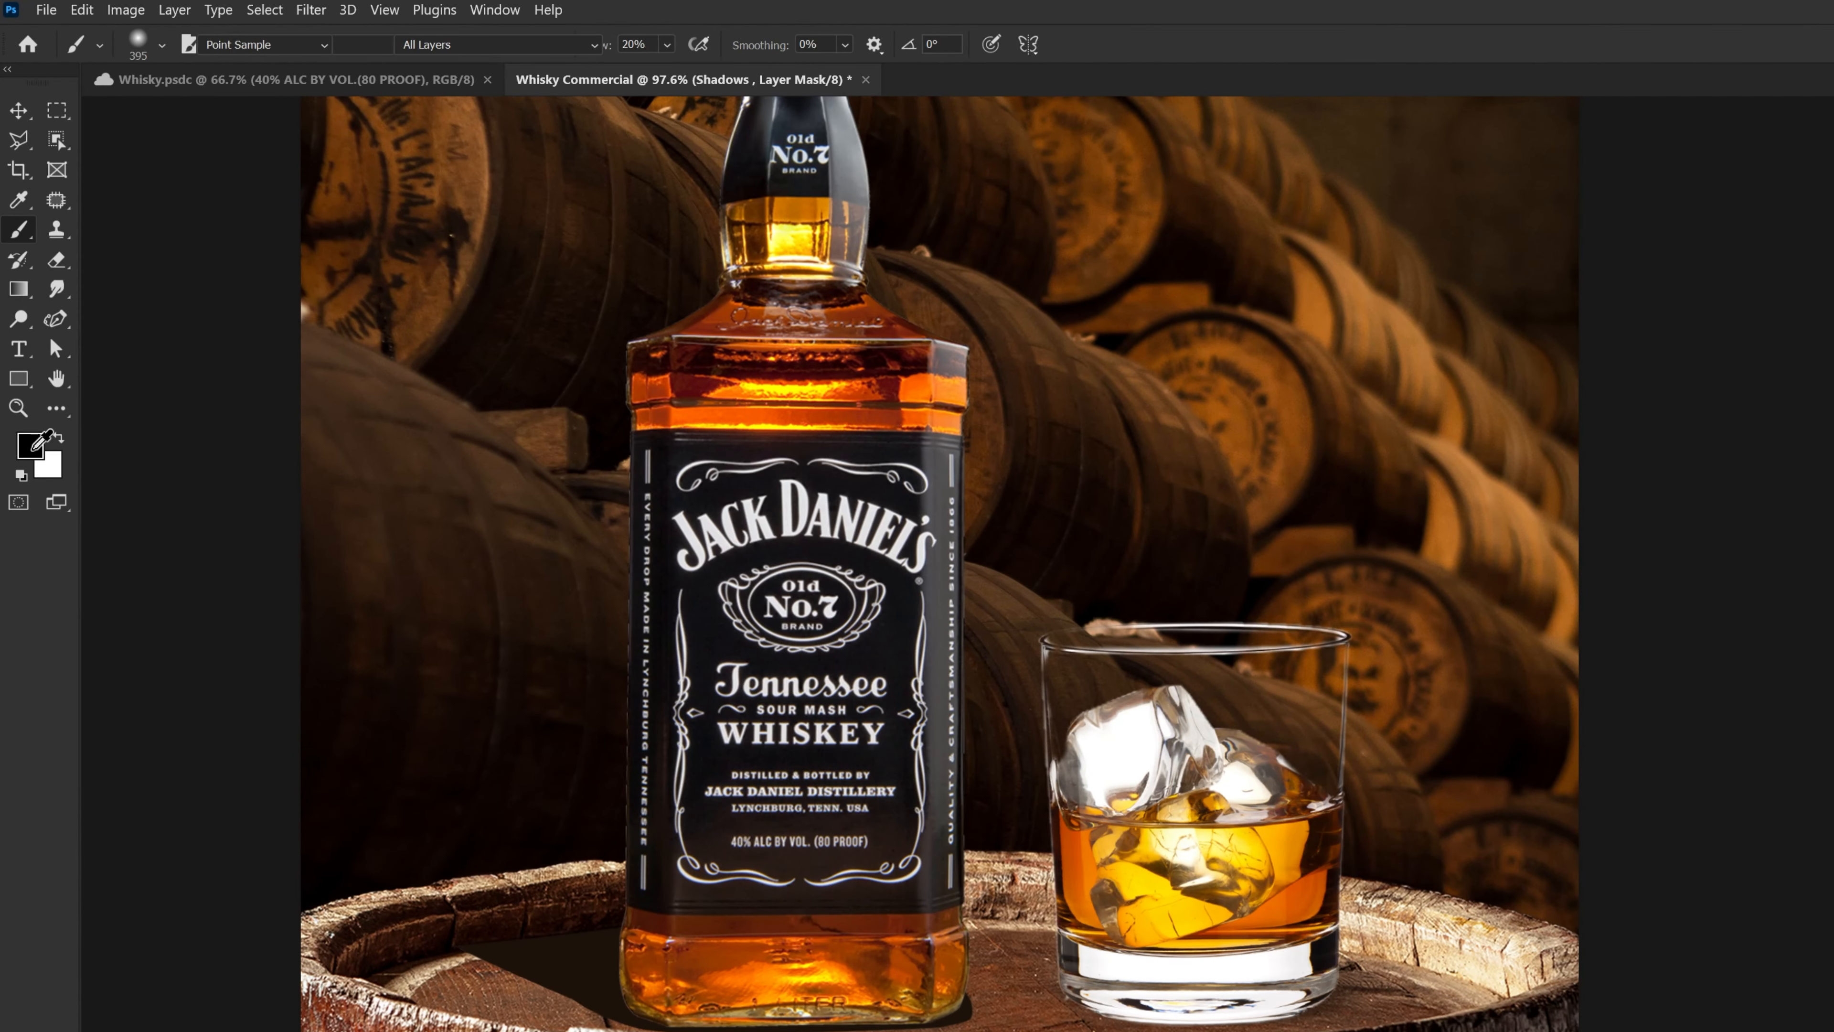
{"action": "left_click", "coordinate": [858, 231]}
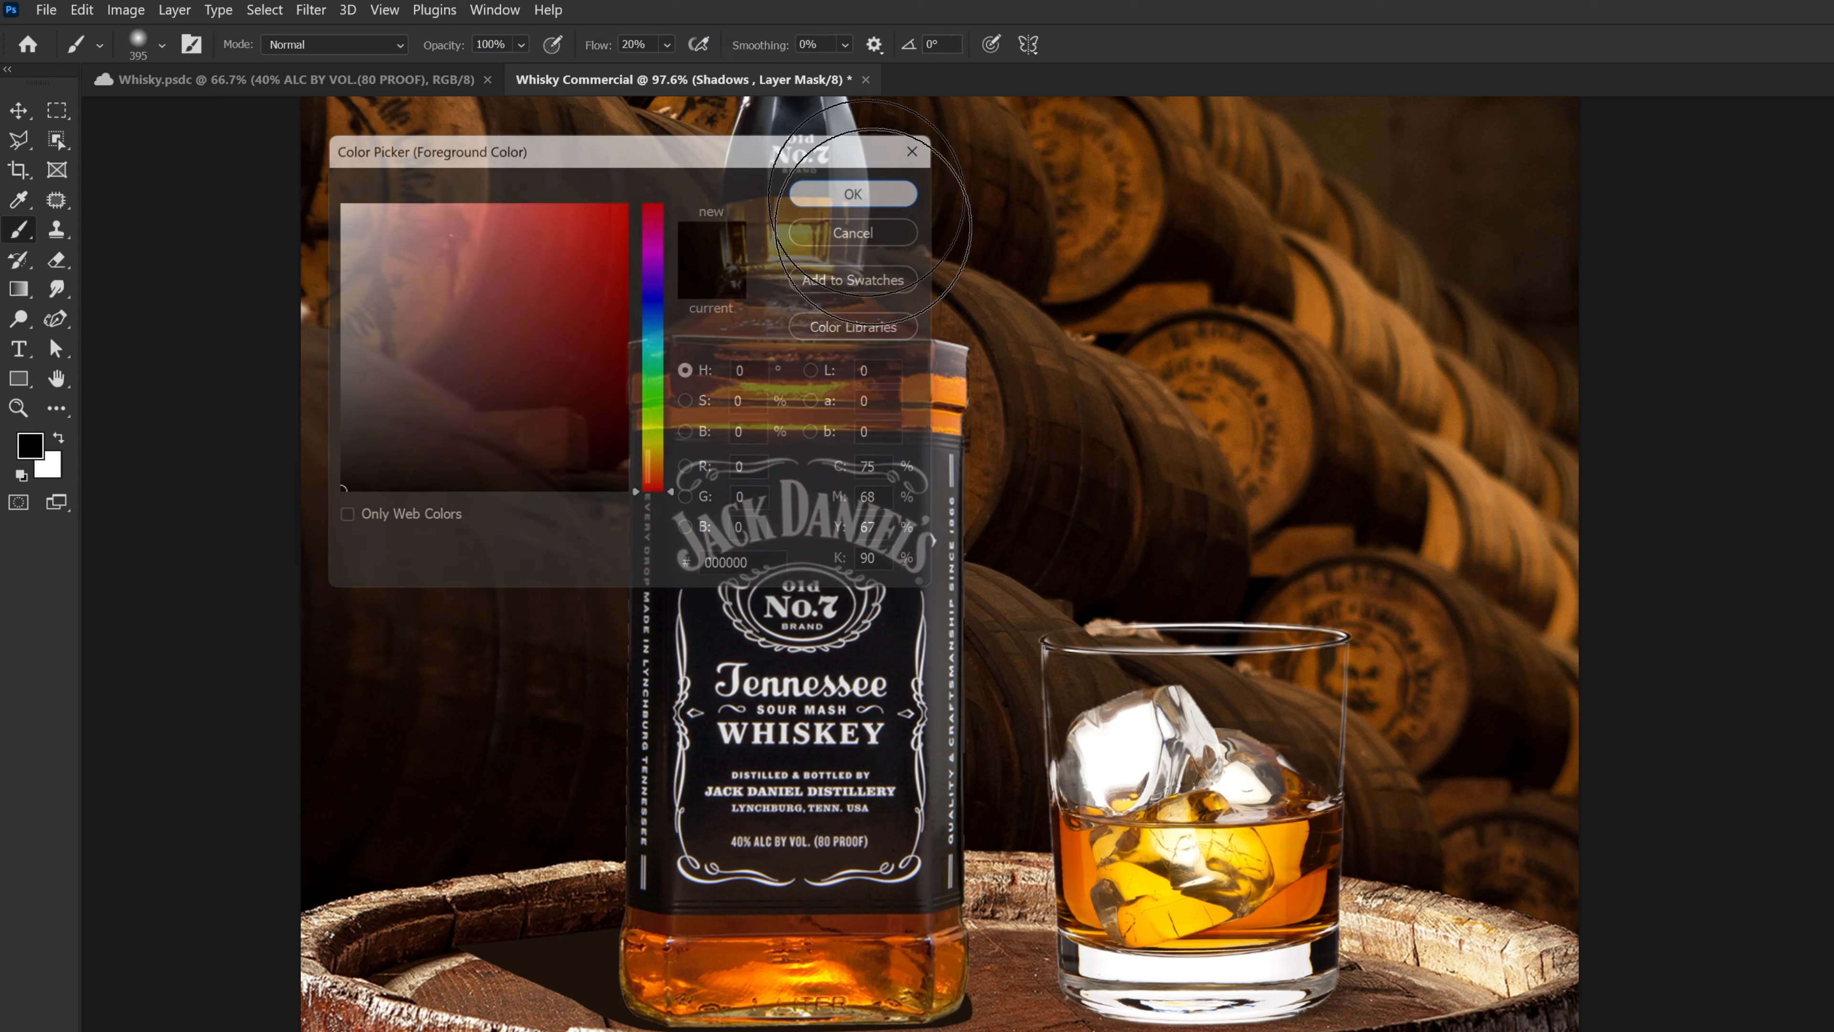
{"action": "left_click_drag", "start_coordinate": [714, 692], "coordinate": [763, 701]}
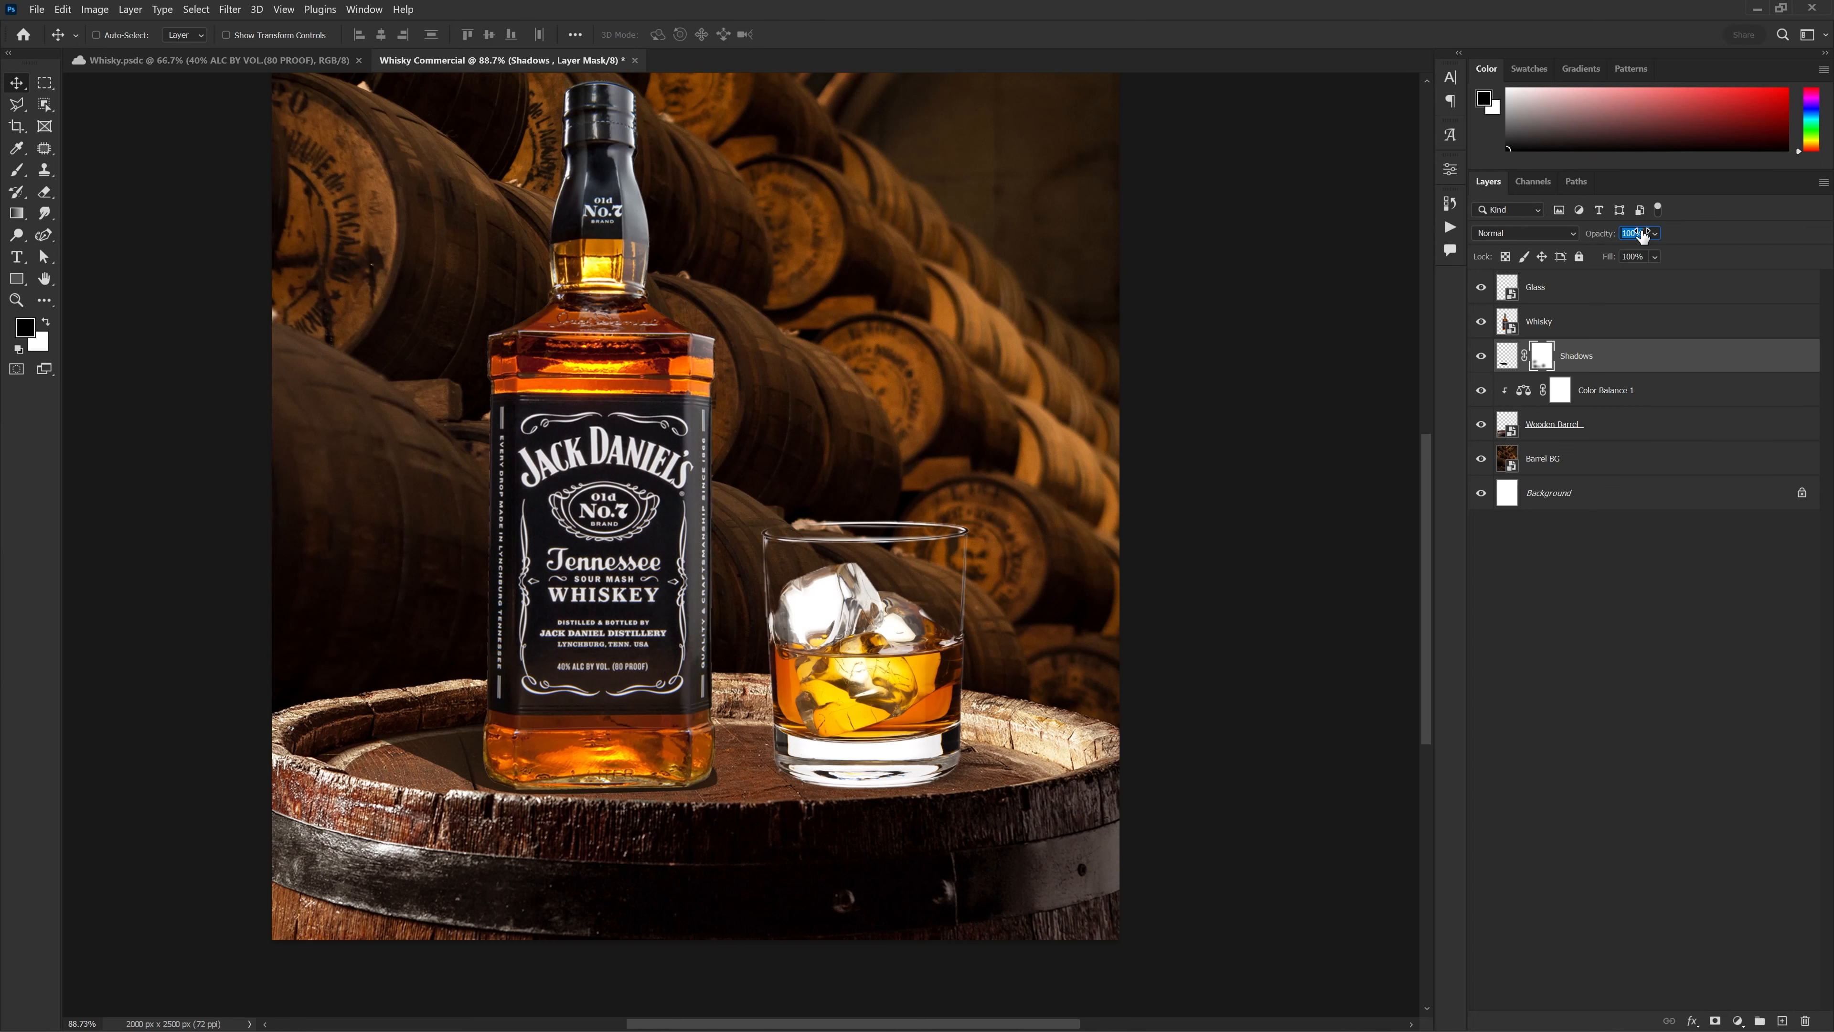
{"action": "type", "text": "80"}
{"action": "key", "text": "Return"}
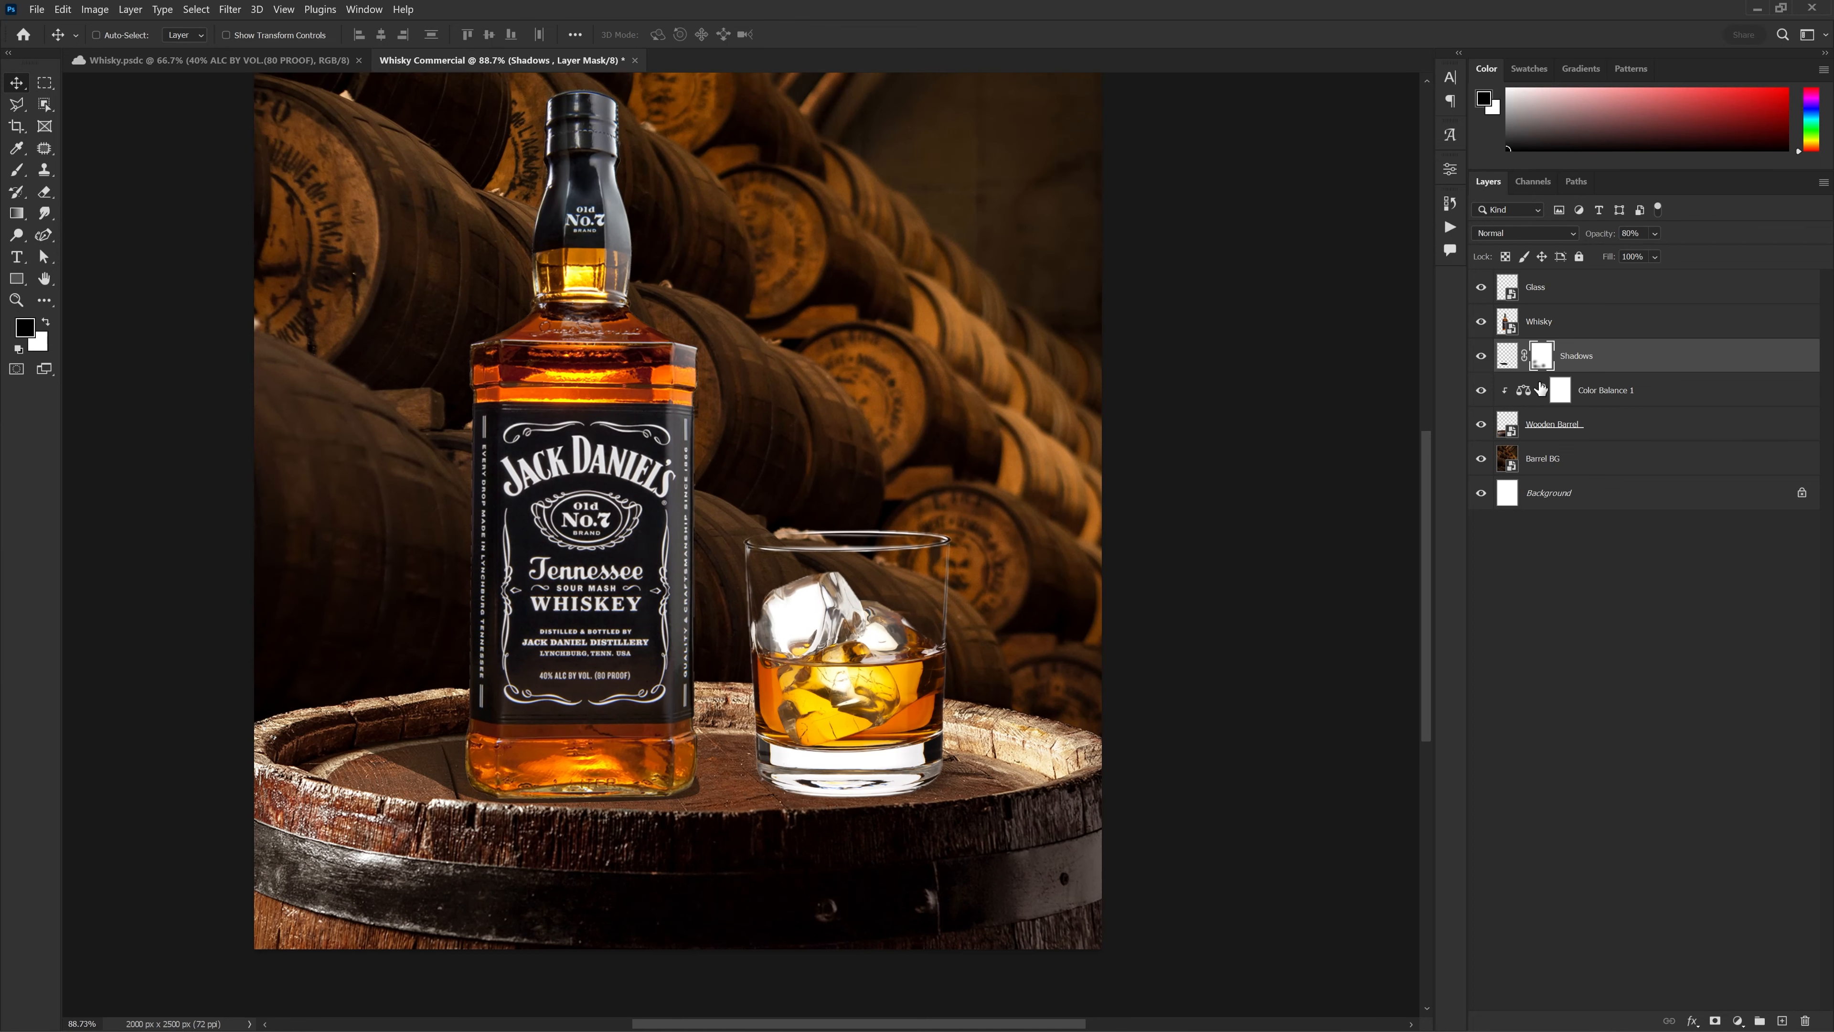
Apply a Motion Blur to the Shadows layer's pixels with an angle of -1° and a distance of 25 pixels
{"action": "left_click", "coordinate": [1509, 361]}
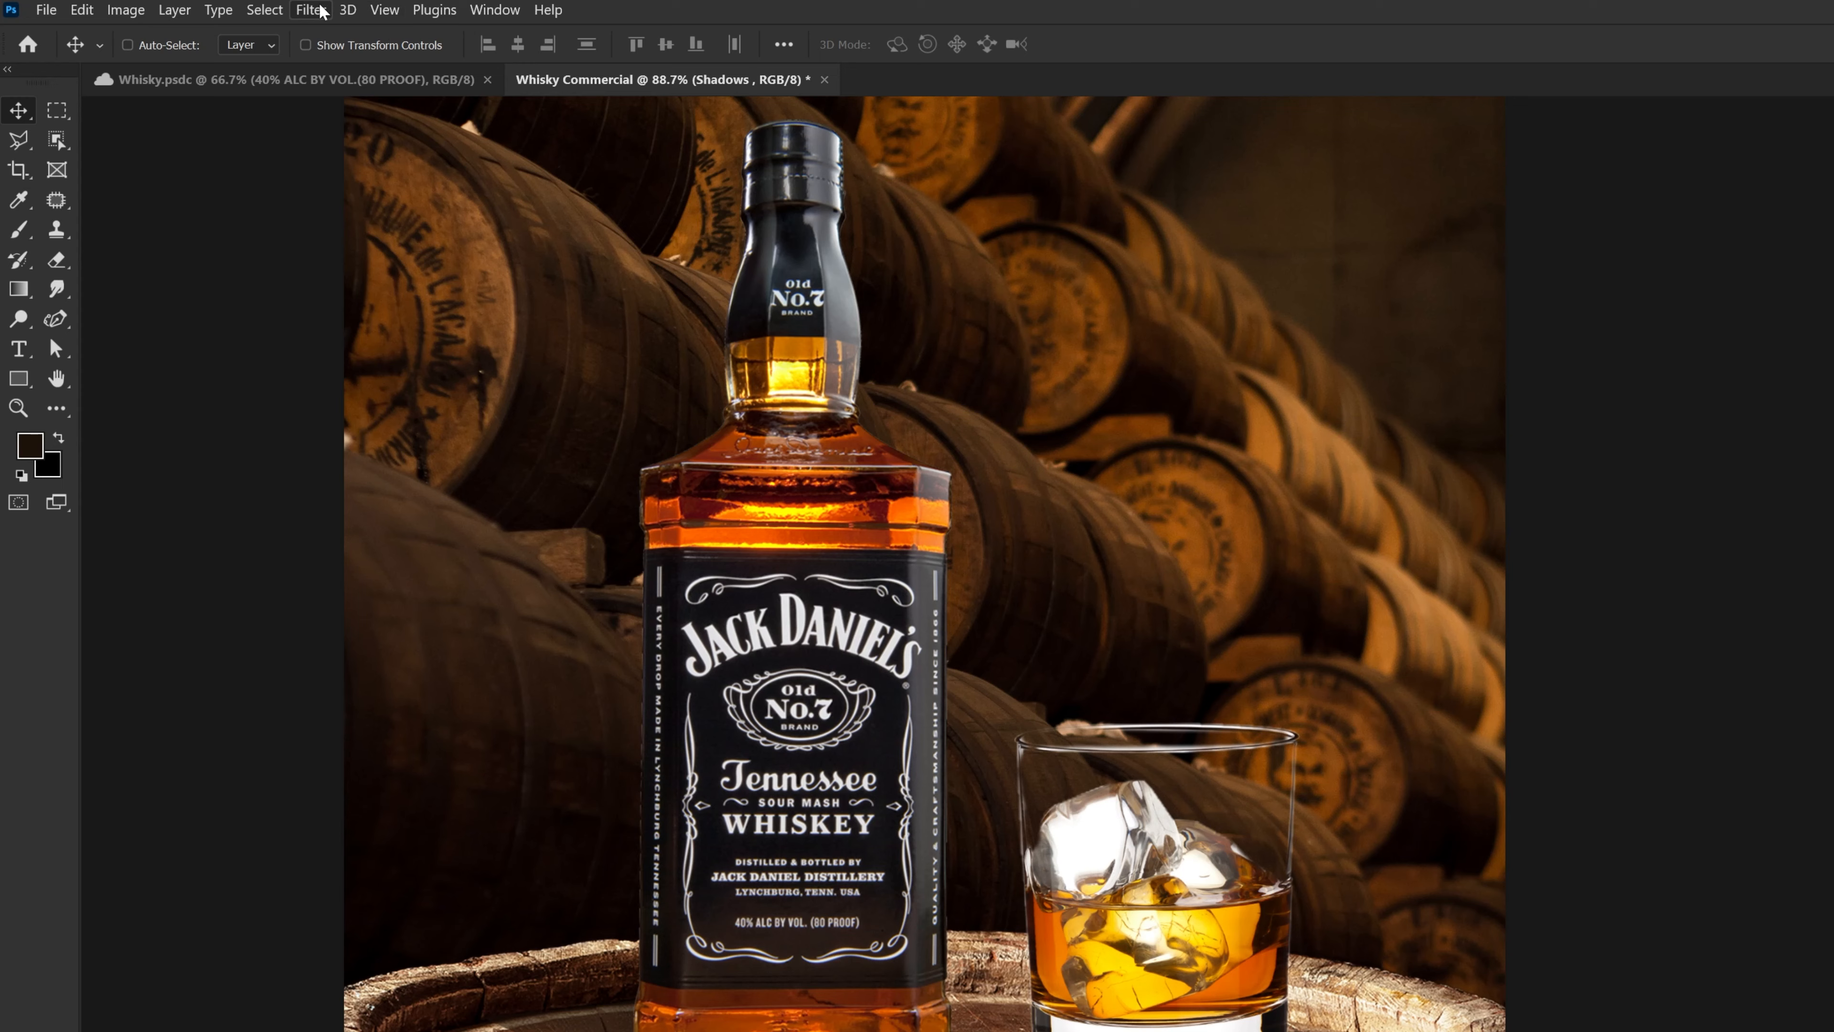
{"action": "left_click", "coordinate": [312, 9]}
{"action": "mouse_move", "coordinate": [558, 282]}
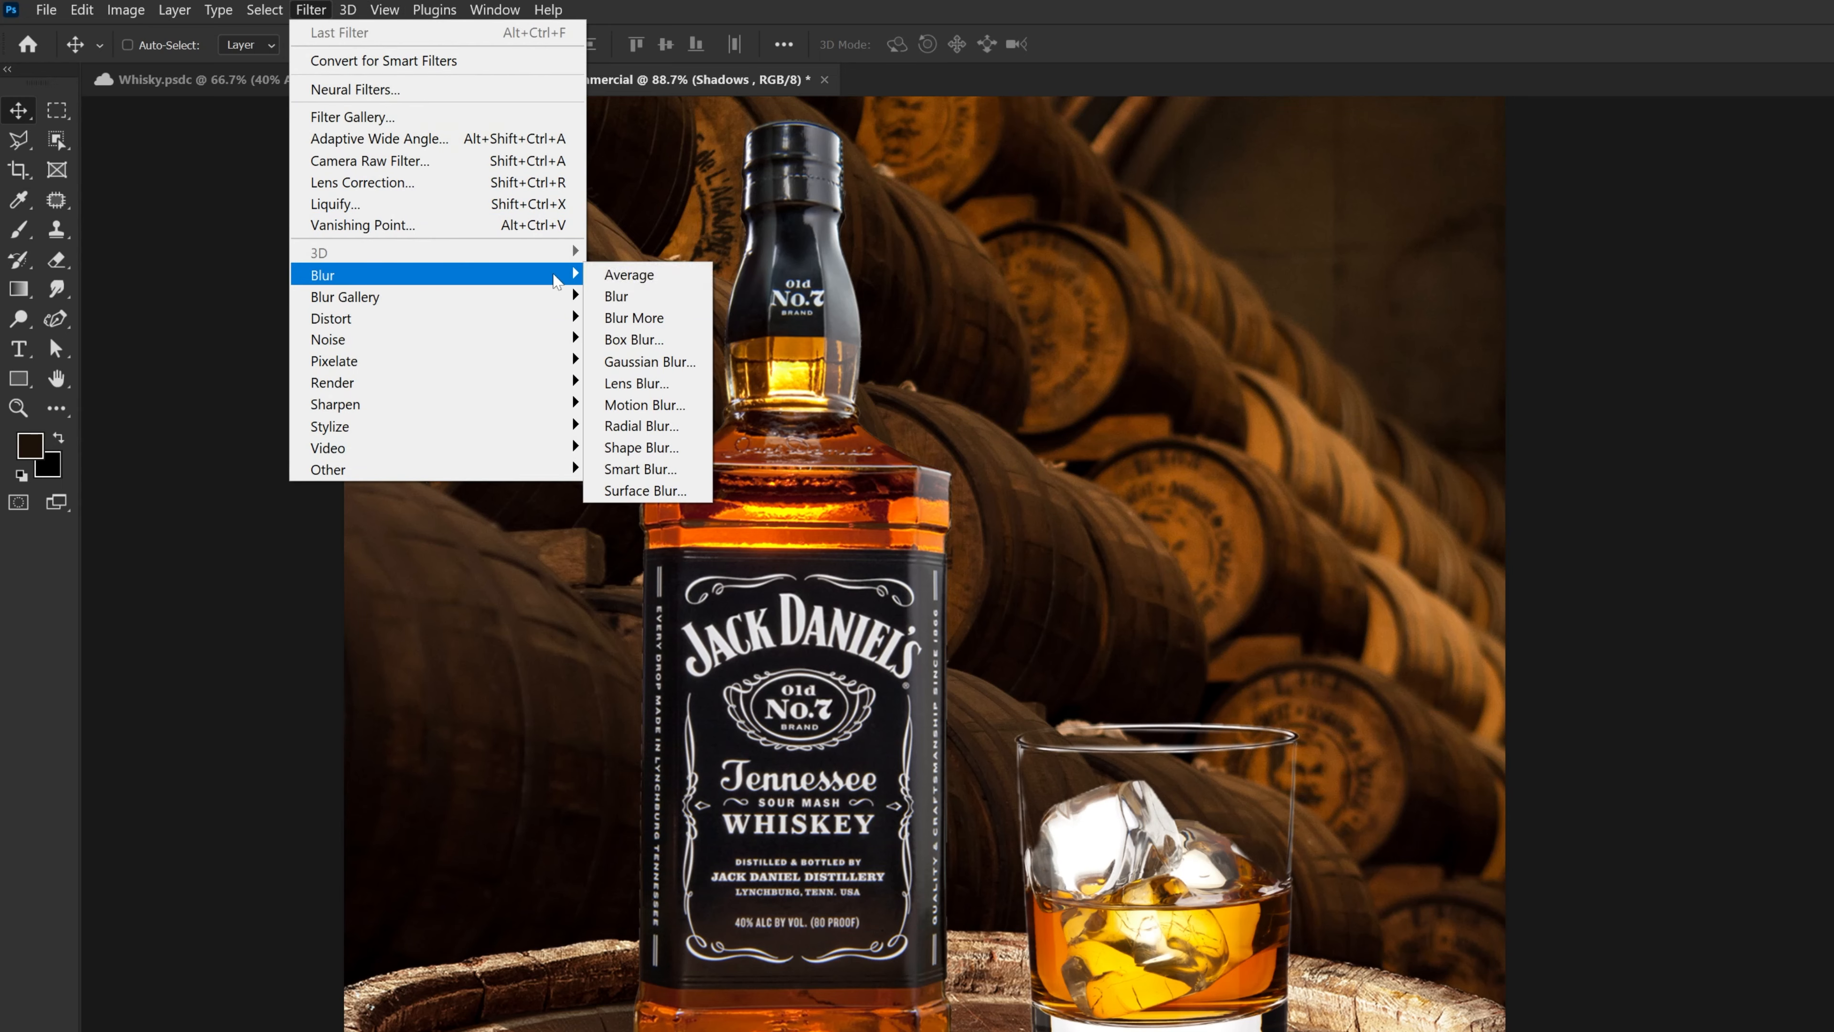
{"action": "left_click", "coordinate": [644, 404]}
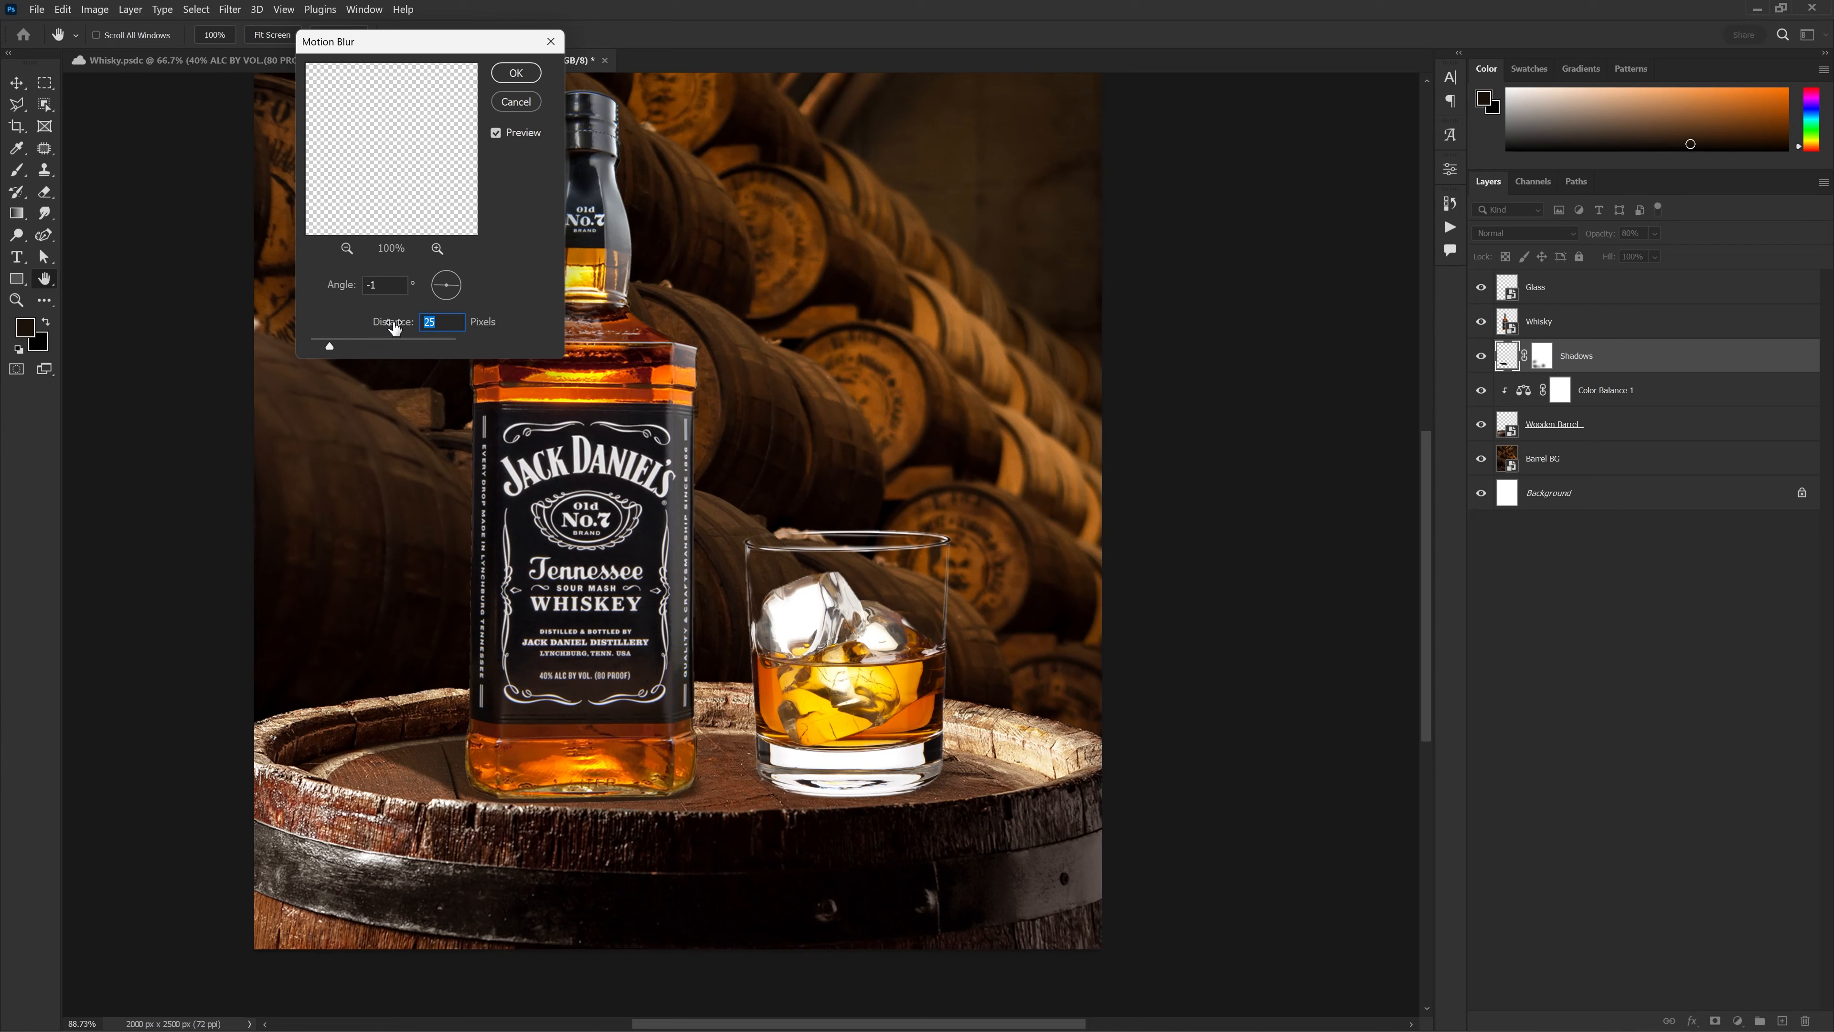
{"action": "key", "text": "Return"}
{"action": "left_click", "coordinate": [517, 73]}
{"action": "key", "text": "v"}
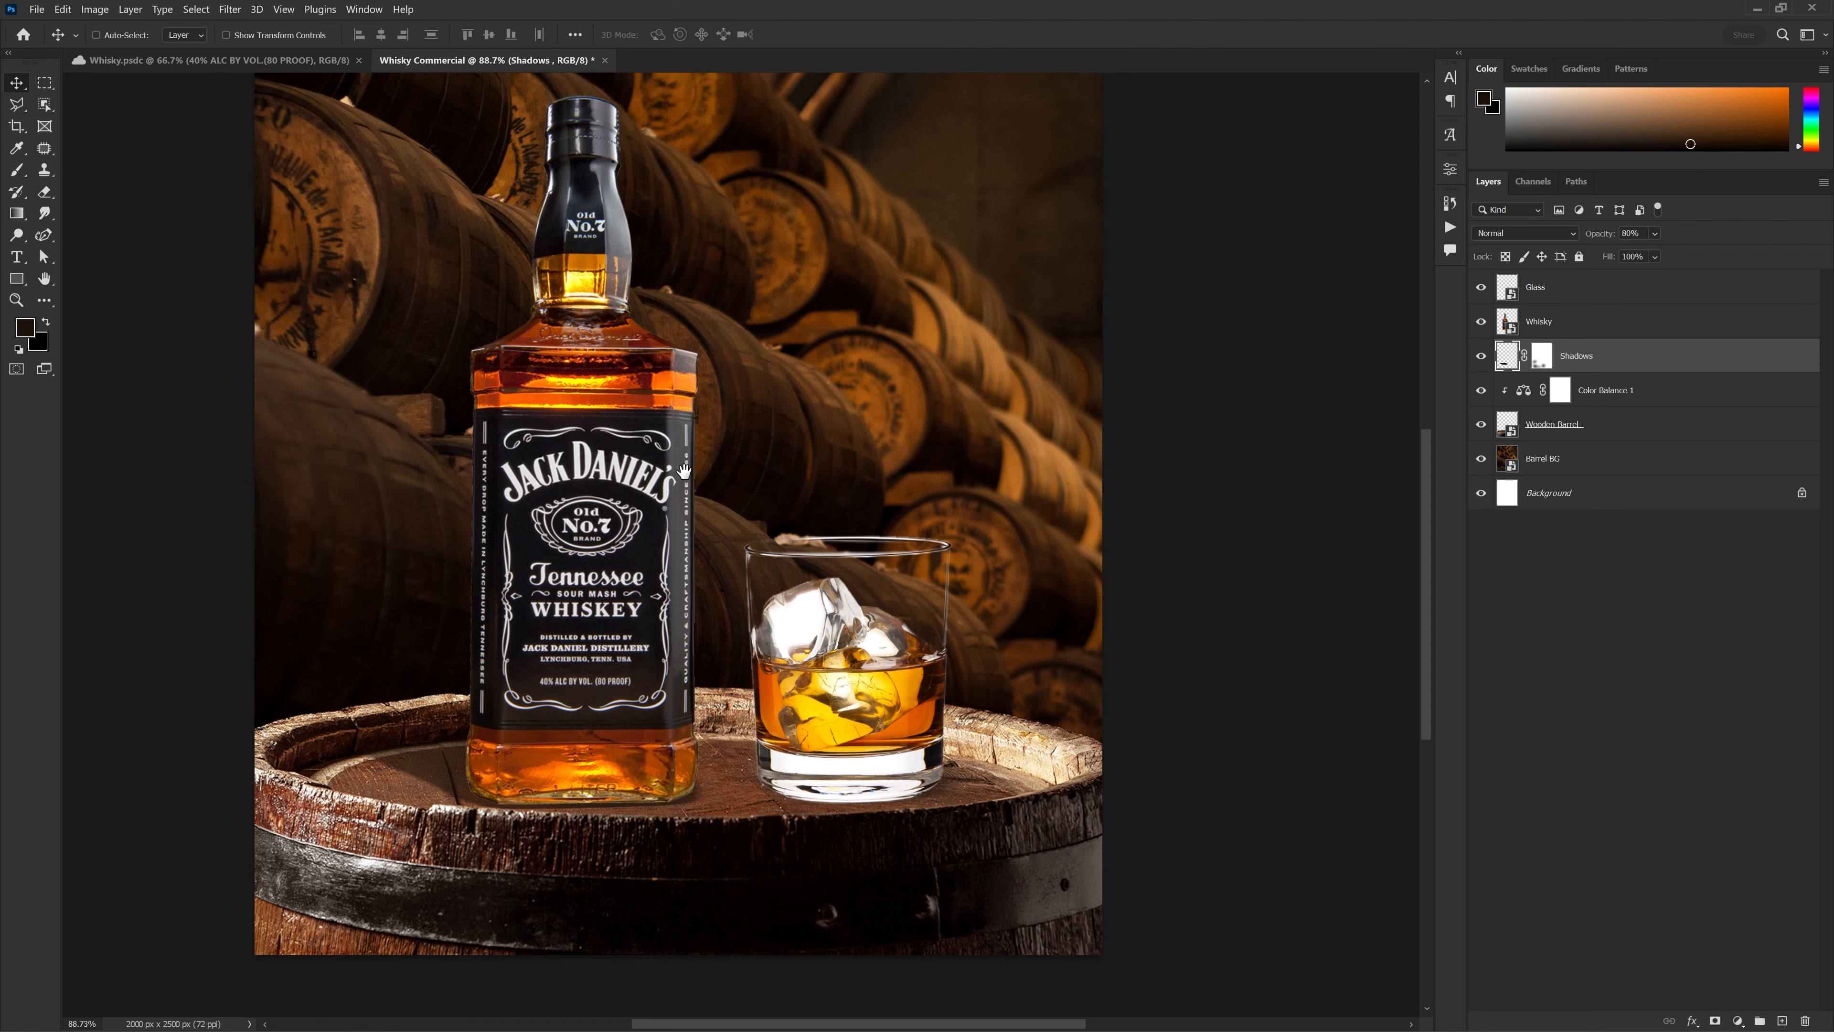
Apply a Gaussian Blur with a radius of 6.0 pixels to the Shadows layer
{"action": "left_click", "coordinate": [230, 8]}
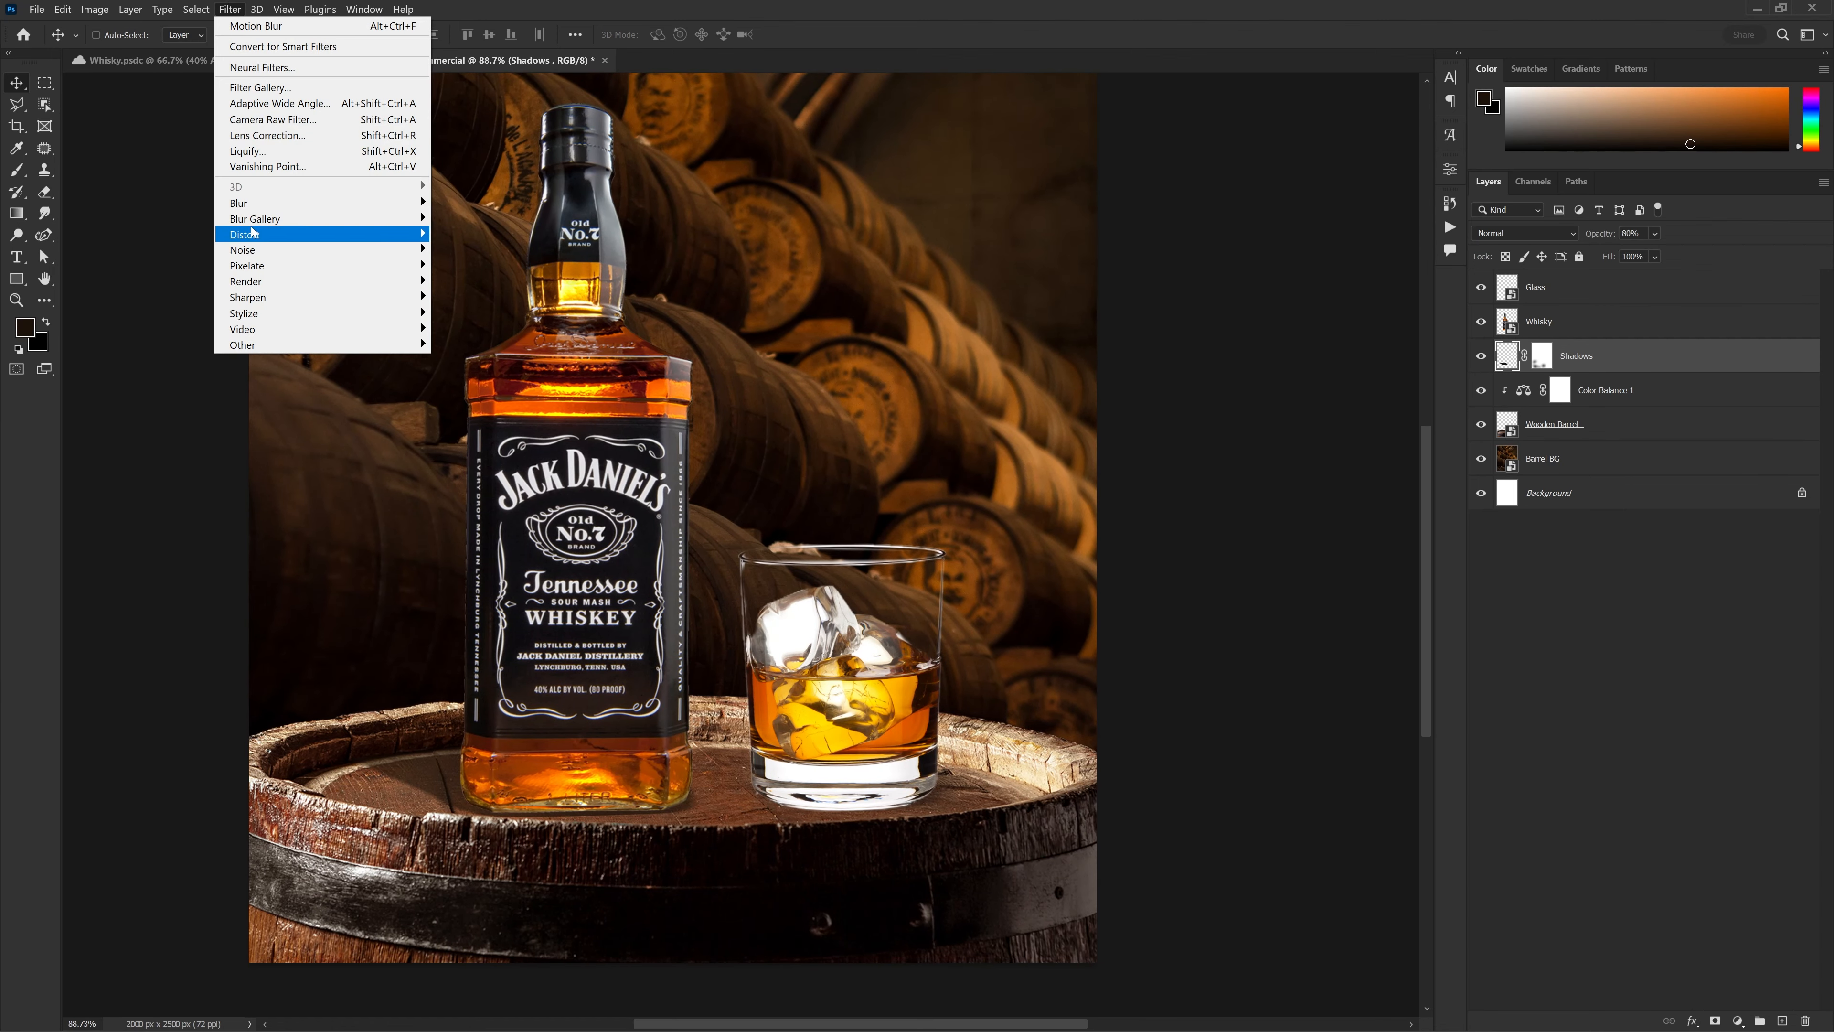
{"action": "mouse_move", "coordinate": [404, 203]}
{"action": "left_click", "coordinate": [477, 266]}
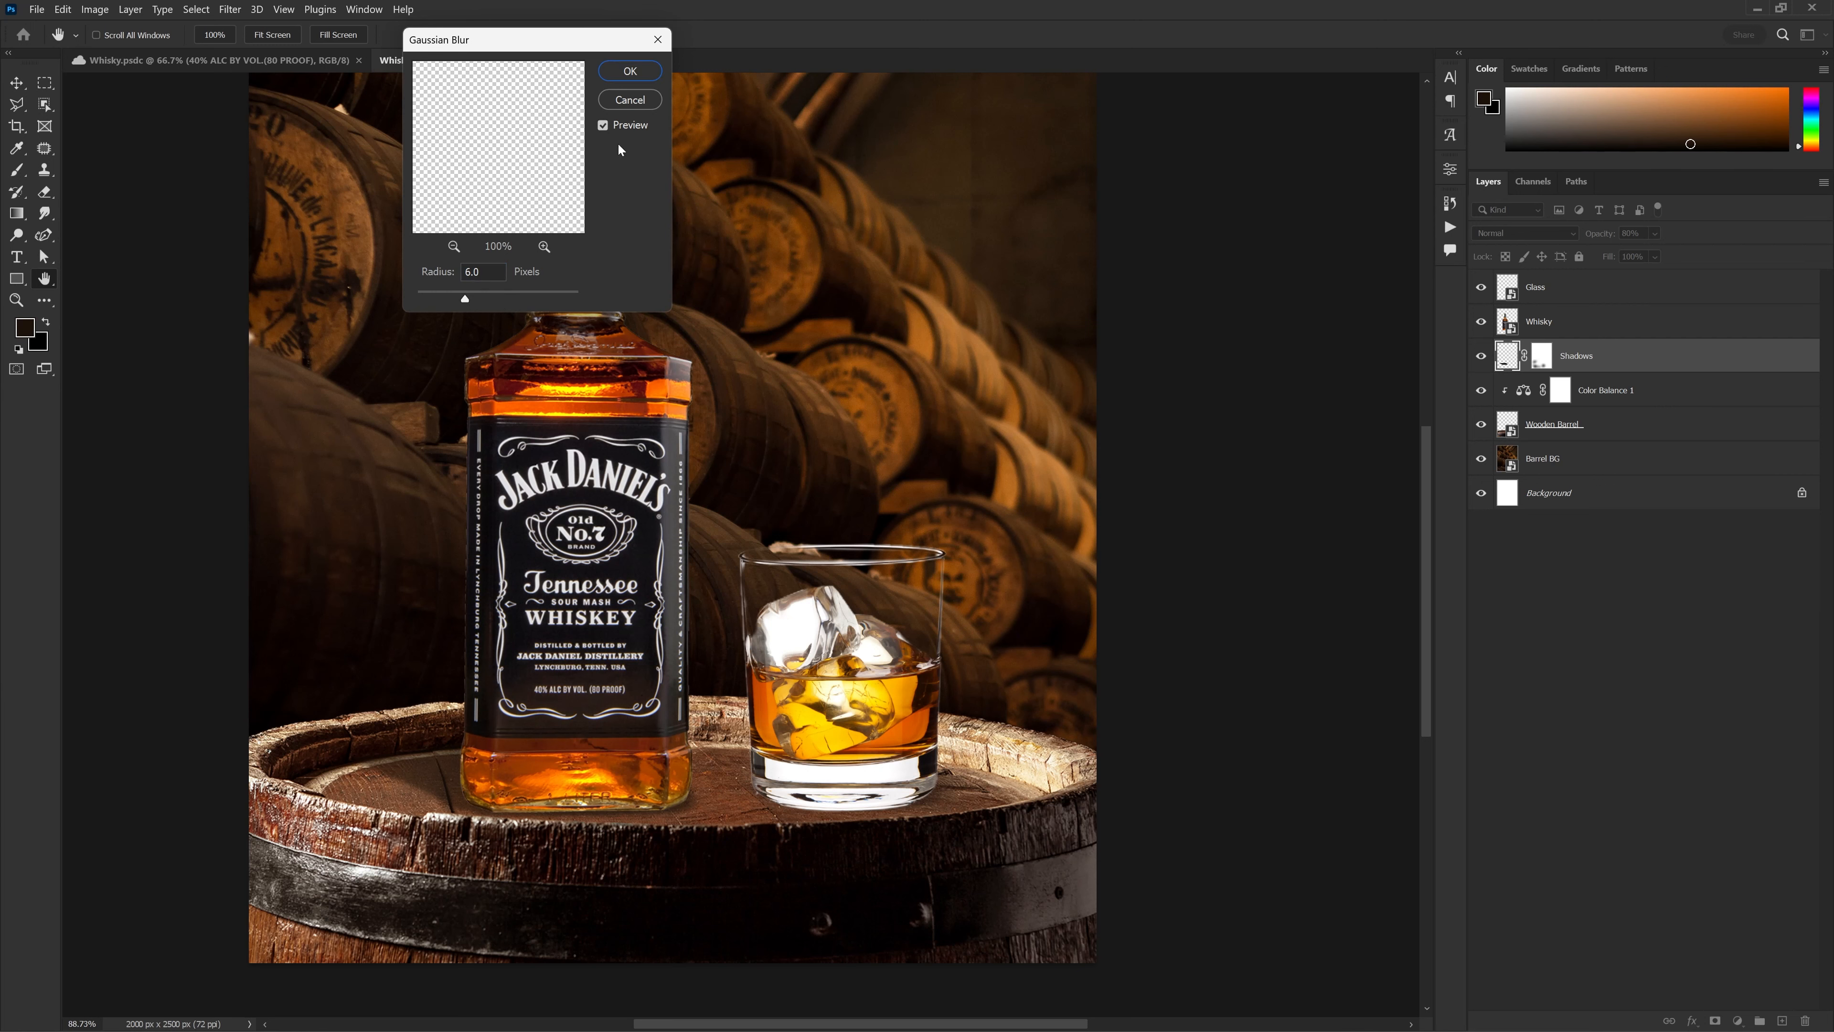
{"action": "left_click", "coordinate": [637, 76]}
Fade the shadow beside the bottle's base by painting black on the Shadows layer's mask with a soft brush
{"action": "left_click_drag", "start_coordinate": [597, 721], "coordinate": [618, 544]}
{"action": "scroll", "coordinate": [549, 628], "scroll_direction": "up", "scroll_amount": 10}
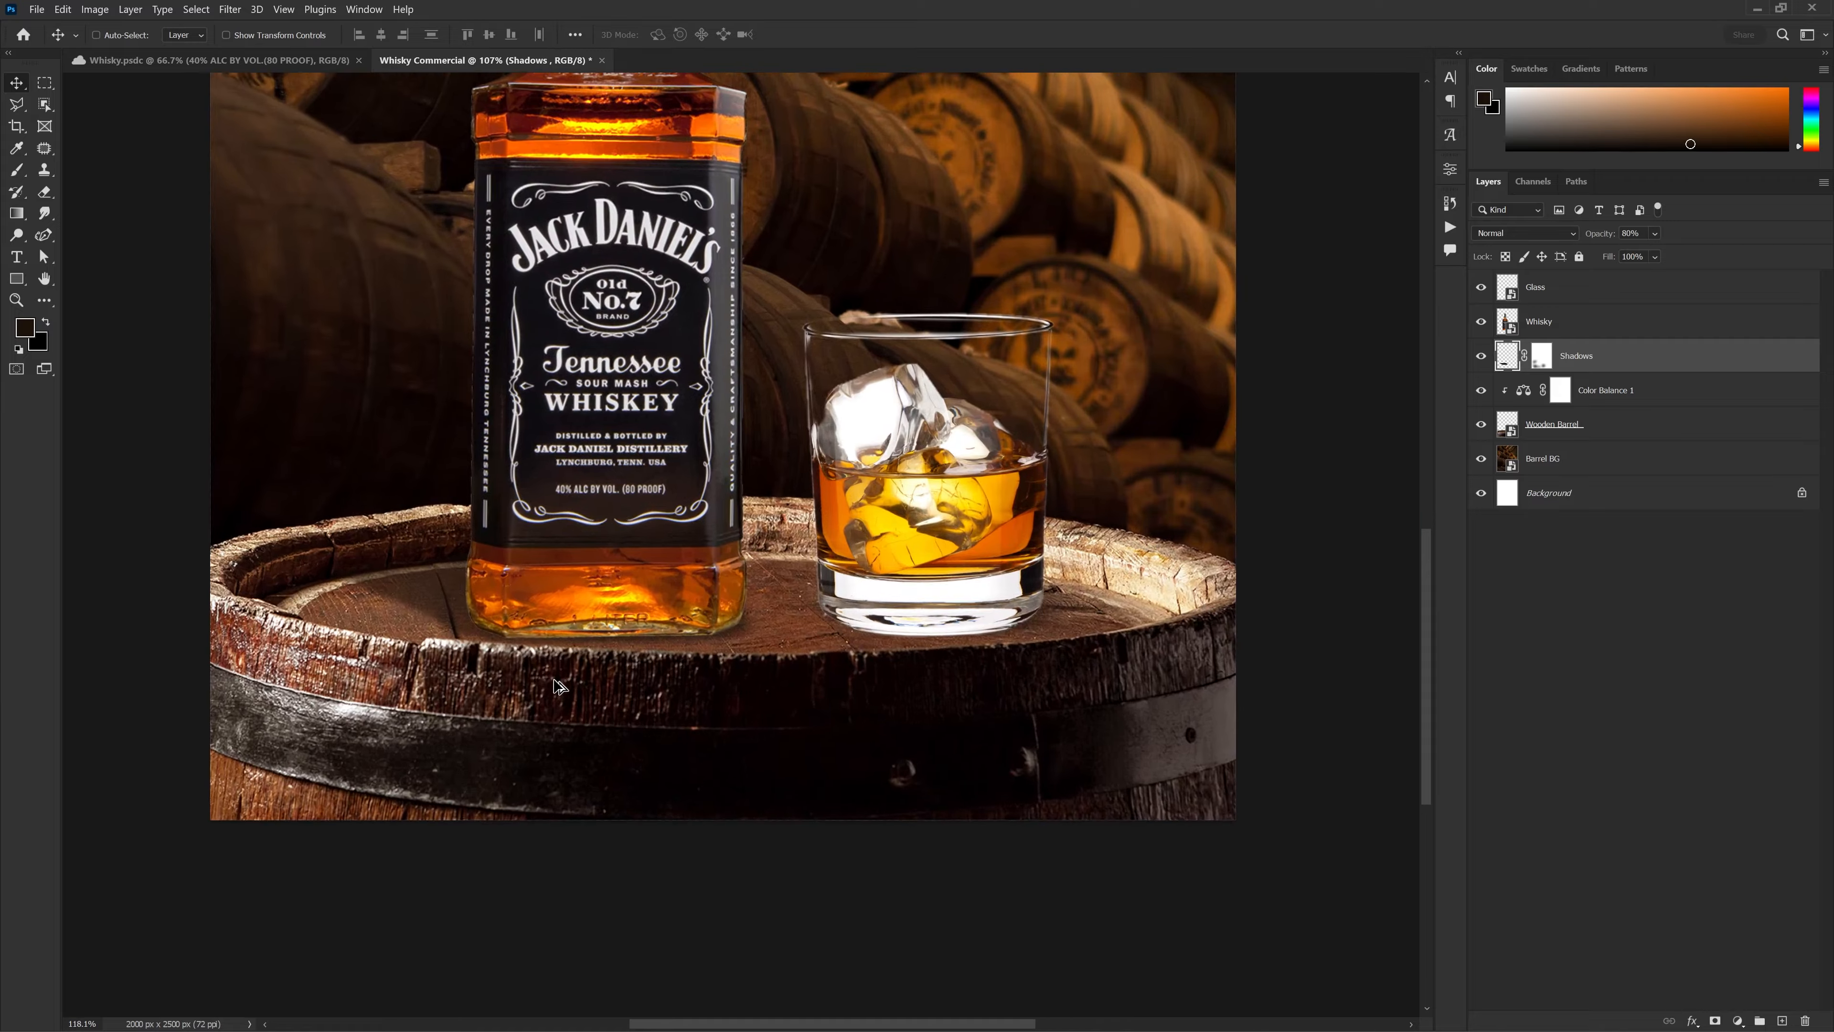
{"action": "scroll", "coordinate": [375, 625], "scroll_direction": "down", "scroll_amount": 2}
{"action": "left_click", "coordinate": [1542, 366]}
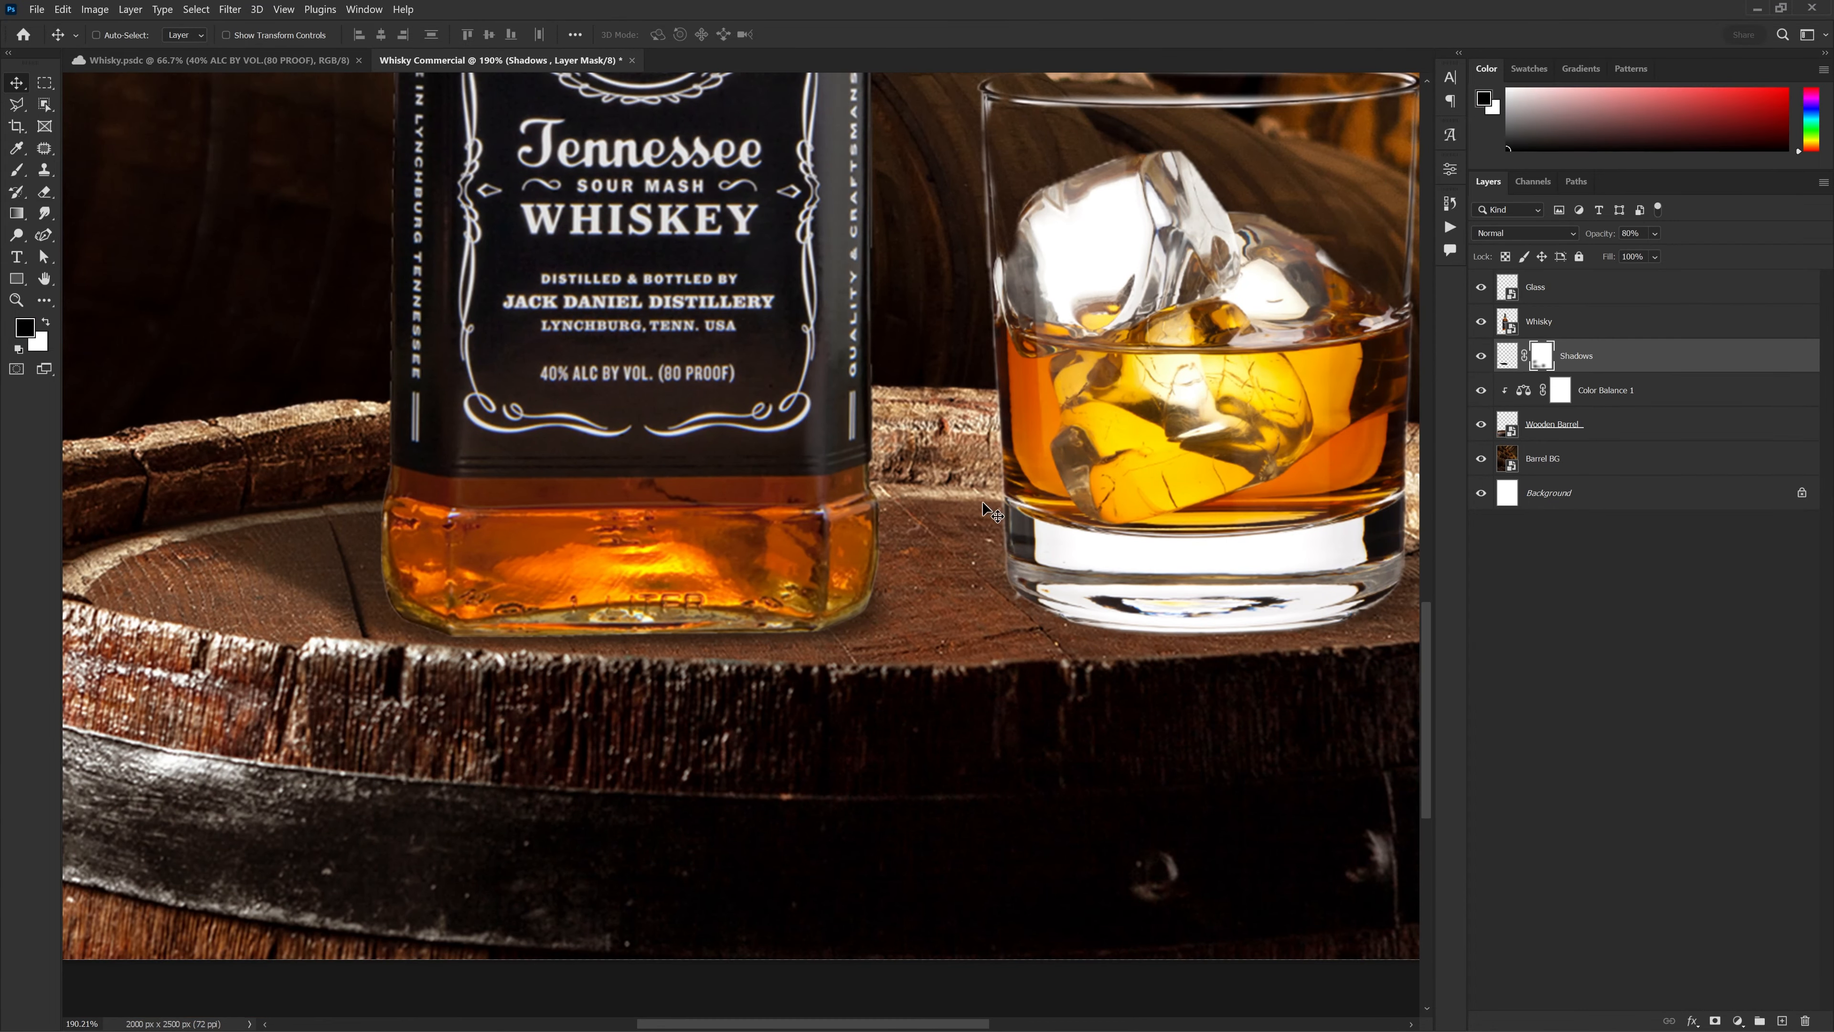
{"action": "left_click", "coordinate": [16, 171]}
{"action": "mouse_move", "coordinate": [540, 693]}
{"action": "left_mouse_down"}
{"action": "mouse_move", "coordinate": [261, 697]}
{"action": "mouse_move", "coordinate": [323, 731]}
{"action": "left_mouse_up"}
{"action": "left_click_drag", "start_coordinate": [231, 521], "coordinate": [262, 516]}
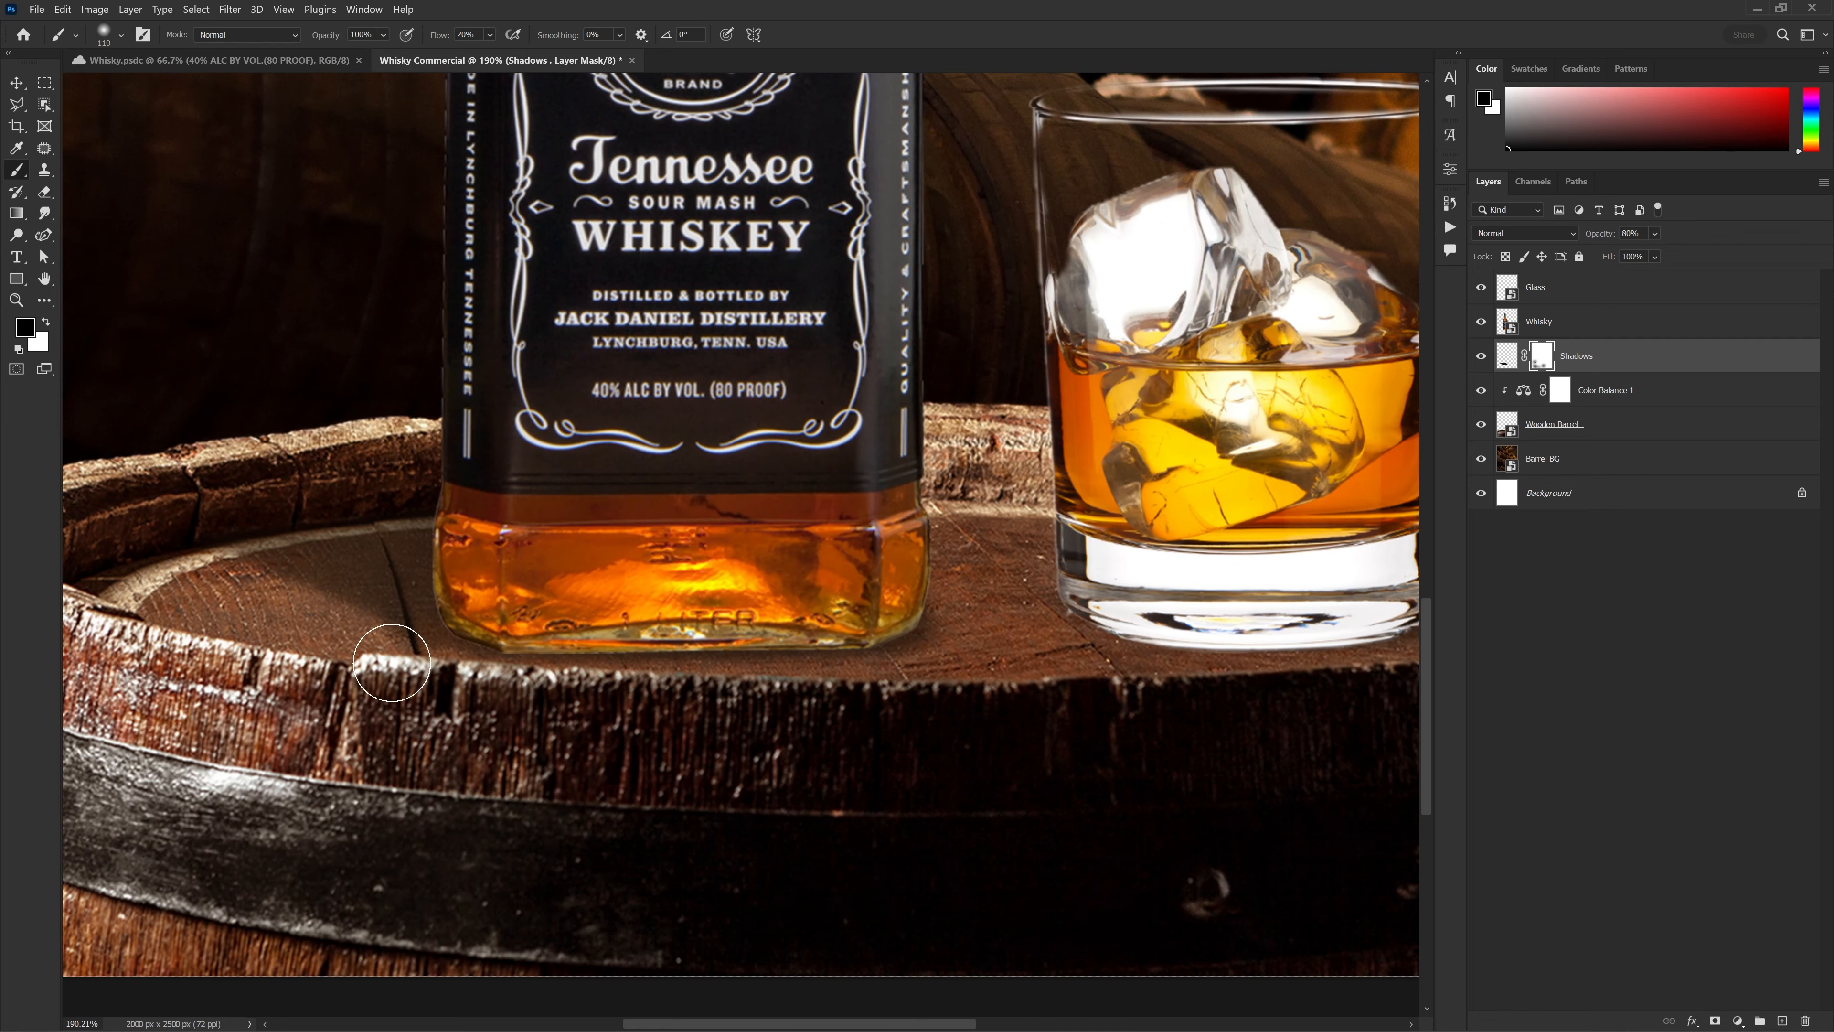
Duplicate the Shadows layer and set the copy's opacity to 40%
{"action": "scroll", "coordinate": [750, 760], "scroll_direction": "down", "scroll_amount": 4}
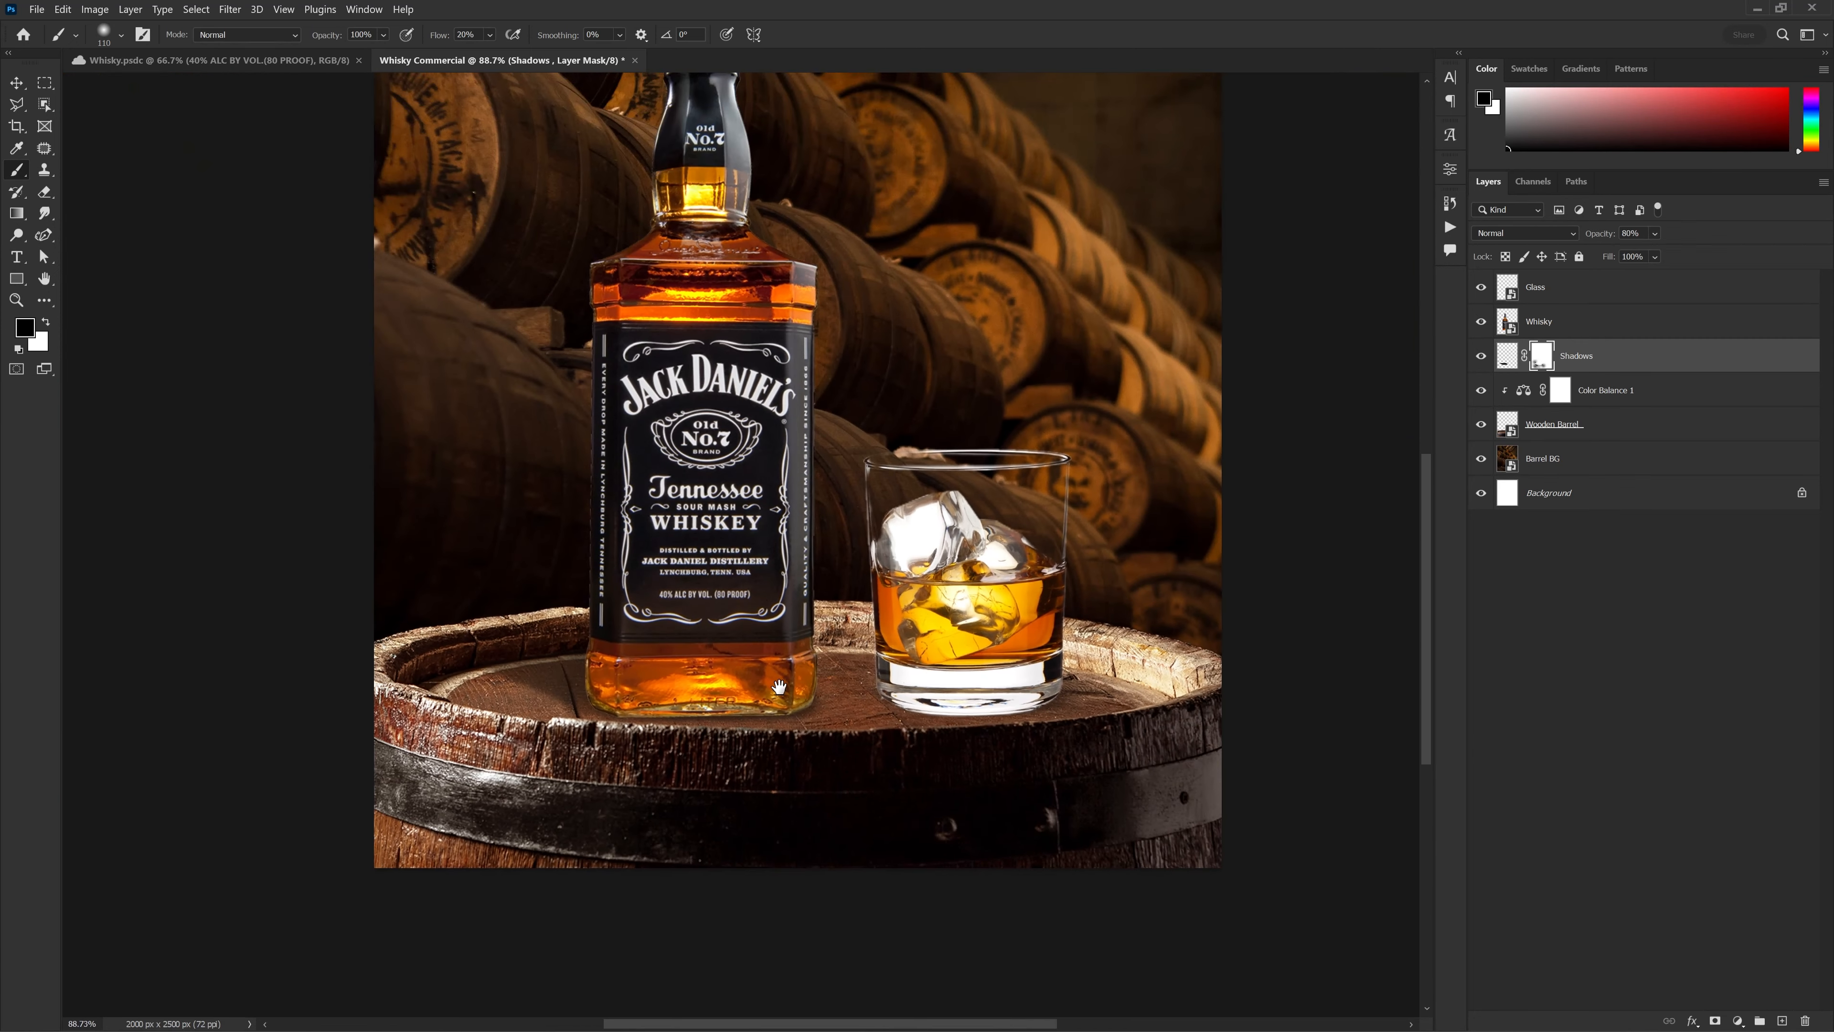
{"action": "left_click_drag", "start_coordinate": [752, 698], "coordinate": [731, 667]}
{"action": "left_click", "coordinate": [1508, 355]}
{"action": "key", "text": "ctrl+j"}
{"action": "key", "text": "v"}
{"action": "scroll", "coordinate": [641, 696], "scroll_direction": "up", "scroll_amount": 4}
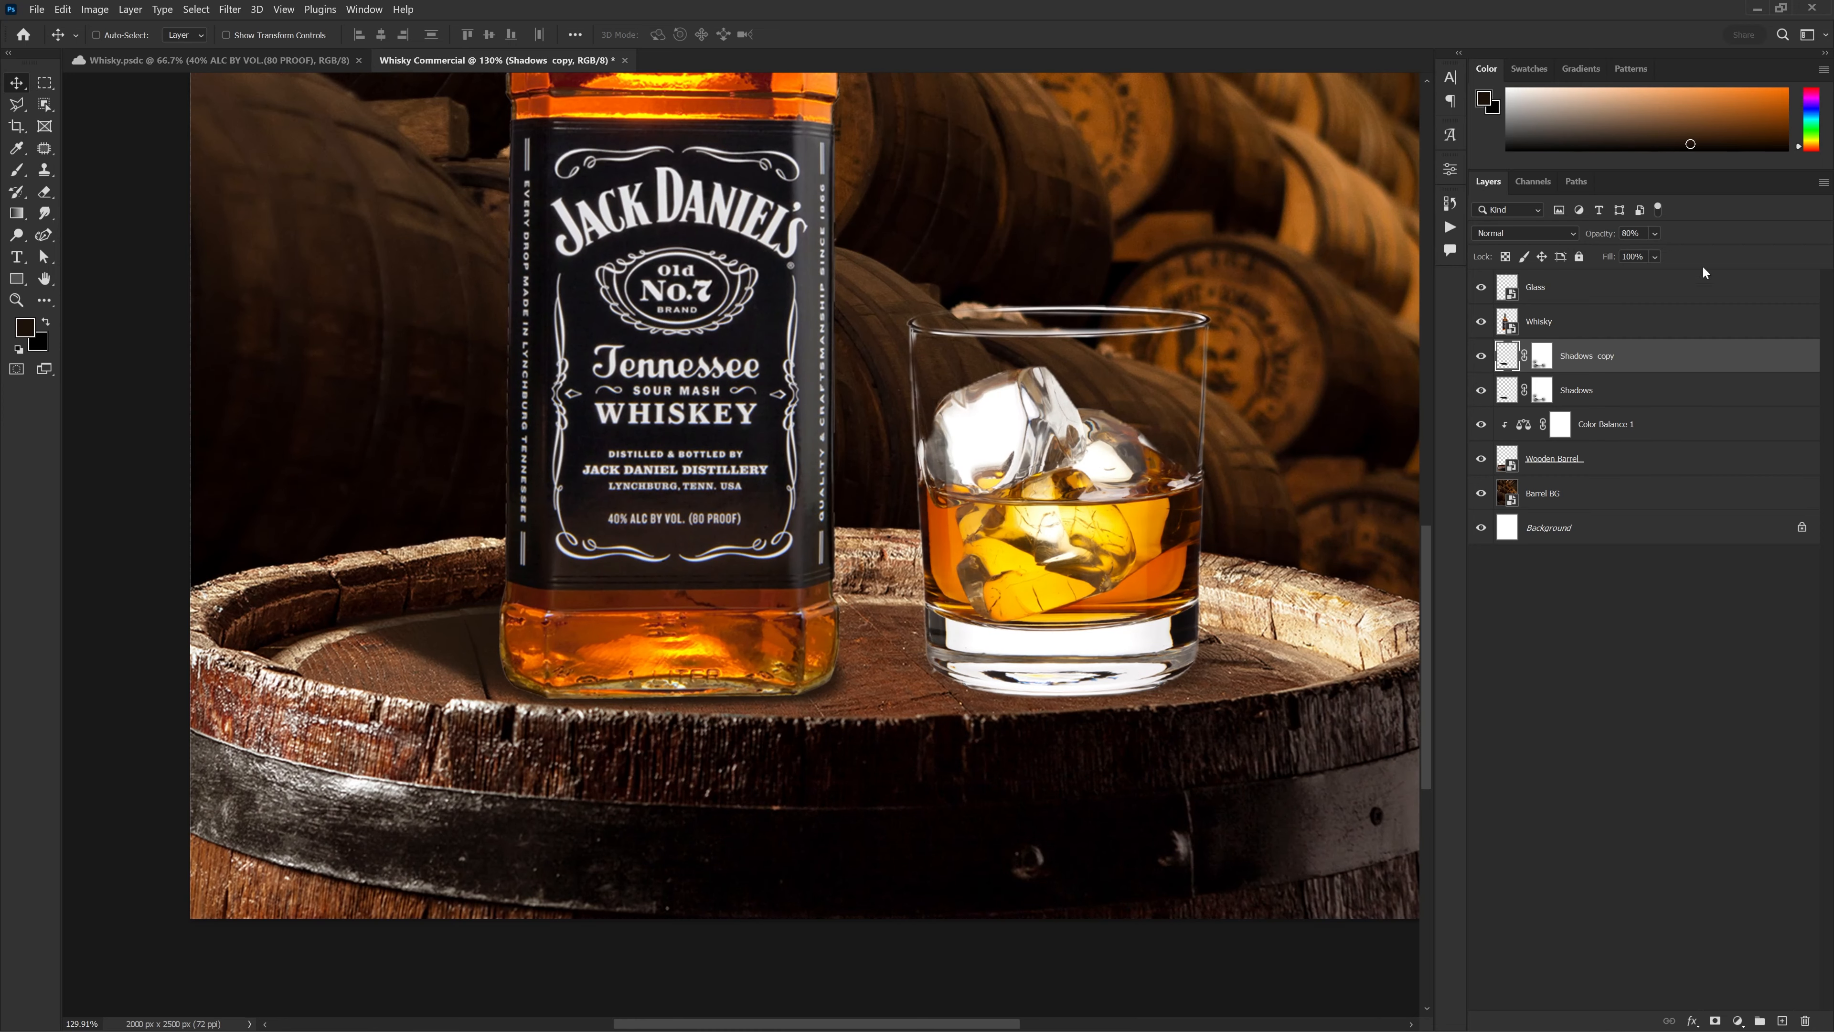
{"action": "type", "text": "40"}
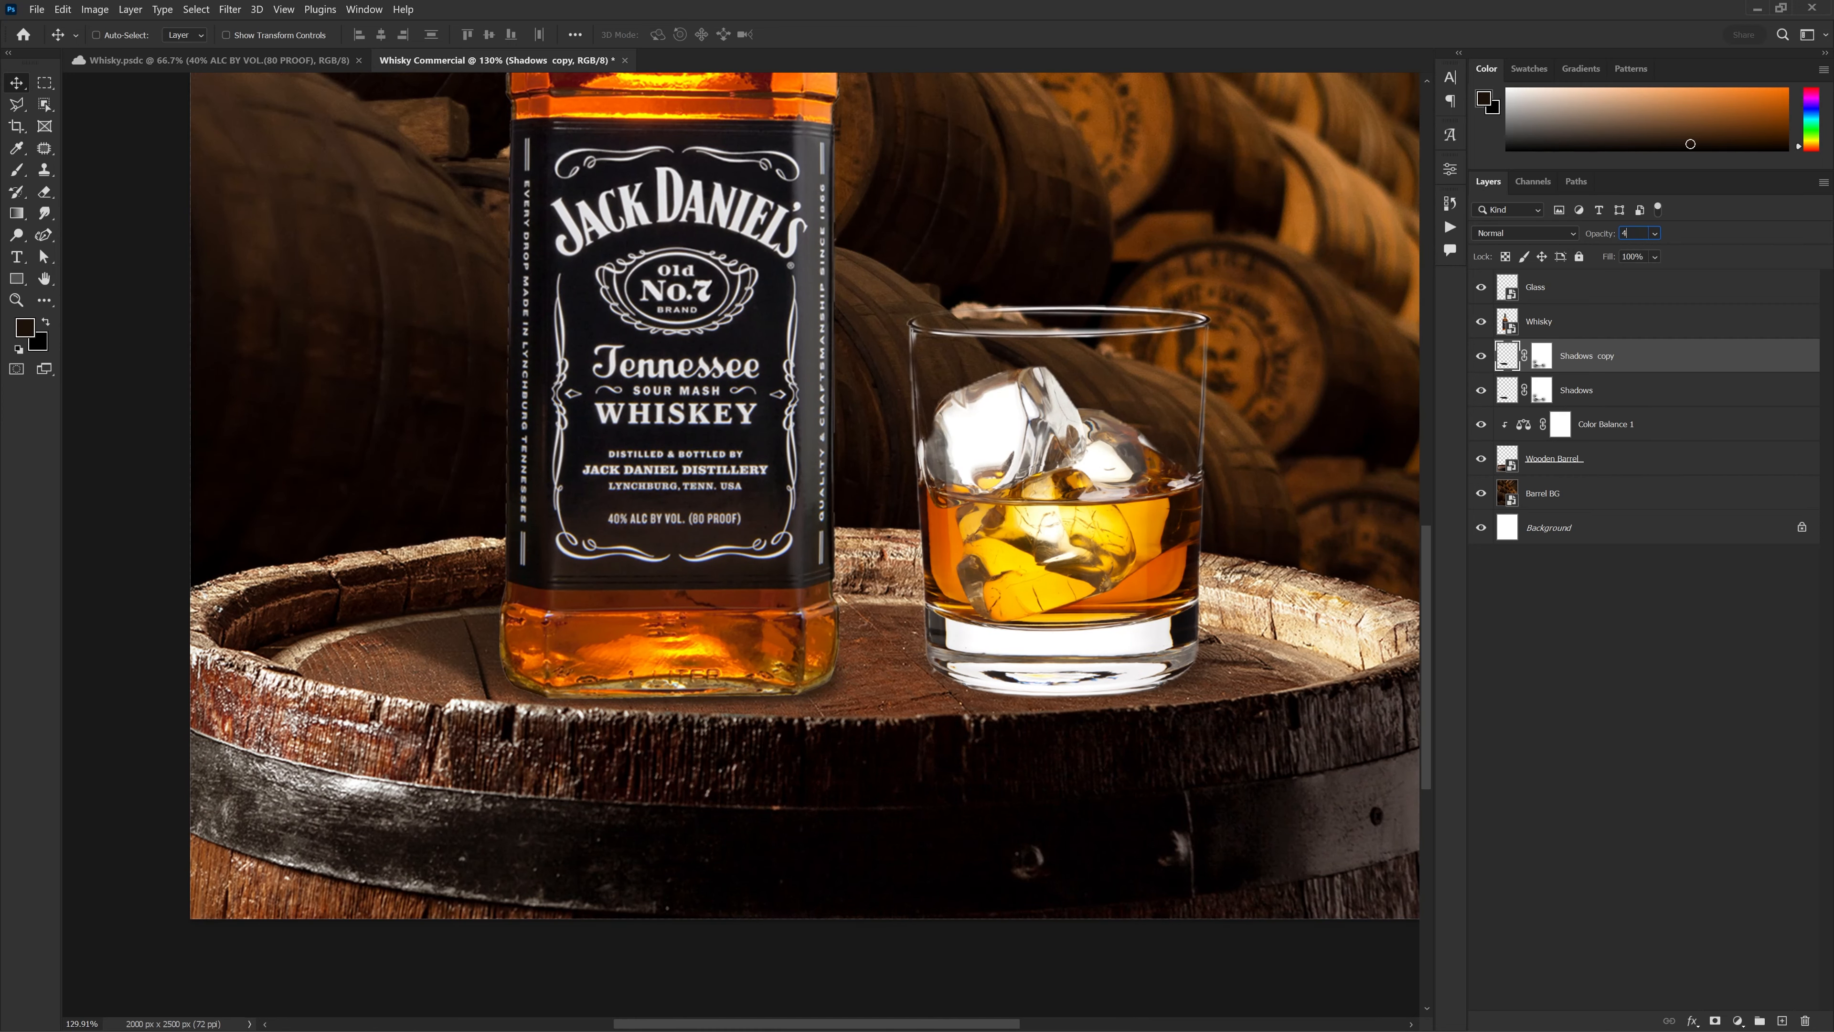
{"action": "left_click", "coordinate": [1507, 355]}
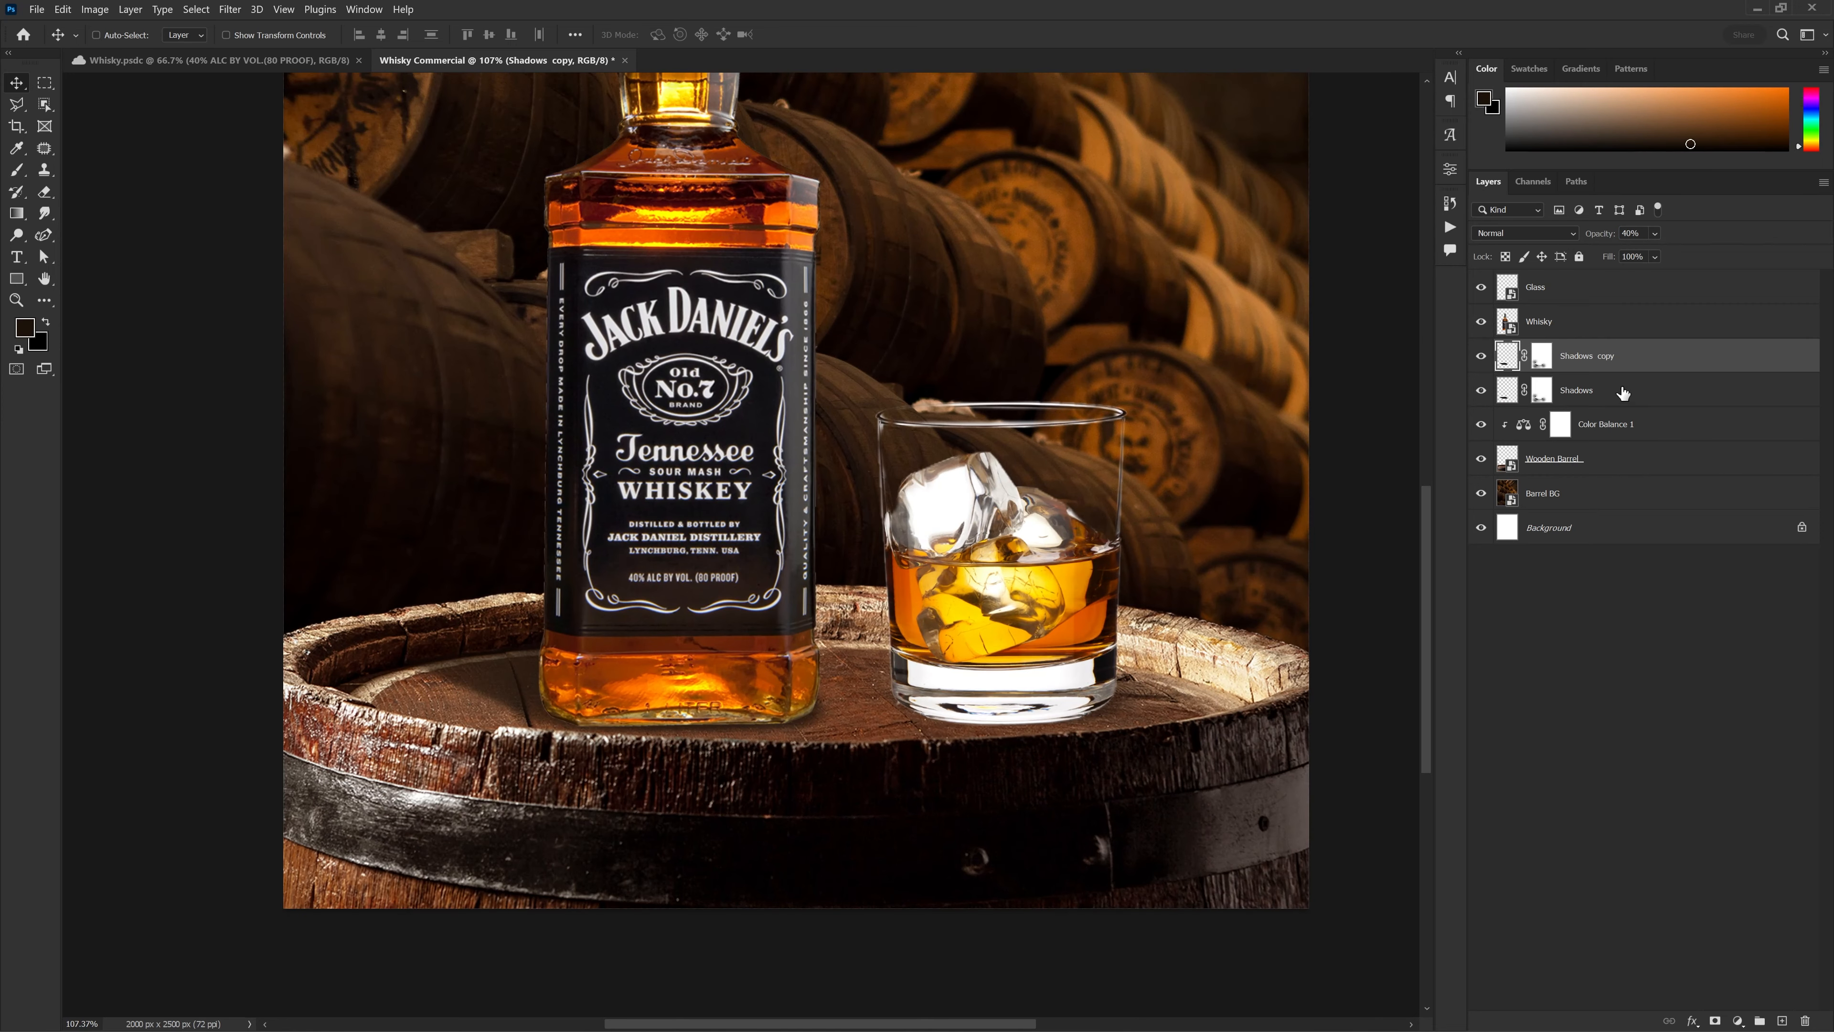
Soften the duplicated shadow around the bottle by painting black on its layer mask with a 228 px soft brush
{"action": "left_click", "coordinate": [1540, 365]}
{"action": "scroll", "coordinate": [867, 434], "scroll_direction": "up", "scroll_amount": 3}
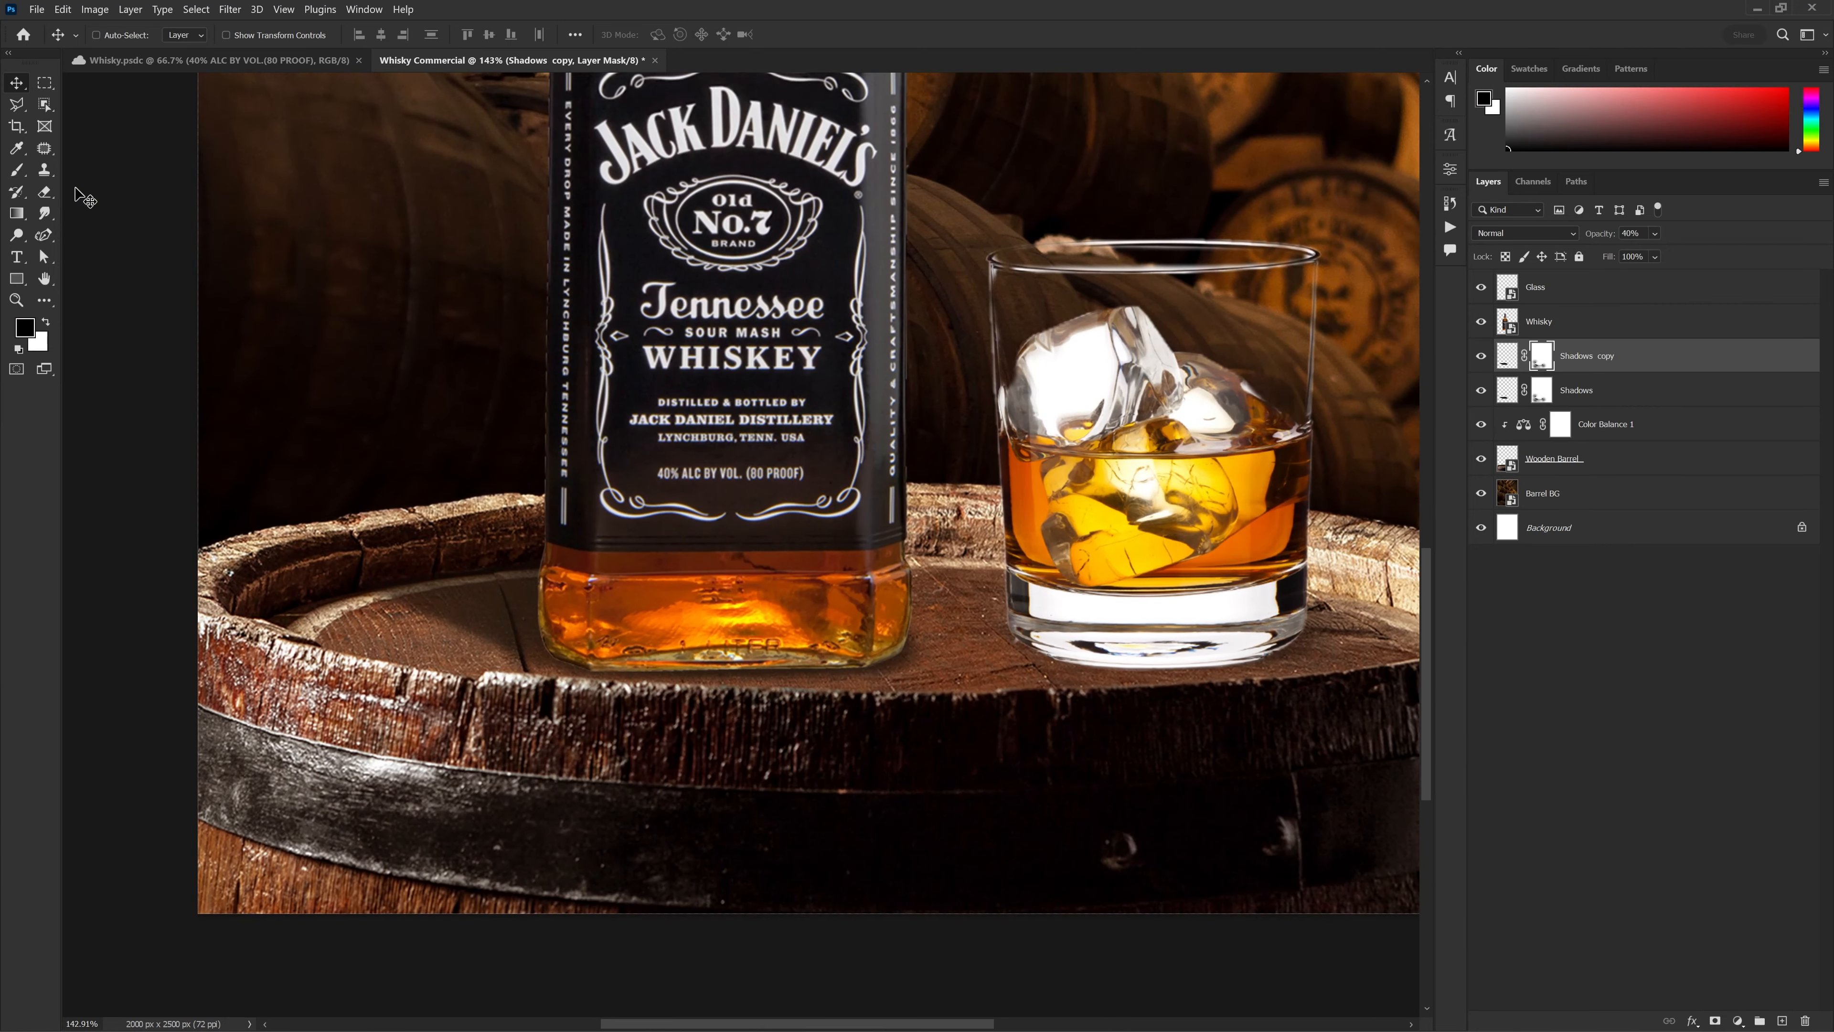
{"action": "key", "text": "b"}
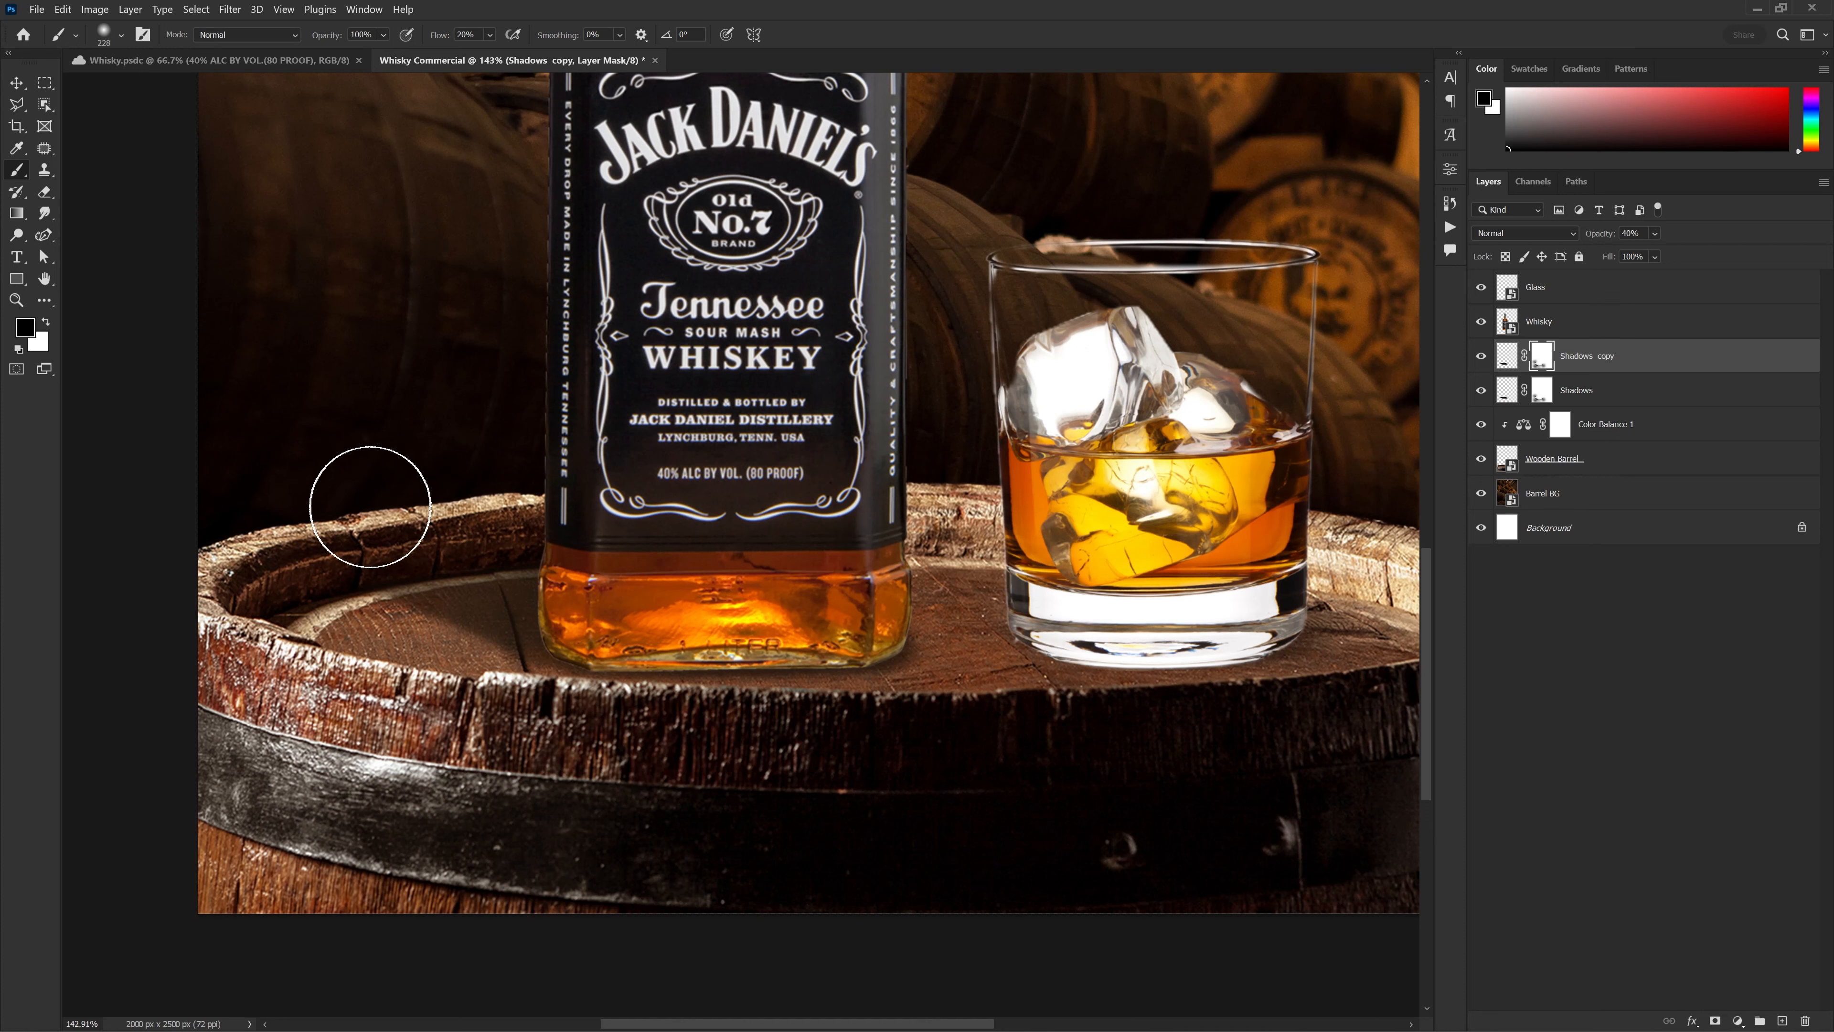
{"action": "scroll", "coordinate": [590, 761], "scroll_direction": "down", "scroll_amount": 2}
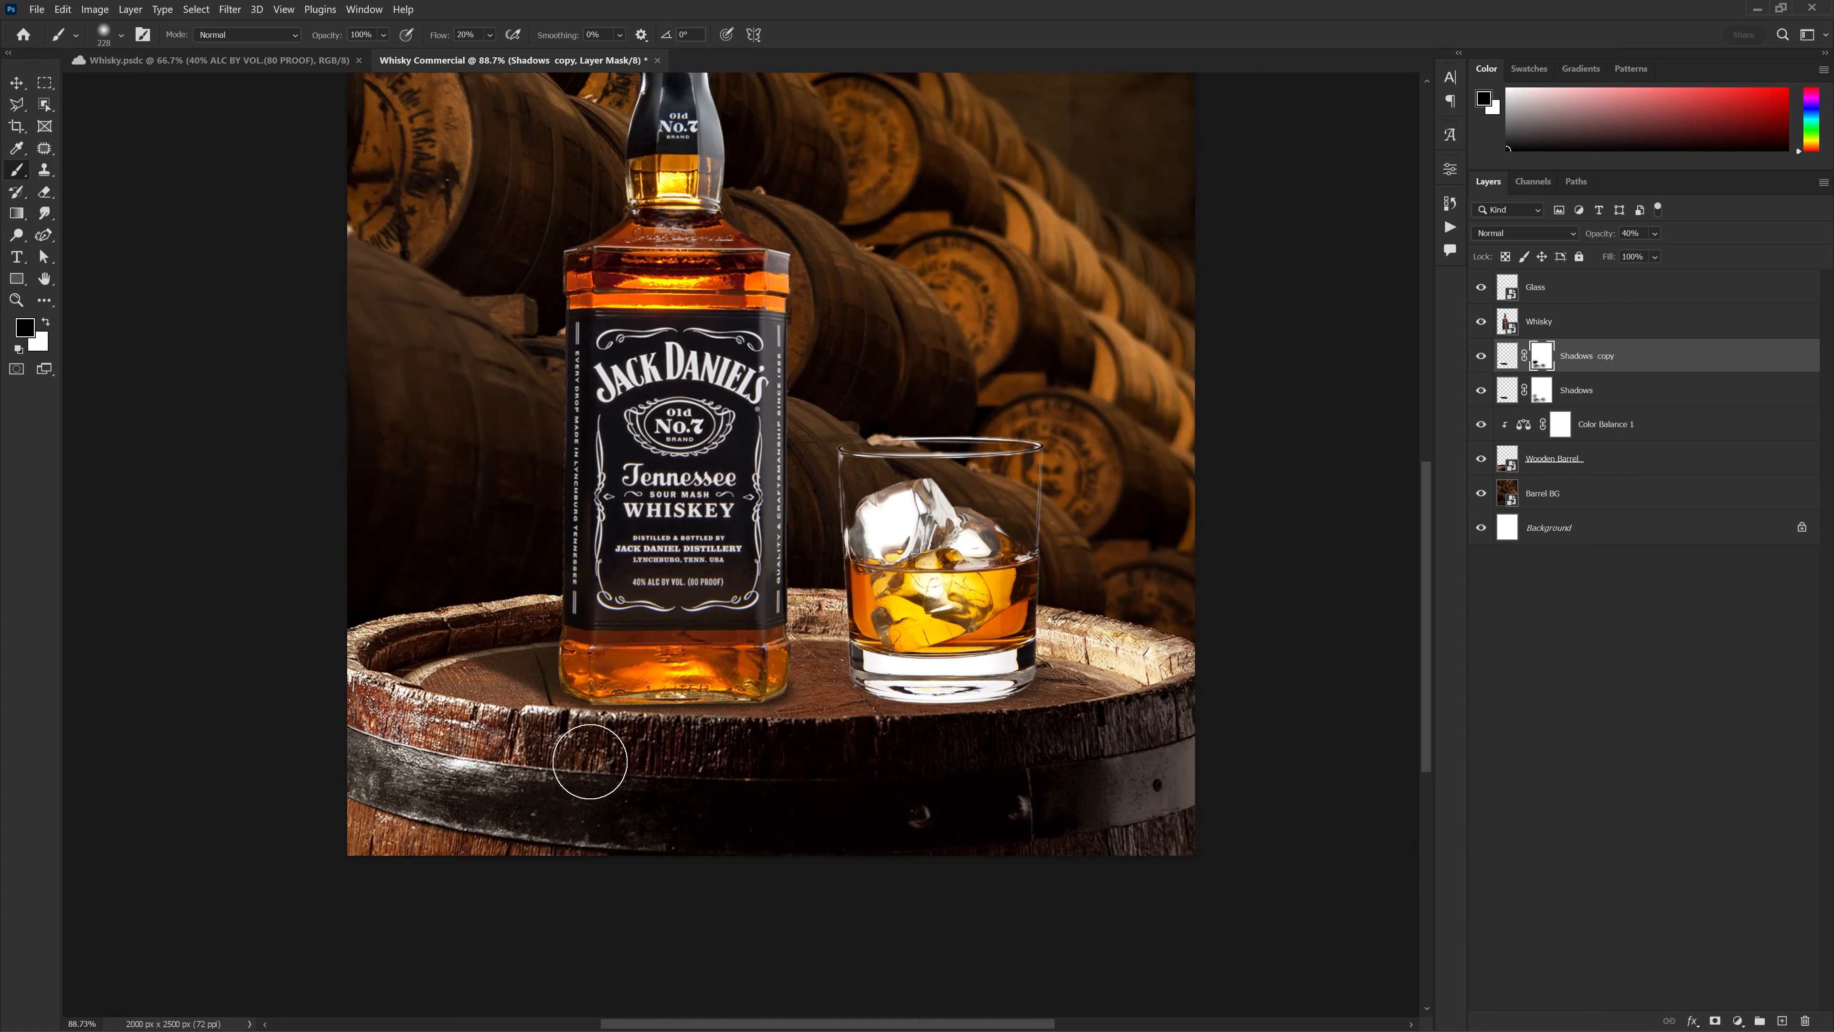
{"action": "scroll", "coordinate": [590, 761], "scroll_direction": "down", "scroll_amount": 2}
{"action": "left_click_drag", "start_coordinate": [845, 500], "coordinate": [717, 585]}
{"action": "key", "text": "v"}
Merge the Shadows layer with its copy and rename the merged layer Shadow
{"action": "scroll", "coordinate": [812, 656], "scroll_direction": "down", "scroll_amount": 2}
{"action": "scroll", "coordinate": [674, 681], "scroll_direction": "up", "scroll_amount": 3}
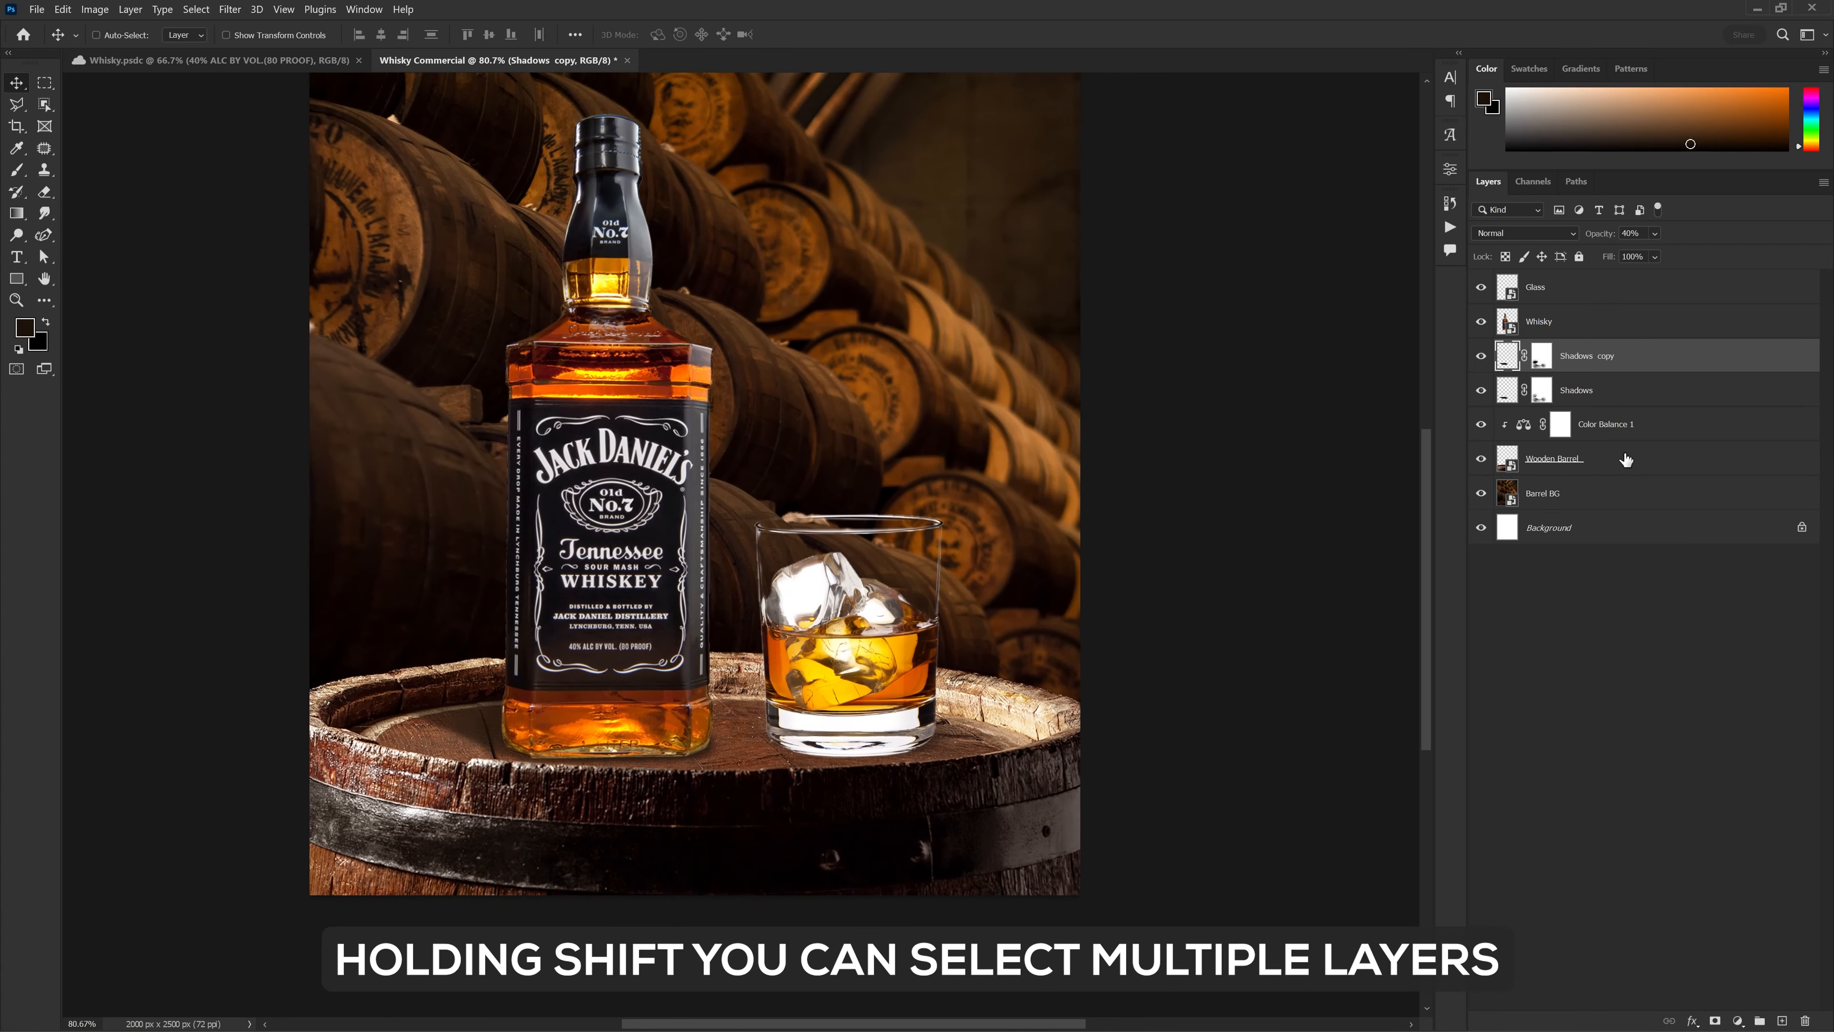
{"action": "left_click", "coordinate": [1654, 401], "text": "shift"}
{"action": "key", "text": "ctrl+e"}
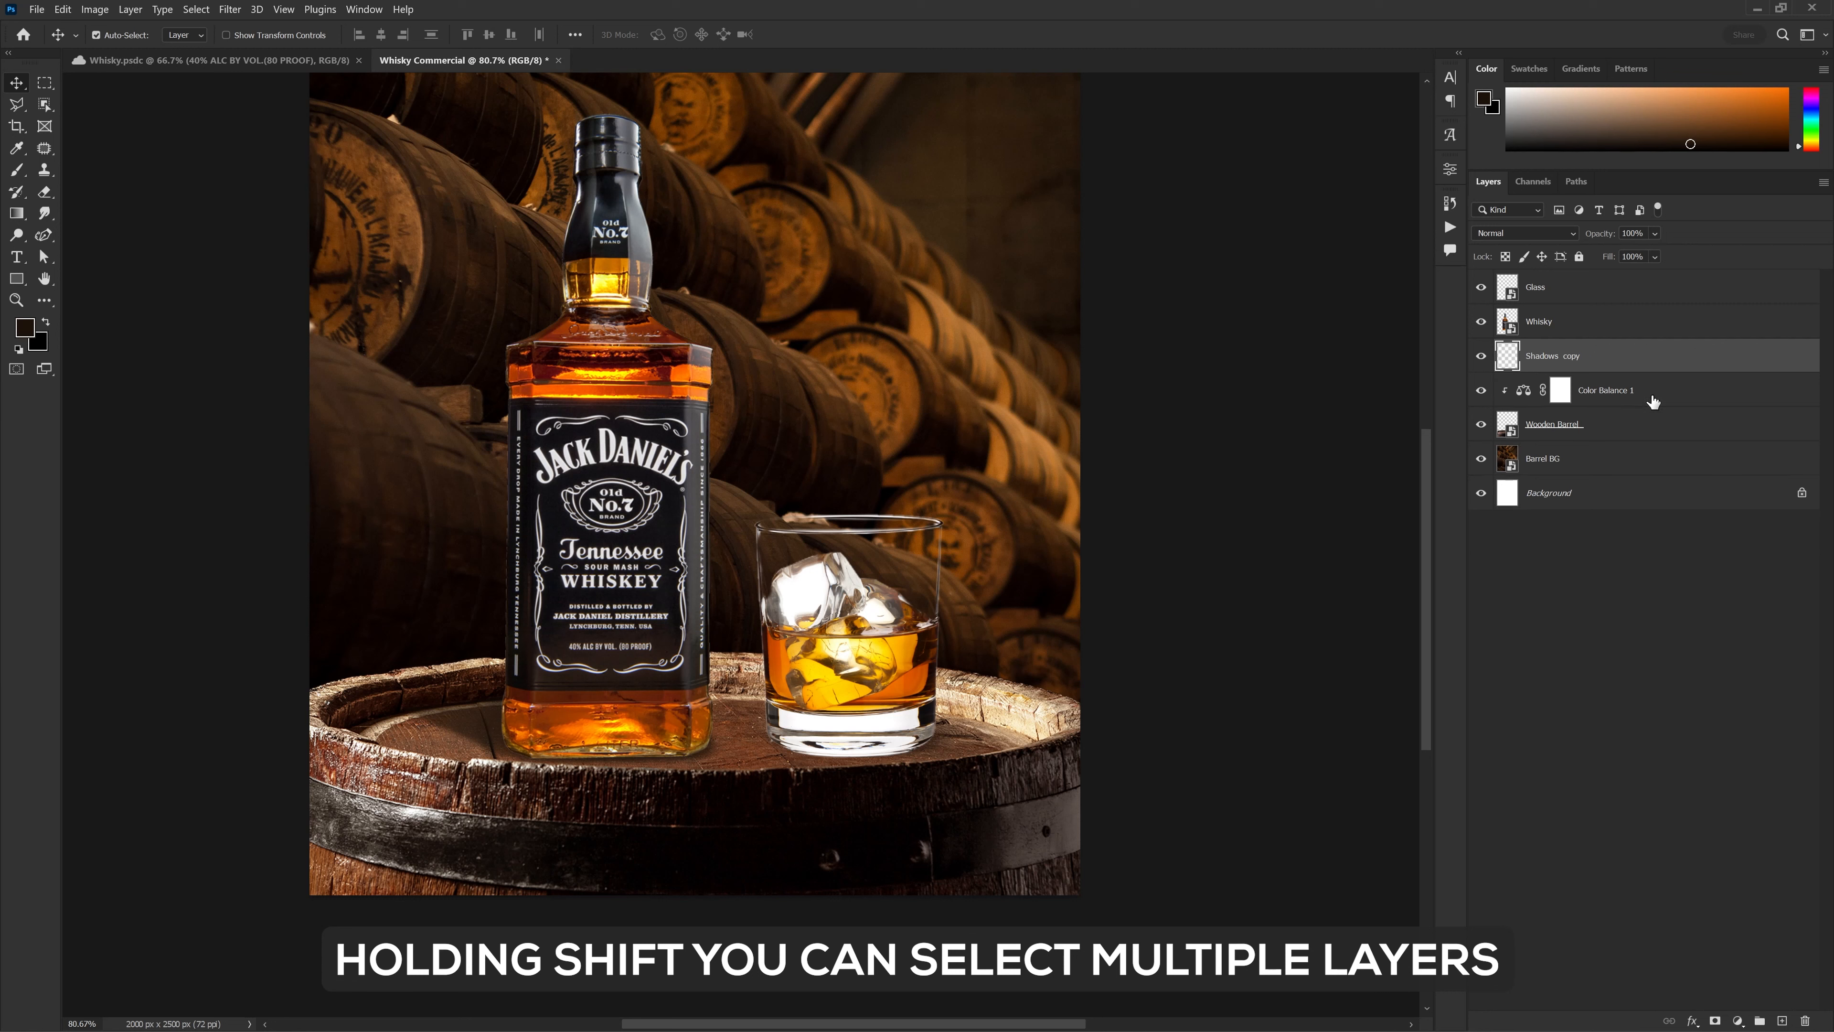
{"action": "double_click", "coordinate": [1564, 355]}
{"action": "type", "text": "Shadow"}
{"action": "key", "text": "Return"}
Create a new layer above the Shadow layer and name it Base Shadow
{"action": "scroll", "coordinate": [383, 791], "scroll_direction": "up", "scroll_amount": 1}
{"action": "scroll", "coordinate": [382, 791], "scroll_direction": "up", "scroll_amount": 1}
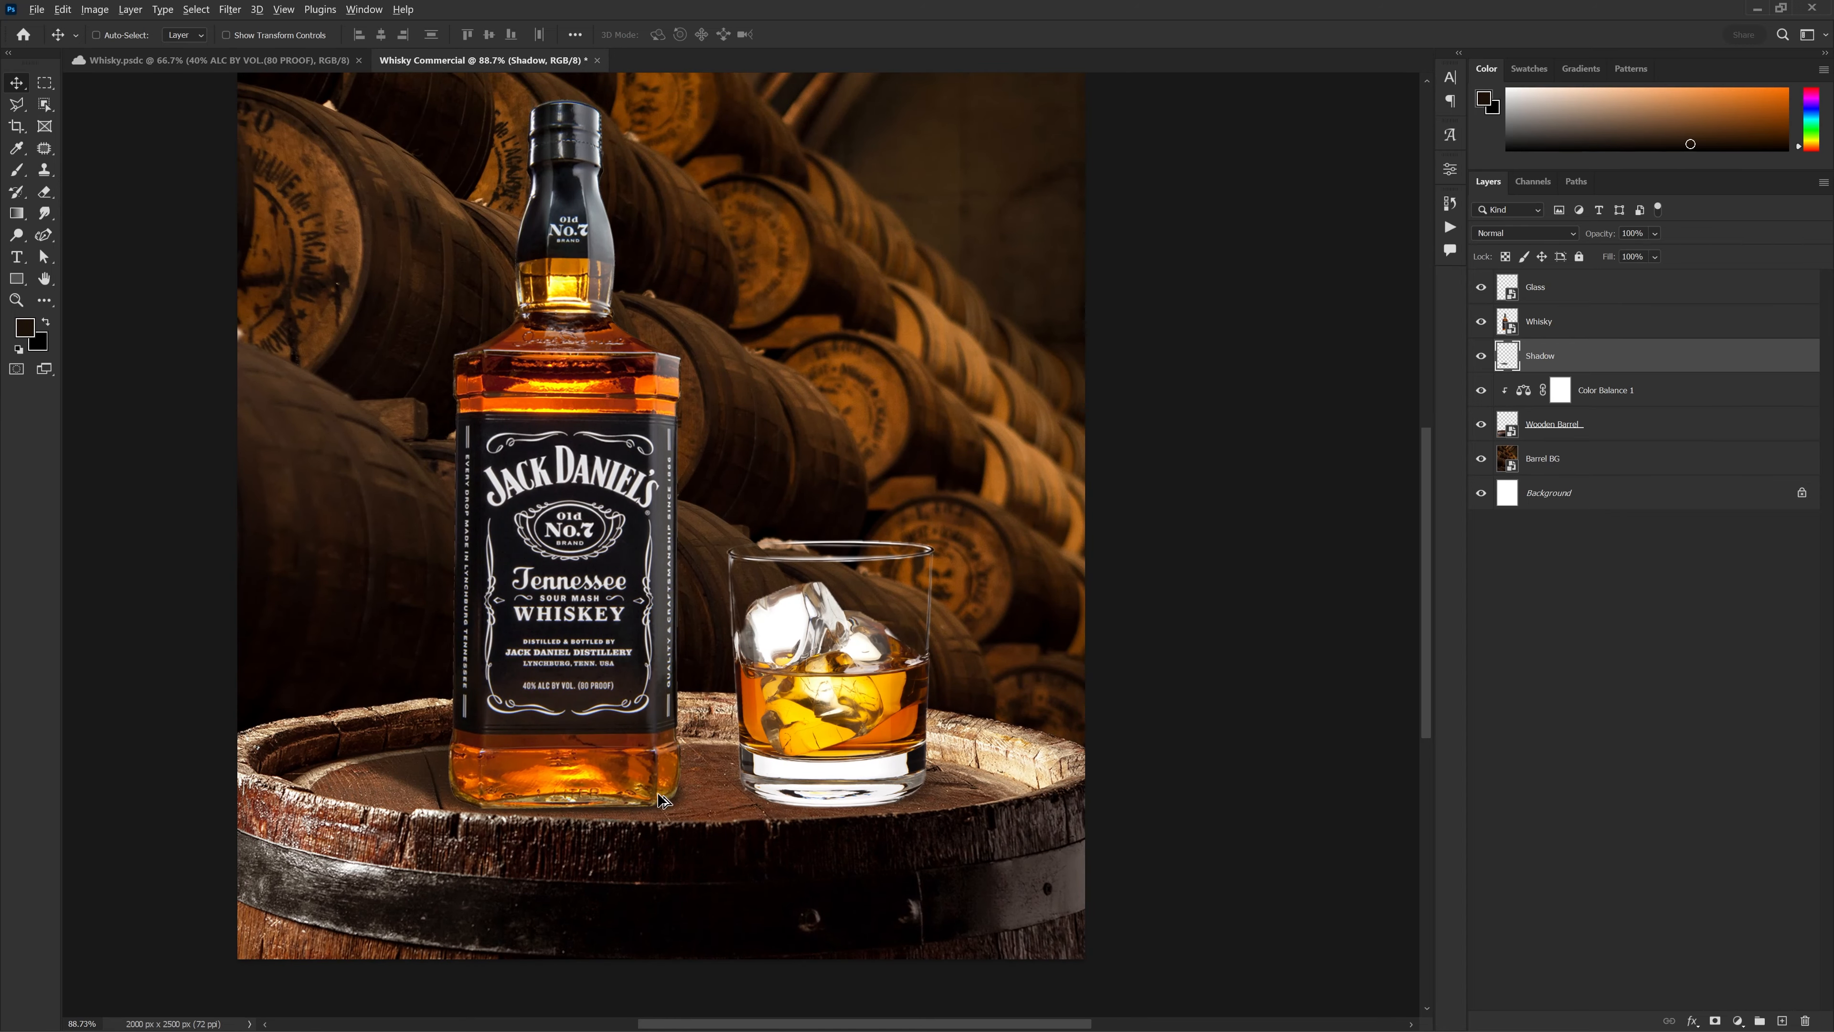
{"action": "scroll", "coordinate": [557, 770], "scroll_direction": "down", "scroll_amount": 2}
{"action": "scroll", "coordinate": [598, 726], "scroll_direction": "up", "scroll_amount": 5}
{"action": "scroll", "coordinate": [448, 640], "scroll_direction": "down", "scroll_amount": 1}
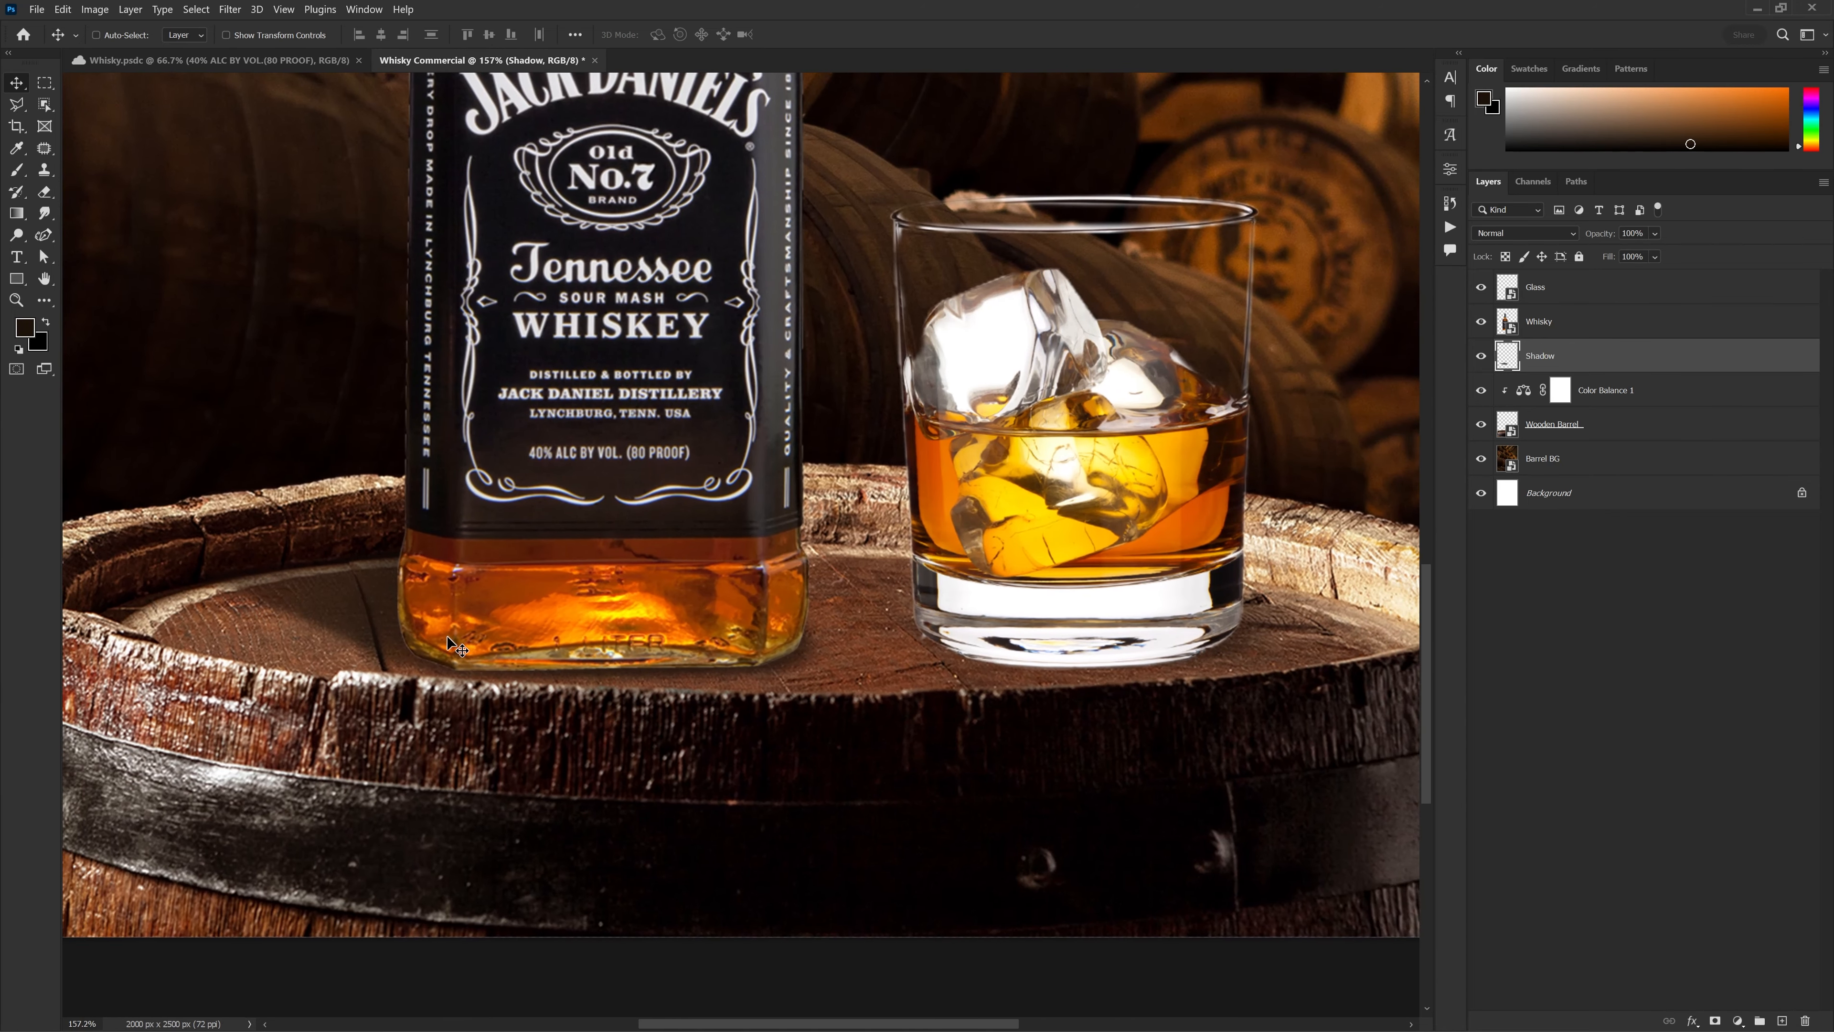
{"action": "left_click_drag", "start_coordinate": [818, 620], "coordinate": [808, 614]}
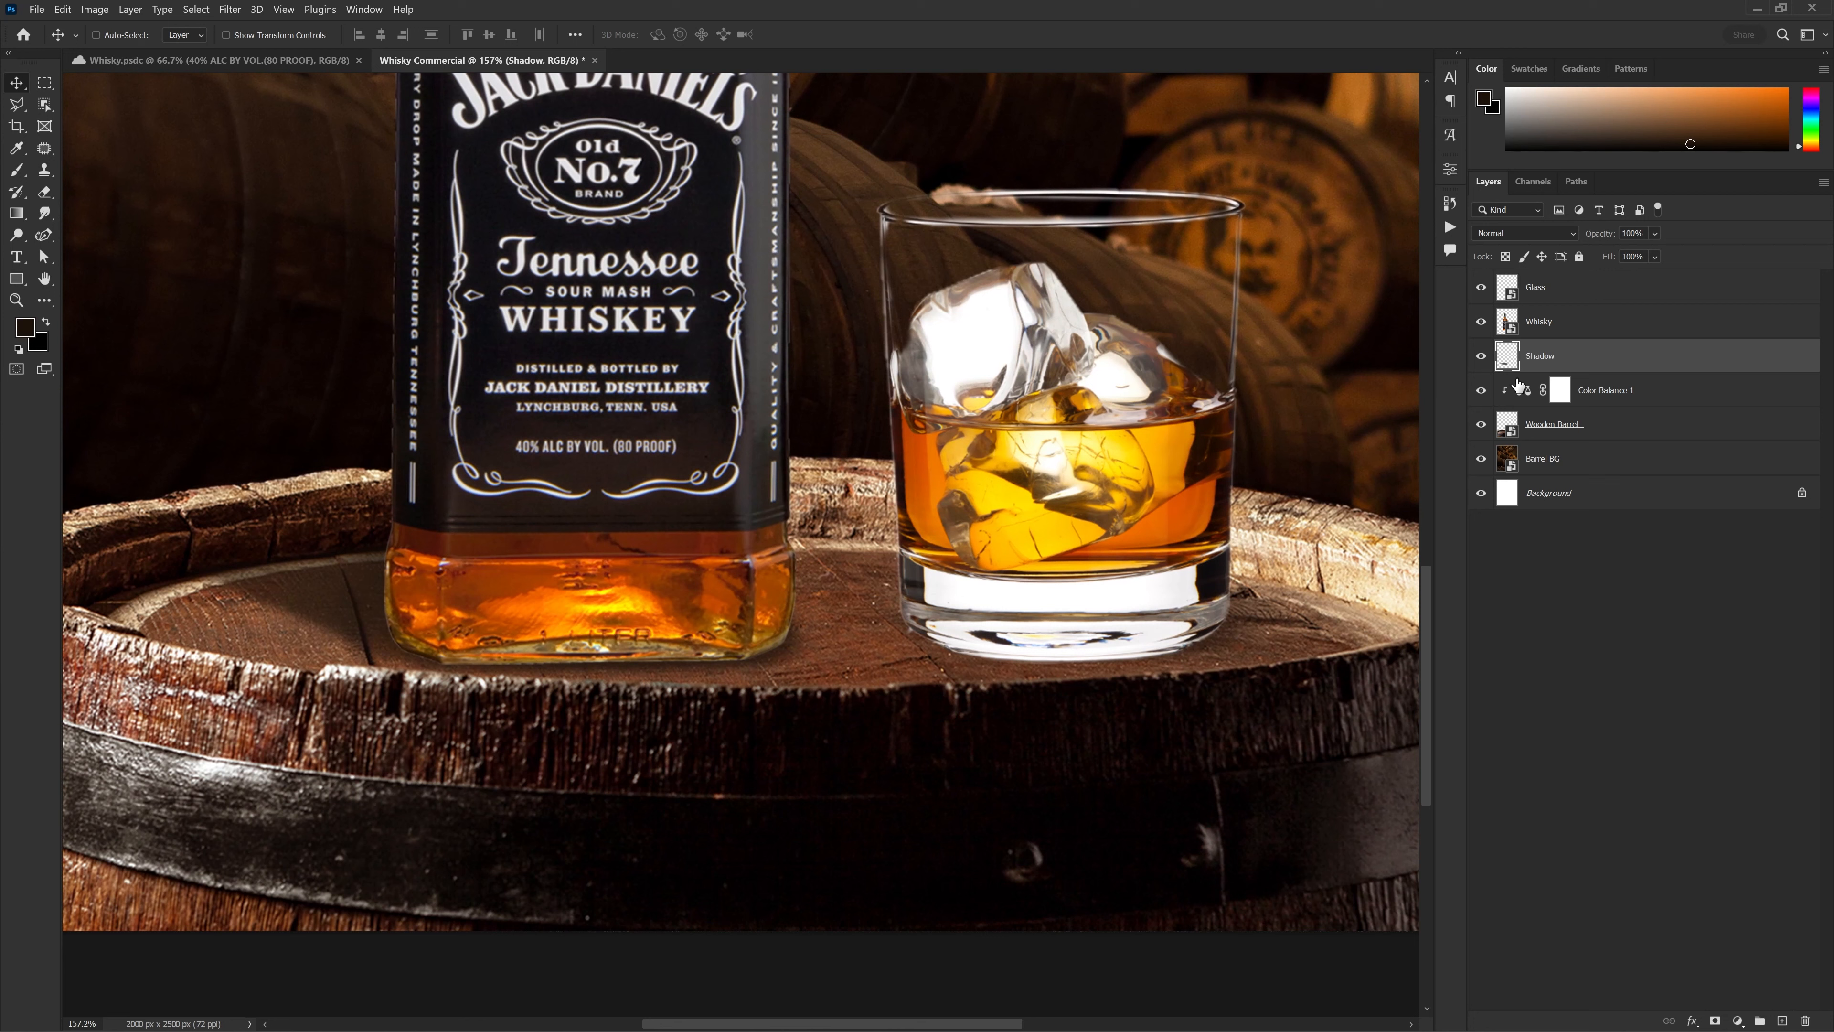
{"action": "left_click", "coordinate": [1783, 1020]}
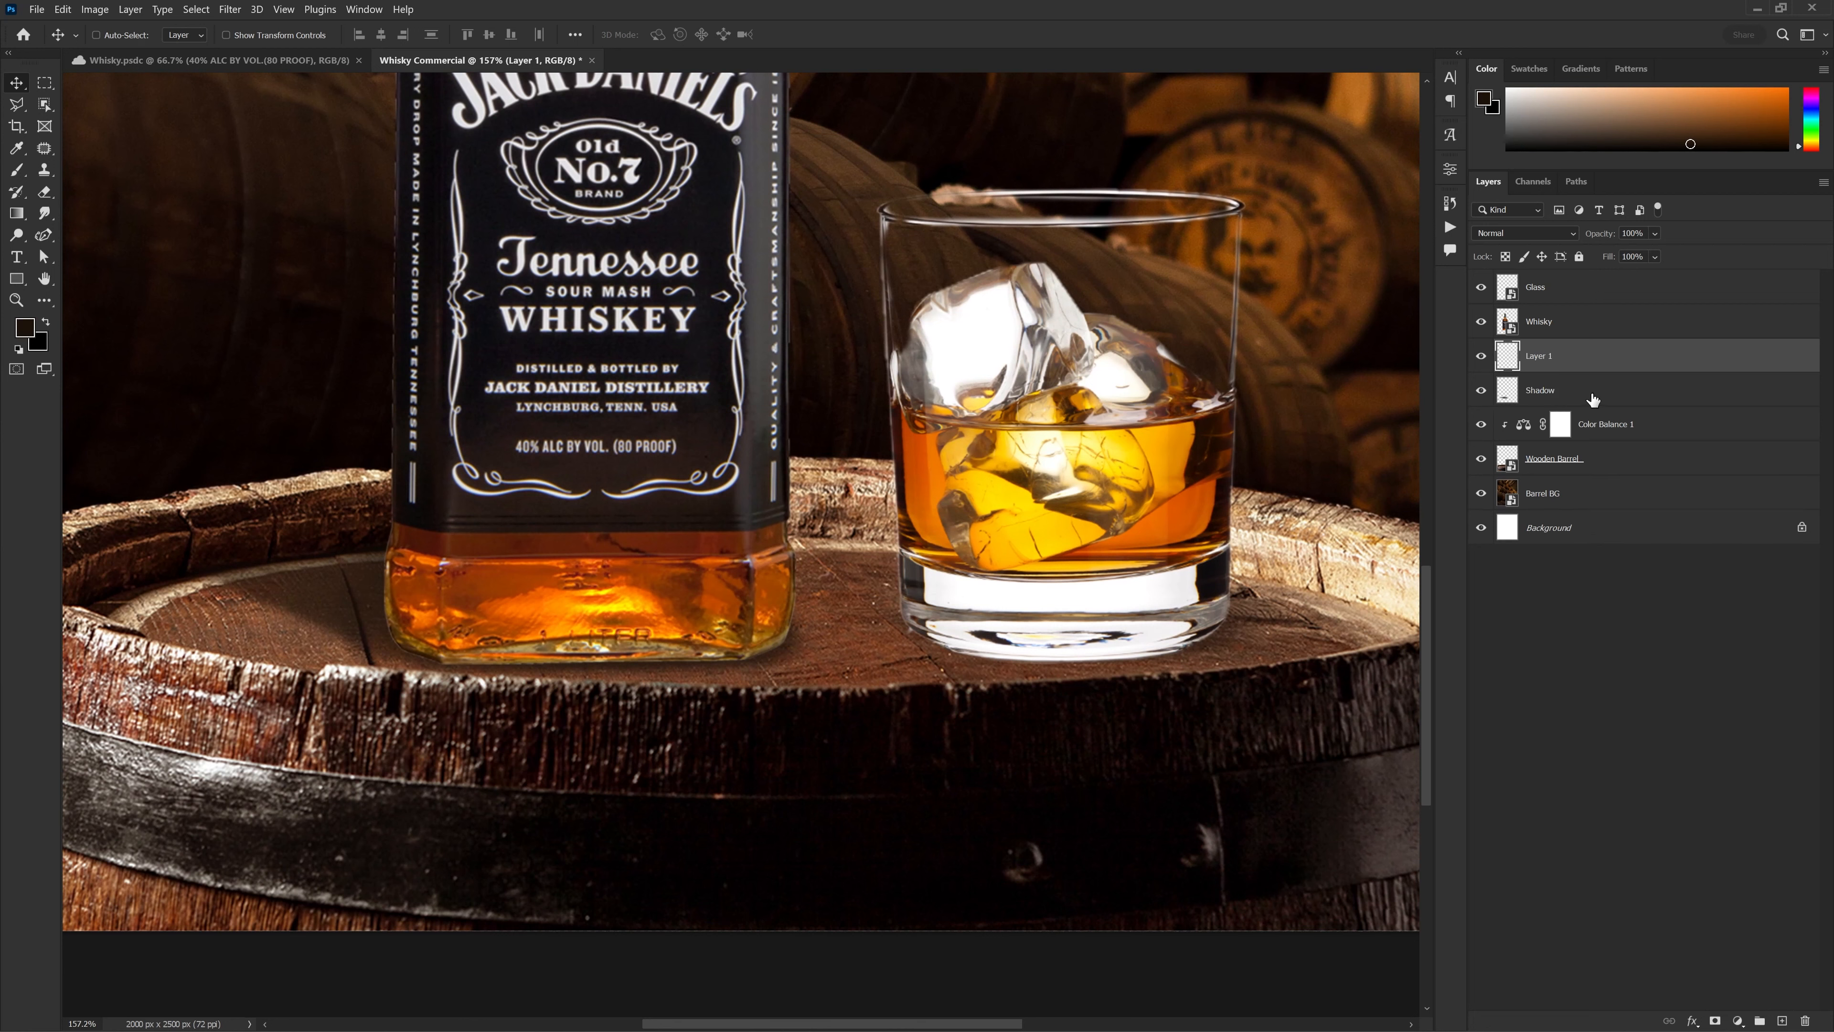
{"action": "double_click", "coordinate": [1539, 356]}
{"action": "type", "text": "Base Shadow"}
{"action": "key", "text": "Return"}
{"action": "scroll", "coordinate": [344, 327], "scroll_direction": "down", "scroll_amount": 3}
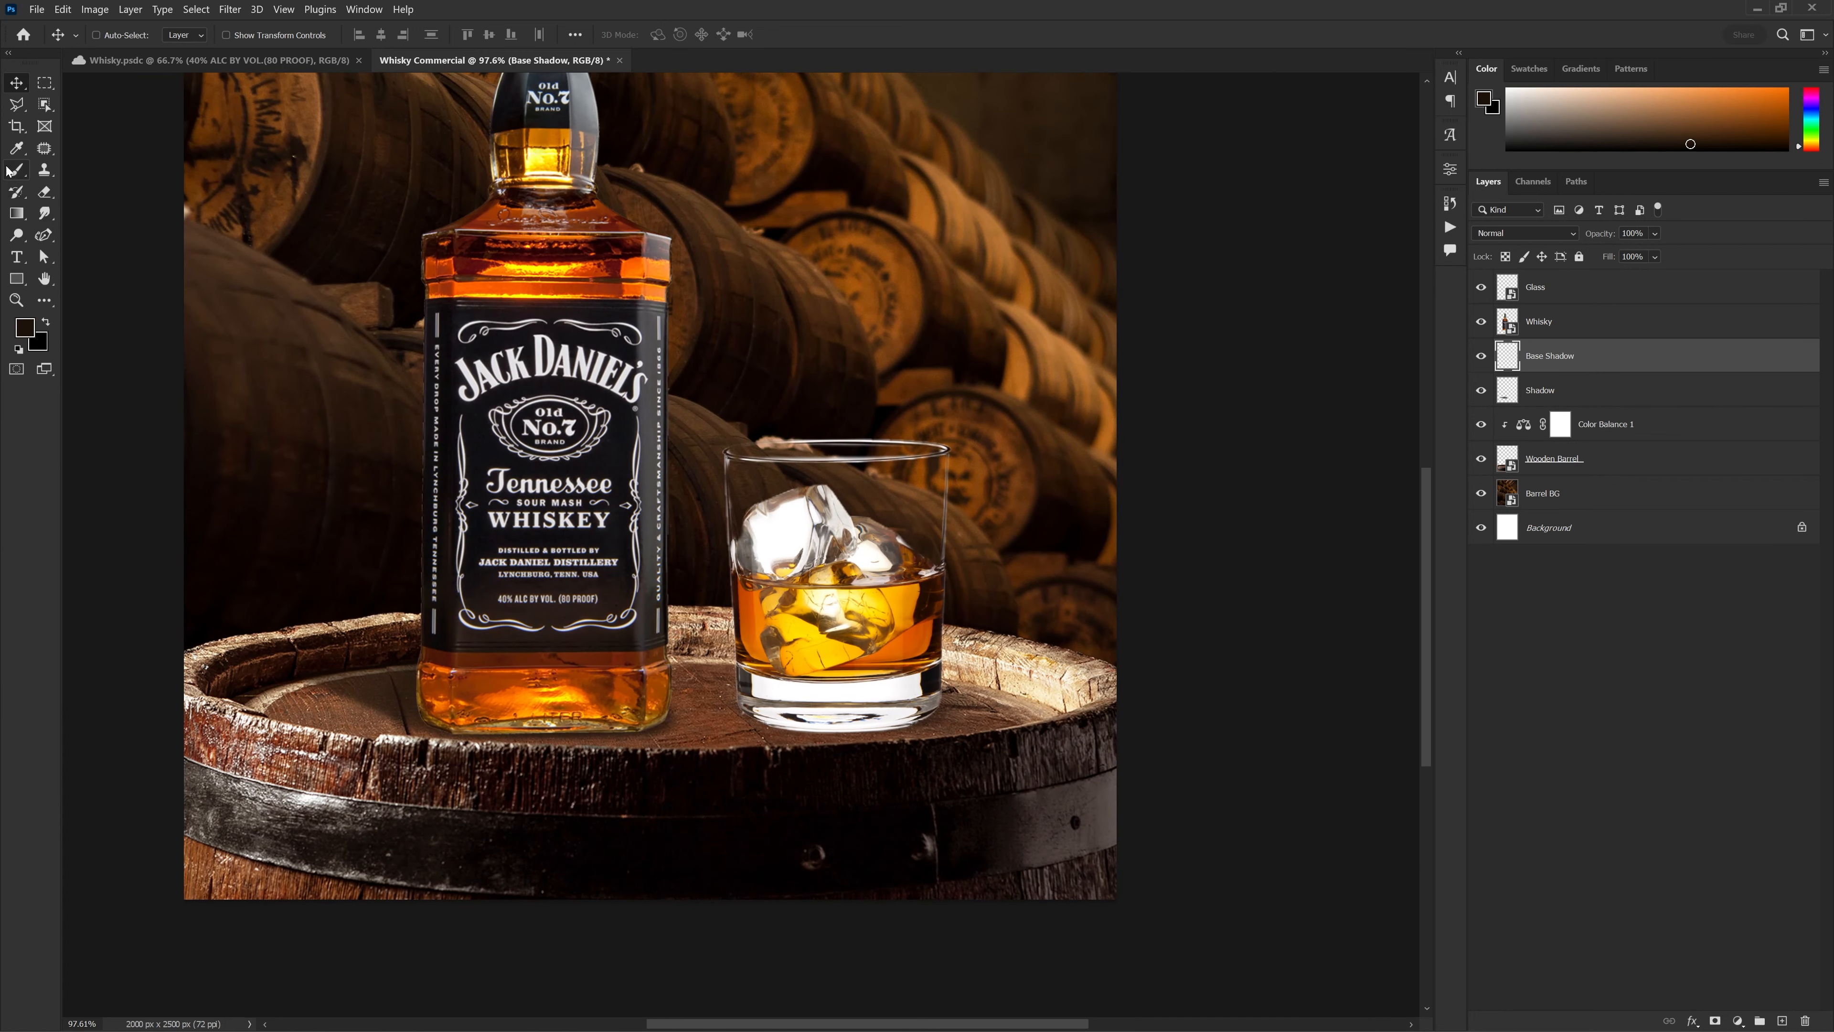
Prepare a flattened brush with 80% flow and 50% hardness, enlarge it to about the bottle's width, and sample the barrel top's colour
{"action": "left_click", "coordinate": [10, 170]}
{"action": "left_click", "coordinate": [471, 34]}
{"action": "type", "text": "80"}
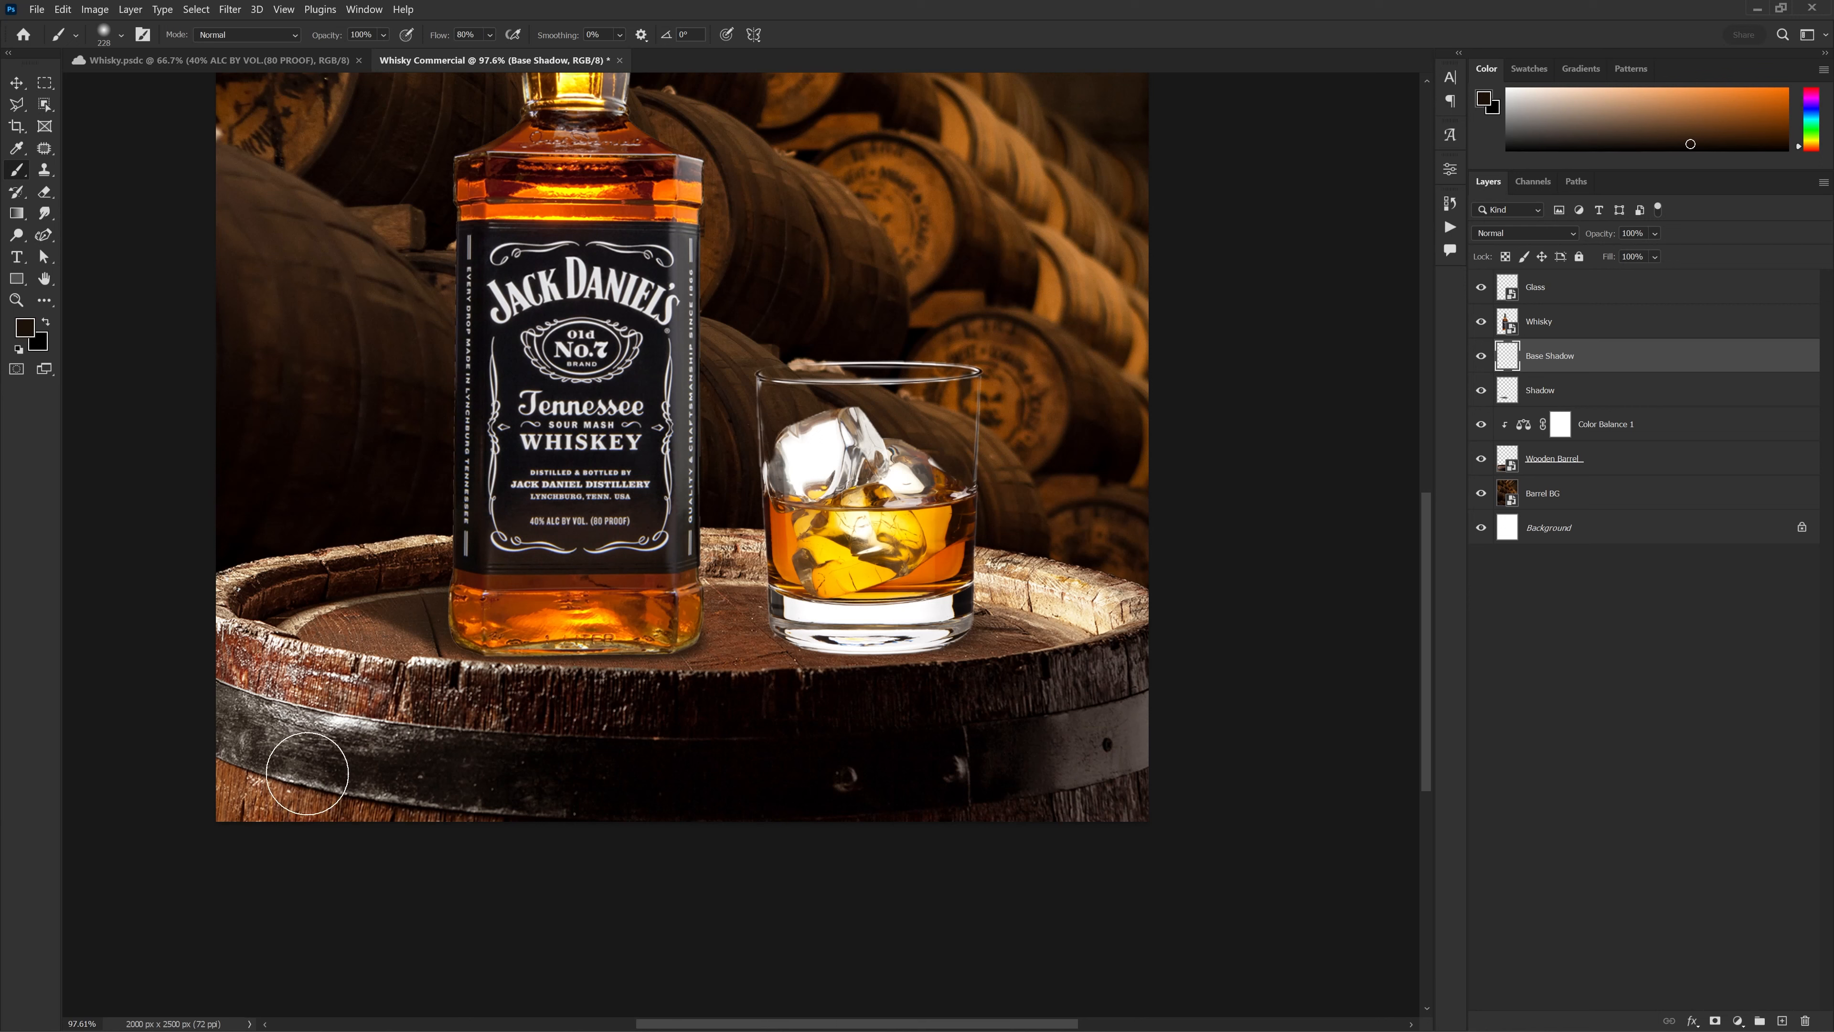
{"action": "scroll", "coordinate": [515, 715], "scroll_direction": "up", "scroll_amount": 3}
{"action": "right_click", "coordinate": [518, 551]}
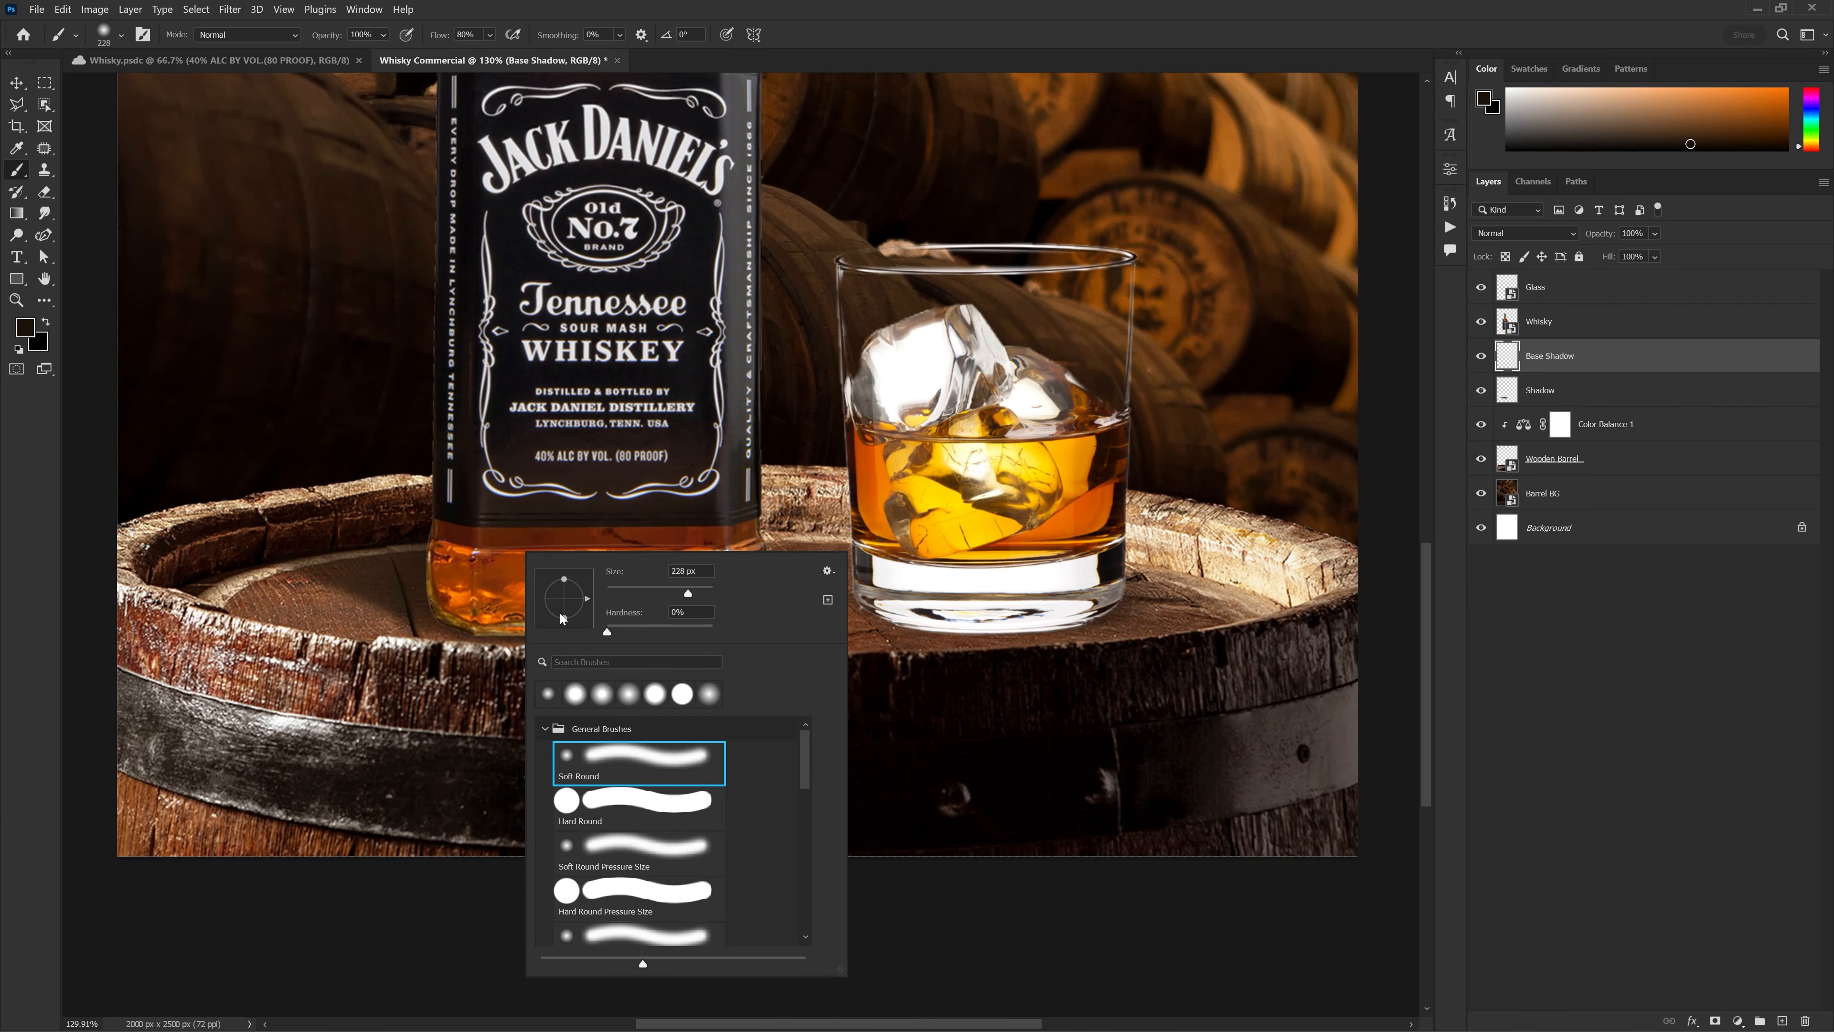
{"action": "left_click_drag", "start_coordinate": [564, 619], "coordinate": [567, 603]}
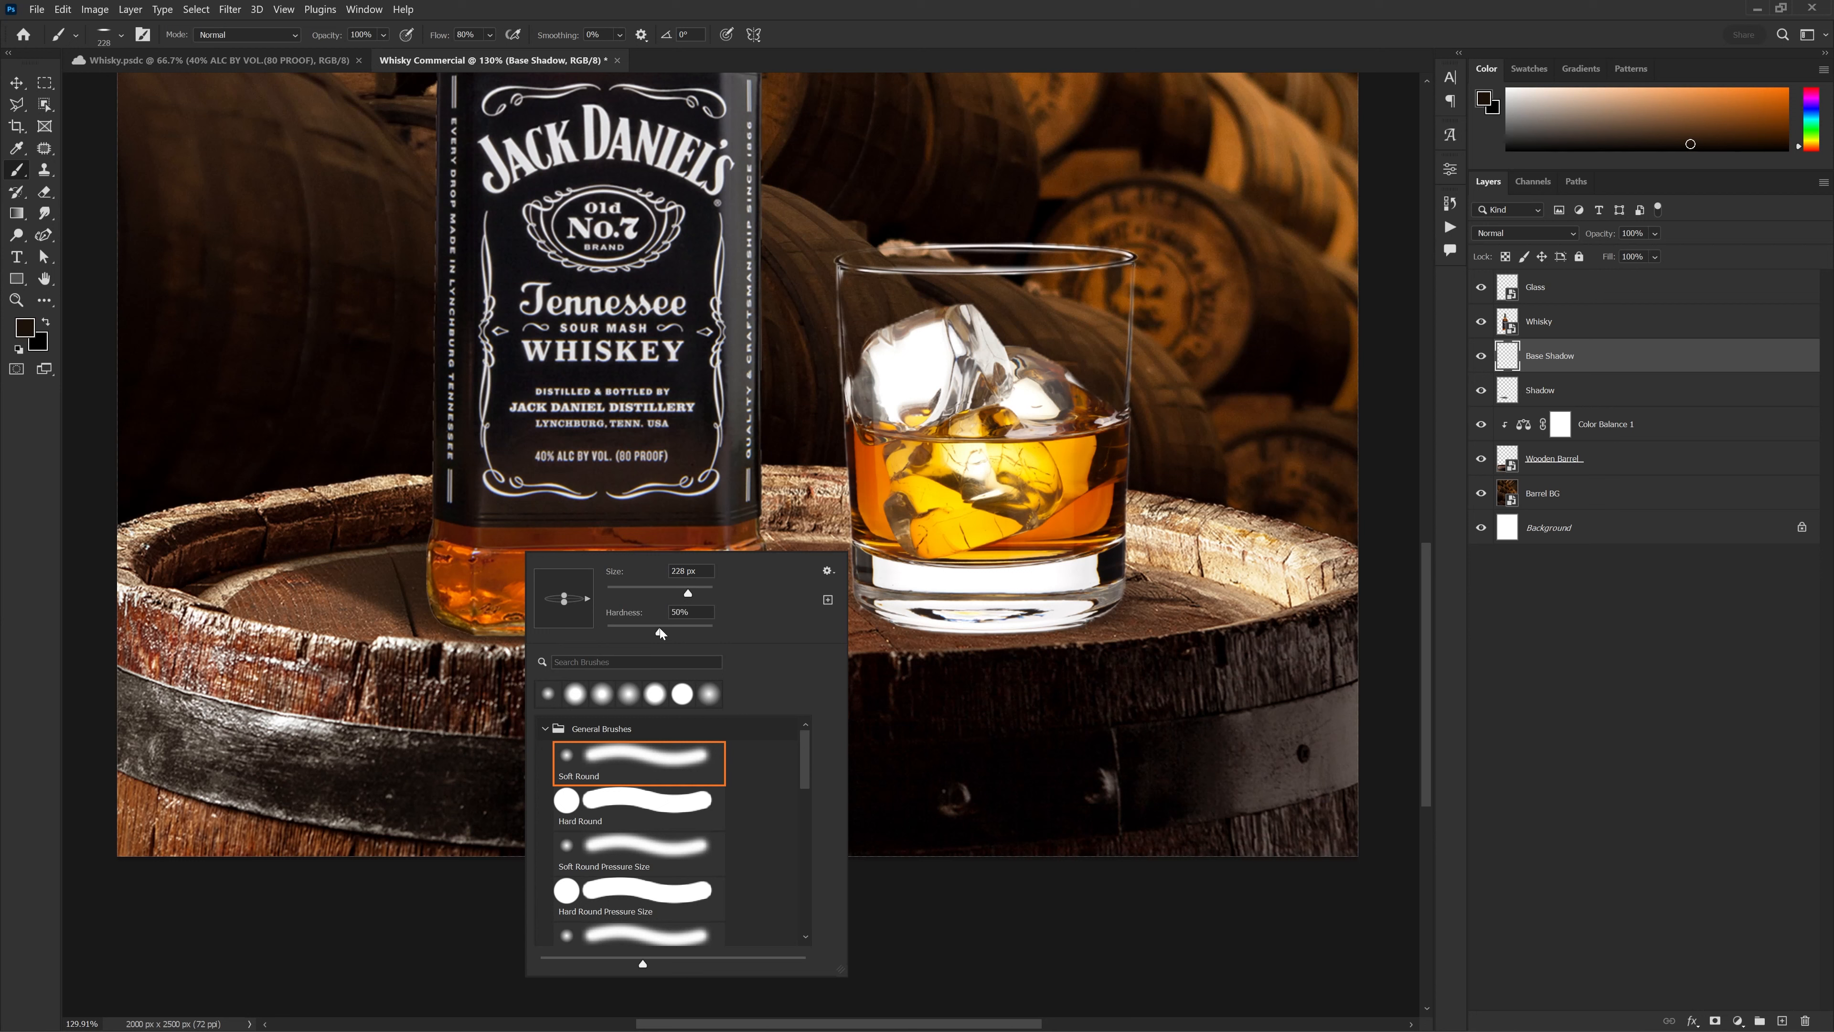
{"action": "left_click_drag", "start_coordinate": [545, 516], "coordinate": [651, 515]}
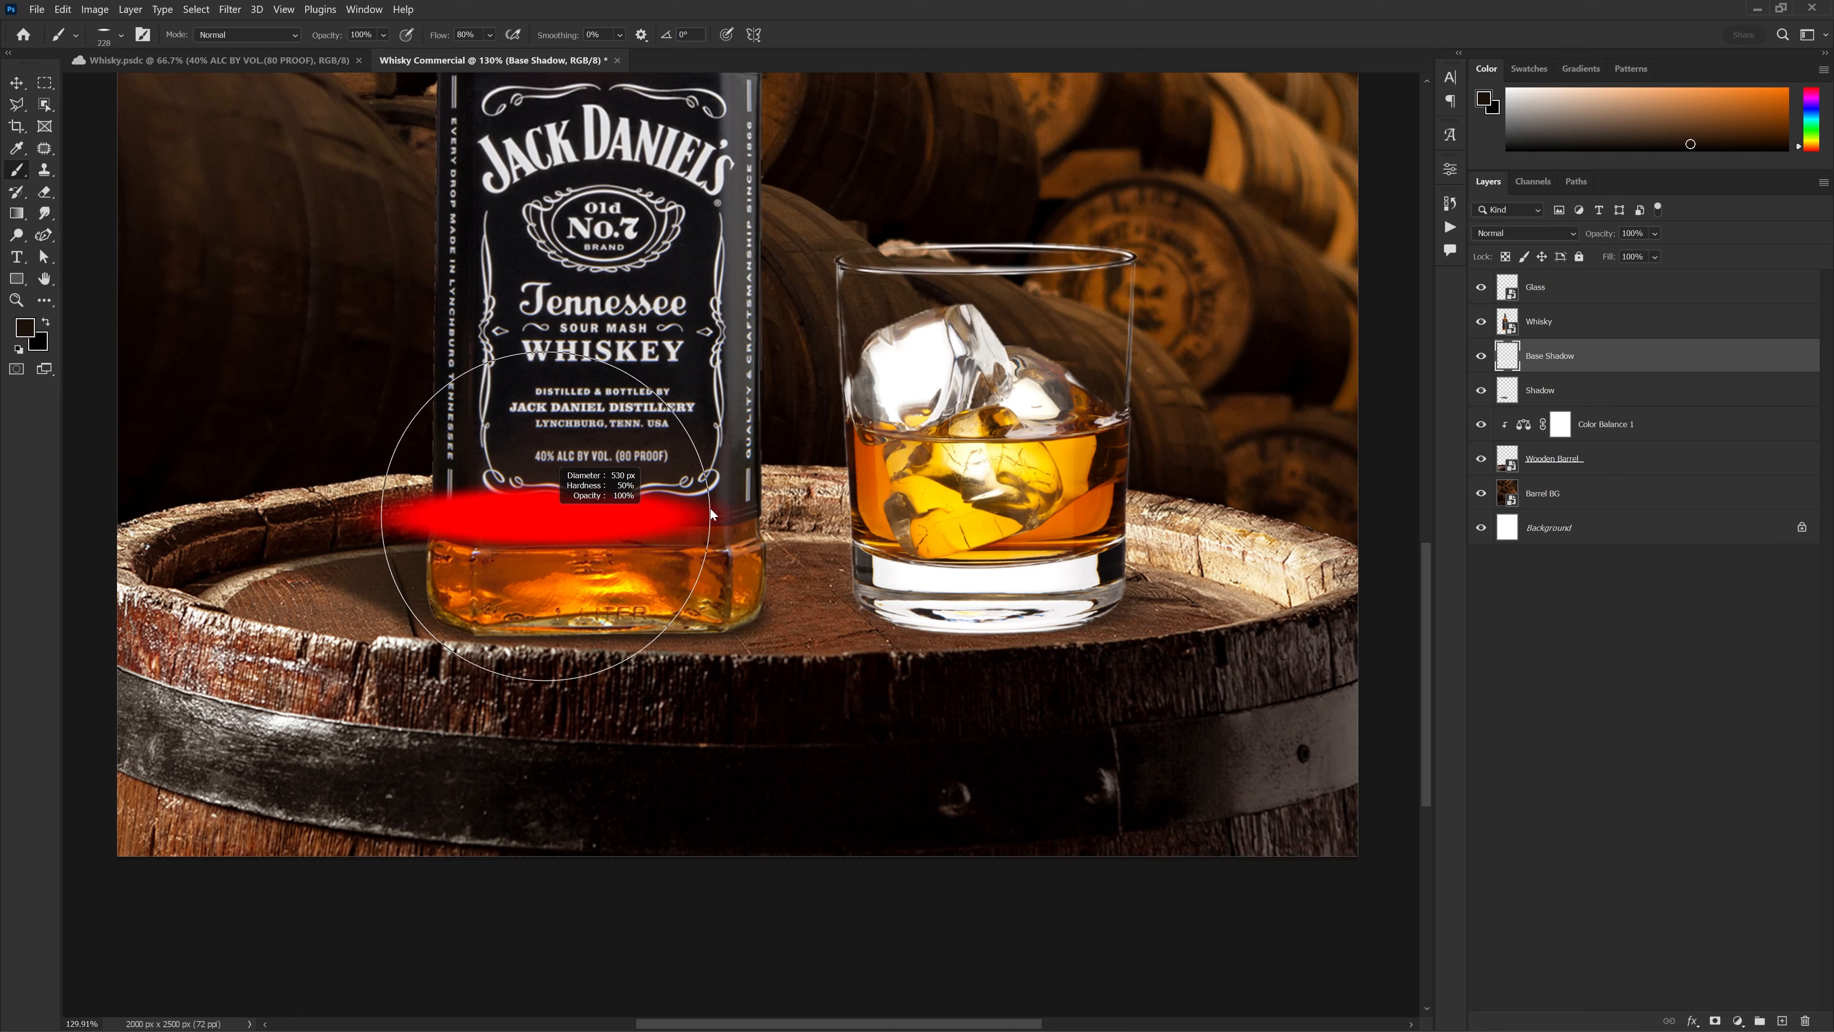
{"action": "left_click", "coordinate": [798, 630], "text": "alt"}
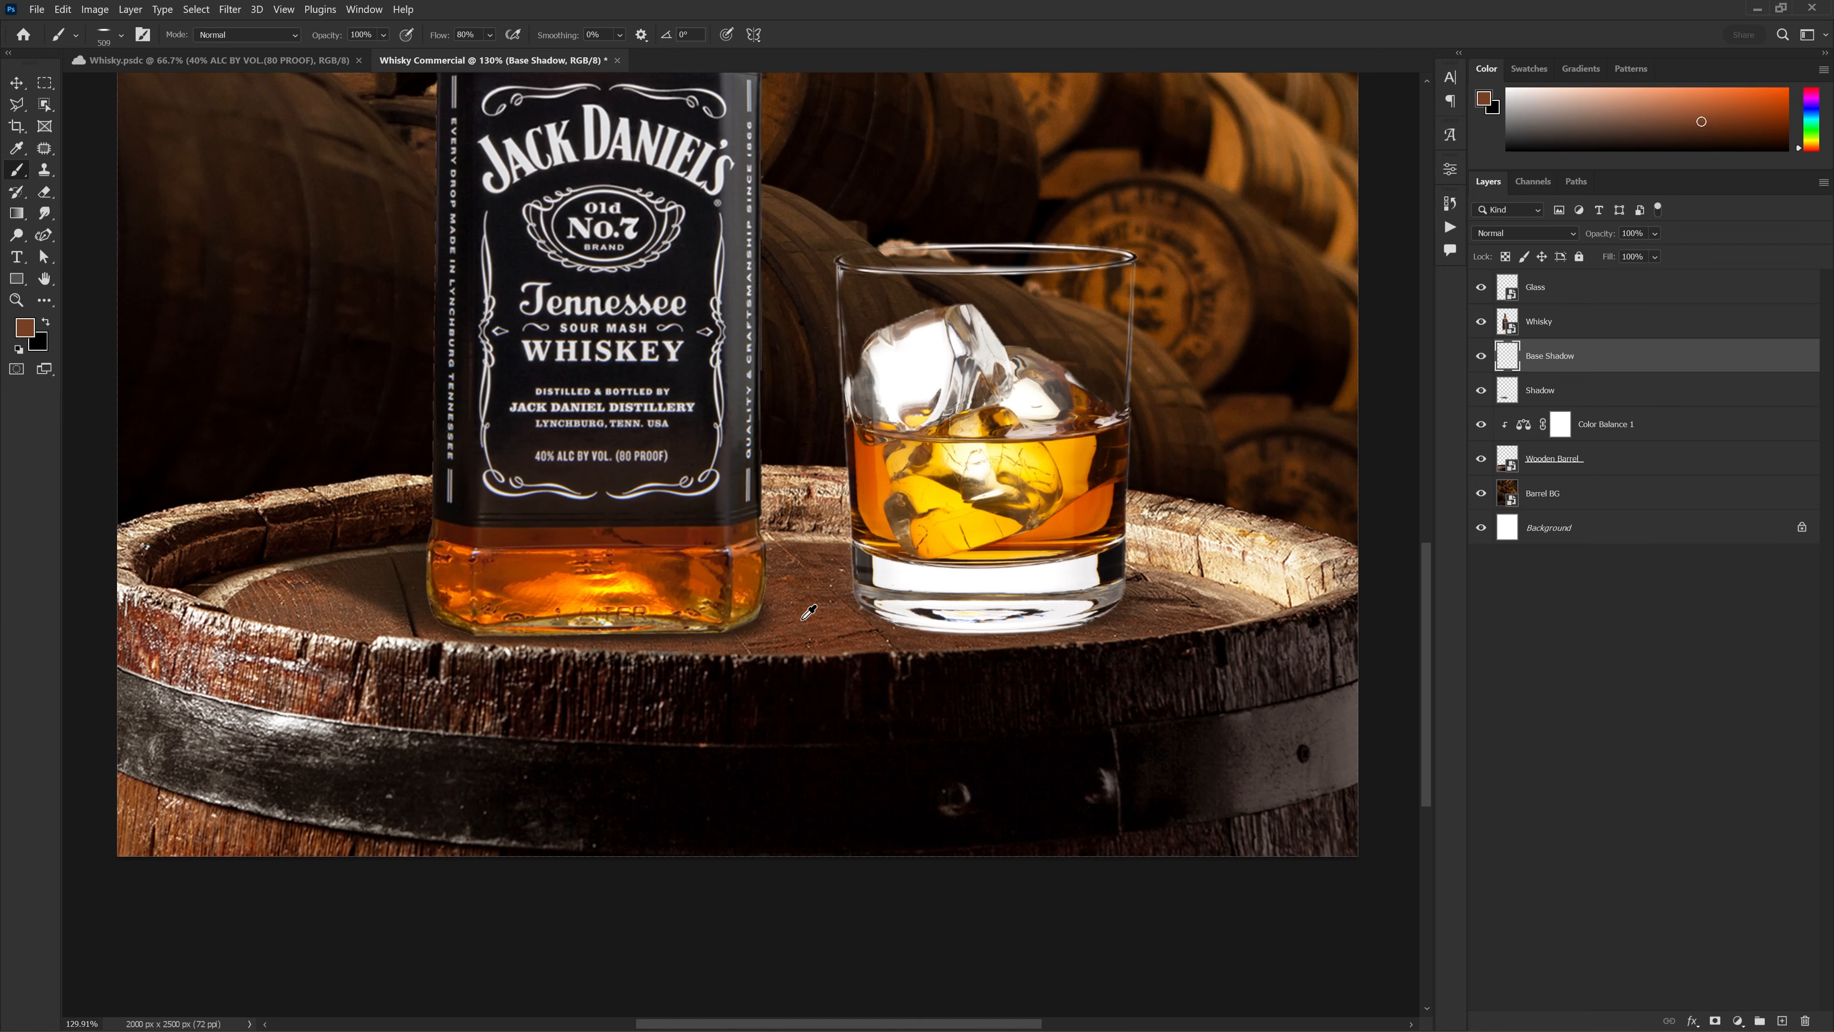
{"action": "left_click", "coordinate": [803, 619], "text": "alt"}
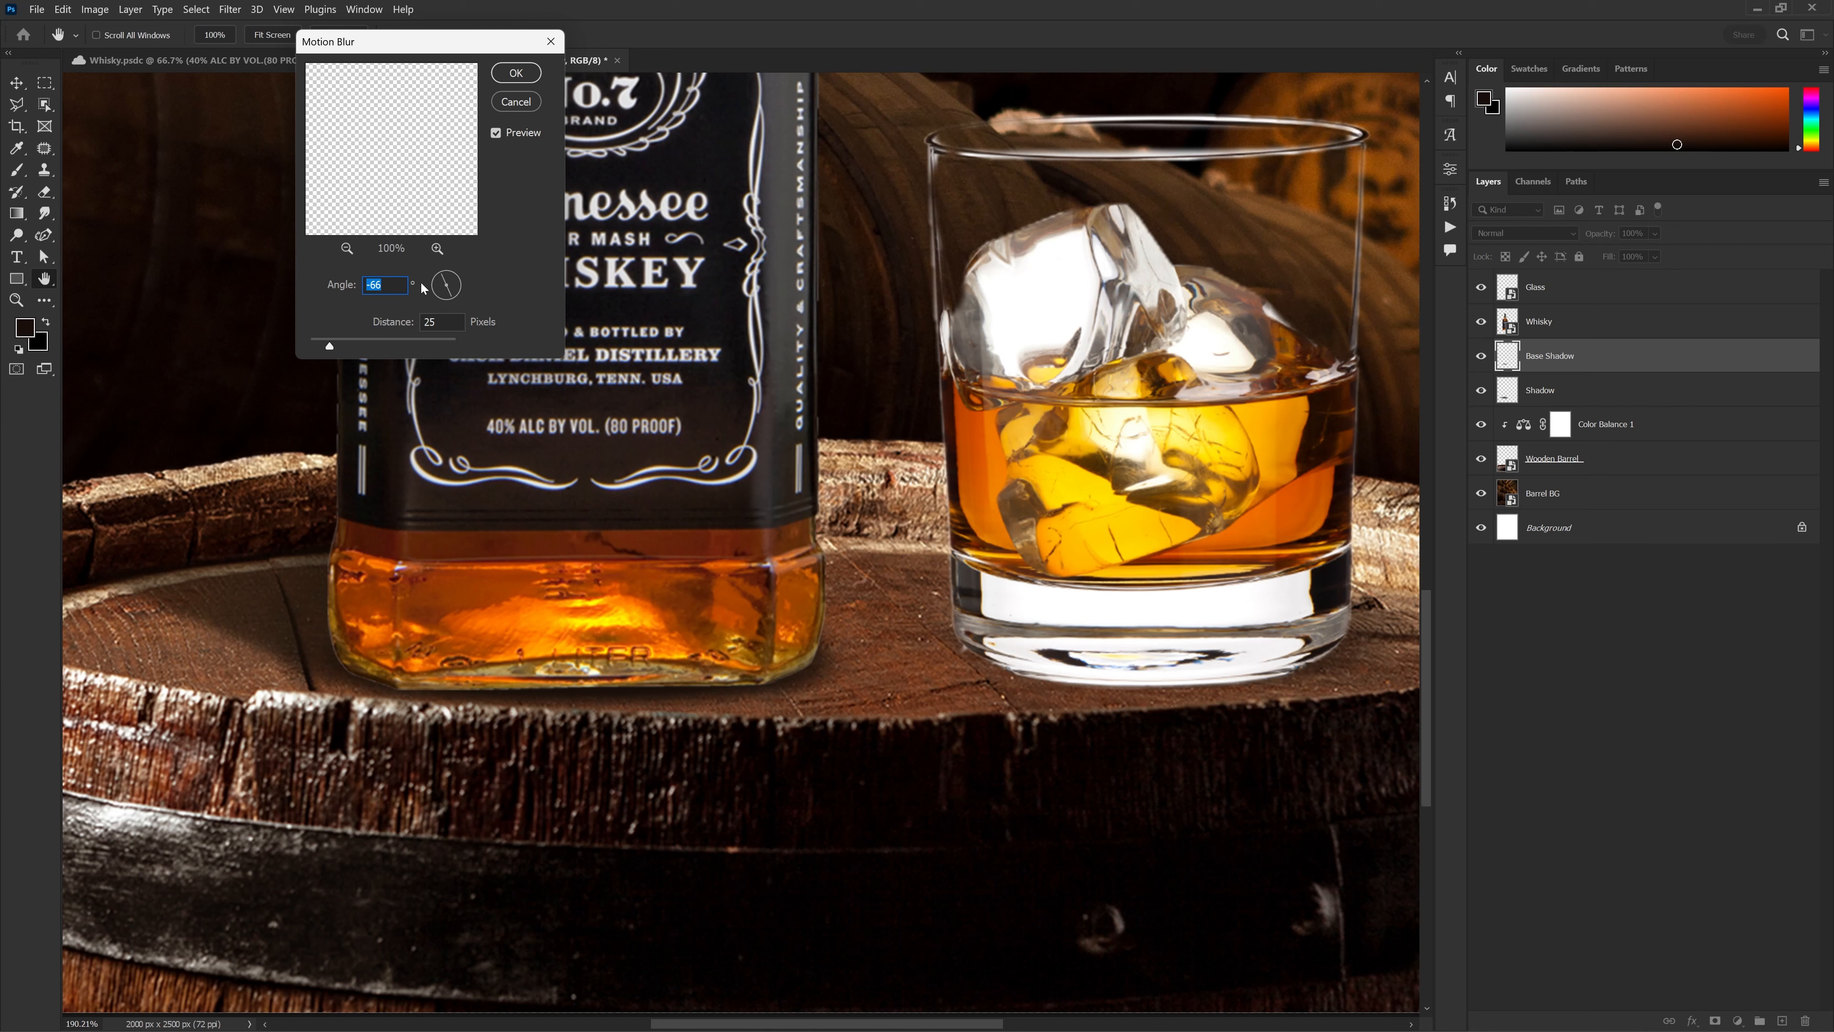
Increase the Motion Blur distance for the Base Shadow layer, and apply a Box Blur with a radius of 5 pixels
{"action": "left_click", "coordinate": [342, 346]}
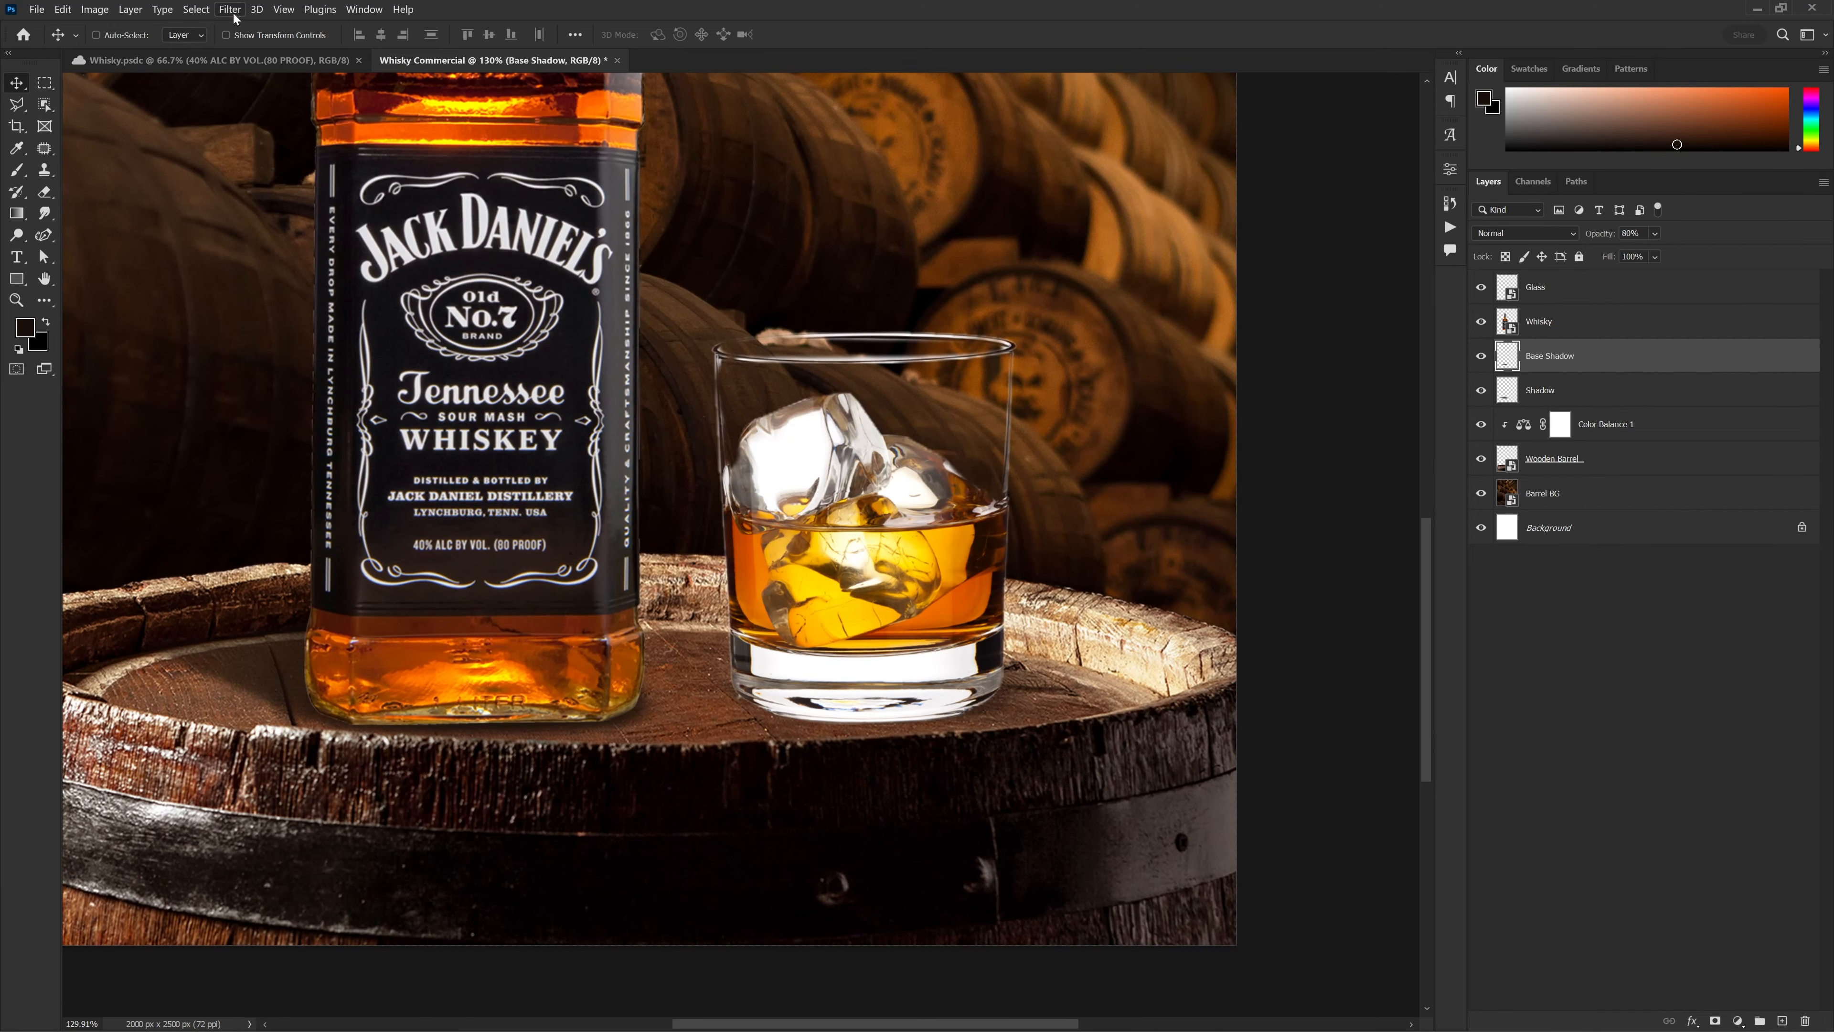
{"action": "left_click", "coordinate": [230, 10]}
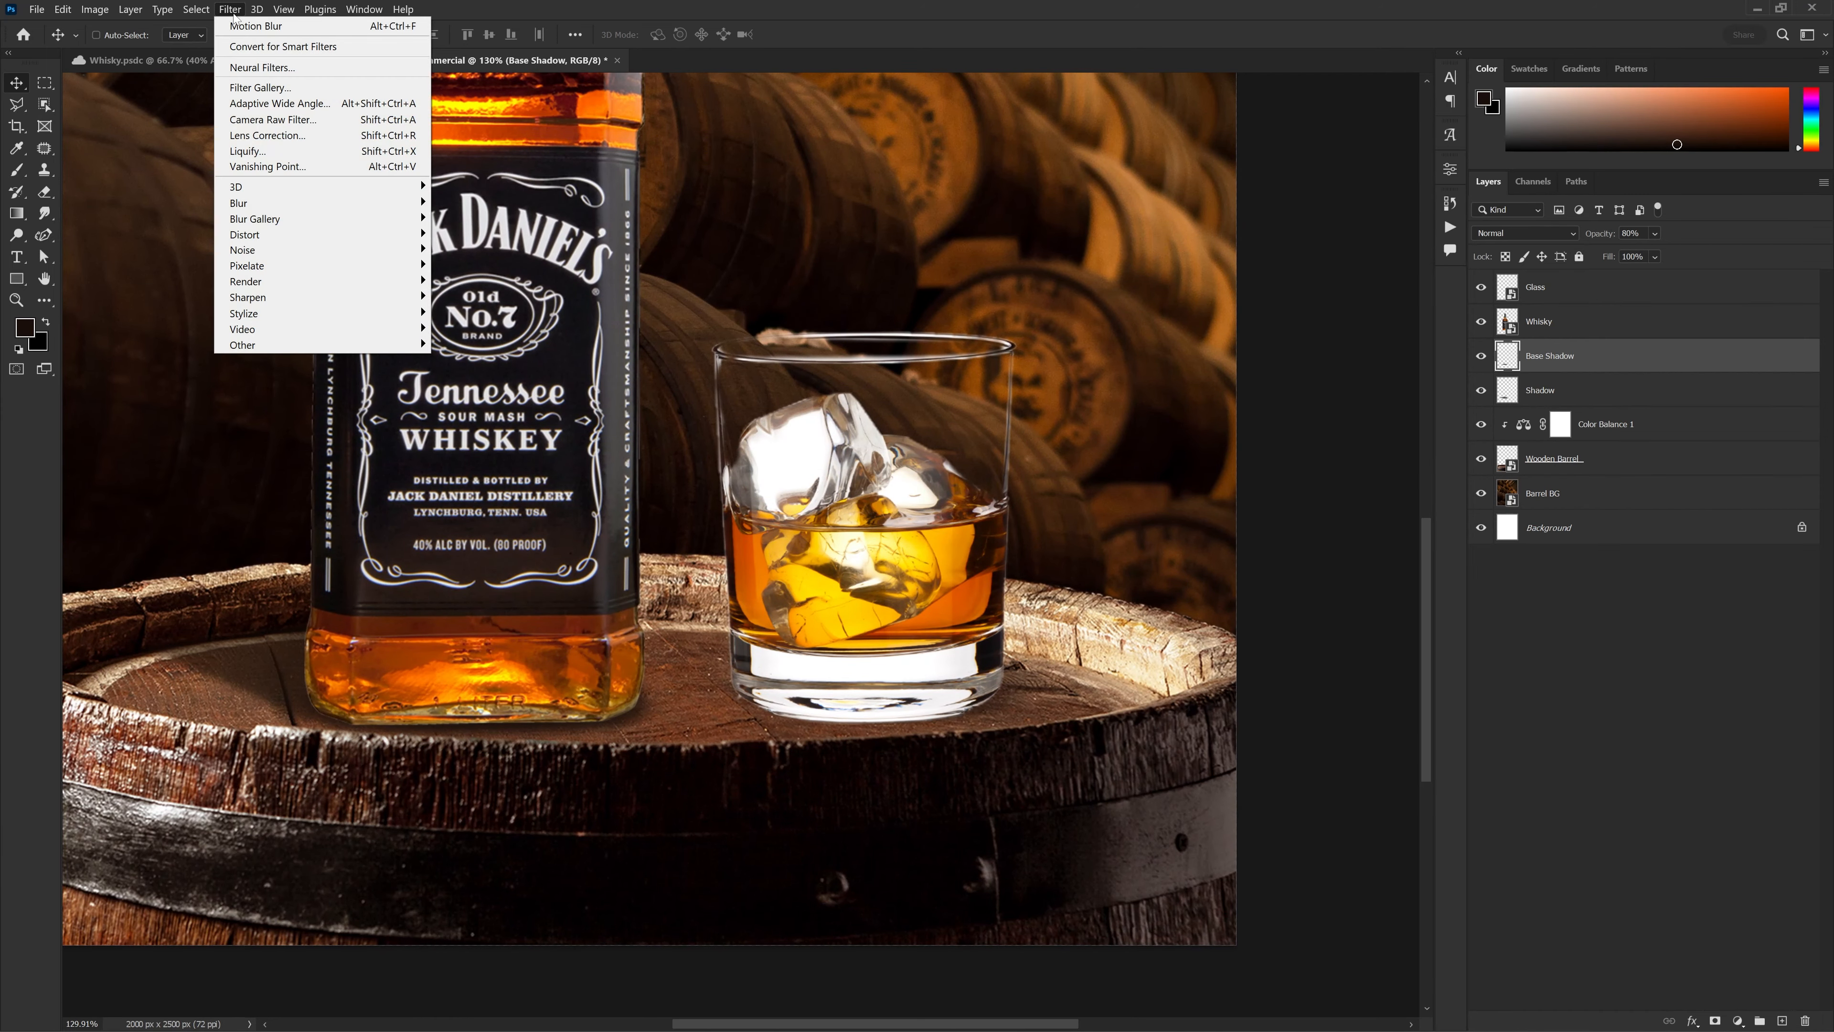
{"action": "mouse_move", "coordinate": [261, 208]}
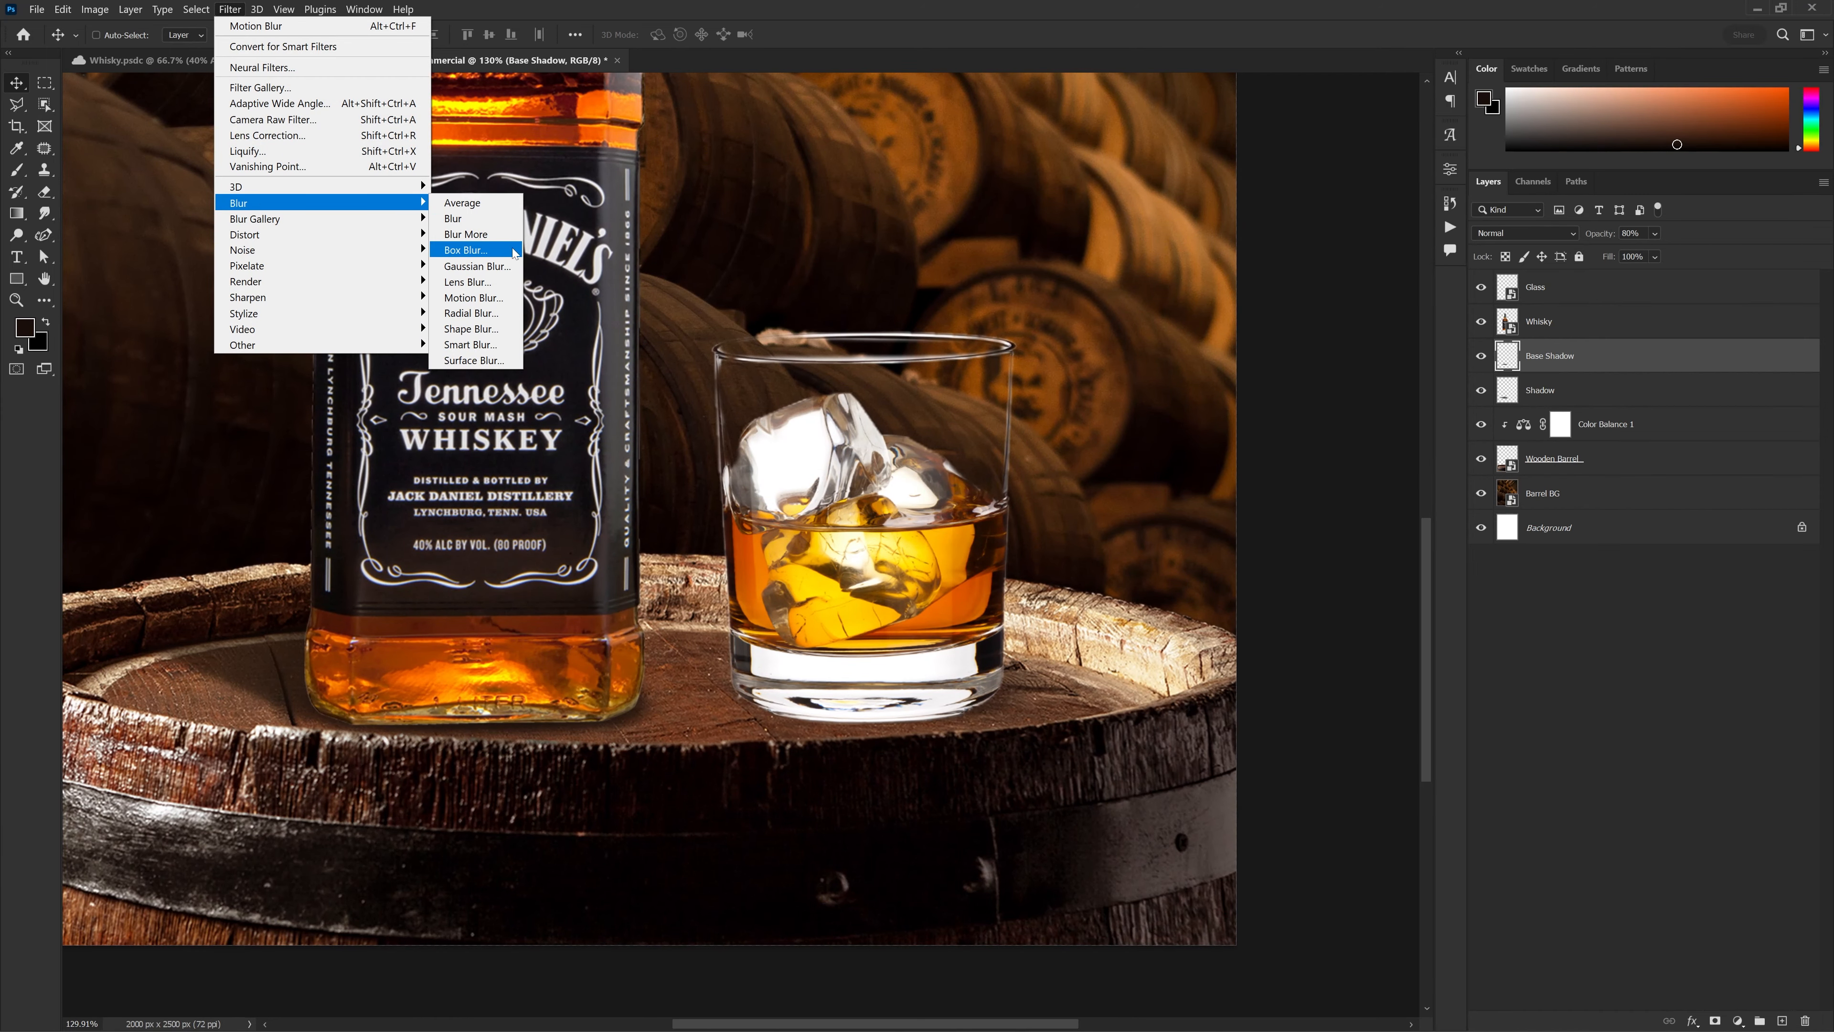
{"action": "left_click", "coordinate": [465, 250]}
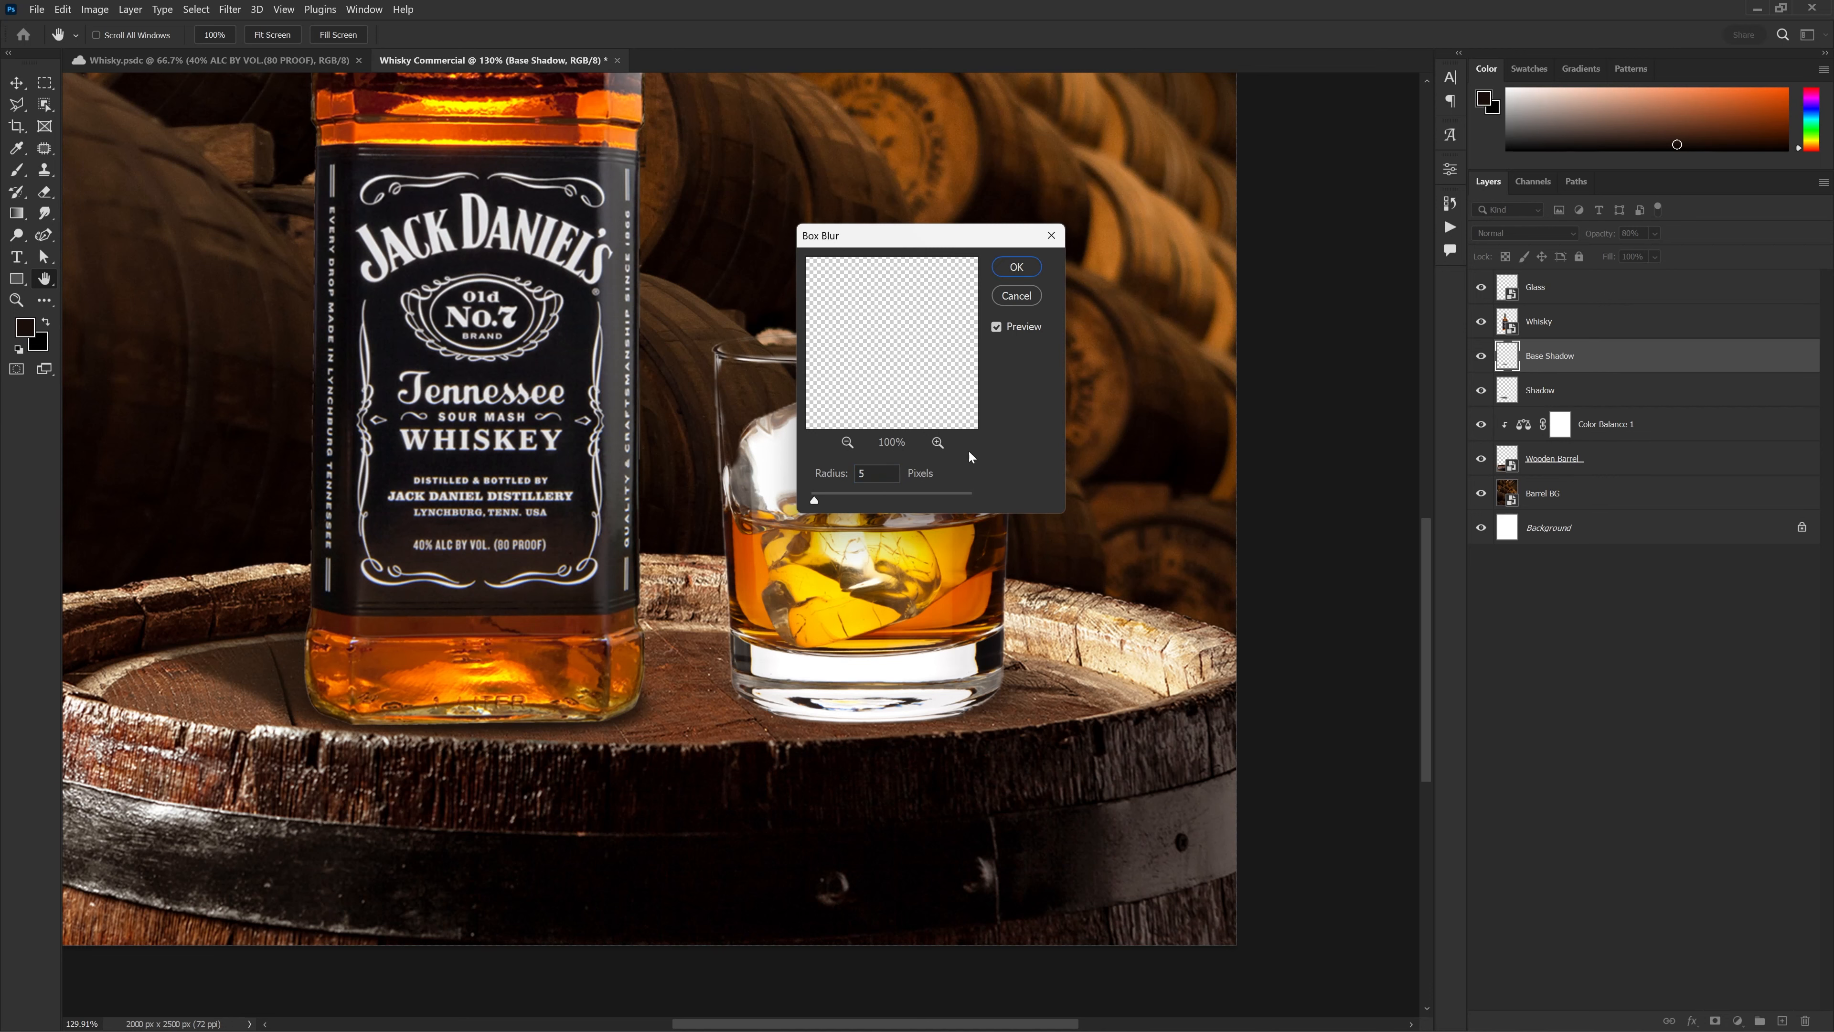
{"action": "left_click", "coordinate": [1012, 270]}
{"action": "scroll", "coordinate": [570, 737], "scroll_direction": "down", "scroll_amount": 7}
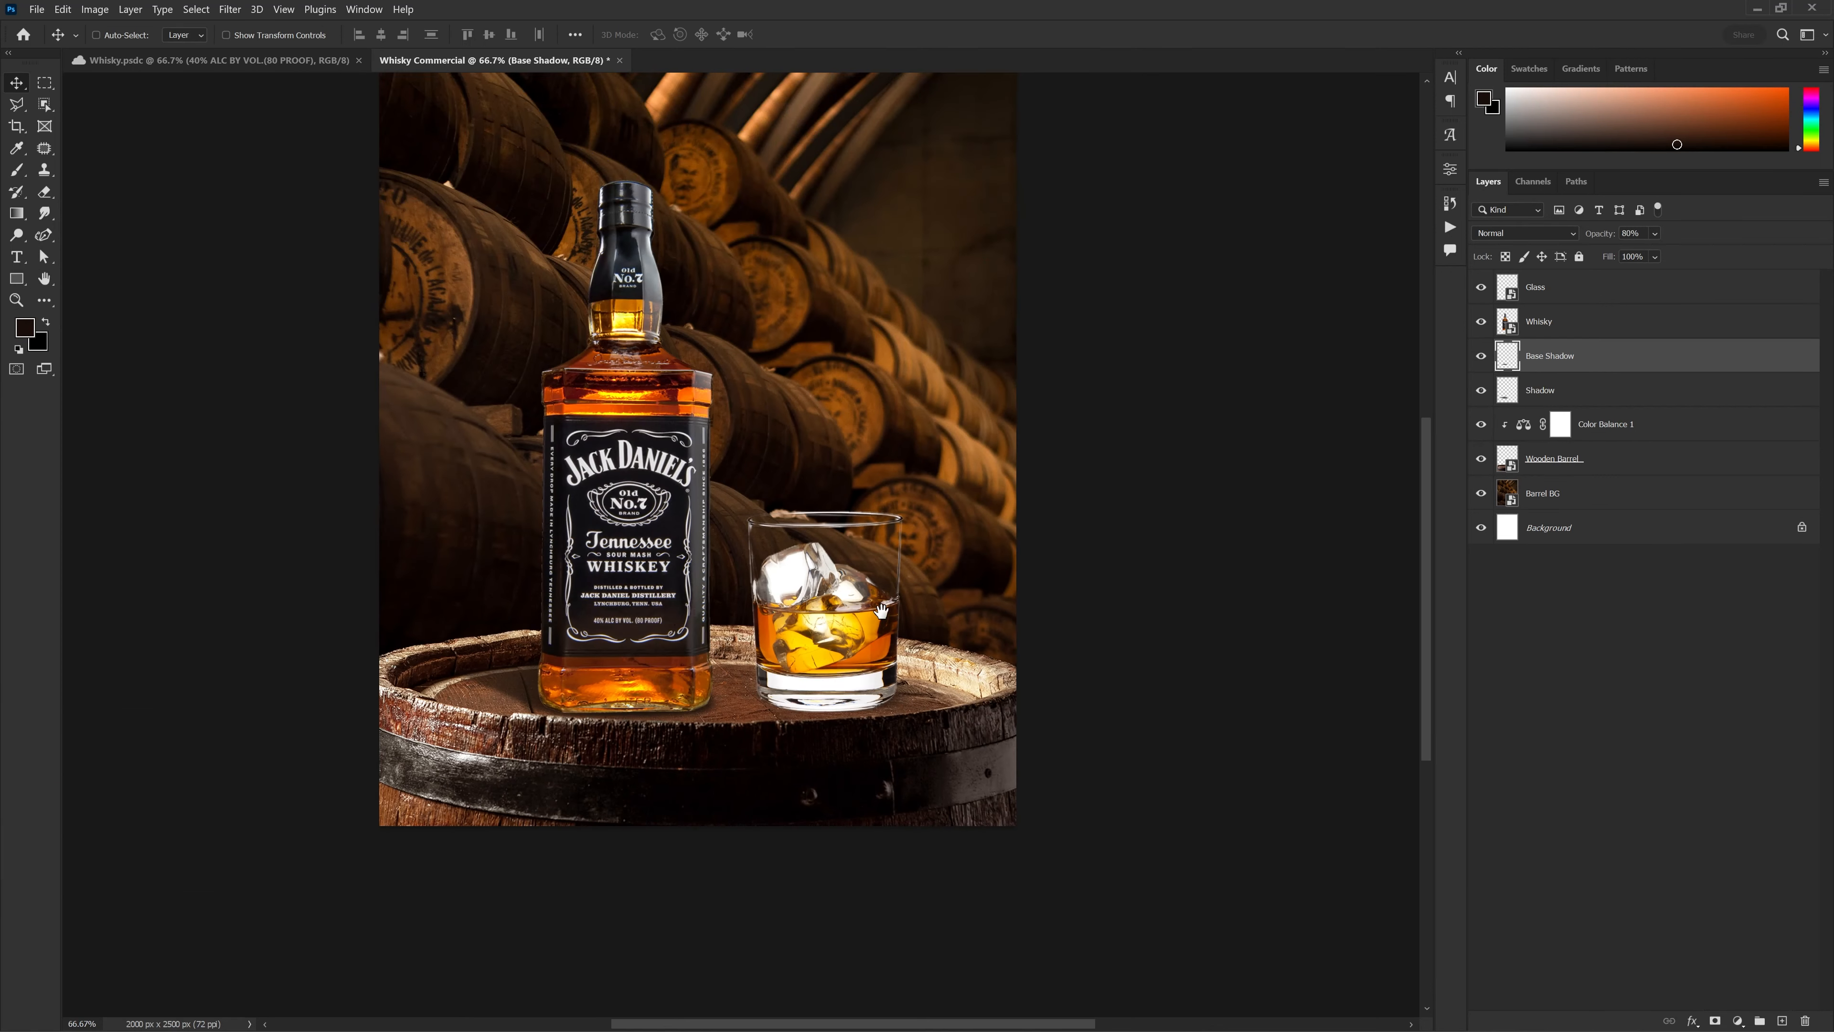
Add an Inner Glow effect to the Whisky layer and give it a very dark brown based on the bottle's amber base colour
{"action": "scroll", "coordinate": [694, 724], "scroll_direction": "up", "scroll_amount": 2}
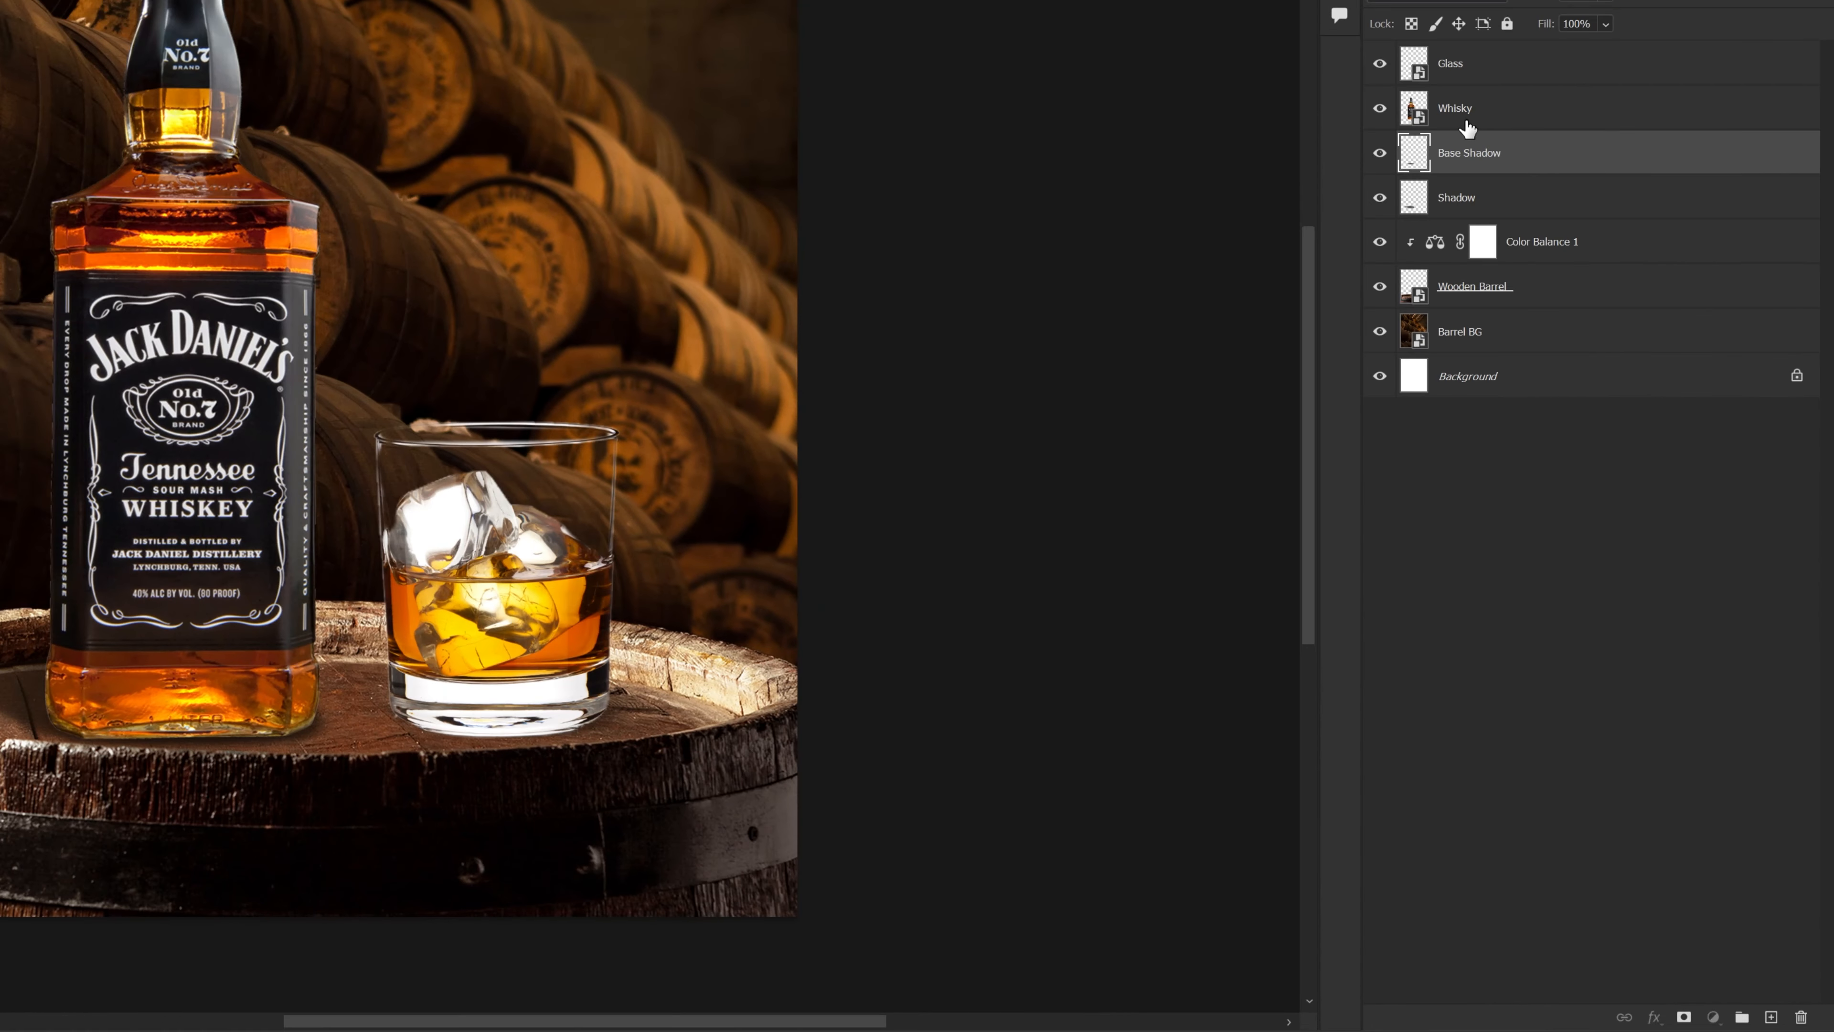
{"action": "left_click", "coordinate": [1556, 327]}
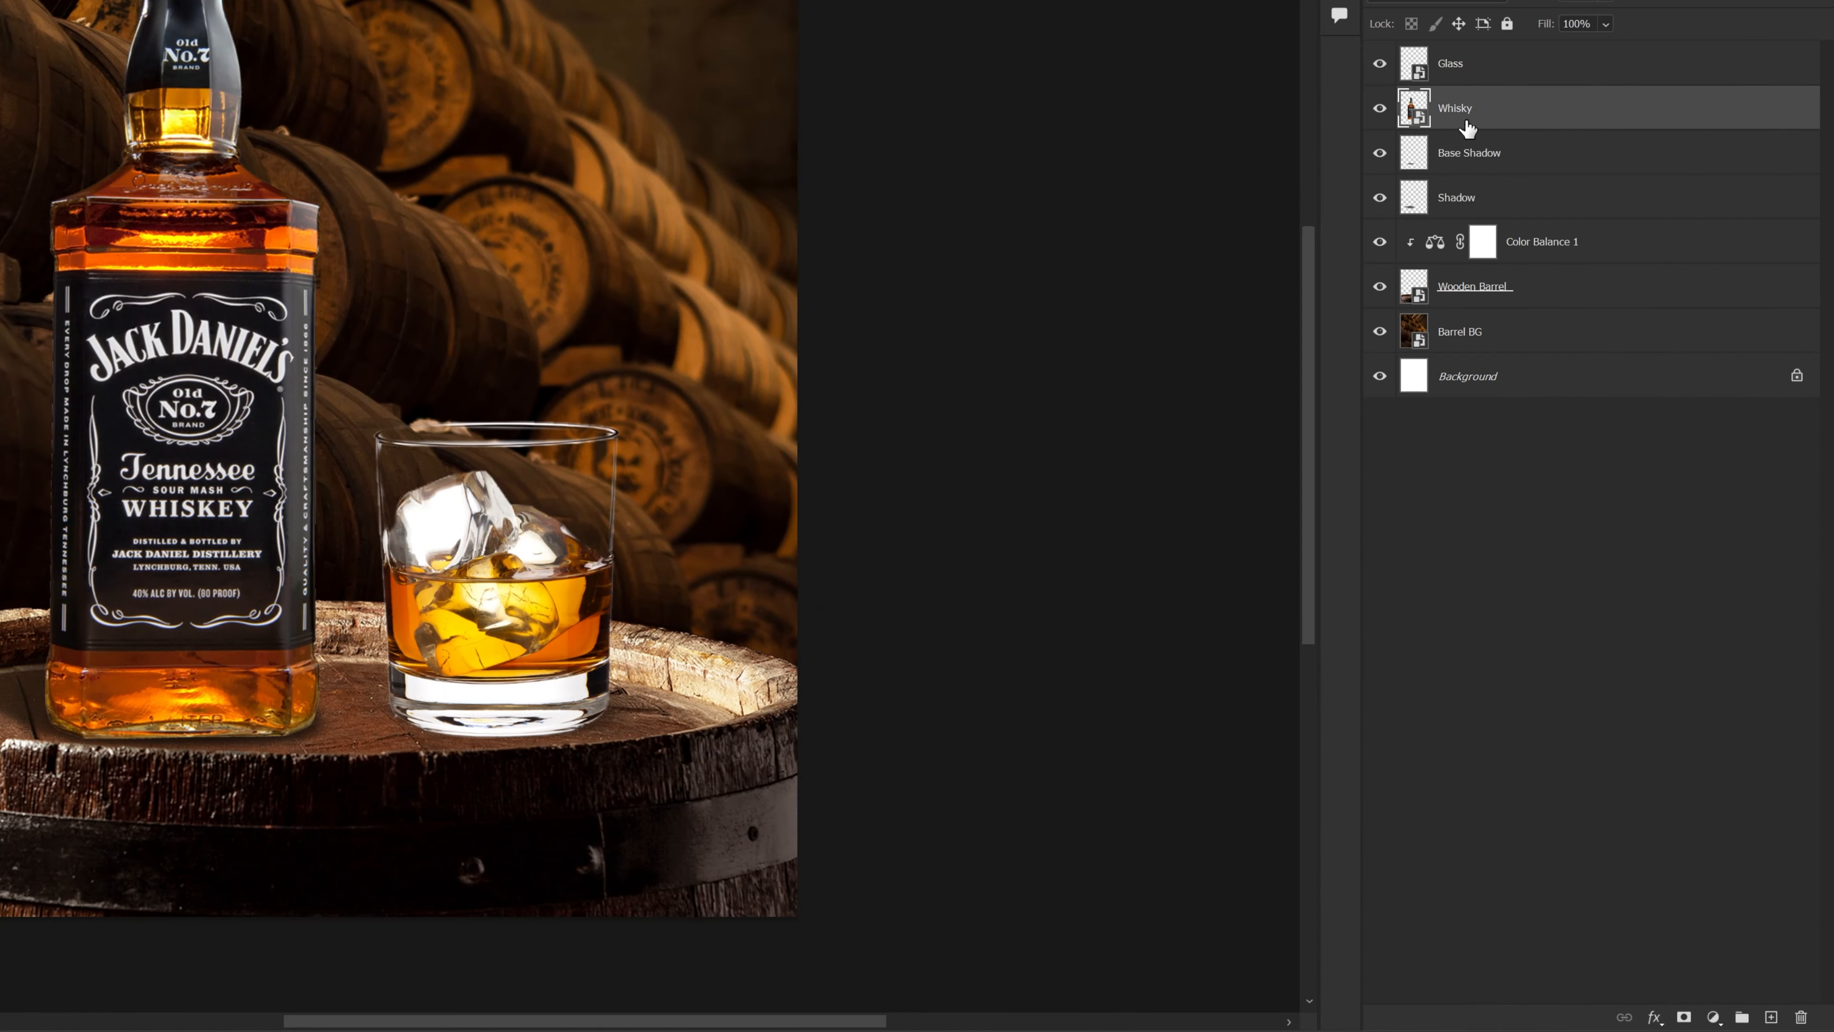
{"action": "left_click", "coordinate": [1656, 1011]}
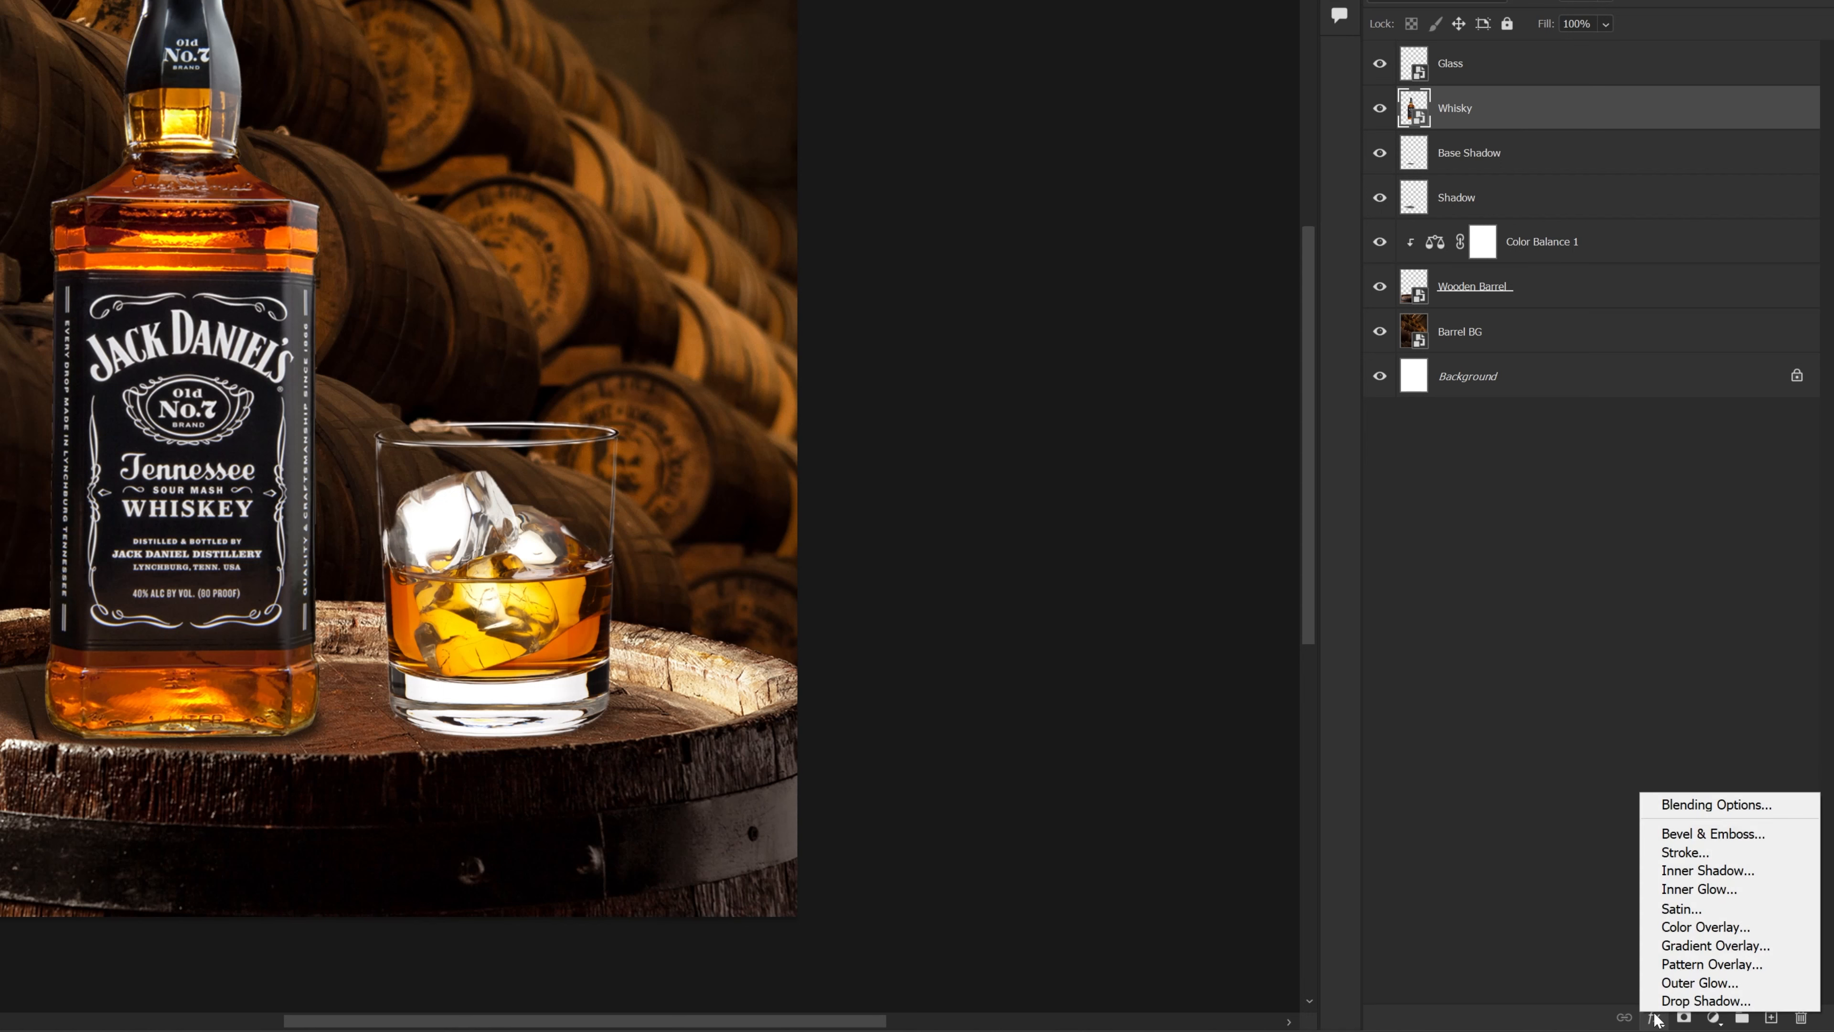
{"action": "left_click", "coordinate": [1692, 889]}
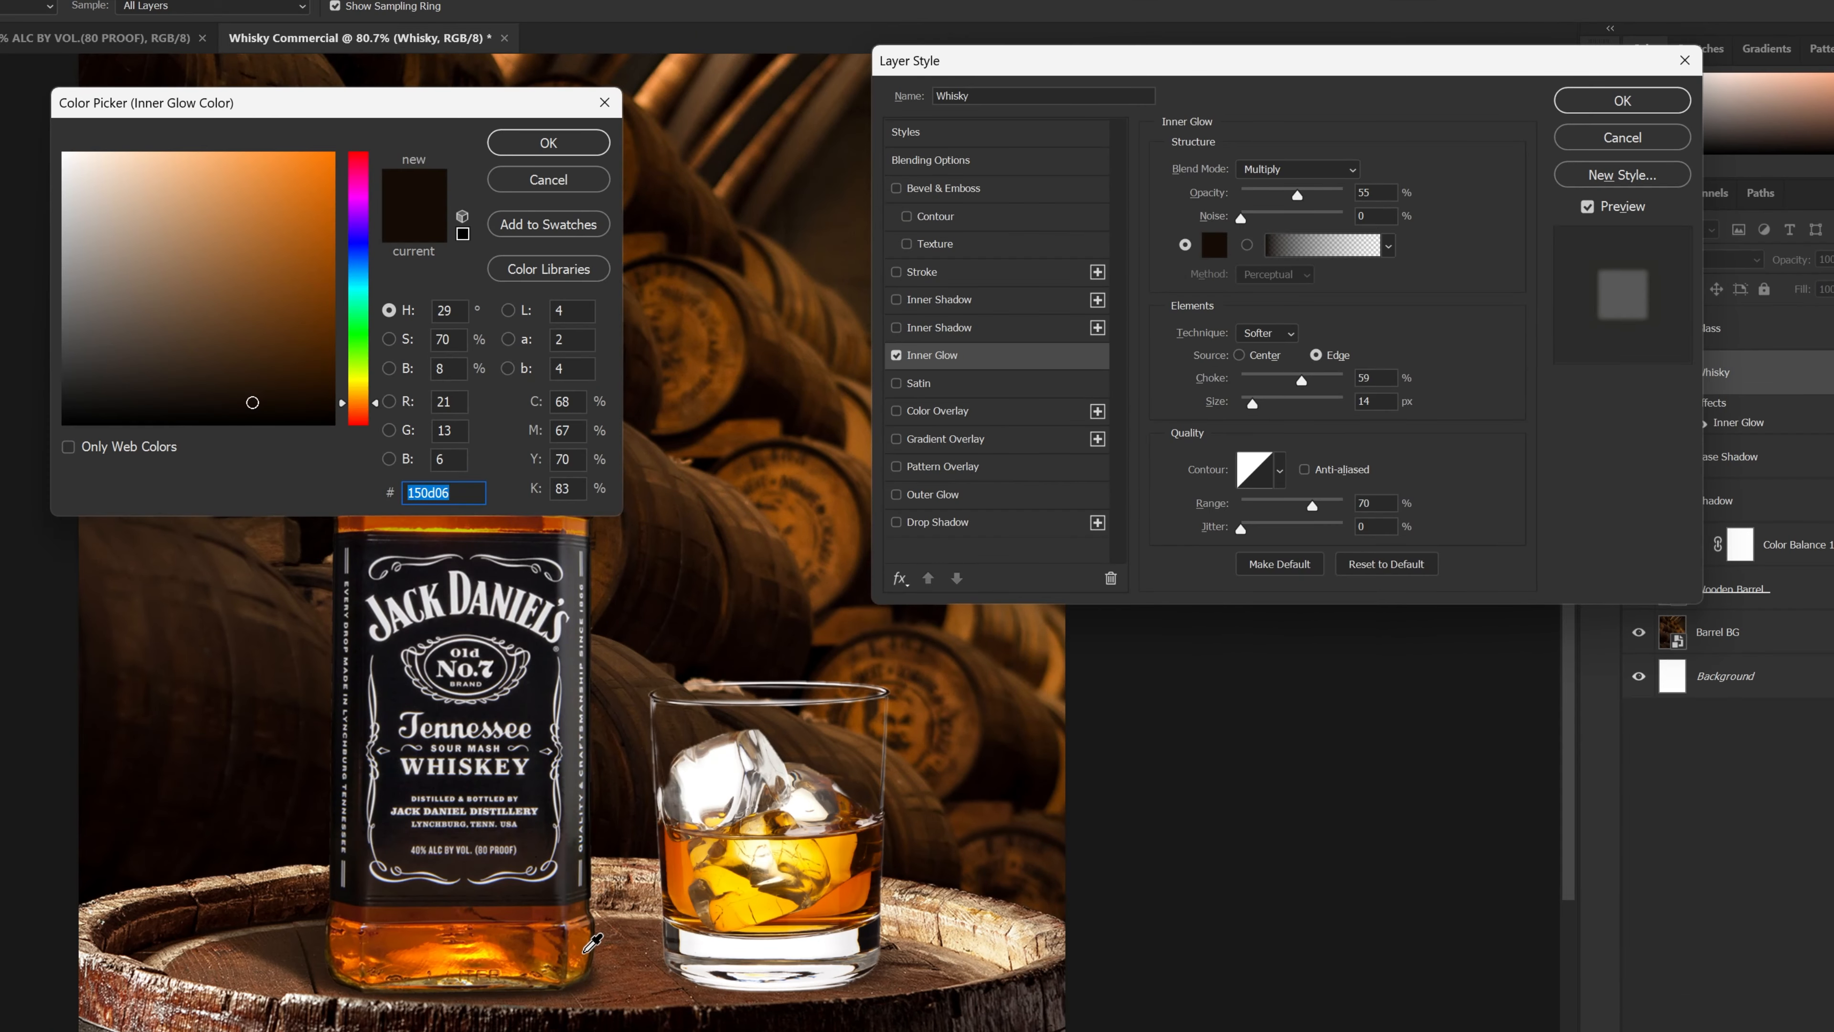
{"action": "left_click", "coordinate": [586, 948]}
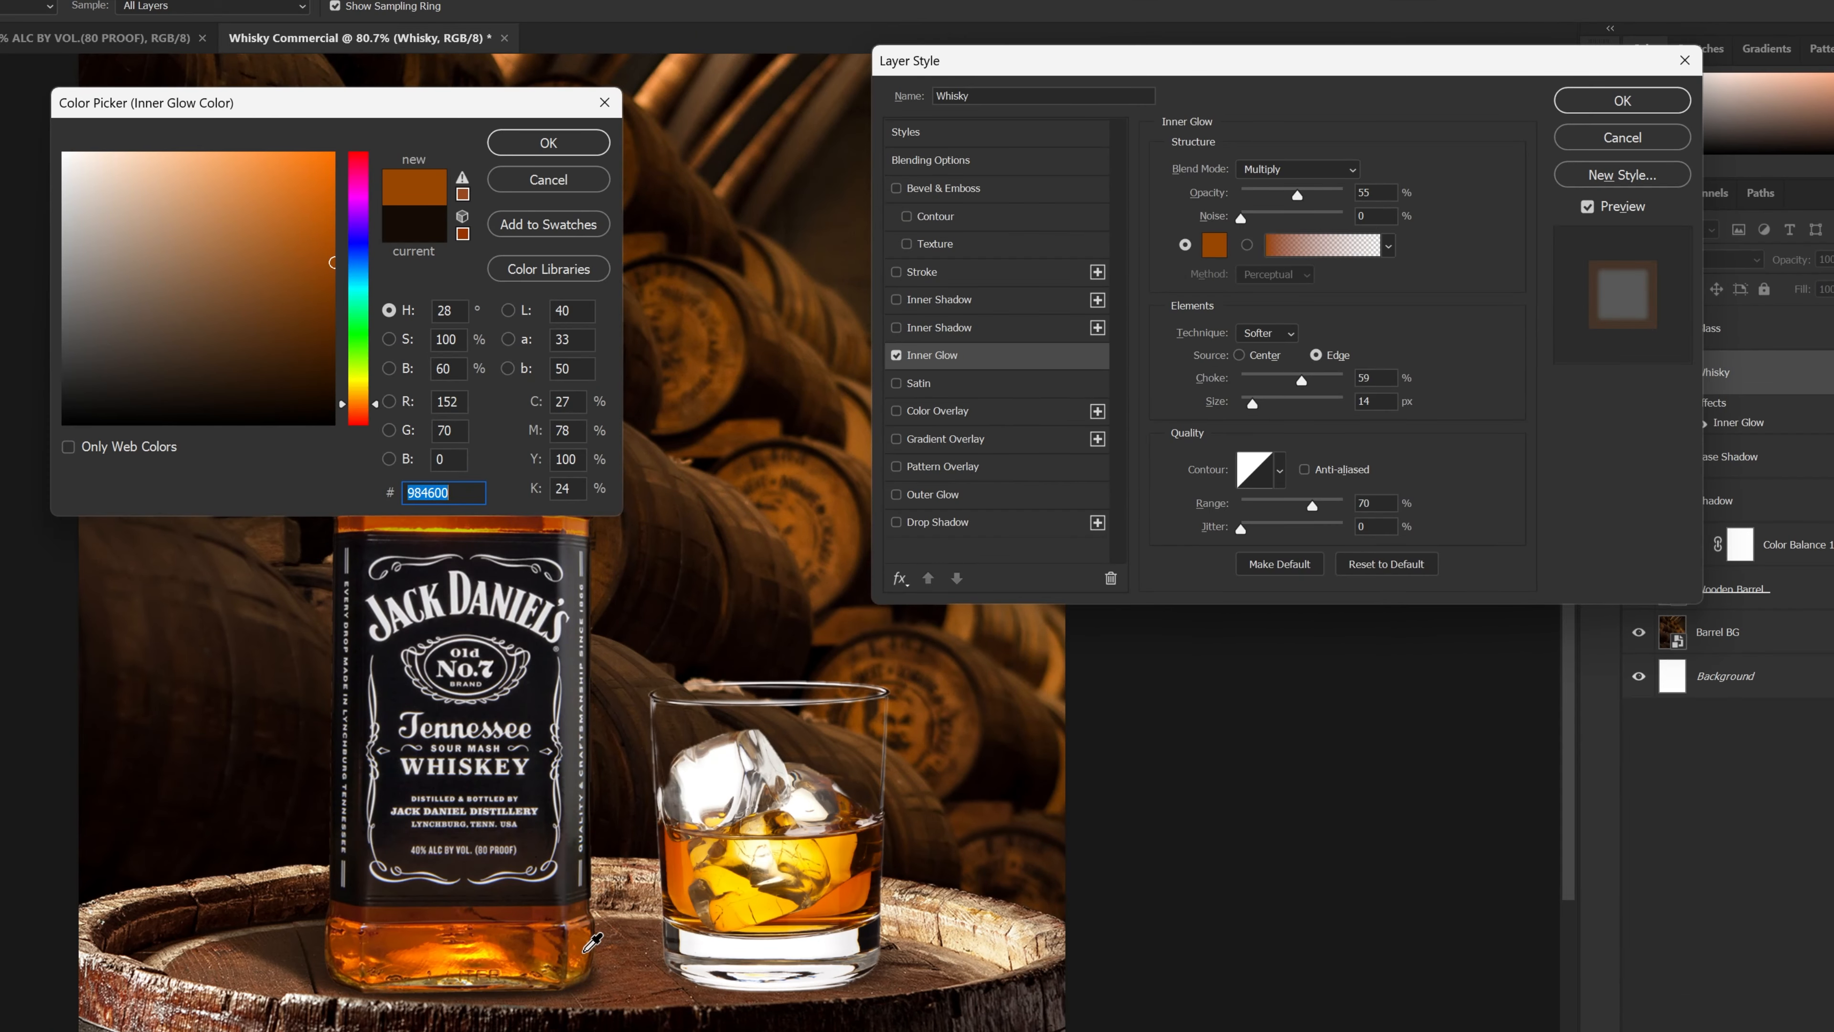
{"action": "left_click_drag", "start_coordinate": [274, 346], "coordinate": [254, 393]}
{"action": "left_click", "coordinate": [583, 141]}
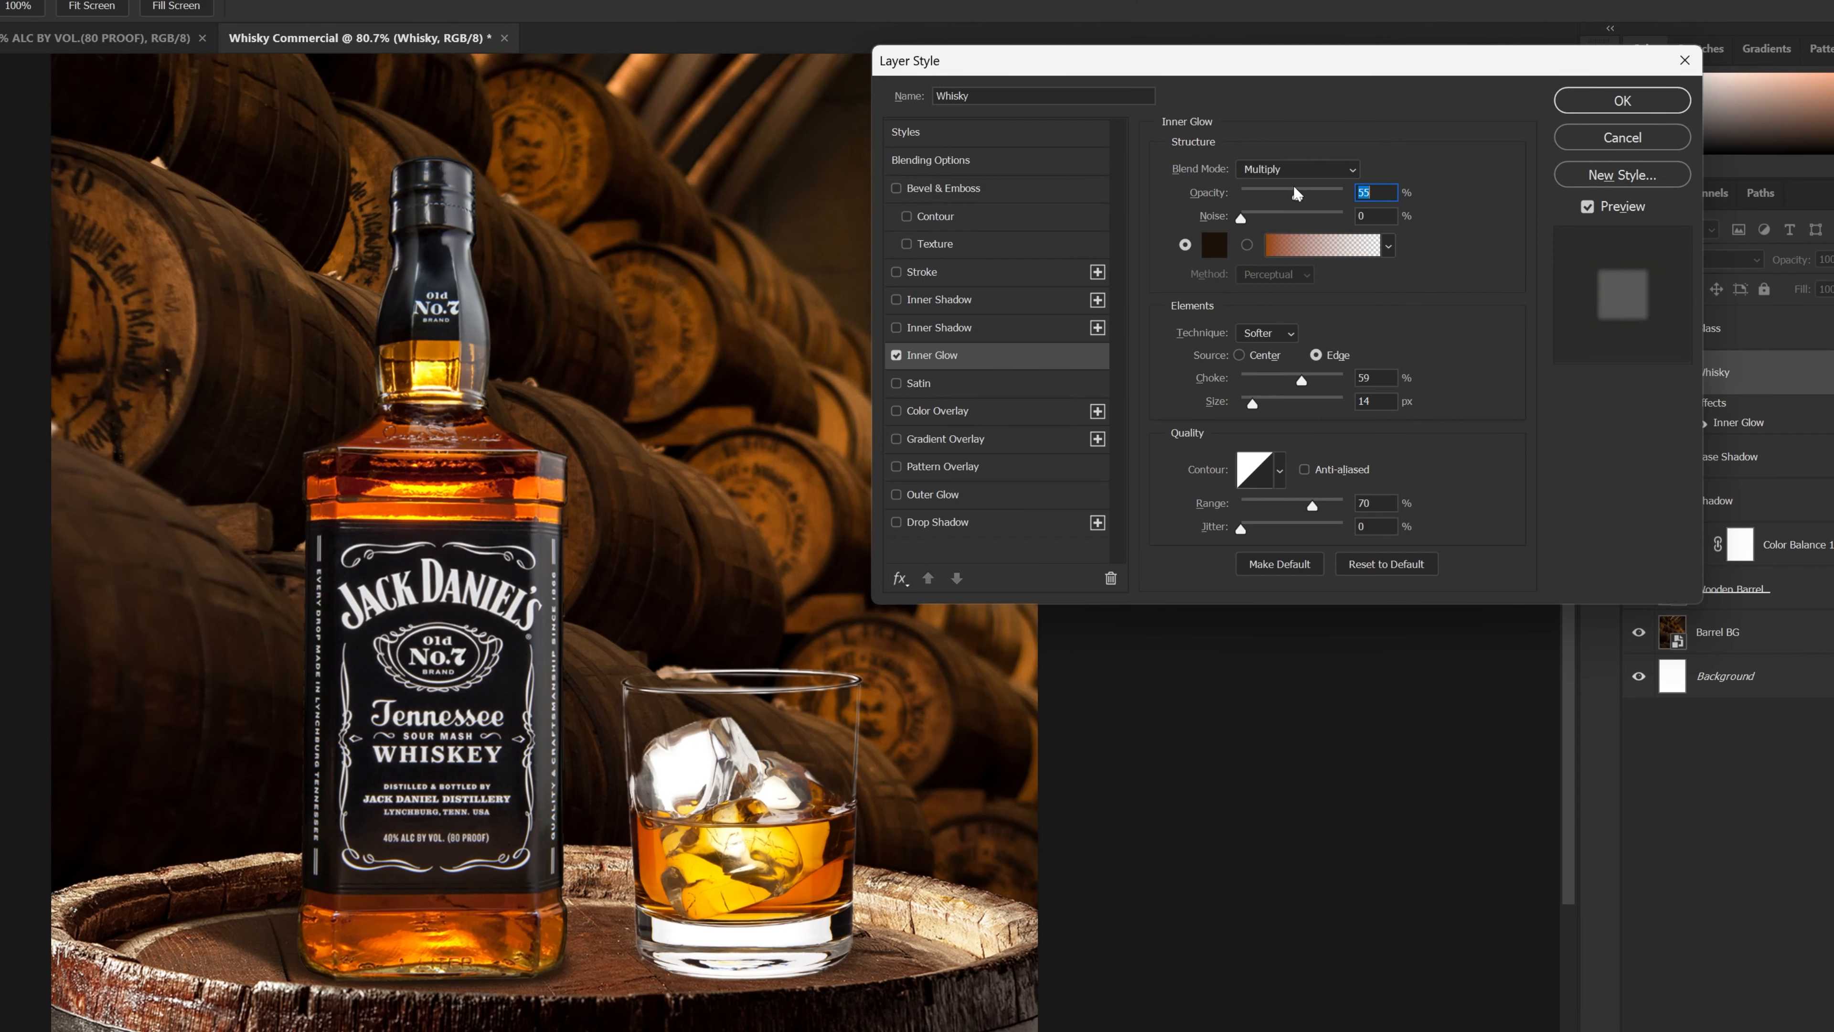
Set the Whisky layer's Inner Glow to 60% opacity, 60% choke and 38 px size, and apply the effect
{"action": "type", "text": "60"}
{"action": "left_click_drag", "start_coordinate": [1253, 407], "coordinate": [1261, 407]}
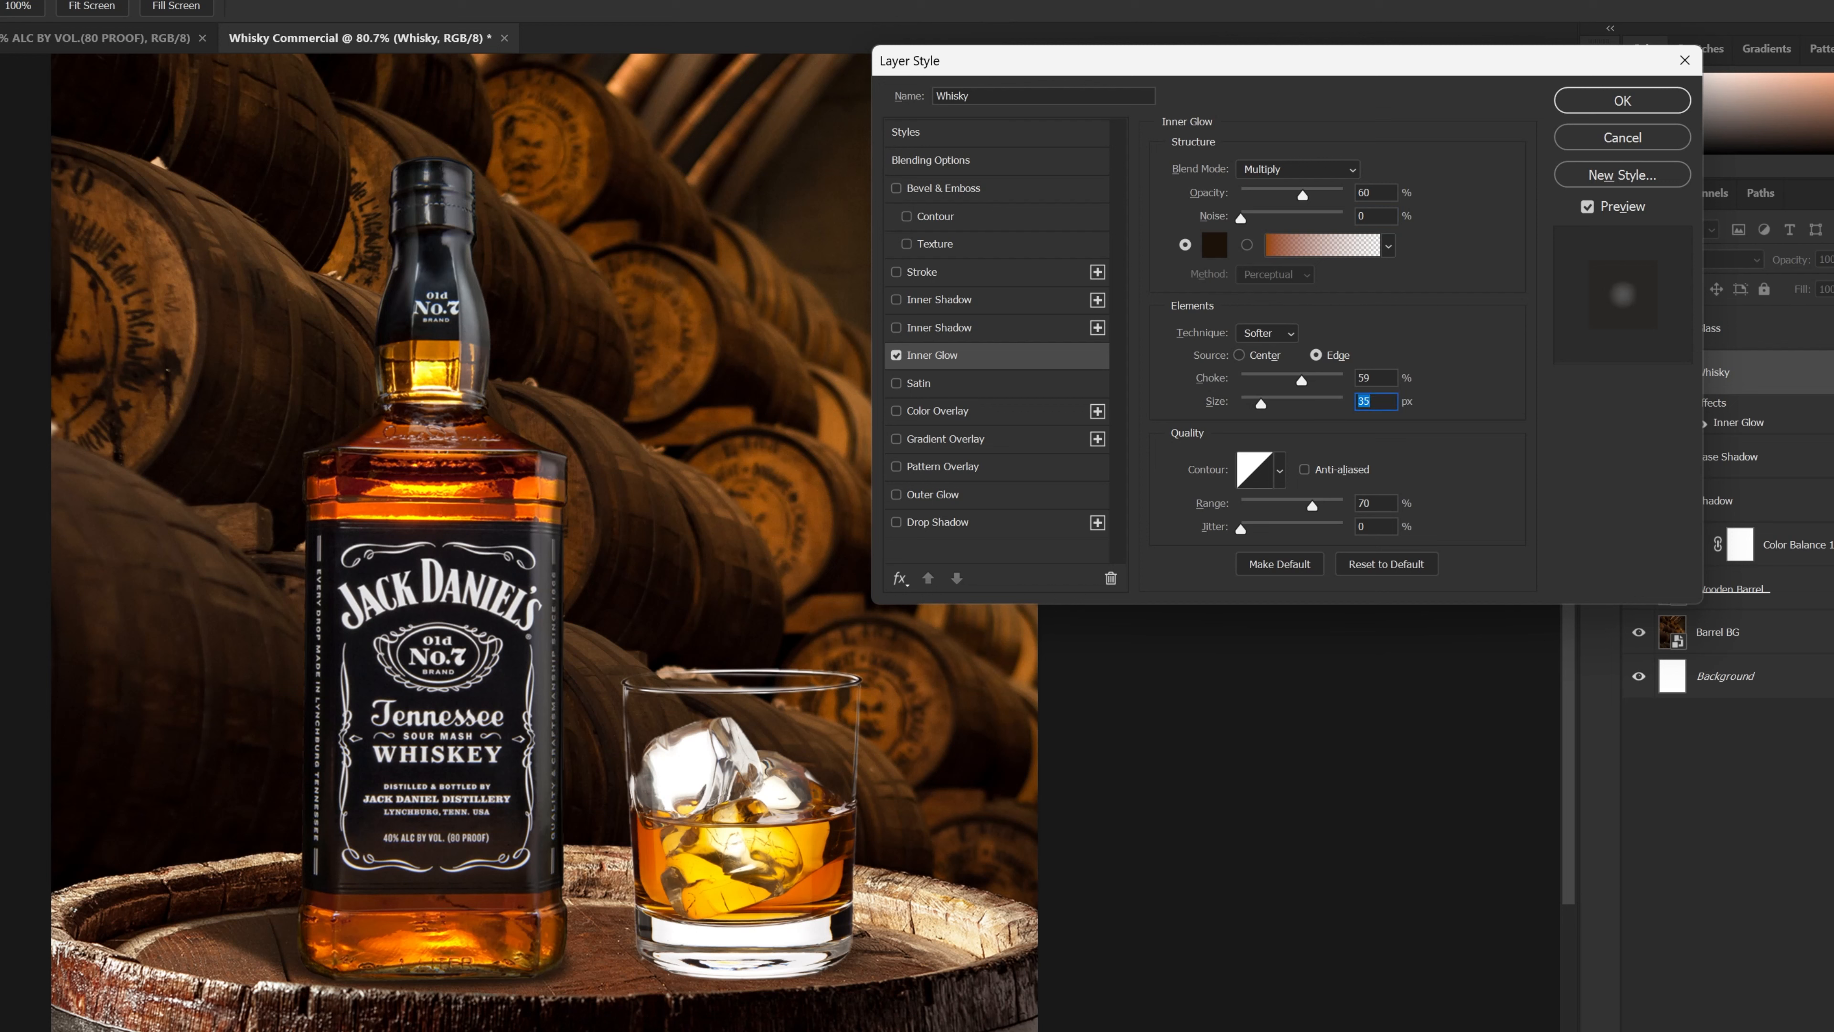
{"action": "type", "text": "38"}
{"action": "key", "text": "Tab"}
{"action": "key", "text": "Tab"}
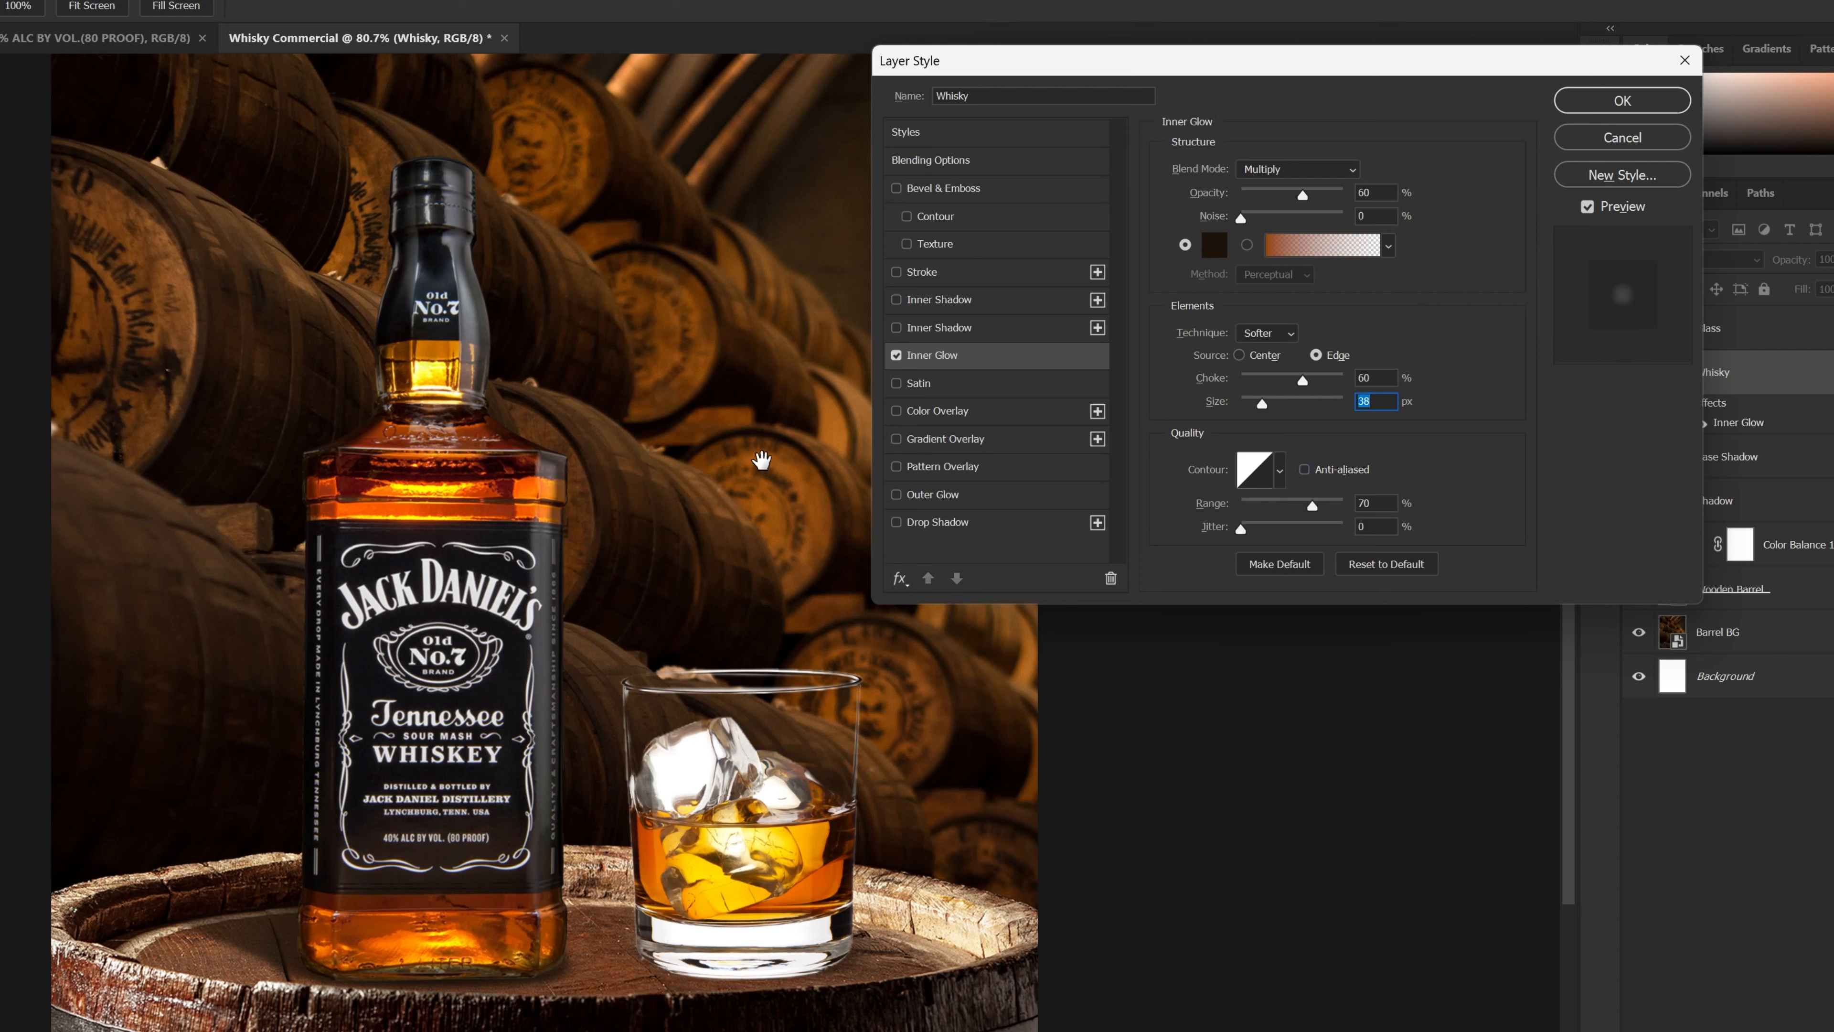
{"action": "left_click", "coordinate": [1612, 109]}
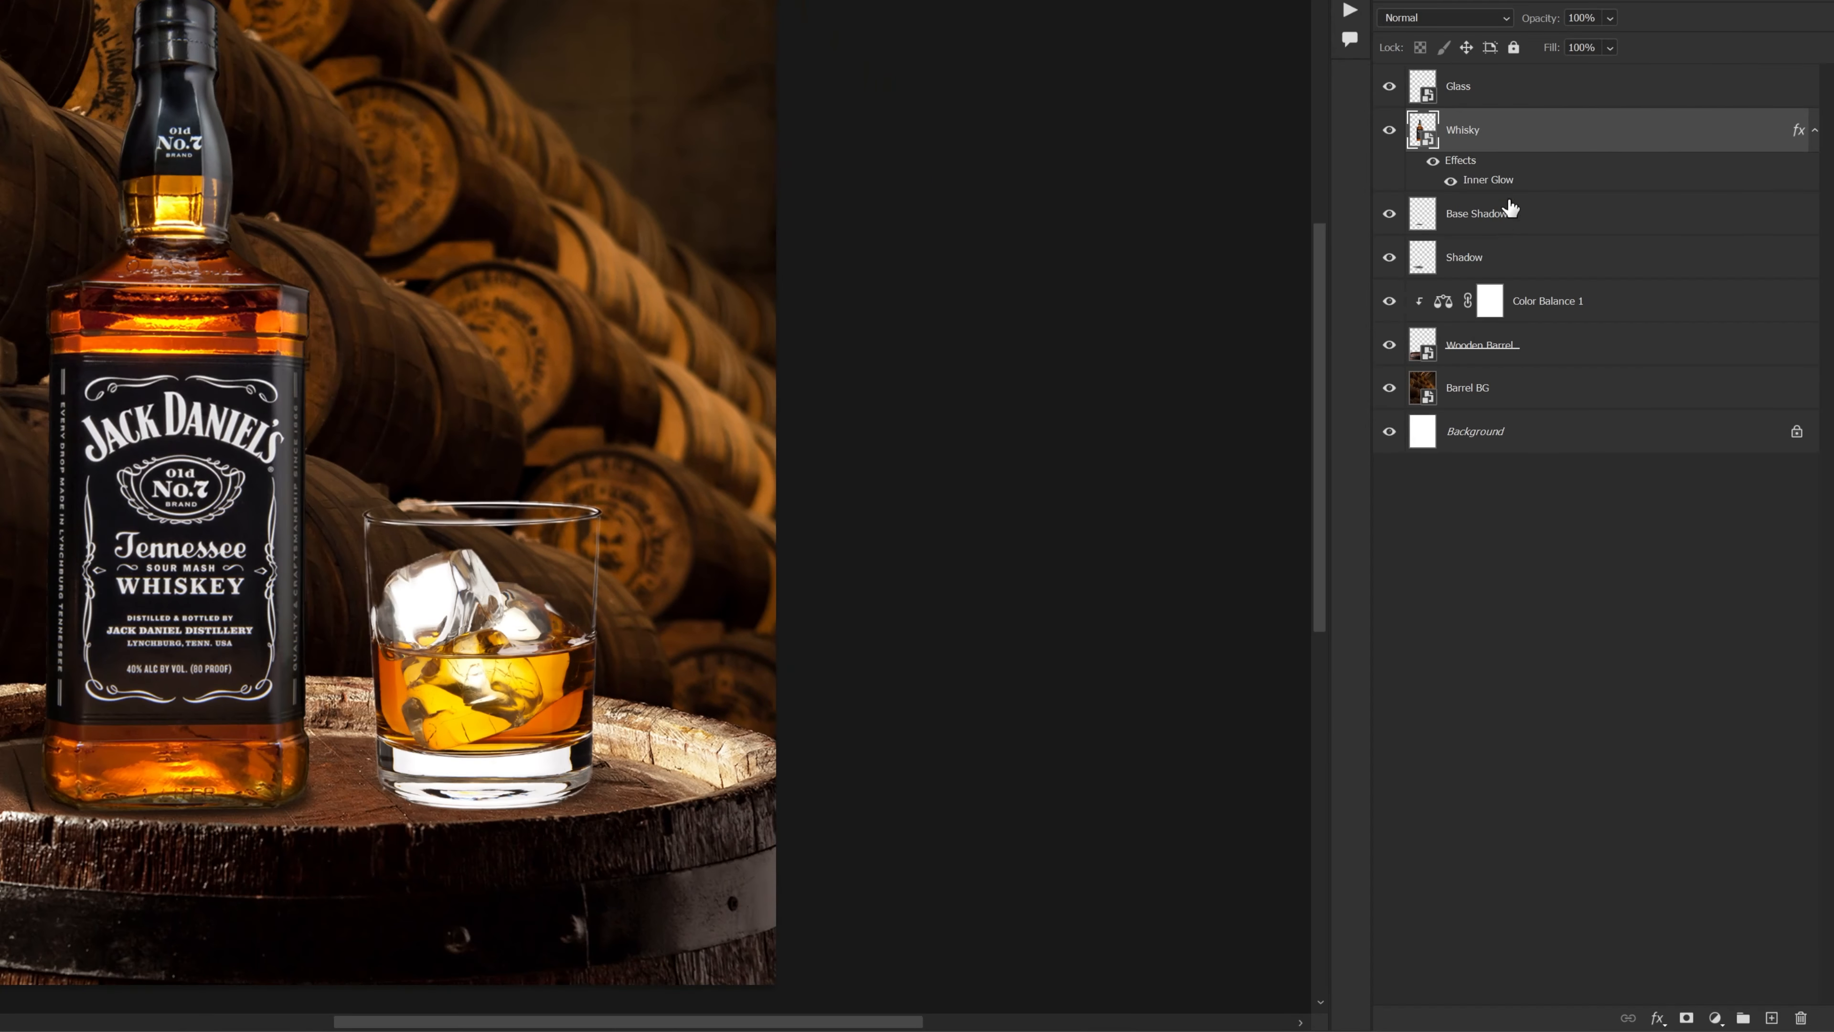
Convert the Whisky layer's Inner Glow effect into its own layer and add a layer mask to it
{"action": "right_click", "coordinate": [1487, 182]}
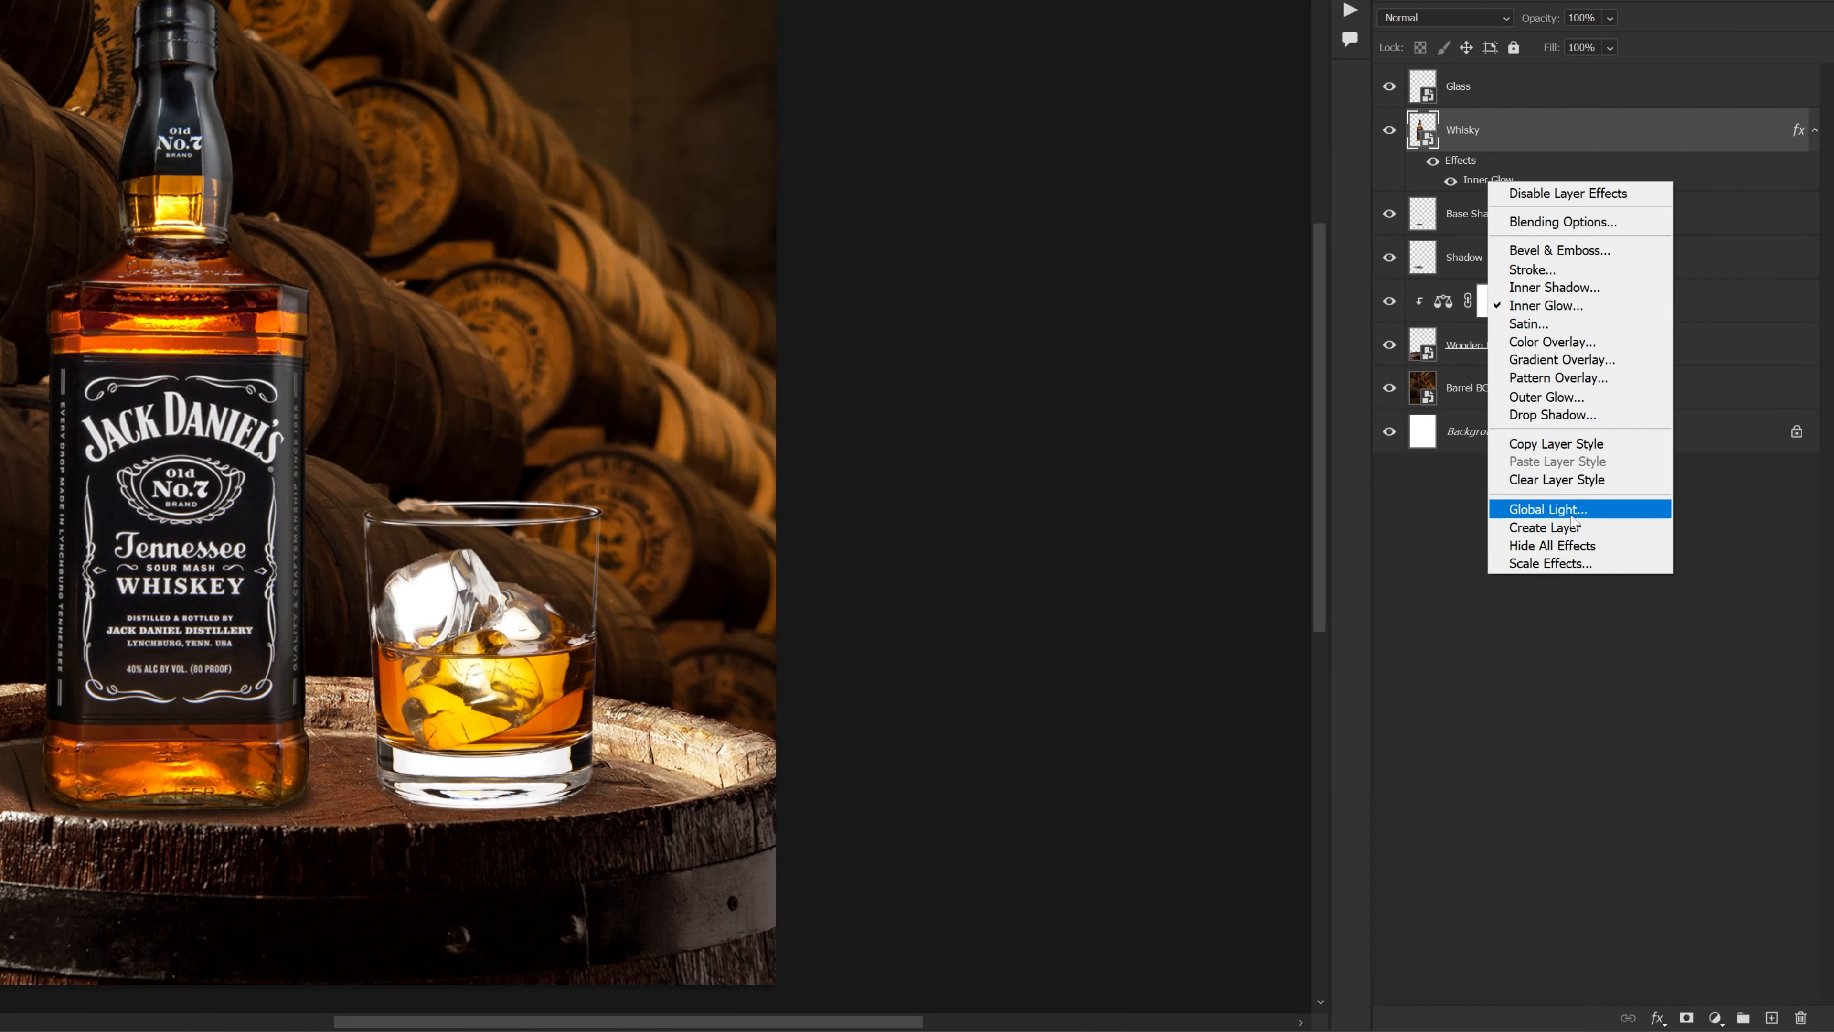
{"action": "left_click", "coordinate": [1555, 530]}
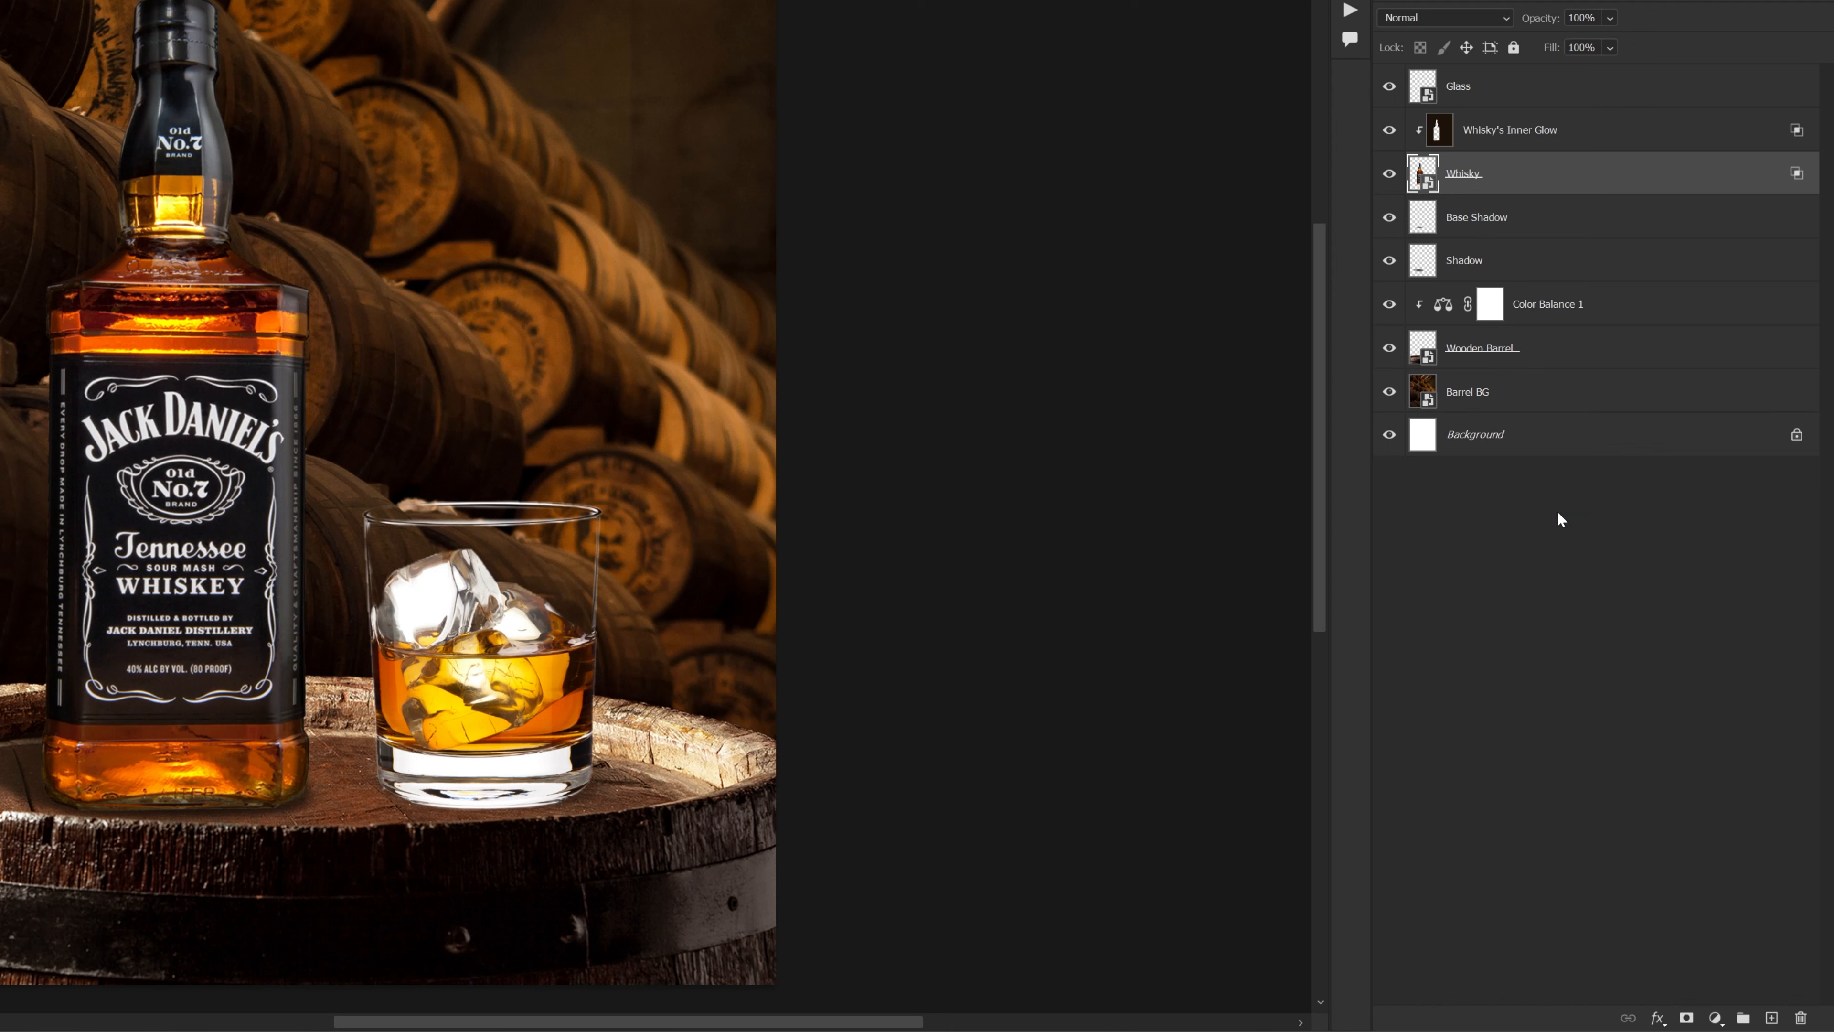
{"action": "left_click", "coordinate": [1527, 137]}
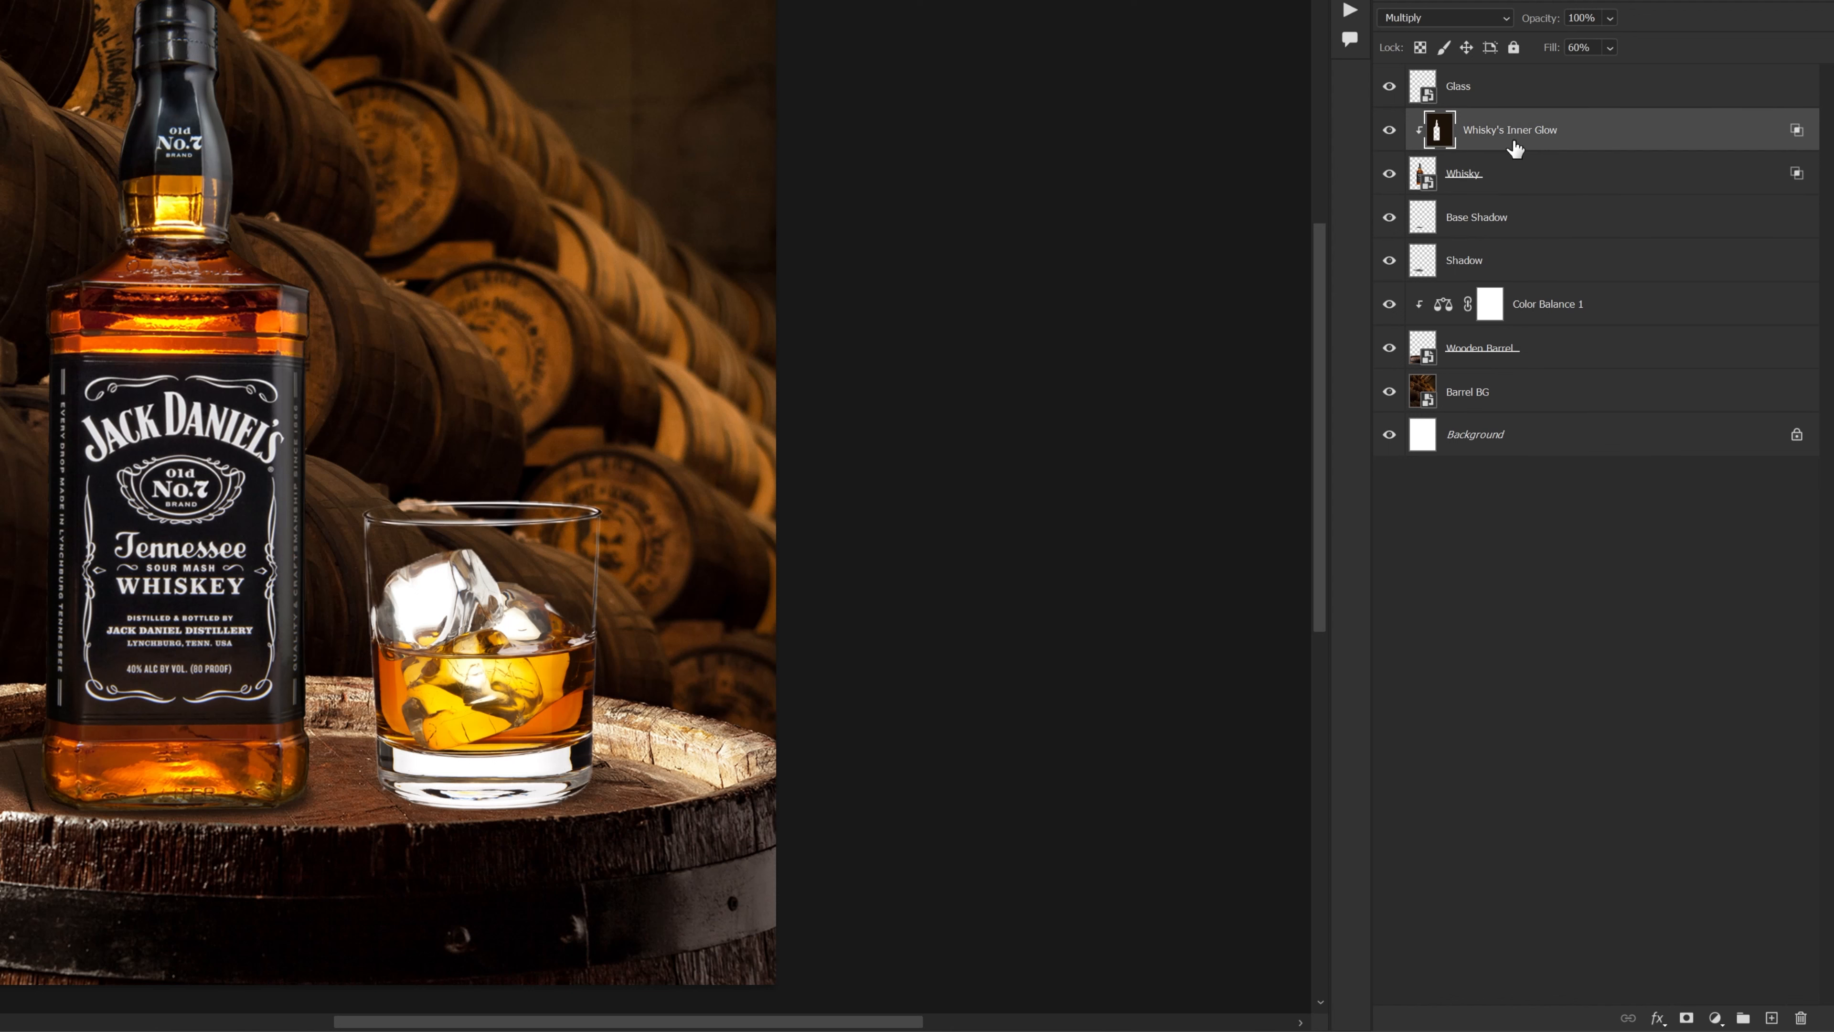
{"action": "left_click", "coordinate": [1685, 1018]}
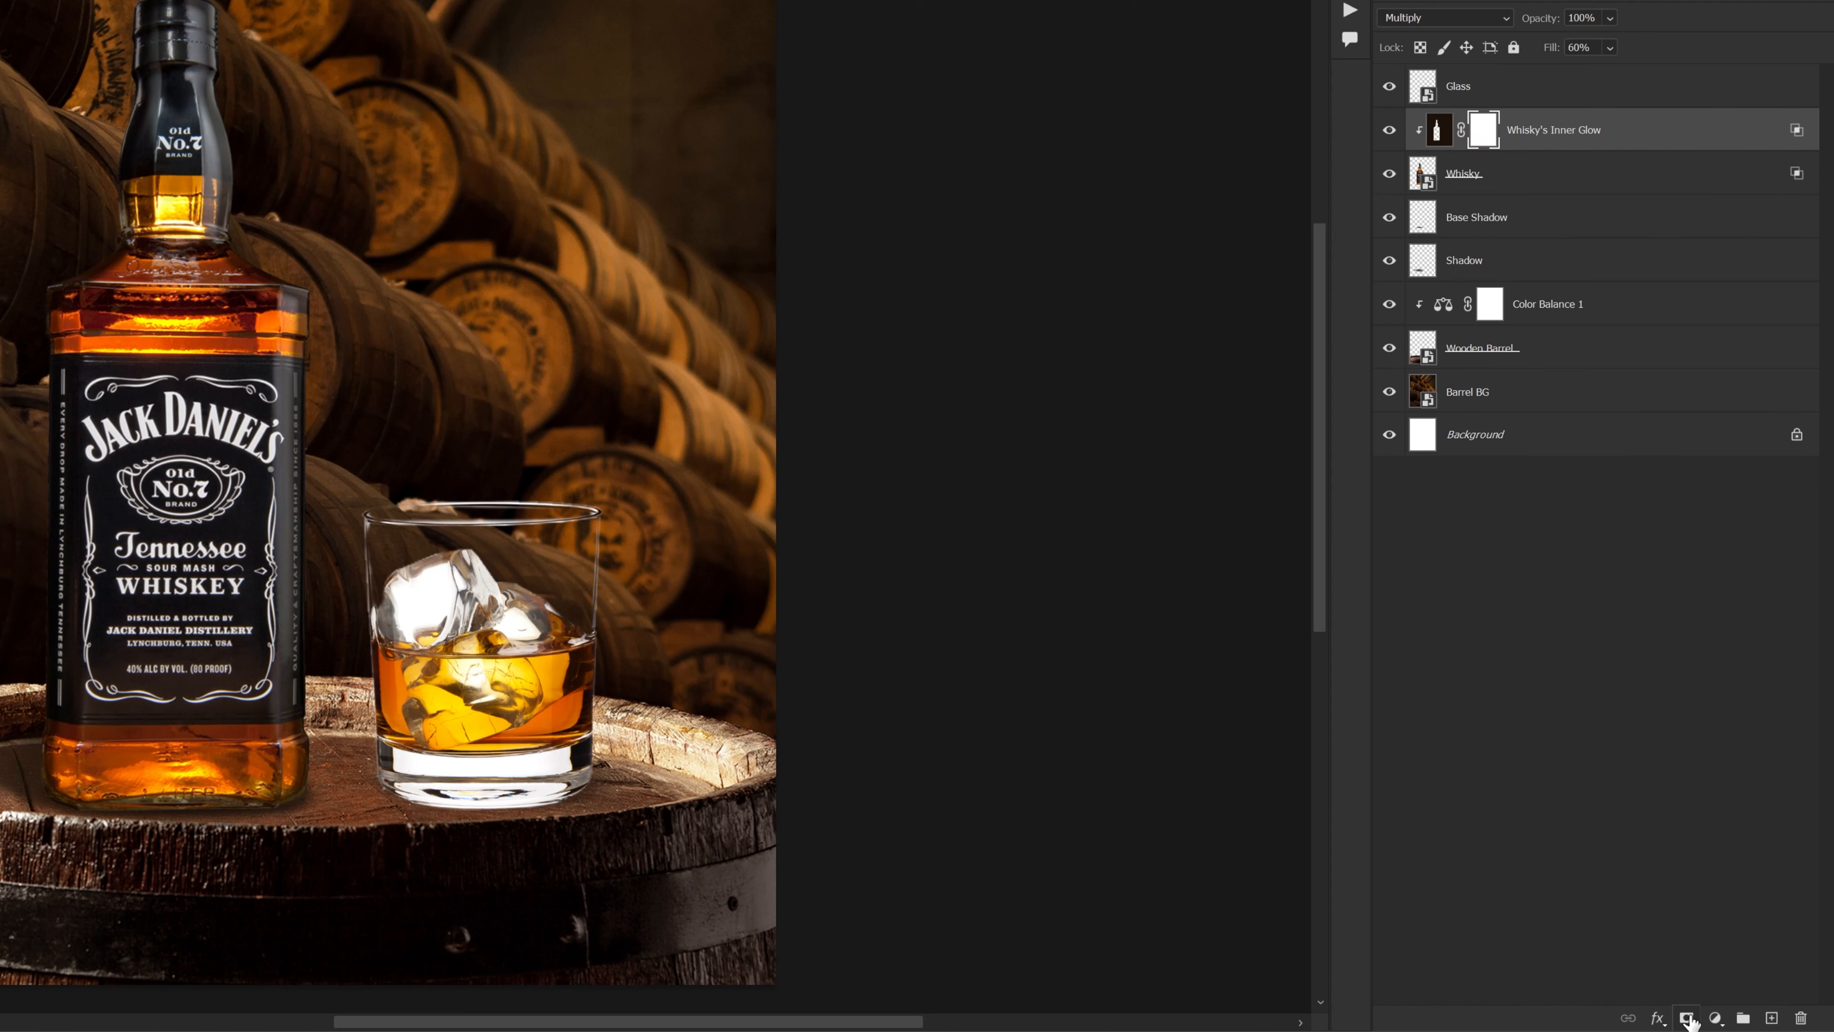
{"action": "scroll", "coordinate": [238, 477], "scroll_direction": "down", "scroll_amount": 1}
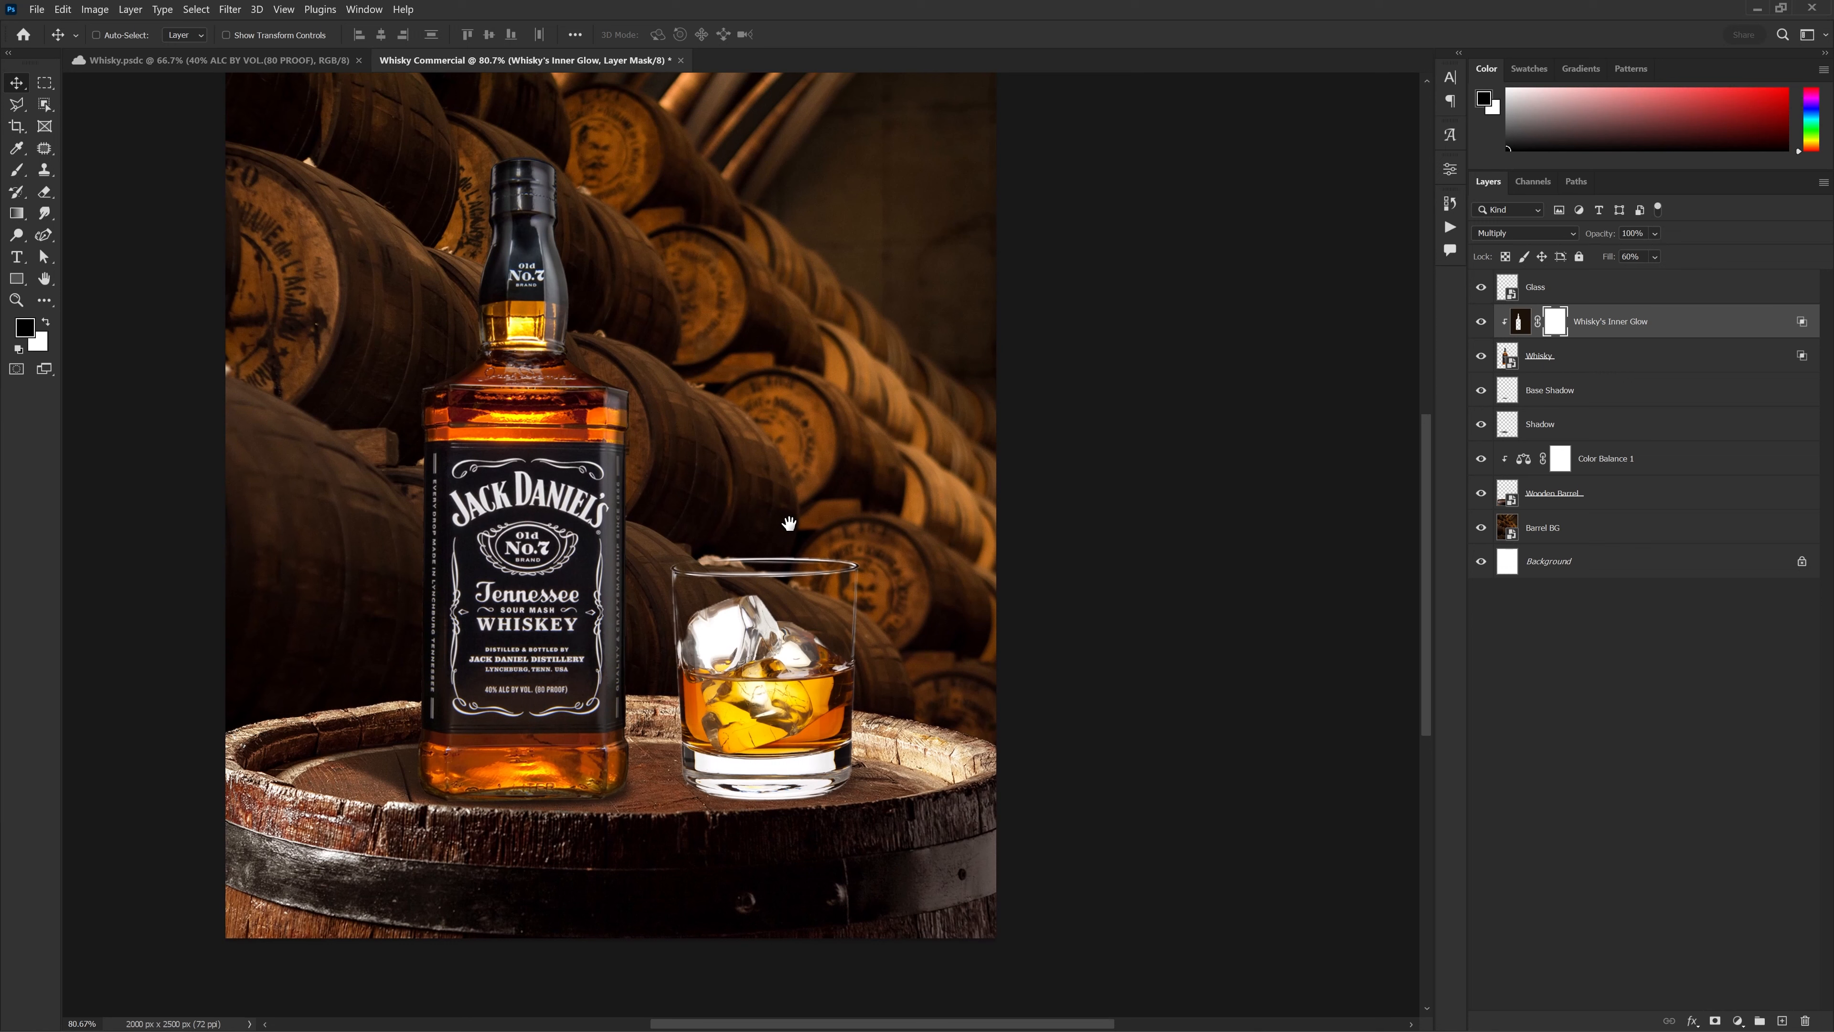
Prepare a large soft round brush with 100% flow and black as the foreground colour for painting on the glow mask
{"action": "left_click", "coordinate": [24, 171]}
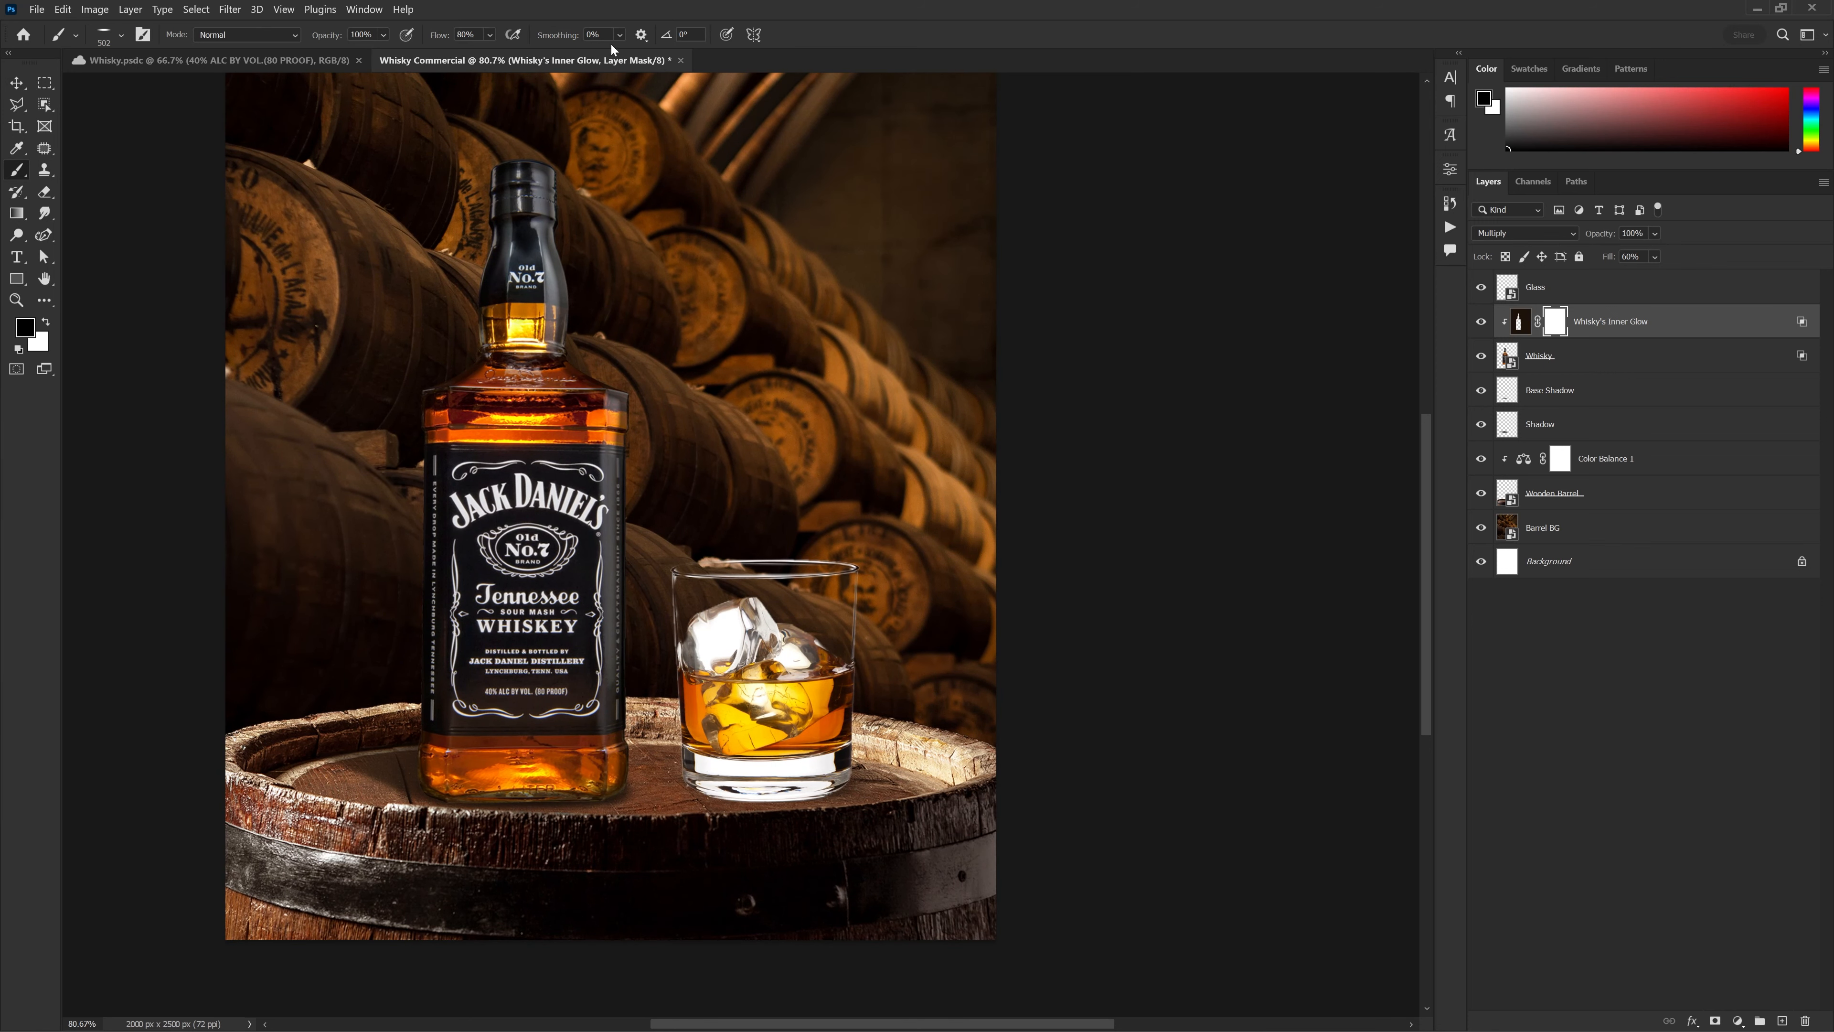
{"action": "left_click", "coordinate": [468, 35]}
{"action": "type", "text": "100"}
{"action": "key", "text": "Return"}
{"action": "left_click", "coordinate": [30, 330]}
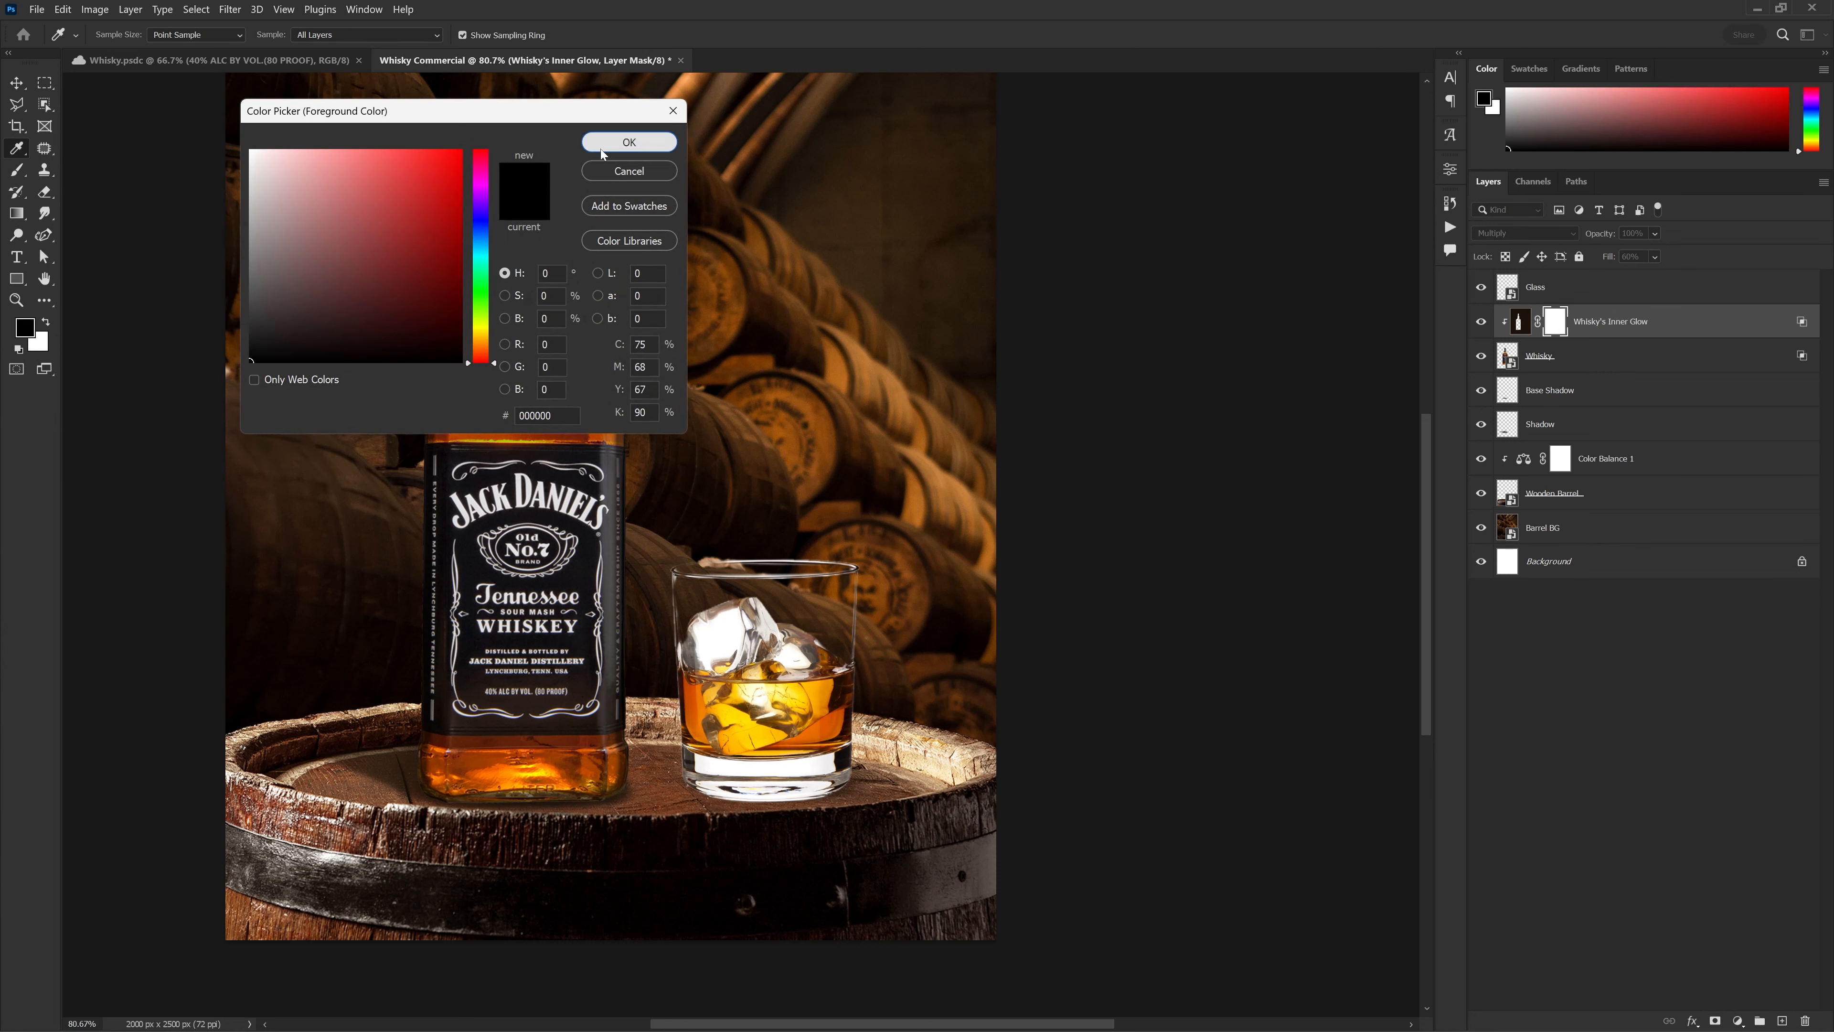
{"action": "left_click", "coordinate": [629, 141]}
{"action": "key", "text": "b"}
{"action": "right_click", "coordinate": [587, 542]}
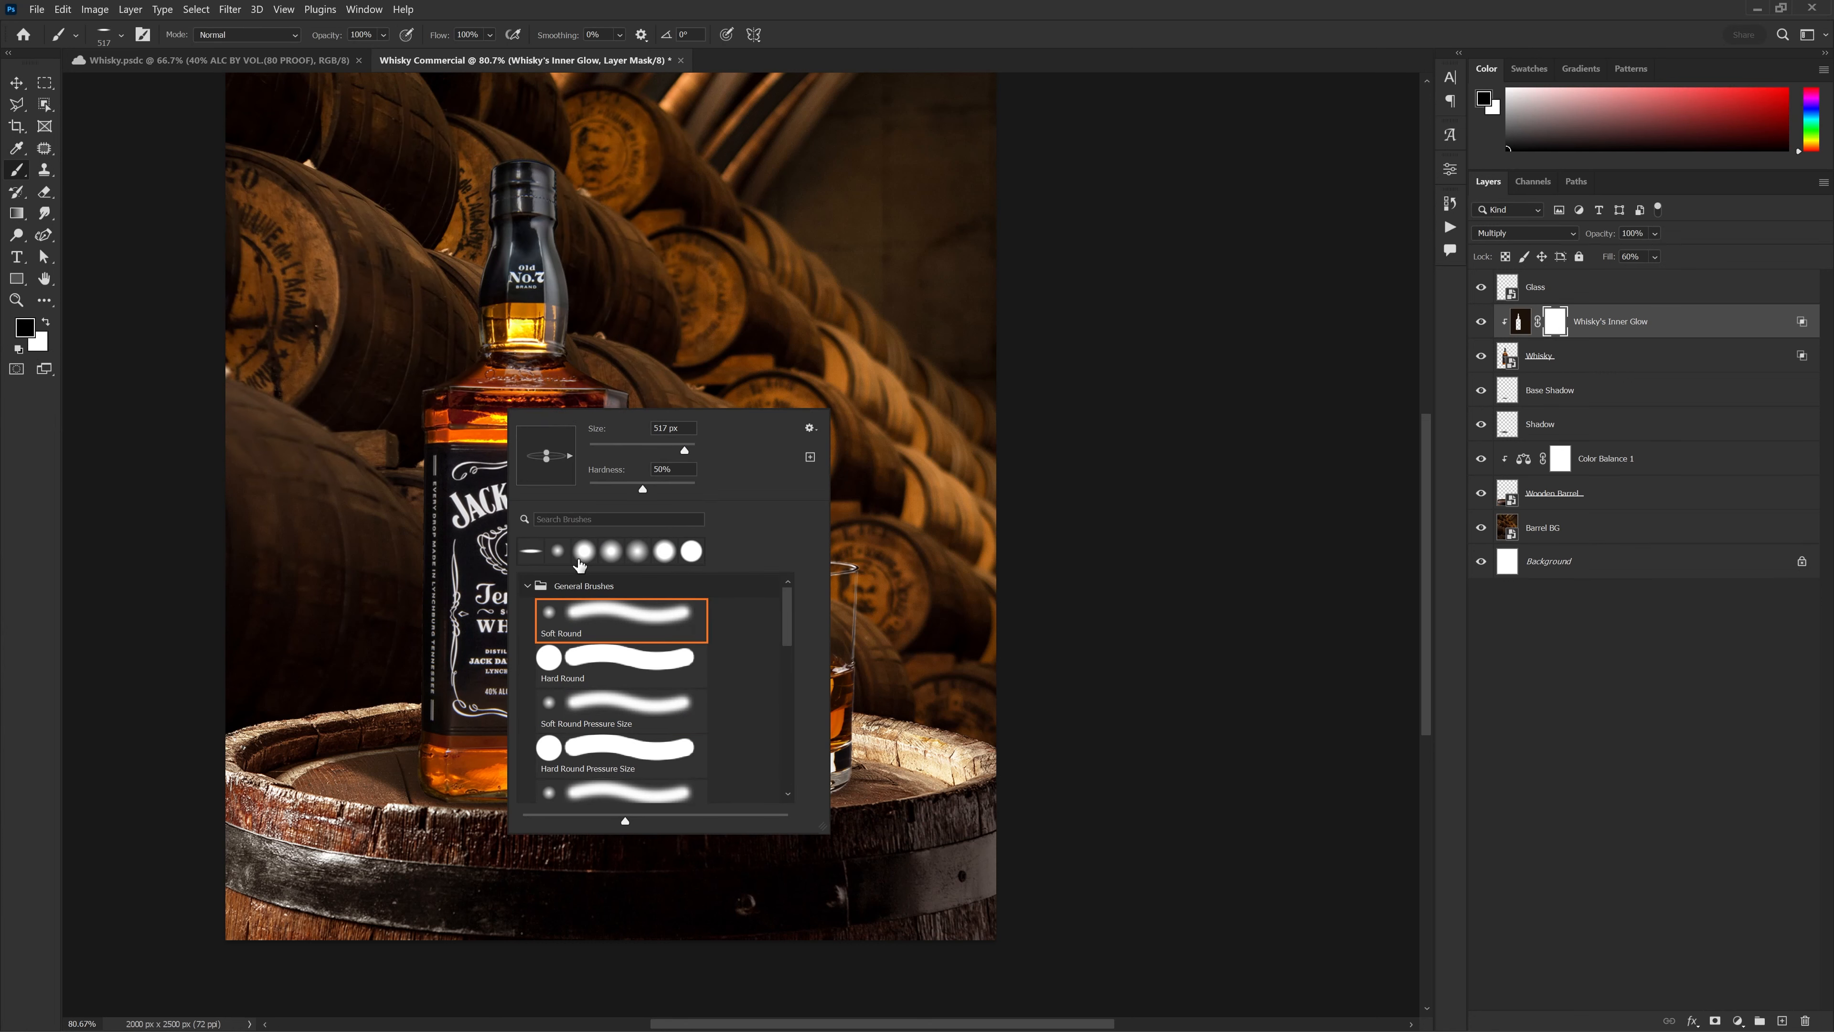
{"action": "left_click", "coordinate": [614, 561]}
{"action": "left_click_drag", "start_coordinate": [476, 369], "coordinate": [485, 370]}
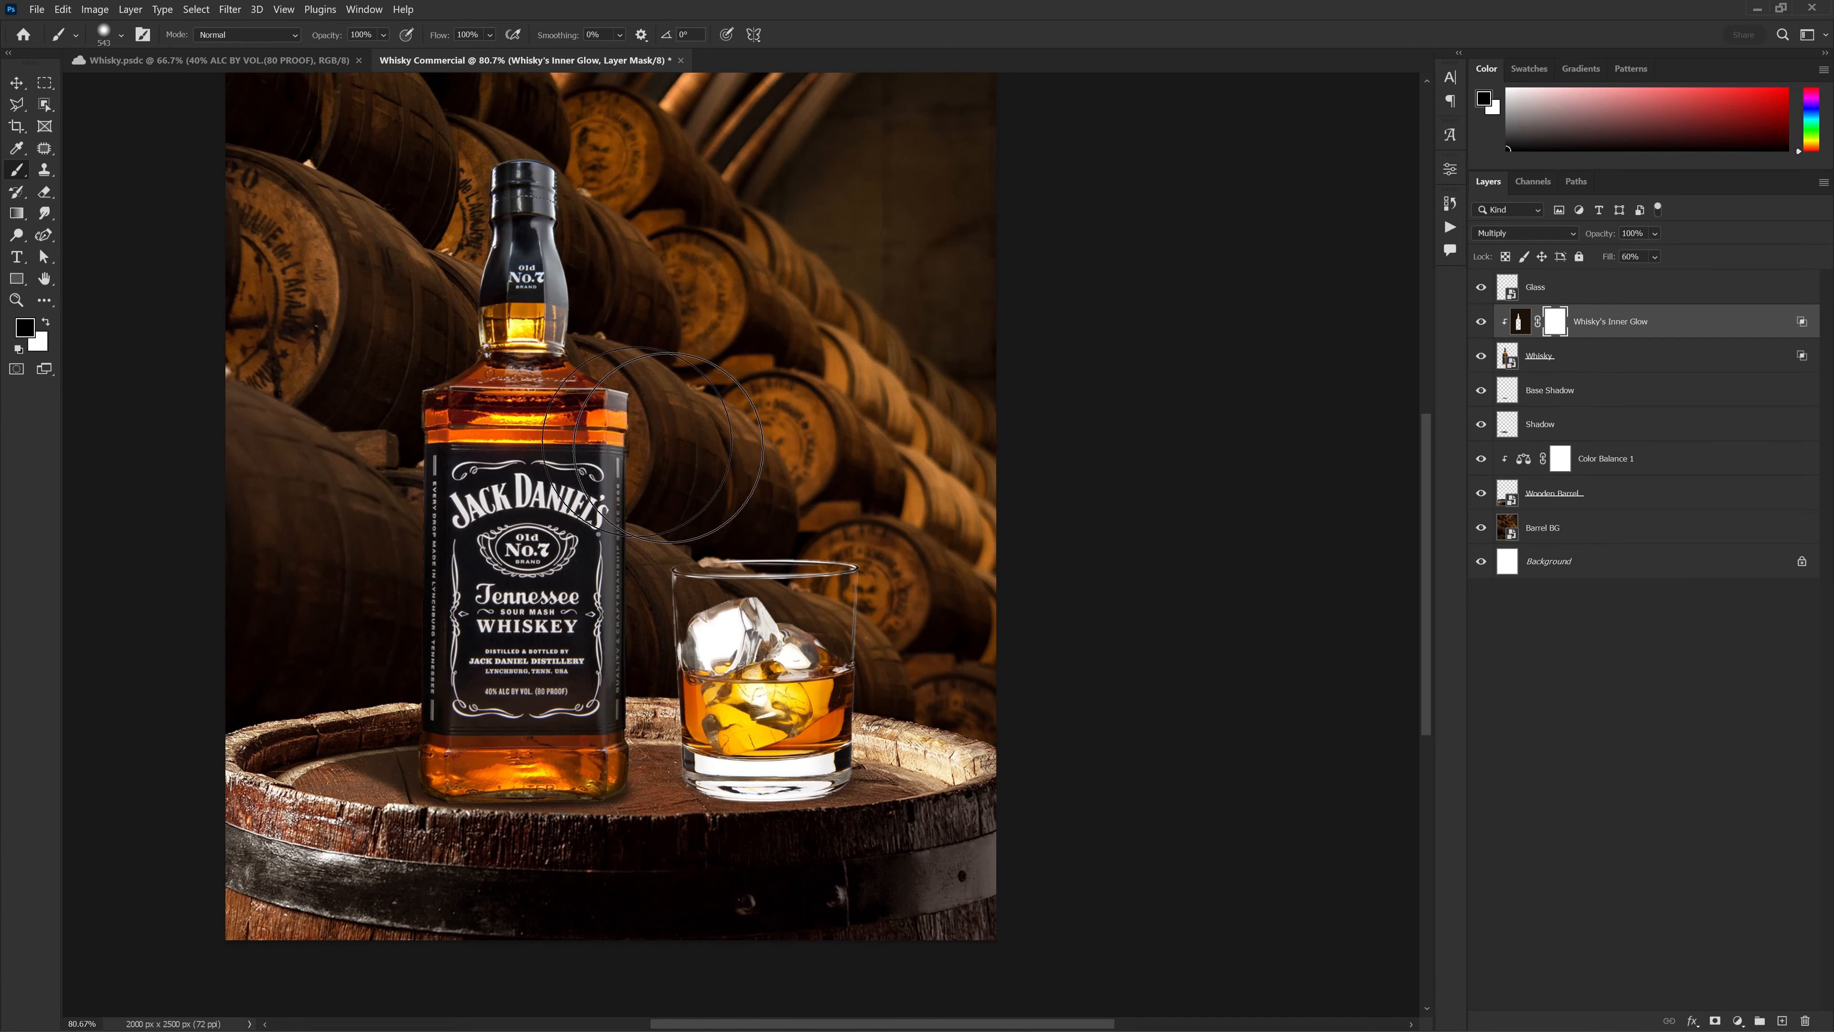
Paint black on the Whisky's Inner Glow mask over the bottle's label and upper body to hide the glow there
{"action": "left_click_drag", "start_coordinate": [596, 562], "coordinate": [564, 510]}
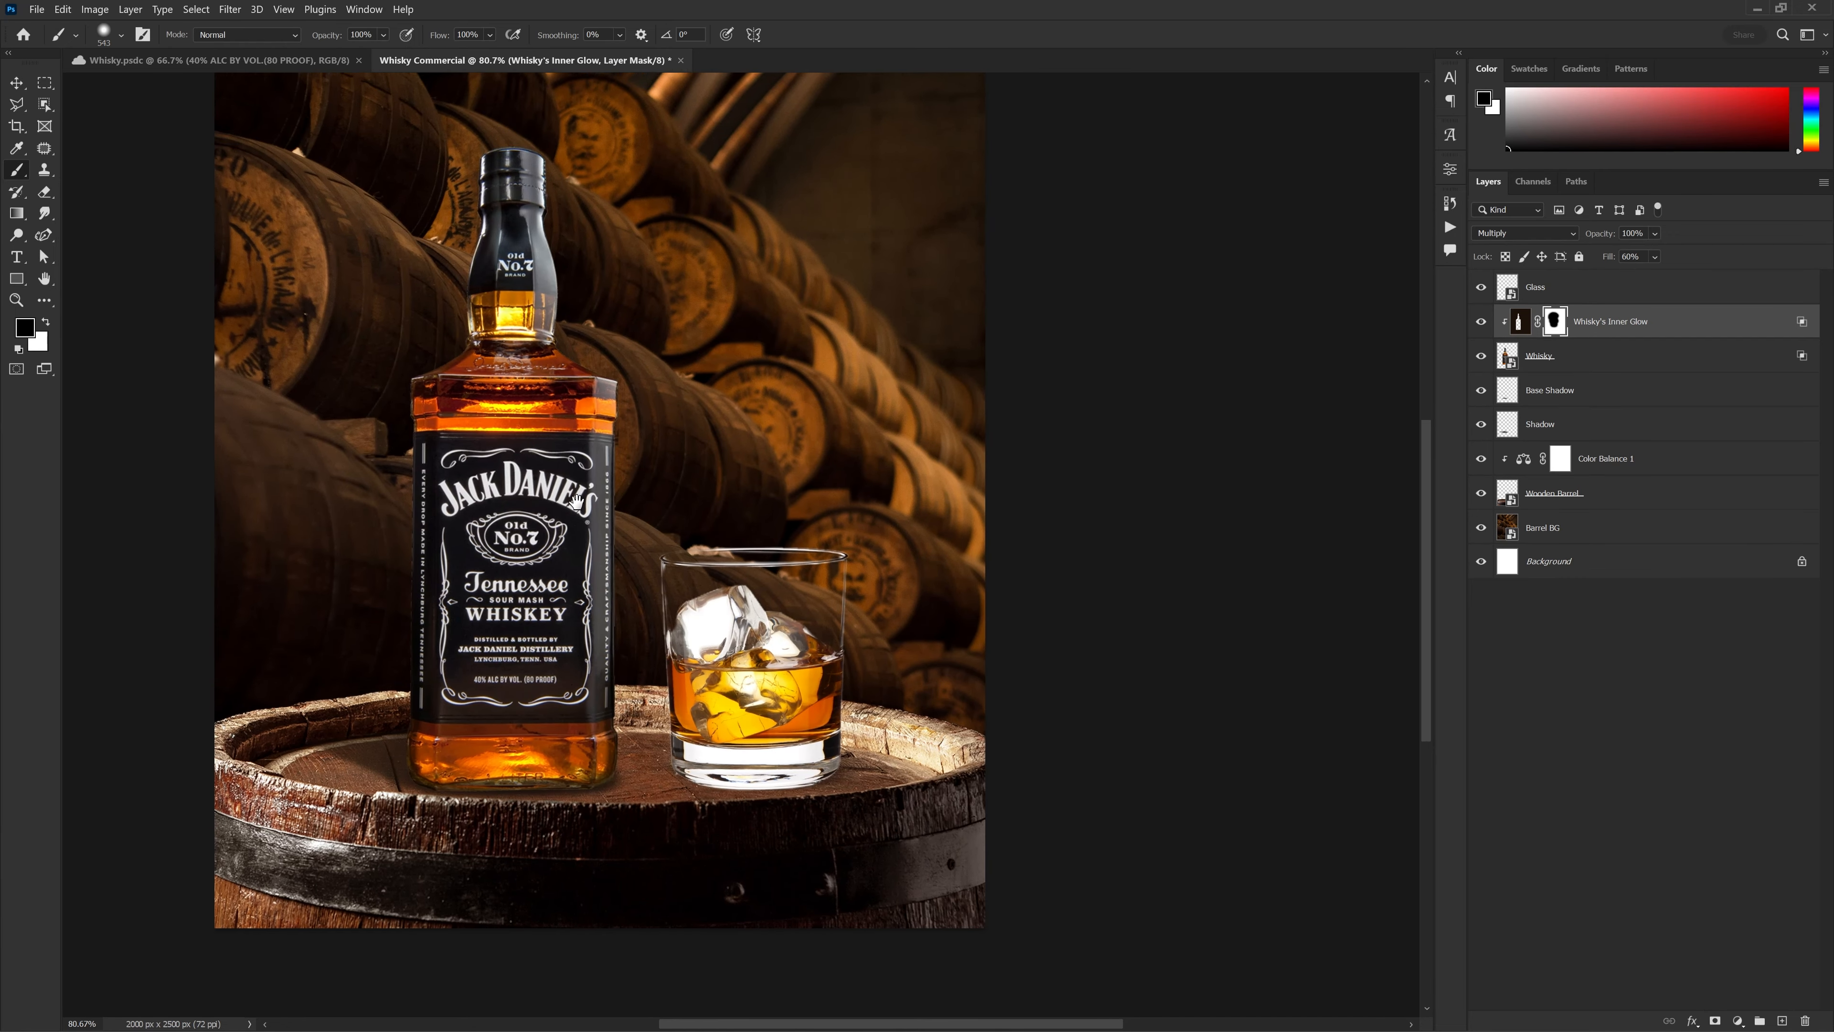
{"action": "left_click_drag", "start_coordinate": [564, 510], "coordinate": [543, 542]}
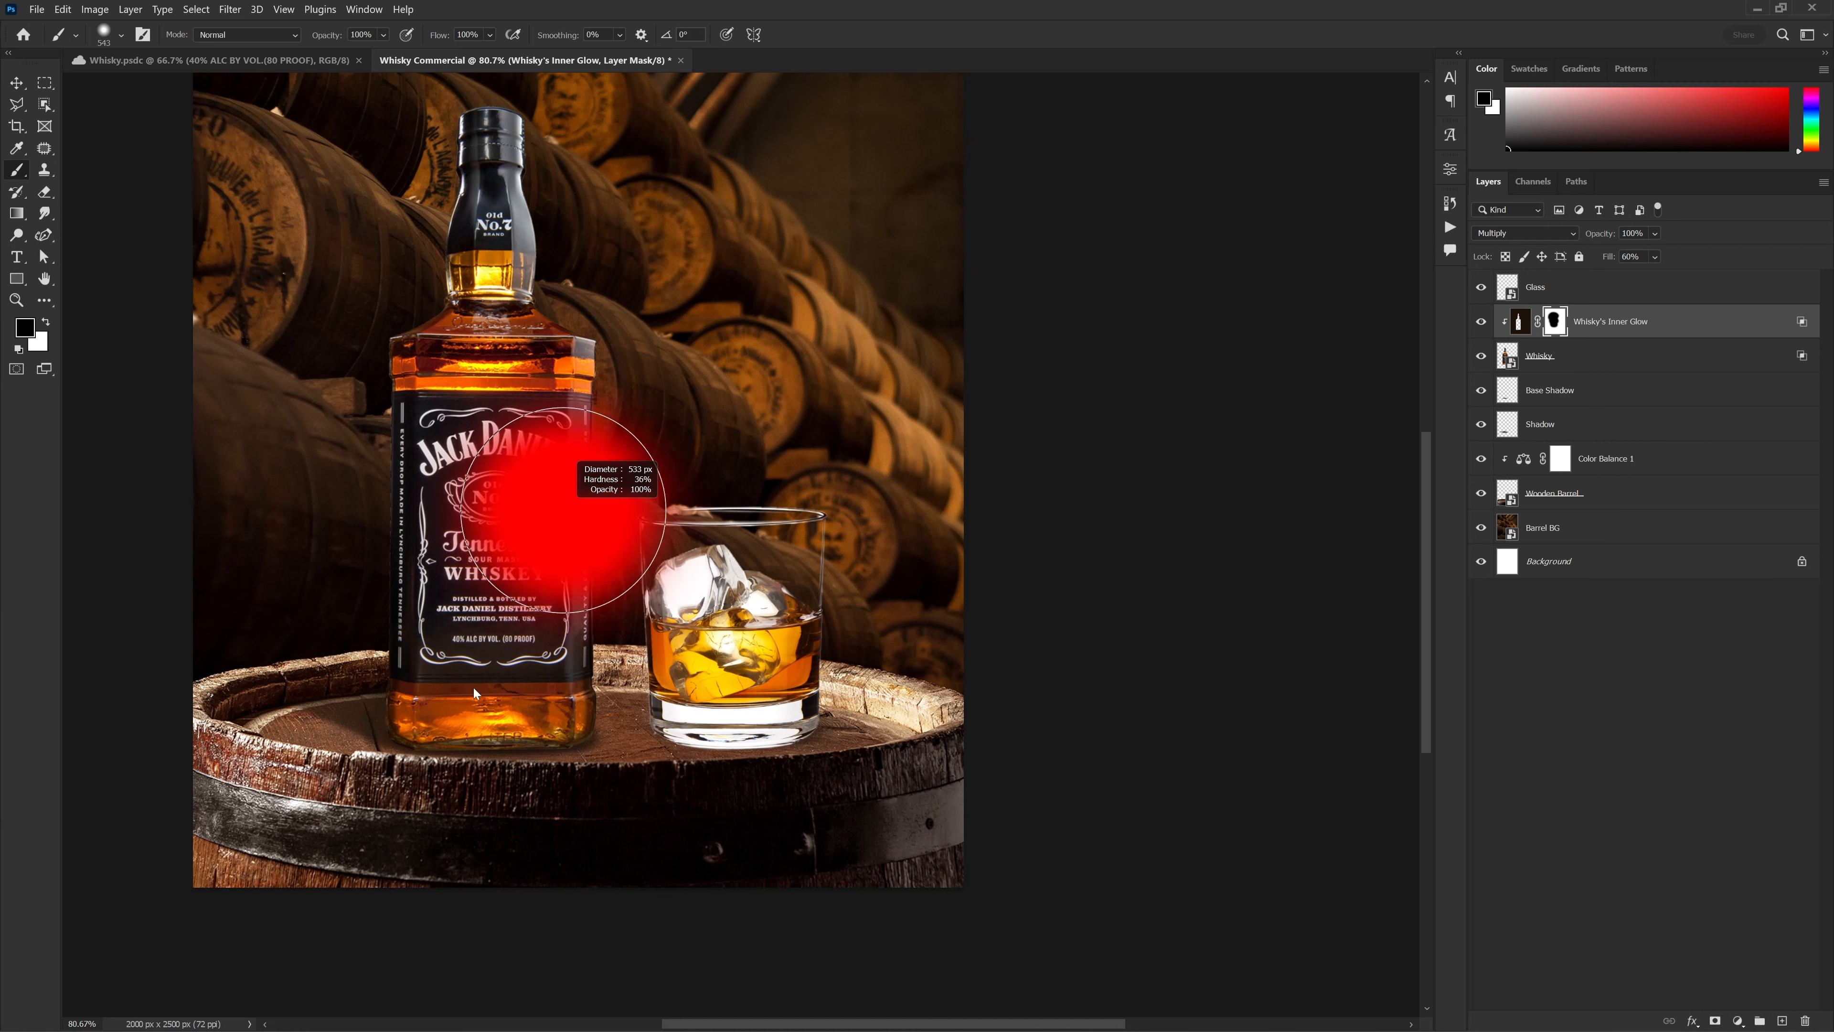
{"action": "mouse_move", "coordinate": [474, 688]}
{"action": "left_mouse_down"}
{"action": "mouse_move", "coordinate": [434, 851]}
{"action": "mouse_move", "coordinate": [346, 935]}
{"action": "left_mouse_up"}
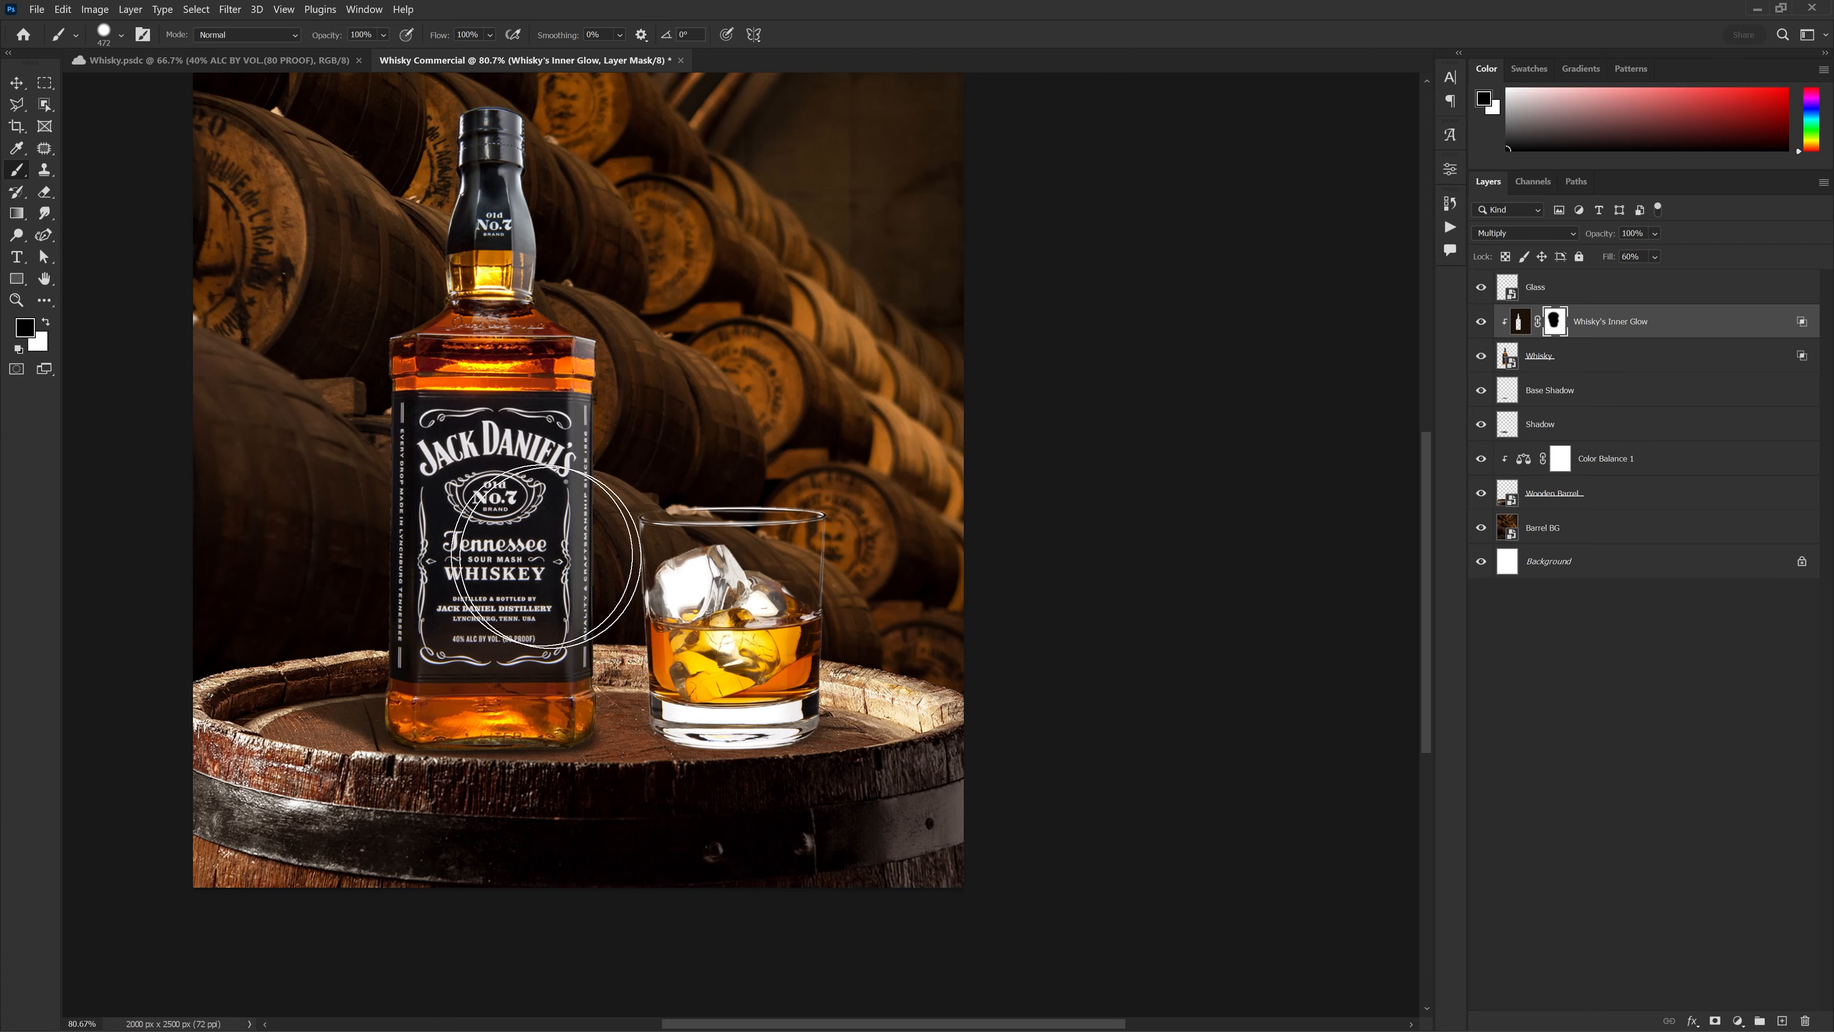
{"action": "mouse_move", "coordinate": [546, 555]}
{"action": "left_mouse_down"}
{"action": "mouse_move", "coordinate": [423, 285]}
{"action": "mouse_move", "coordinate": [536, 273]}
{"action": "left_mouse_up"}
{"action": "left_click_drag", "start_coordinate": [541, 272], "coordinate": [577, 347]}
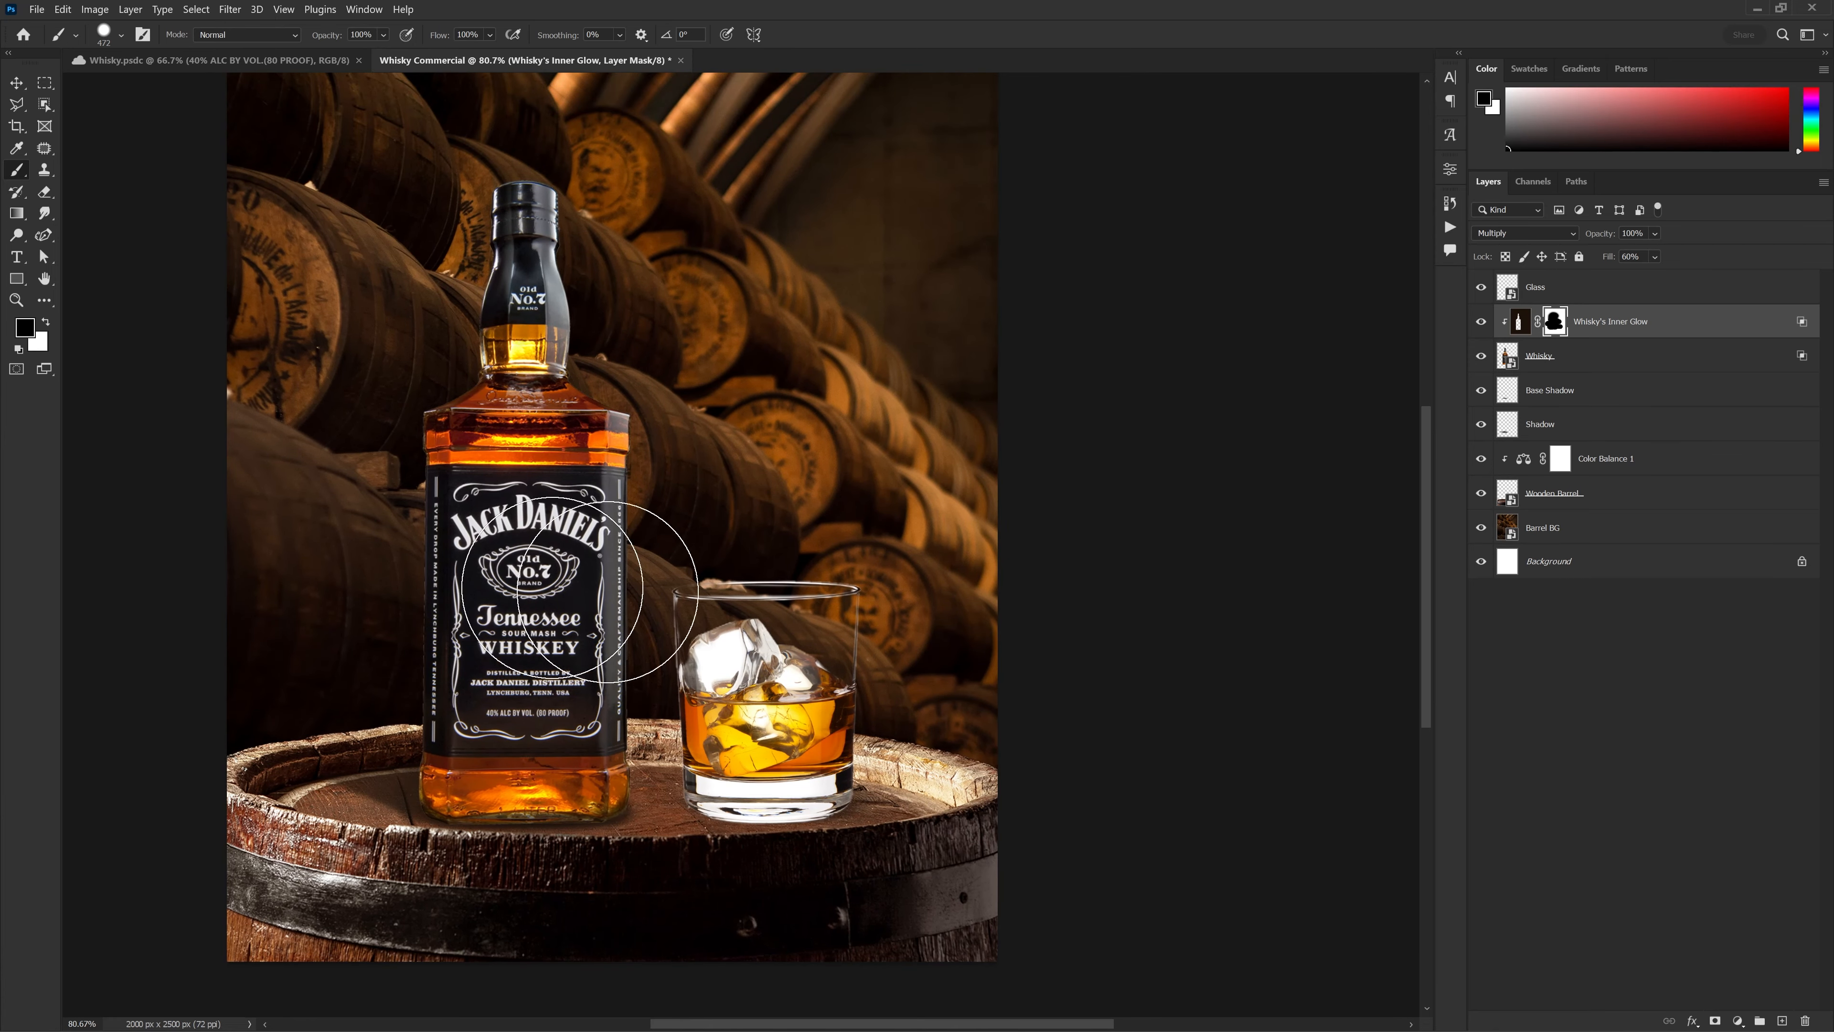
Set the opacity of the Whisky's Inner Glow layer to 60%
{"action": "left_click_drag", "start_coordinate": [752, 519], "coordinate": [741, 499]}
{"action": "scroll", "coordinate": [549, 694], "scroll_direction": "up", "scroll_amount": 5}
{"action": "left_click_drag", "start_coordinate": [582, 626], "coordinate": [580, 685]}
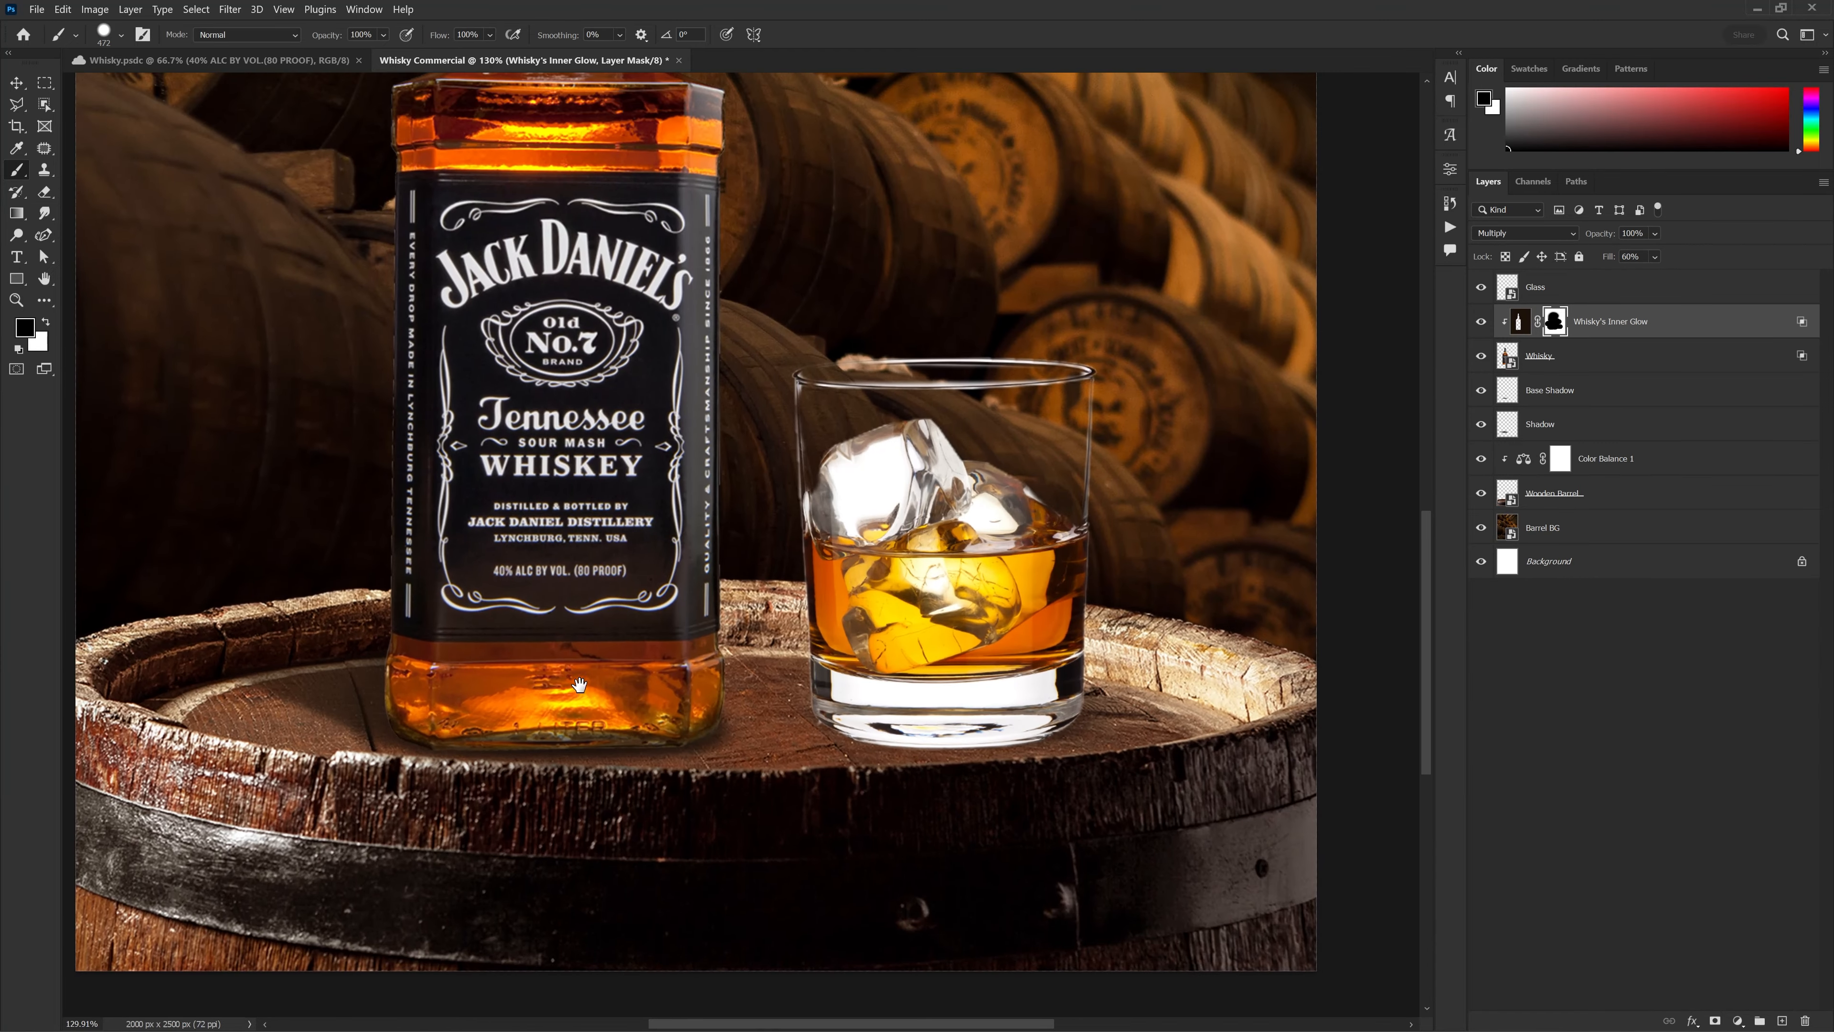
{"action": "key", "text": "v"}
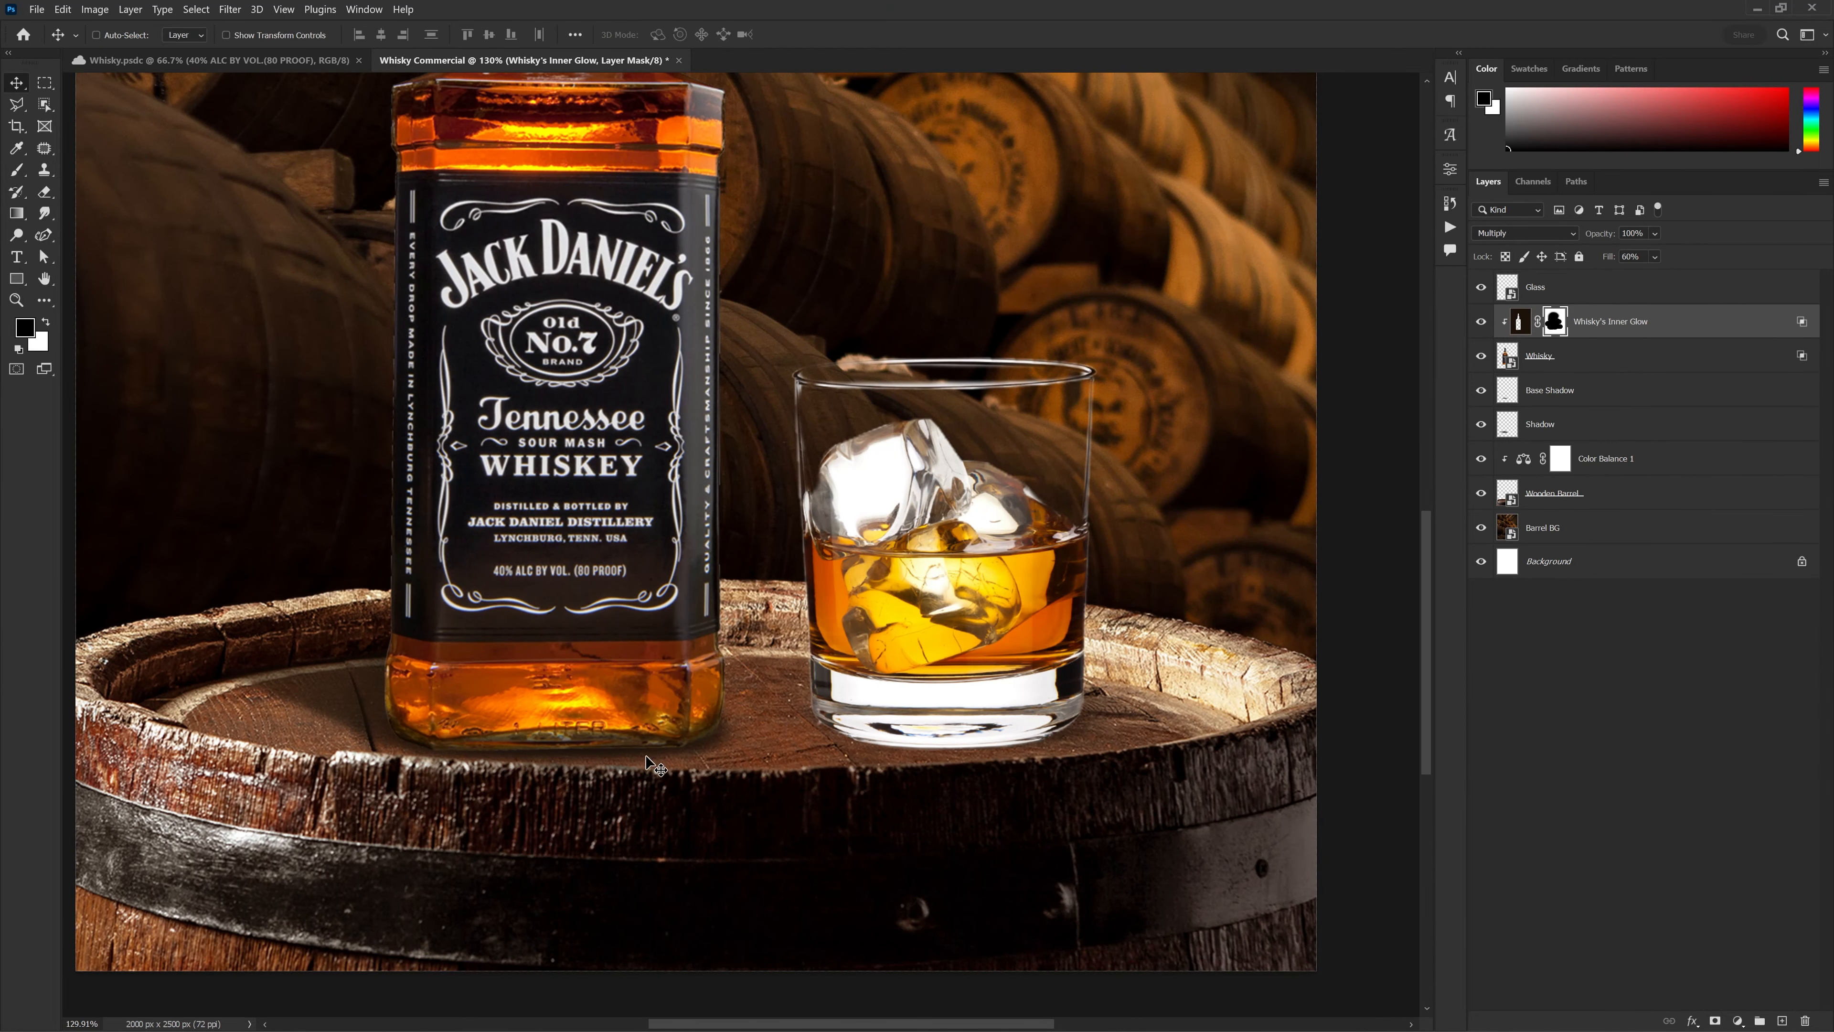
{"action": "left_click_drag", "start_coordinate": [746, 707], "coordinate": [723, 733]}
{"action": "left_click", "coordinate": [1622, 317]}
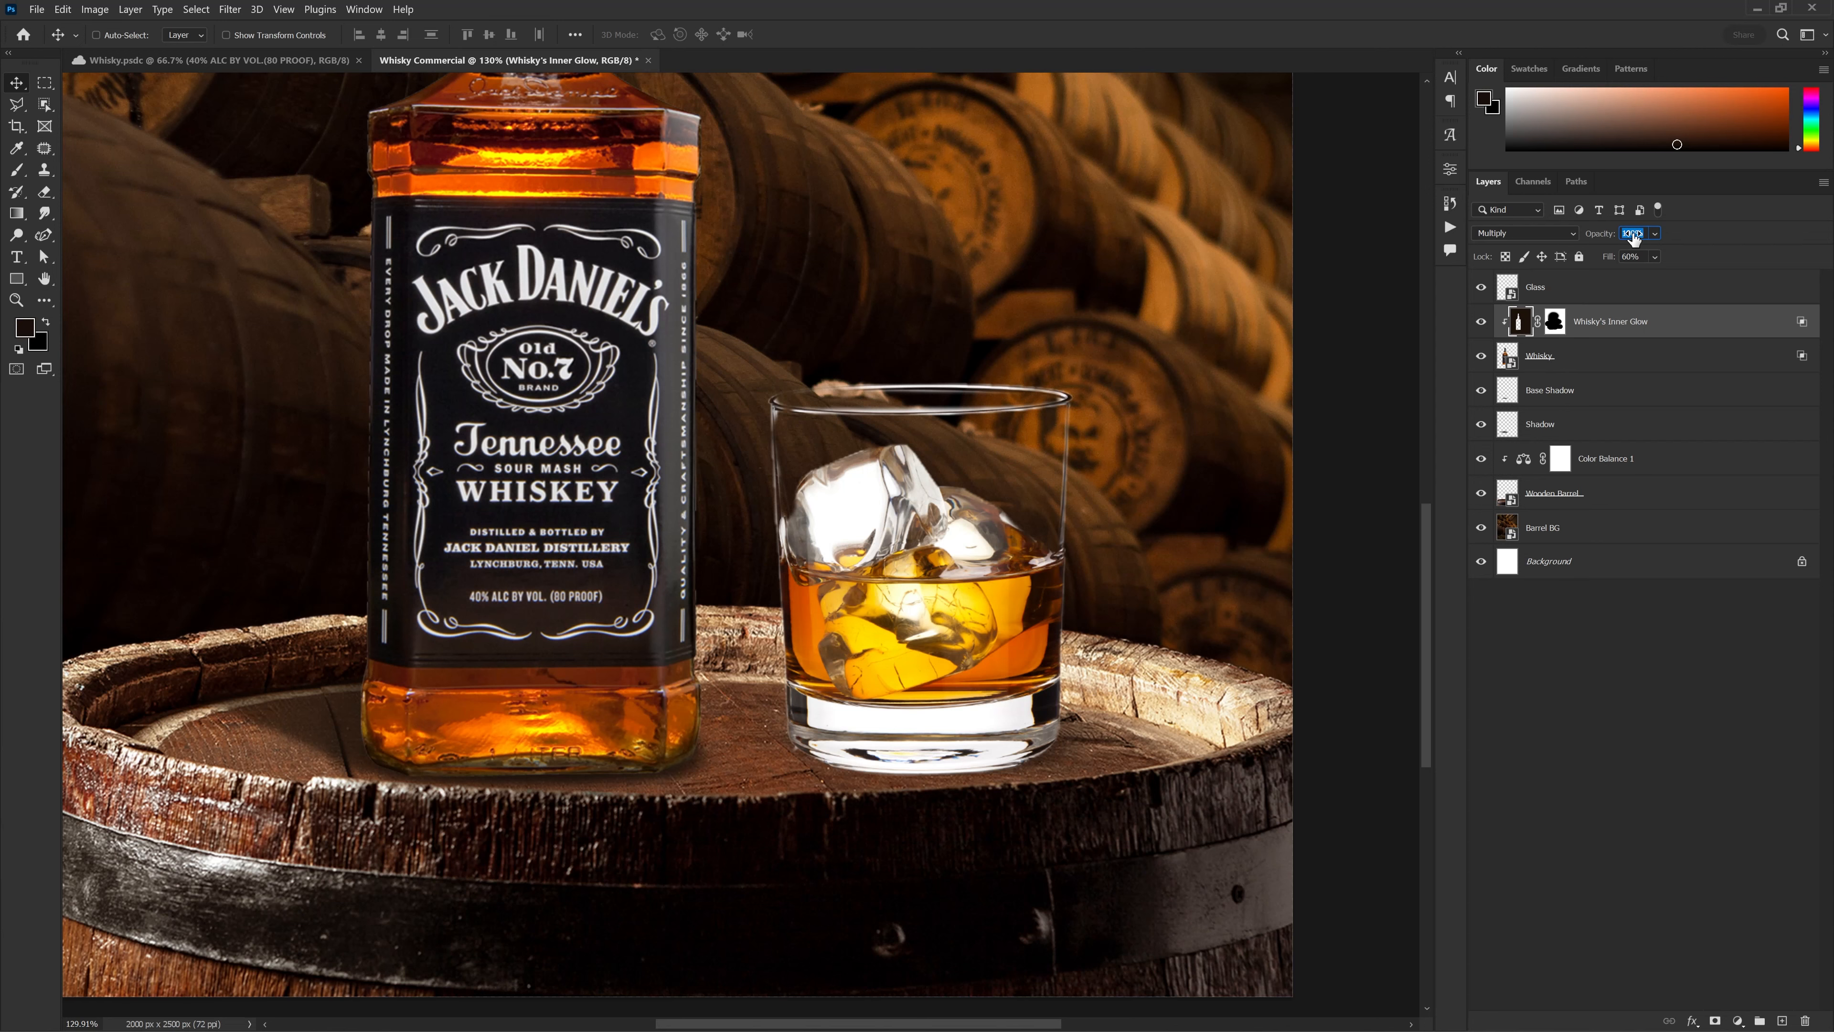
{"action": "type", "text": "60"}
{"action": "key", "text": "Return"}
Duplicate the Glass layer, fill the copy with black beneath the glass, and distort it into a cast shadow across the barrel top
{"action": "scroll", "coordinate": [800, 618], "scroll_direction": "down", "scroll_amount": 3}
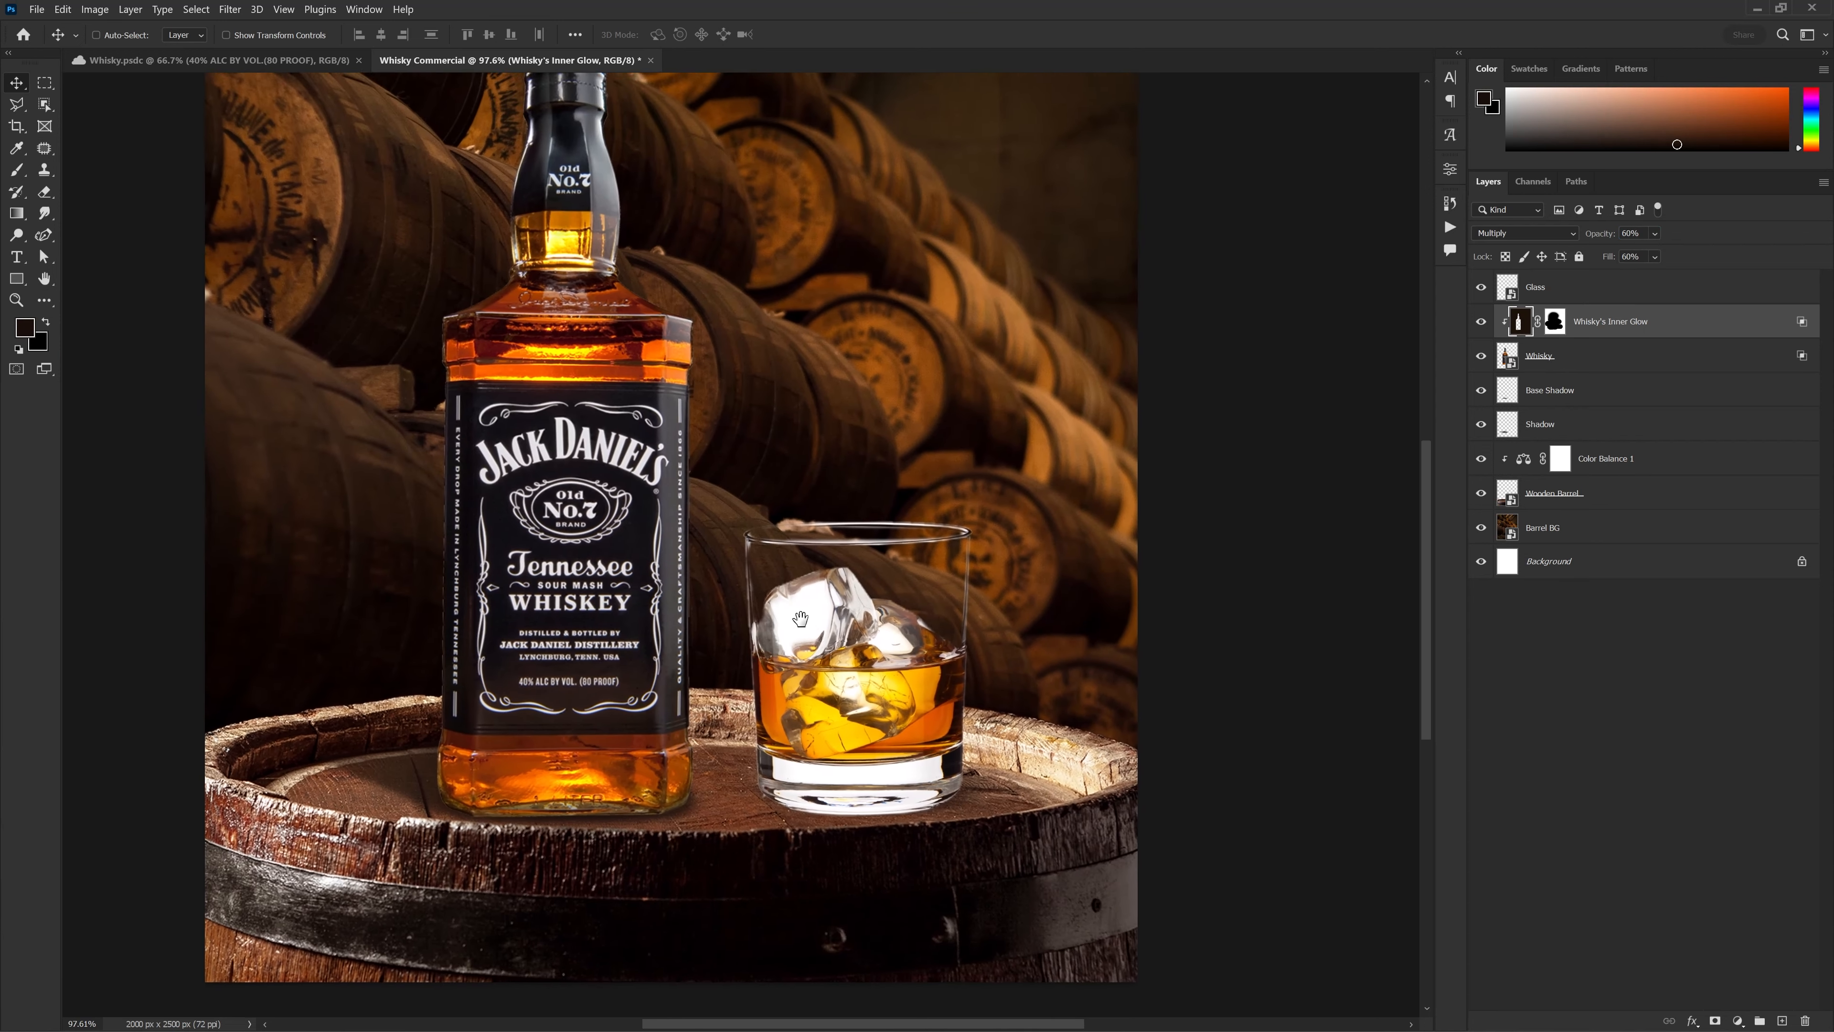
{"action": "left_click_drag", "start_coordinate": [800, 618], "coordinate": [759, 642]}
{"action": "scroll", "coordinate": [754, 755], "scroll_direction": "down", "scroll_amount": 2}
{"action": "scroll", "coordinate": [816, 742], "scroll_direction": "down", "scroll_amount": 1}
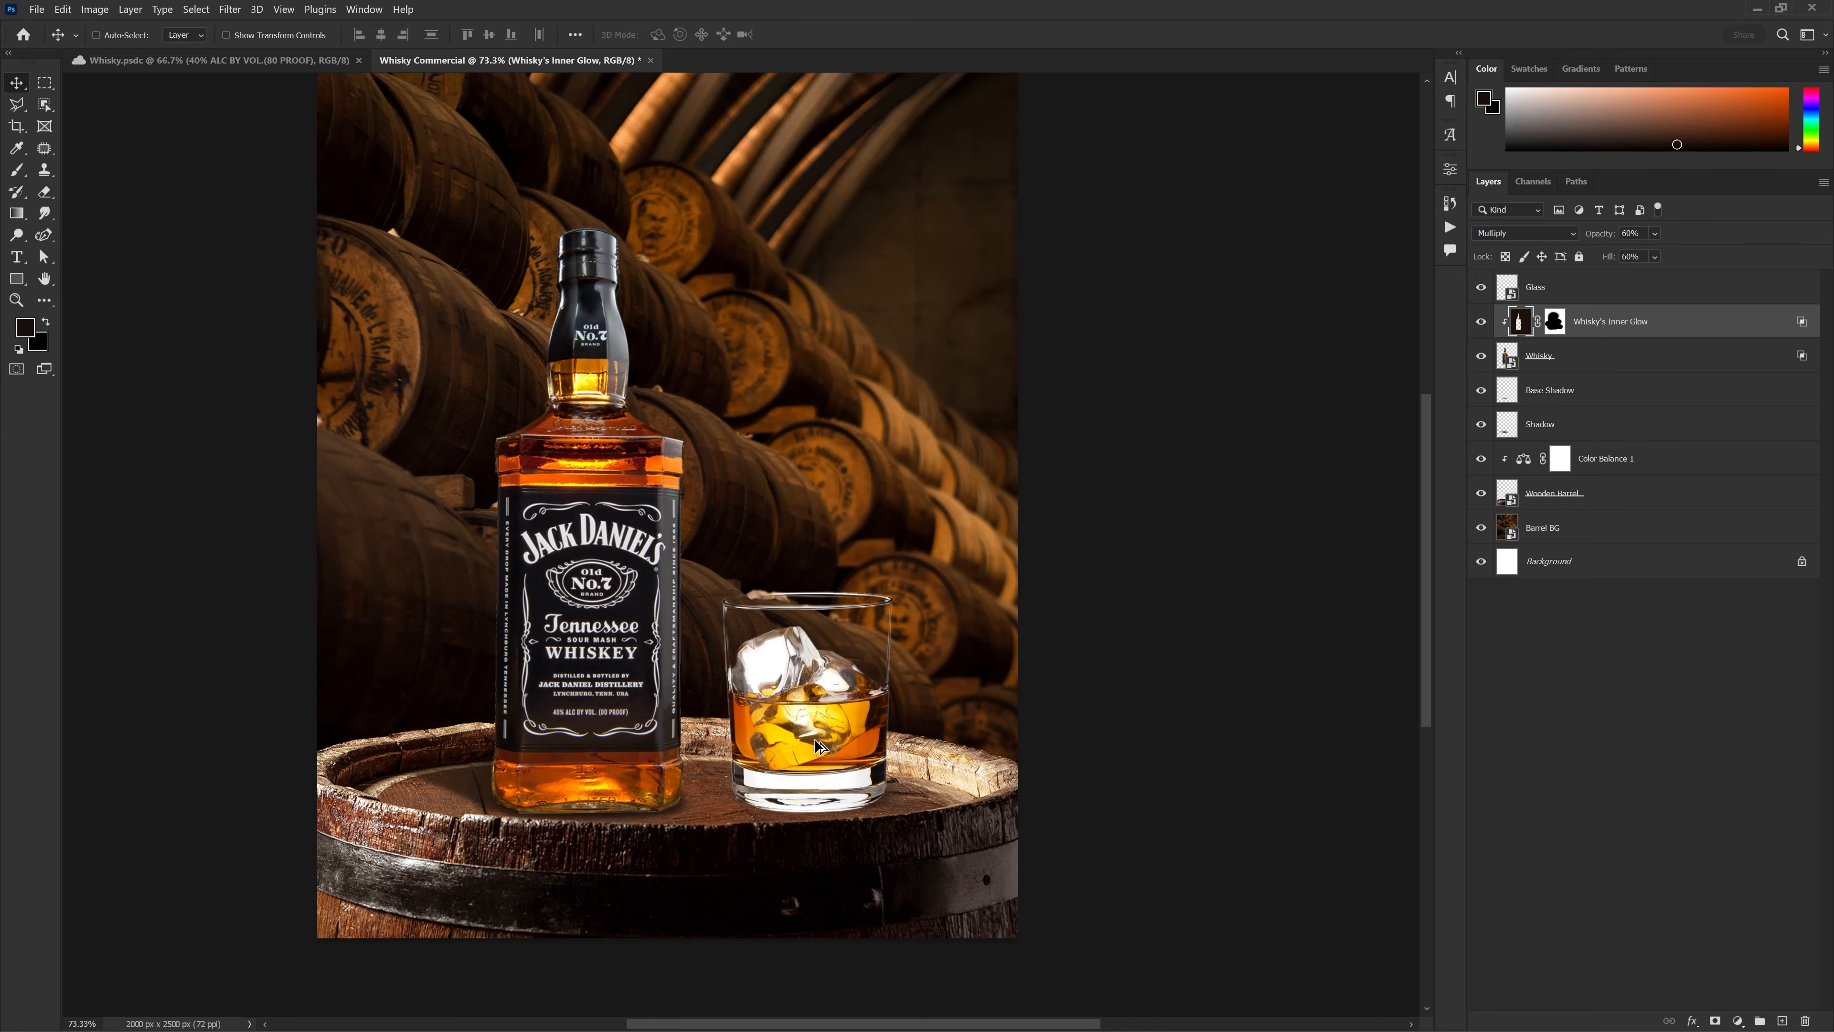
{"action": "scroll", "coordinate": [816, 744], "scroll_direction": "up", "scroll_amount": 1}
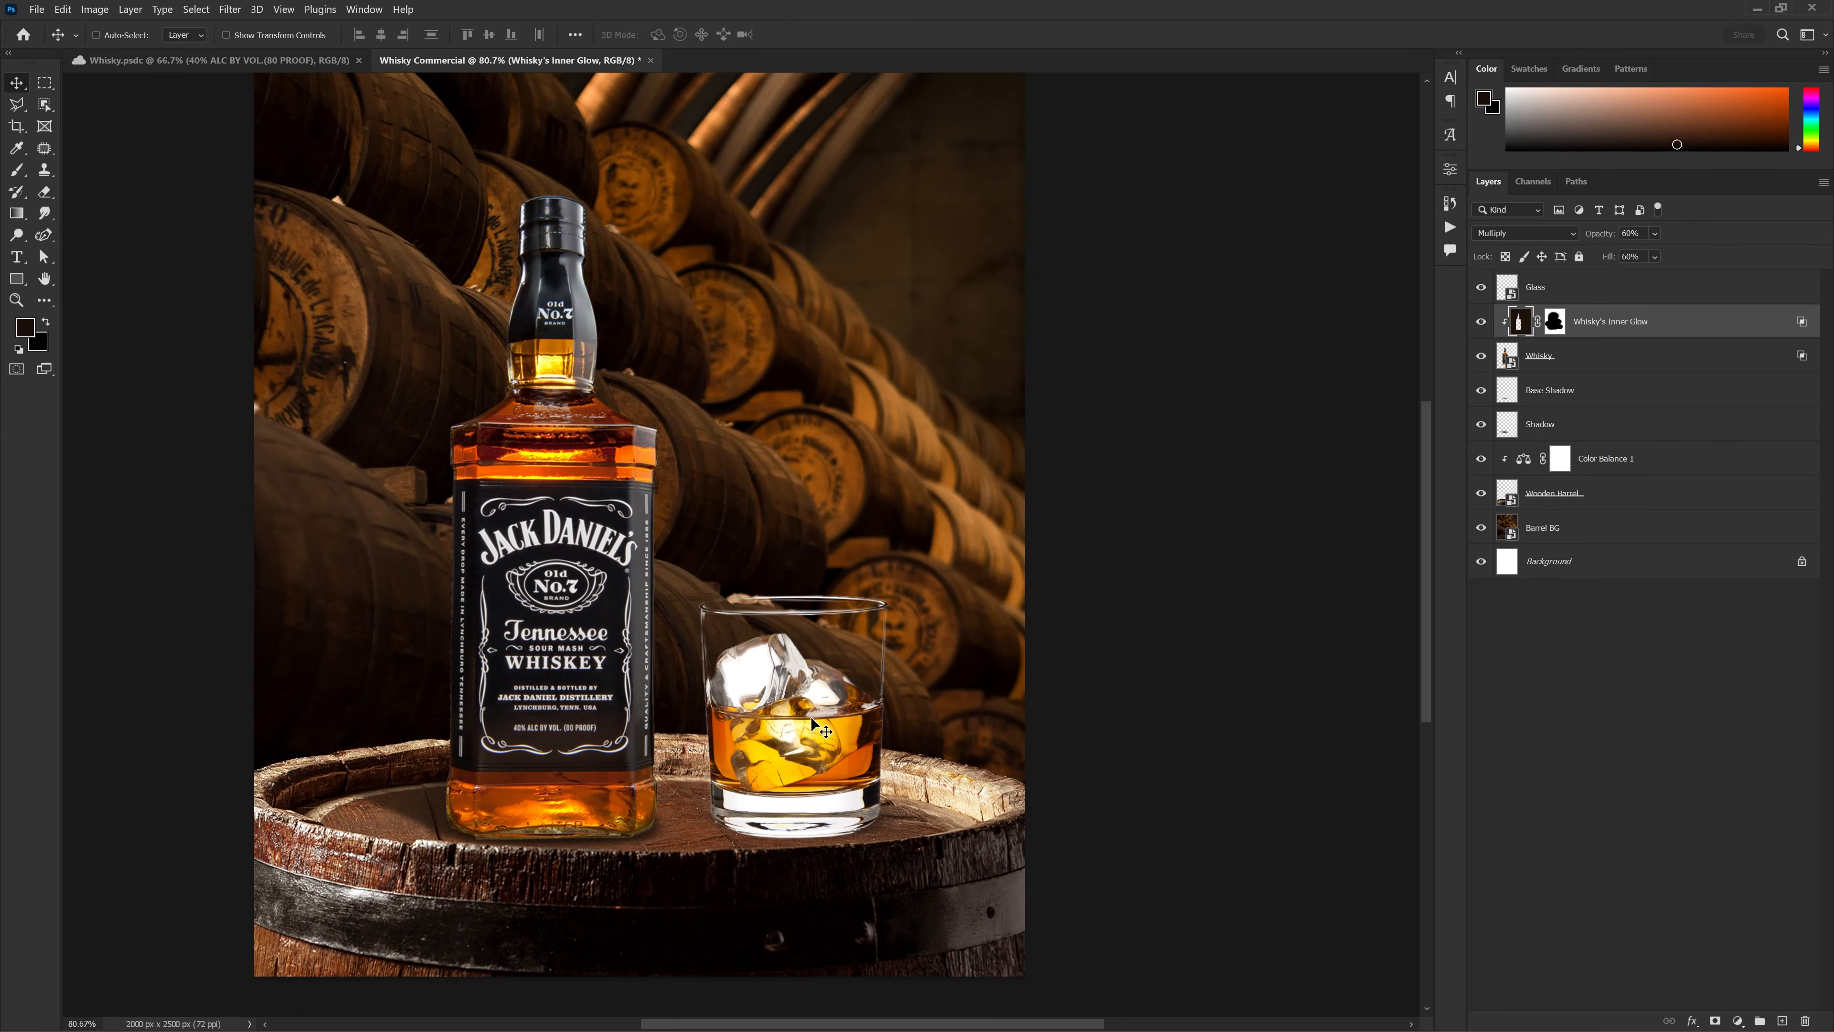
{"action": "left_click", "coordinate": [1536, 289]}
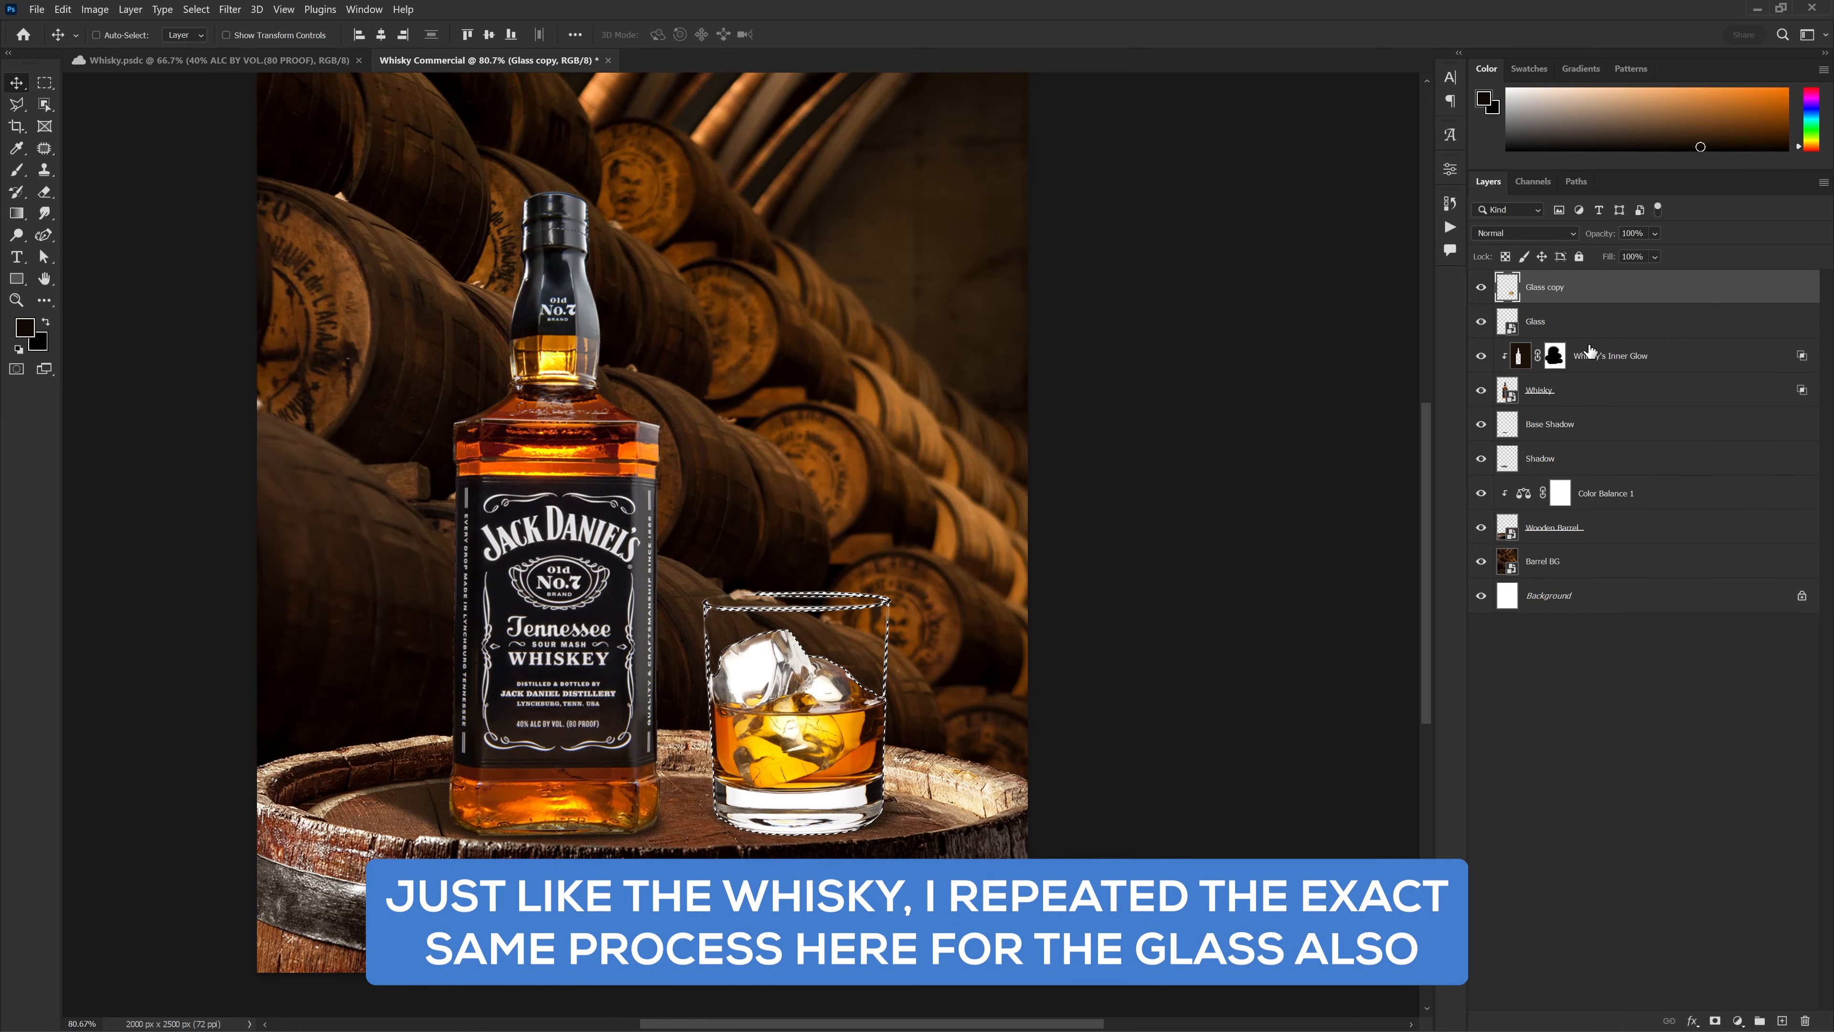
{"action": "key", "text": "alt+BackSpace"}
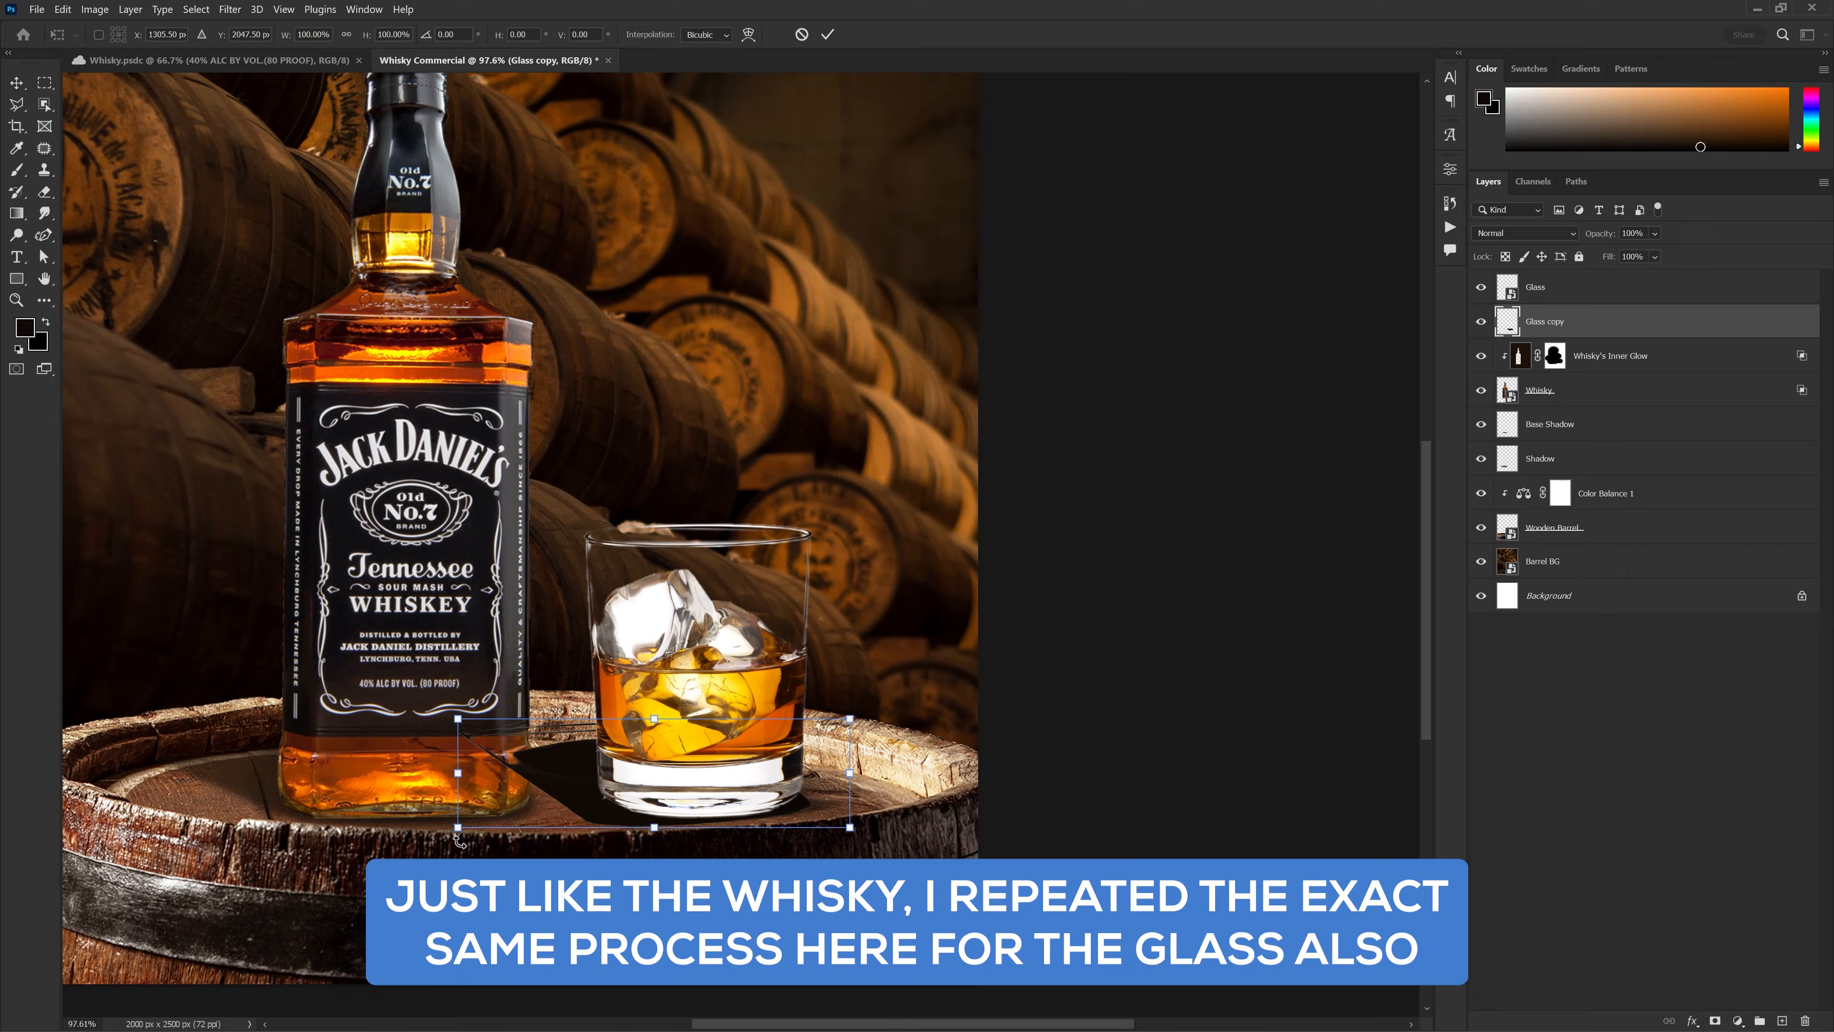
{"action": "left_click_drag", "start_coordinate": [460, 840], "coordinate": [491, 823]}
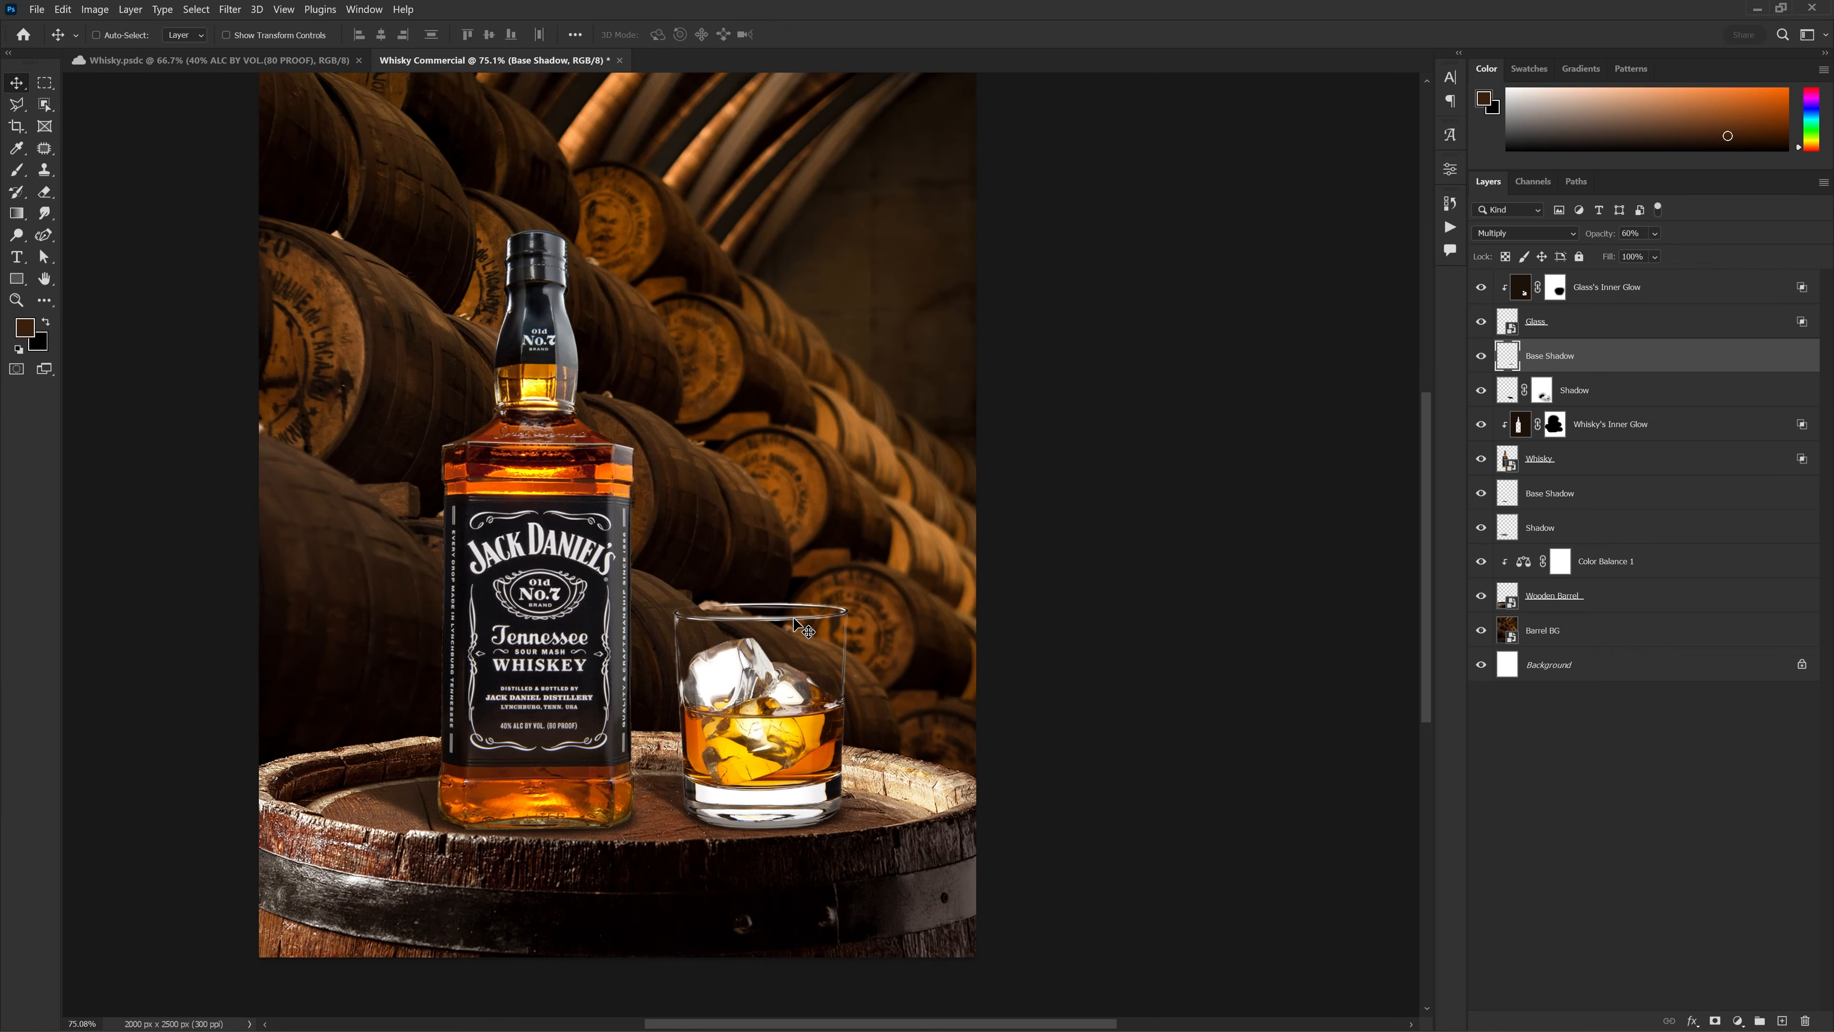
{"action": "scroll", "coordinate": [820, 786], "scroll_direction": "up", "scroll_amount": 3}
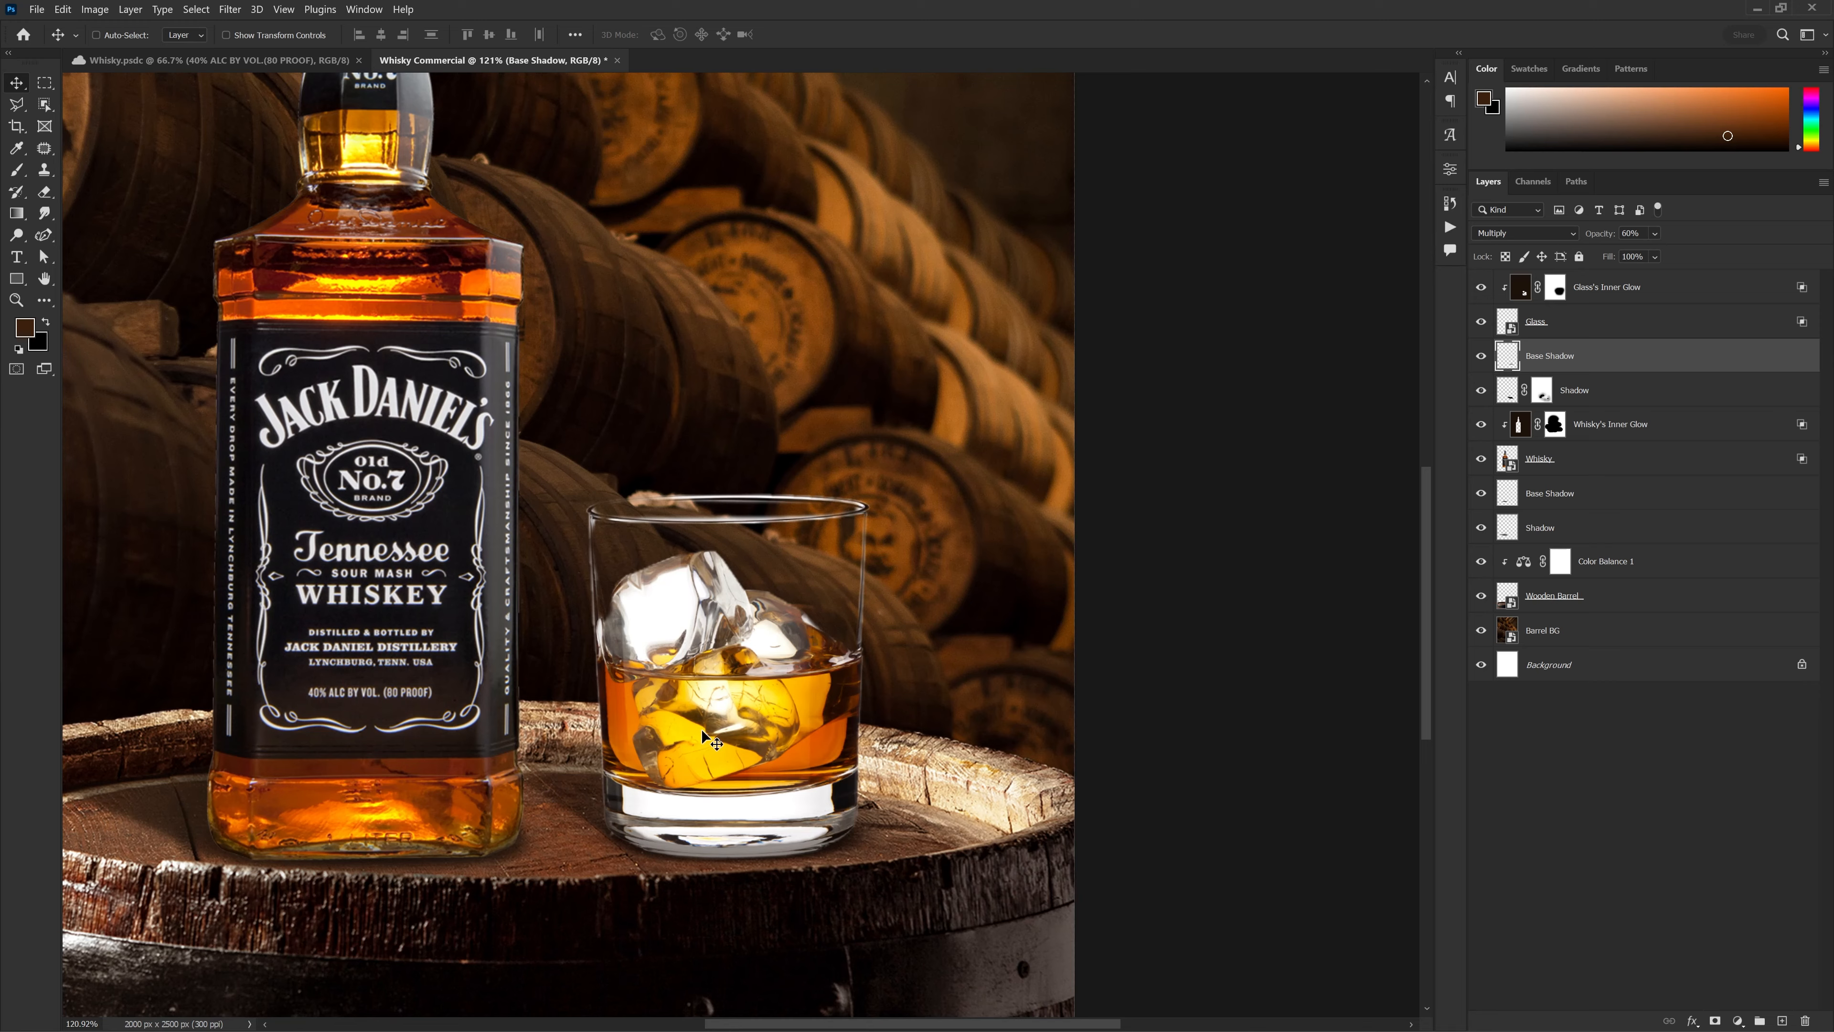
{"action": "mouse_move", "coordinate": [751, 693]}
{"action": "left_mouse_down"}
{"action": "mouse_move", "coordinate": [836, 637]}
{"action": "mouse_move", "coordinate": [759, 683]}
{"action": "left_mouse_up"}
{"action": "scroll", "coordinate": [759, 690], "scroll_direction": "down", "scroll_amount": 2}
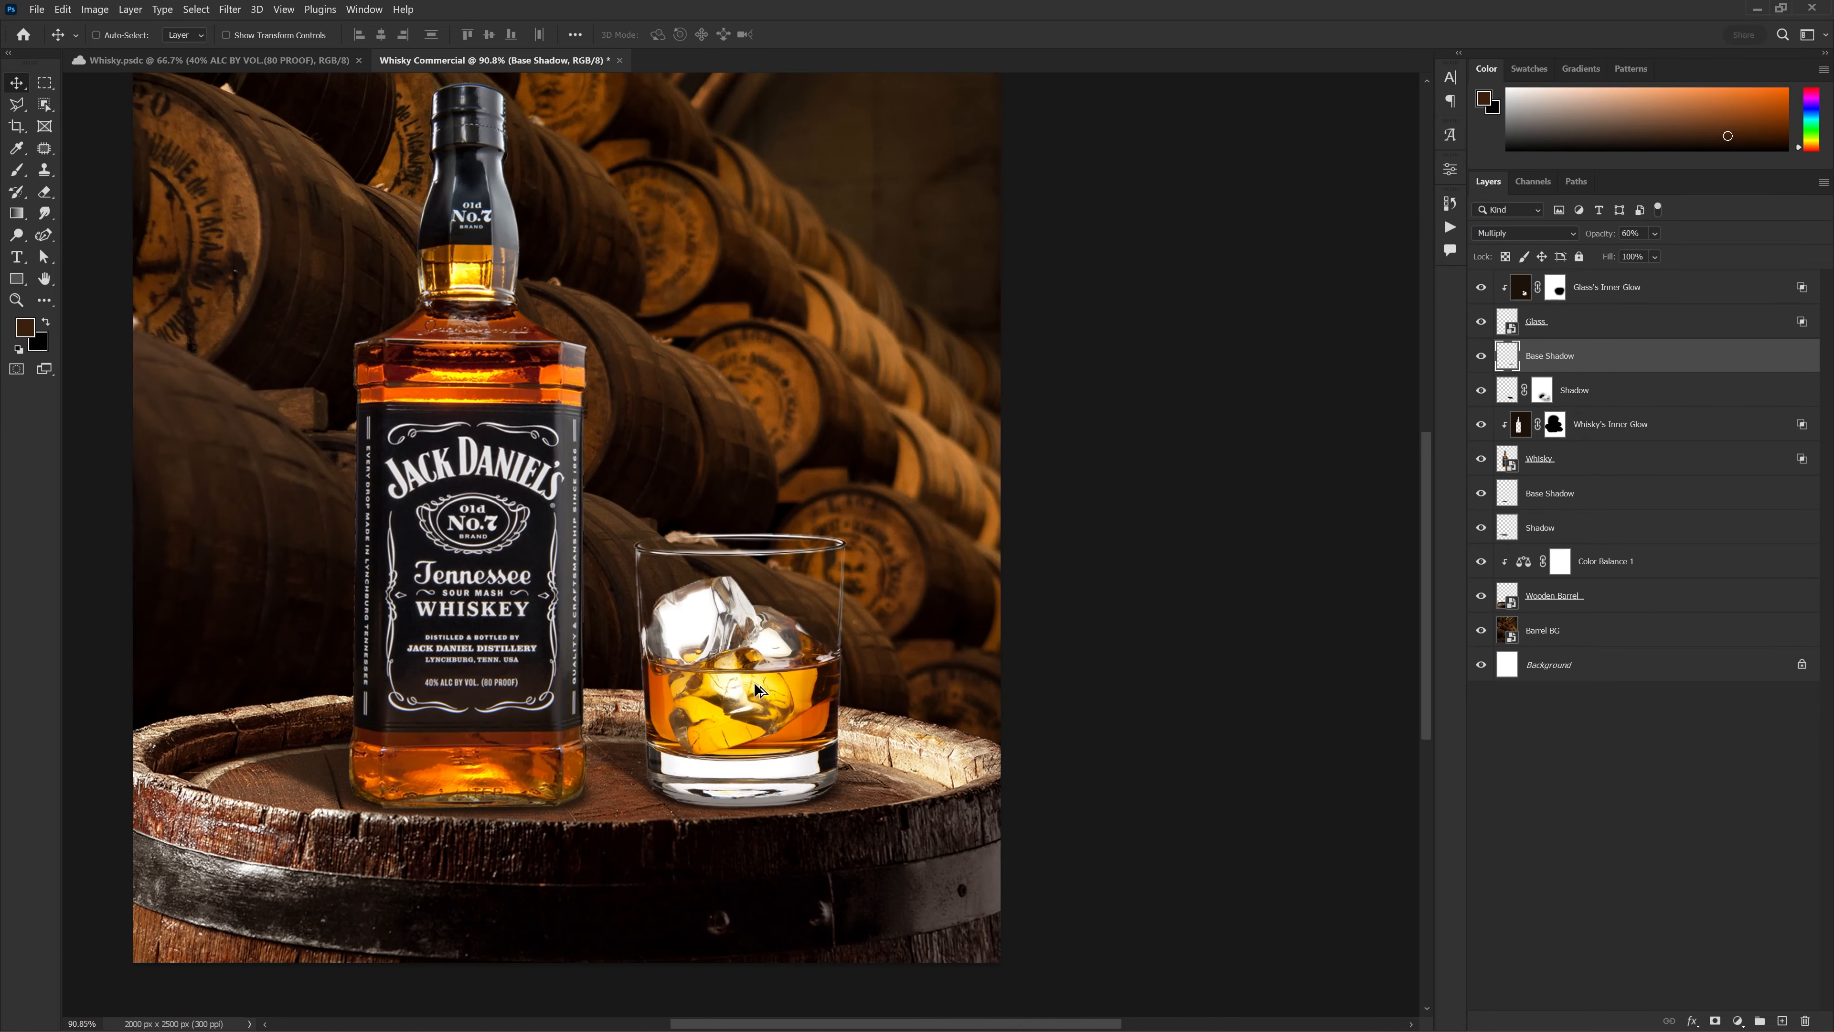
{"action": "scroll", "coordinate": [801, 613], "scroll_direction": "up", "scroll_amount": 1}
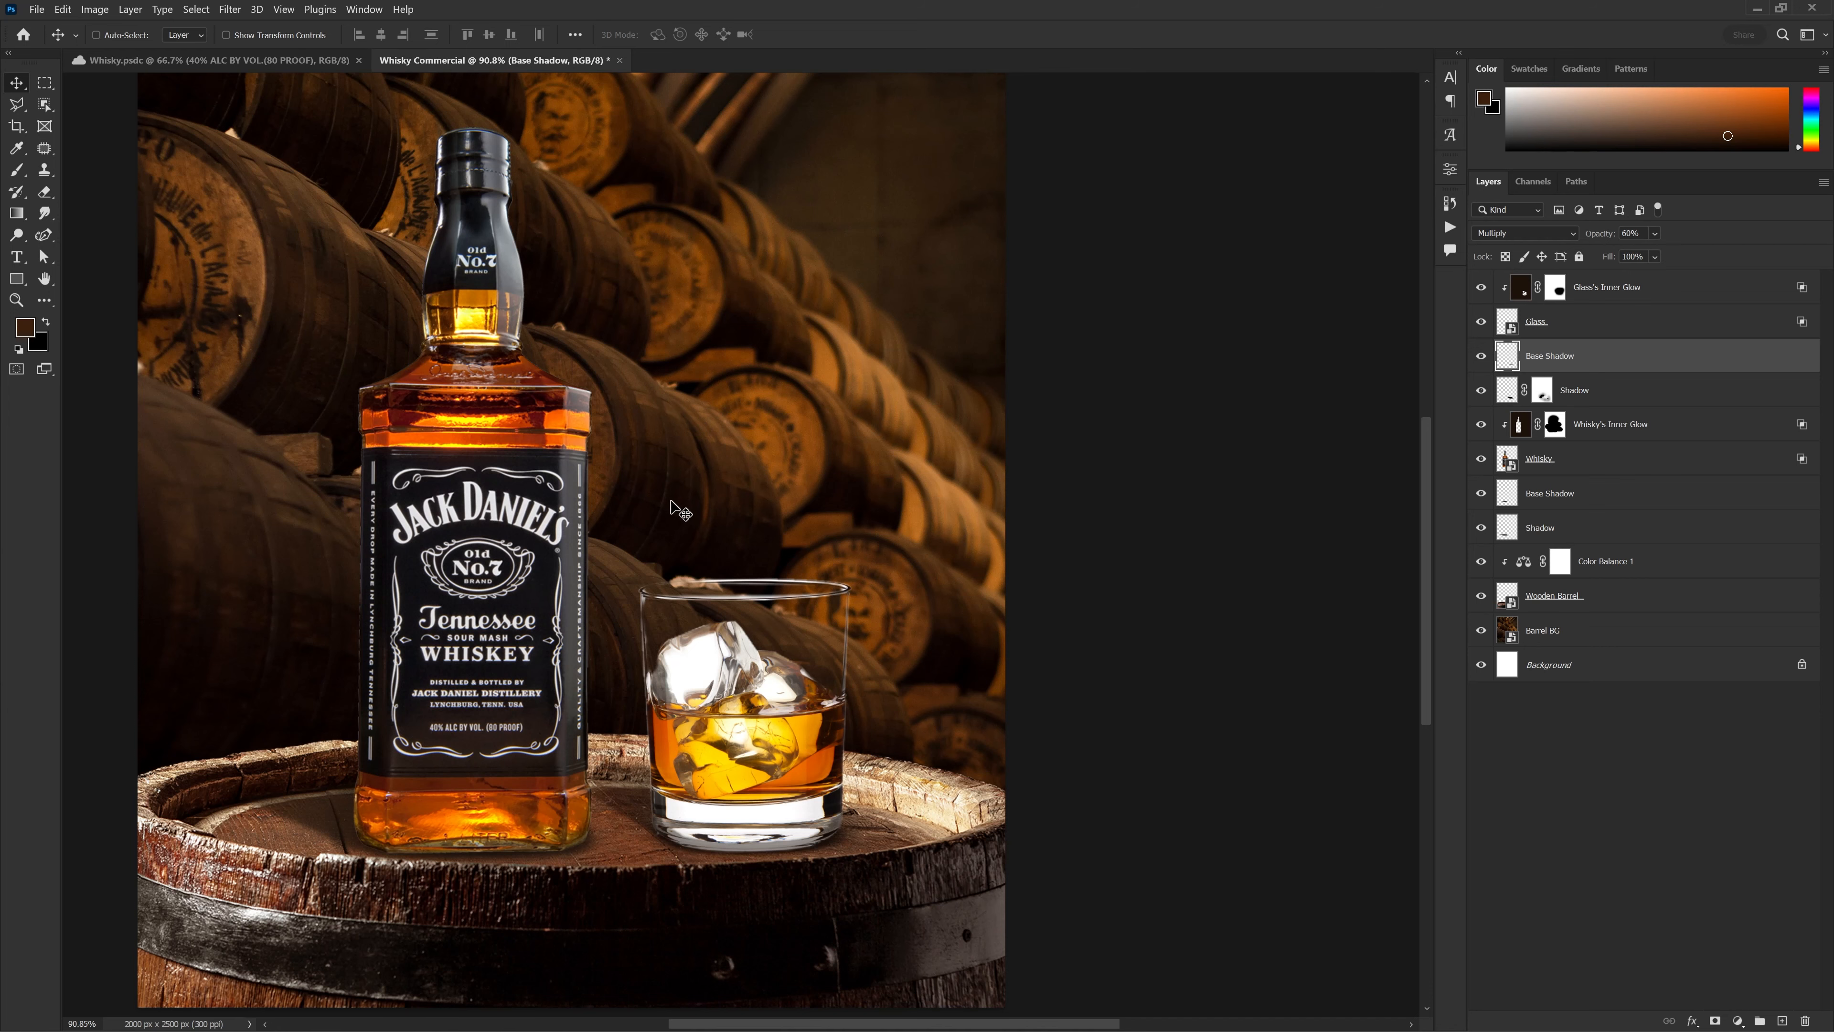
{"action": "scroll", "coordinate": [715, 625], "scroll_direction": "down", "scroll_amount": 1}
{"action": "scroll", "coordinate": [651, 629], "scroll_direction": "up", "scroll_amount": 2}
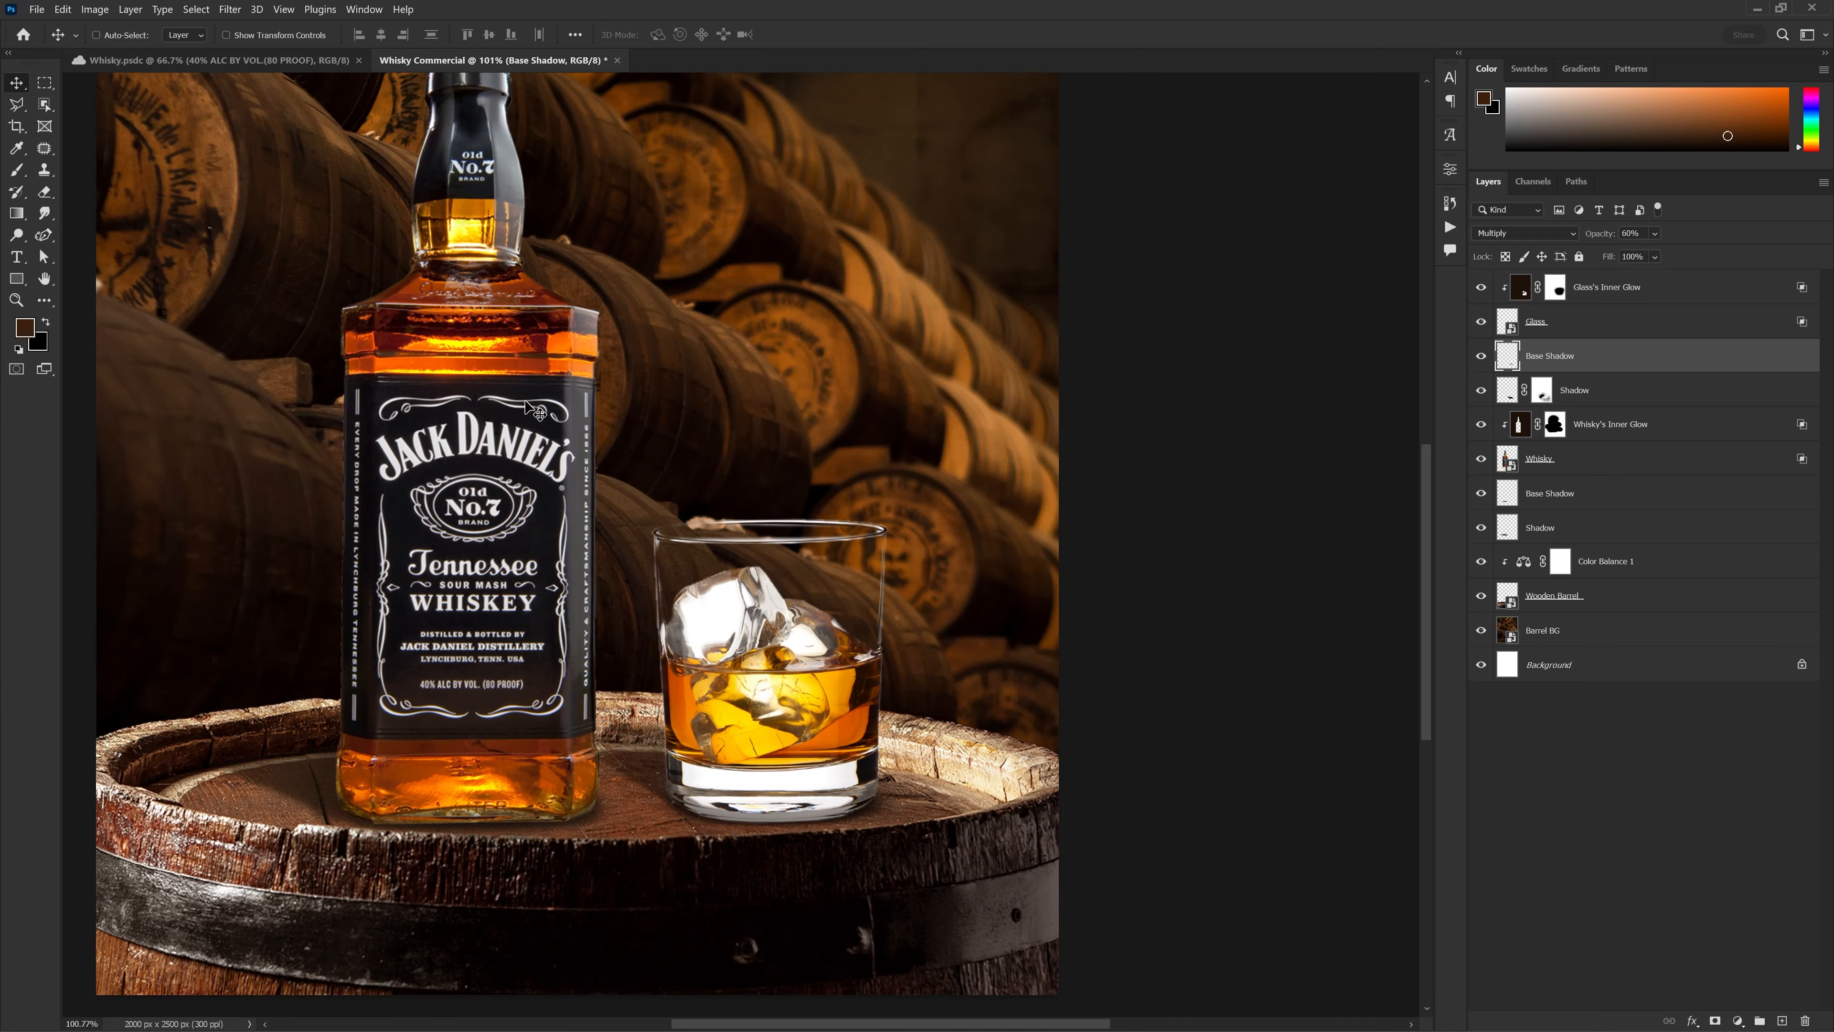
Group the Glass's Inner Glow, Glass, and the glass's Base Shadow and Shadow layers, and name the group Glass
{"action": "scroll", "coordinate": [654, 647], "scroll_direction": "down", "scroll_amount": 2}
{"action": "scroll", "coordinate": [730, 662], "scroll_direction": "up", "scroll_amount": 2}
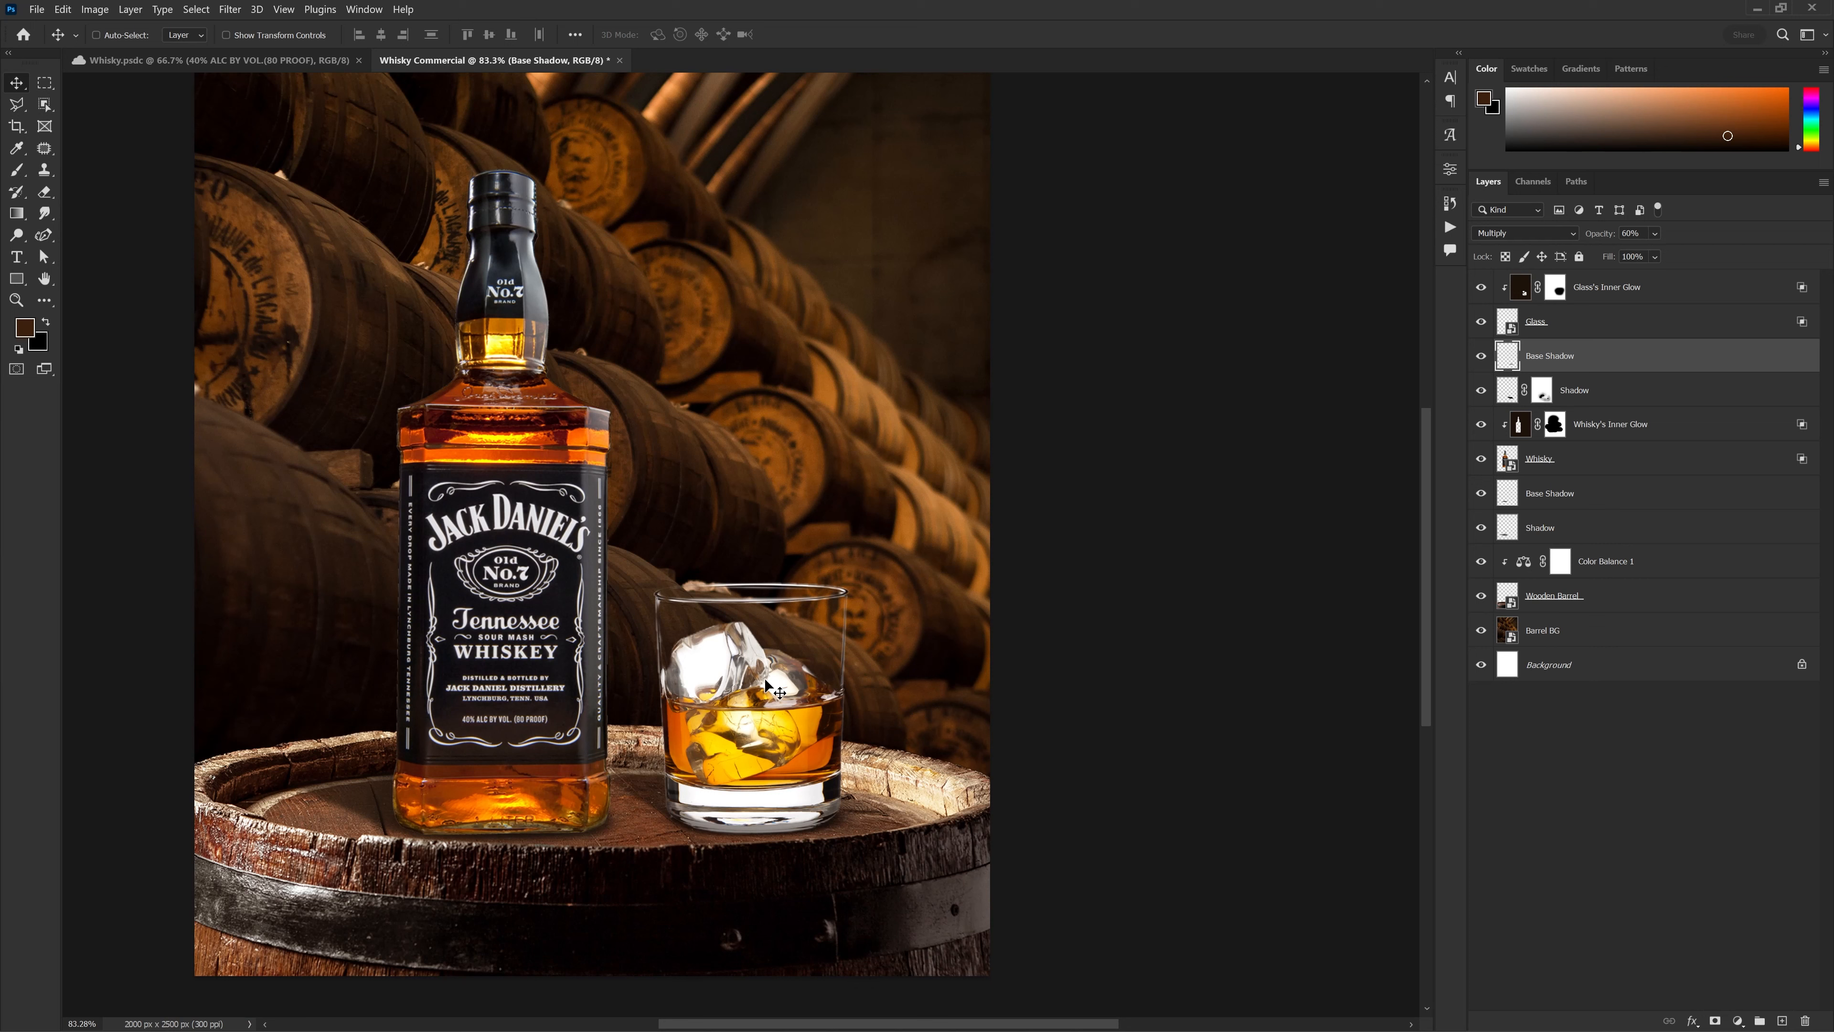
{"action": "scroll", "coordinate": [682, 455], "scroll_direction": "up", "scroll_amount": 1}
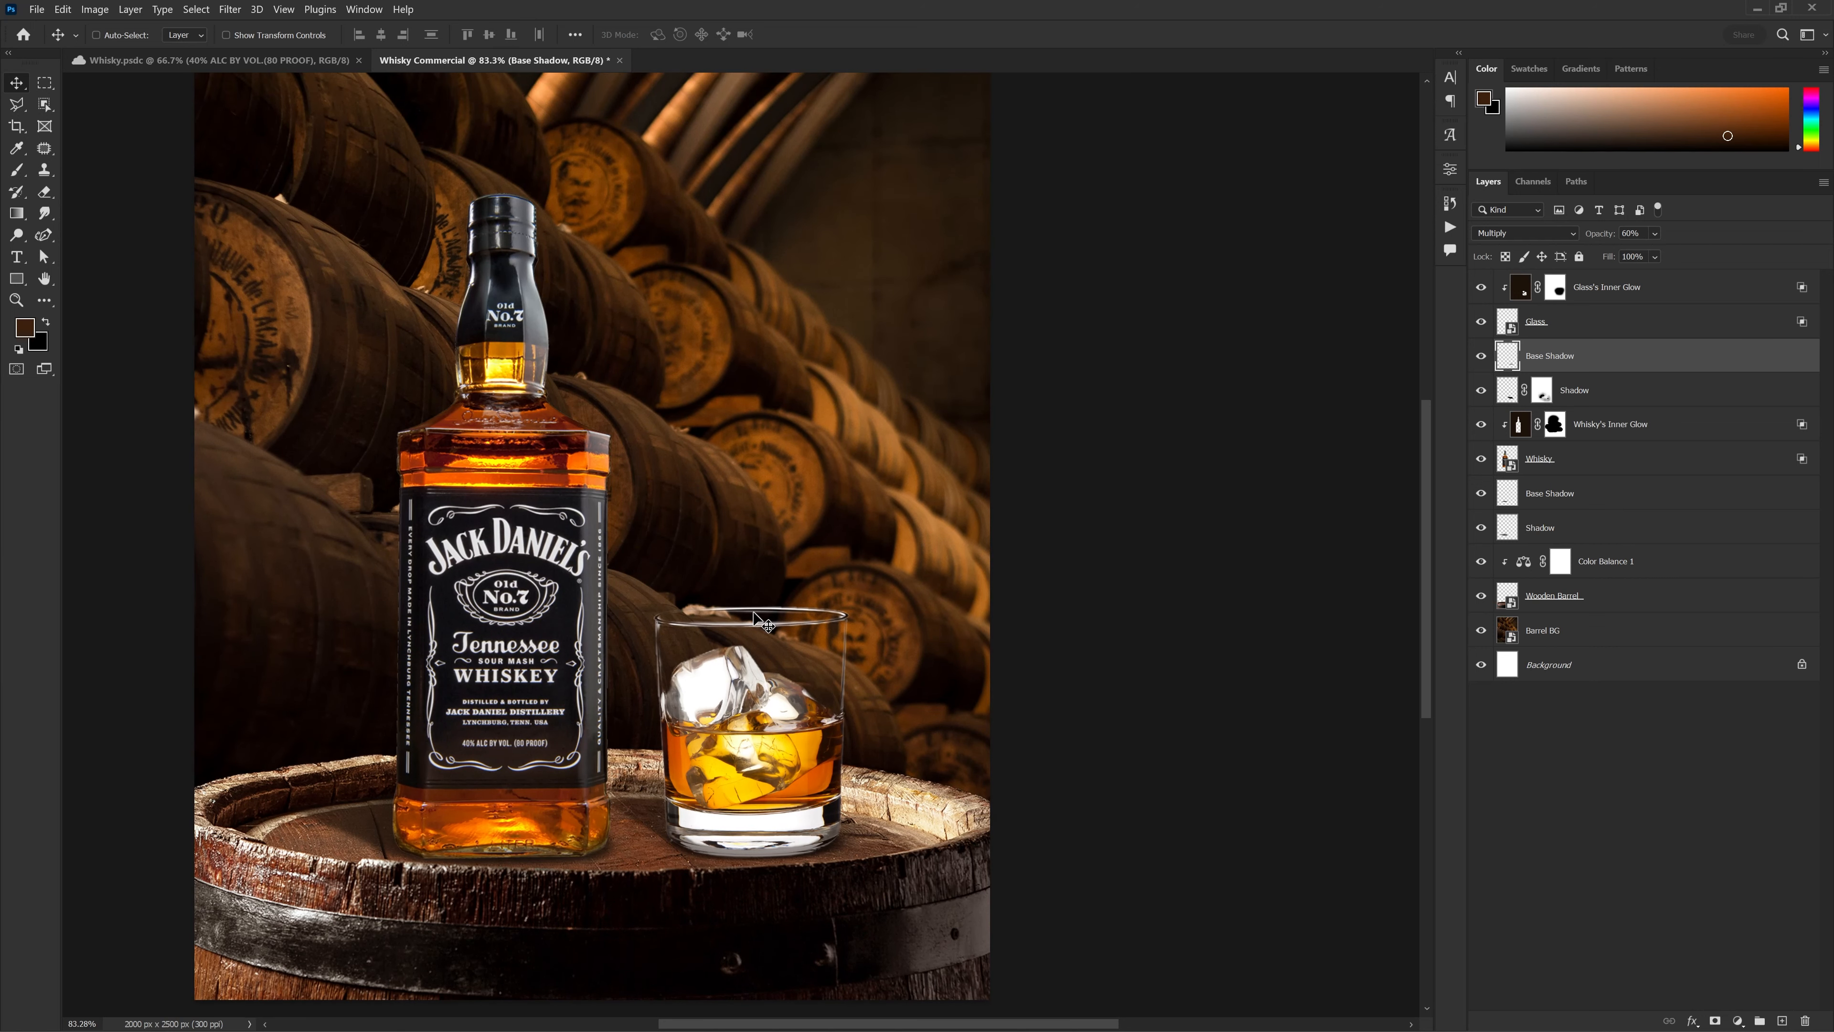
{"action": "scroll", "coordinate": [723, 586], "scroll_direction": "up", "scroll_amount": 1}
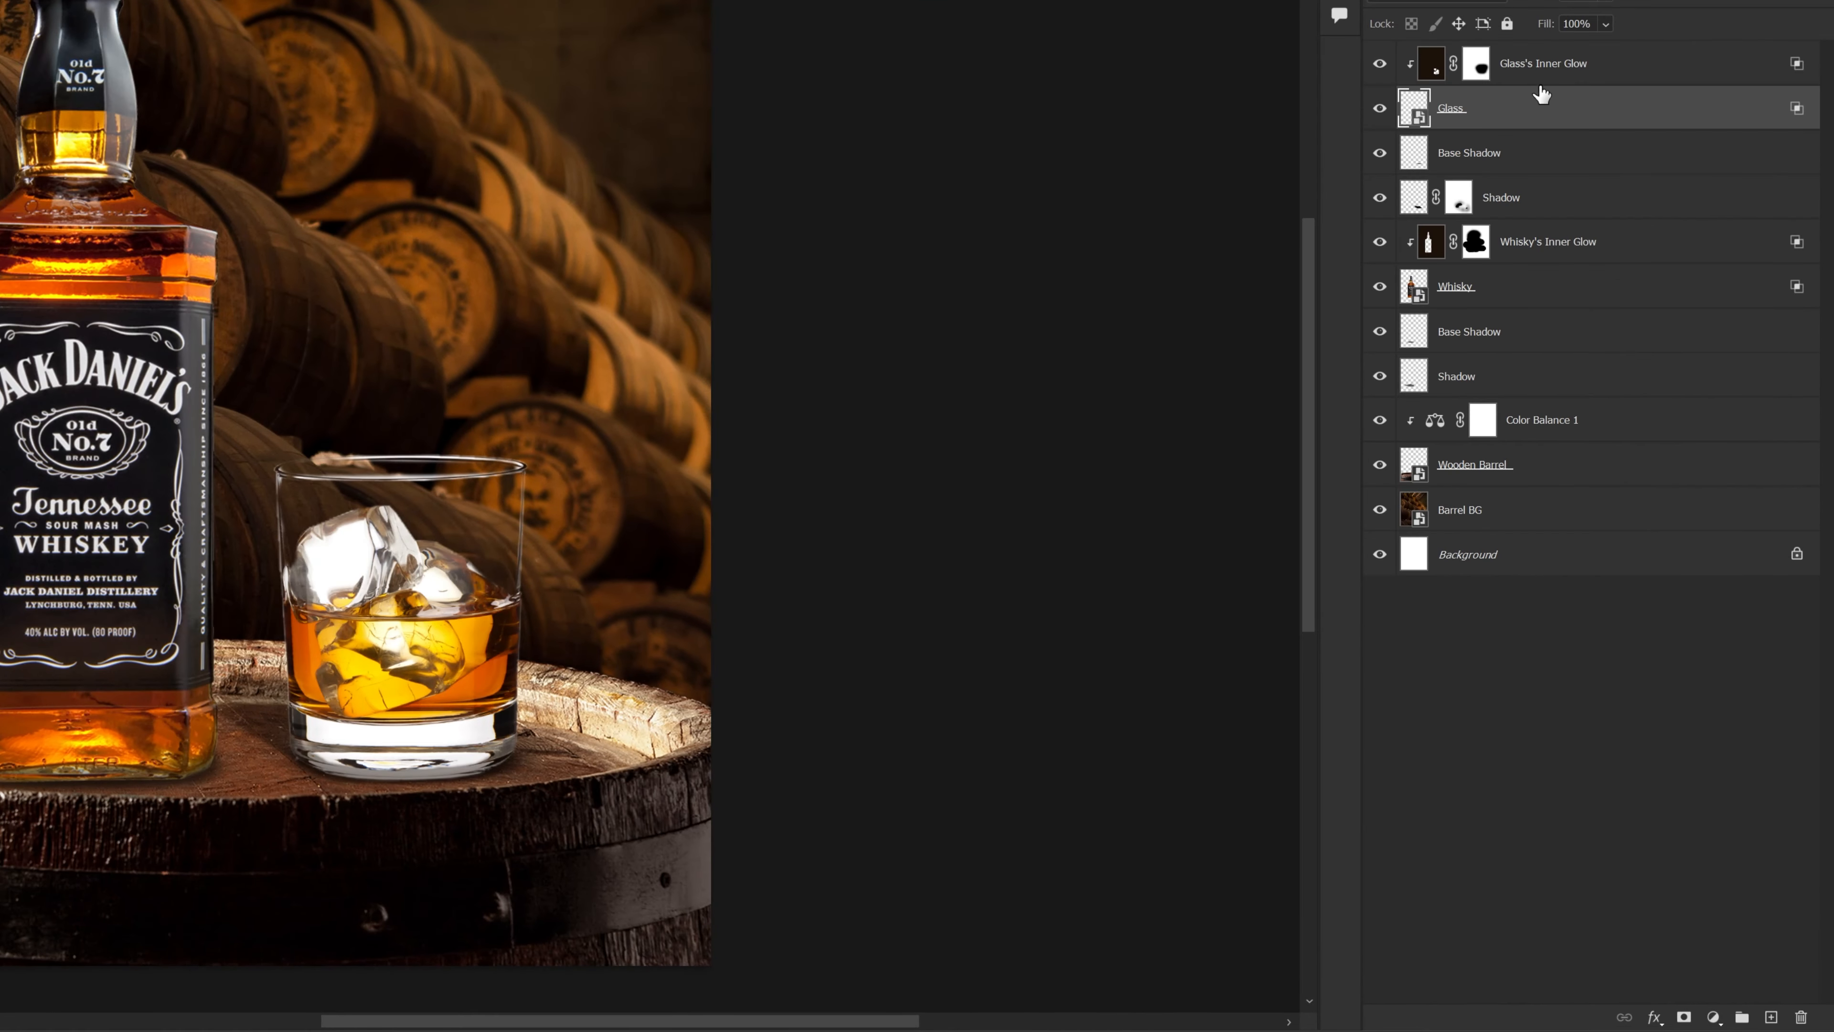
{"action": "left_click", "coordinate": [1558, 150]}
{"action": "left_click", "coordinate": [1539, 210], "text": "shift"}
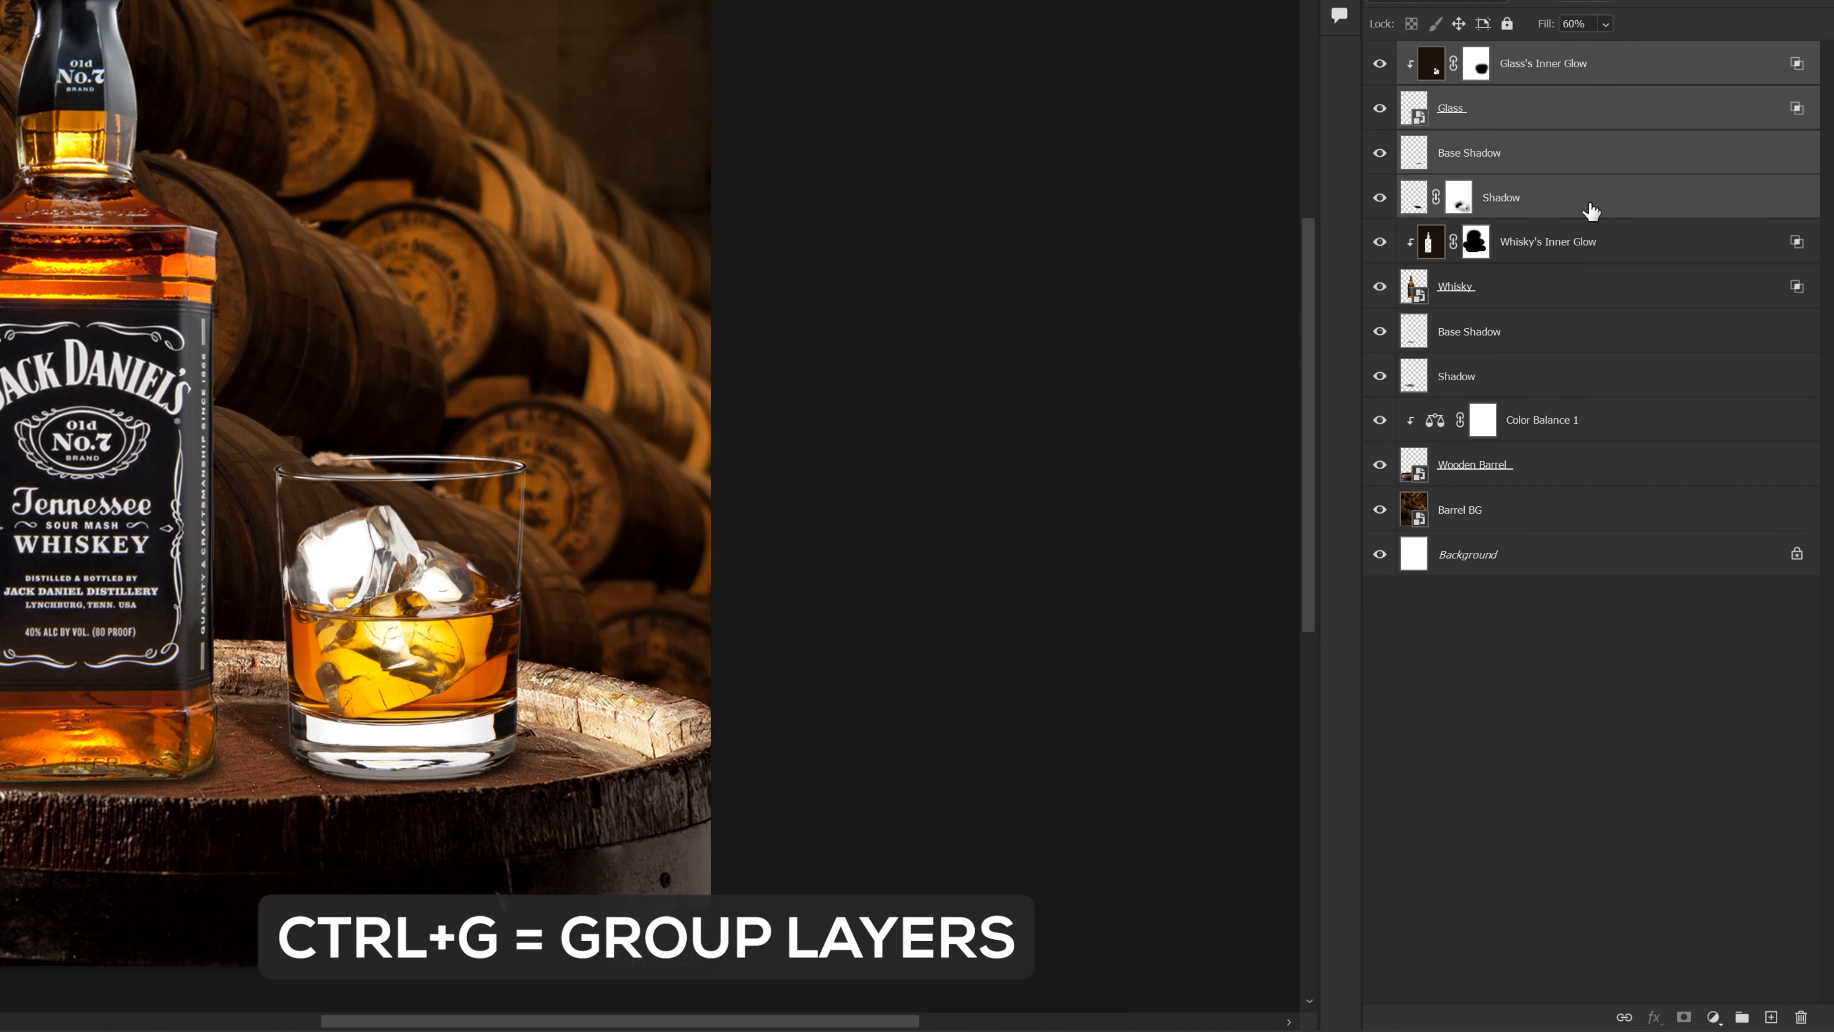
{"action": "key", "text": "ctrl+g"}
{"action": "double_click", "coordinate": [1466, 54]}
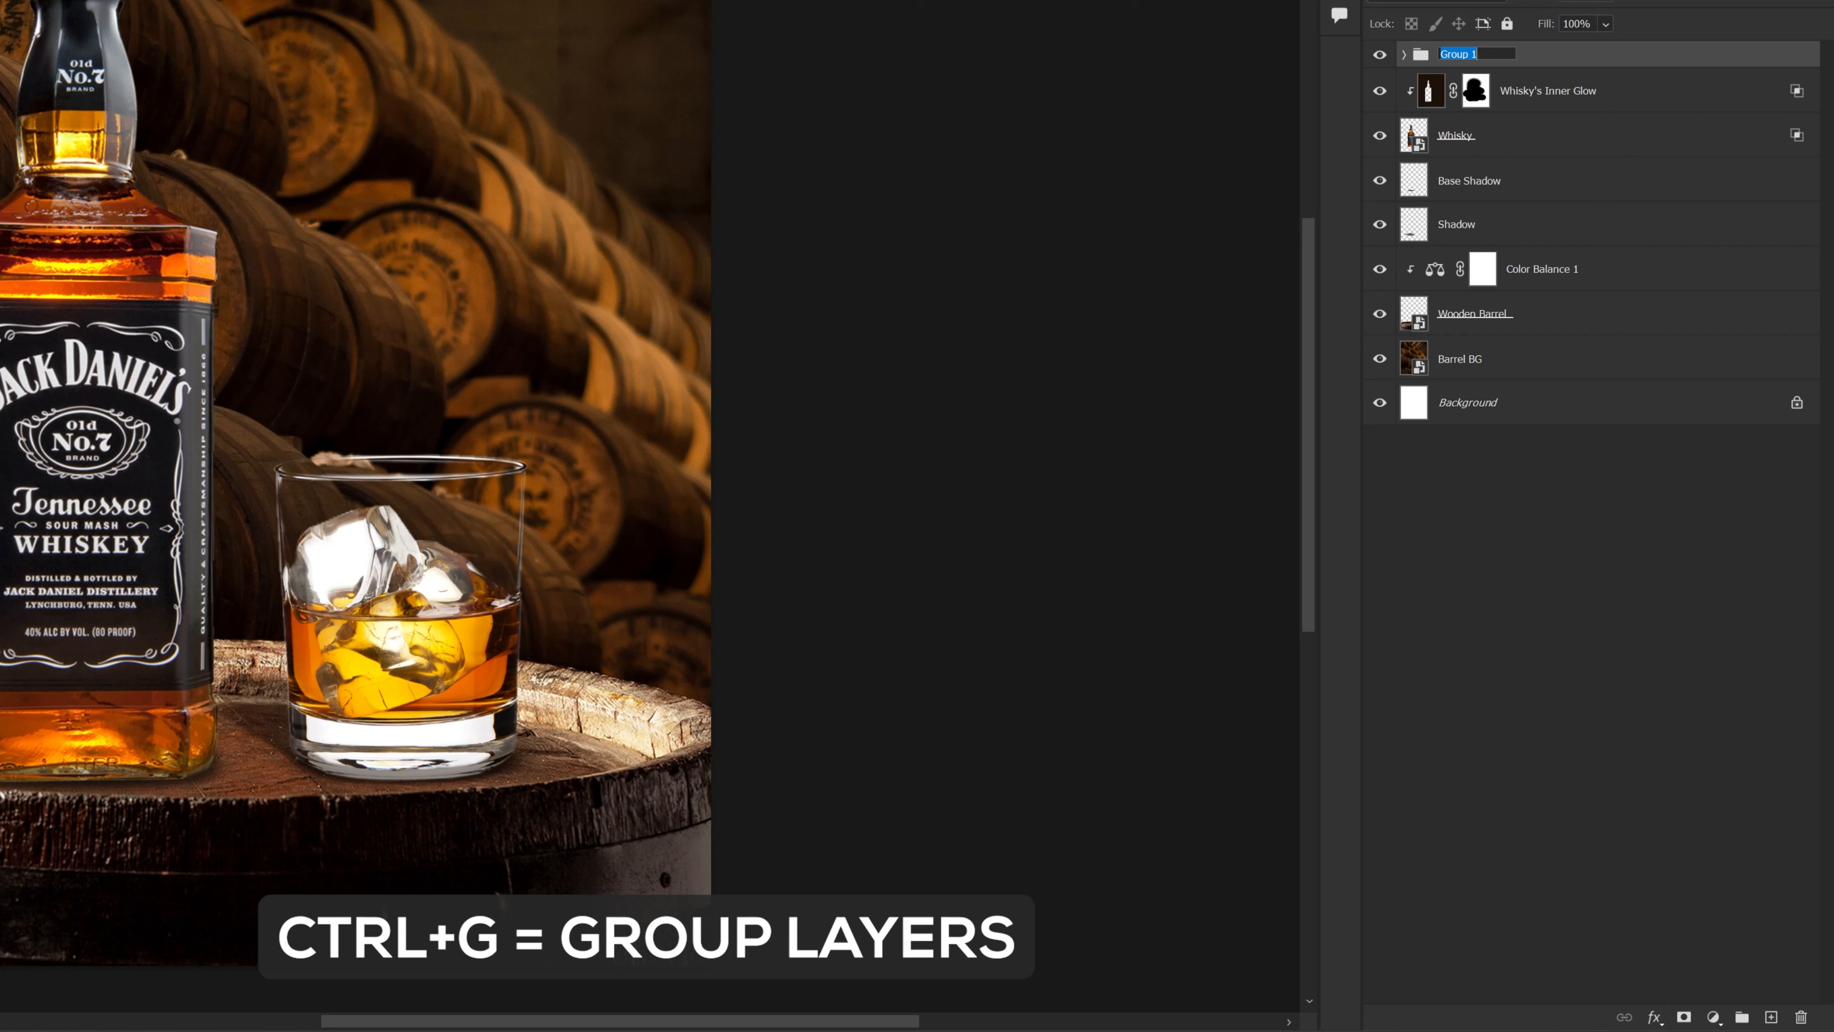
{"action": "type", "text": "Glasss"}
{"action": "key", "text": "BackSpace"}
{"action": "key", "text": "Return"}
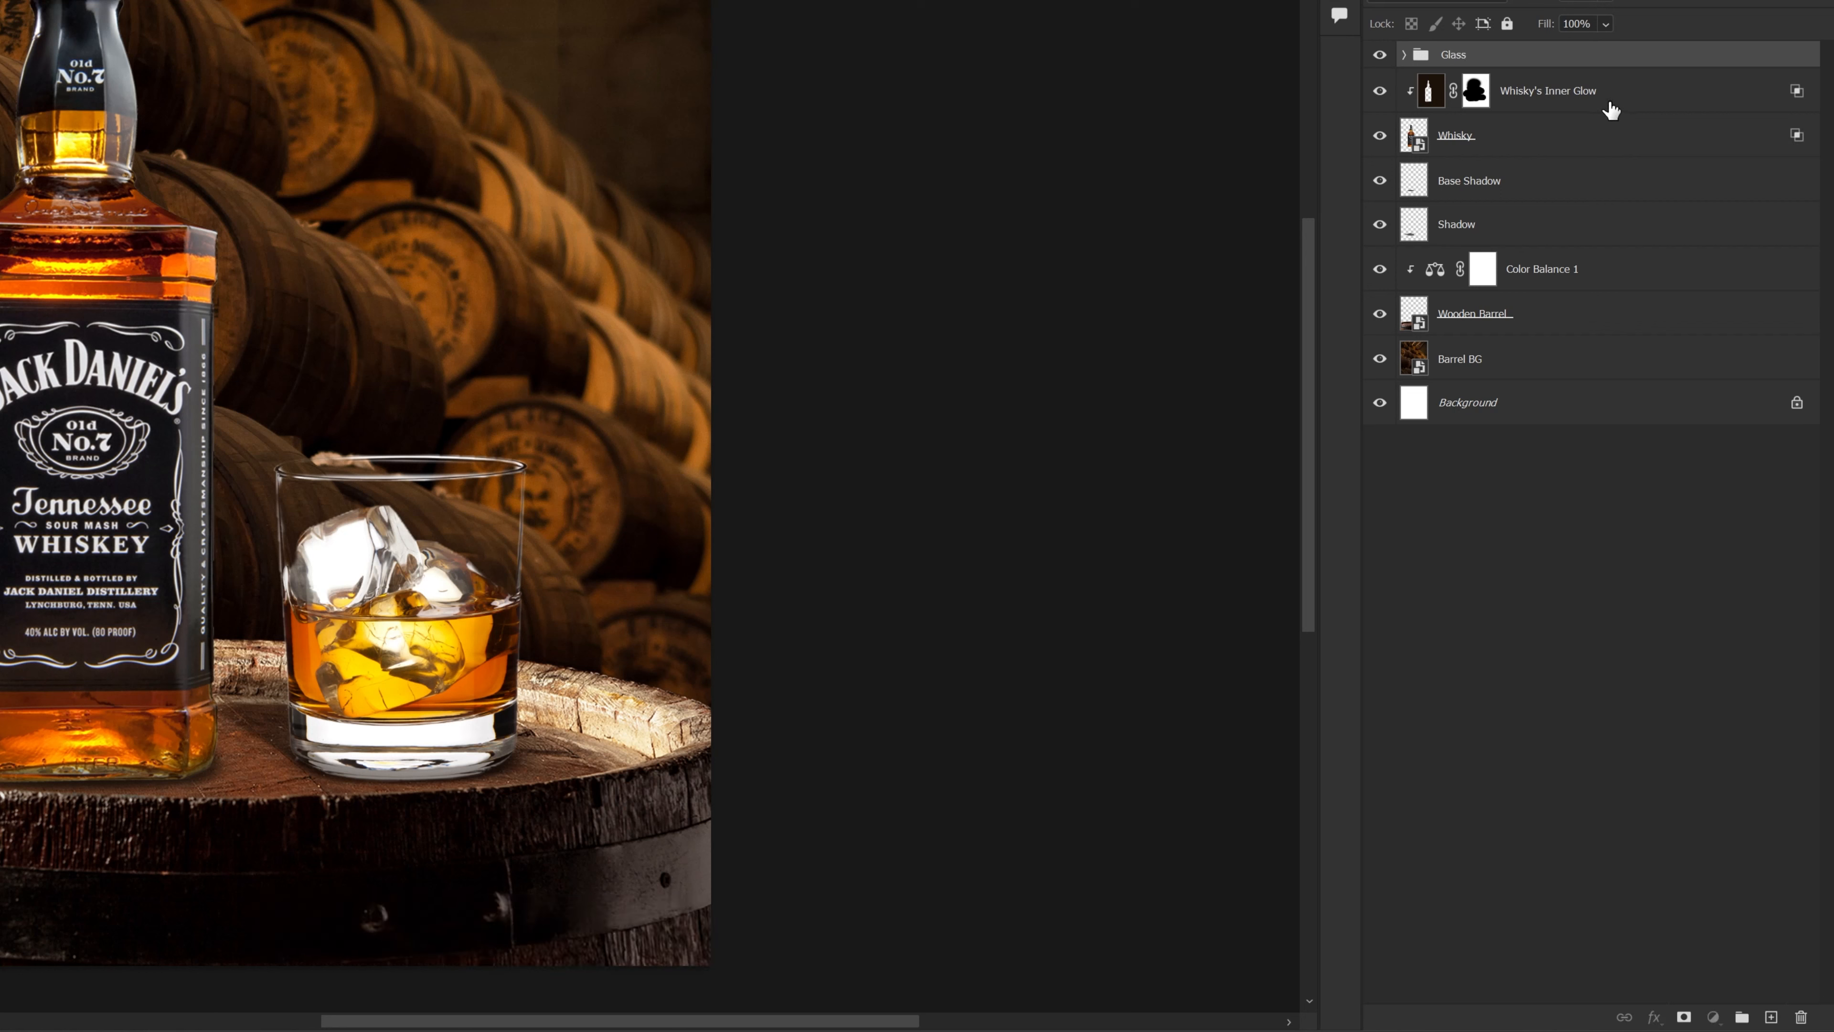
Group the Whisky's Inner Glow, Whisky, and the bottle's Base Shadow and Shadow layers, and name the group Whisky
{"action": "left_click", "coordinate": [1610, 105]}
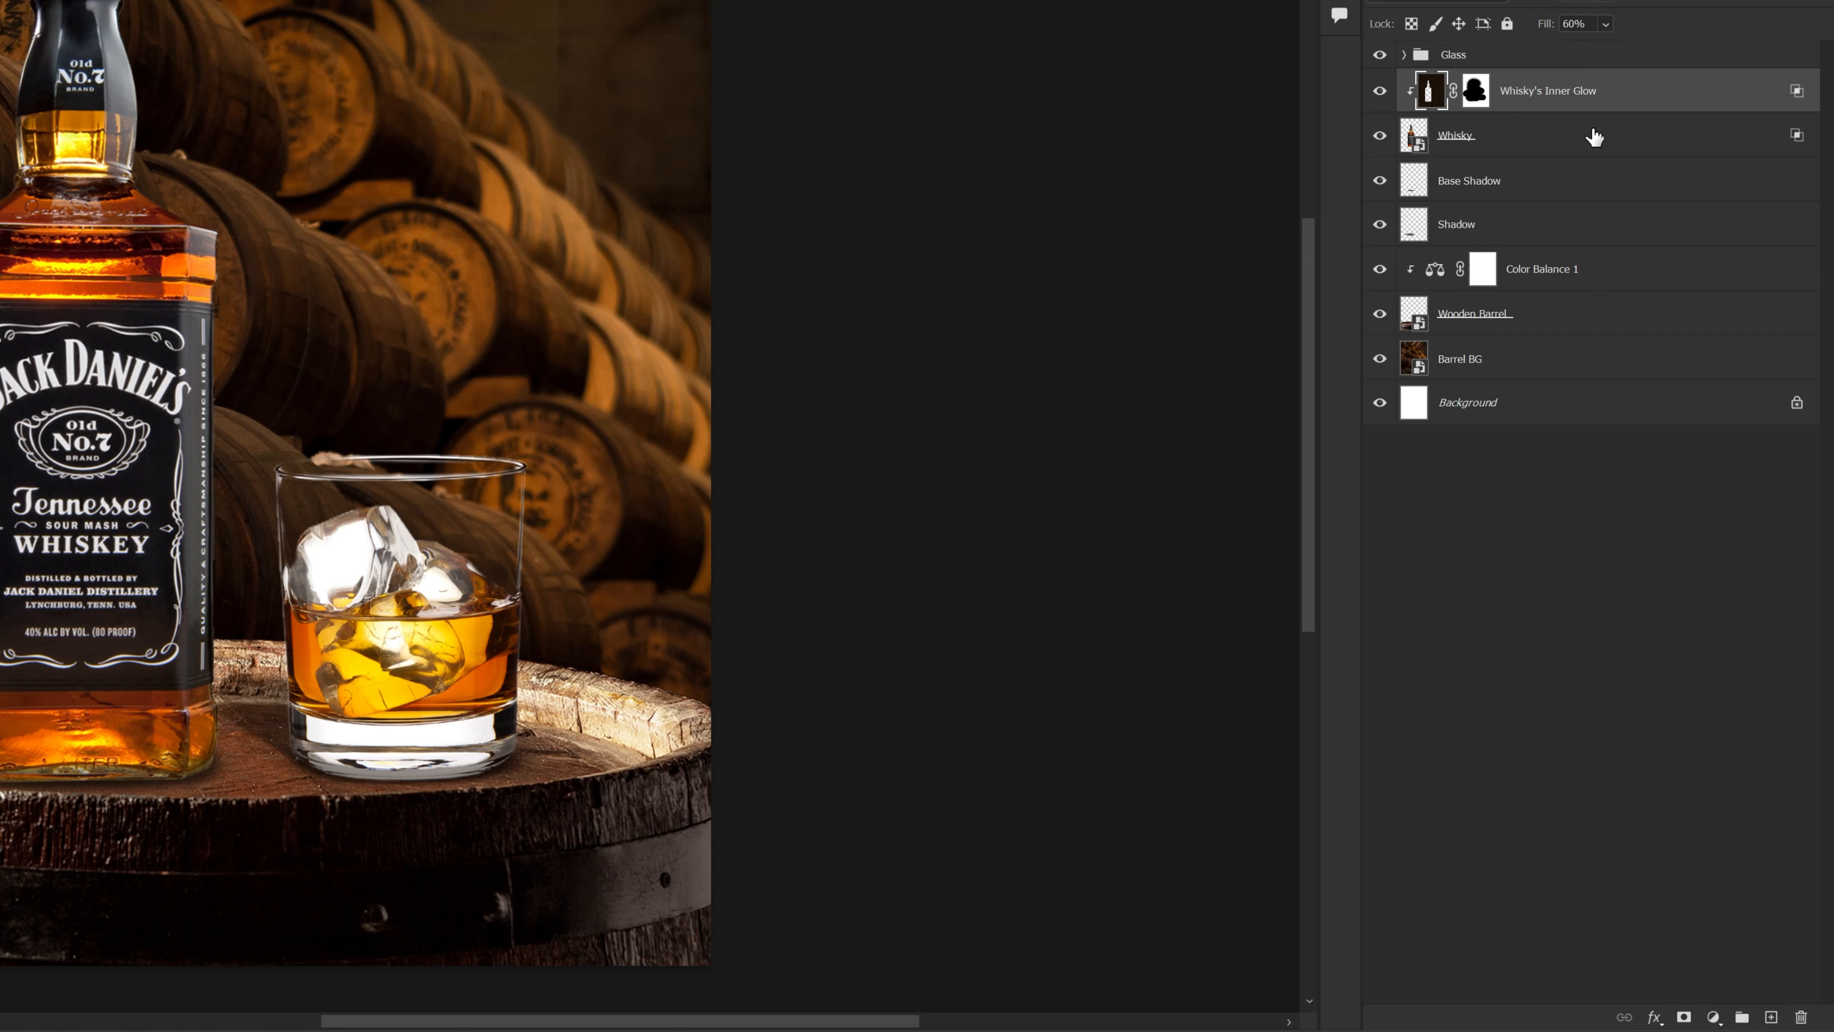
{"action": "left_click", "coordinate": [1535, 230], "text": "shift"}
{"action": "key", "text": "ctrl+g"}
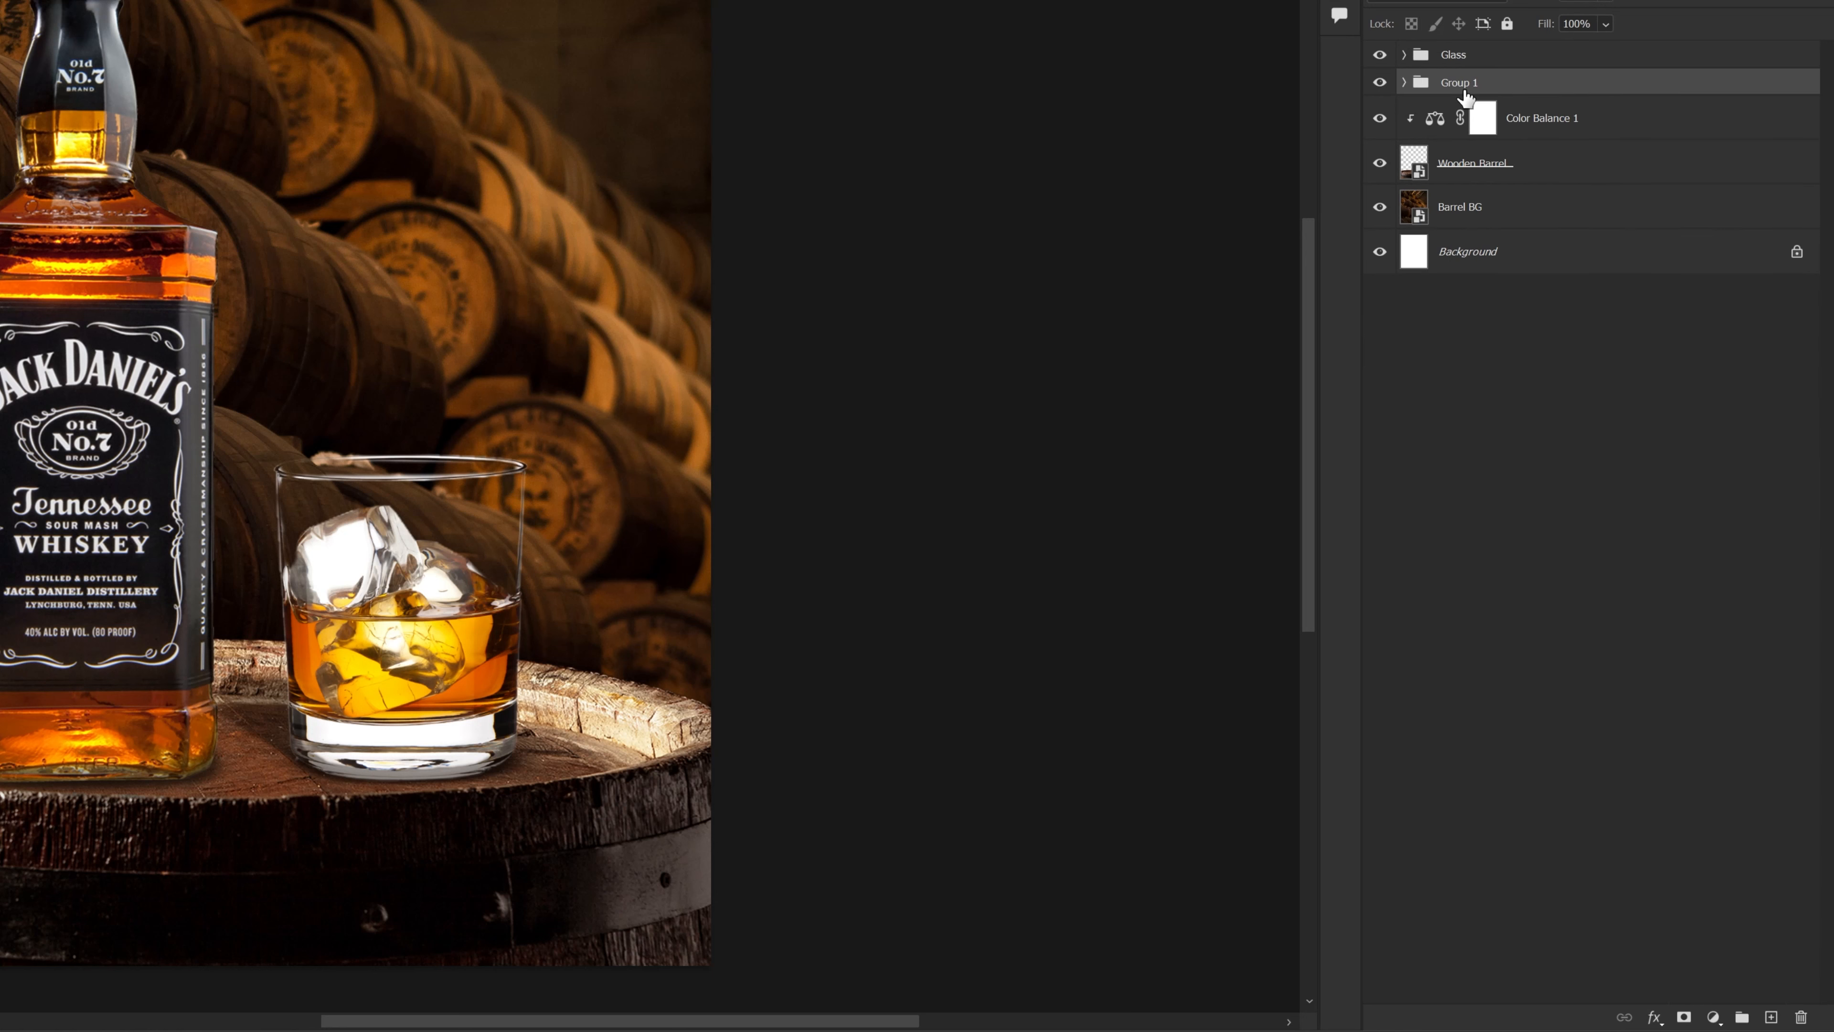
{"action": "double_click", "coordinate": [1465, 85]}
{"action": "type", "text": "Whisk"}
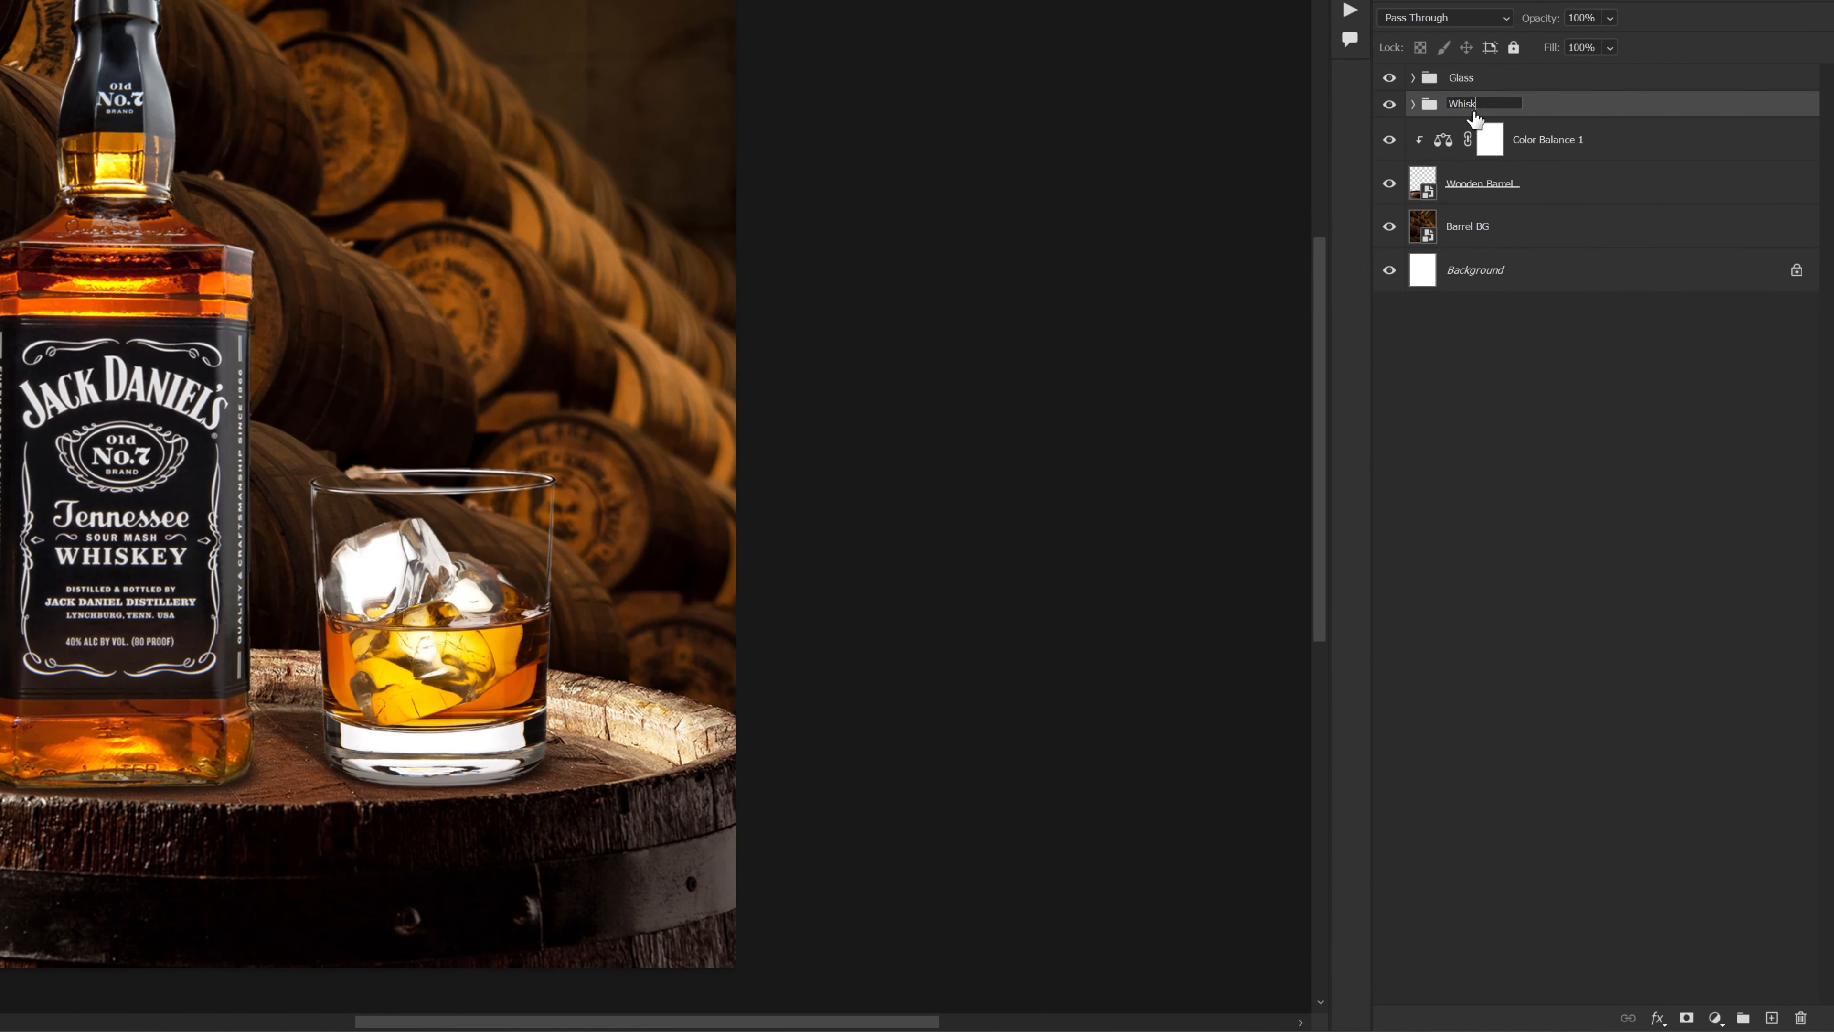
{"action": "type", "text": "y"}
{"action": "key", "text": "Return"}
Duplicate the Whisky layer inside the Whisky group and set the copy's blend mode to Multiply
{"action": "scroll", "coordinate": [704, 585], "scroll_direction": "down", "scroll_amount": 2}
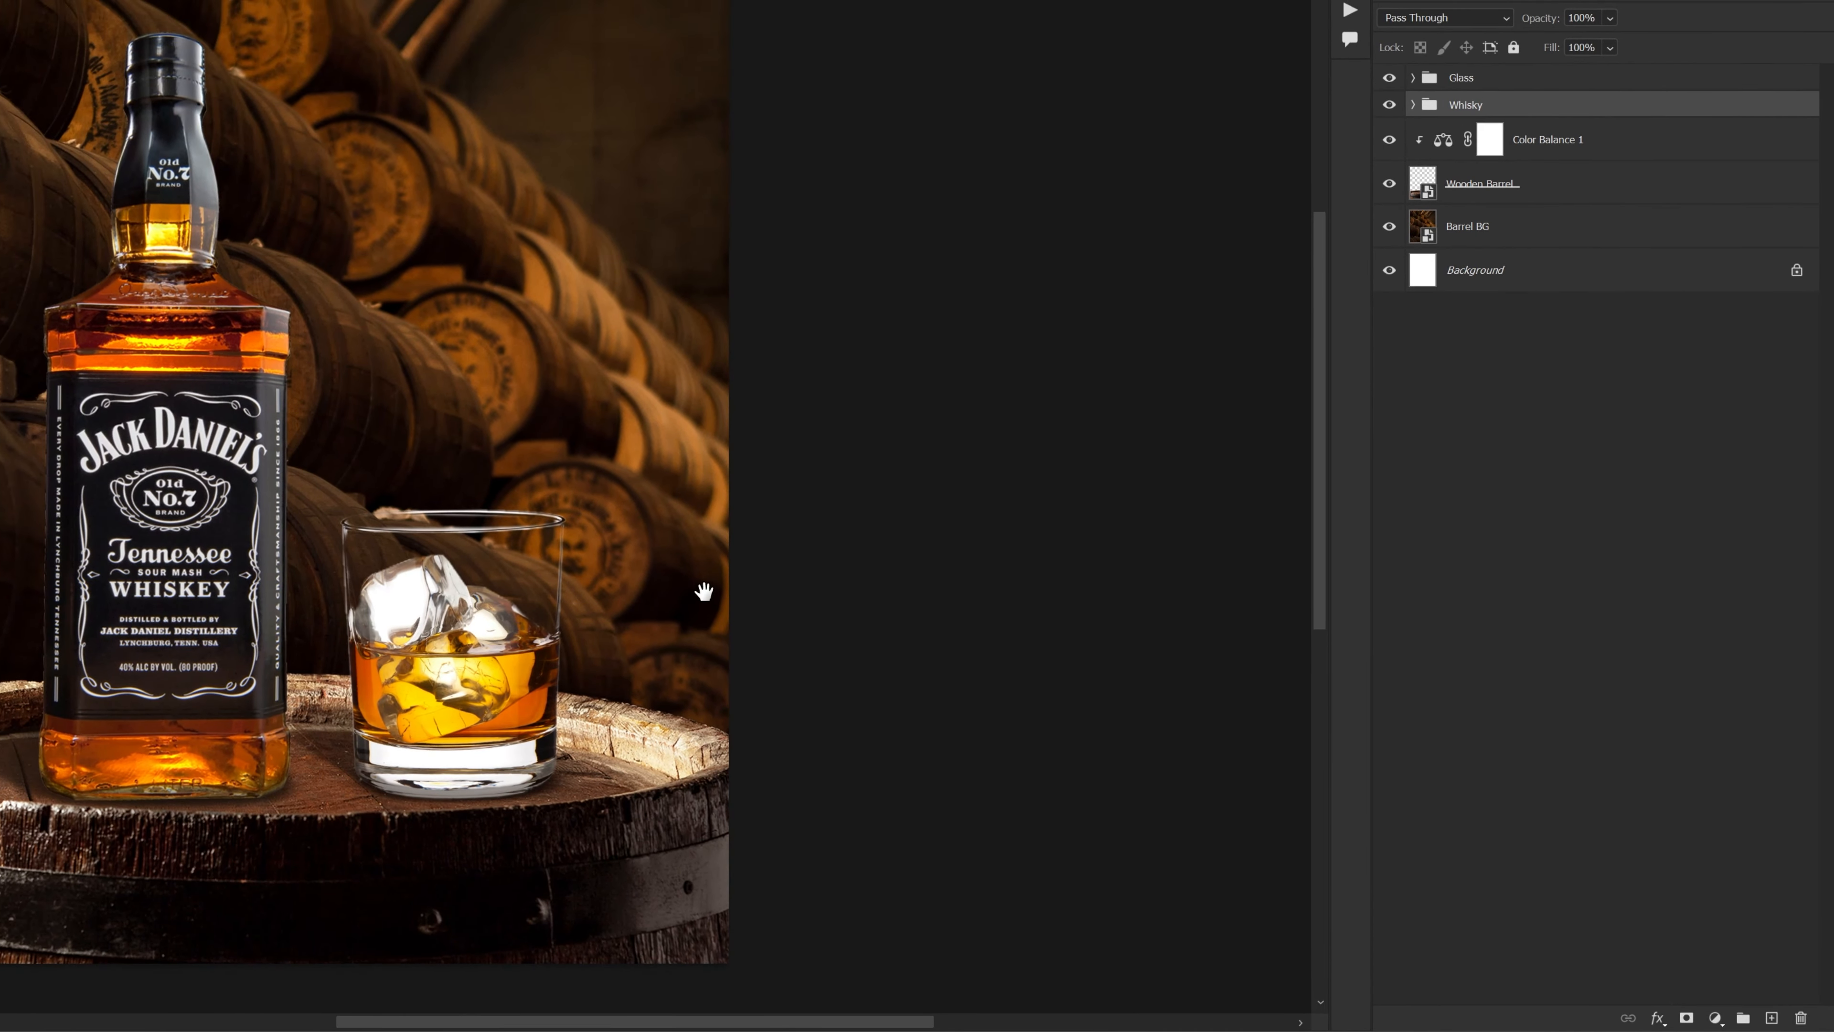
{"action": "left_click_drag", "start_coordinate": [708, 617], "coordinate": [777, 560]}
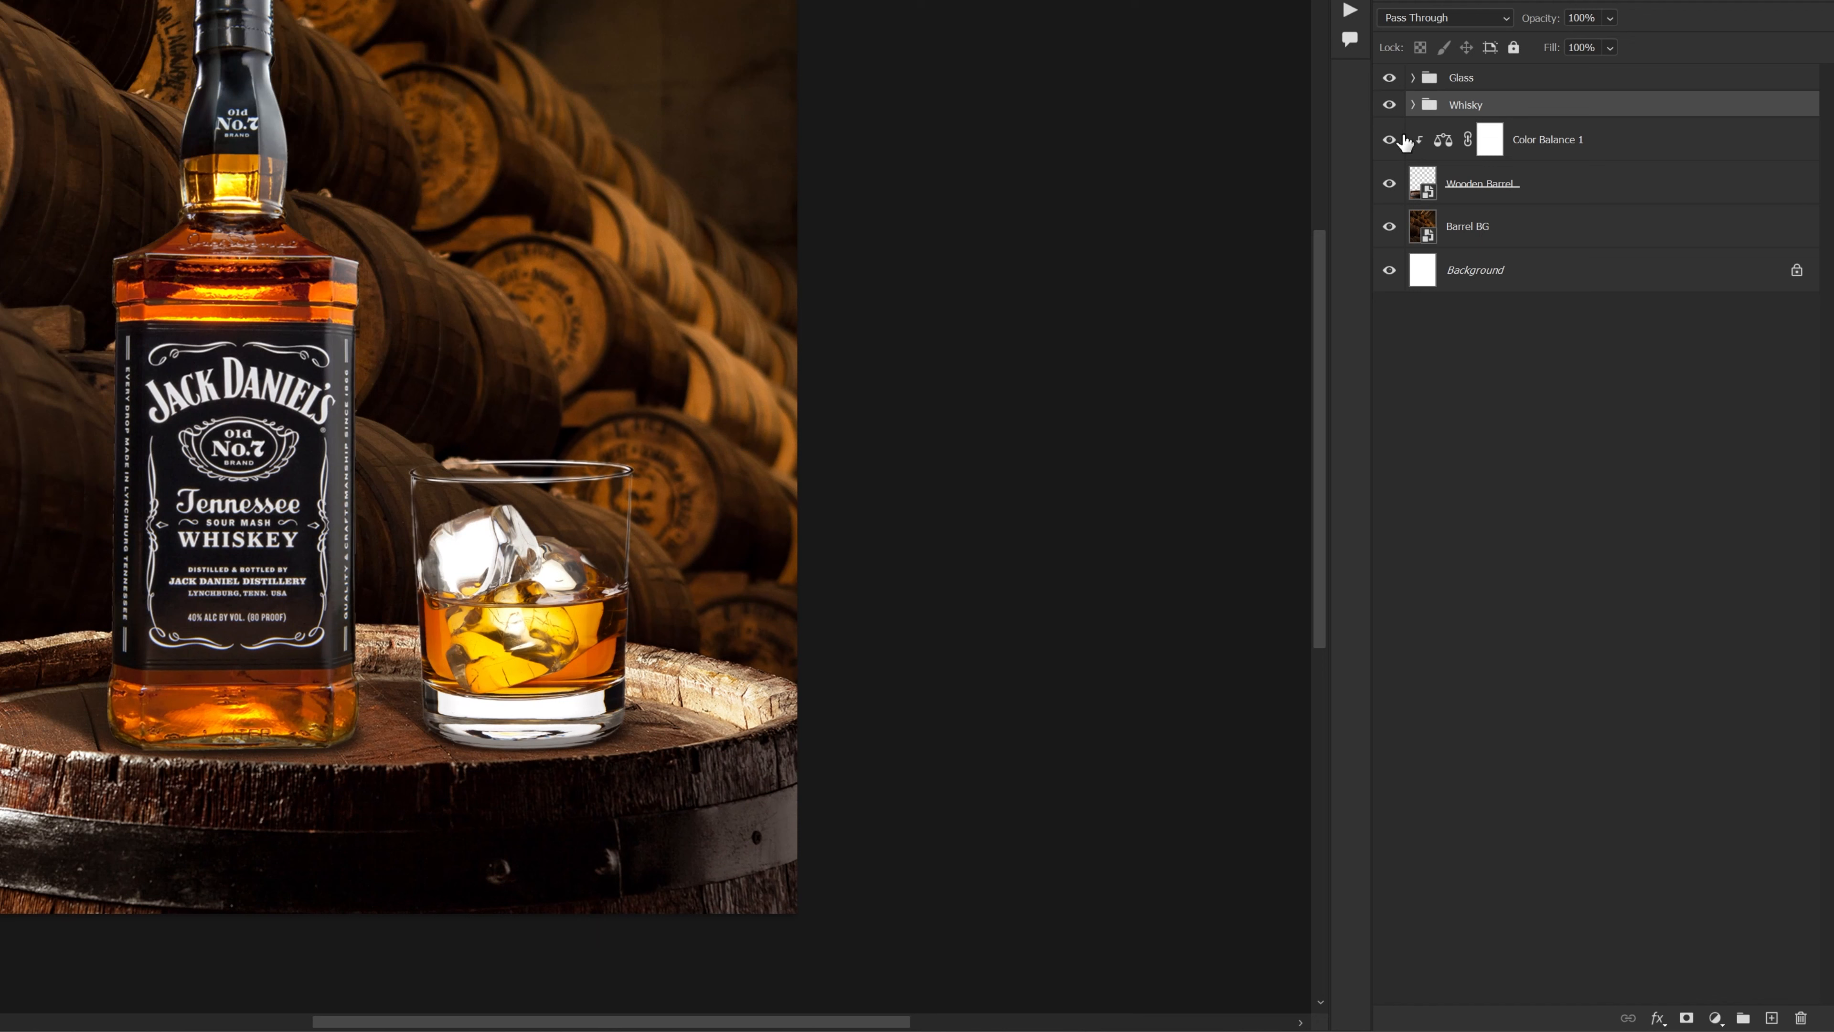
{"action": "left_click", "coordinate": [1413, 105]}
{"action": "left_click", "coordinate": [1545, 192]}
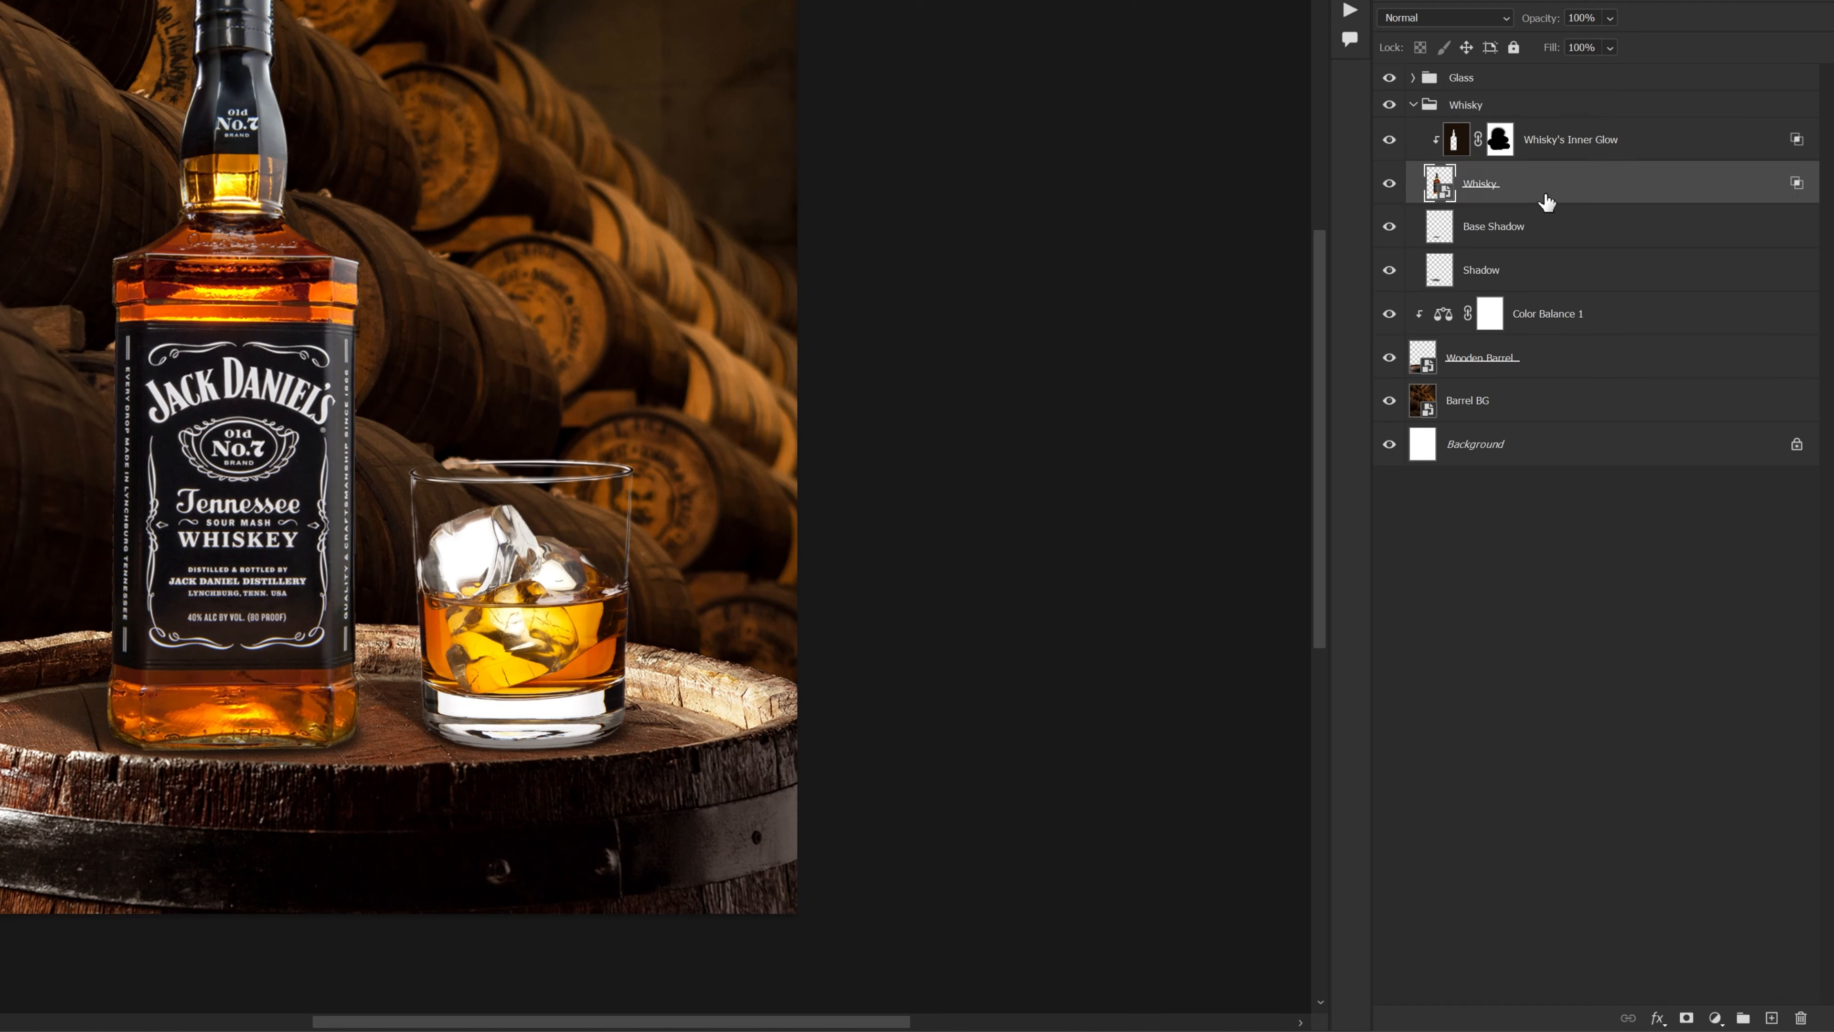
{"action": "key", "text": "ctrl+j"}
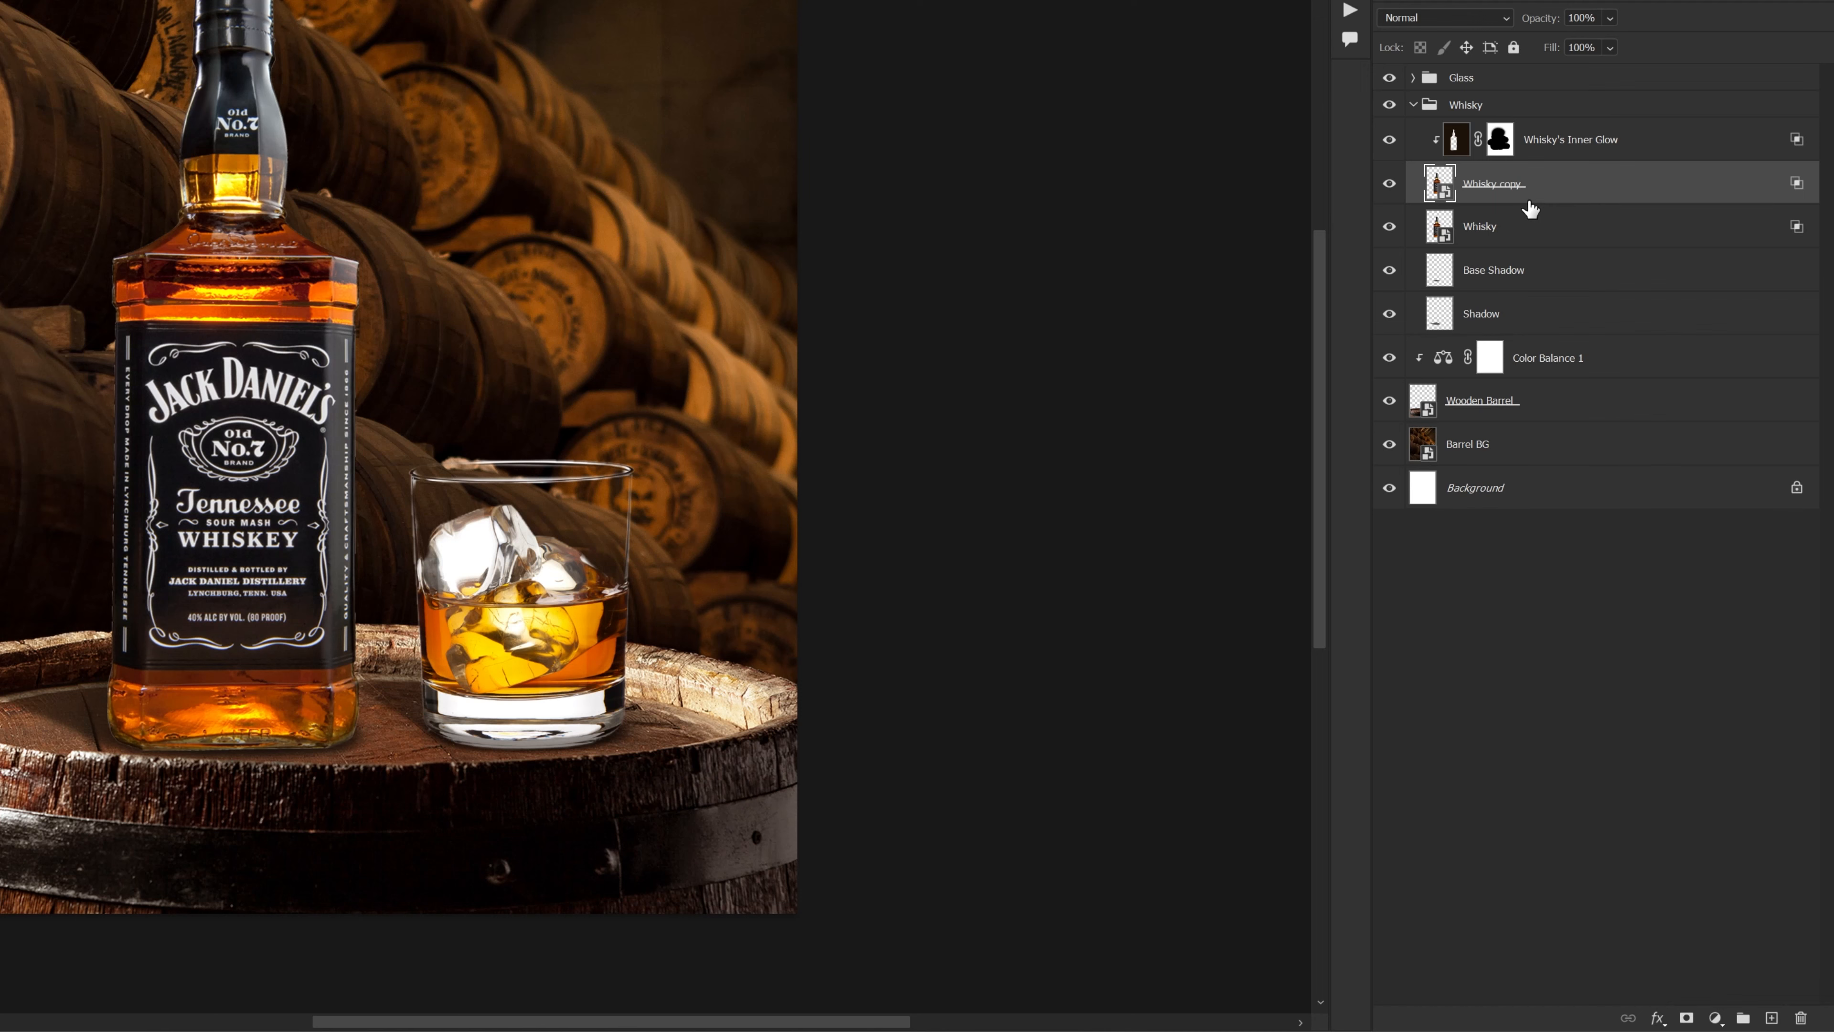
{"action": "left_click", "coordinate": [1455, 18]}
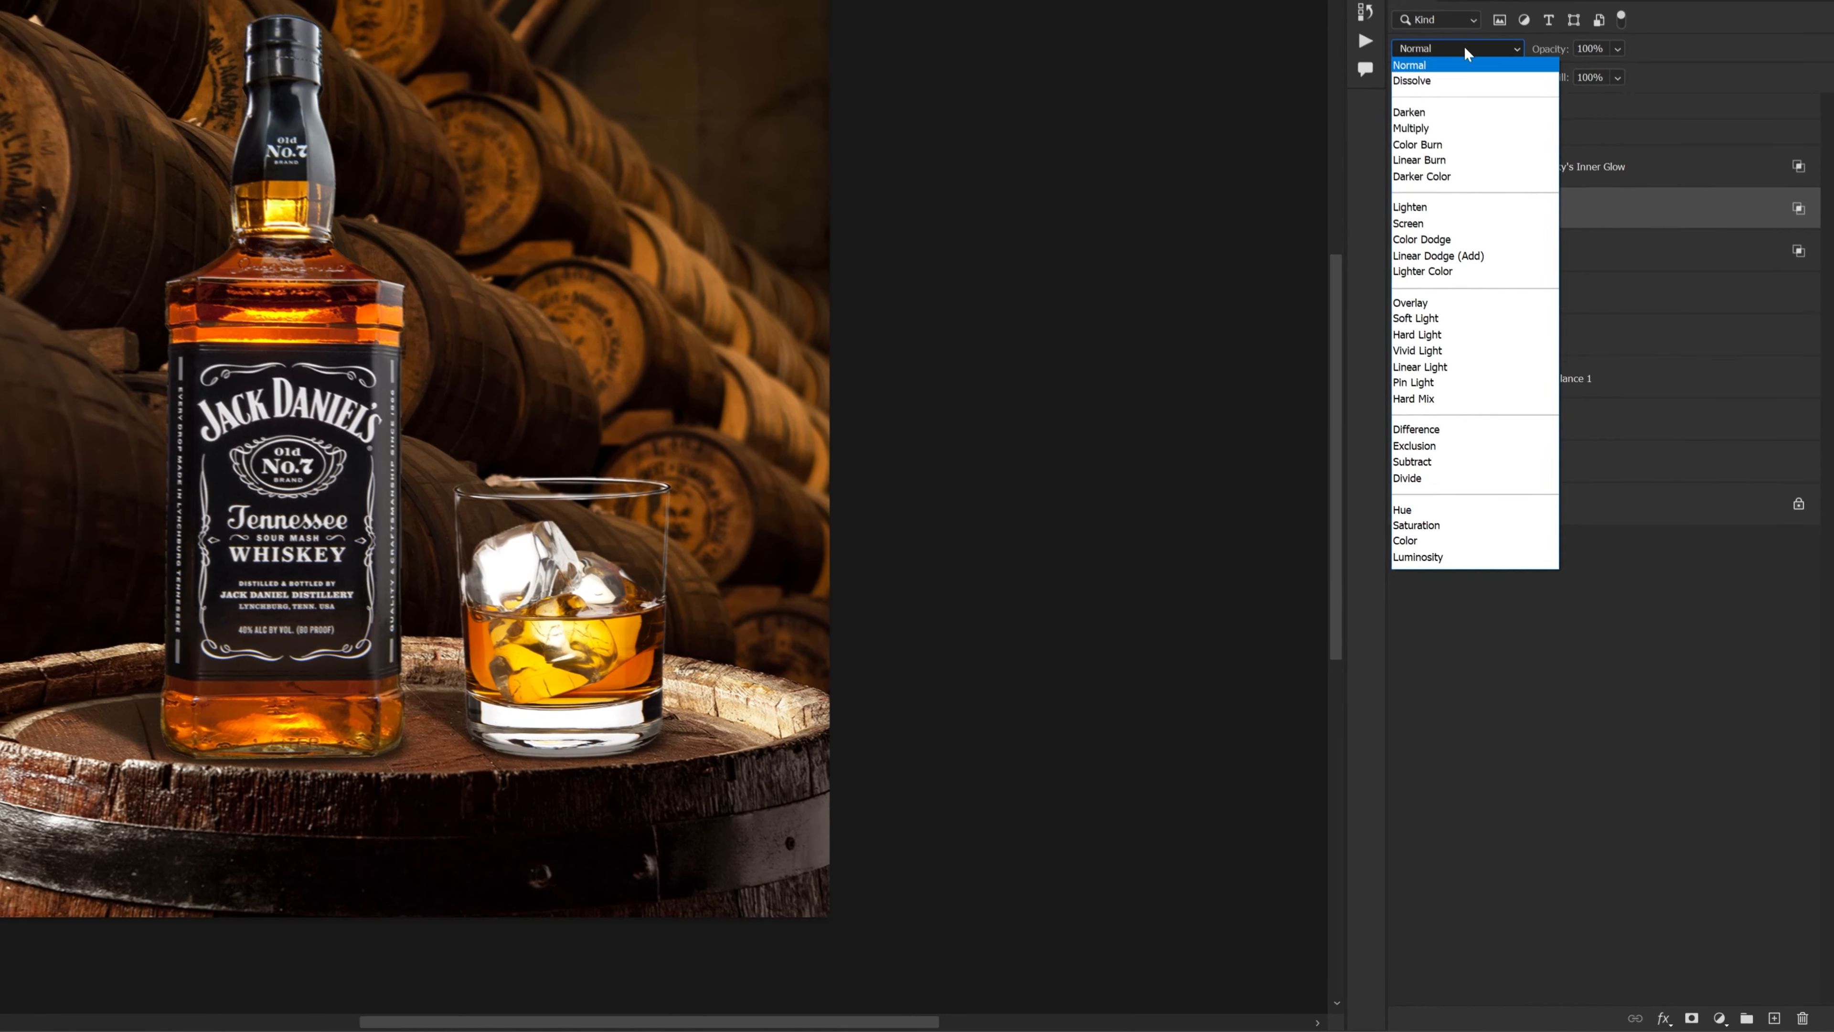
{"action": "left_click", "coordinate": [1428, 117]}
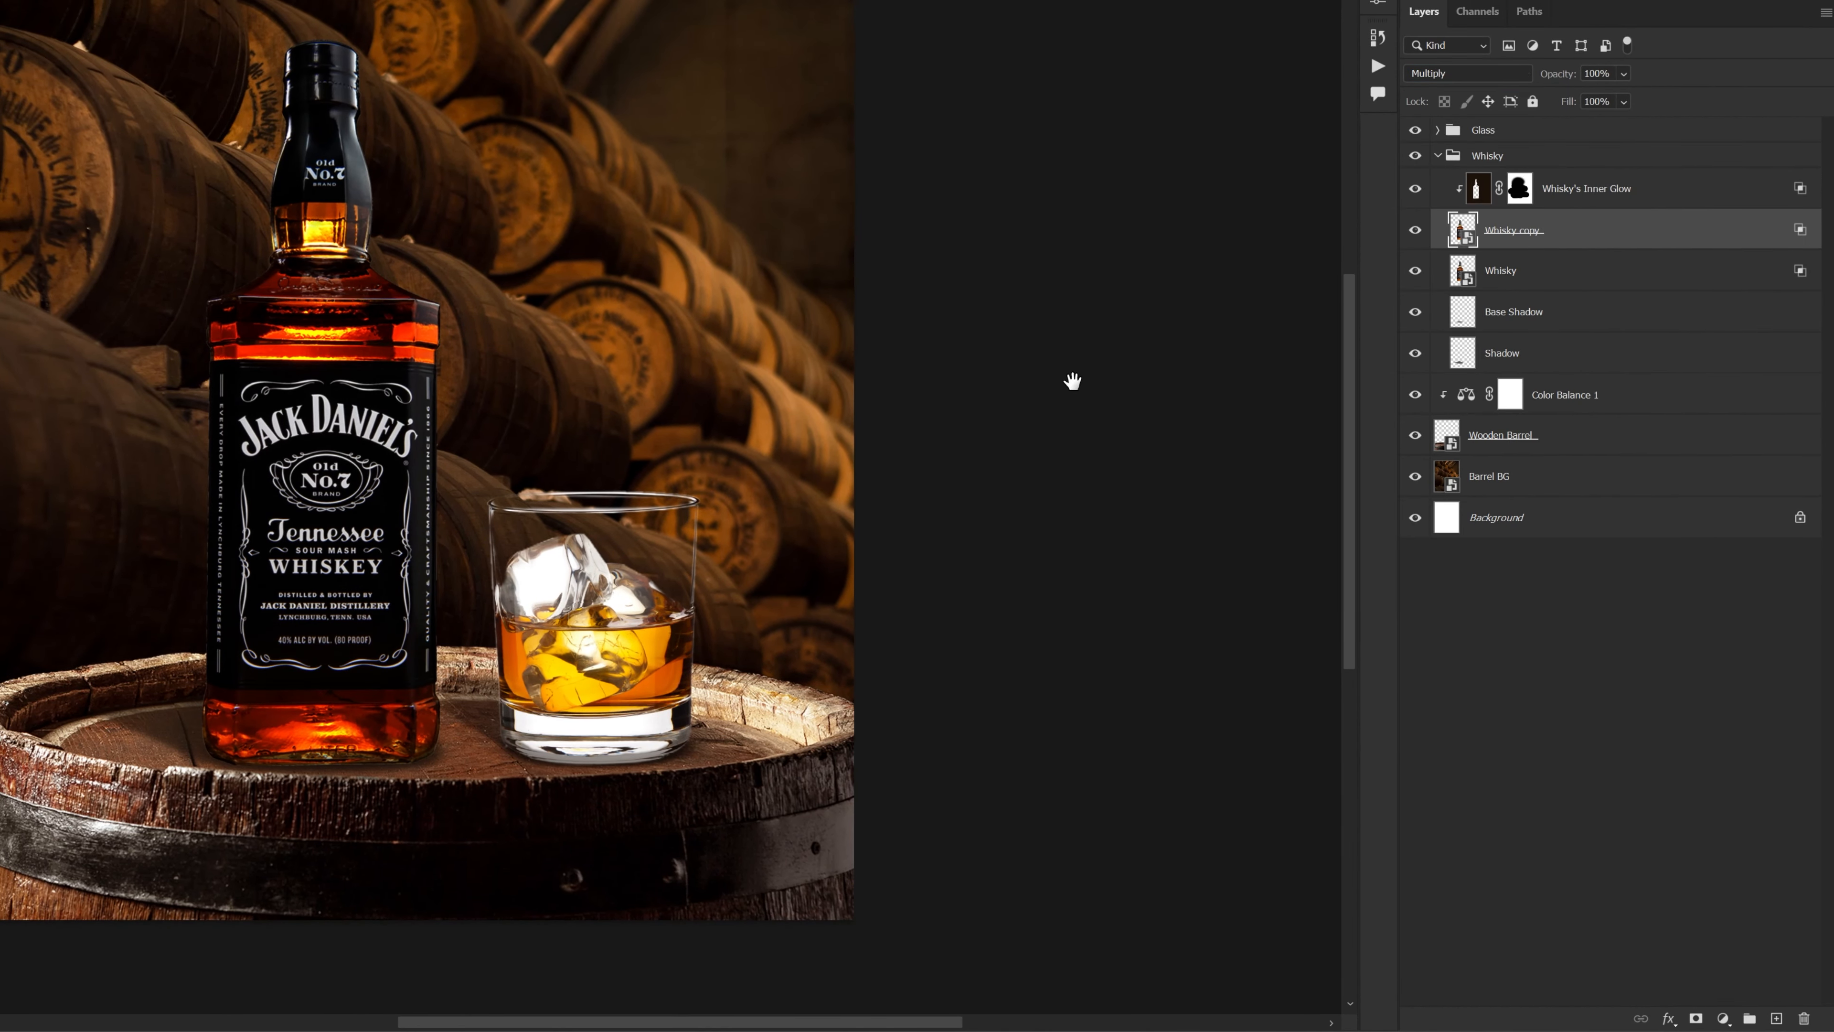
{"action": "left_click_drag", "start_coordinate": [1072, 382], "coordinate": [1063, 392]}
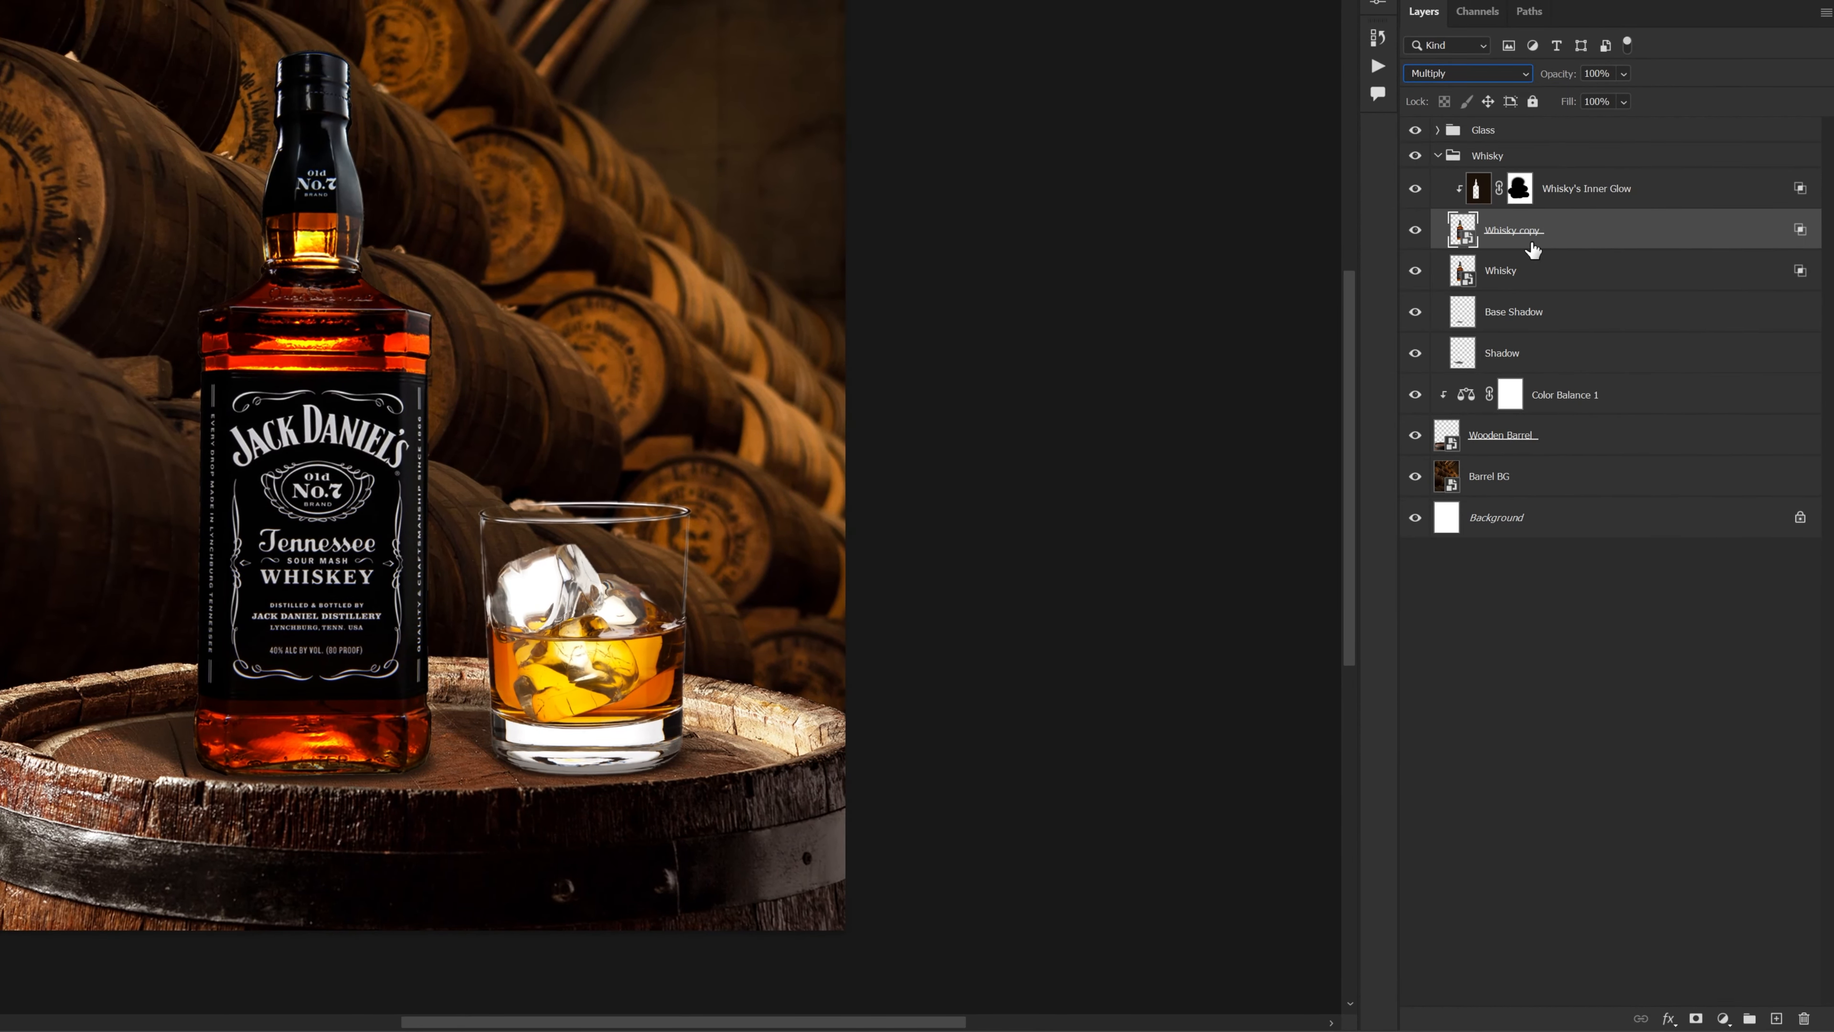
Hide the original Whisky layer and add a Levels adjustment clipped to the multiplied copy with midtones at 1.02
{"action": "left_click", "coordinate": [1533, 282]}
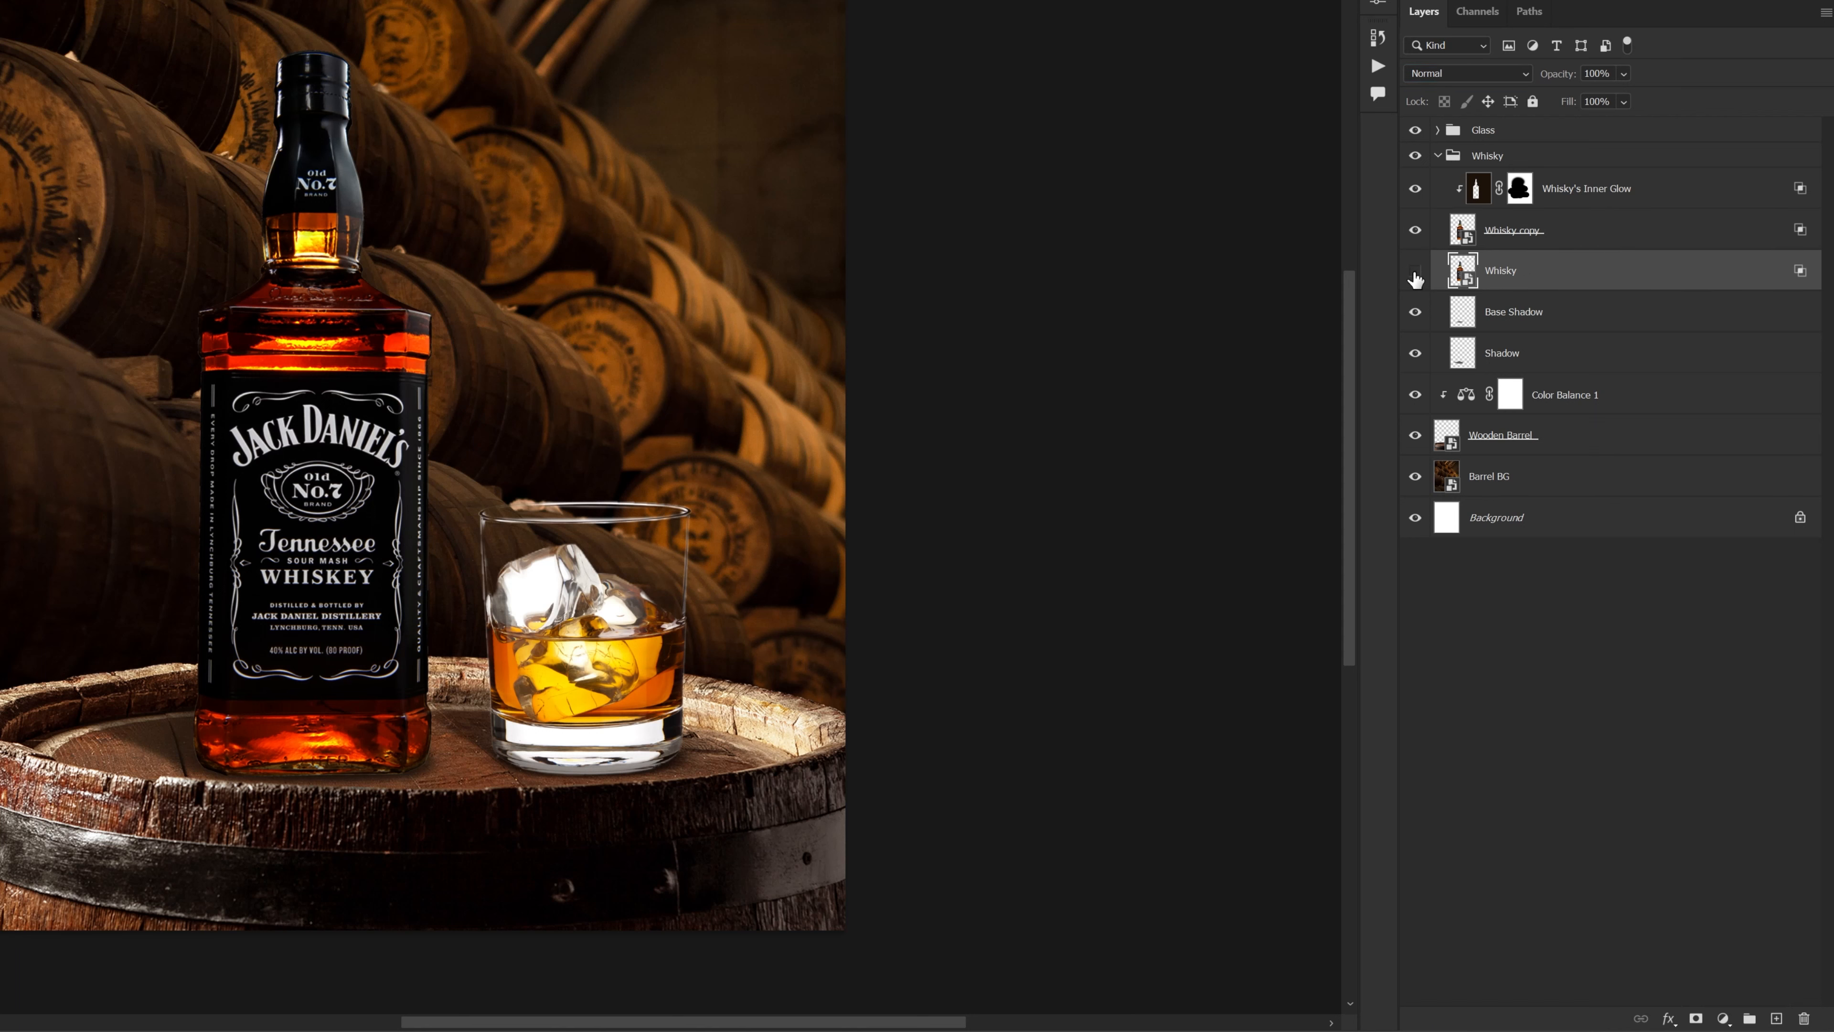
{"action": "left_click", "coordinate": [1415, 278]}
{"action": "left_click", "coordinate": [1558, 244]}
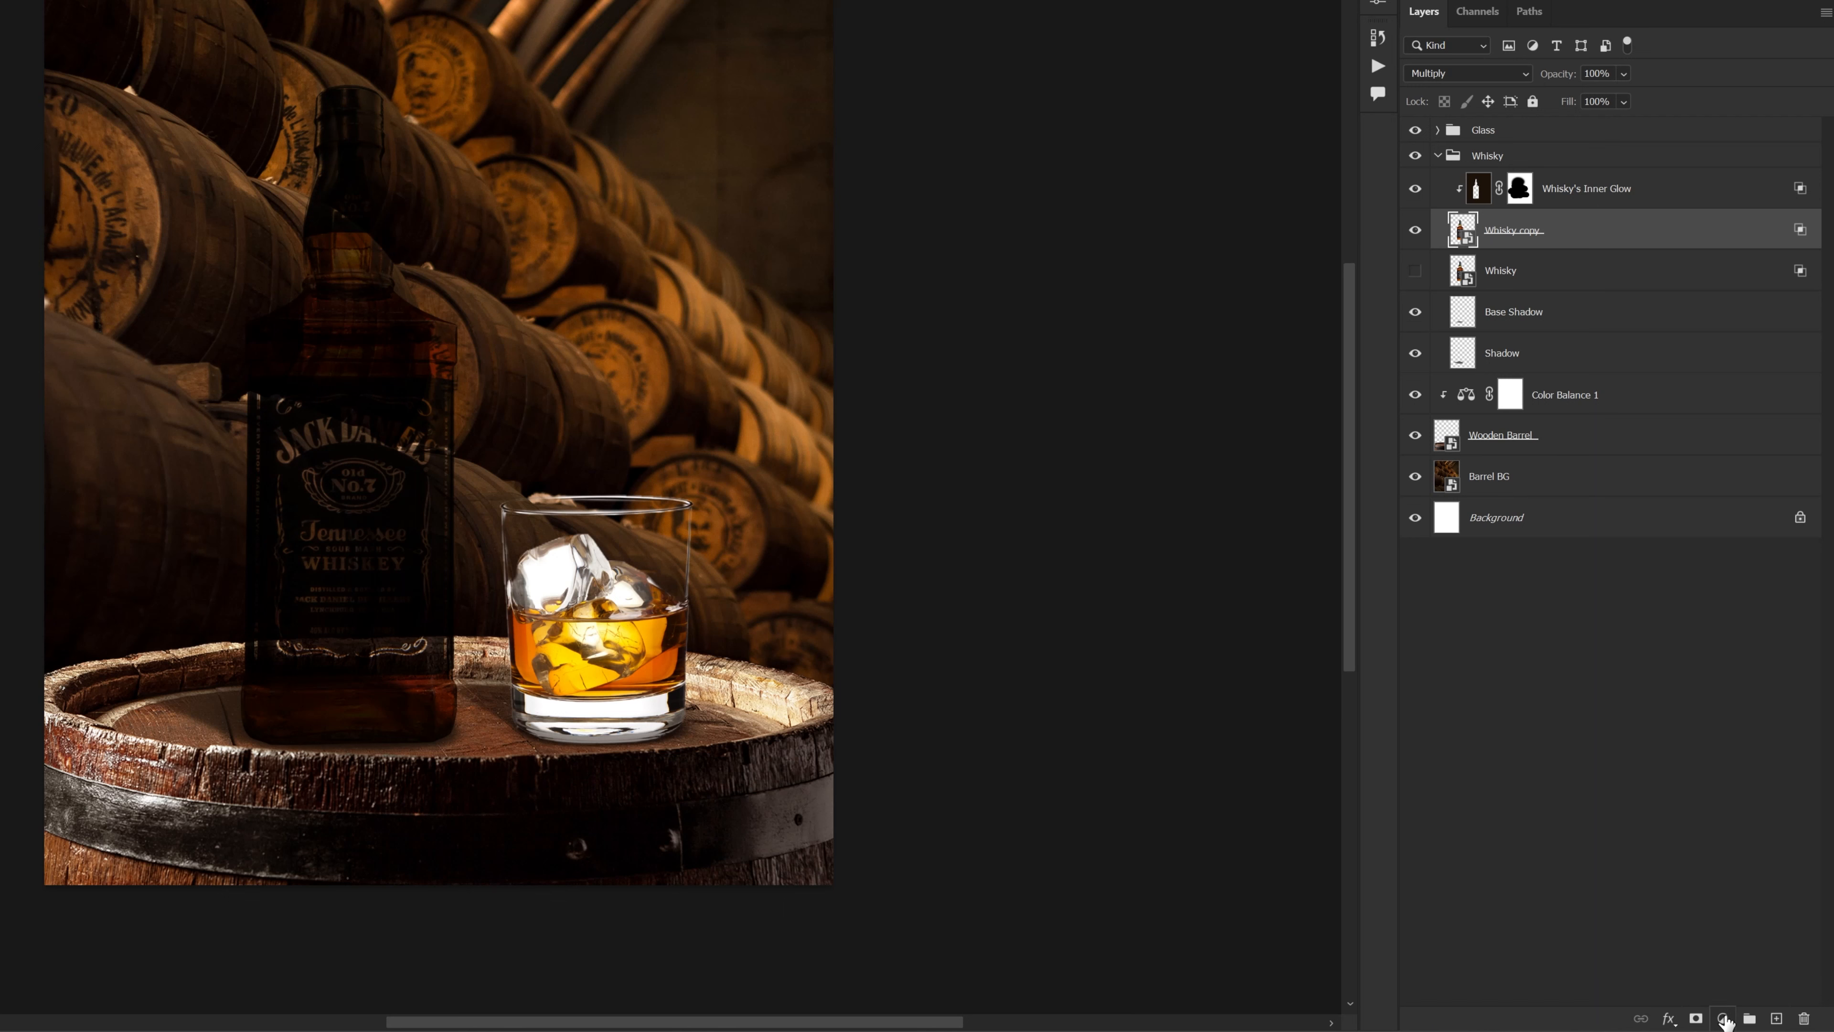
{"action": "left_click", "coordinate": [1724, 1019]}
{"action": "left_click", "coordinate": [1730, 755]}
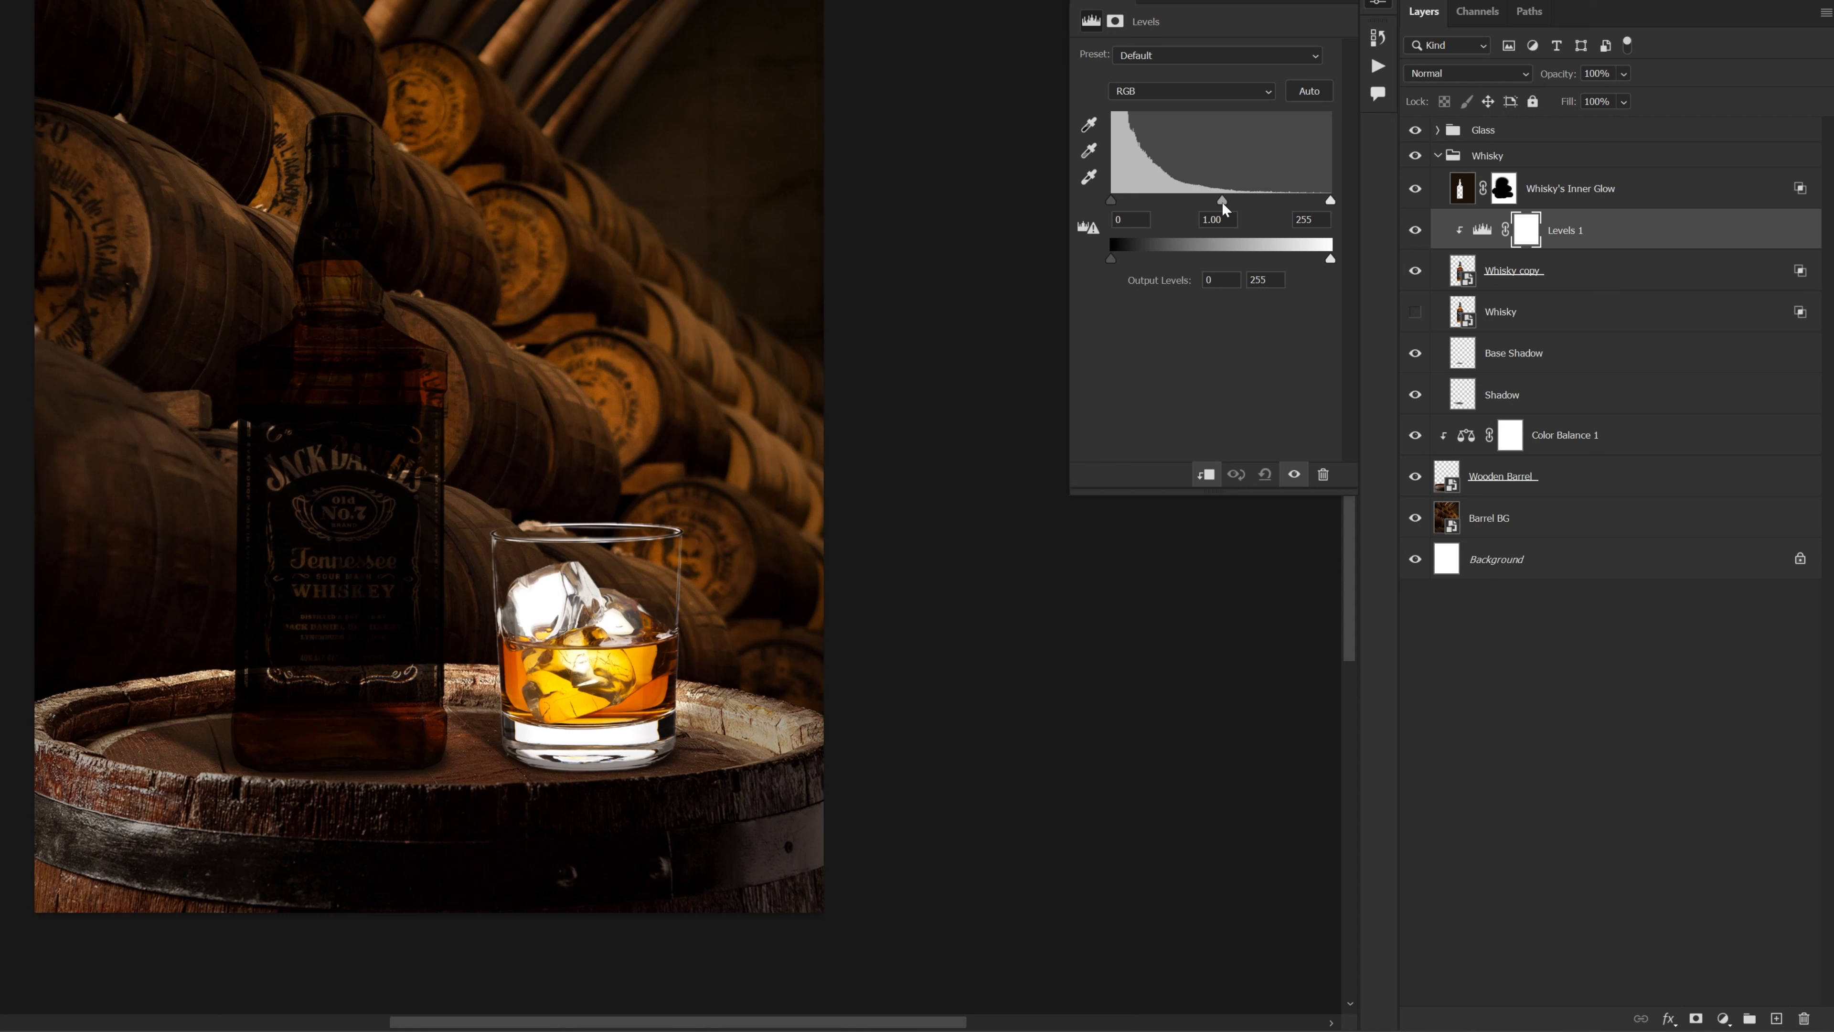
{"action": "left_click_drag", "start_coordinate": [1223, 205], "coordinate": [1220, 205]}
{"action": "left_click", "coordinate": [1340, 2]}
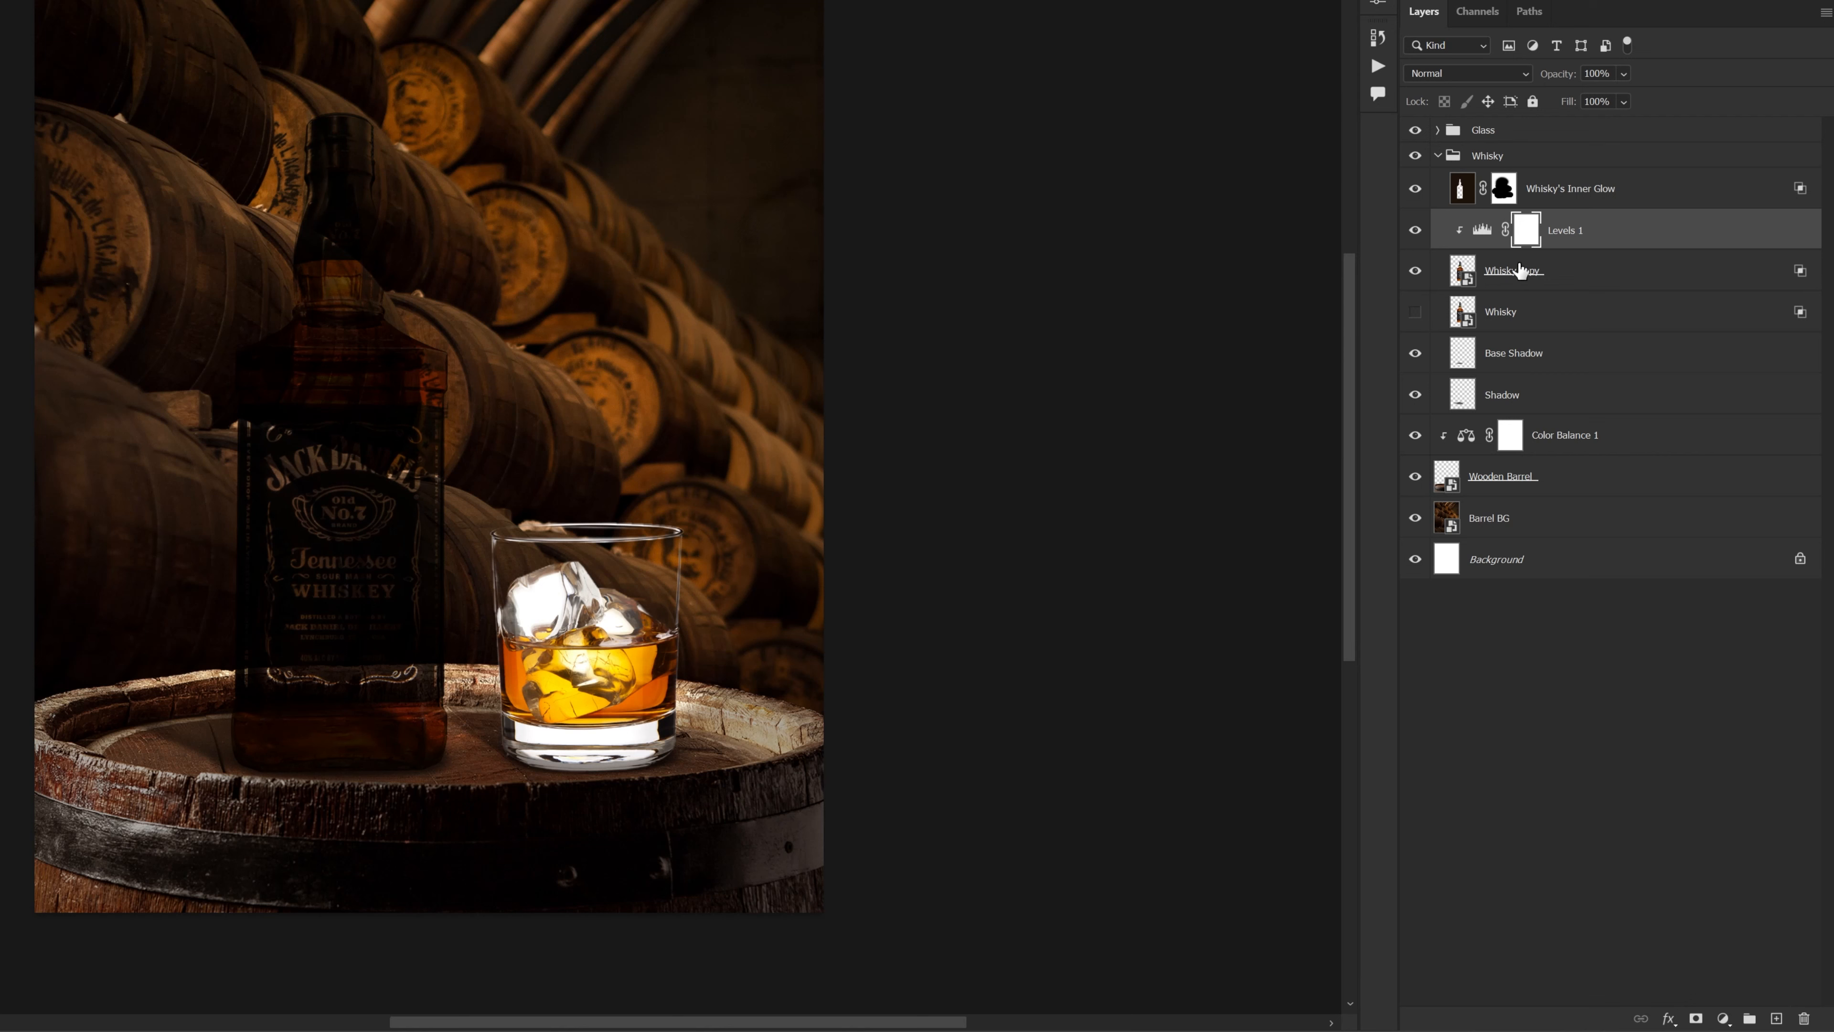
Duplicate the multiplied bottle layer together with its clipped Levels adjustment and set the new bottle copy's blend mode to Screen
{"action": "left_click", "coordinate": [1558, 285], "text": "shift"}
{"action": "key", "text": "ctrl+j"}
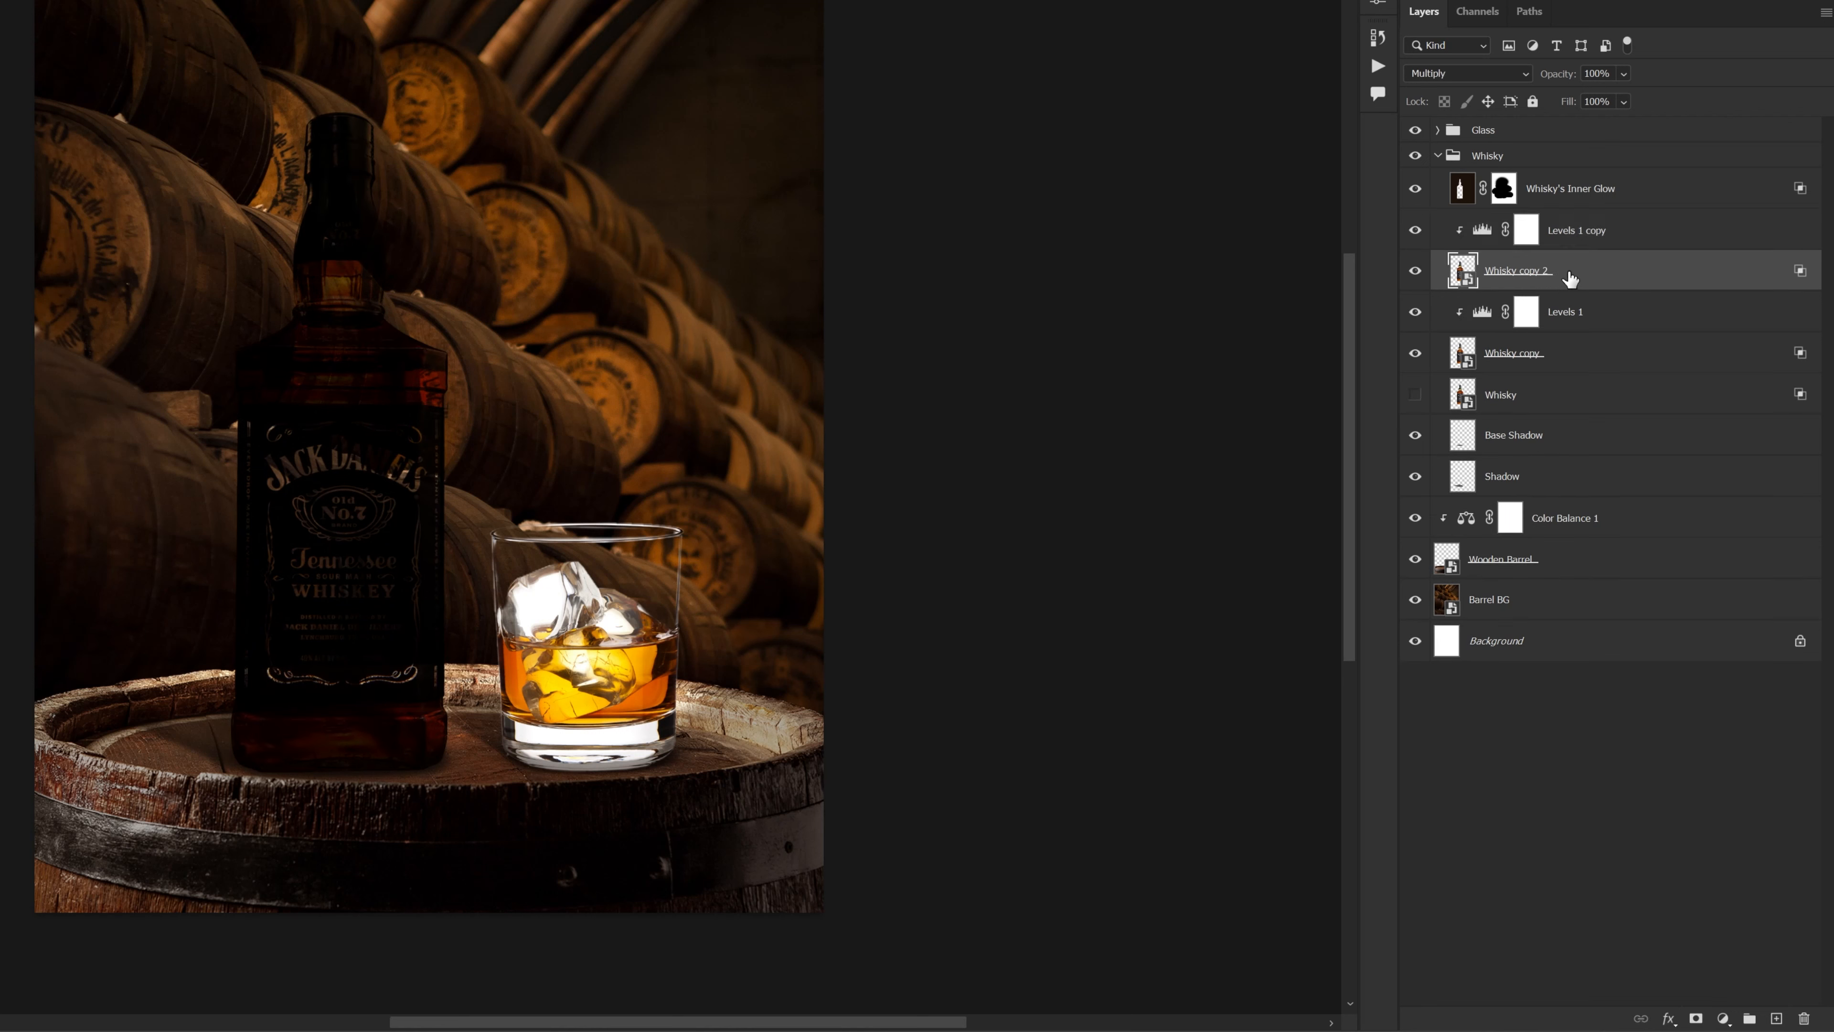
{"action": "left_click", "coordinate": [1566, 282]}
{"action": "key", "text": "shift+alt+m"}
{"action": "left_click", "coordinate": [1479, 75]}
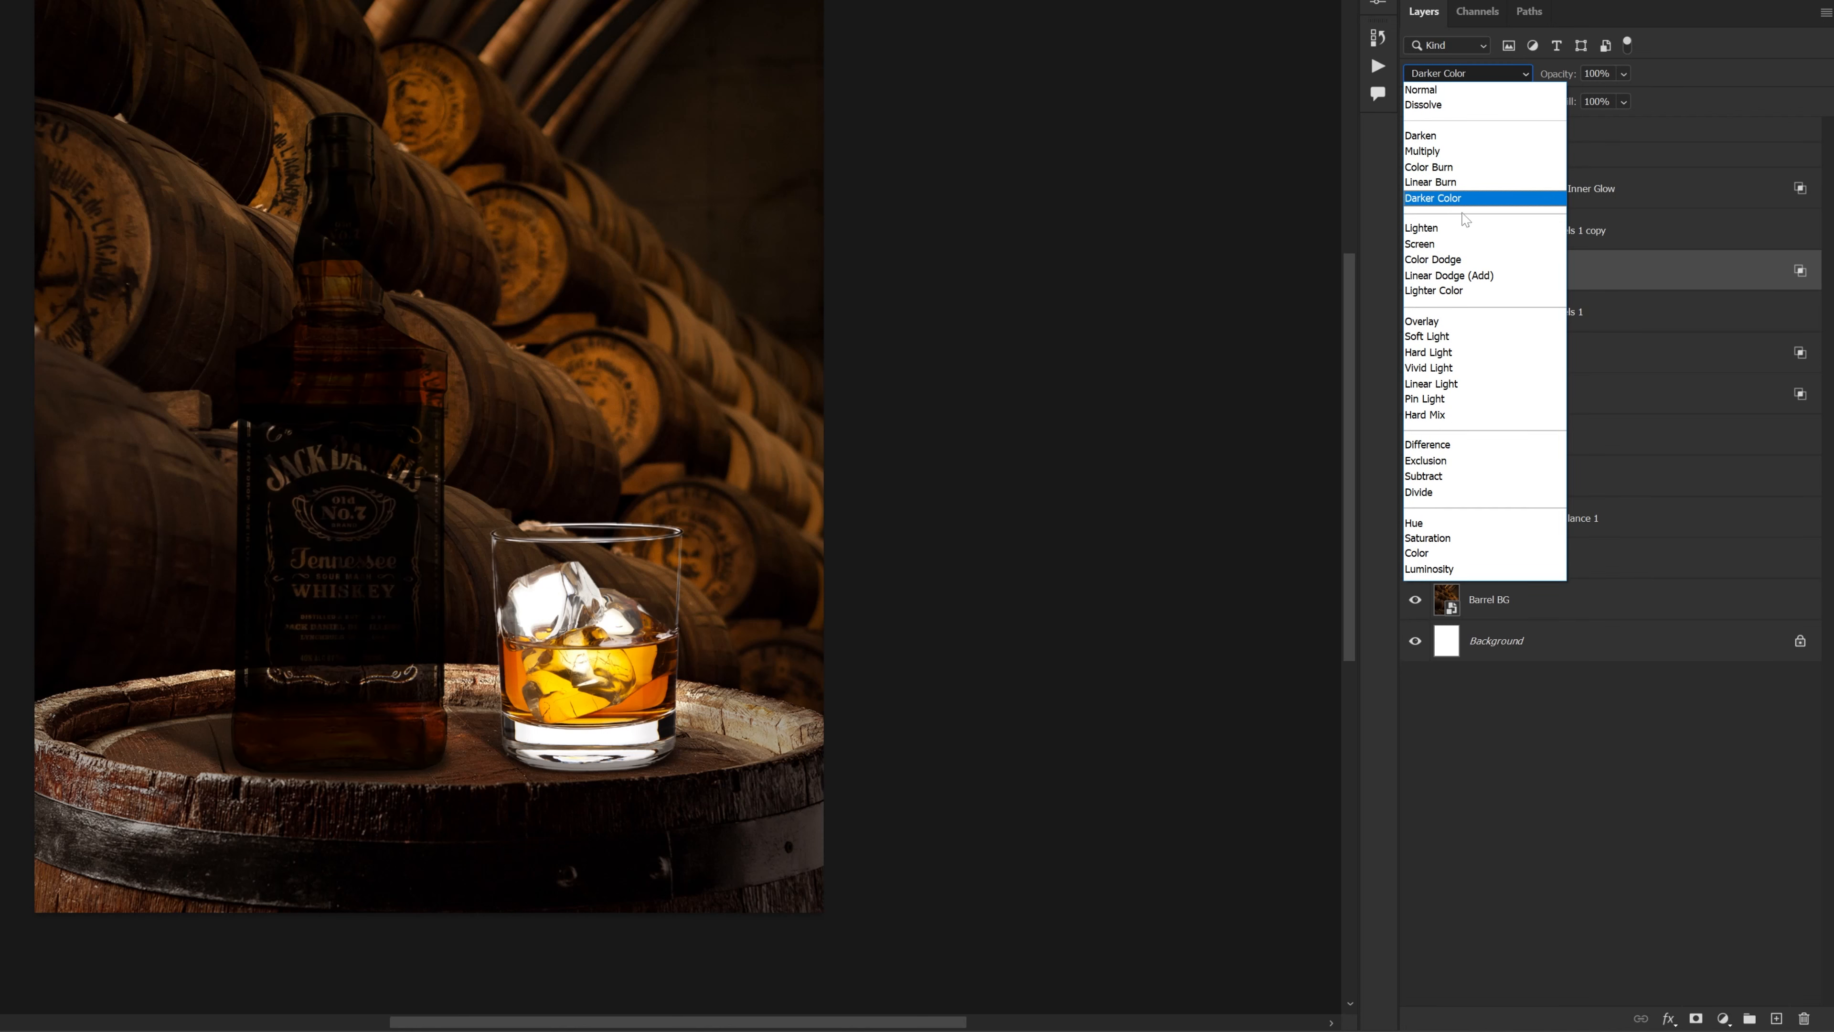
{"action": "left_click", "coordinate": [1456, 244]}
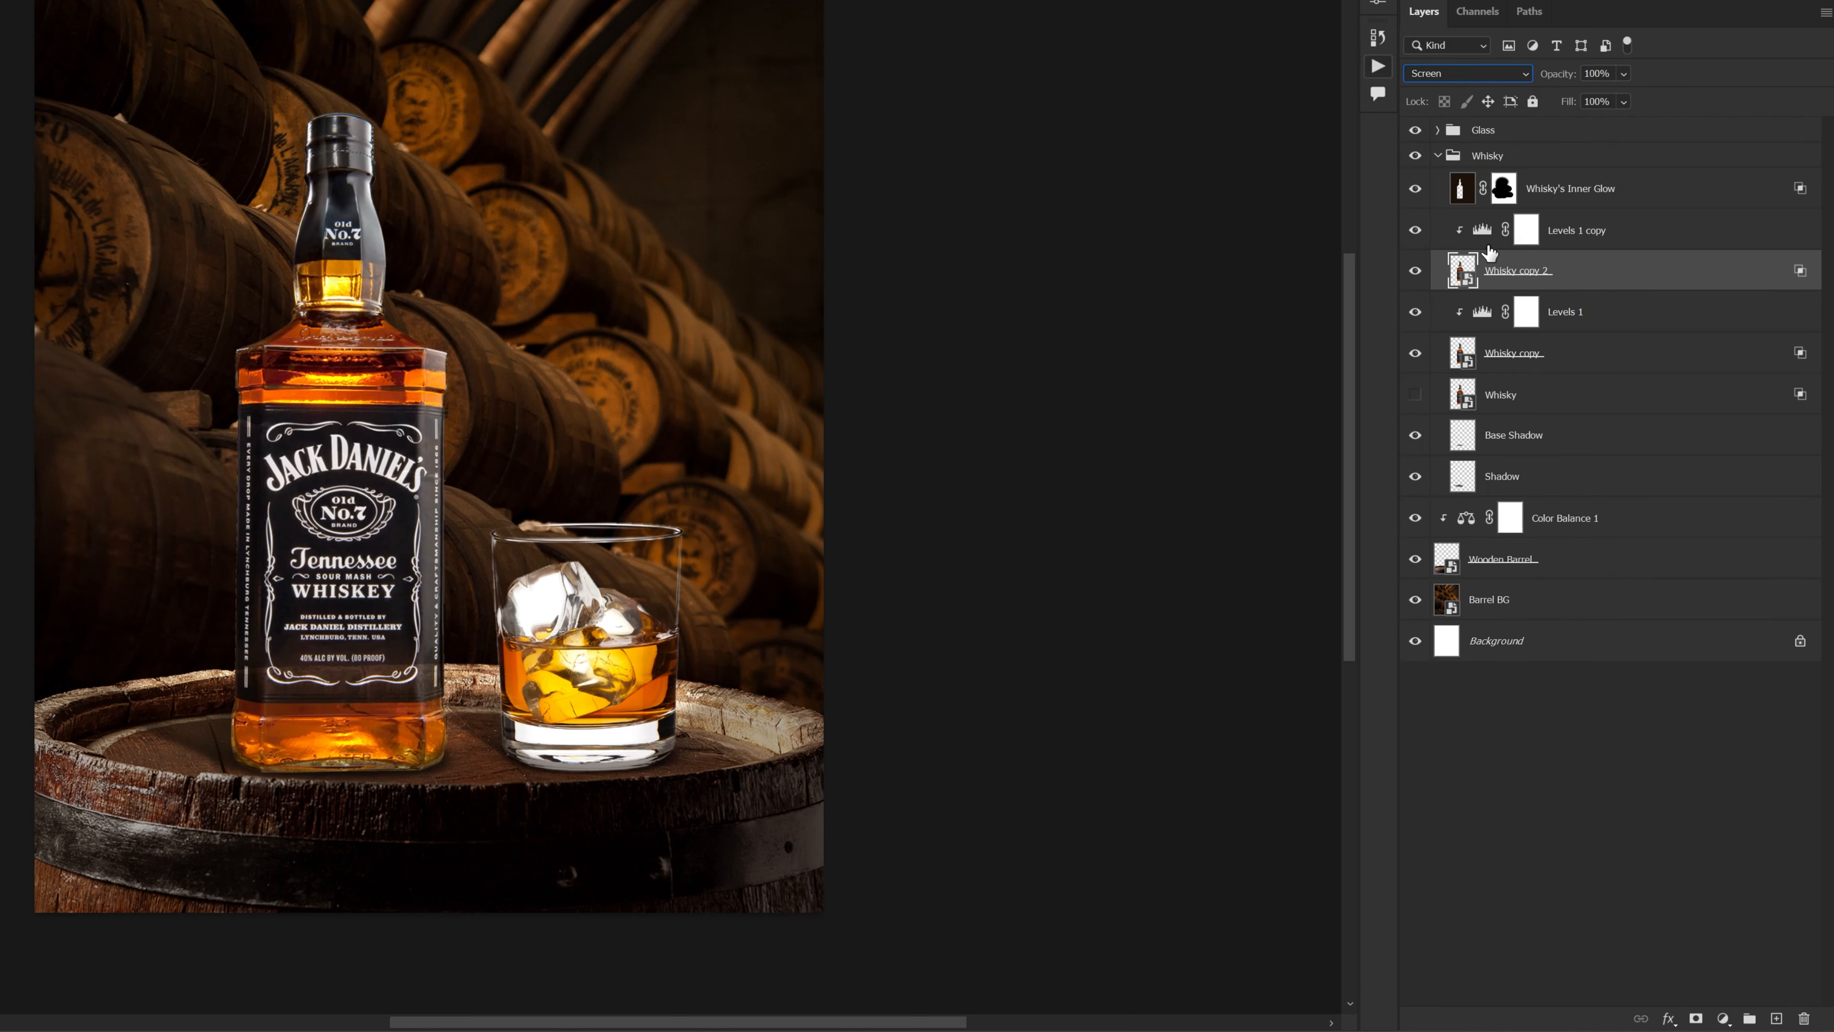
Darken the midtones of the Levels adjustment clipped to the screened bottle copy
{"action": "double_click", "coordinate": [1486, 243]}
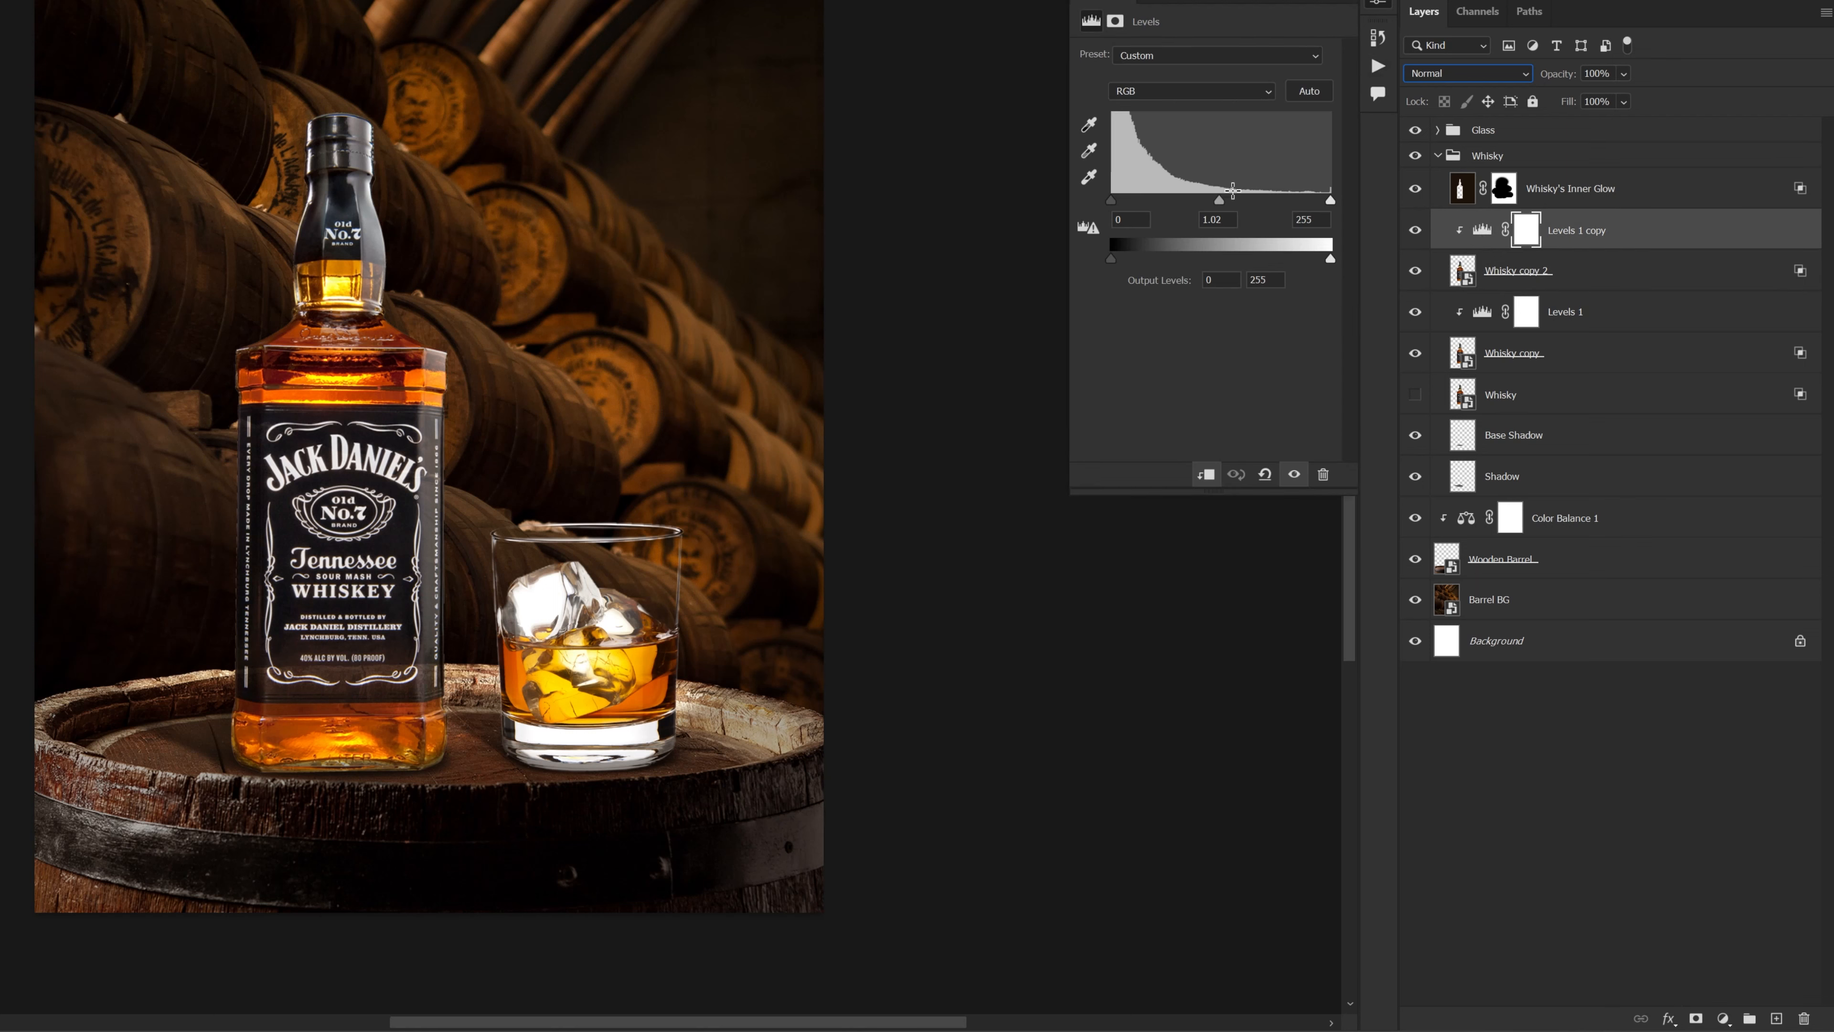
{"action": "left_click_drag", "start_coordinate": [1221, 201], "coordinate": [1238, 203]}
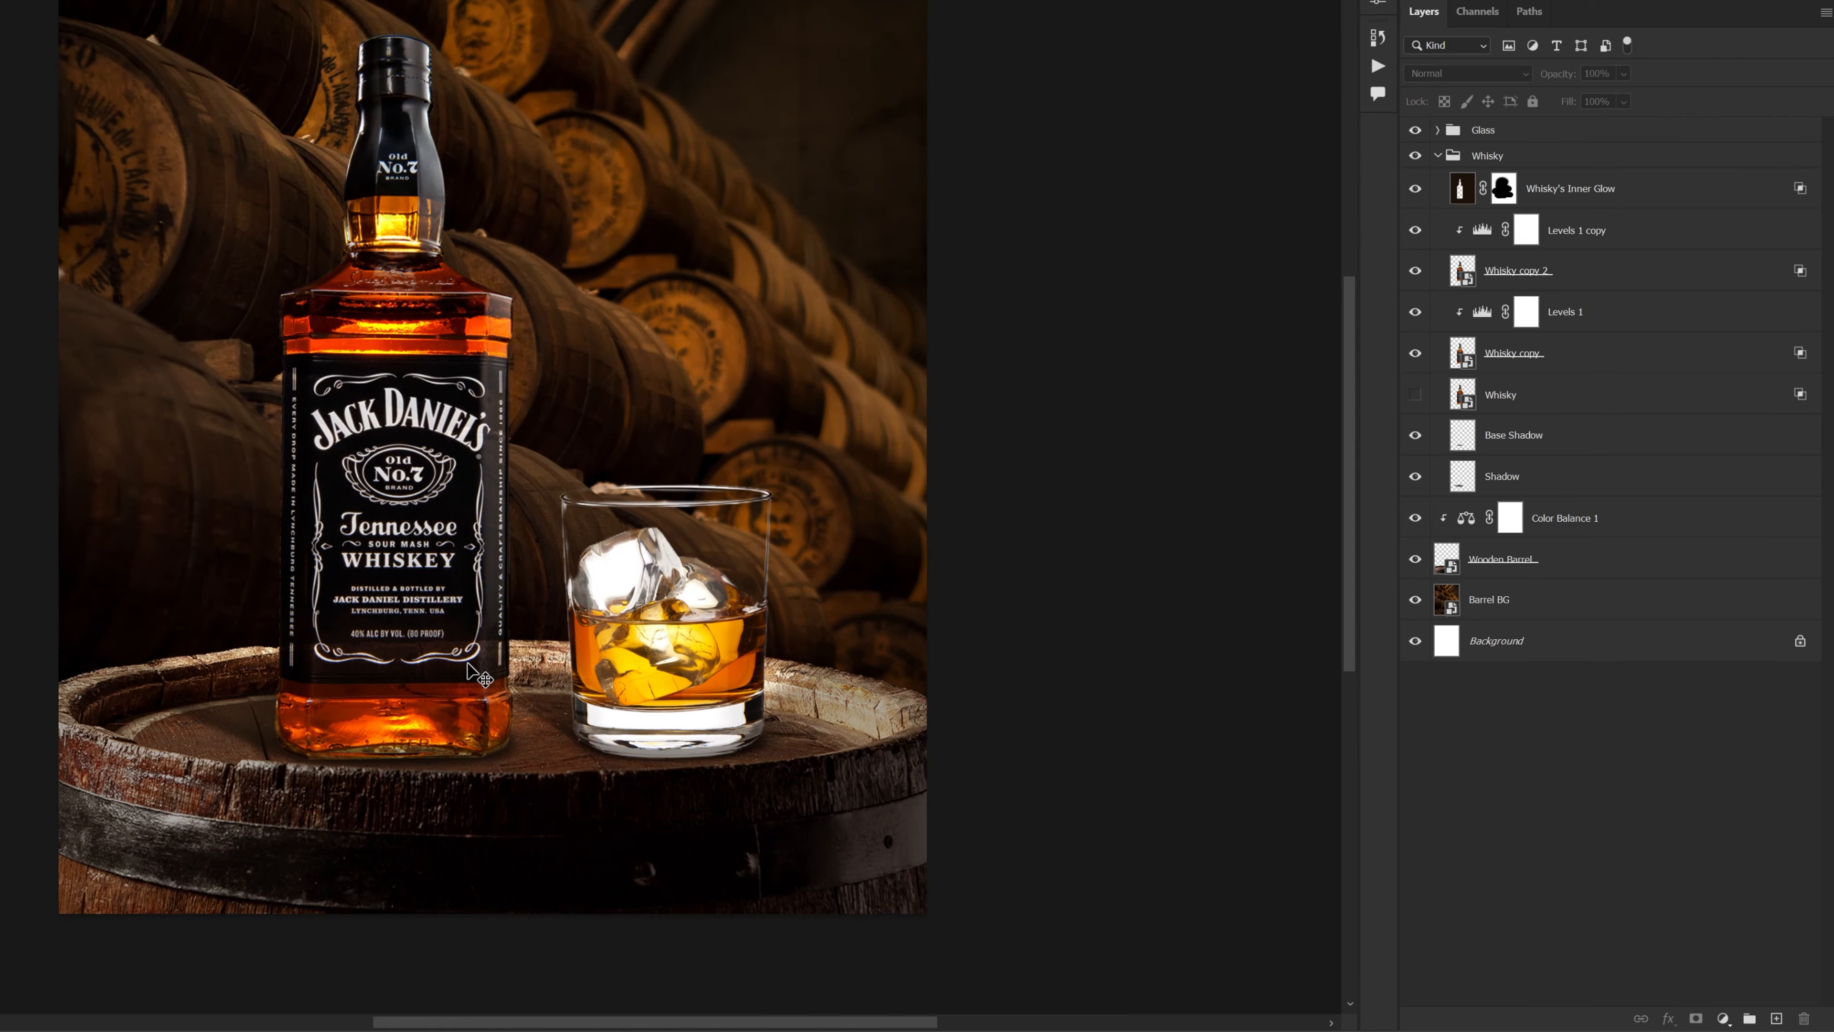
Examine the bottle's transparency, label, edges and base up close beside the glass, and check the overall composition
{"action": "scroll", "coordinate": [478, 677], "scroll_direction": "up", "scroll_amount": 5}
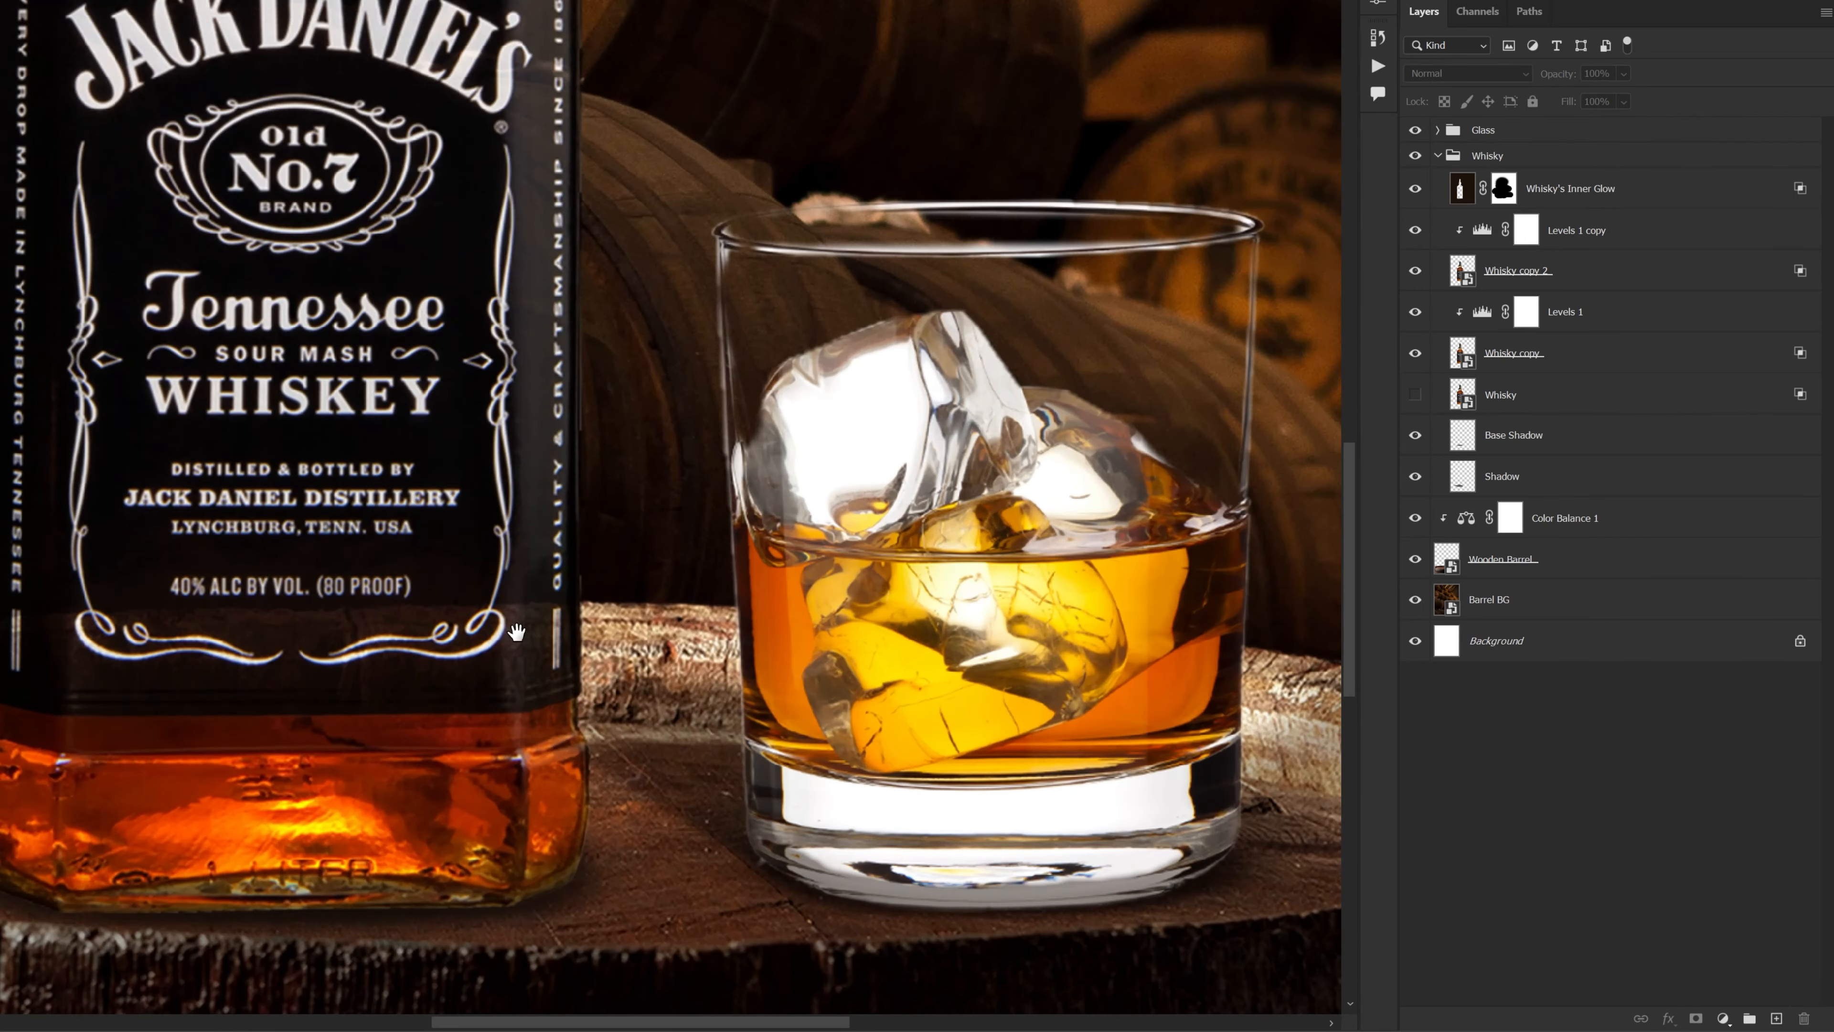
{"action": "mouse_move", "coordinate": [517, 632]}
{"action": "left_mouse_down"}
{"action": "mouse_move", "coordinate": [529, 606]}
{"action": "mouse_move", "coordinate": [524, 620]}
{"action": "left_mouse_up"}
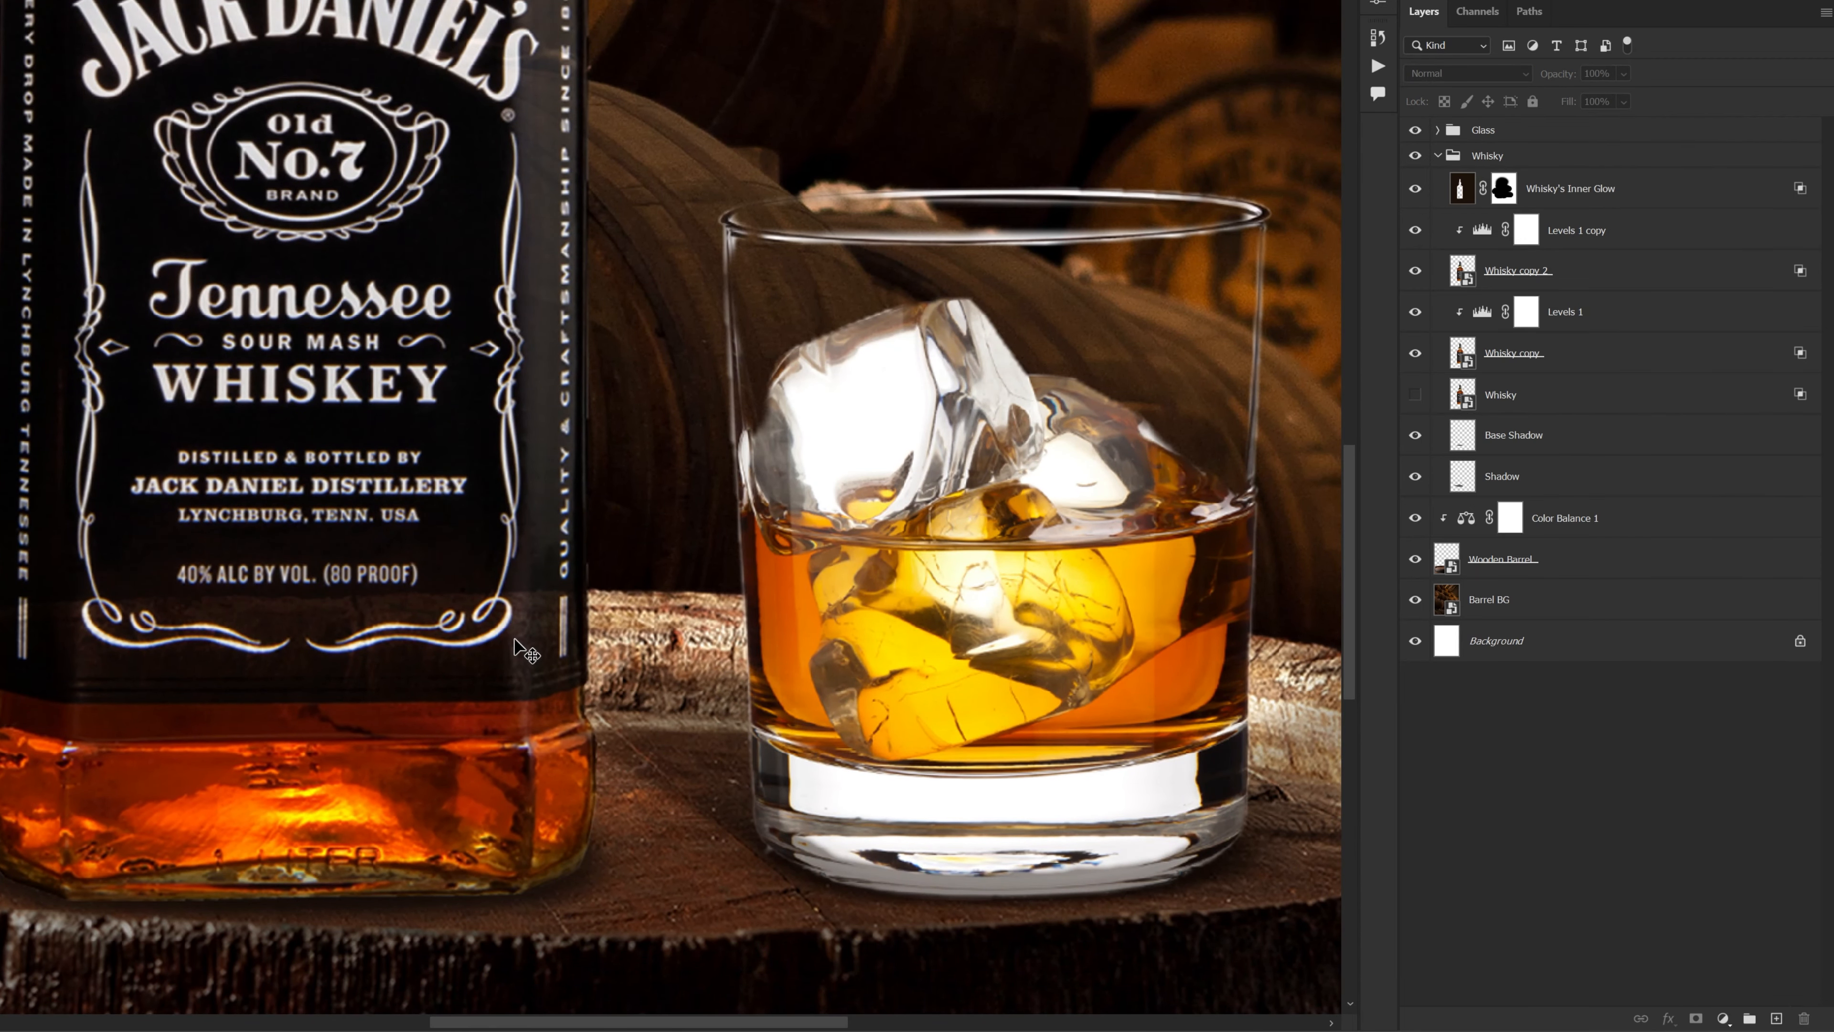
{"action": "scroll", "coordinate": [506, 654], "scroll_direction": "down", "scroll_amount": 3}
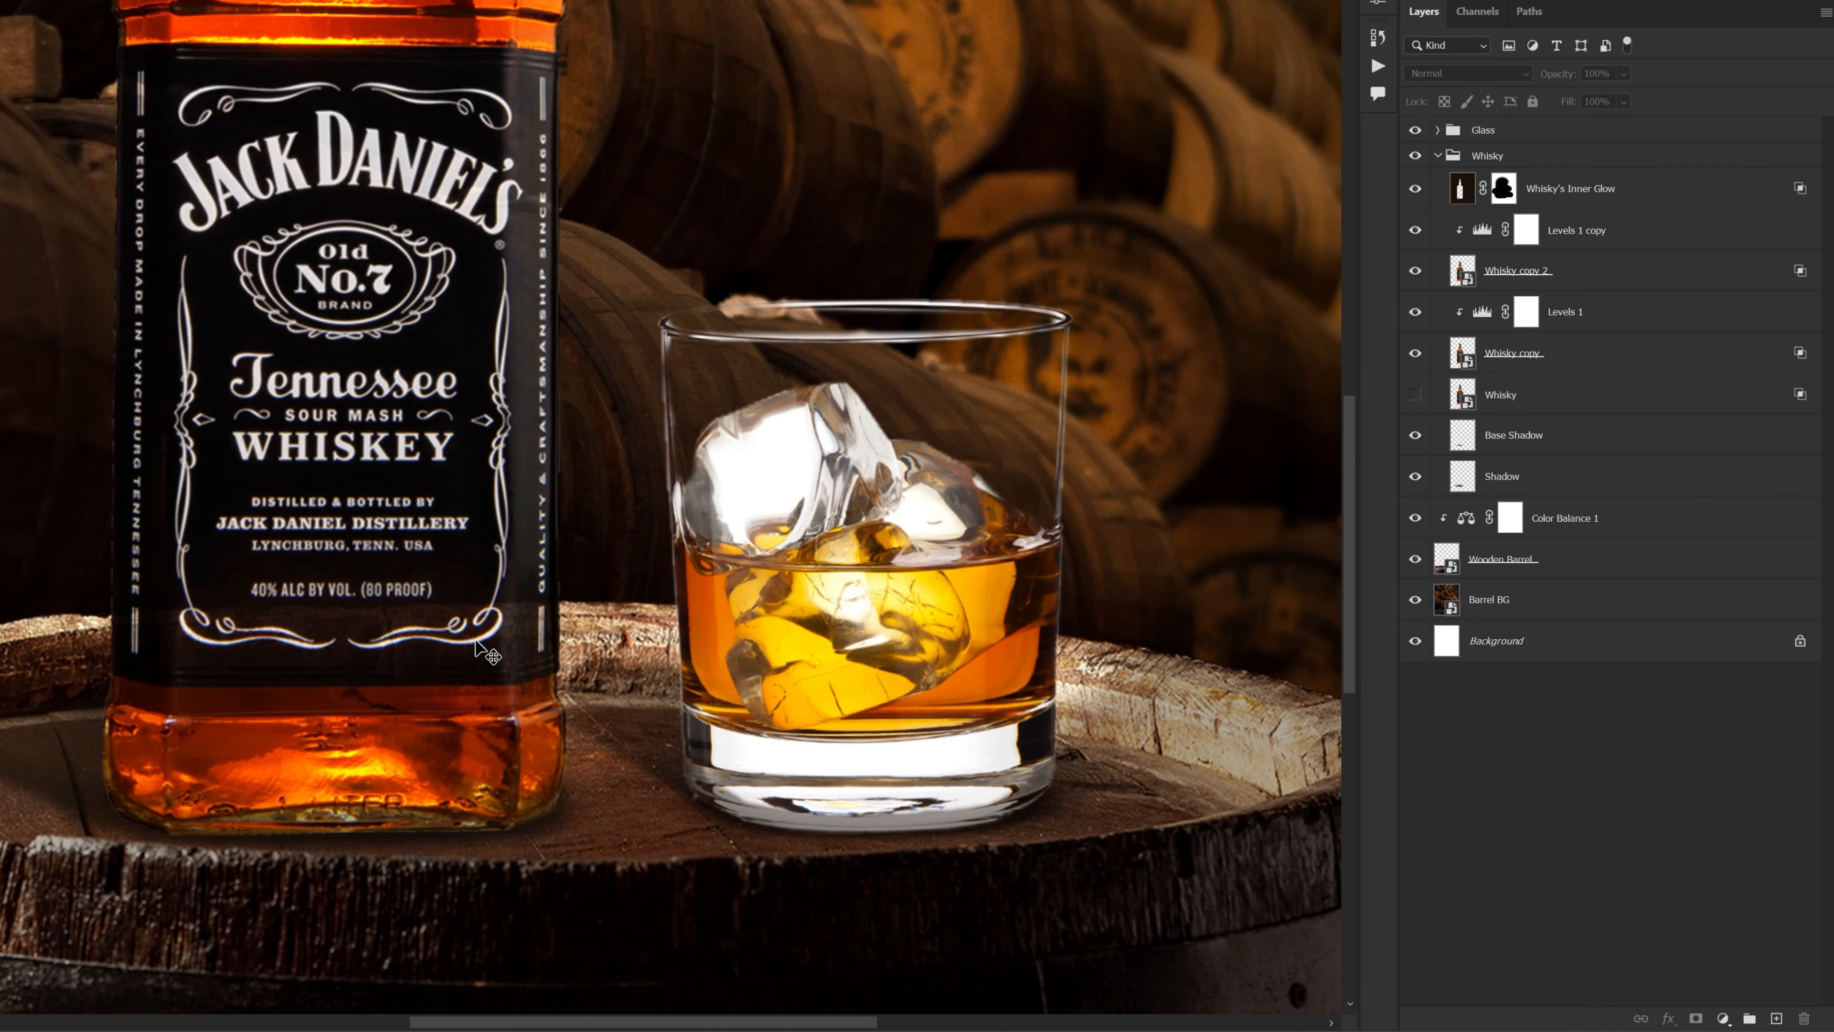
{"action": "scroll", "coordinate": [484, 654], "scroll_direction": "up", "scroll_amount": 2}
{"action": "left_click_drag", "start_coordinate": [489, 581], "coordinate": [499, 691]}
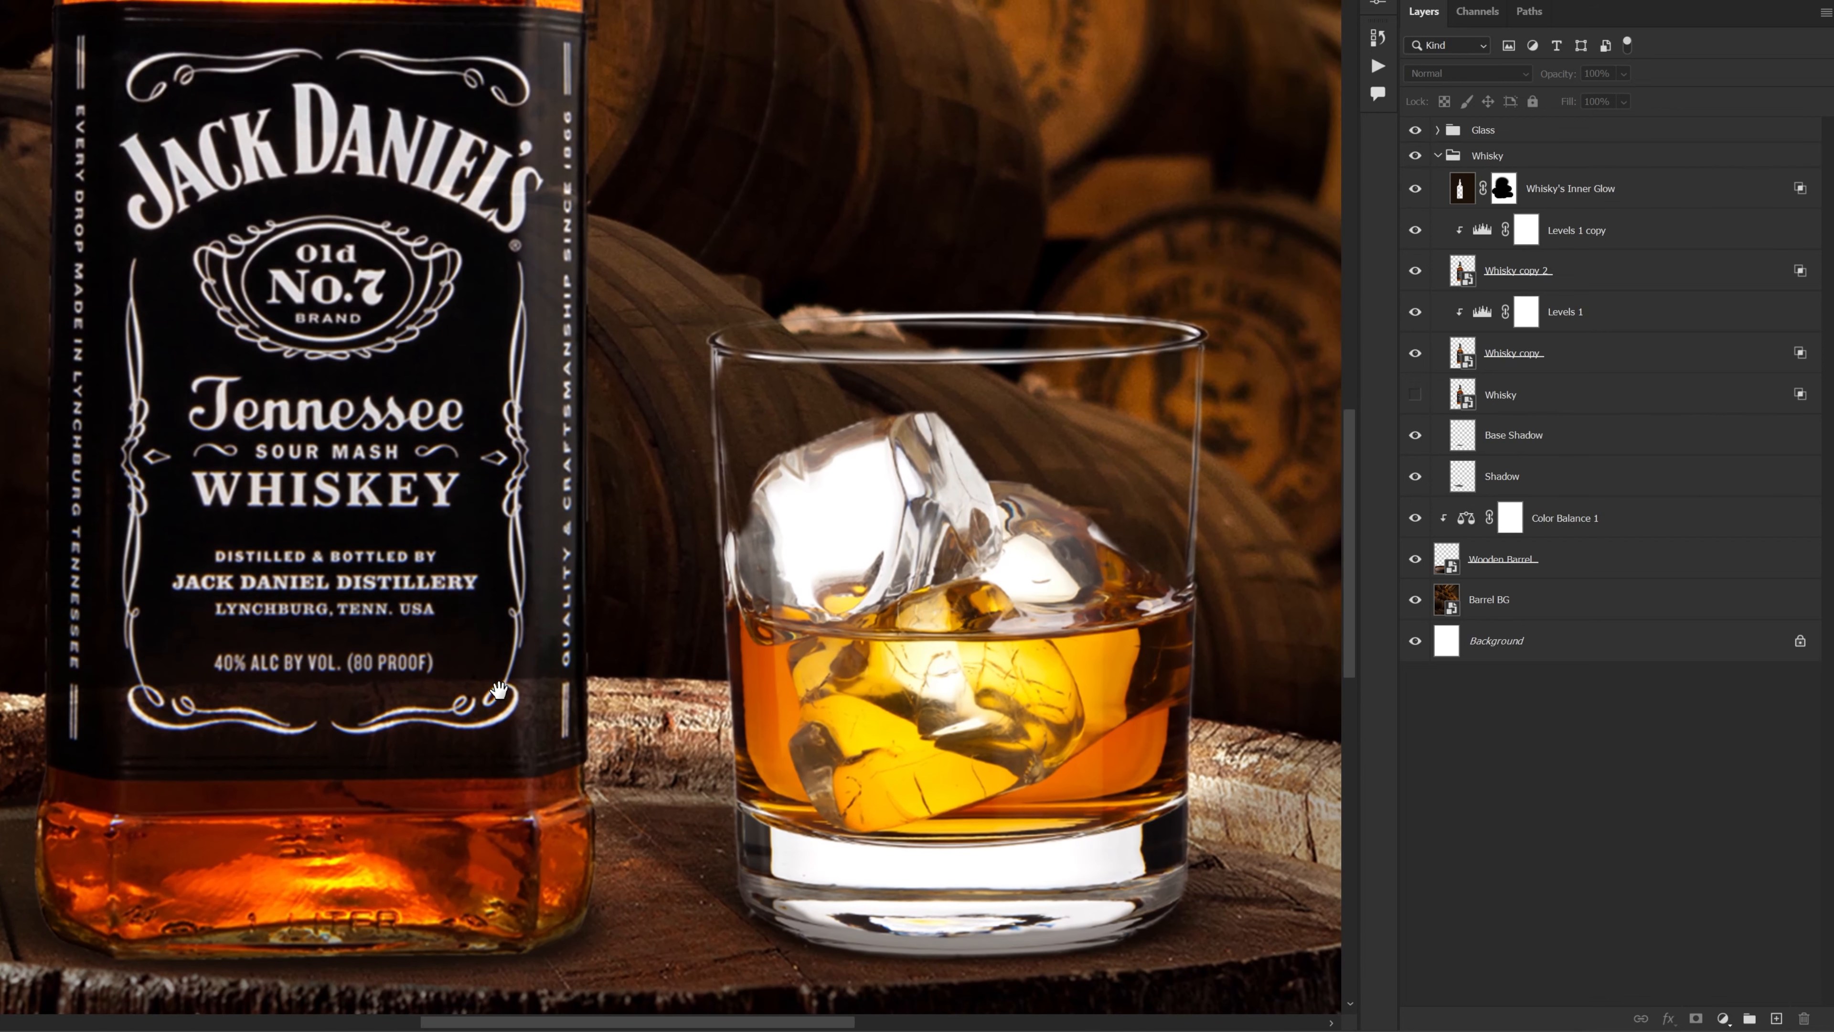
{"action": "left_click_drag", "start_coordinate": [533, 560], "coordinate": [525, 778]}
{"action": "left_click_drag", "start_coordinate": [512, 495], "coordinate": [513, 787]}
{"action": "left_click_drag", "start_coordinate": [426, 255], "coordinate": [417, 349]}
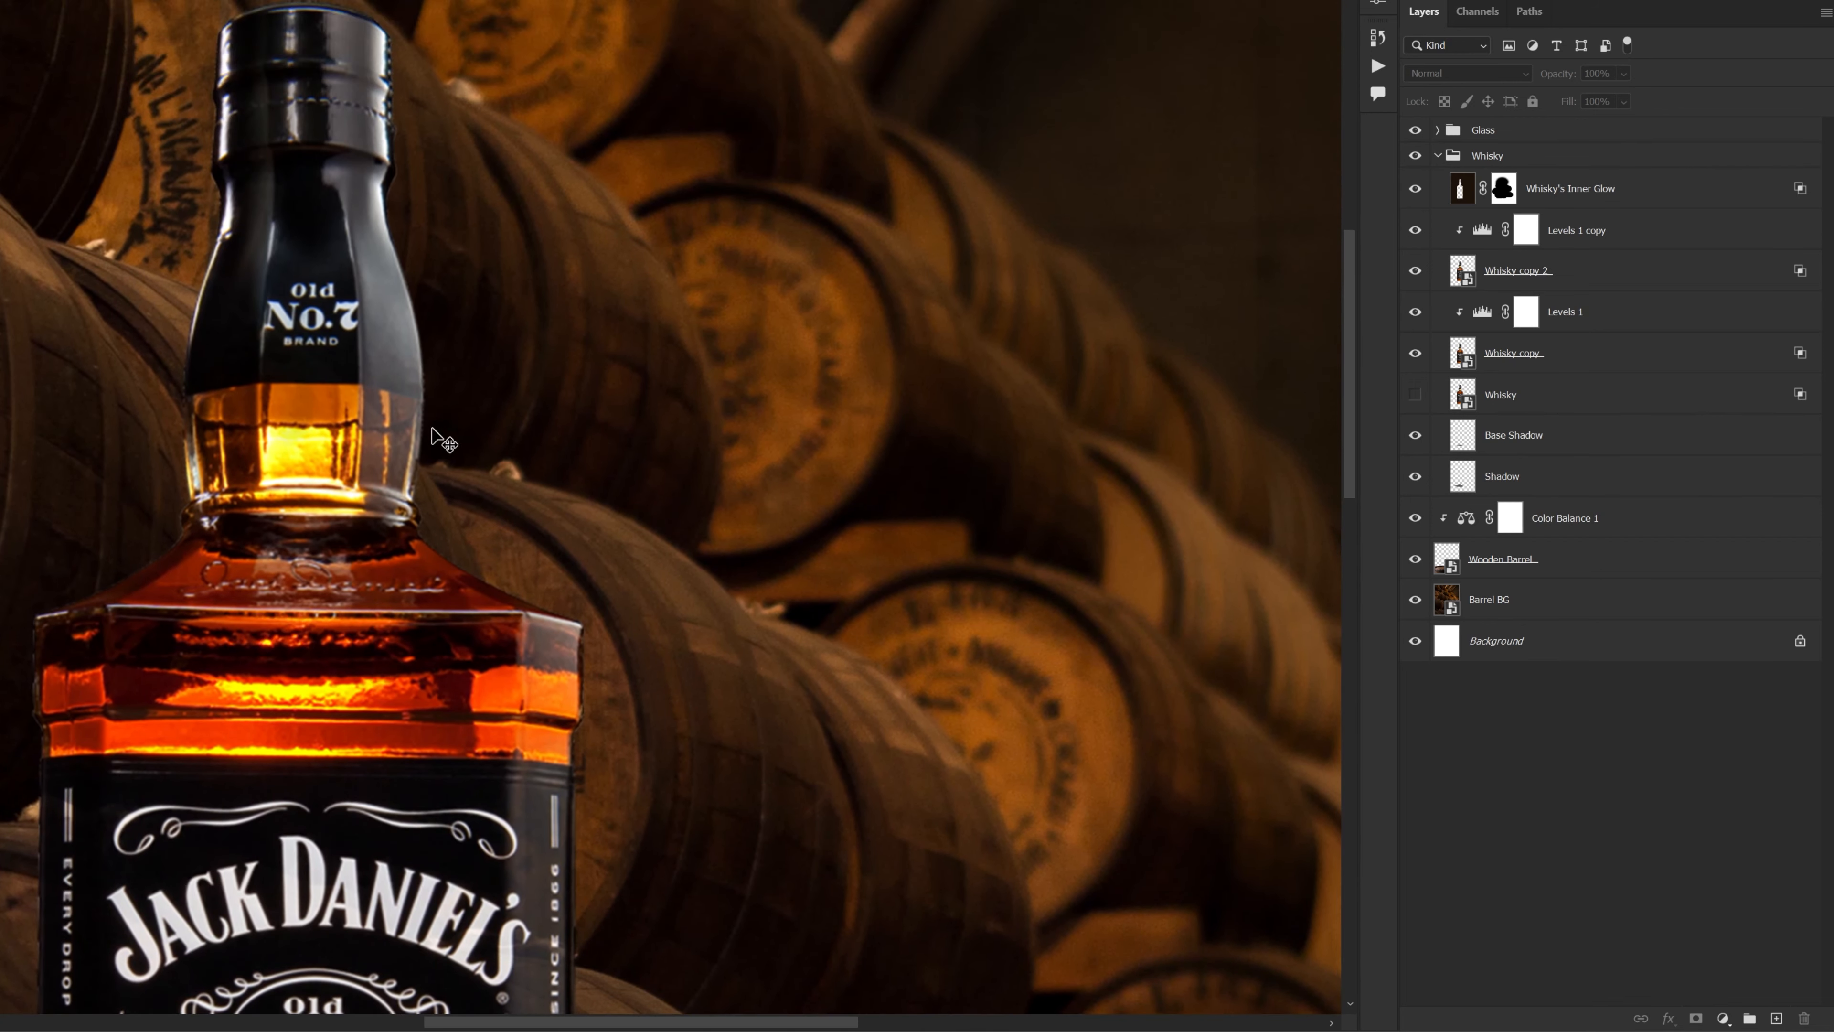
{"action": "scroll", "coordinate": [438, 447], "scroll_direction": "up", "scroll_amount": 3}
{"action": "scroll", "coordinate": [425, 477], "scroll_direction": "down", "scroll_amount": 4}
{"action": "left_click_drag", "start_coordinate": [520, 496], "coordinate": [510, 202]}
{"action": "scroll", "coordinate": [426, 399], "scroll_direction": "down", "scroll_amount": 3}
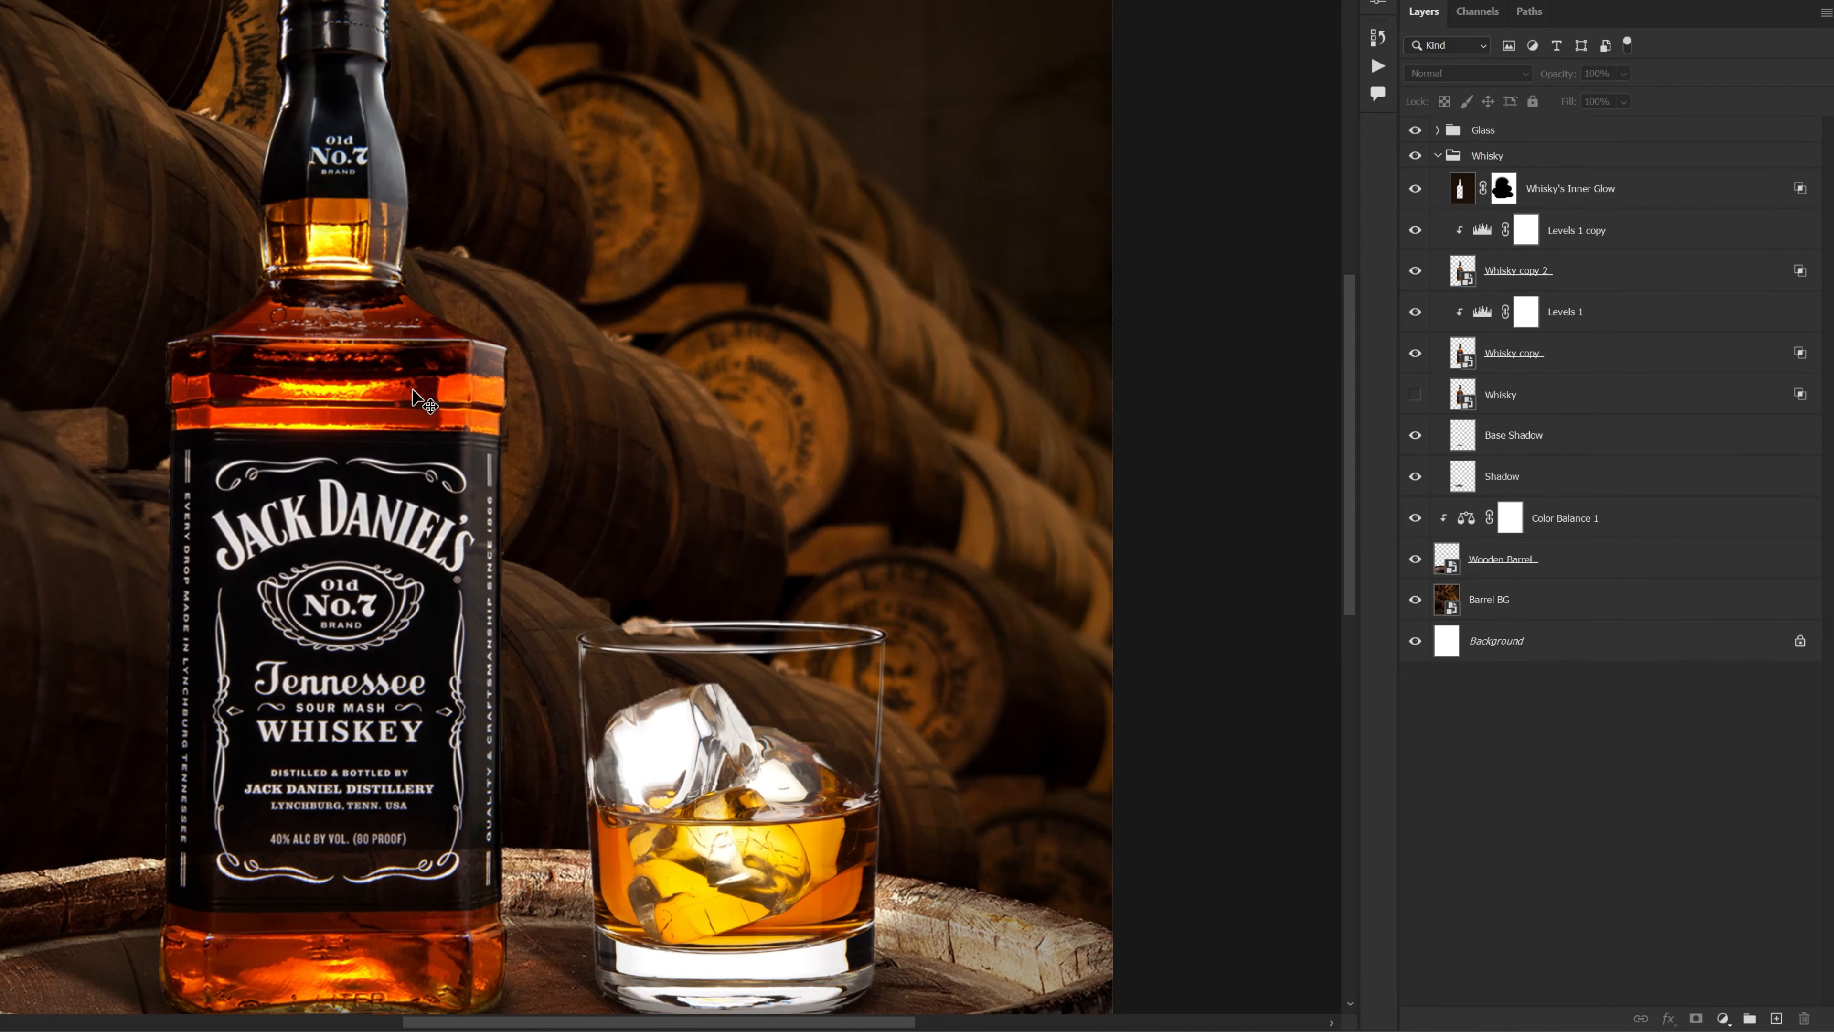
{"action": "left_click_drag", "start_coordinate": [466, 538], "coordinate": [460, 288]}
{"action": "scroll", "coordinate": [463, 593], "scroll_direction": "up", "scroll_amount": 3}
{"action": "scroll", "coordinate": [460, 612], "scroll_direction": "up", "scroll_amount": 3}
{"action": "left_click_drag", "start_coordinate": [376, 767], "coordinate": [441, 522]}
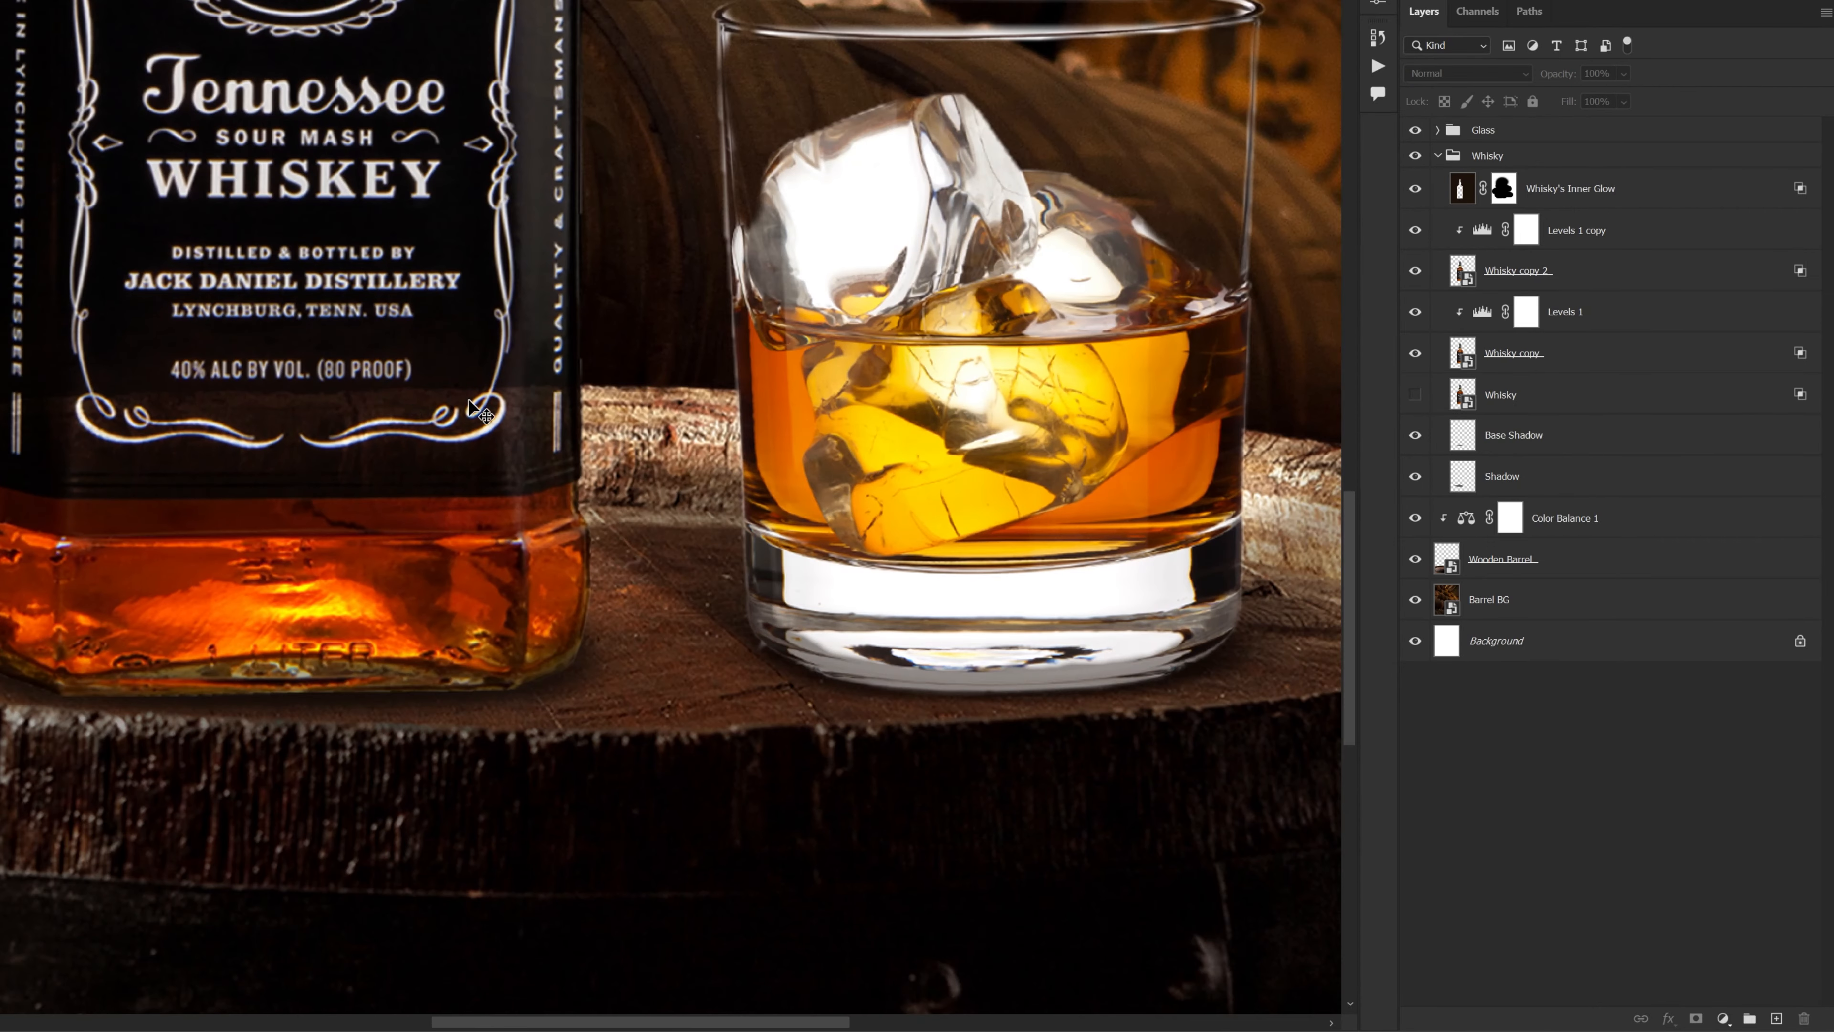
{"action": "scroll", "coordinate": [379, 477], "scroll_direction": "down", "scroll_amount": 4}
{"action": "left_click_drag", "start_coordinate": [476, 199], "coordinate": [452, 405]}
{"action": "scroll", "coordinate": [447, 358], "scroll_direction": "up", "scroll_amount": 3}
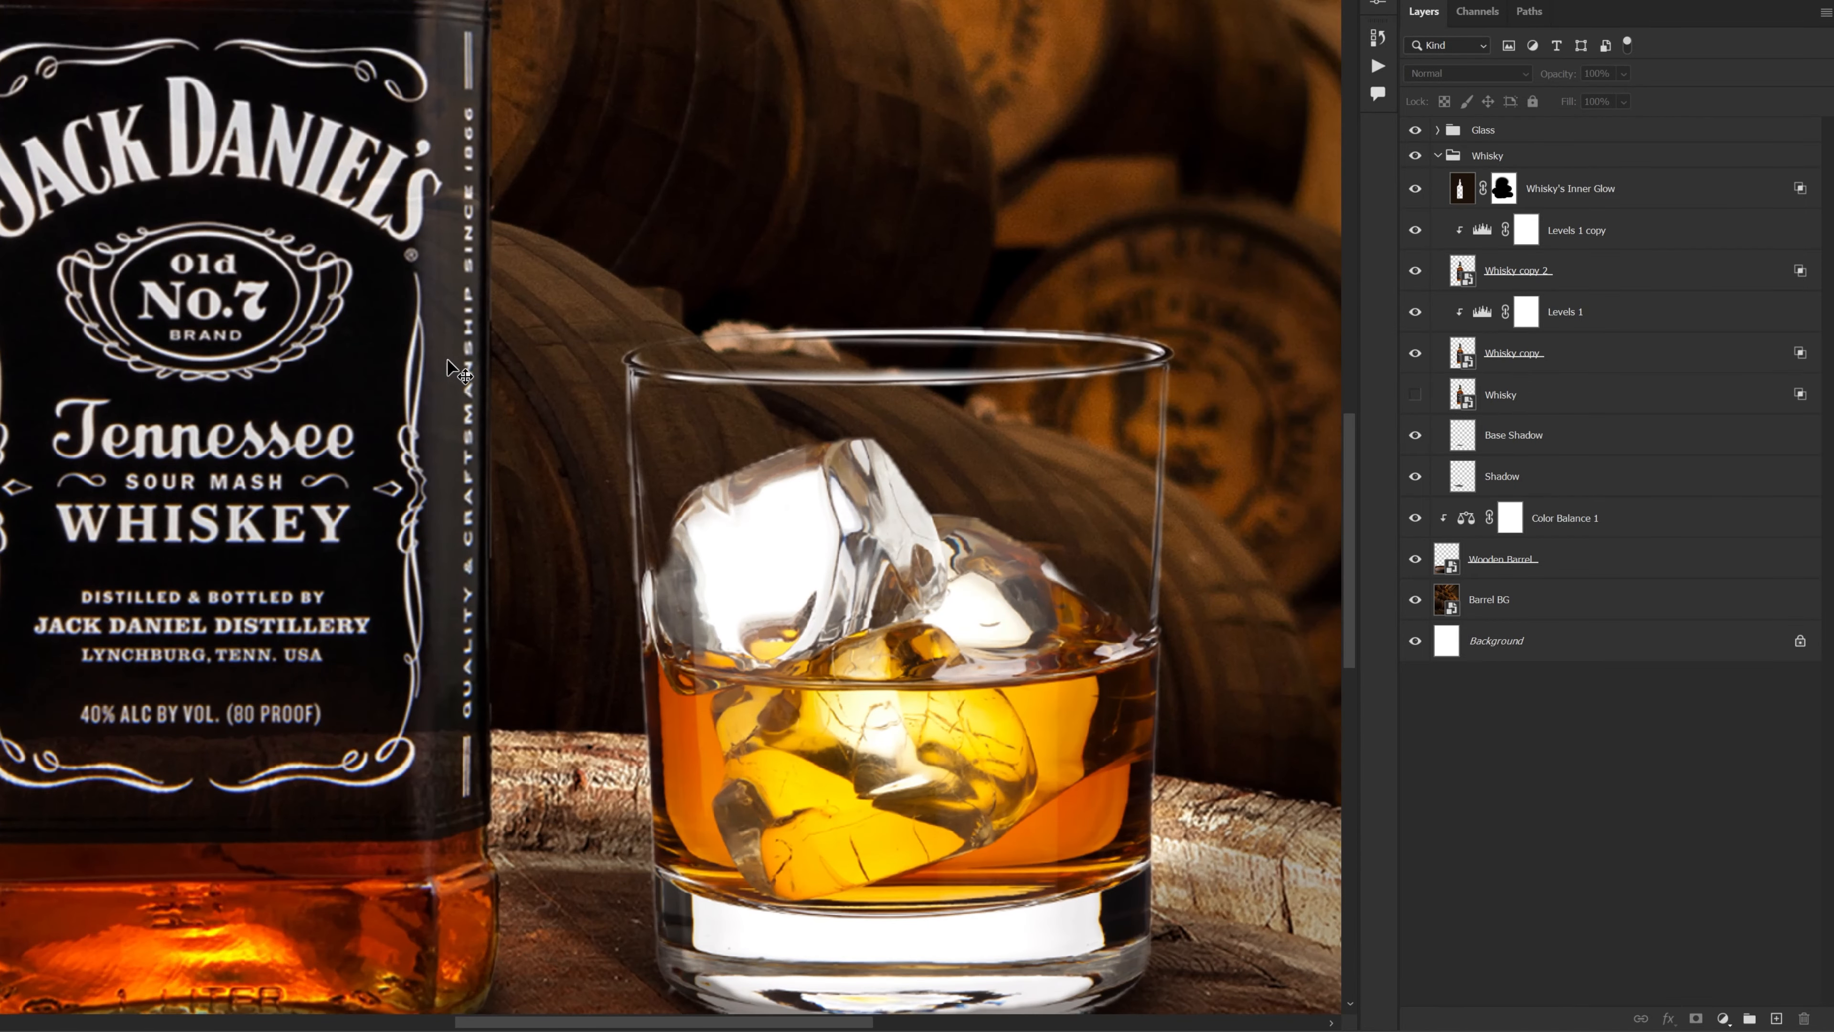
{"action": "scroll", "coordinate": [480, 463], "scroll_direction": "down", "scroll_amount": 6}
{"action": "left_click_drag", "start_coordinate": [560, 366], "coordinate": [485, 443]}
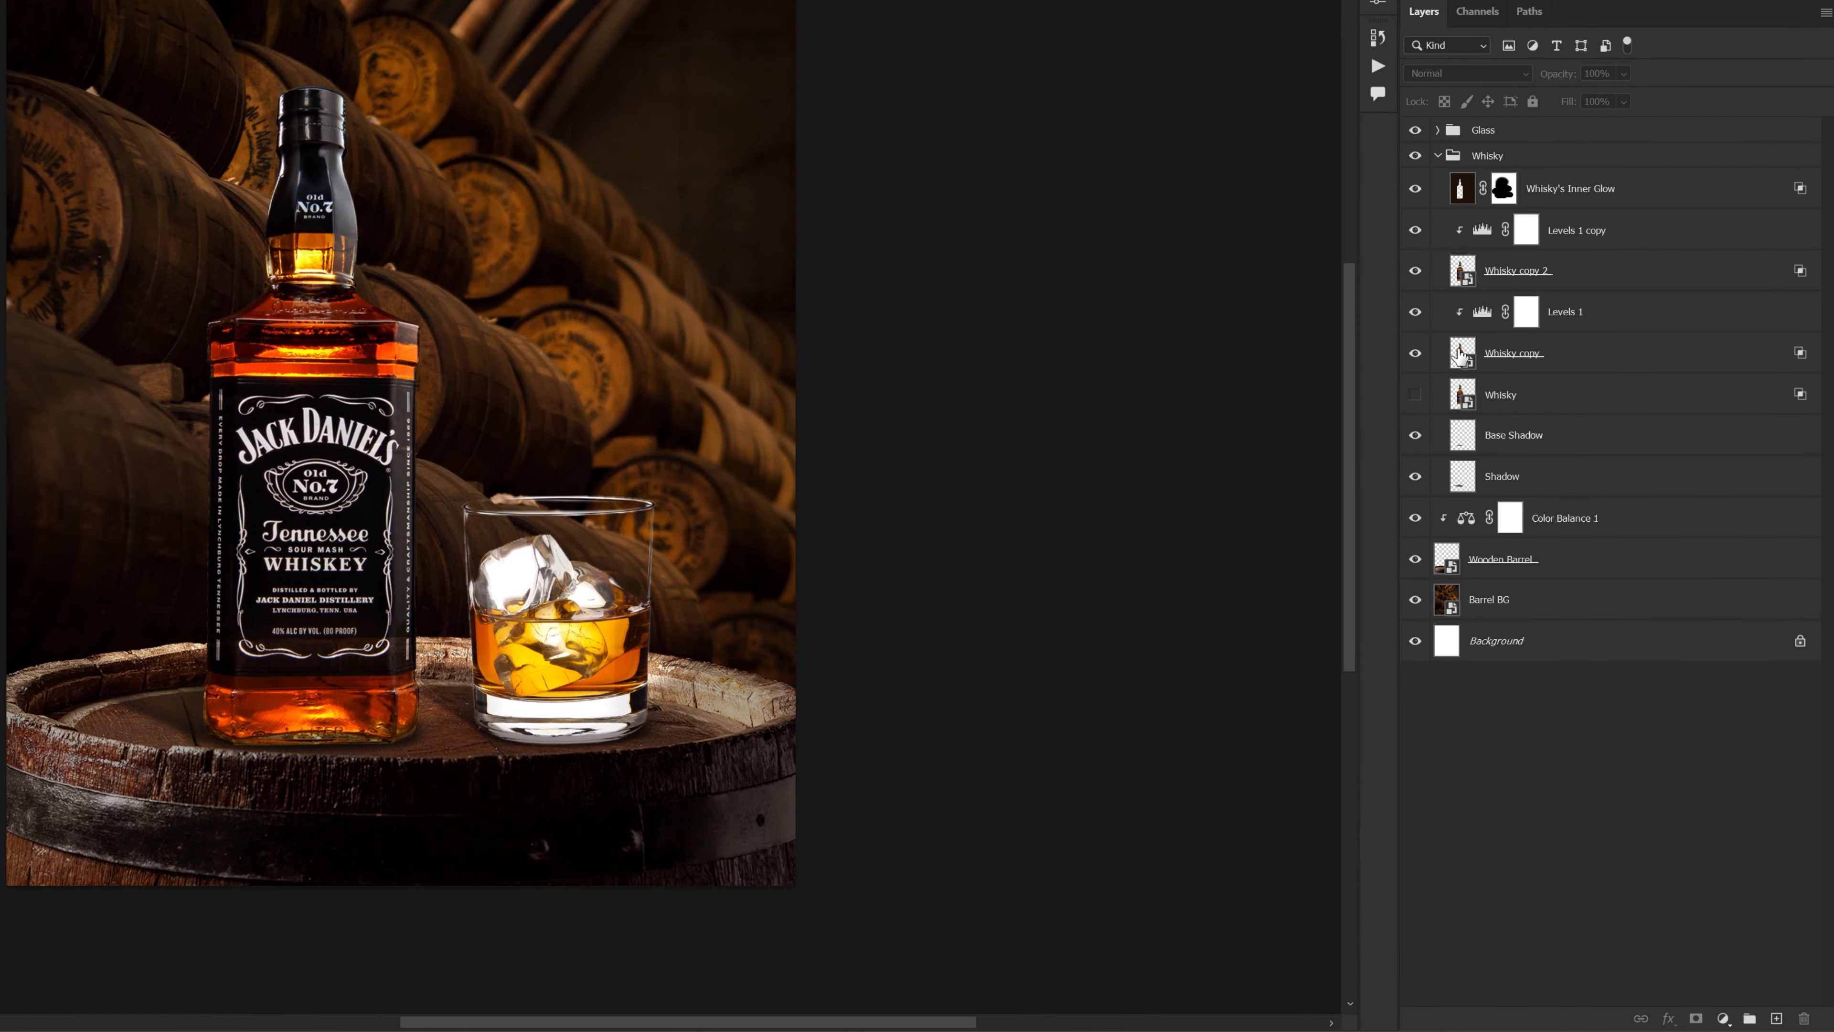
Brighten the midtones of the Levels adjustment clipped to the multiplied bottle copy to 1.19
{"action": "double_click", "coordinate": [1485, 313]}
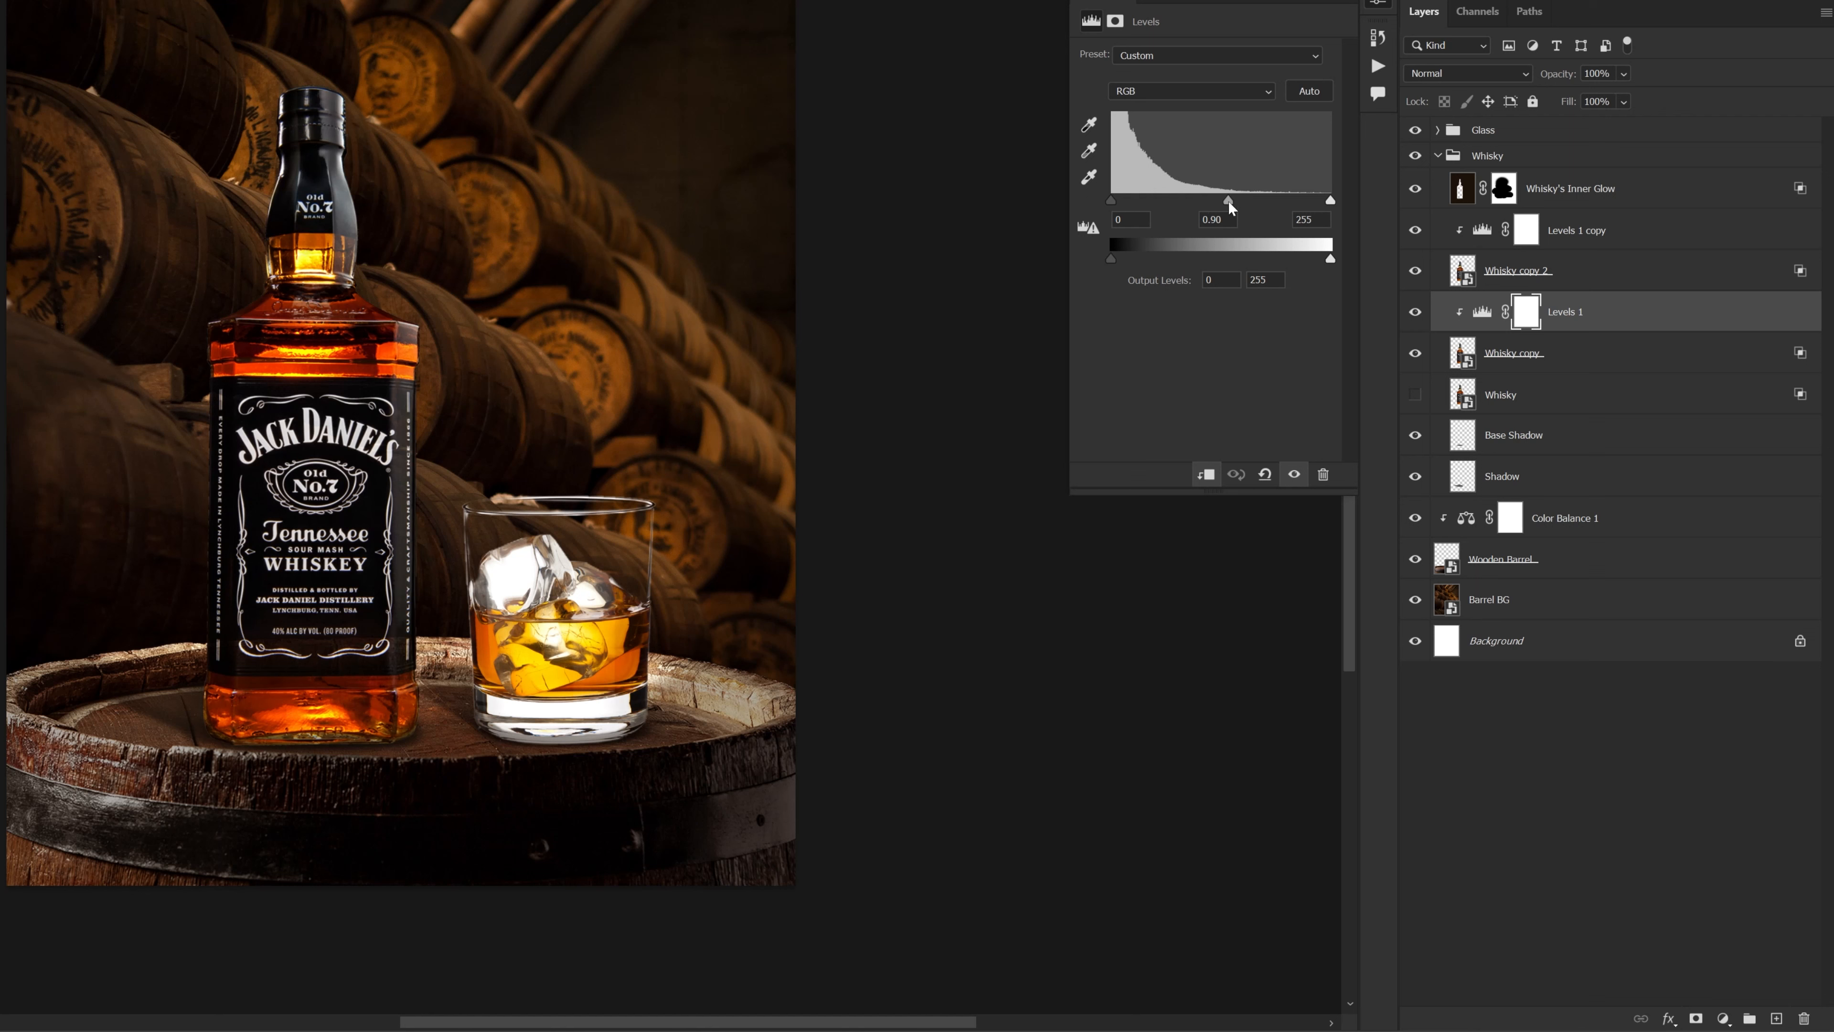
{"action": "left_click_drag", "start_coordinate": [1229, 204], "coordinate": [1193, 203]}
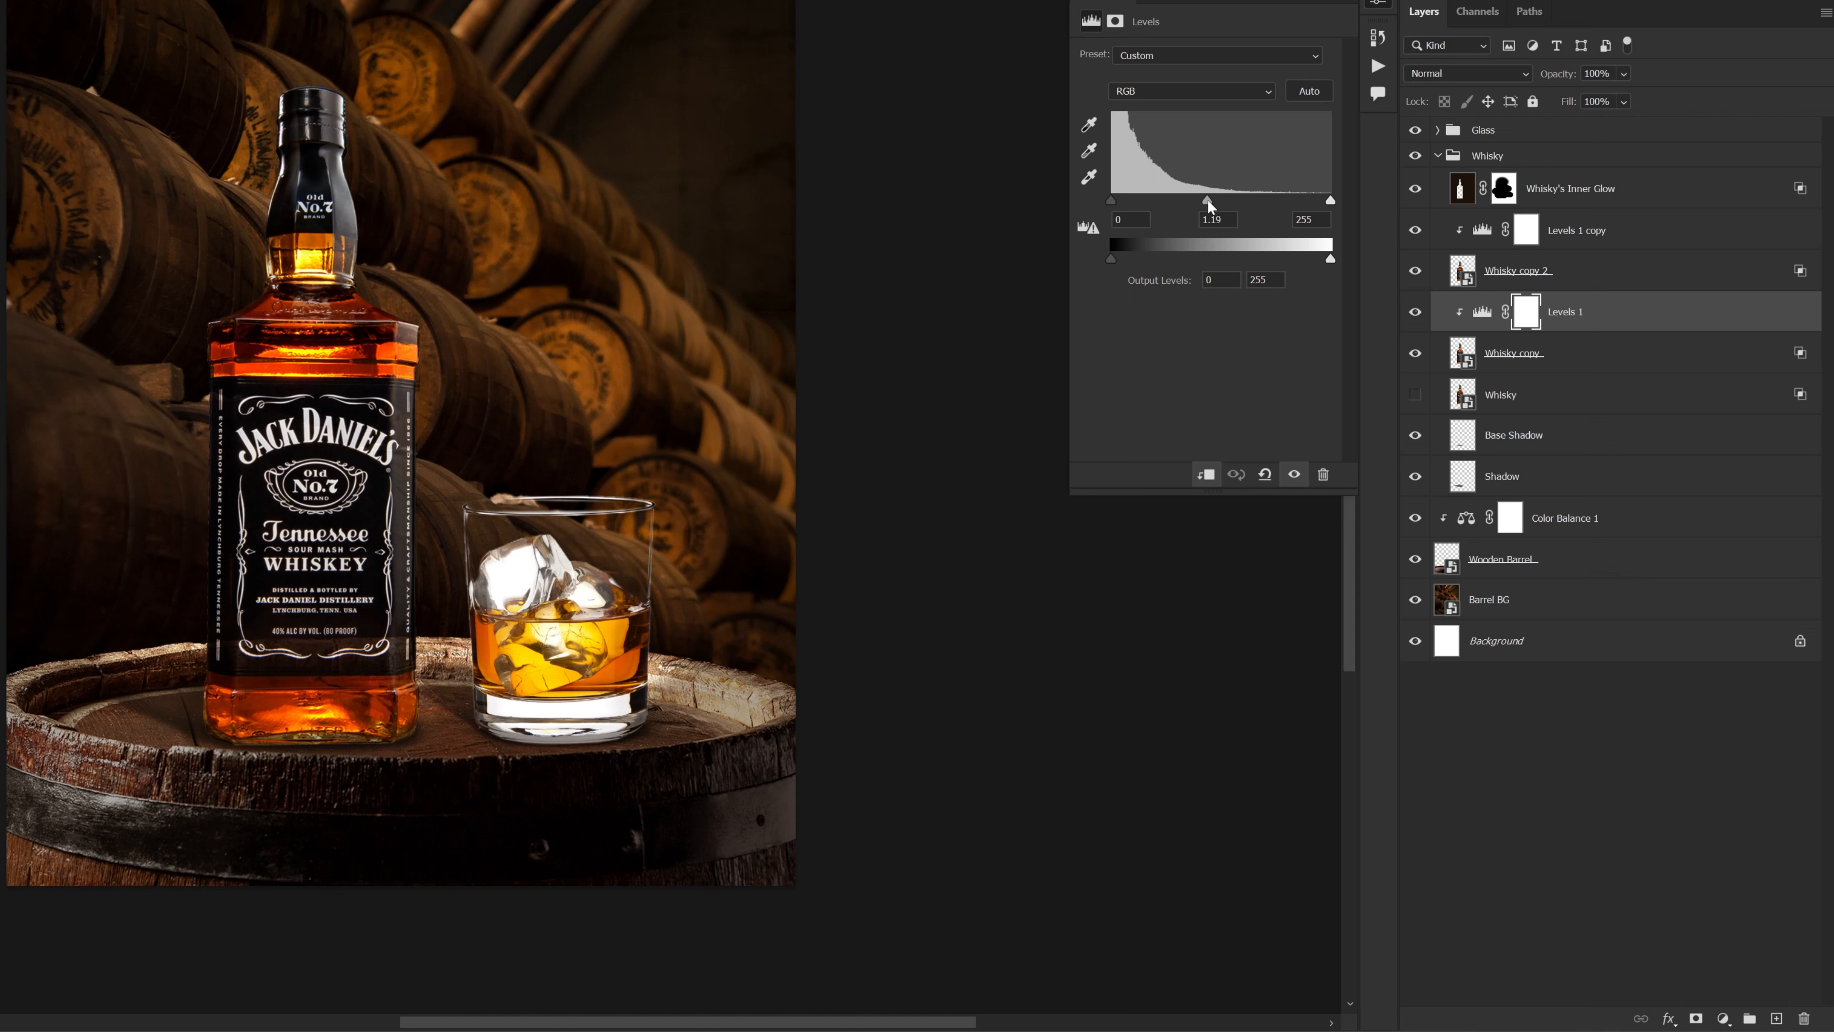
{"action": "left_click", "coordinate": [1319, 1]}
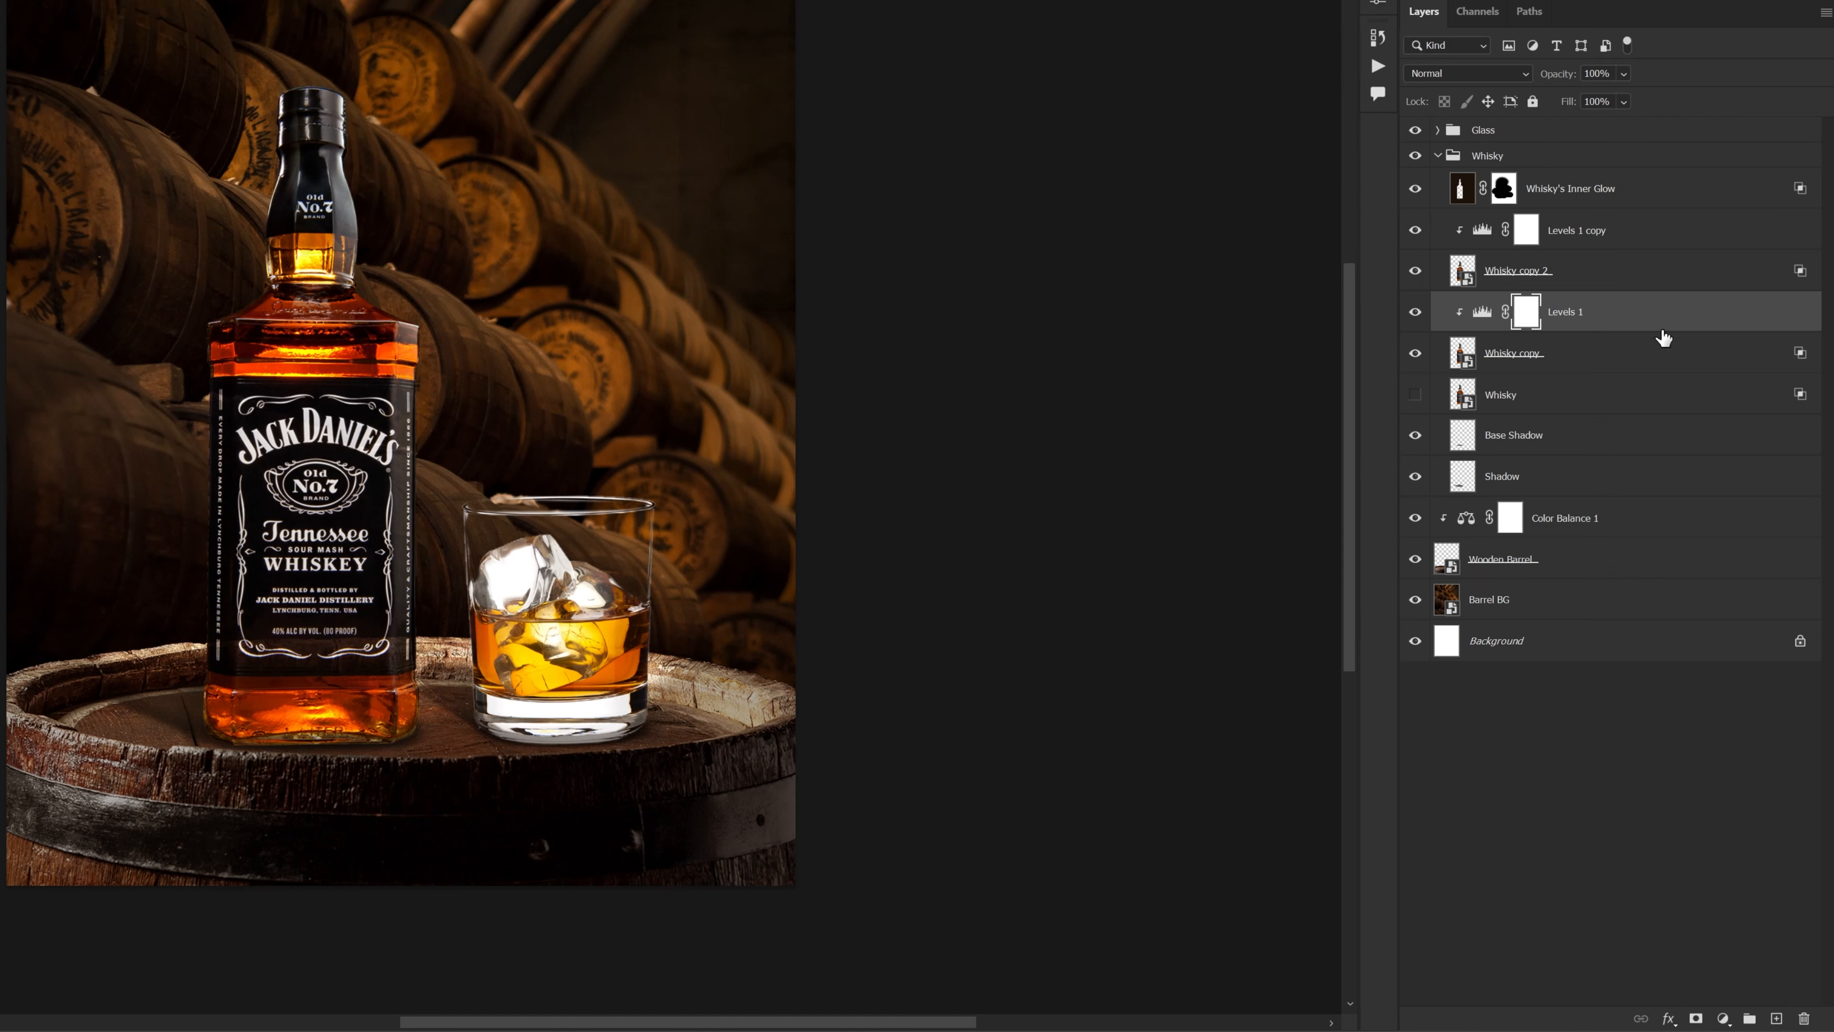
Rename the multiplied bottle copy as Shadows and the screened bottle copy as Highlights
{"action": "left_click", "coordinate": [1560, 365]}
{"action": "double_click", "coordinate": [1529, 354]}
{"action": "type", "text": "Sha"}
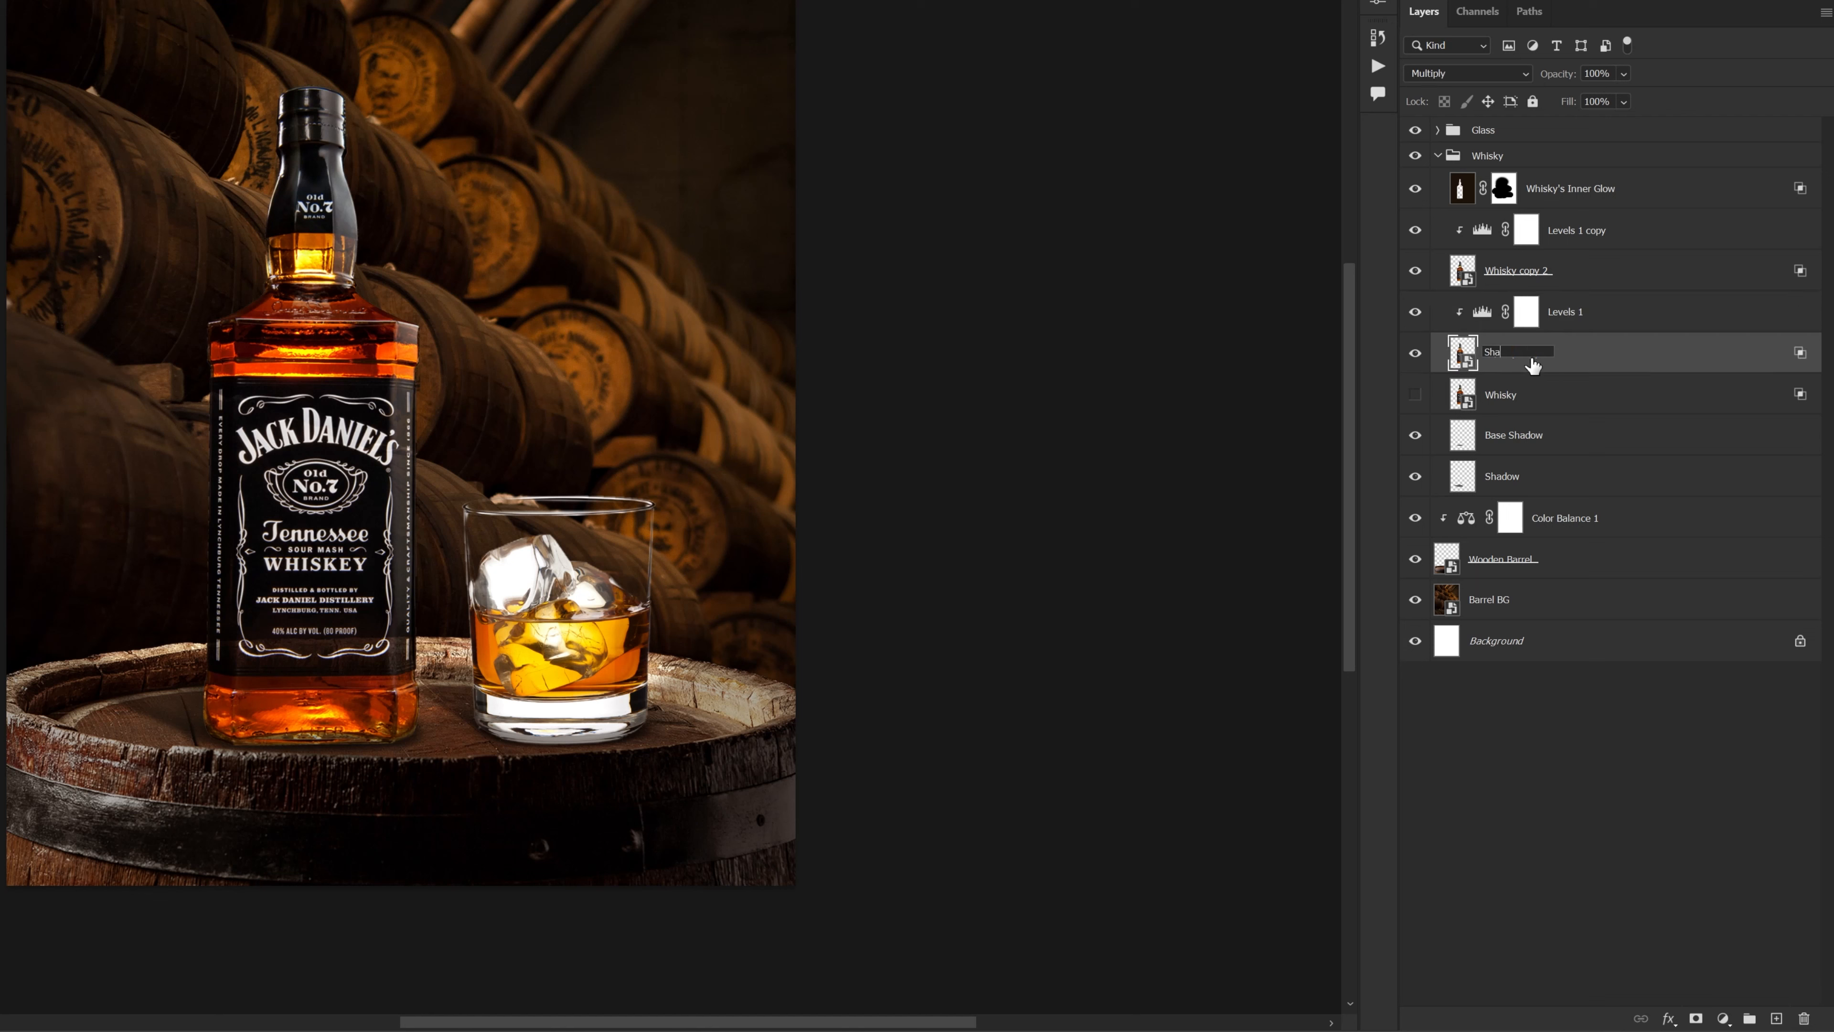
{"action": "type", "text": "dows"}
{"action": "key", "text": "Return"}
{"action": "double_click", "coordinate": [1526, 272]}
{"action": "type", "text": "Highl"}
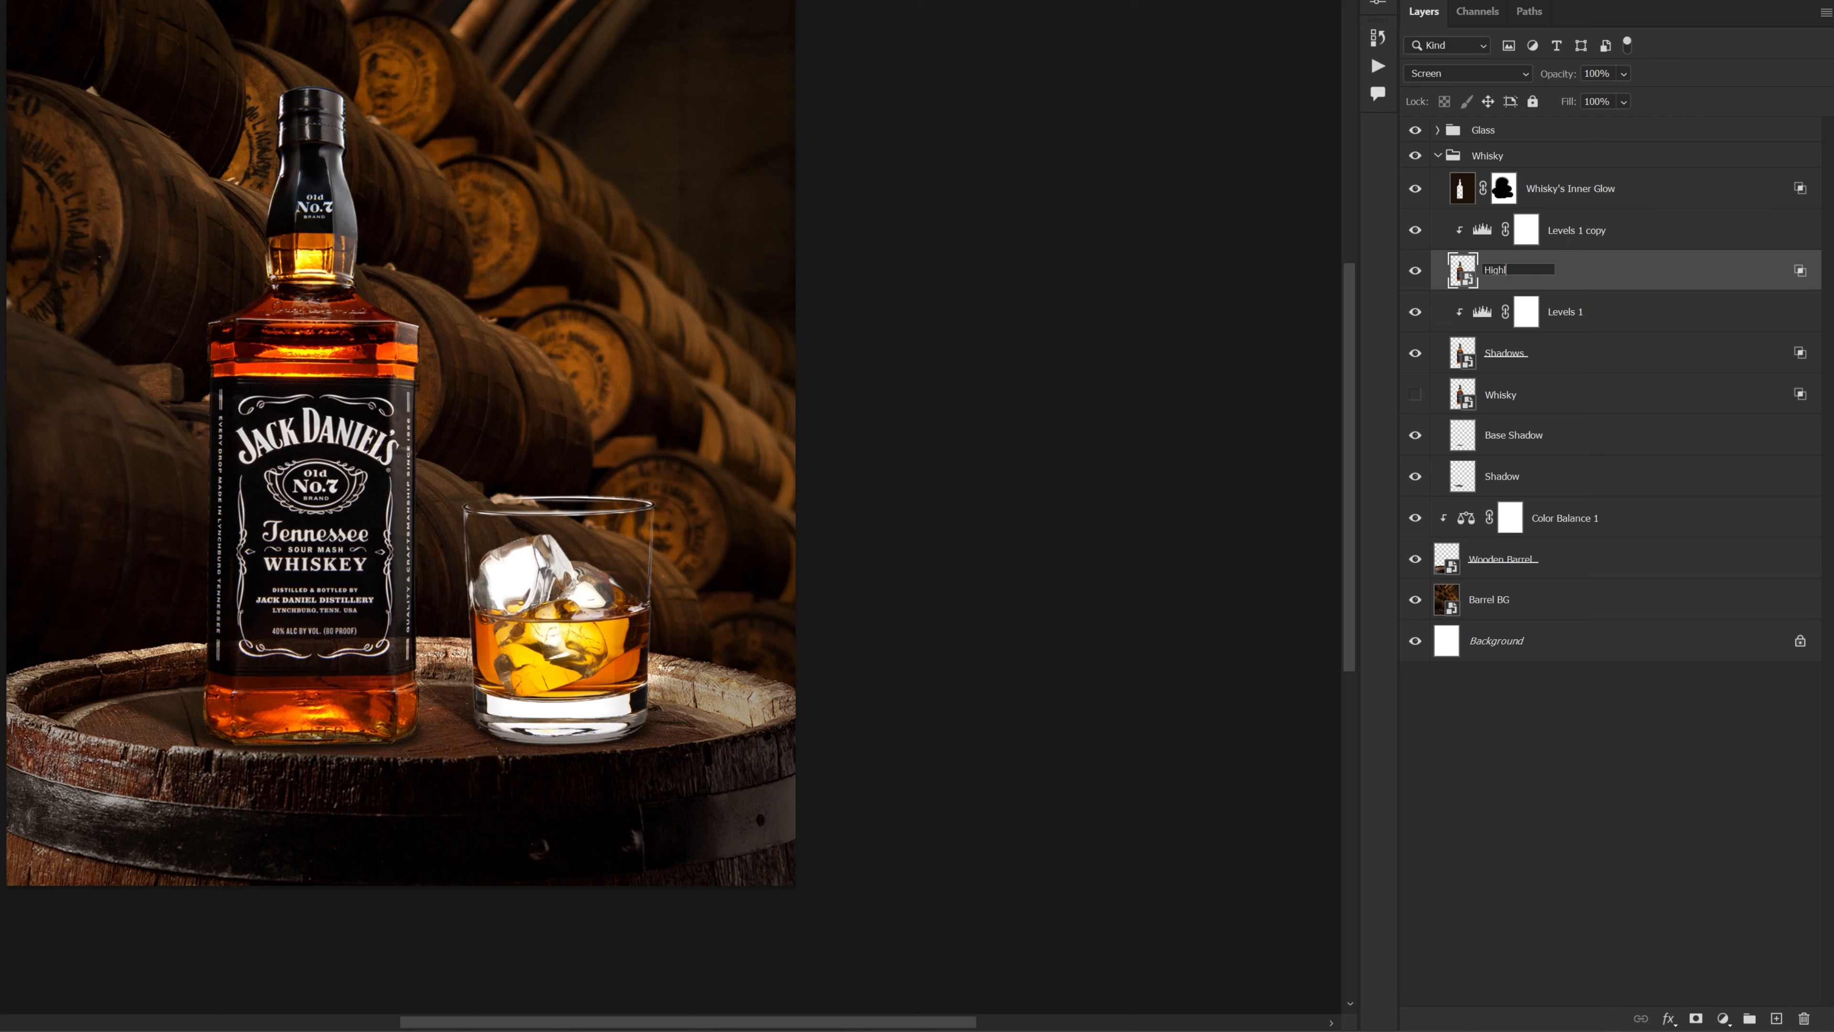
{"action": "type", "text": "ights"}
{"action": "key", "text": "Return"}
Clip the Whisky's Inner Glow layer to the Highlights bottle layer with a clipping mask
{"action": "left_click", "coordinate": [1649, 244]}
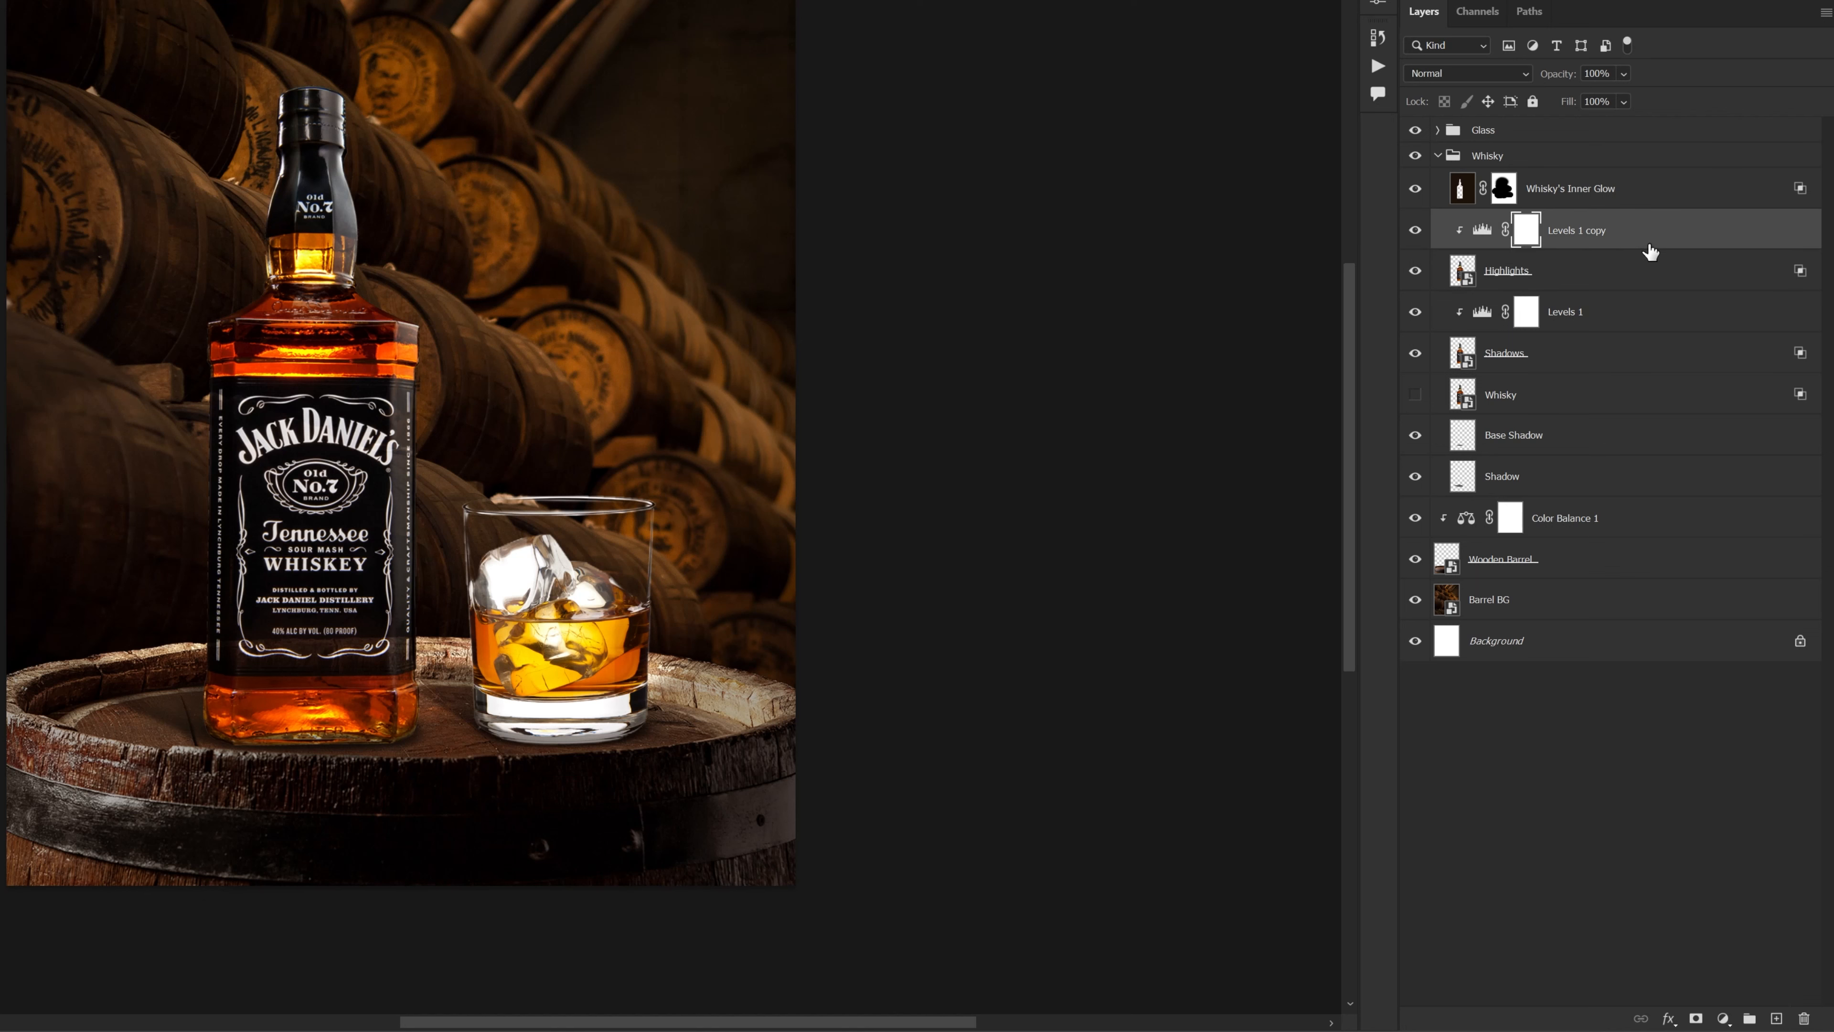
{"action": "left_click", "coordinate": [1647, 205]}
{"action": "left_click_drag", "start_coordinate": [652, 322], "coordinate": [634, 370]}
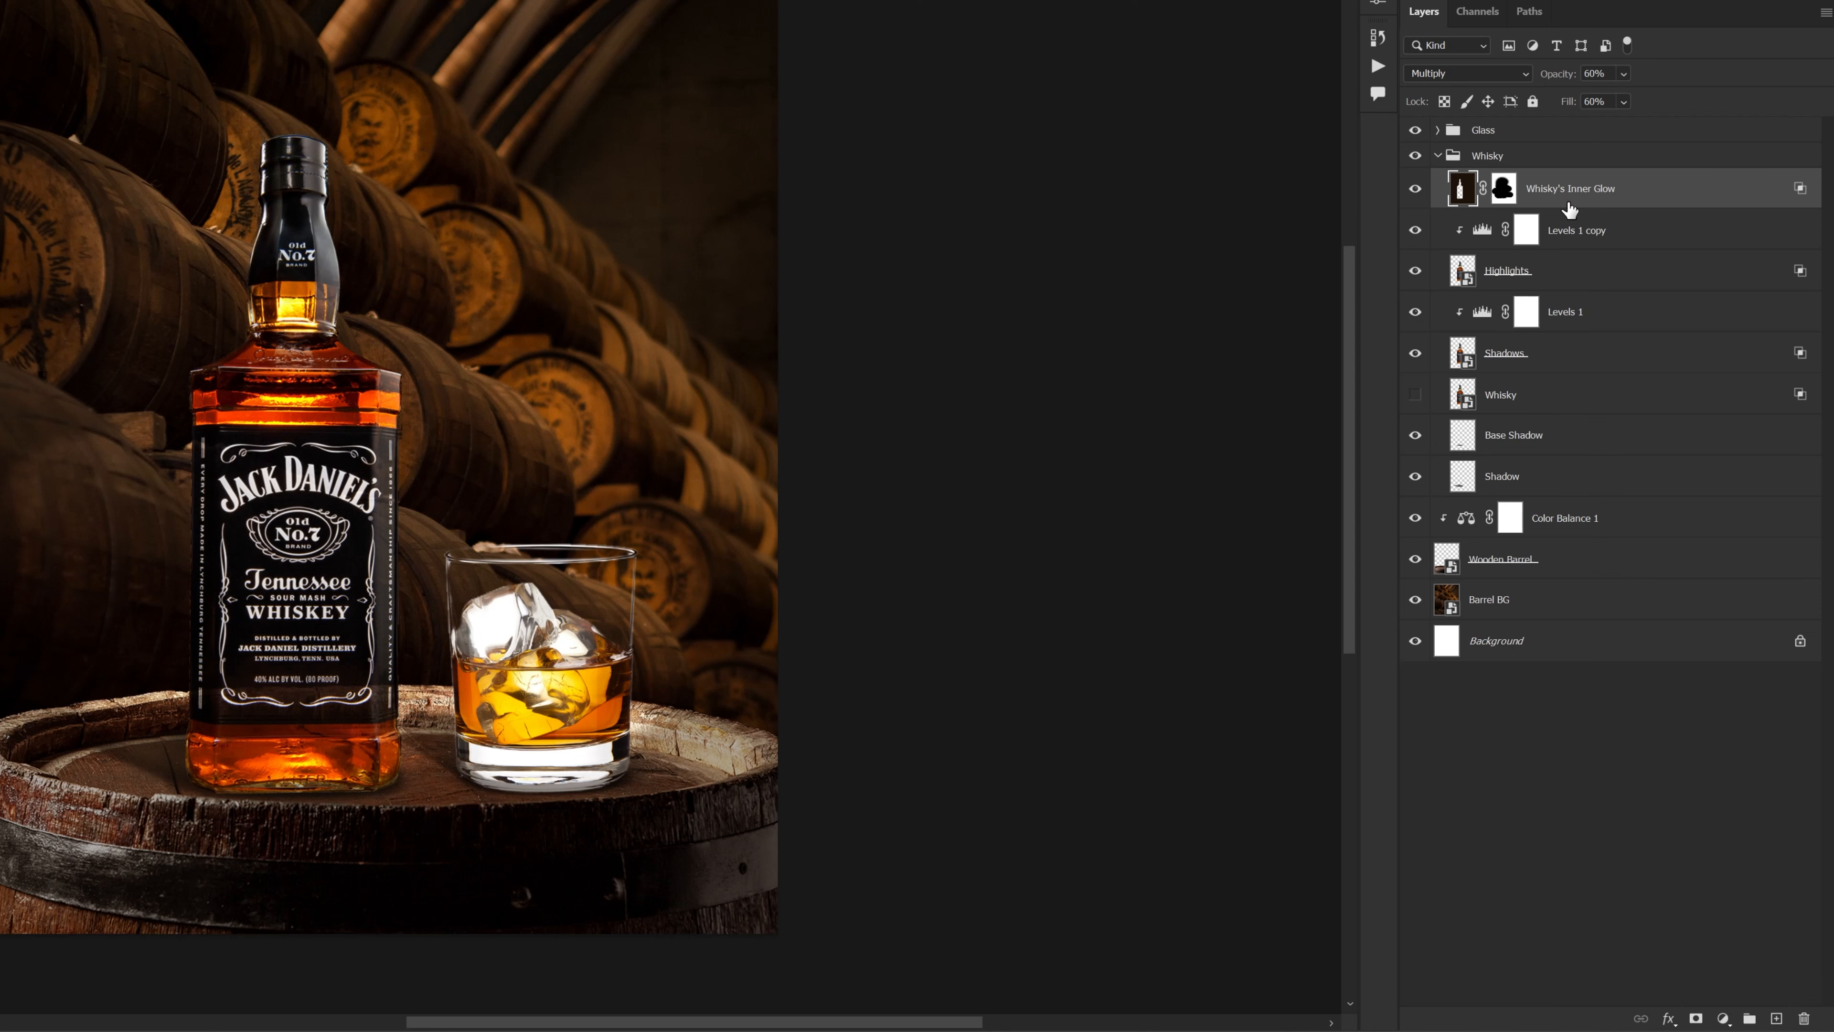
{"action": "right_click", "coordinate": [1544, 191]}
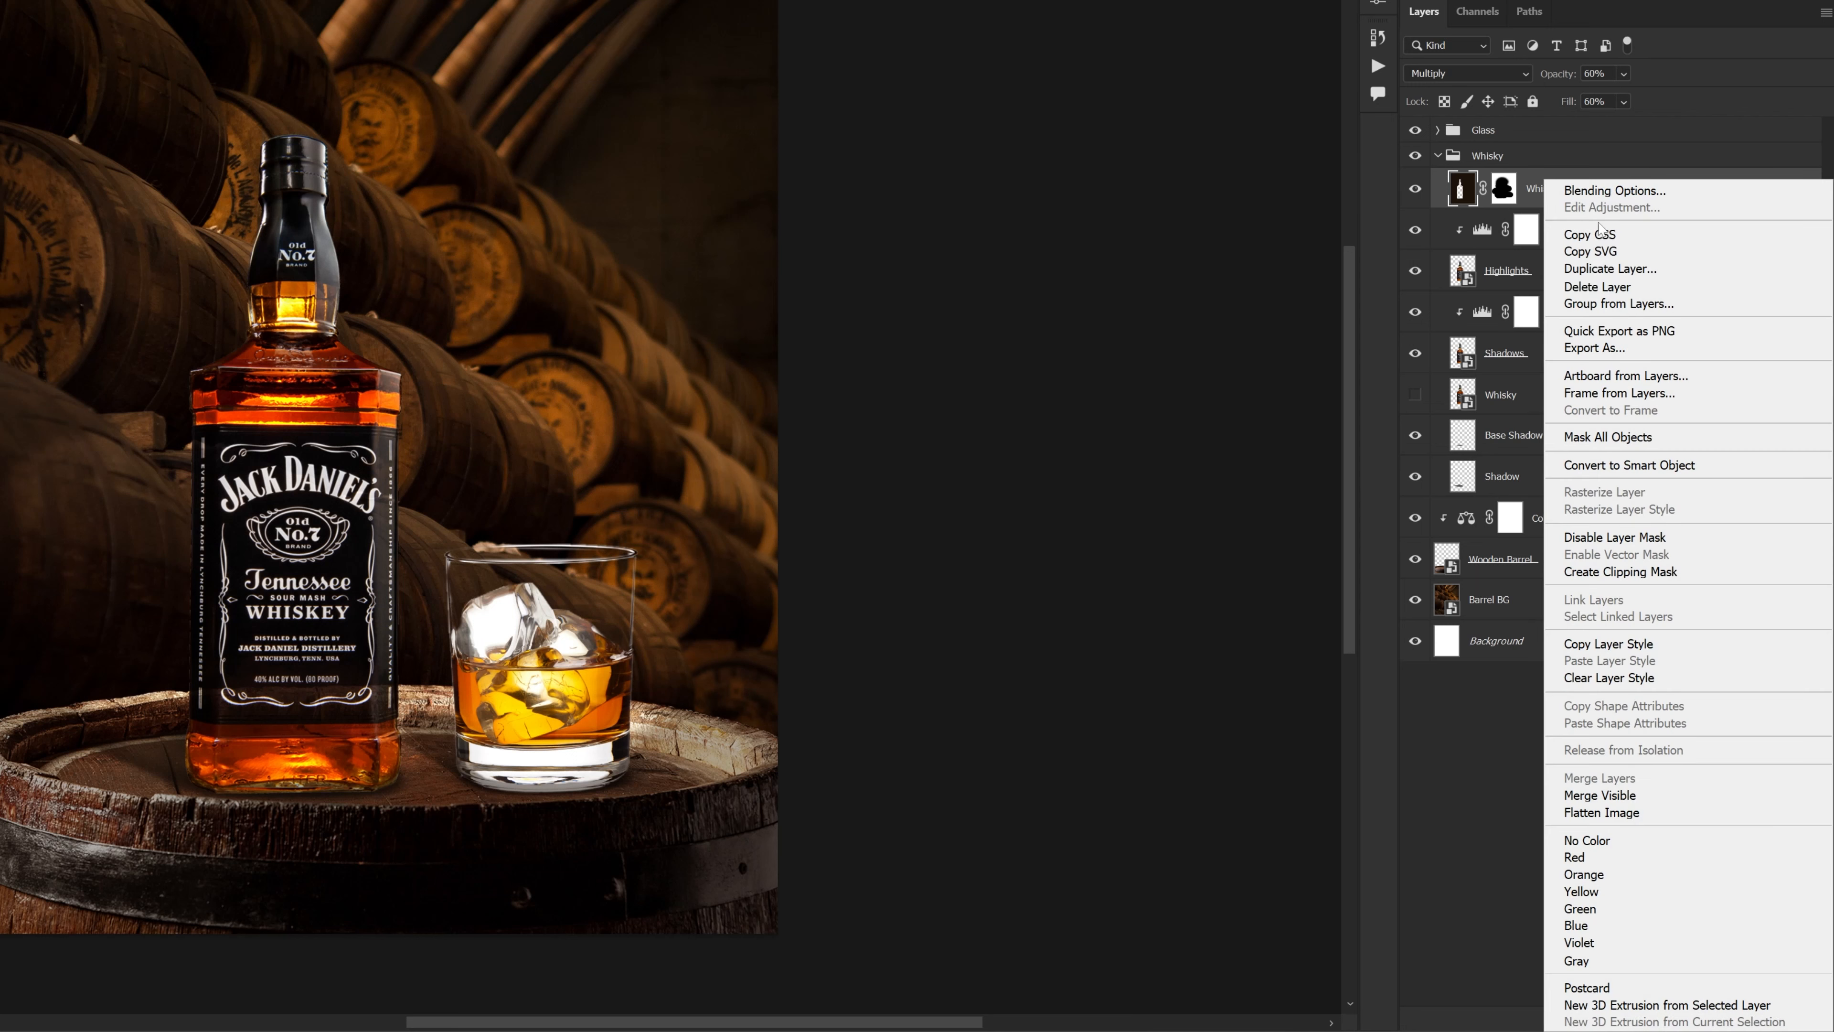
{"action": "left_click", "coordinate": [1595, 573]}
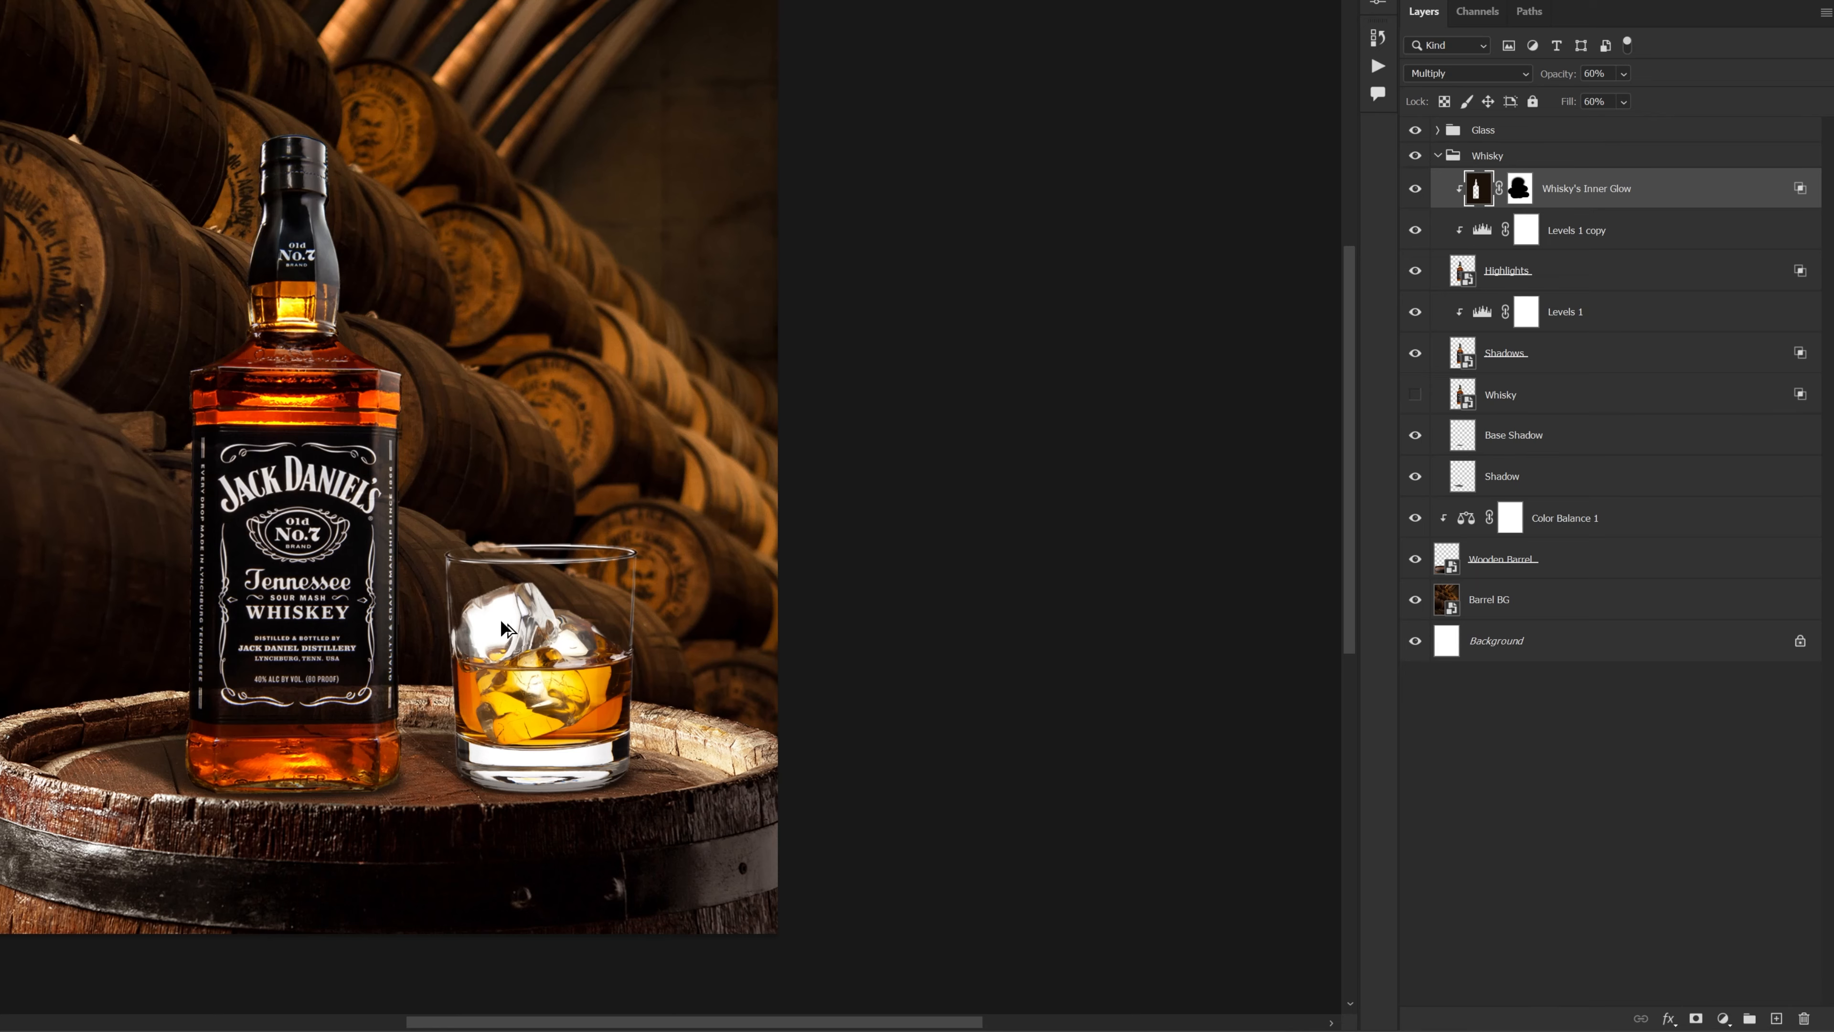
Examine the bottle close up and compare its transparency with the original Whisky layer shown and hidden
{"action": "left_click_drag", "start_coordinate": [268, 707], "coordinate": [477, 614]}
{"action": "left_click_drag", "start_coordinate": [477, 613], "coordinate": [458, 672]}
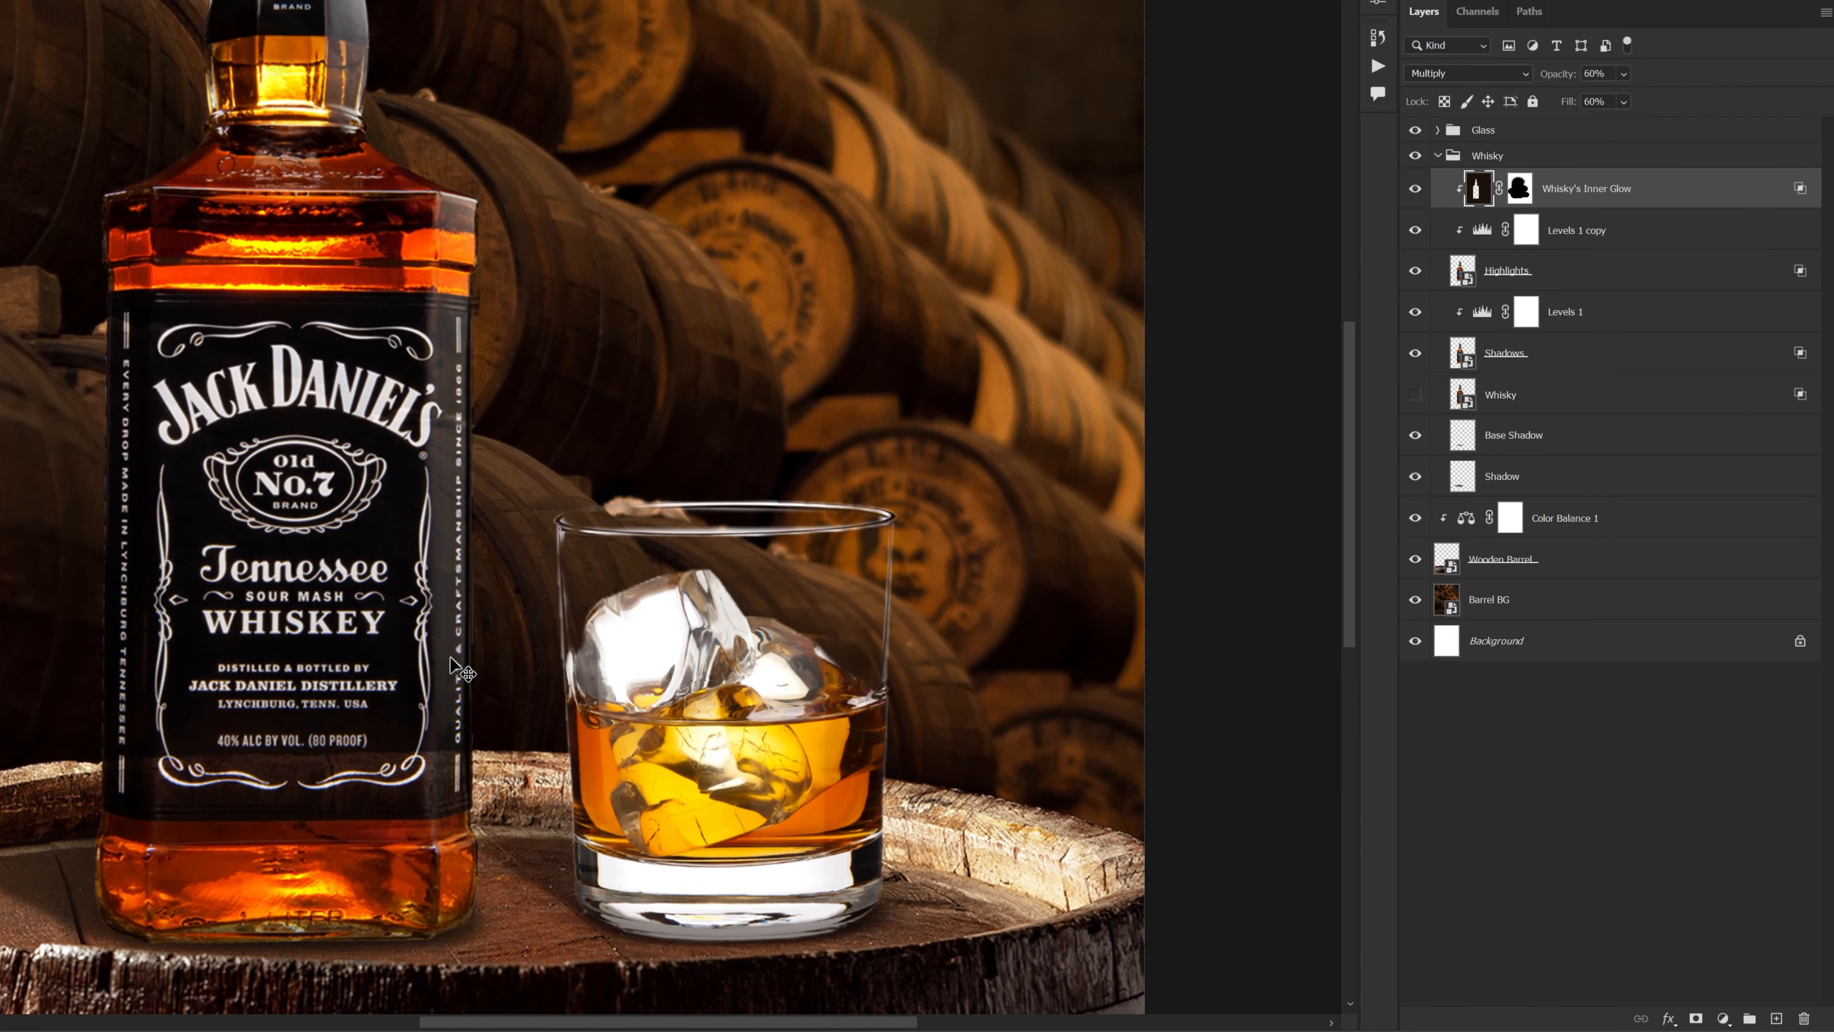
{"action": "scroll", "coordinate": [460, 665], "scroll_direction": "down", "scroll_amount": 2}
{"action": "left_click_drag", "start_coordinate": [556, 579], "coordinate": [526, 531]}
{"action": "scroll", "coordinate": [518, 576], "scroll_direction": "down", "scroll_amount": 3}
{"action": "scroll", "coordinate": [390, 610], "scroll_direction": "up", "scroll_amount": 2}
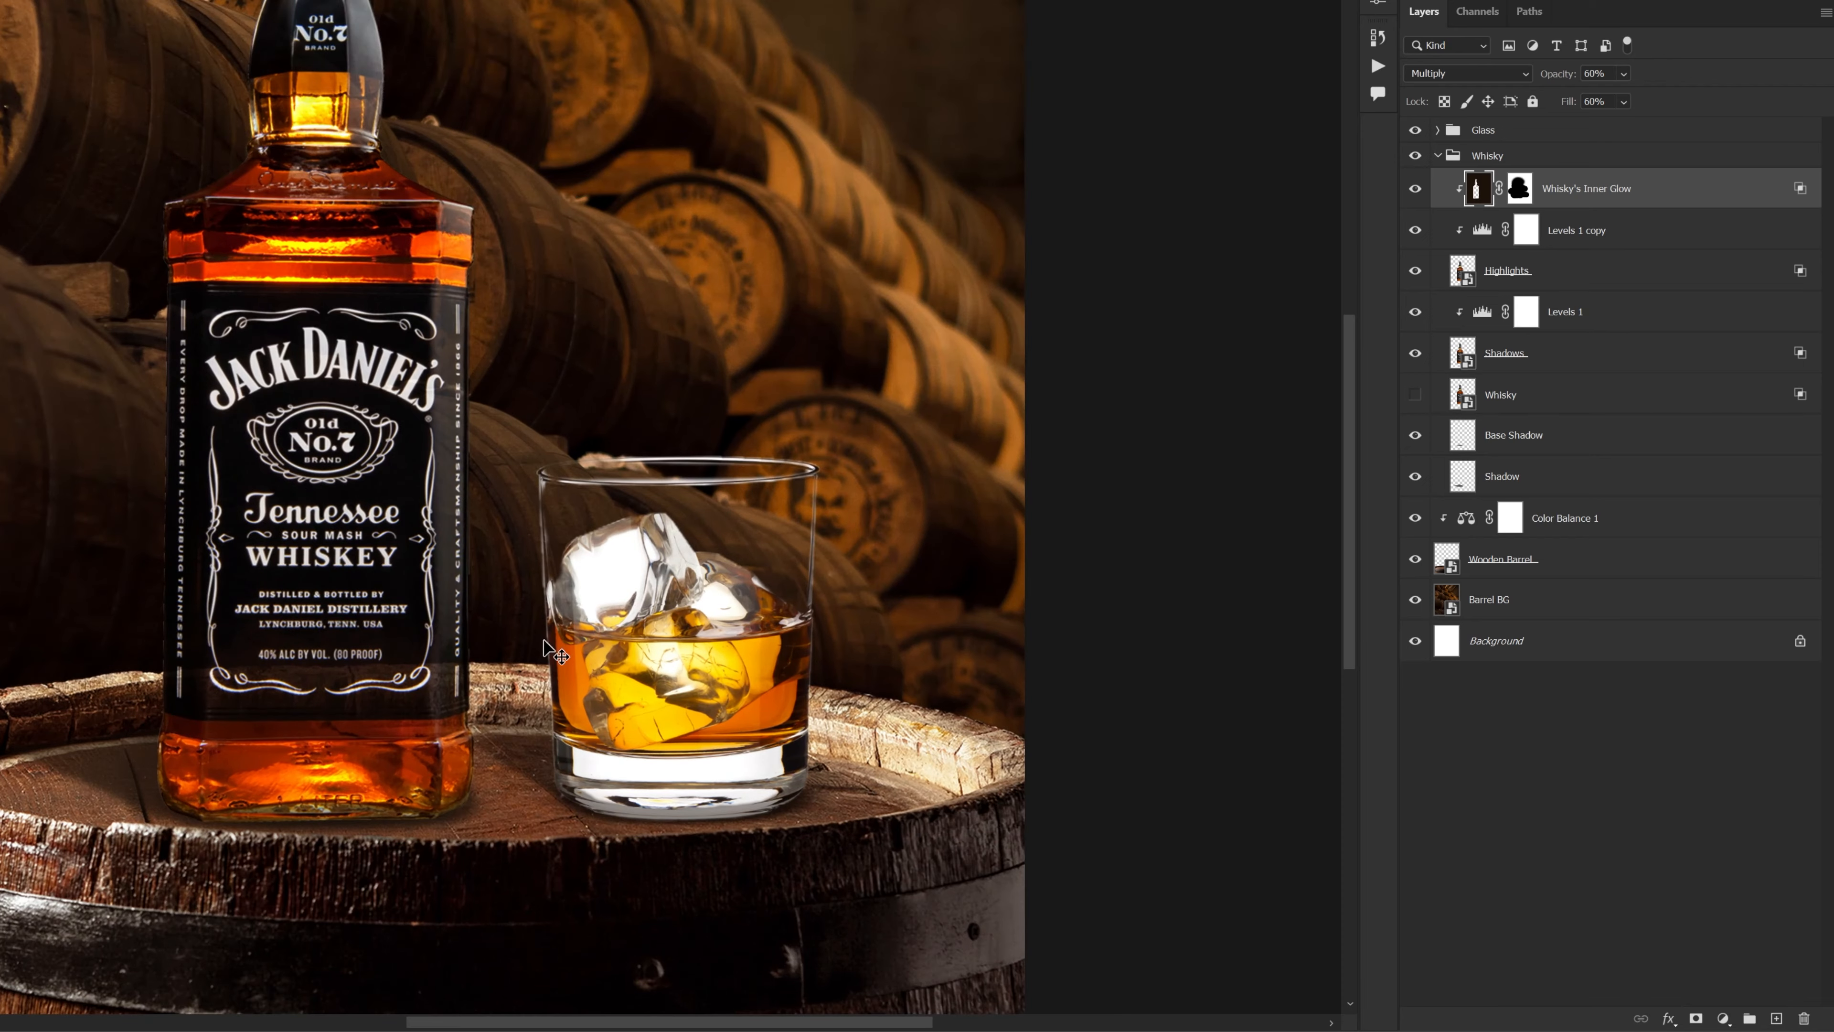
{"action": "left_click", "coordinate": [1416, 394]}
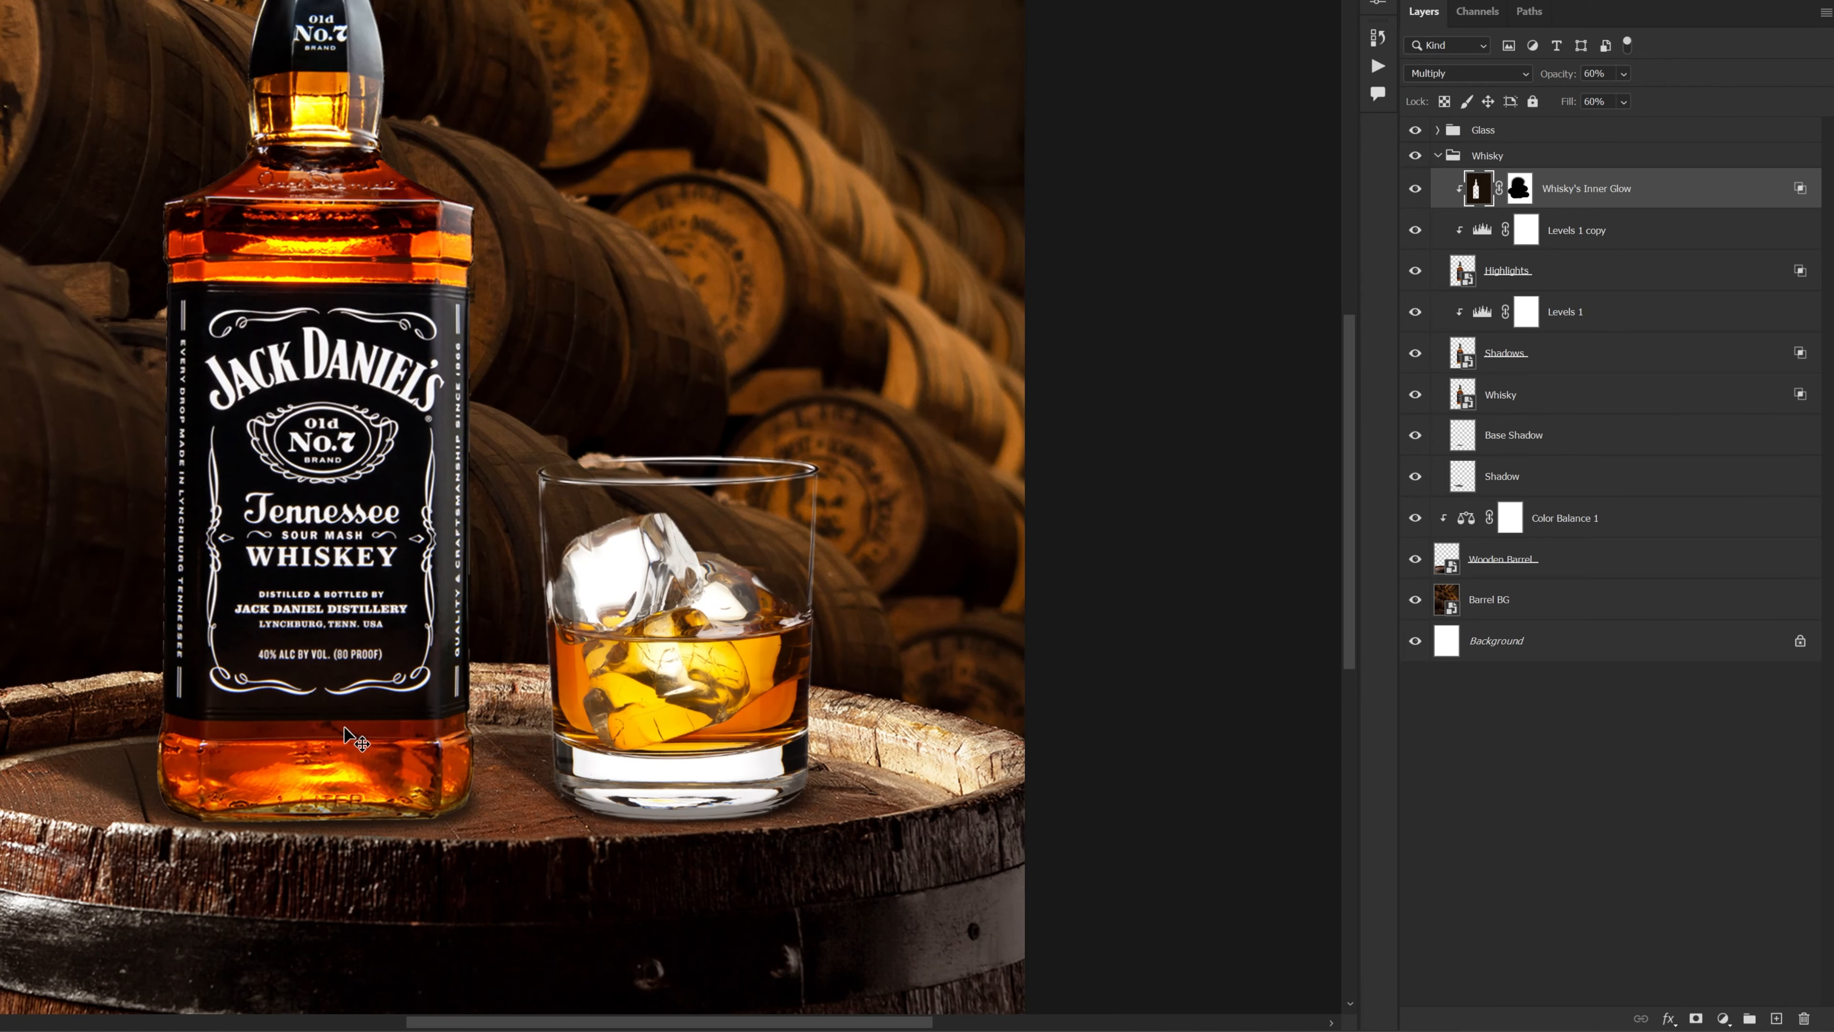
{"action": "left_click", "coordinate": [1415, 394]}
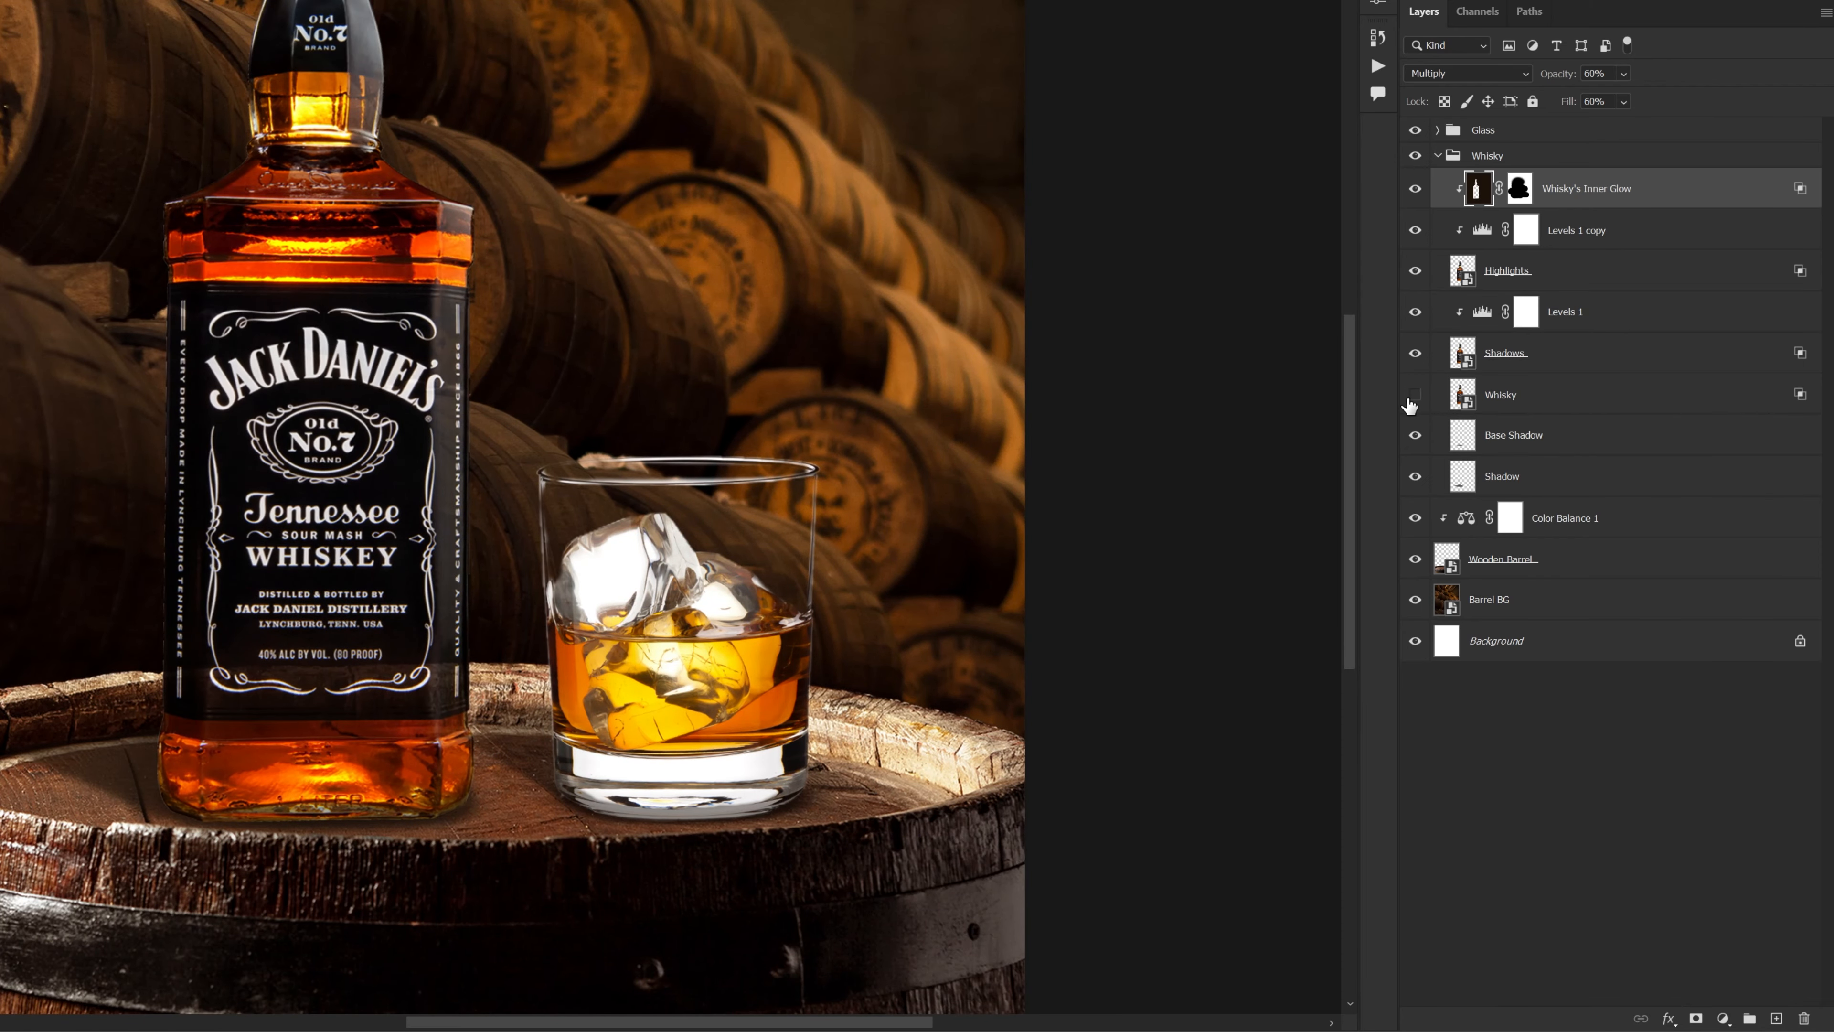
{"action": "scroll", "coordinate": [264, 643], "scroll_direction": "down", "scroll_amount": 2}
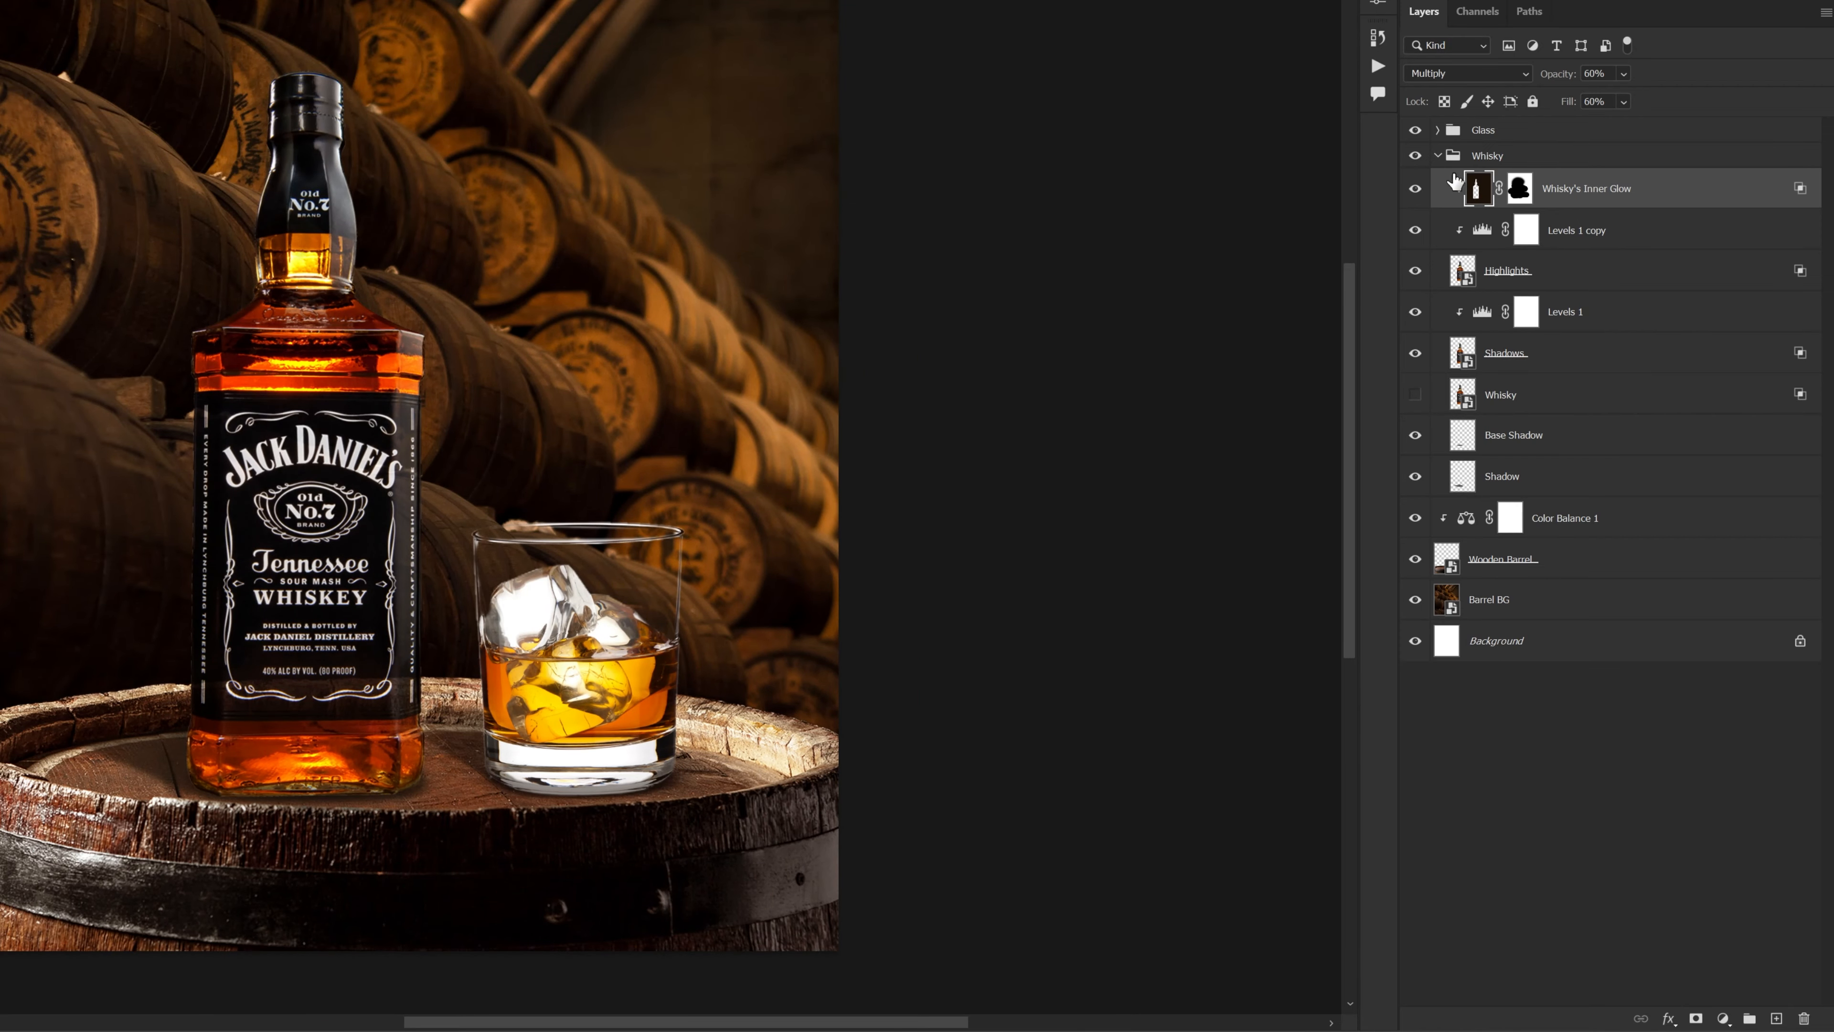
In the Glass group, duplicate the Glass layer, set the copy's blend mode to Multiply and rename it Shadows
{"action": "left_click", "coordinate": [1438, 156]}
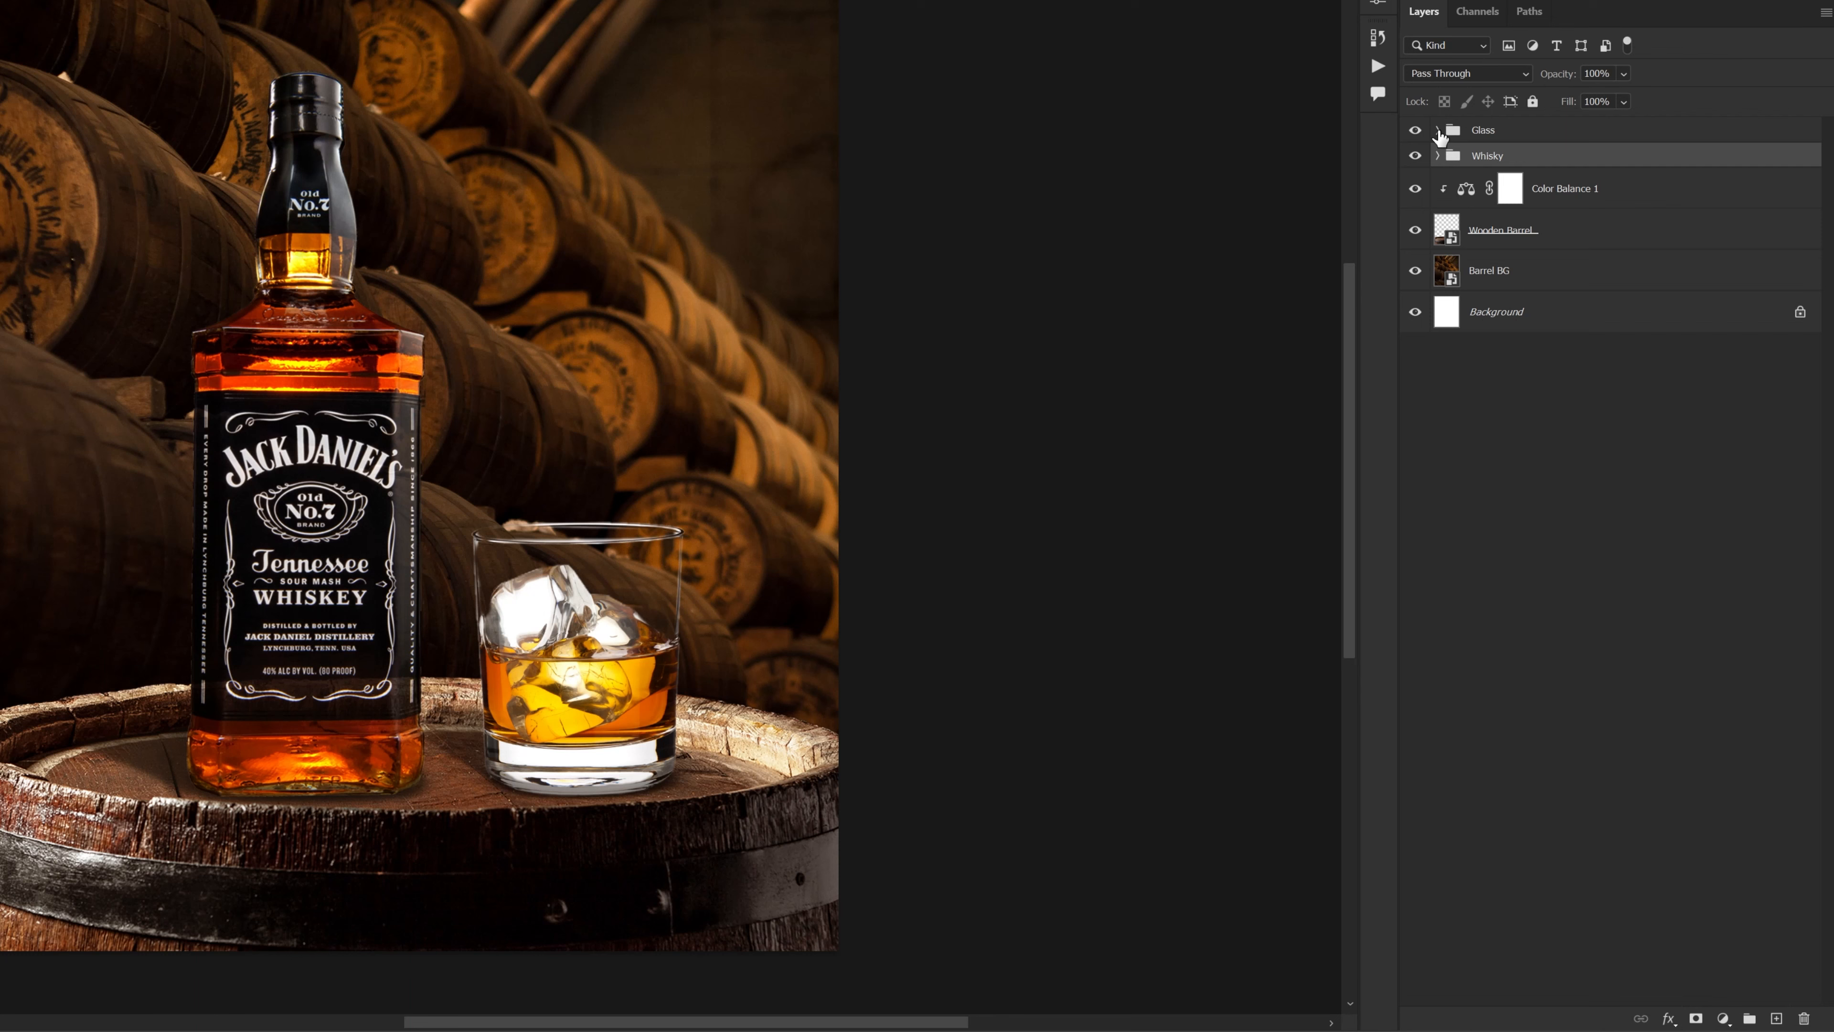
{"action": "left_click", "coordinate": [1438, 131]}
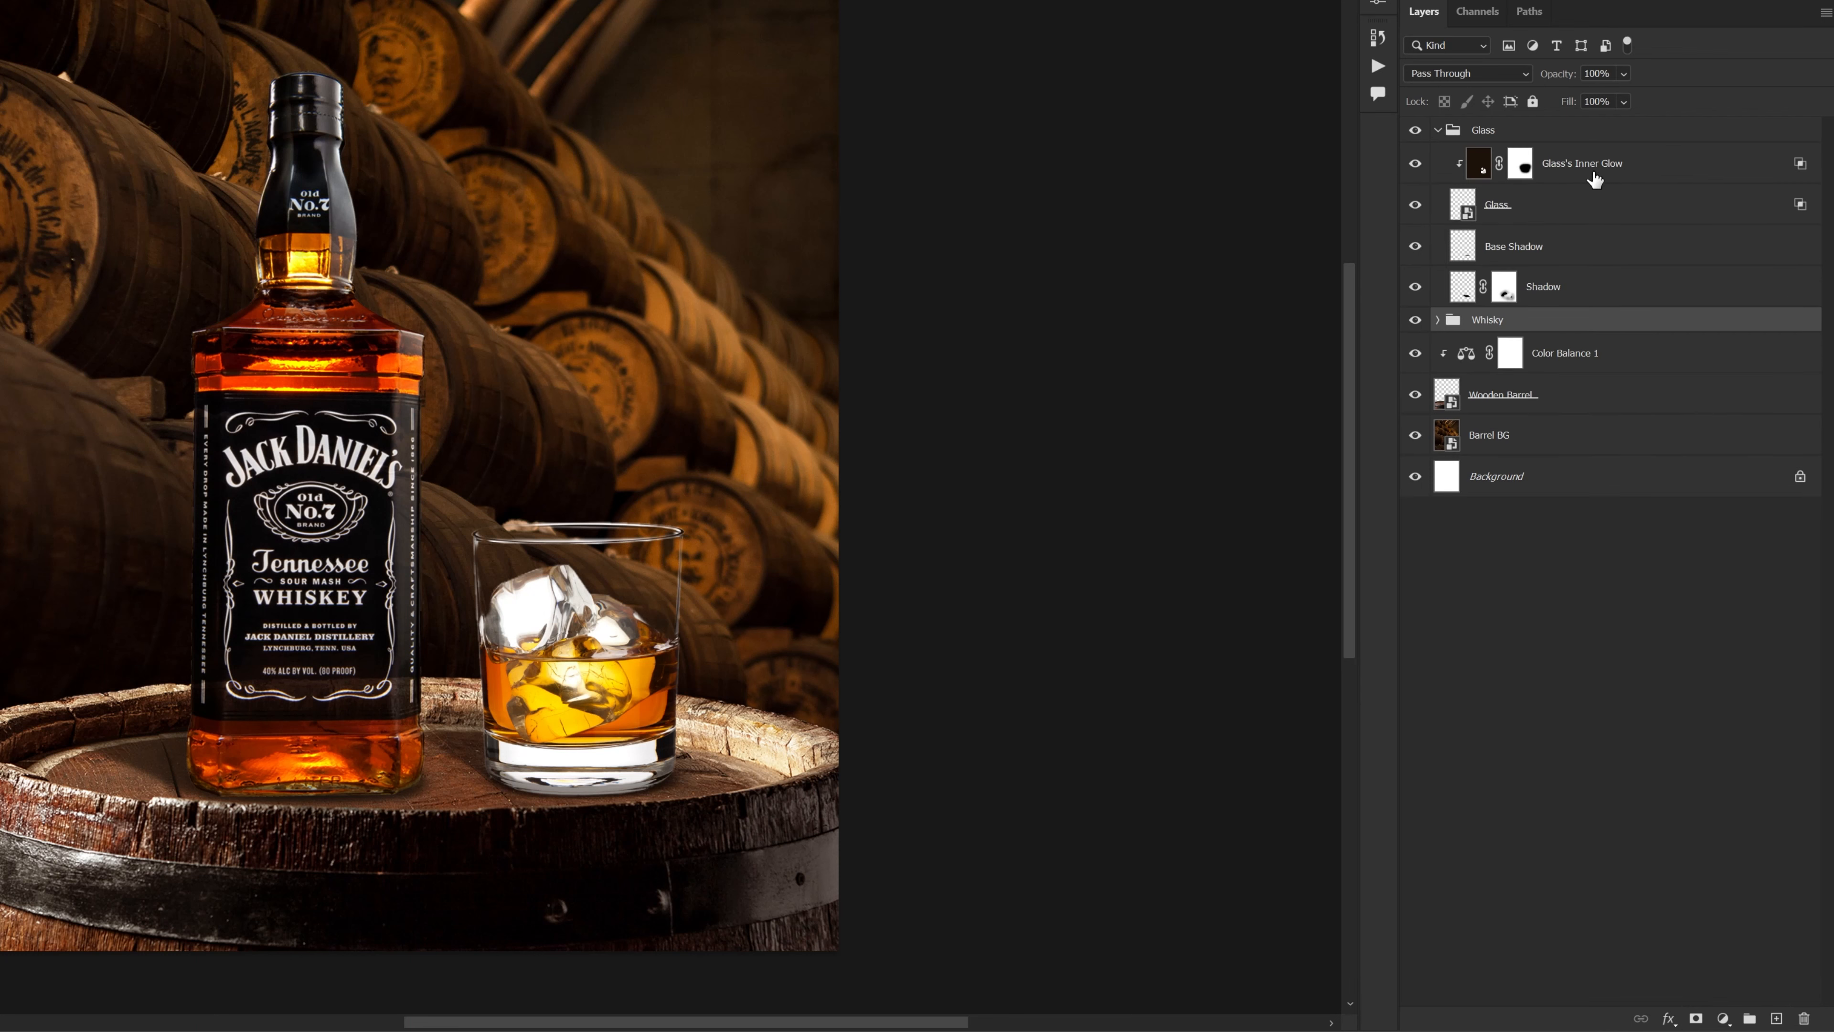
{"action": "left_click", "coordinate": [1530, 211]}
{"action": "key", "text": "ctrl+j"}
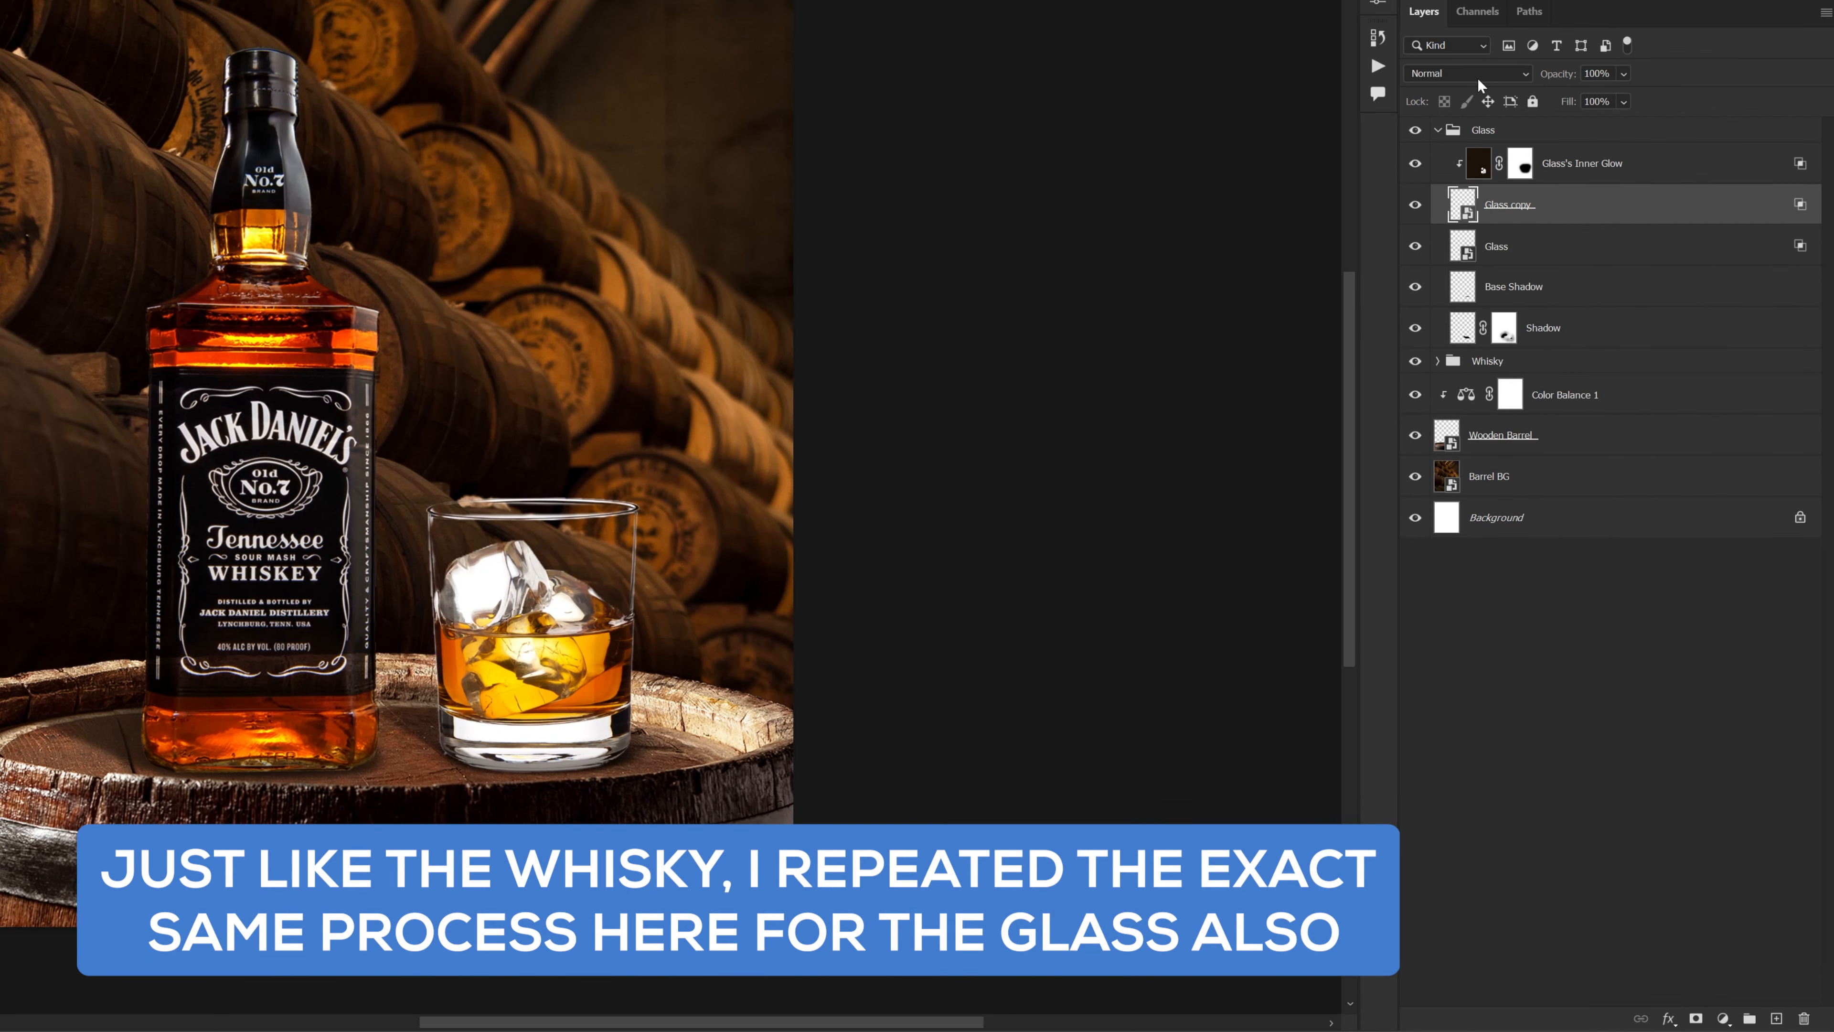
{"action": "left_click", "coordinate": [1476, 77]}
{"action": "left_click", "coordinate": [1483, 145]}
{"action": "double_click", "coordinate": [1520, 207]}
{"action": "type", "text": "Shadows"}
{"action": "key", "text": "Return"}
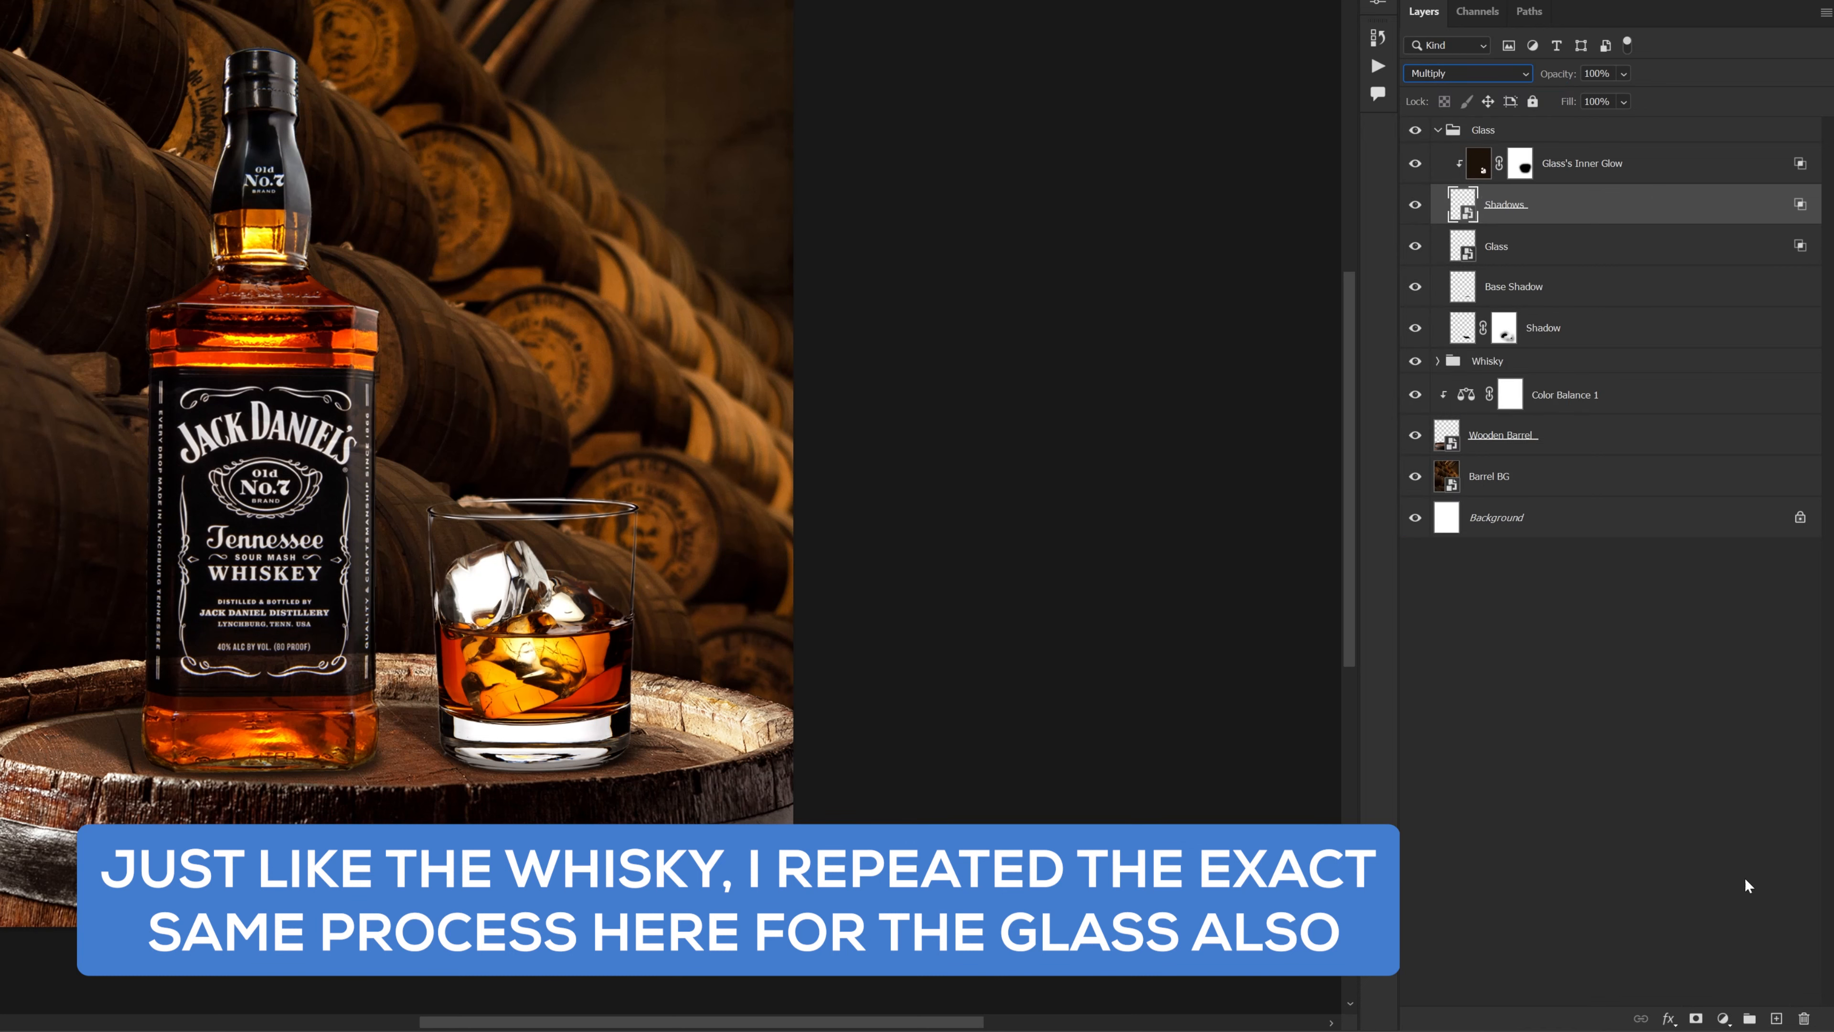
Add a Levels adjustment with darkened midtones clipped to the glass's Shadows layer, and hide the original Glass layer
{"action": "left_click", "coordinate": [1724, 1018]}
{"action": "left_click", "coordinate": [1697, 736]}
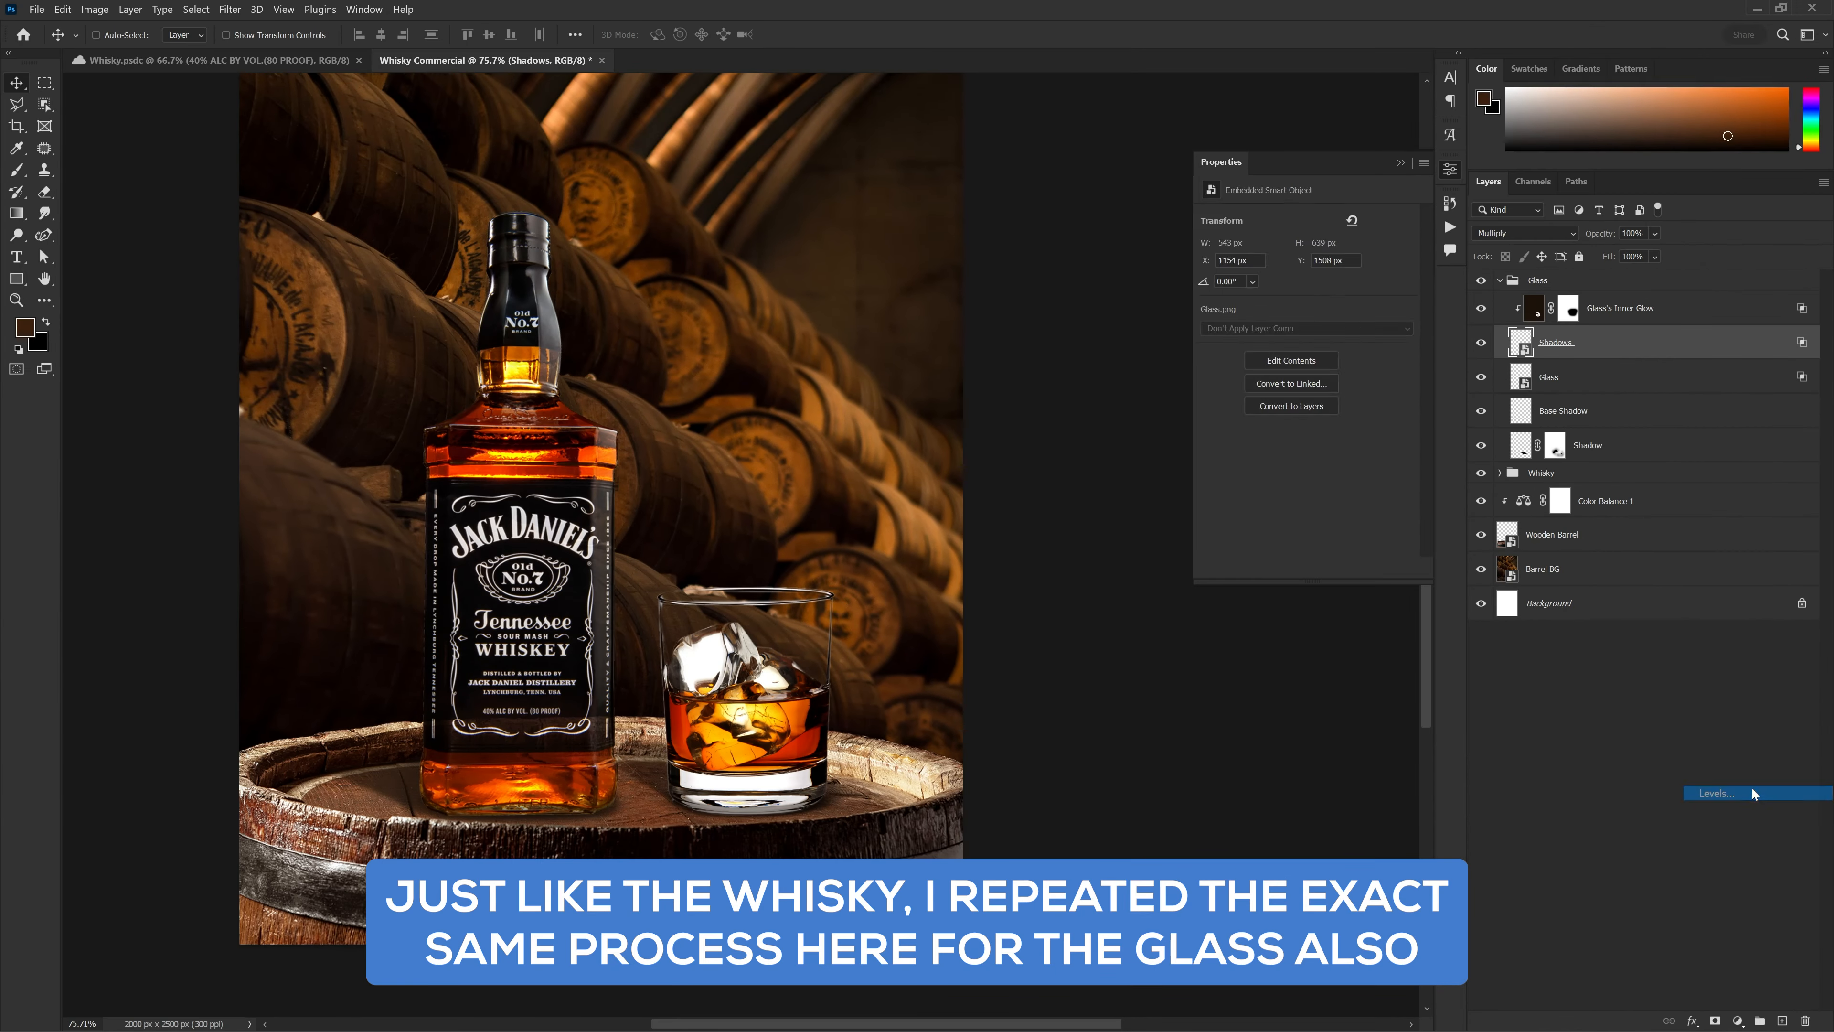
{"action": "left_click_drag", "start_coordinate": [1328, 341], "coordinate": [1345, 344]}
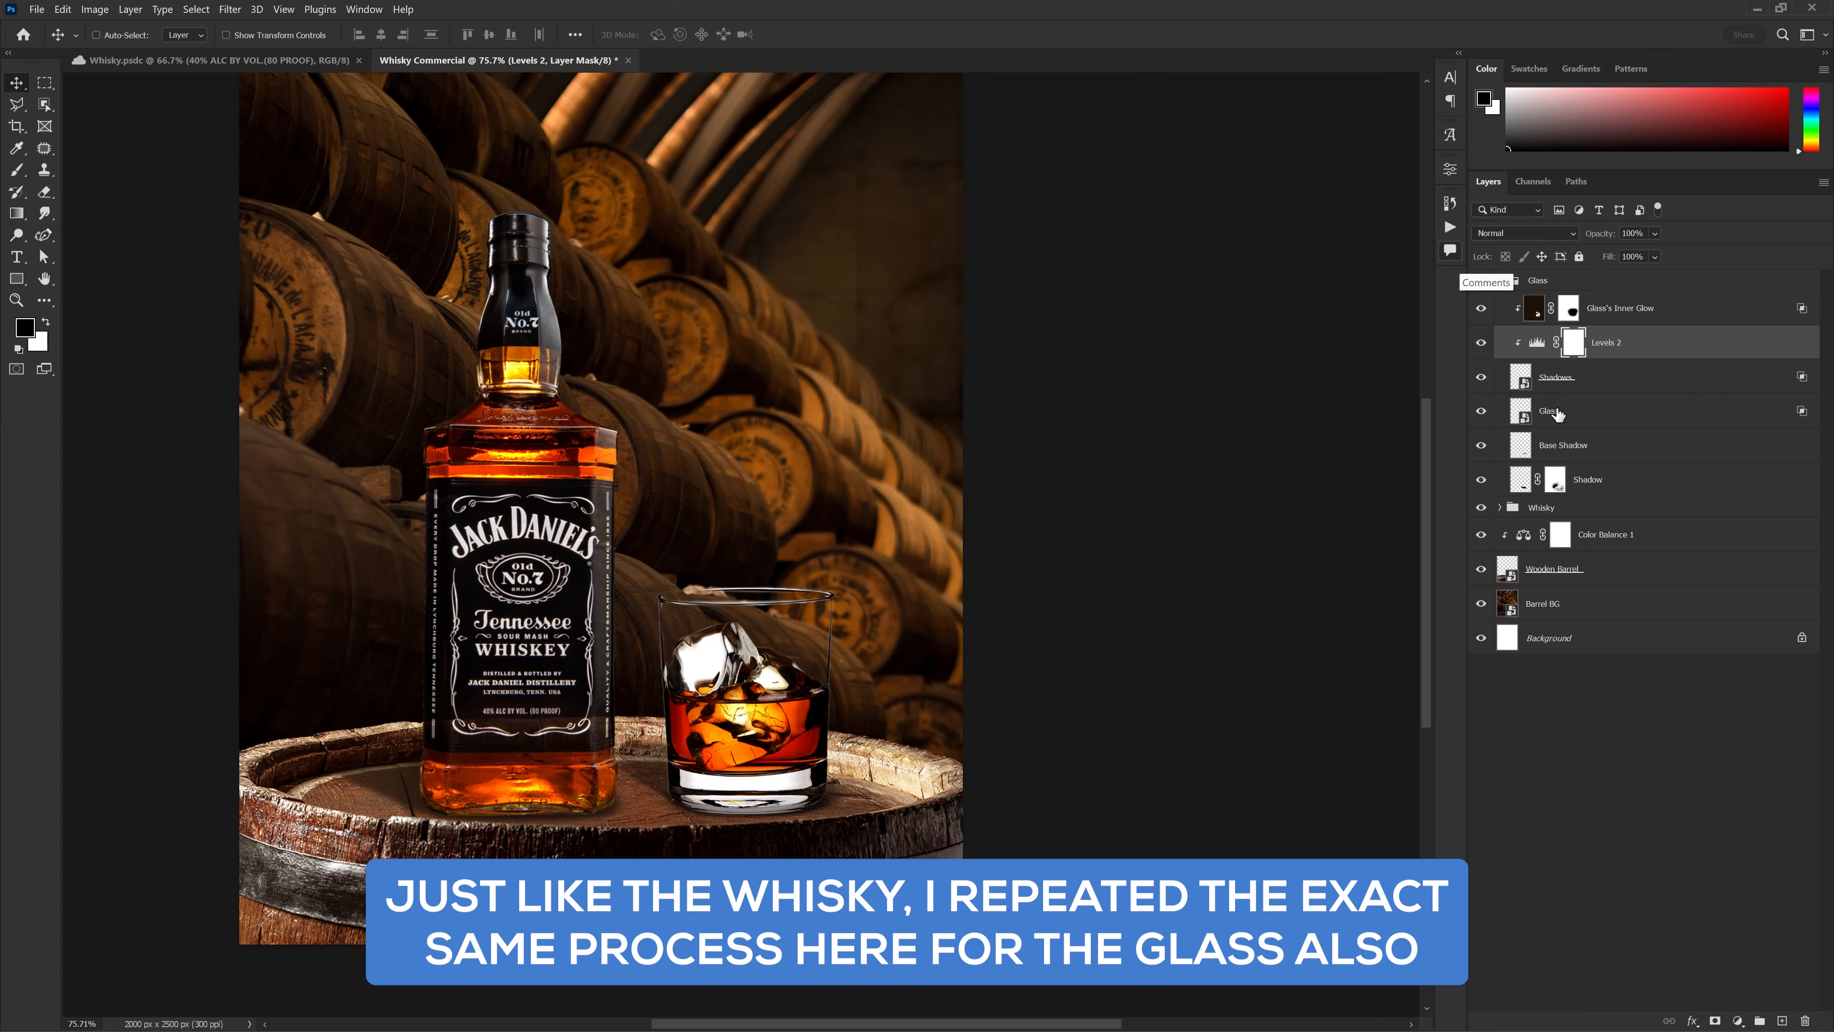
{"action": "left_click", "coordinate": [1579, 413]}
{"action": "left_click", "coordinate": [1537, 342]}
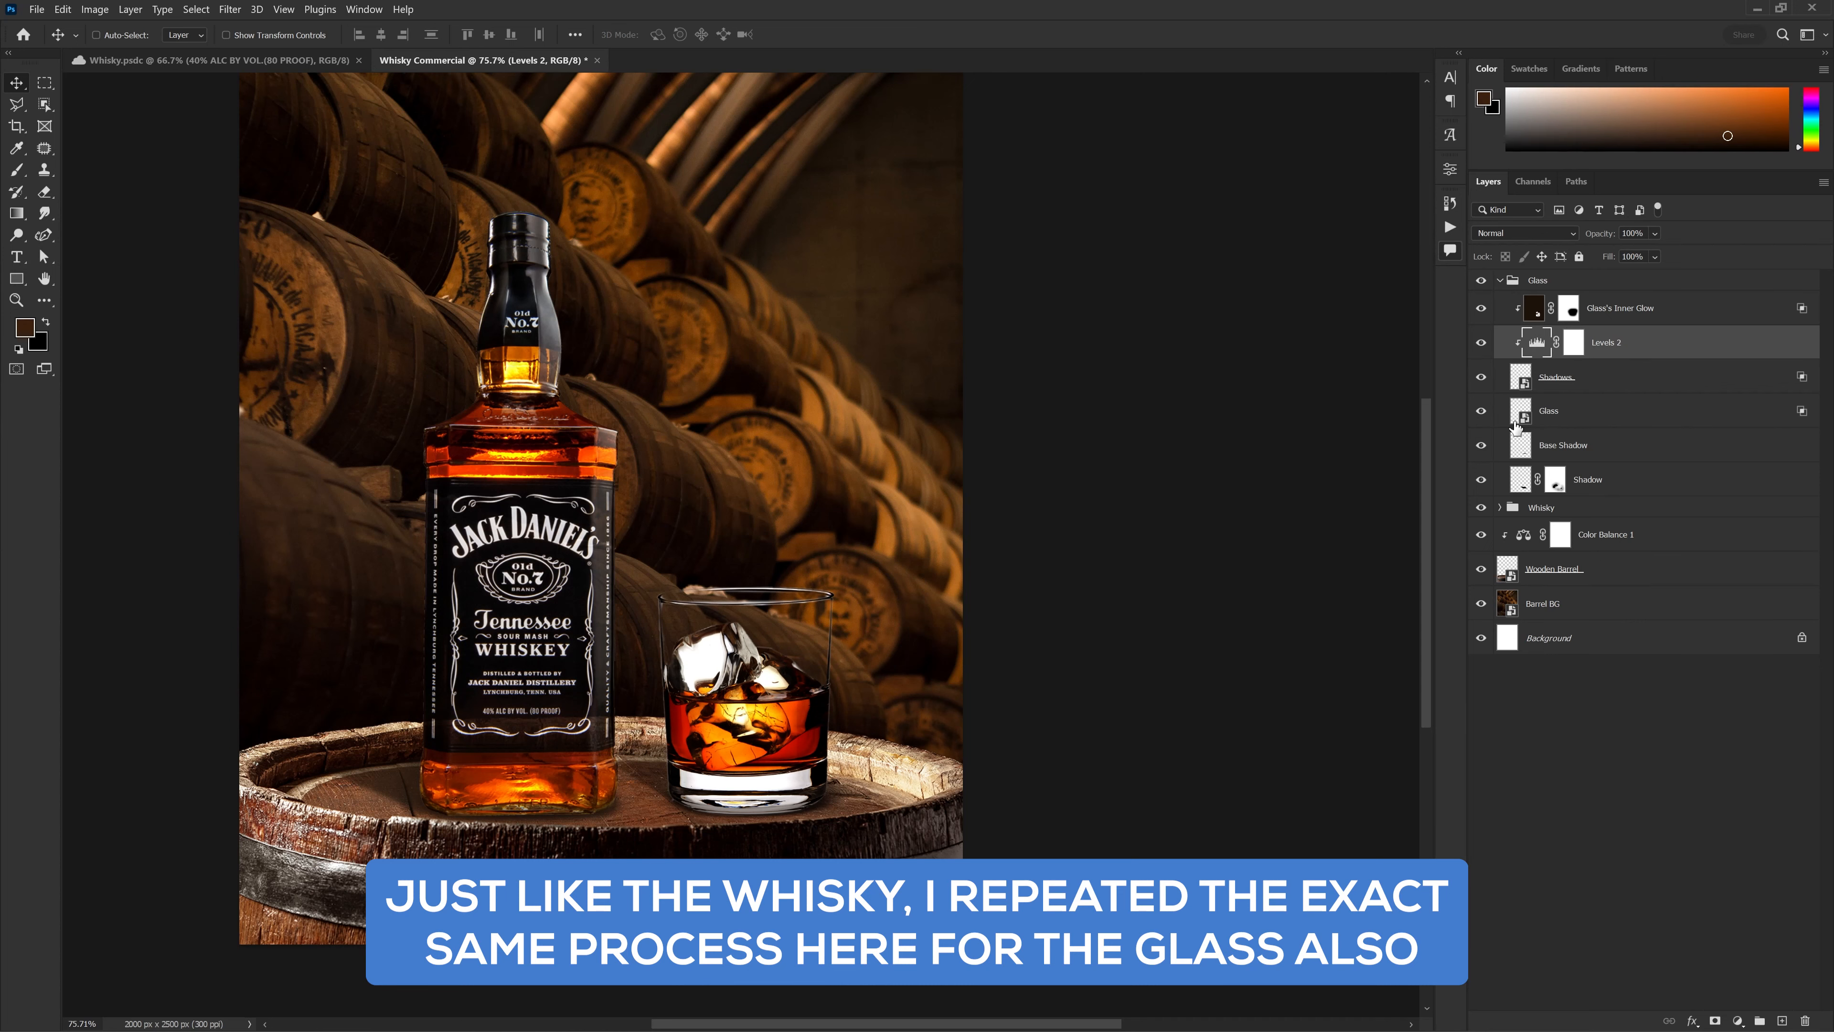
{"action": "left_click", "coordinate": [1481, 412]}
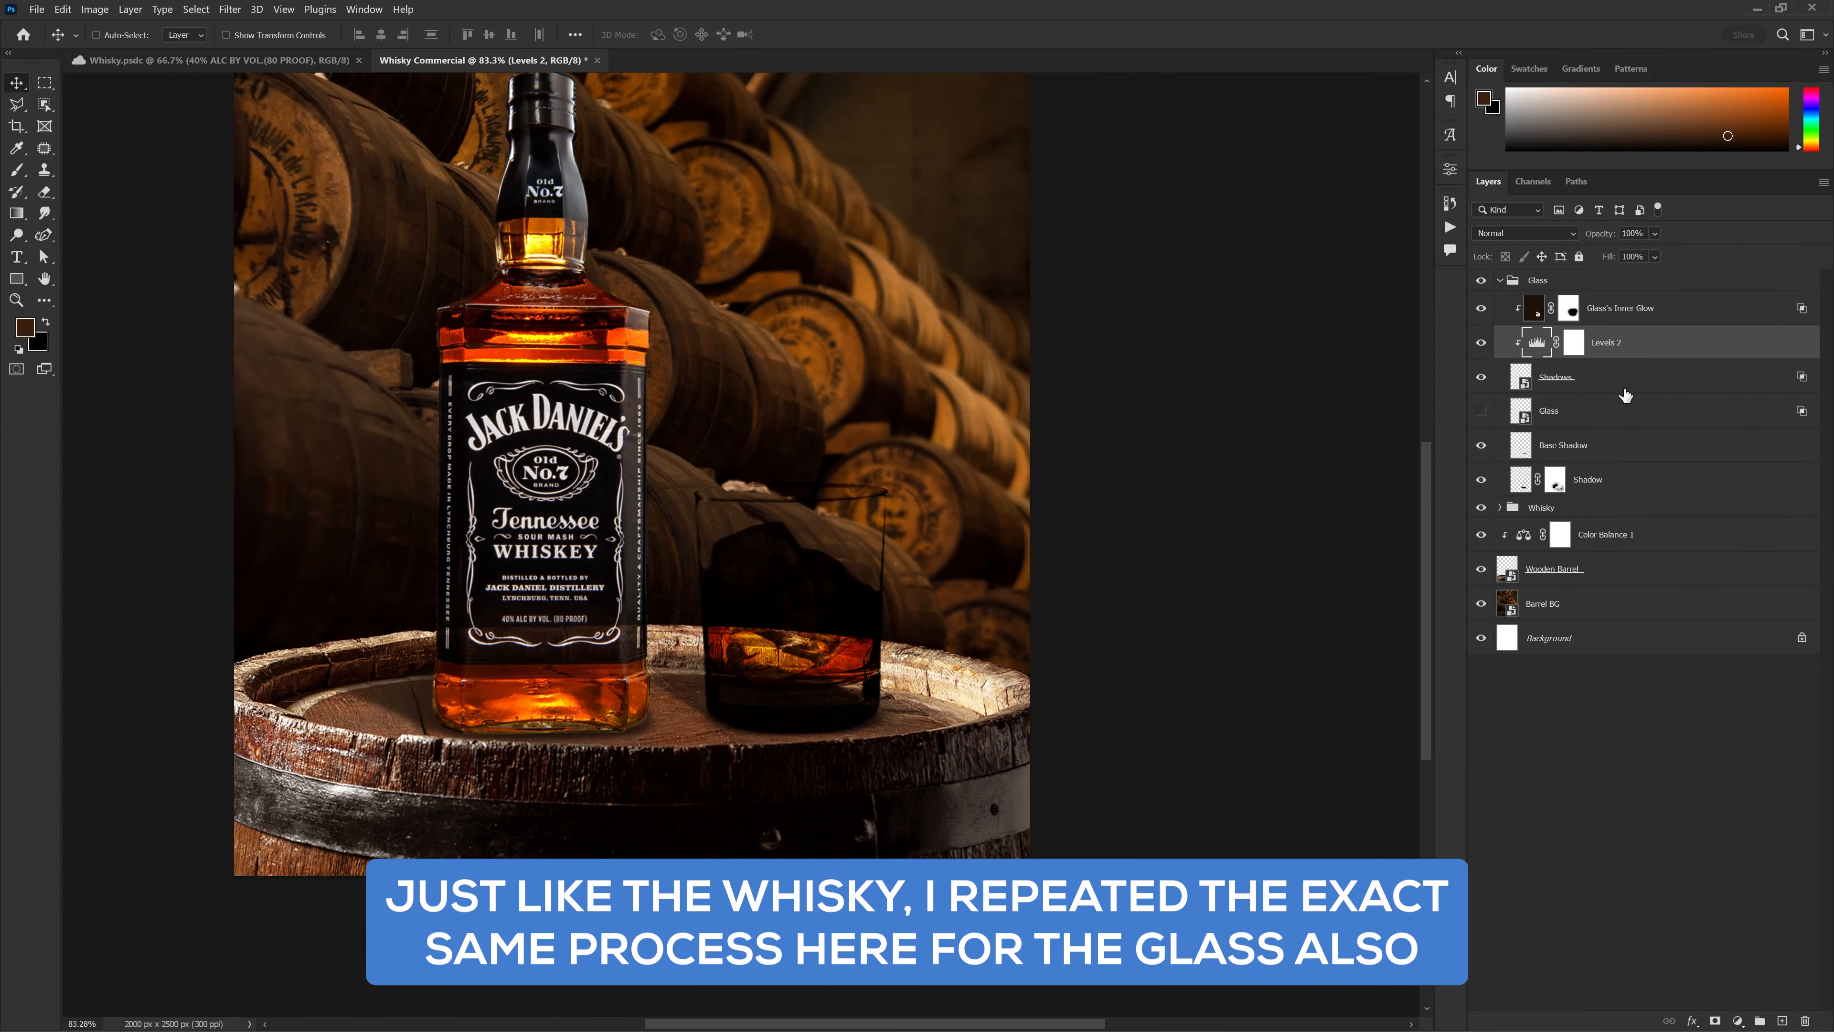
Duplicate the glass's Shadows layer together with its clipped Levels adjustment
{"action": "left_click", "coordinate": [1622, 389], "text": "ctrl"}
{"action": "left_click", "coordinate": [1614, 384], "text": "ctrl"}
{"action": "left_click", "coordinate": [1604, 379], "text": "ctrl"}
{"action": "left_click", "coordinate": [1623, 366], "text": "ctrl"}
{"action": "left_click", "coordinate": [1612, 384], "text": "ctrl"}
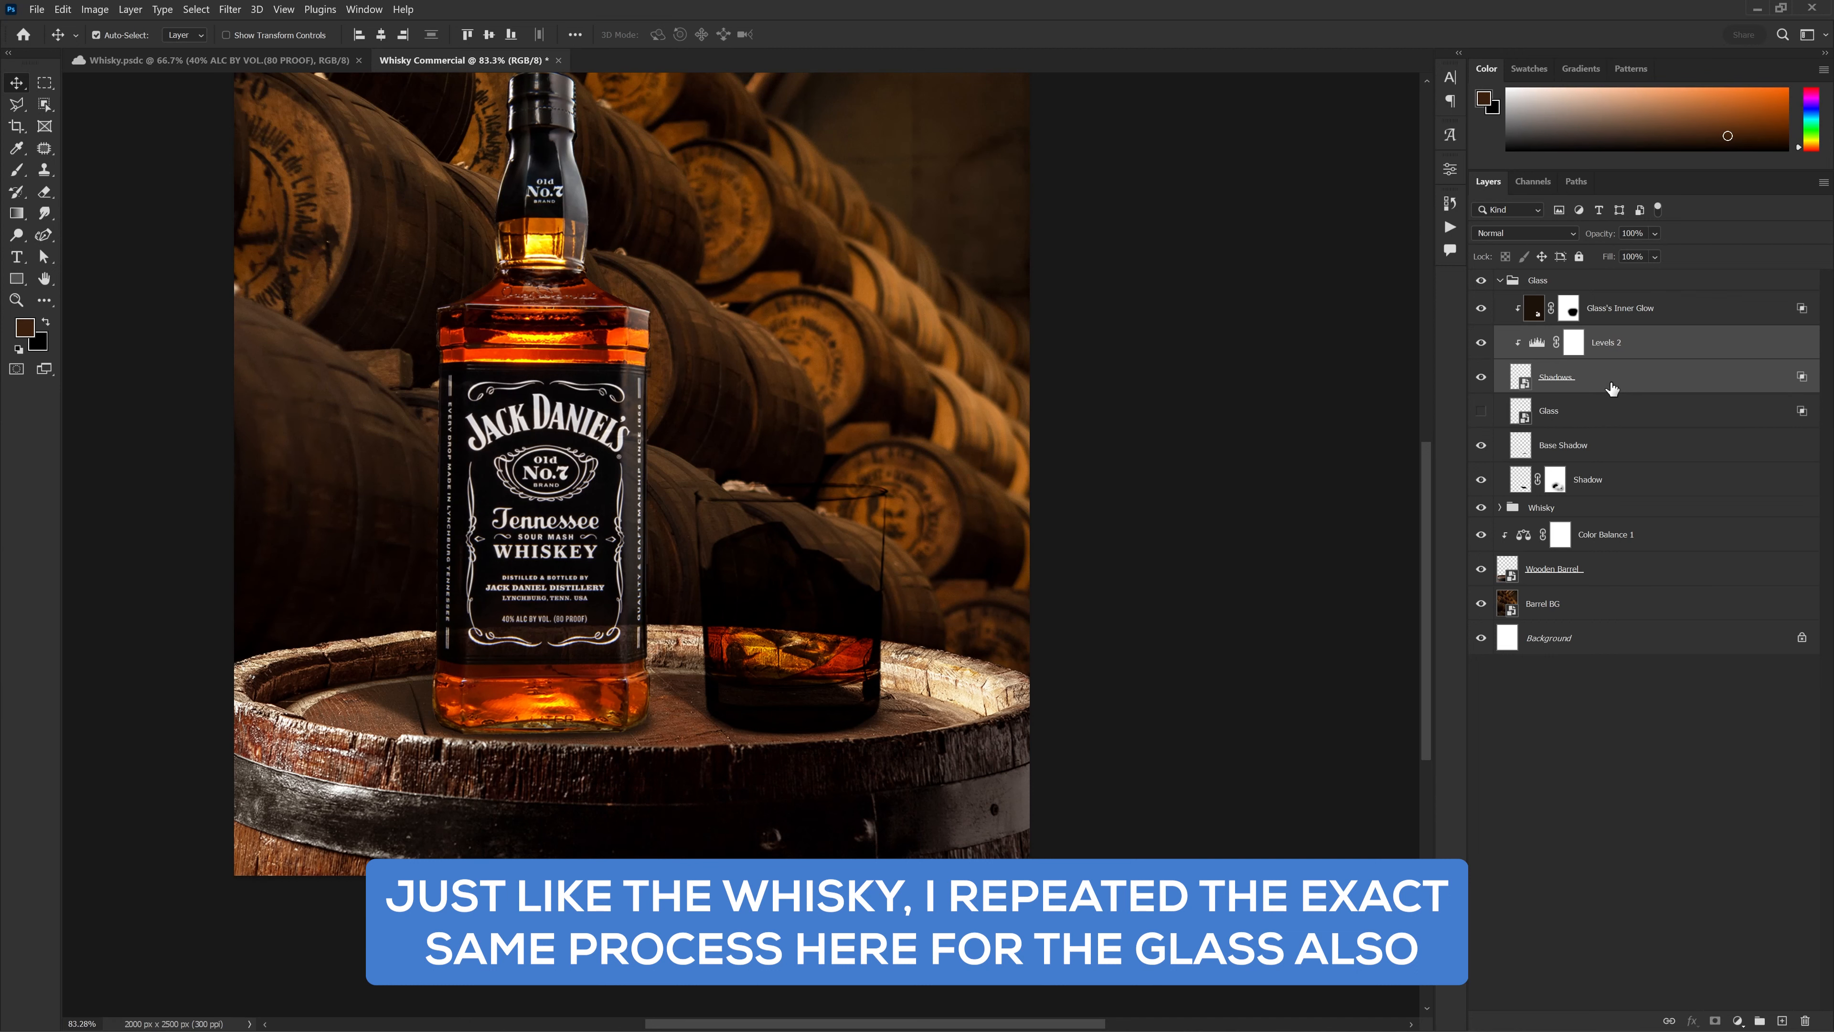
{"action": "key", "text": "ctrl+j"}
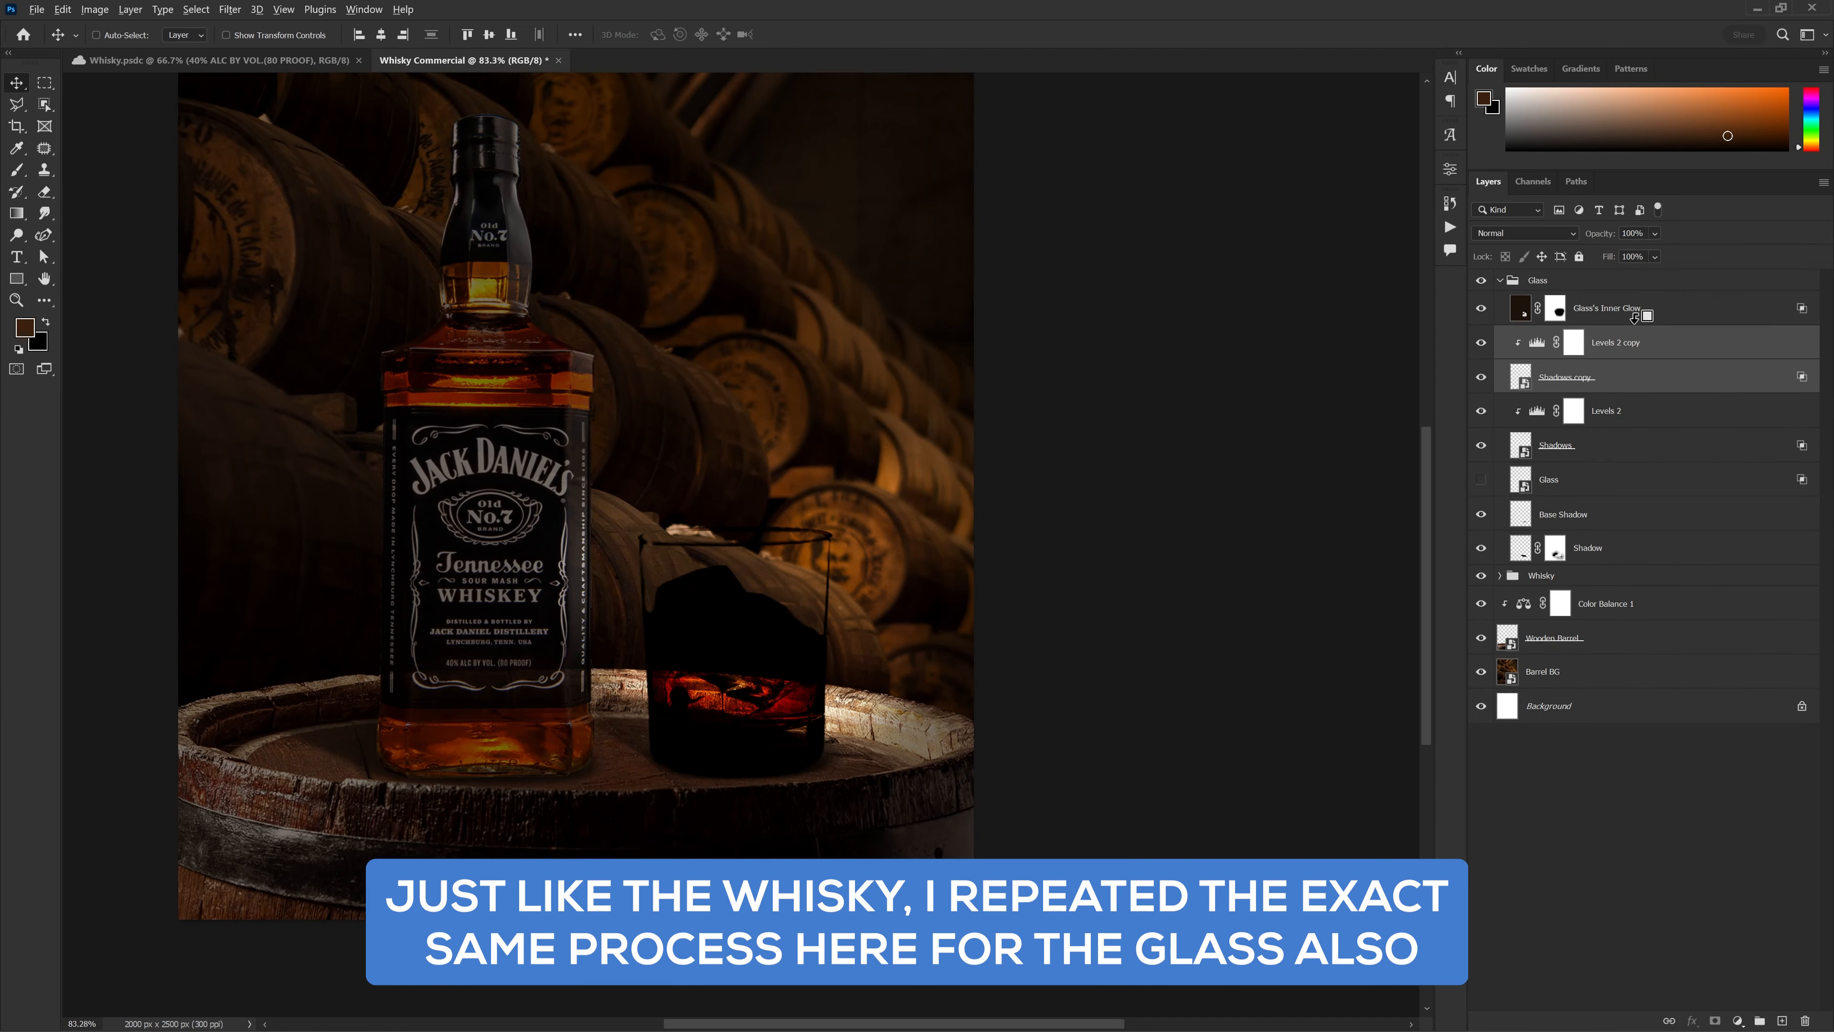
Clip the Glass's Inner Glow layer to the duplicated glass layer with a clipping mask
{"action": "left_click", "coordinate": [1637, 345]}
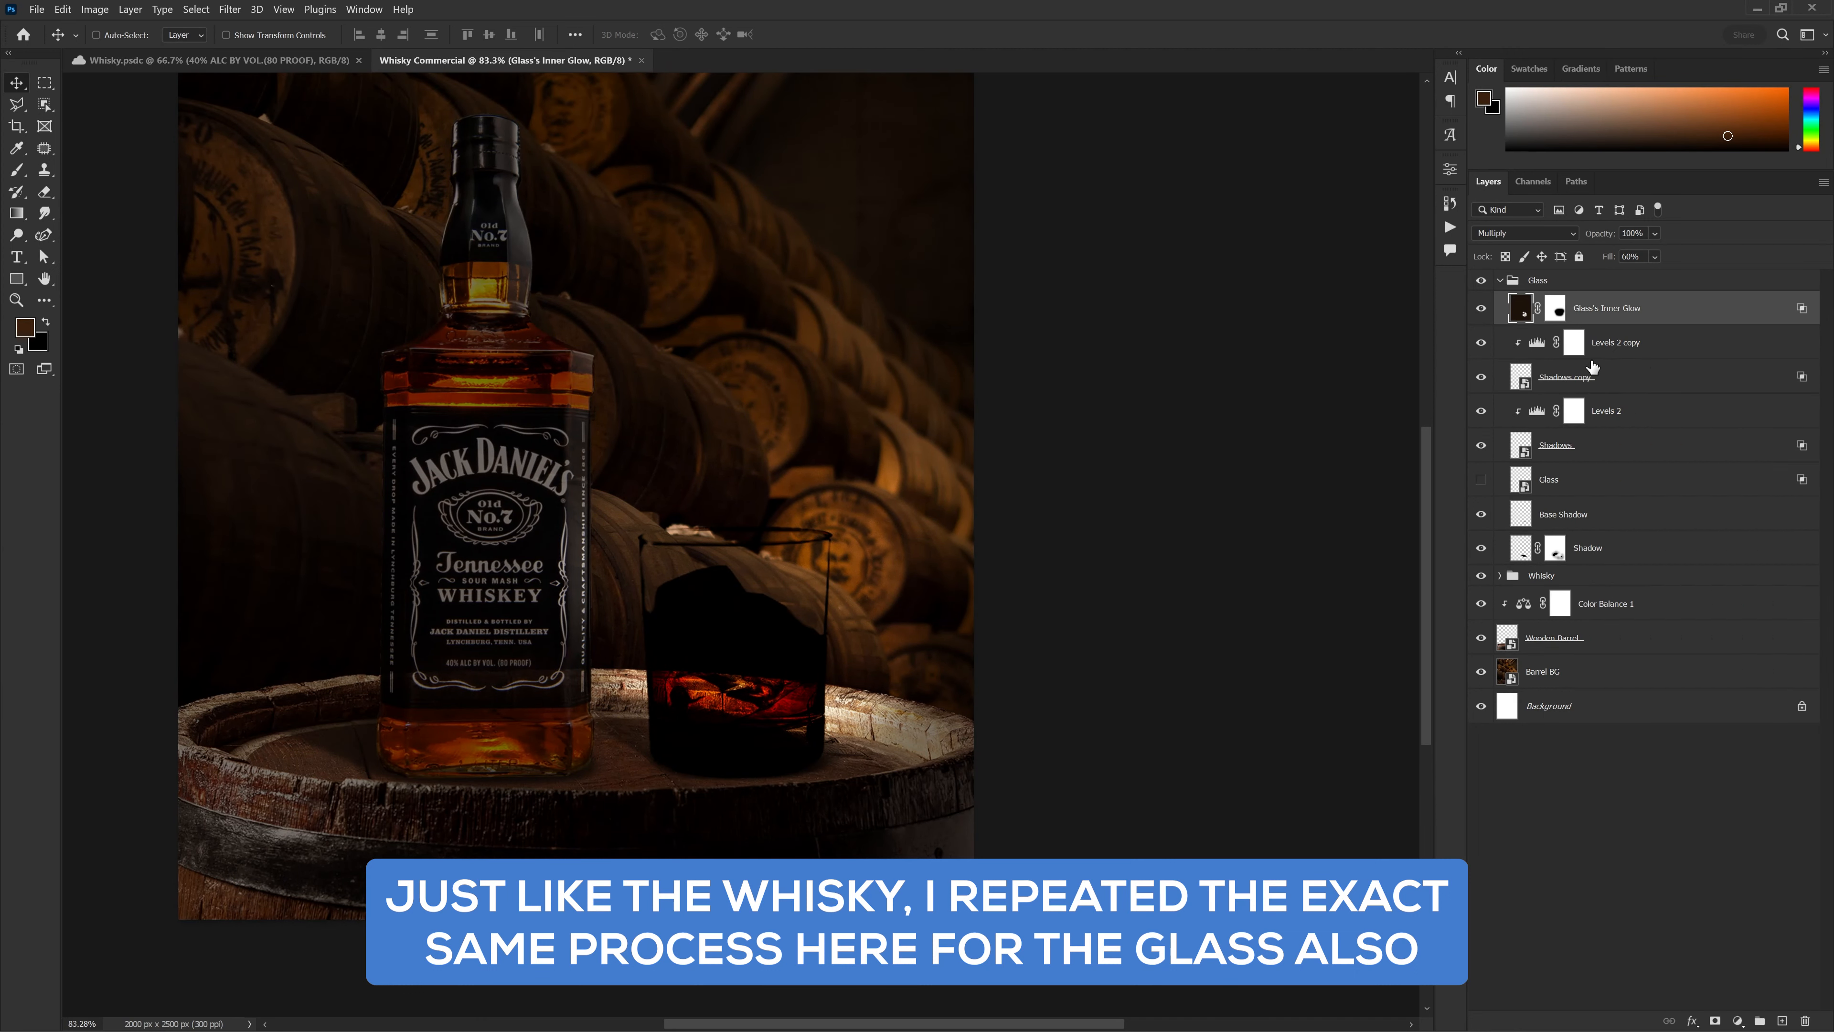
{"action": "right_click", "coordinate": [1618, 318]}
{"action": "left_click", "coordinate": [1625, 640]}
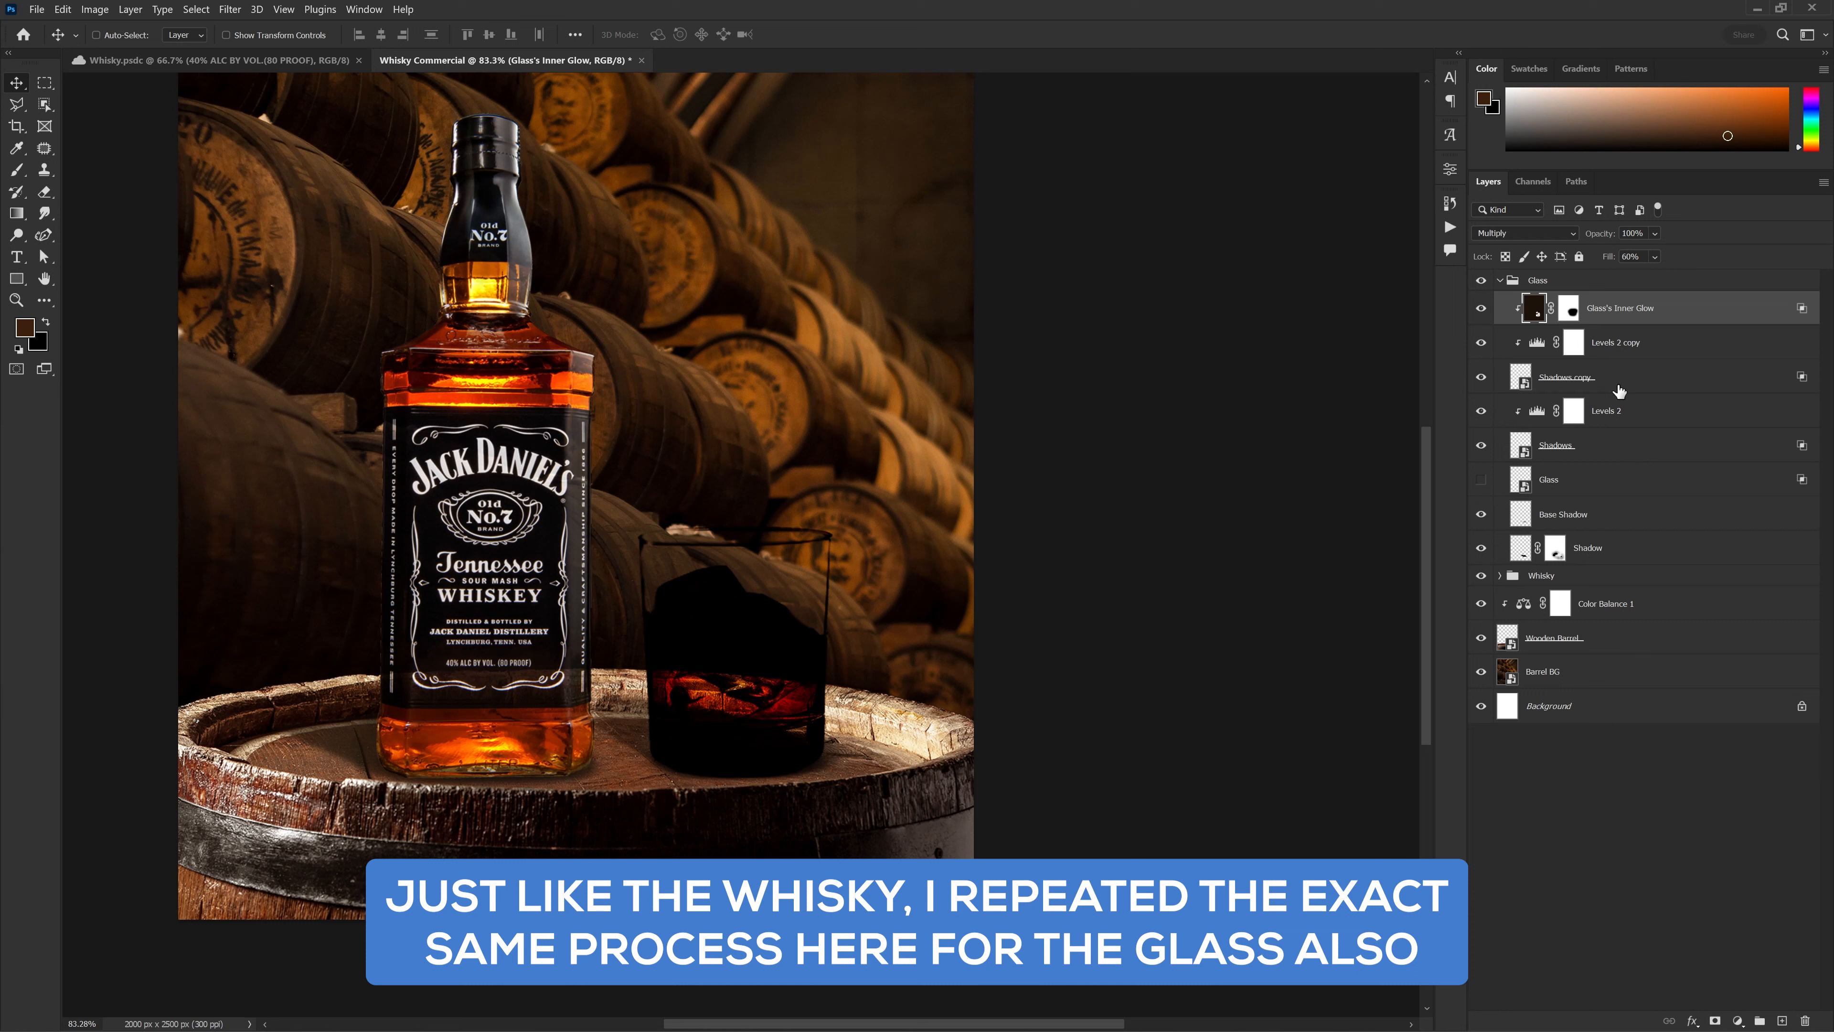
Rename the duplicated glass layer as Highlights and set its blend mode to Screen
{"action": "double_click", "coordinate": [1567, 377]}
{"action": "type", "text": "Highlights"}
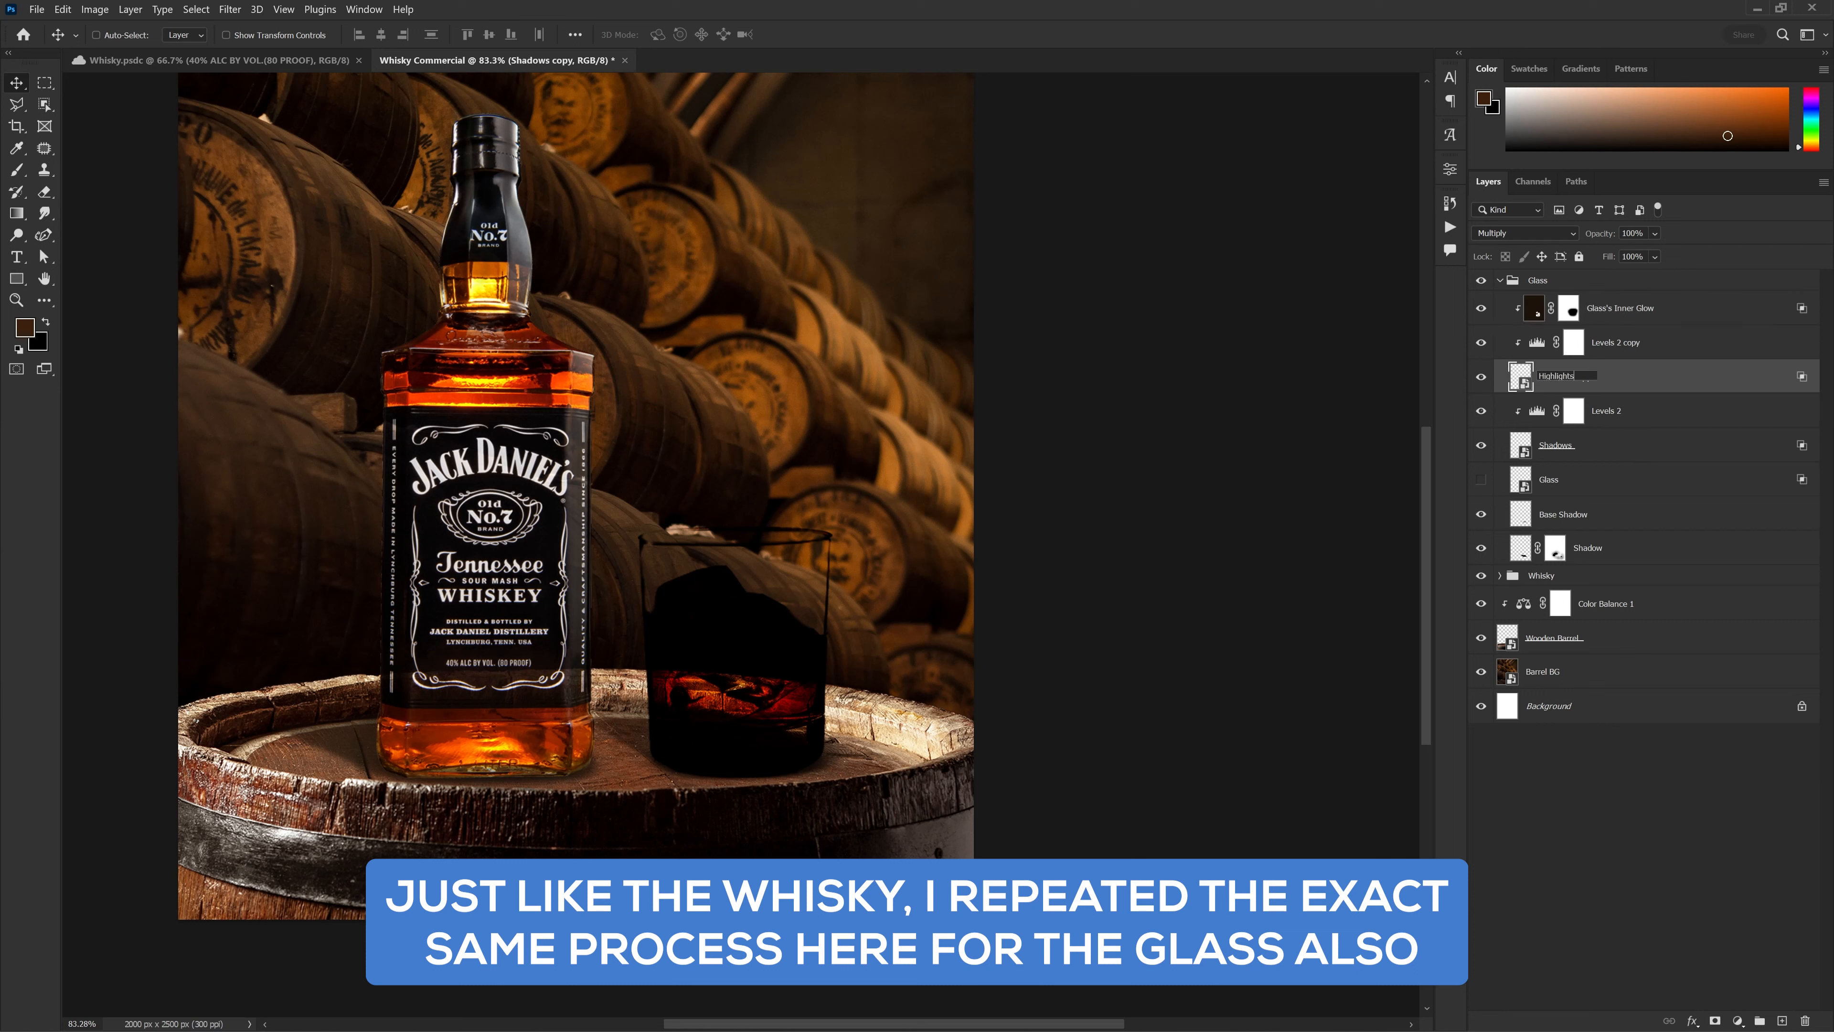
{"action": "key", "text": "Return"}
{"action": "left_click", "coordinate": [1524, 233]}
{"action": "left_click", "coordinate": [1552, 362]}
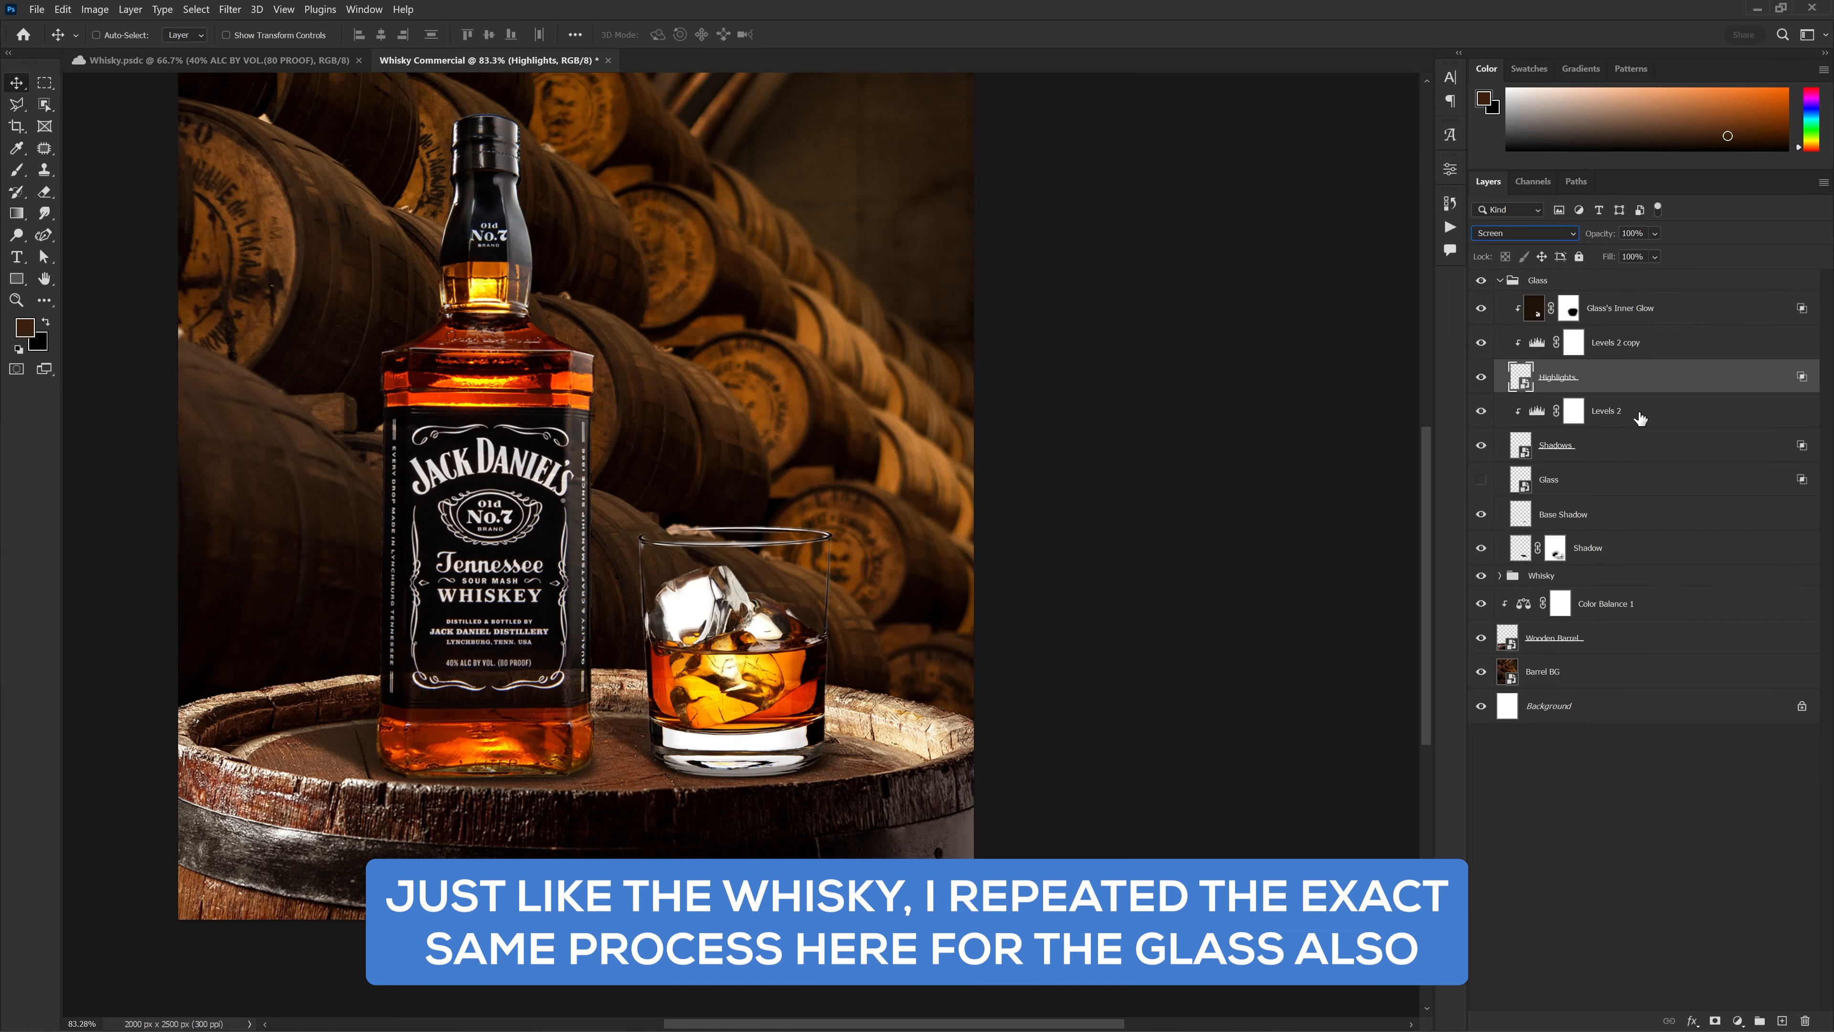
Fine-tune the midtones of the Levels adjustment clipped to the glass's Highlights layer, and collapse the Glass group
{"action": "double_click", "coordinate": [1537, 343]}
{"action": "left_click_drag", "start_coordinate": [1355, 340], "coordinate": [1353, 350]}
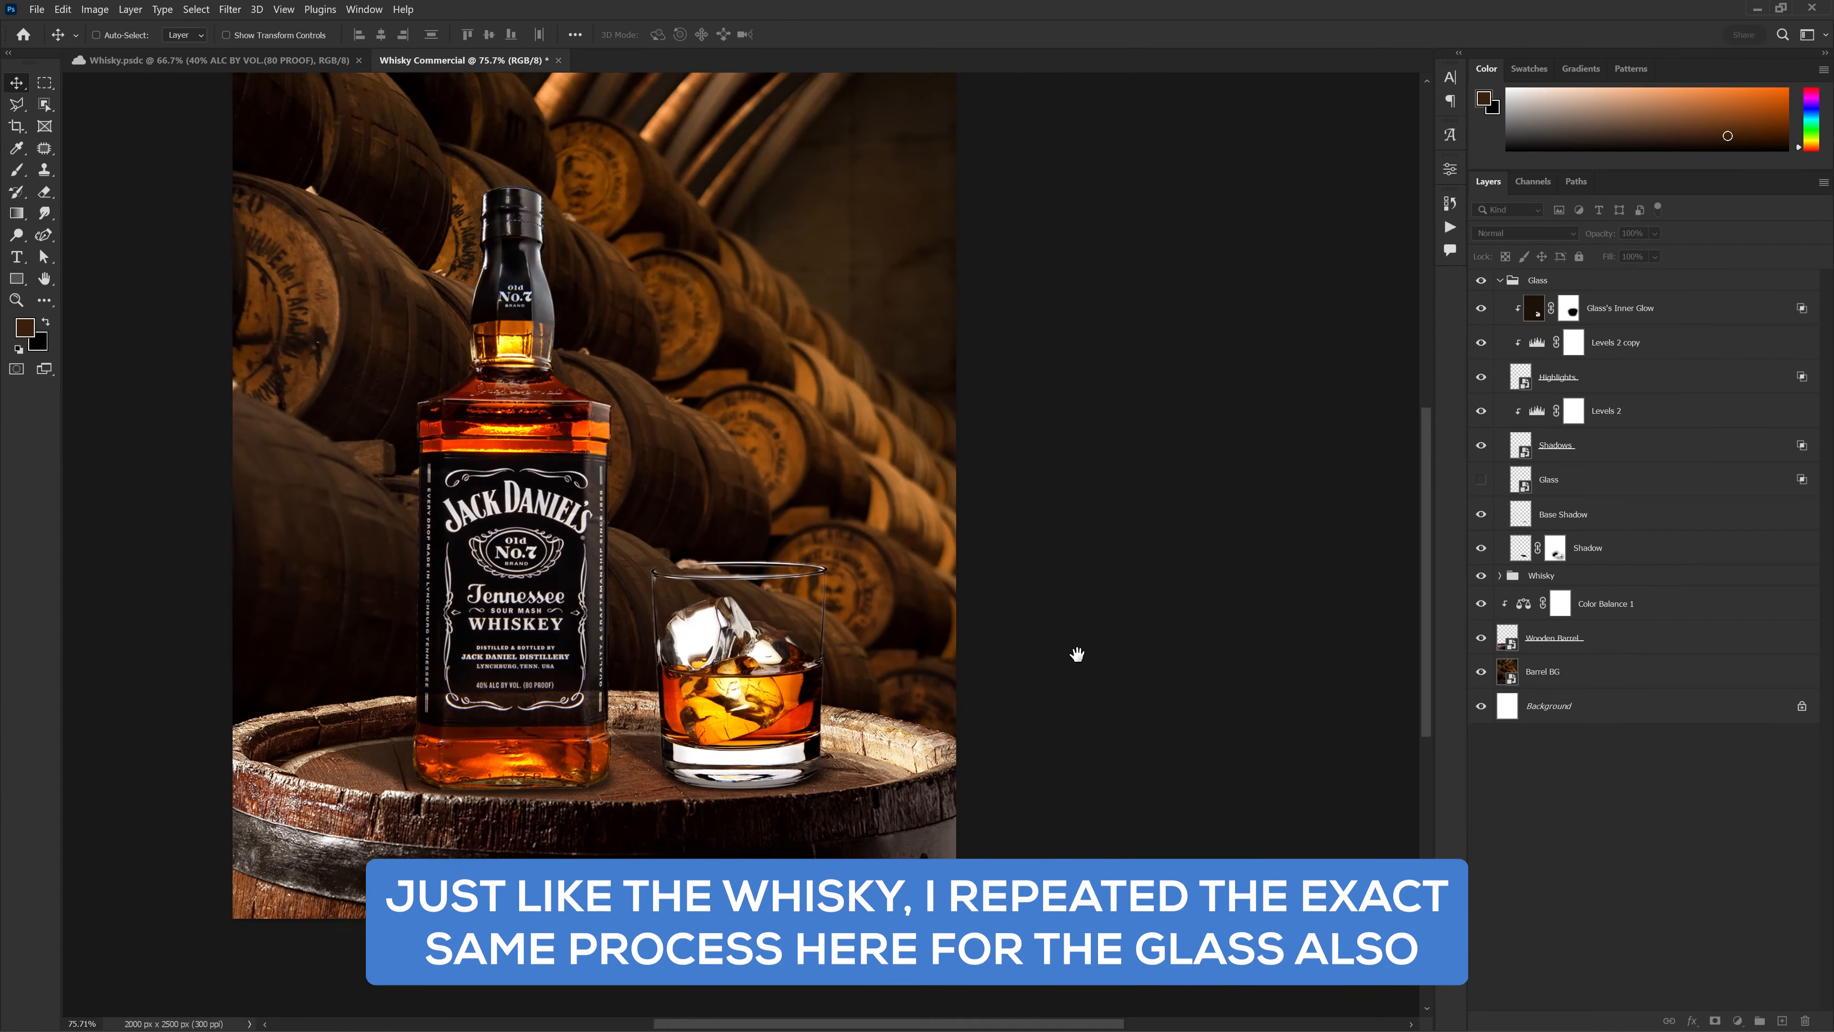
{"action": "scroll", "coordinate": [1077, 654], "scroll_direction": "down", "scroll_amount": 1}
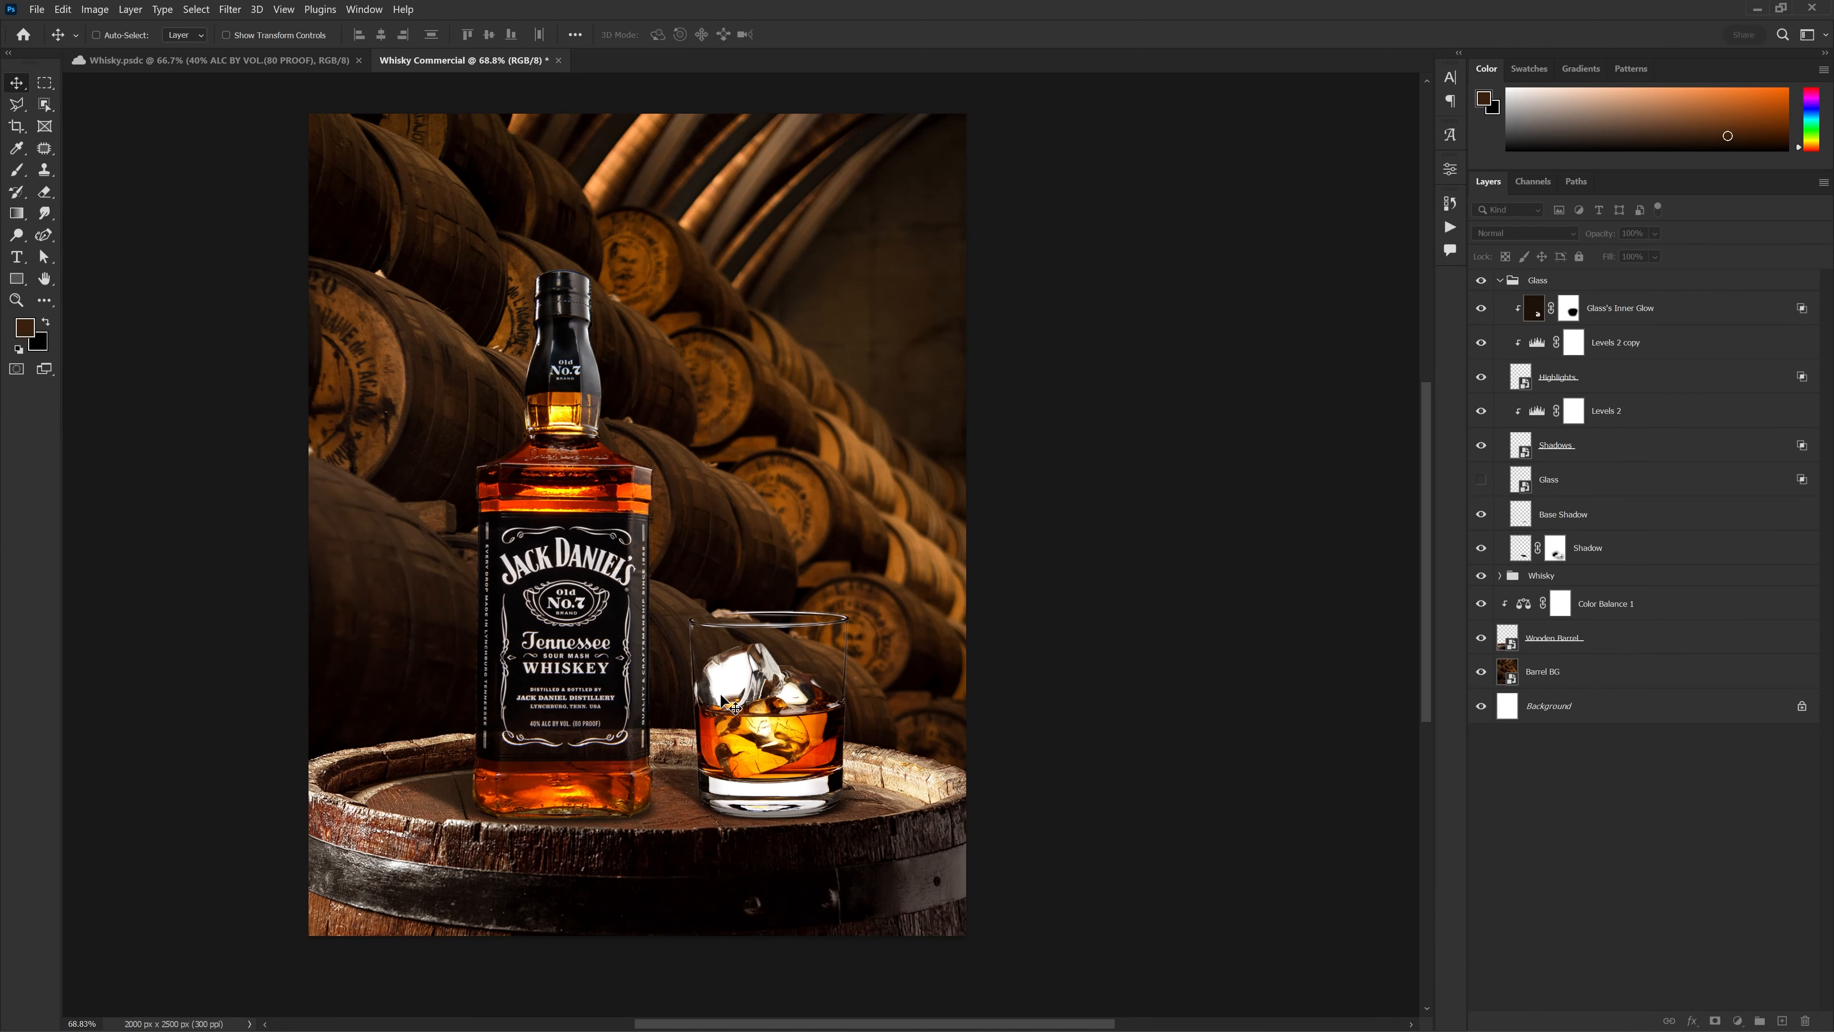
{"action": "left_click_drag", "start_coordinate": [905, 552], "coordinate": [905, 570]}
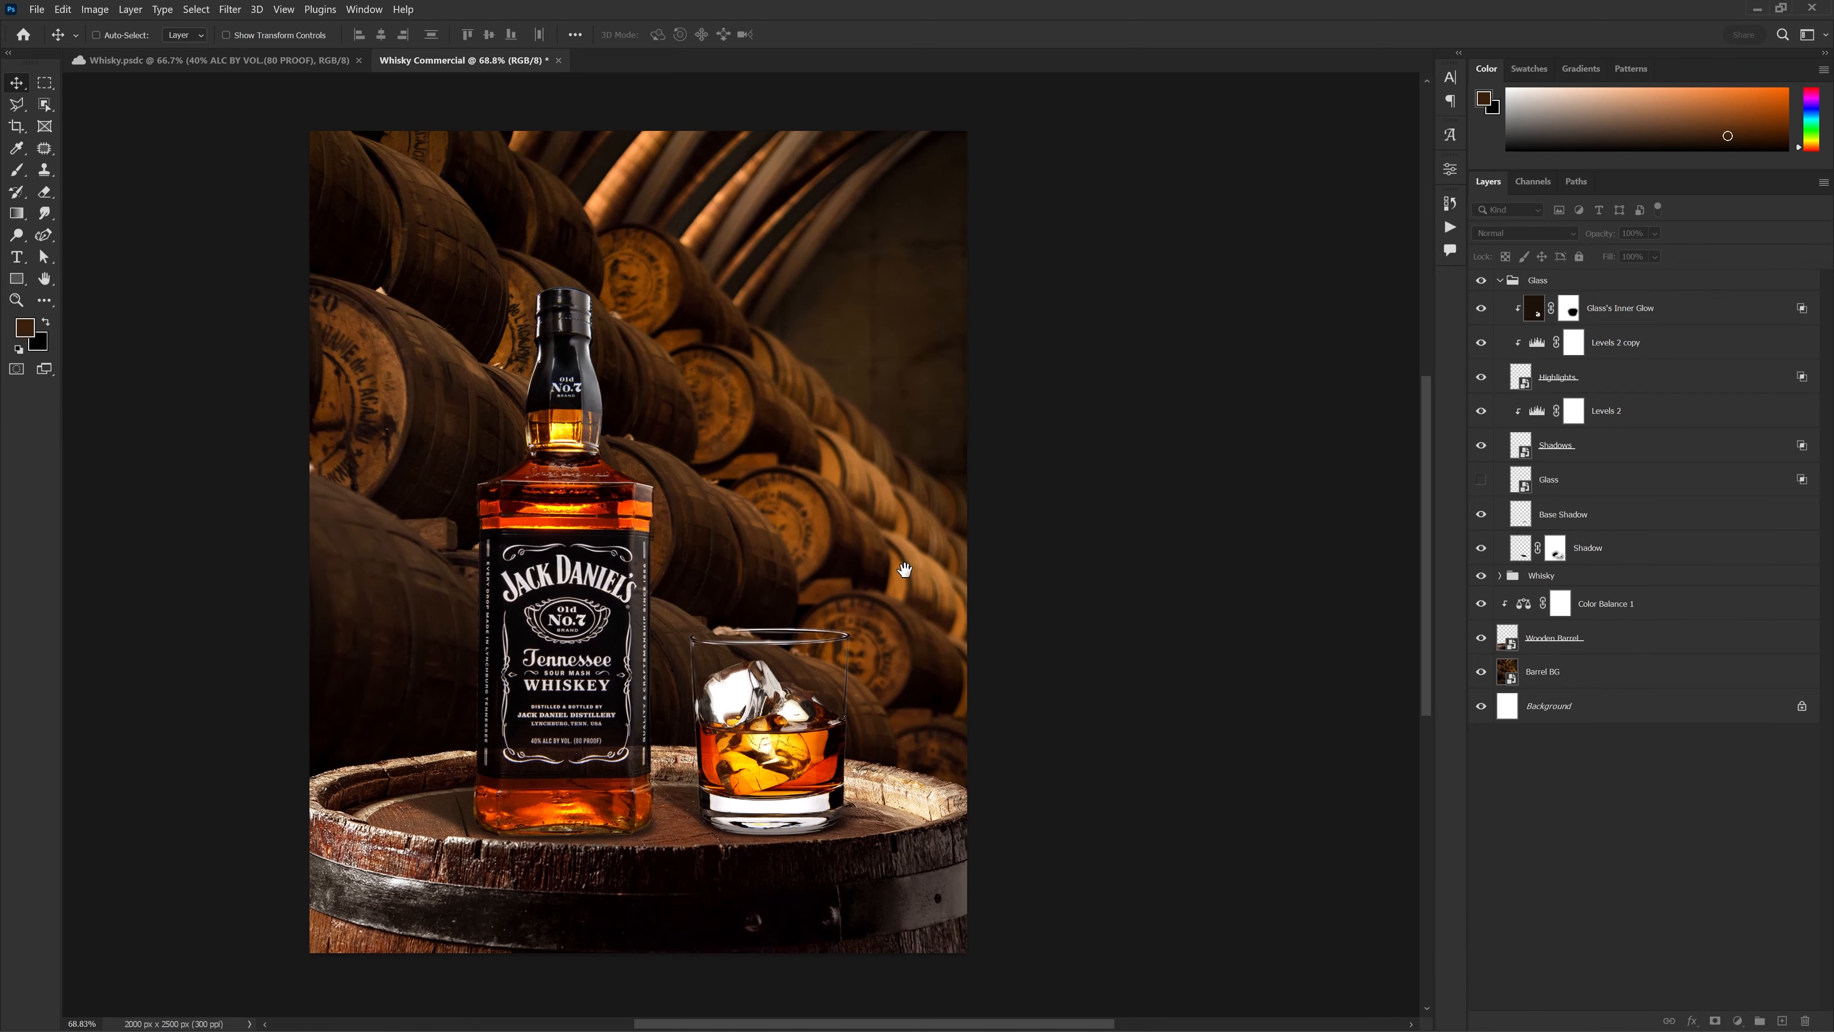
{"action": "left_click", "coordinate": [1501, 281]}
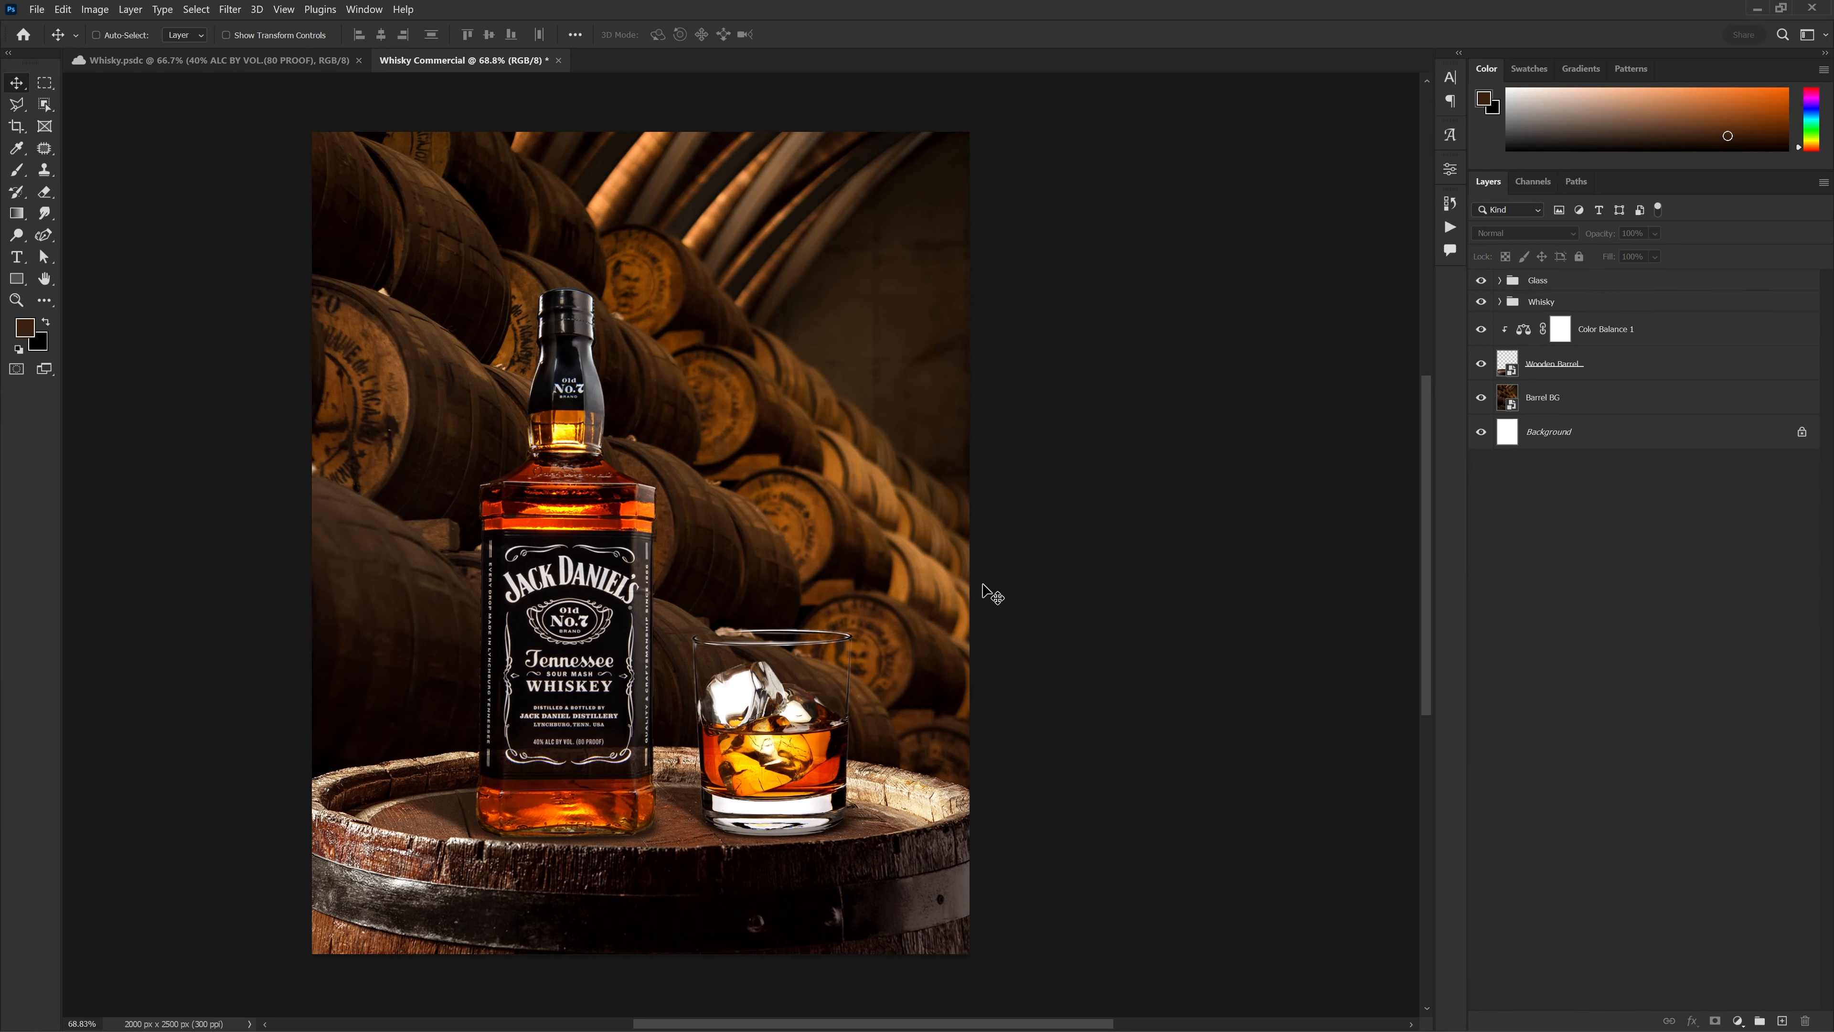
{"action": "scroll", "coordinate": [992, 594], "scroll_direction": "down", "scroll_amount": 1}
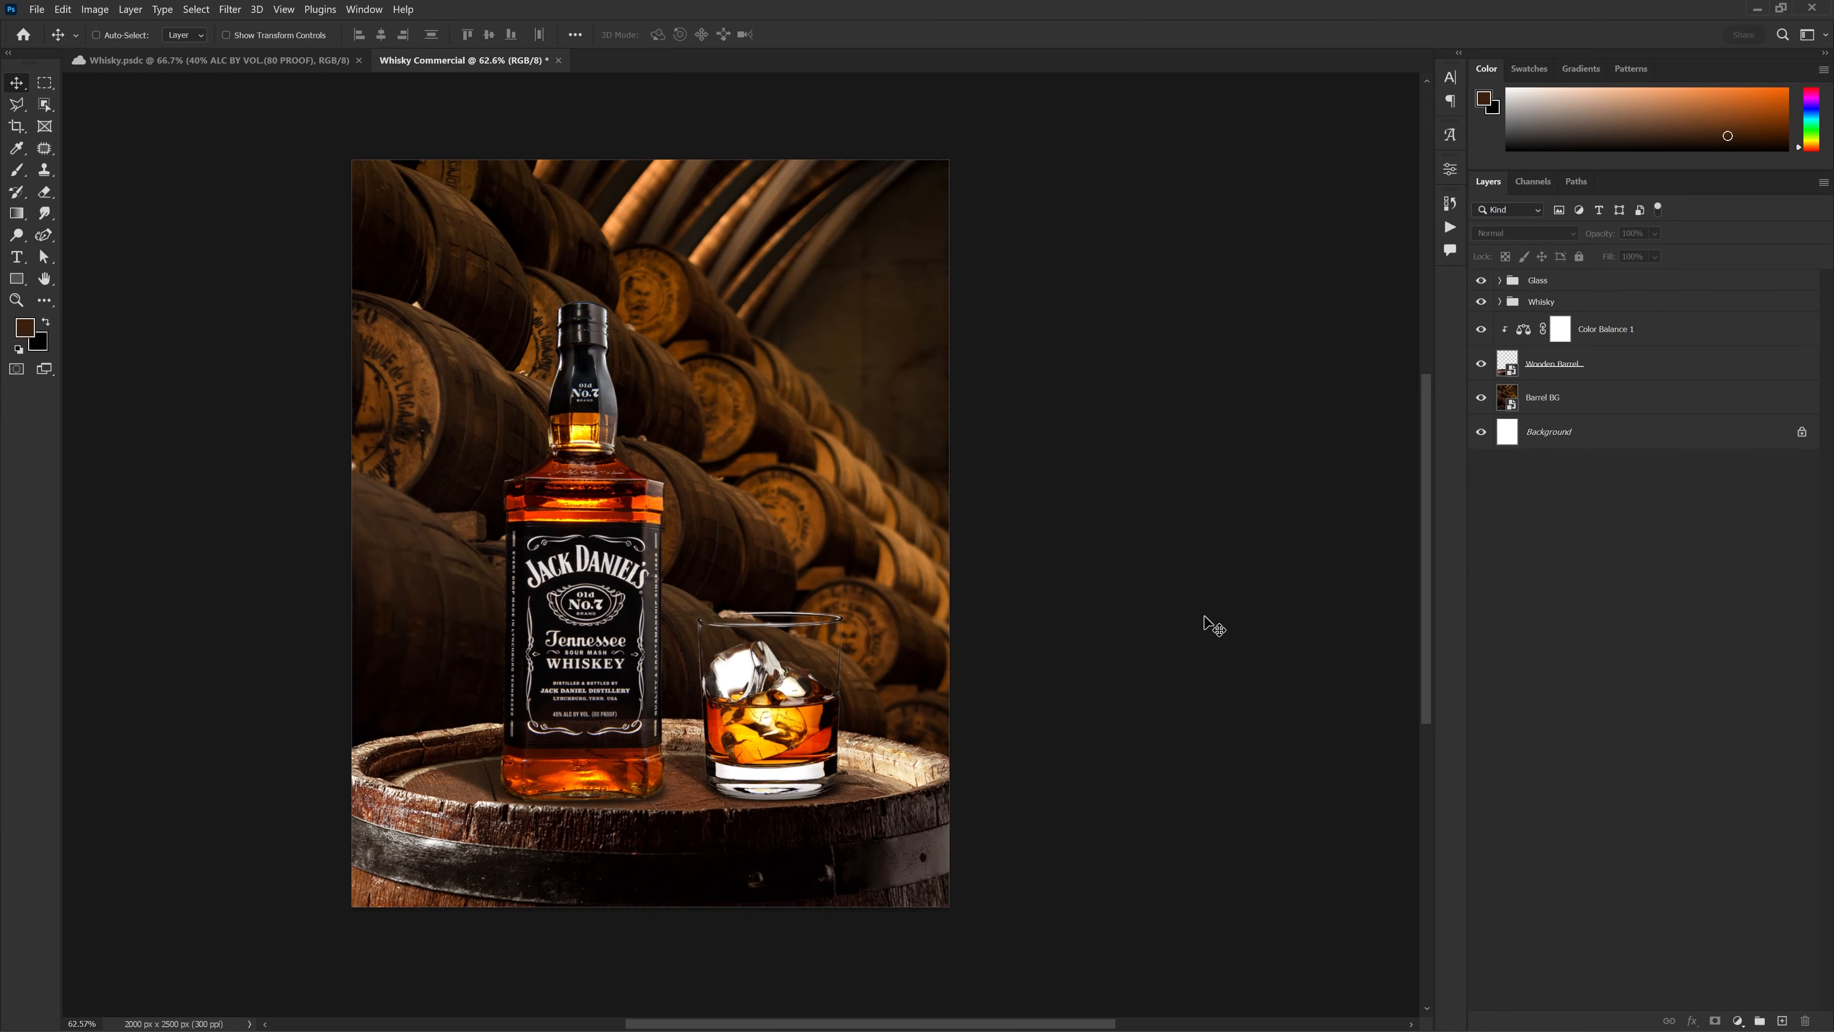
Enlarge the Wooden Barrel layer proportionally to about 166% with Free Transform
{"action": "left_click", "coordinate": [1568, 381]}
{"action": "scroll", "coordinate": [938, 693], "scroll_direction": "down", "scroll_amount": 3}
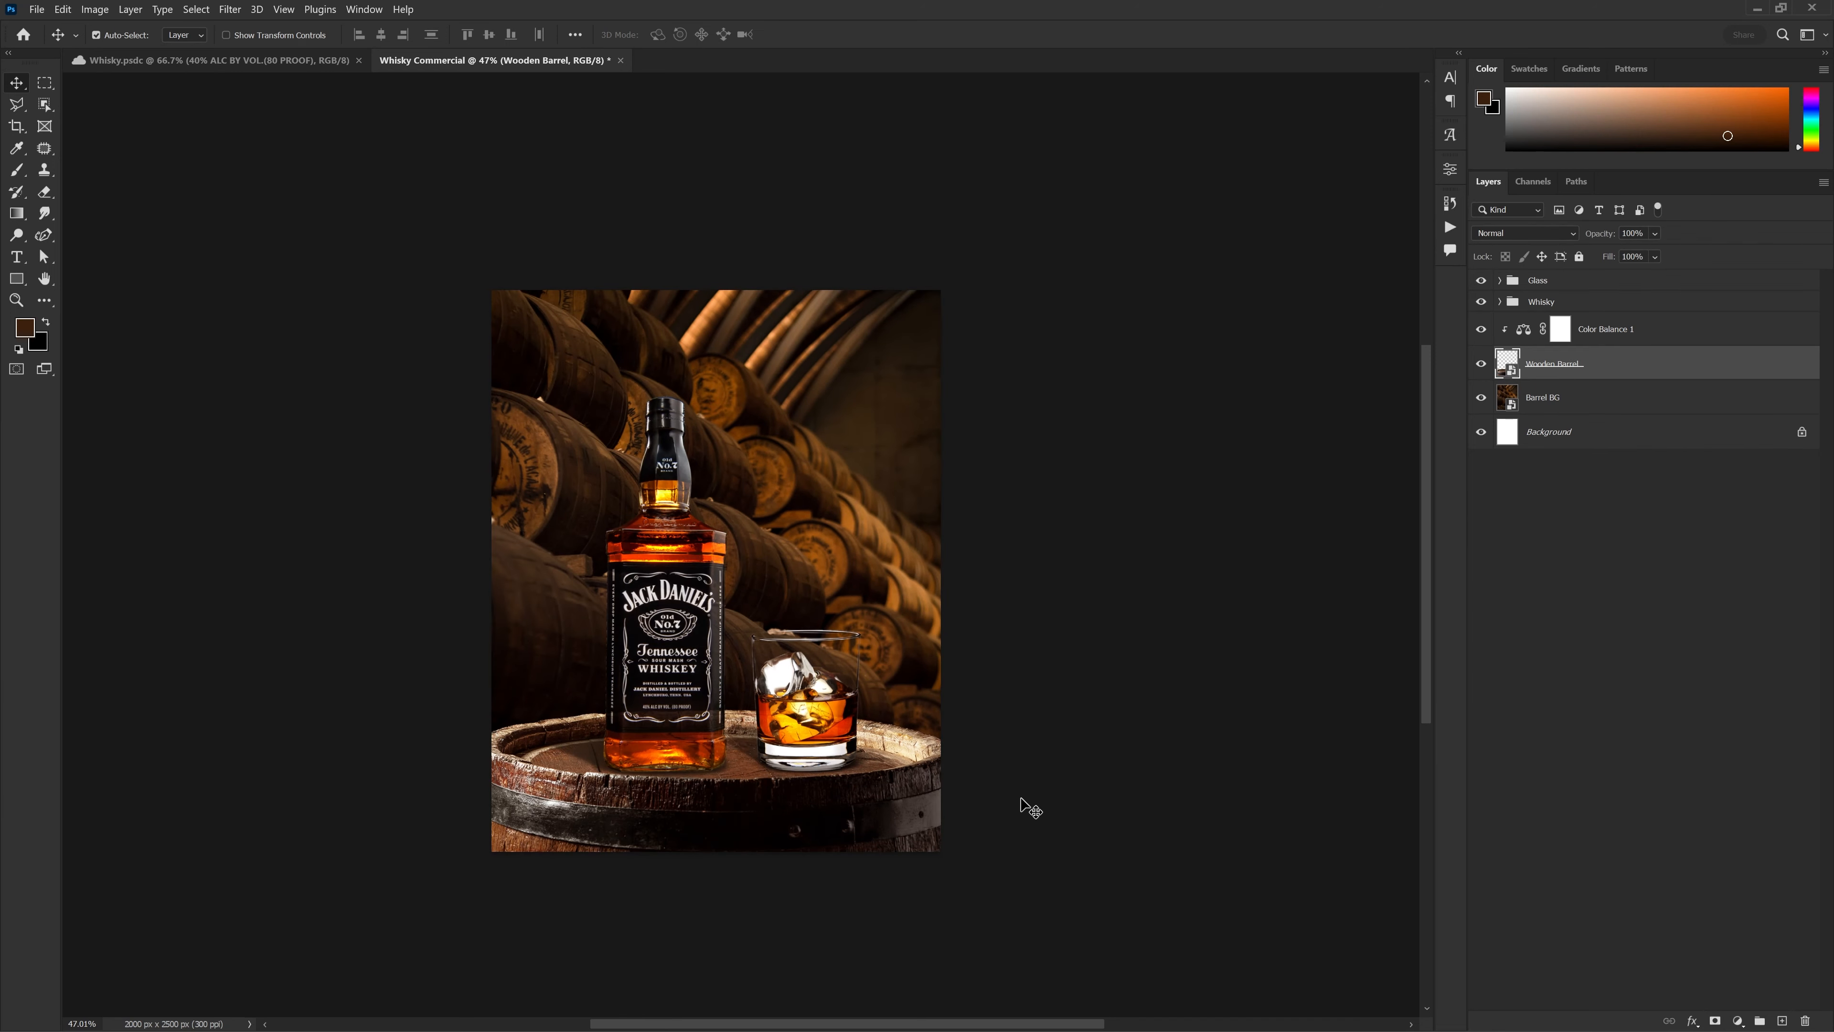
{"action": "key", "text": "ctrl+t"}
{"action": "scroll", "coordinate": [787, 803], "scroll_direction": "down", "scroll_amount": 2}
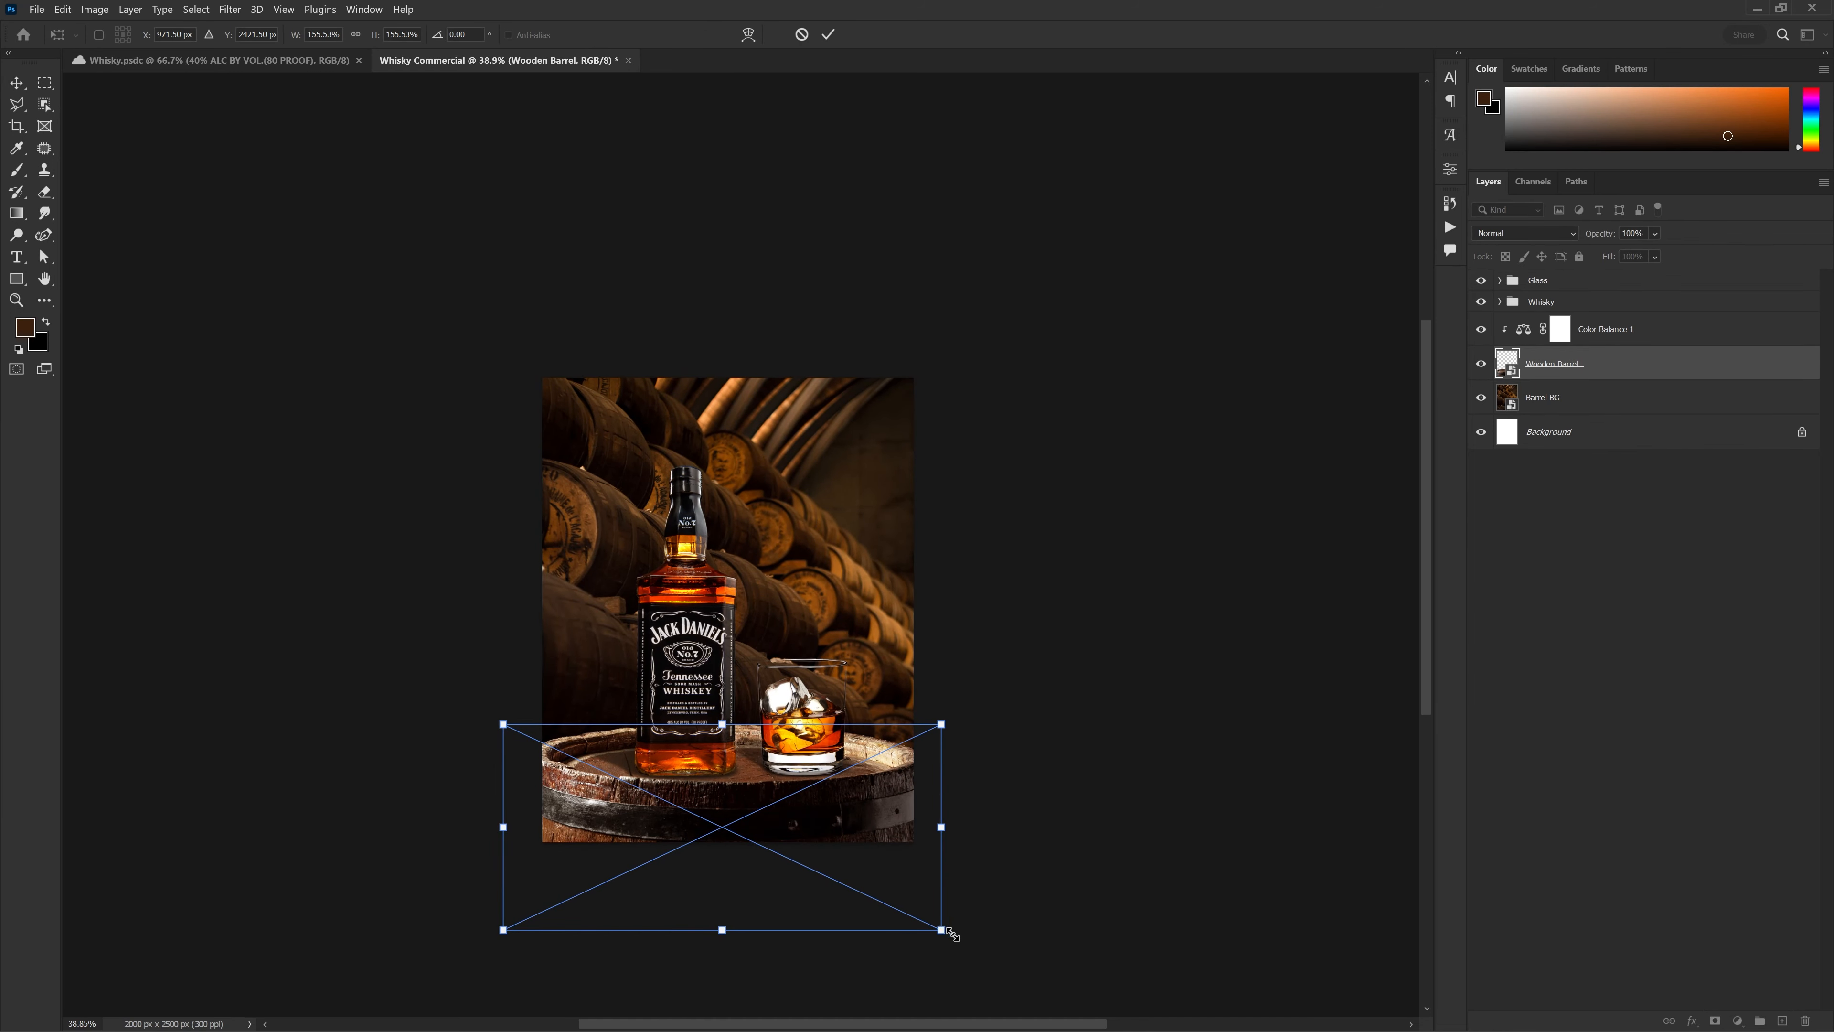
{"action": "key", "text": "Return"}
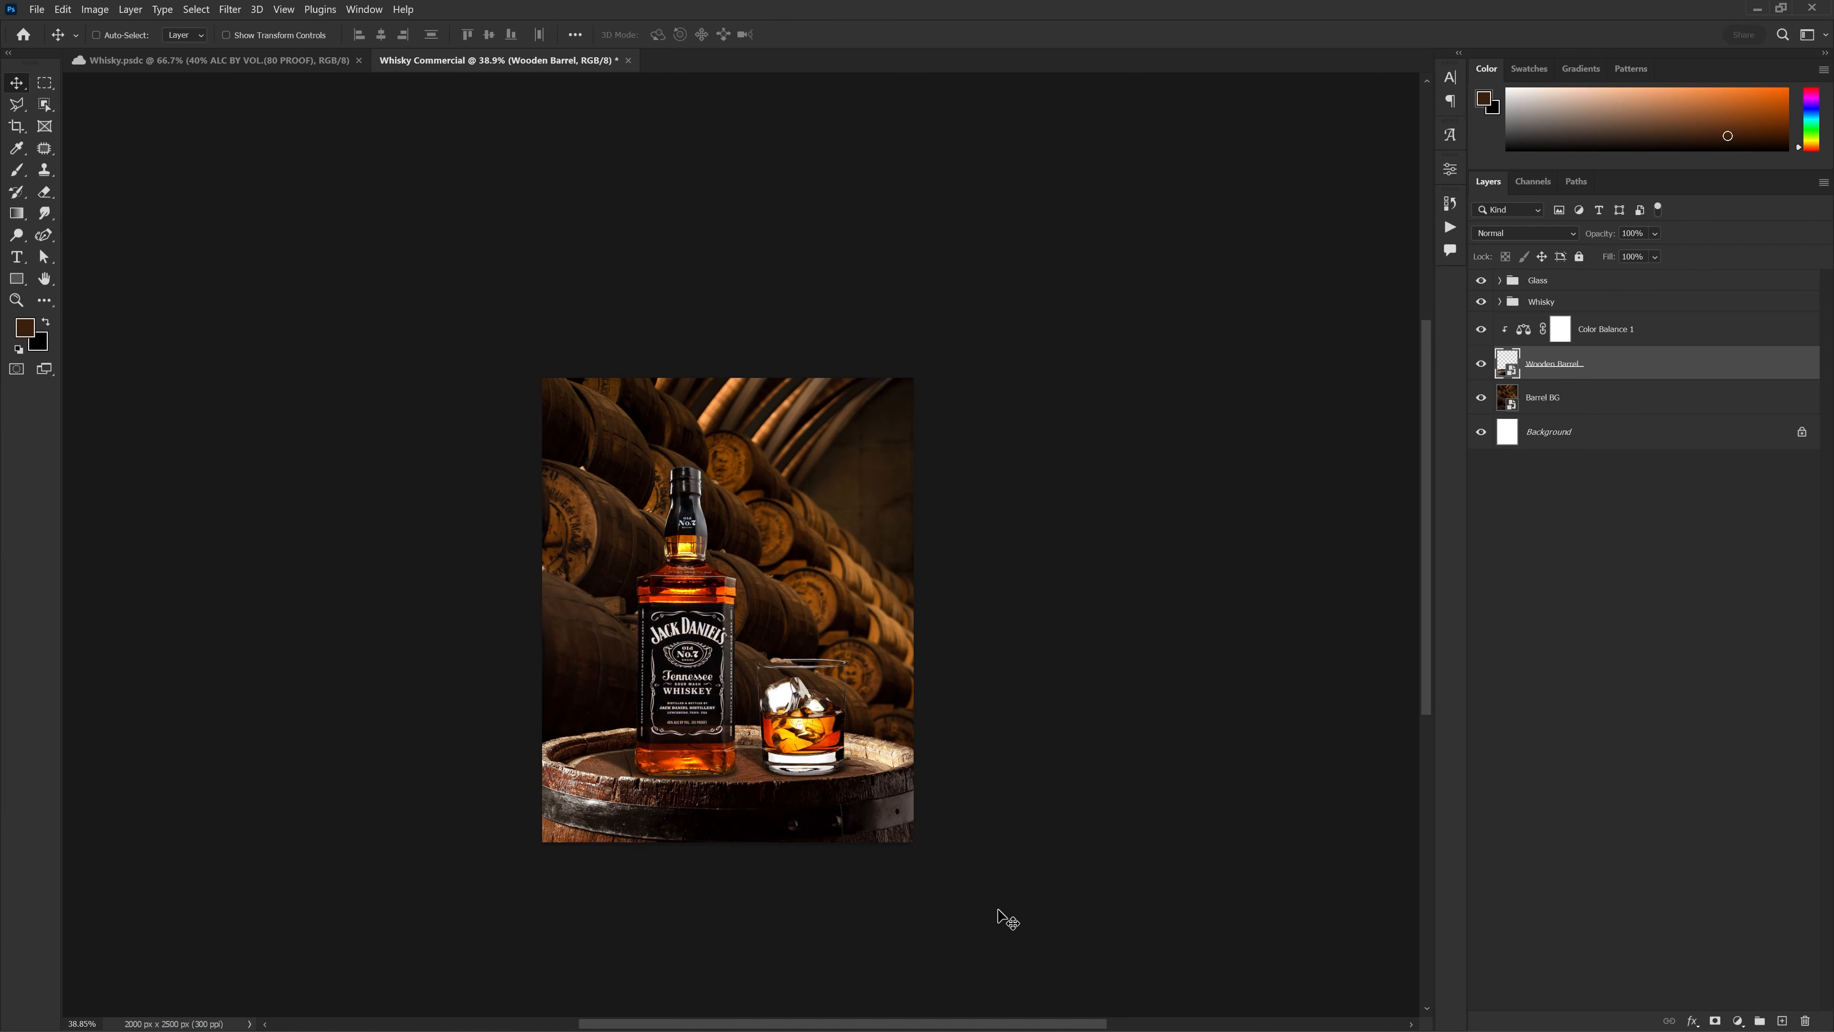
{"action": "key", "text": "ctrl+t"}
{"action": "left_click_drag", "start_coordinate": [942, 907], "coordinate": [940, 899]}
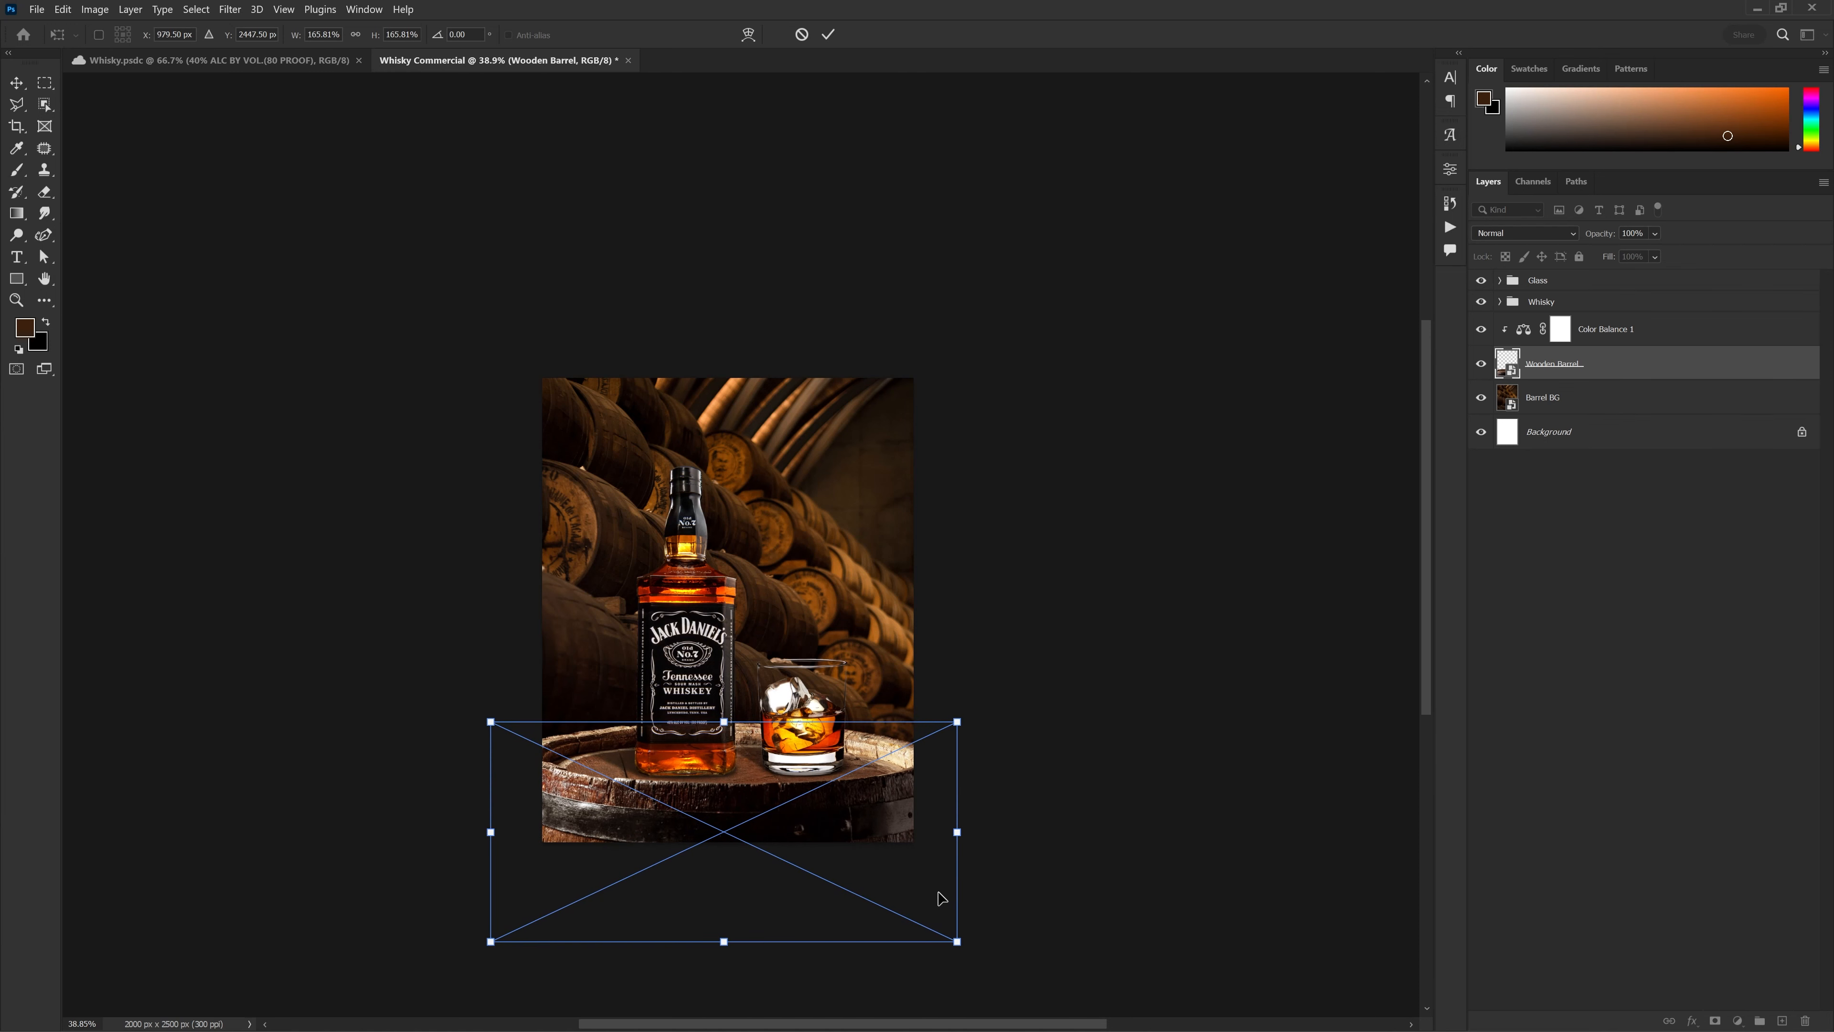
{"action": "key", "text": "Return"}
{"action": "key", "text": "ctrl+0"}
Select the Glass and Whisky groups together and move them slightly down on the barrel top
{"action": "left_click", "coordinate": [1579, 287]}
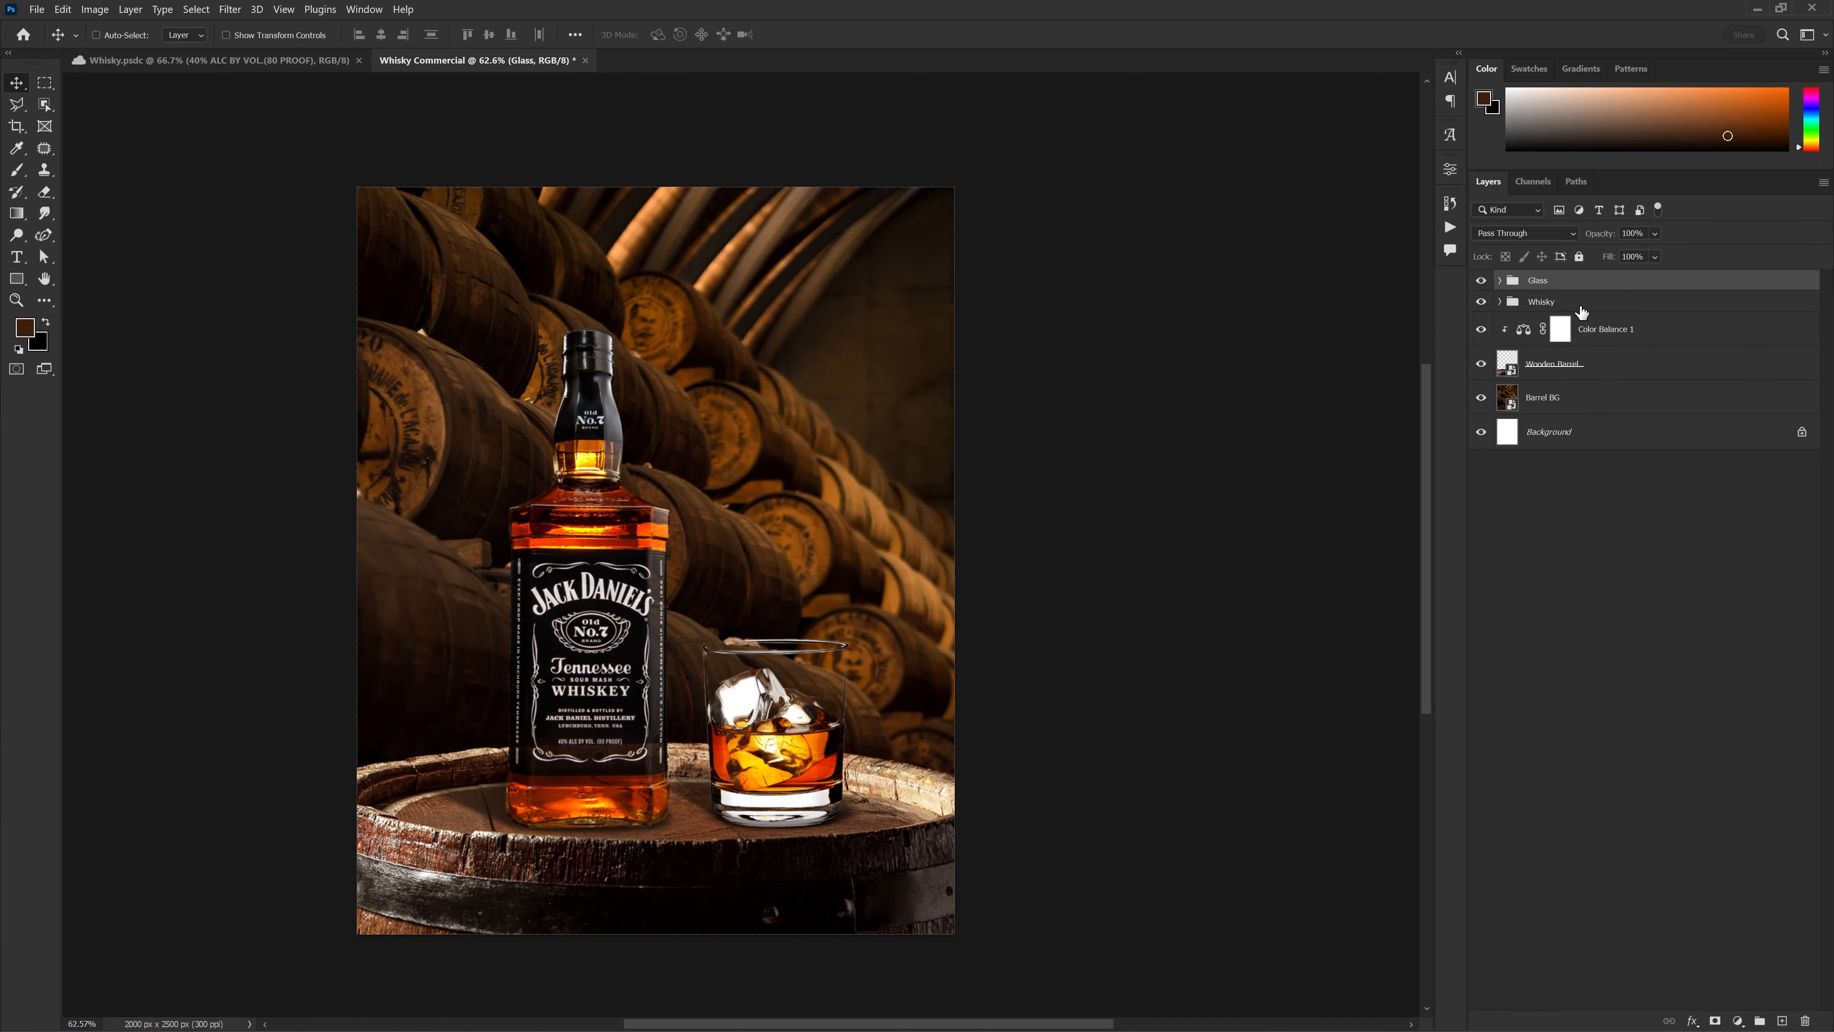
{"action": "left_click", "coordinate": [1582, 307], "text": "shift"}
{"action": "left_click_drag", "start_coordinate": [809, 727], "coordinate": [811, 736]}
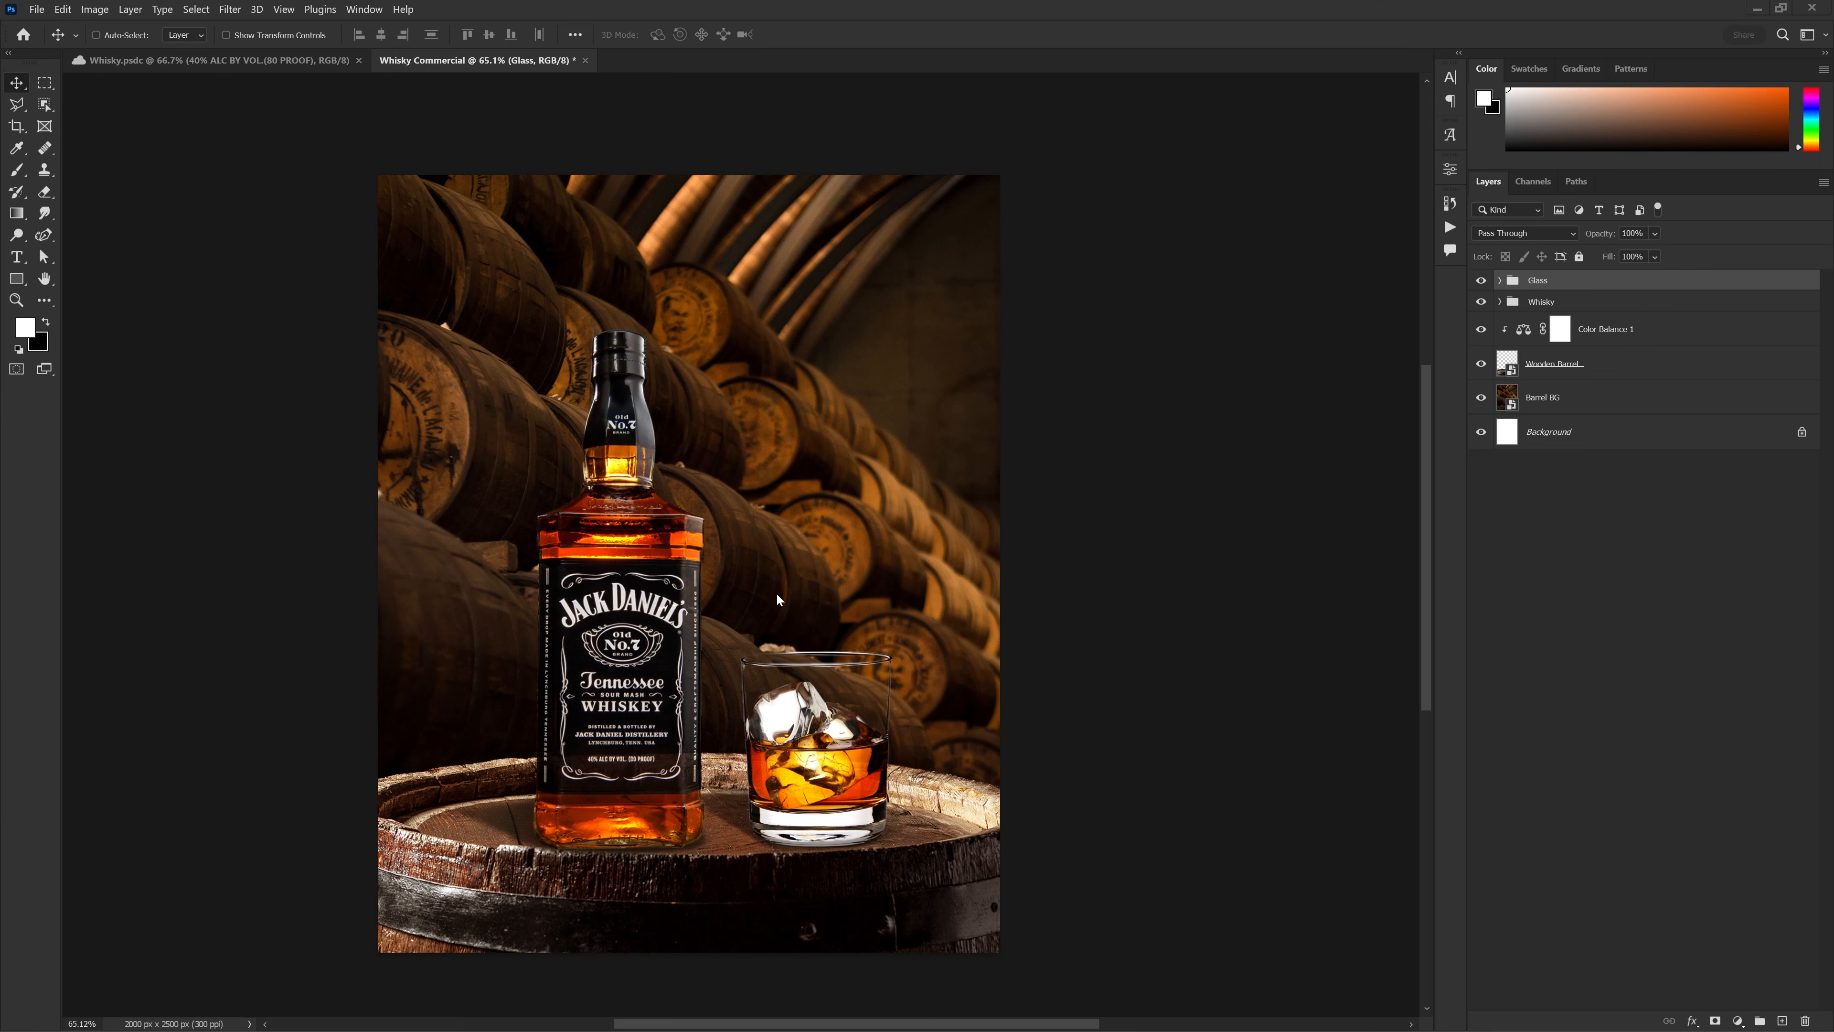
Create a new Overlay layer filled with 50% gray above Whisky's Inner Glow inside the Whisky group
{"action": "scroll", "coordinate": [778, 592], "scroll_direction": "down", "scroll_amount": 1}
{"action": "scroll", "coordinate": [715, 638], "scroll_direction": "up", "scroll_amount": 1}
{"action": "left_click_drag", "start_coordinate": [659, 610], "coordinate": [638, 600]}
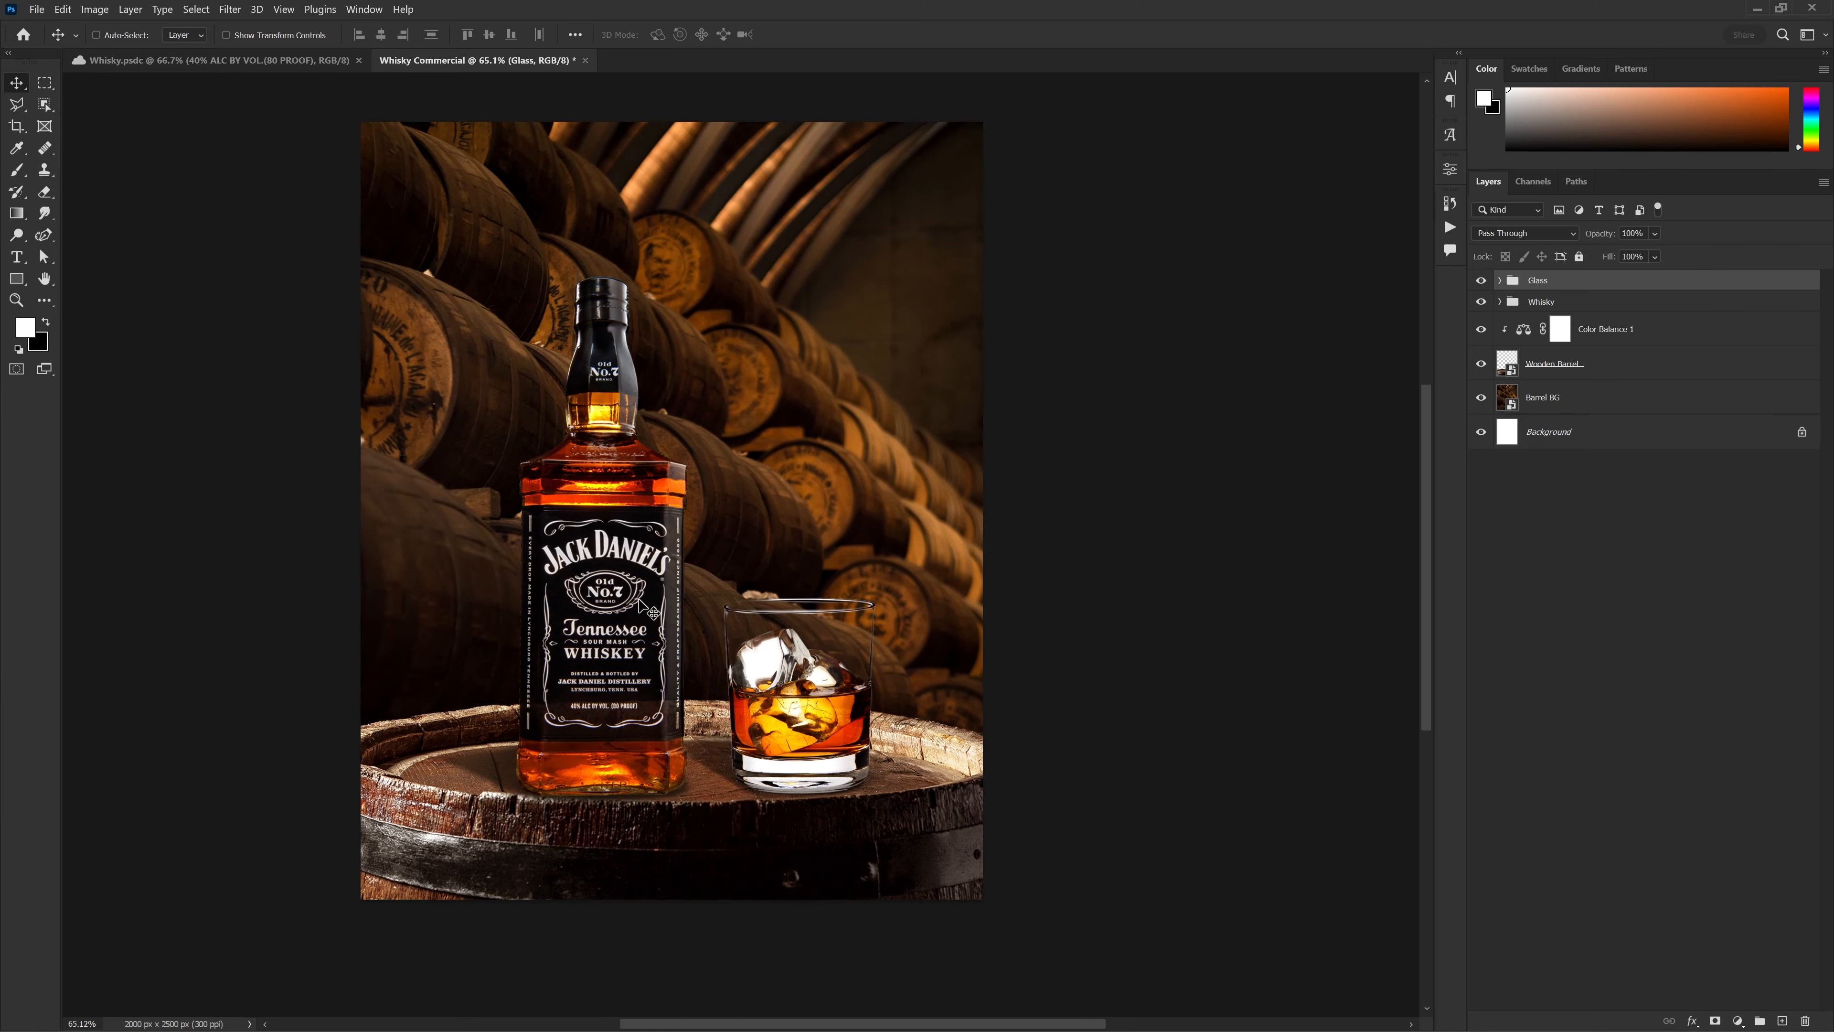
{"action": "scroll", "coordinate": [645, 607], "scroll_direction": "up", "scroll_amount": 2}
{"action": "right_click", "coordinate": [629, 564]}
{"action": "left_click", "coordinate": [1498, 304]}
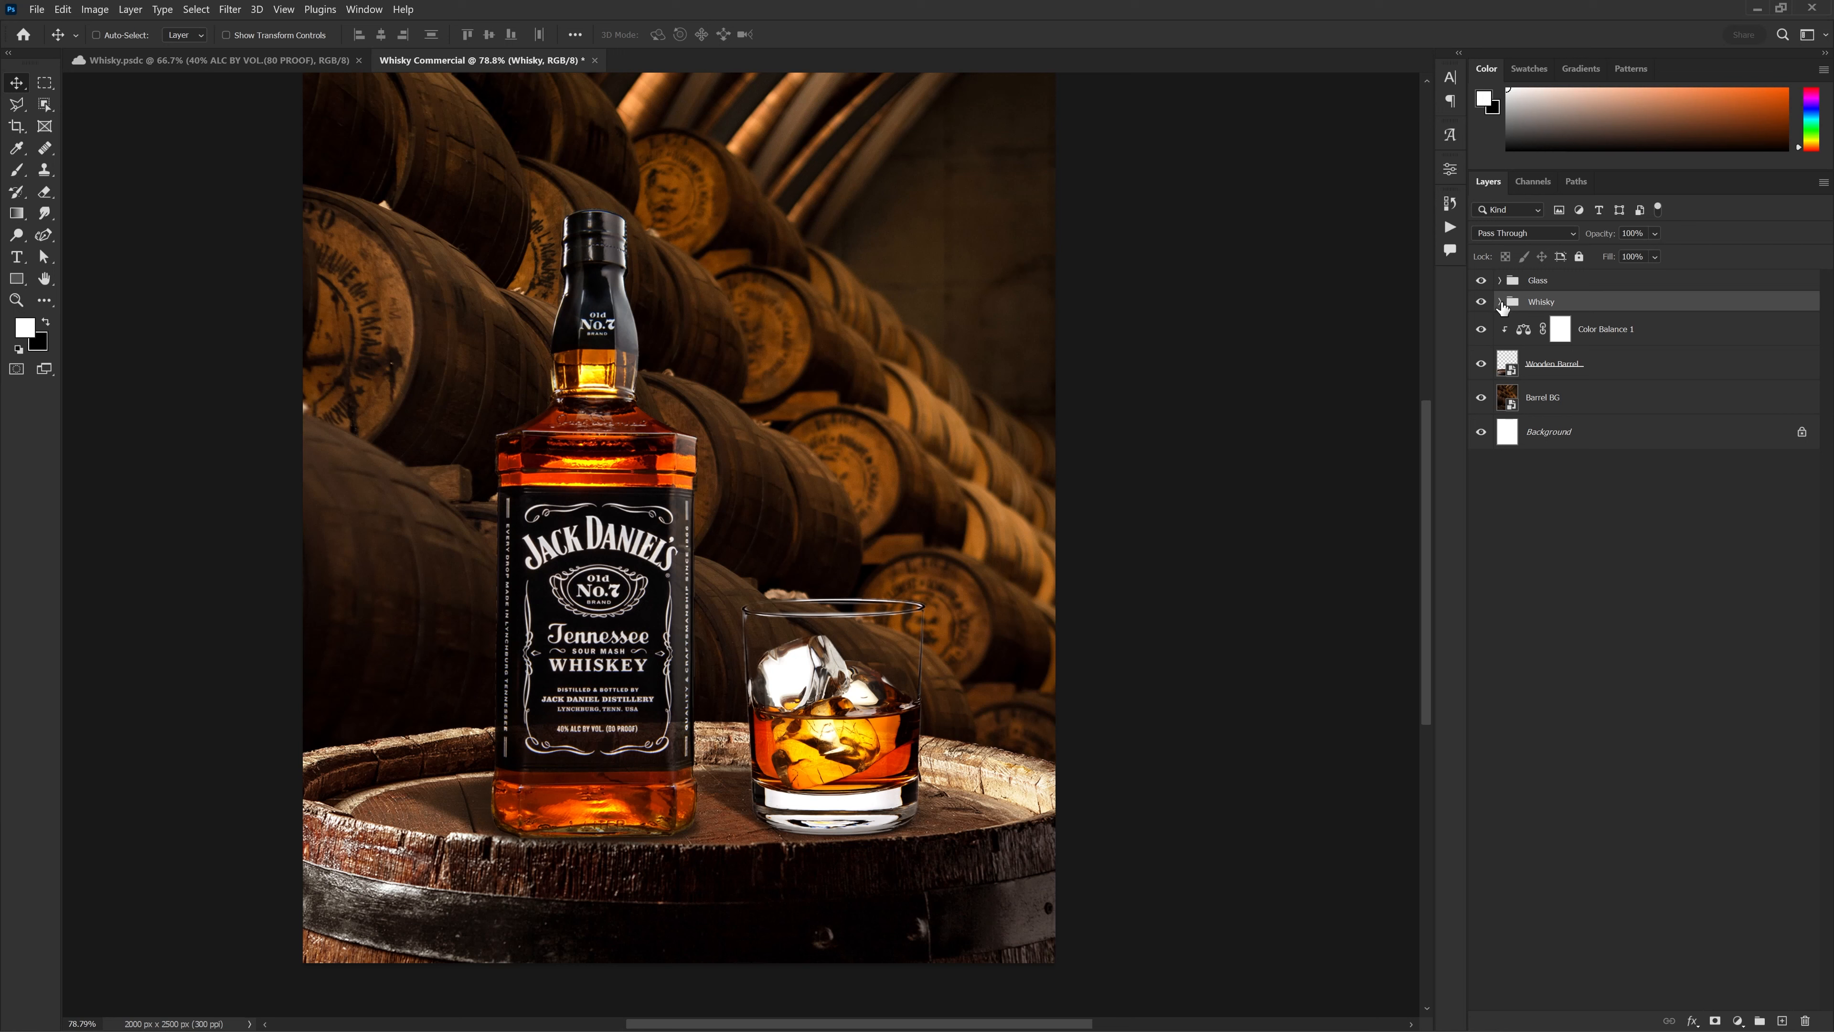
{"action": "left_click", "coordinate": [1500, 302]}
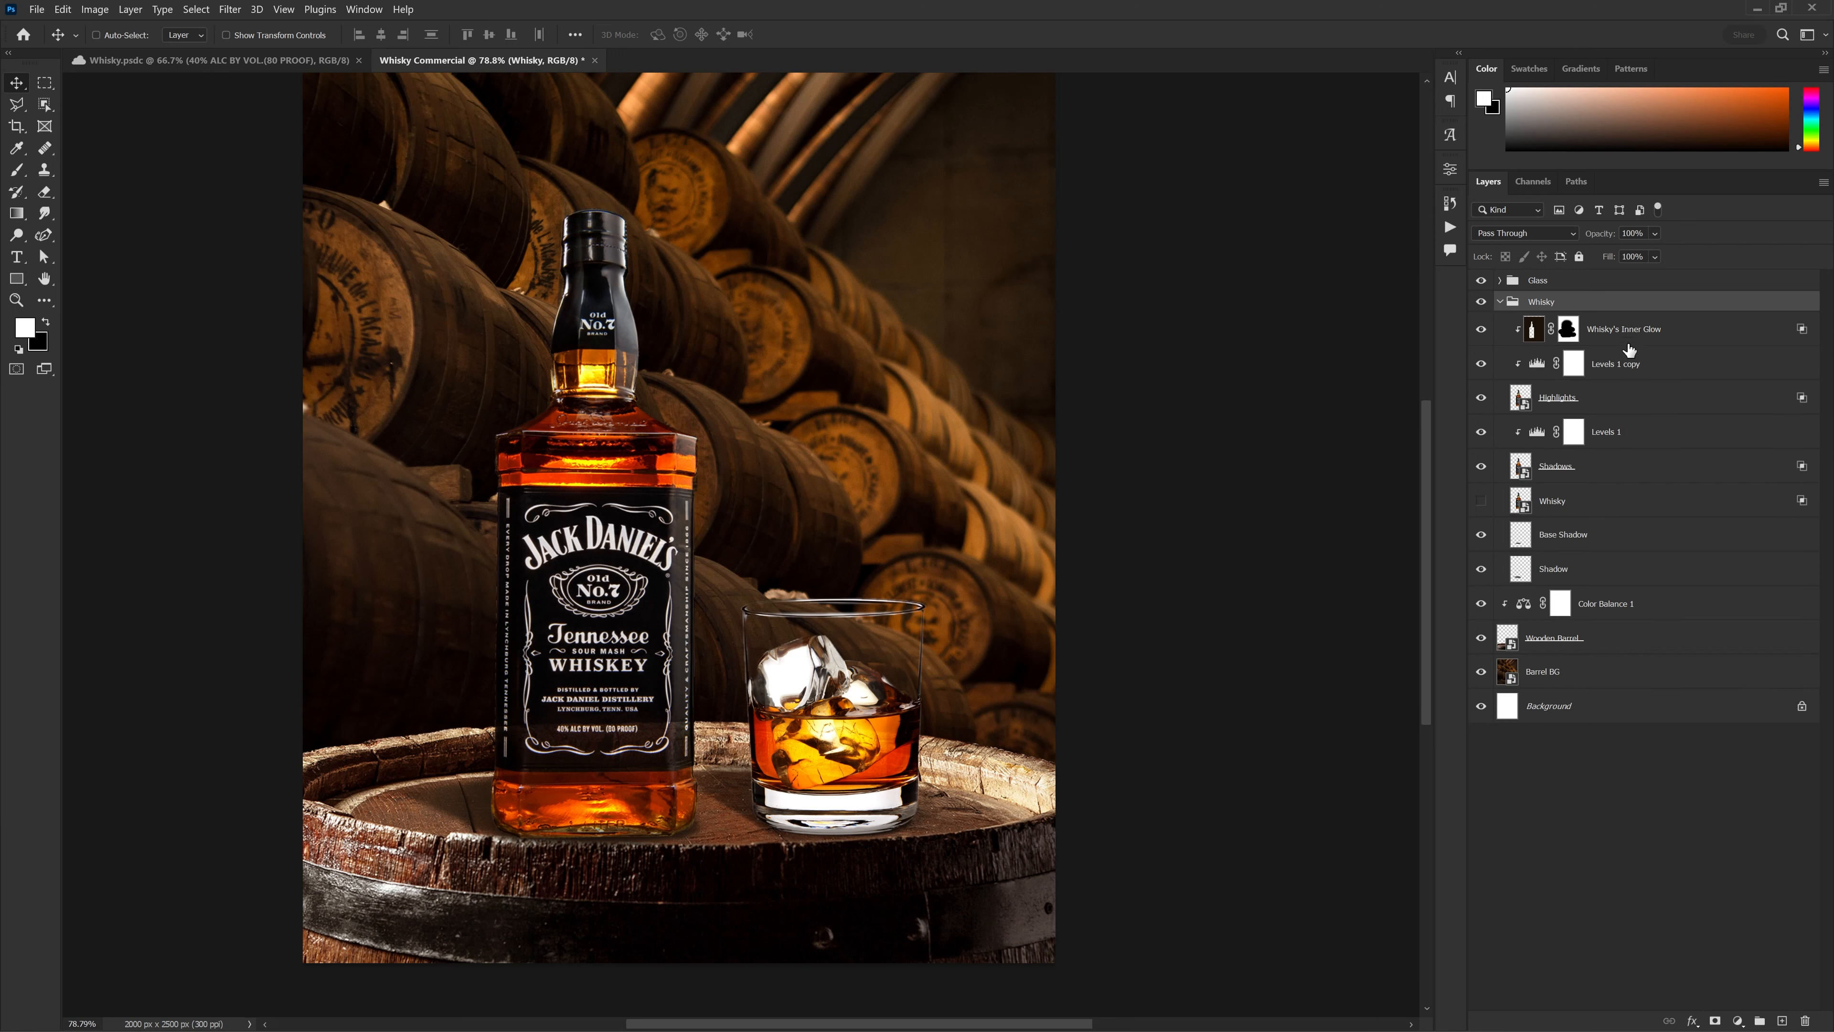
{"action": "left_click", "coordinate": [1630, 340]}
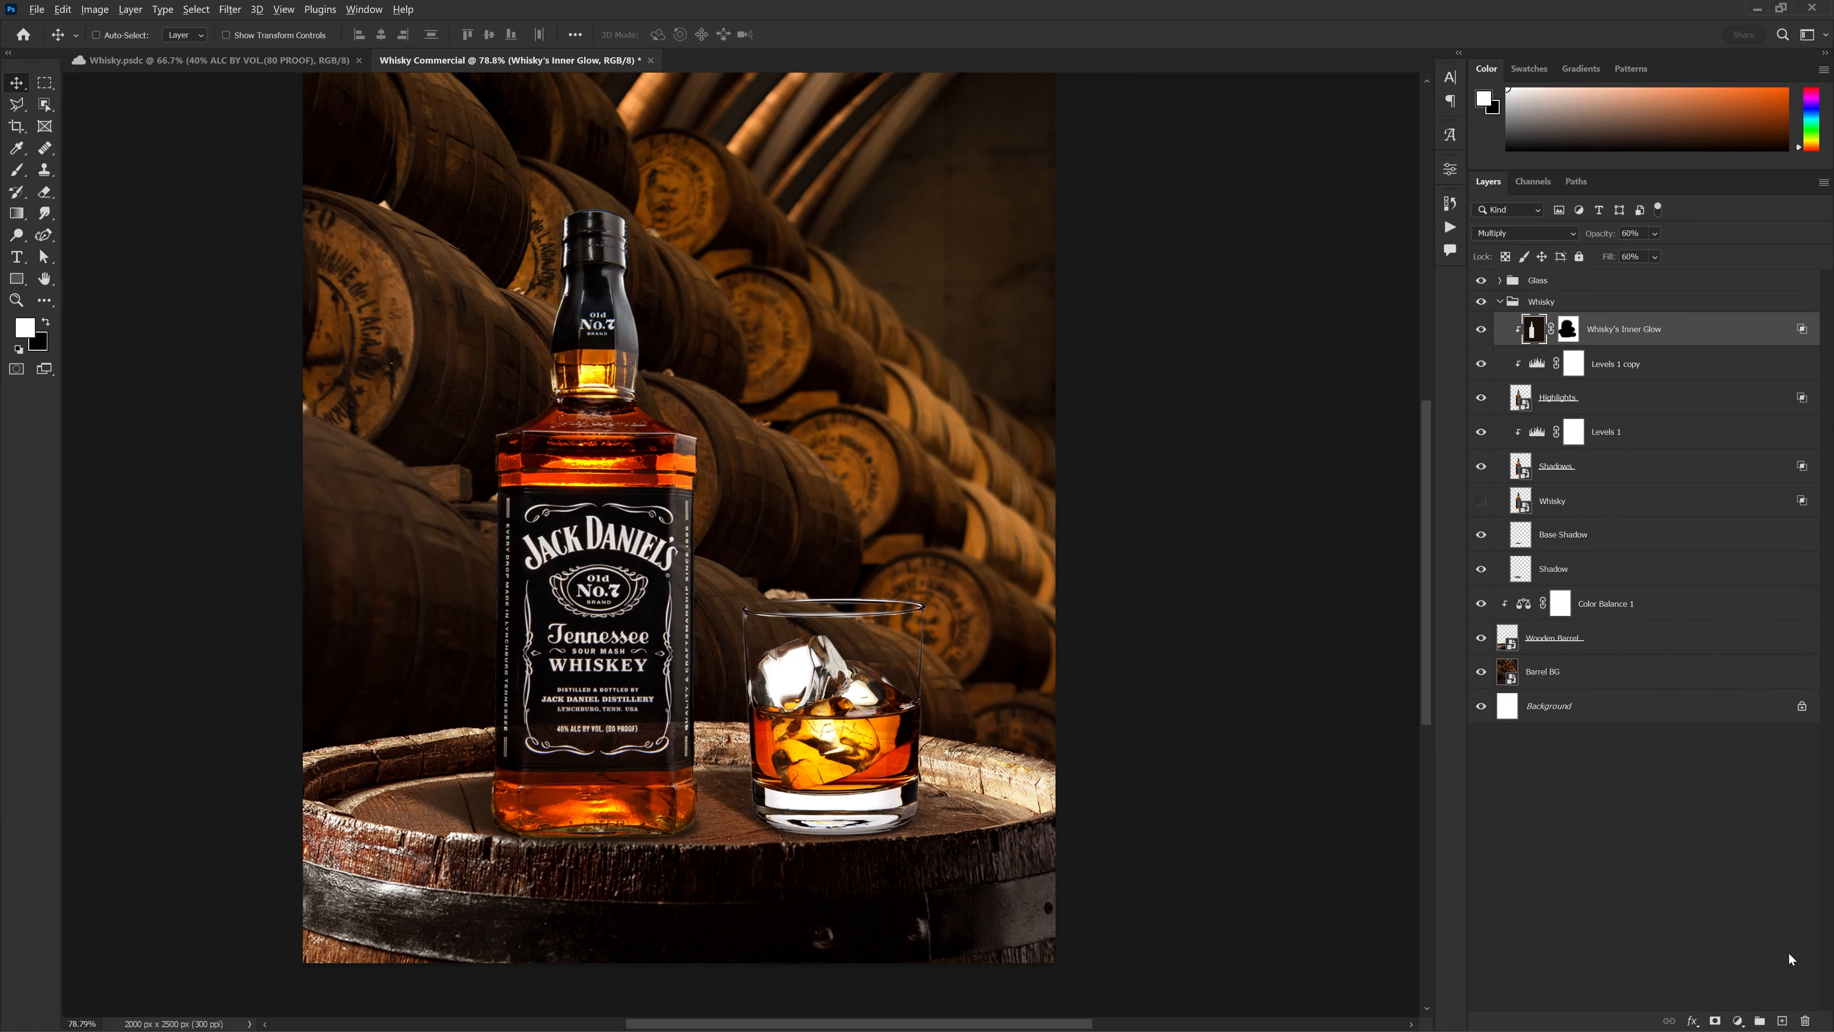
{"action": "left_click", "coordinate": [1784, 1020], "text": "alt"}
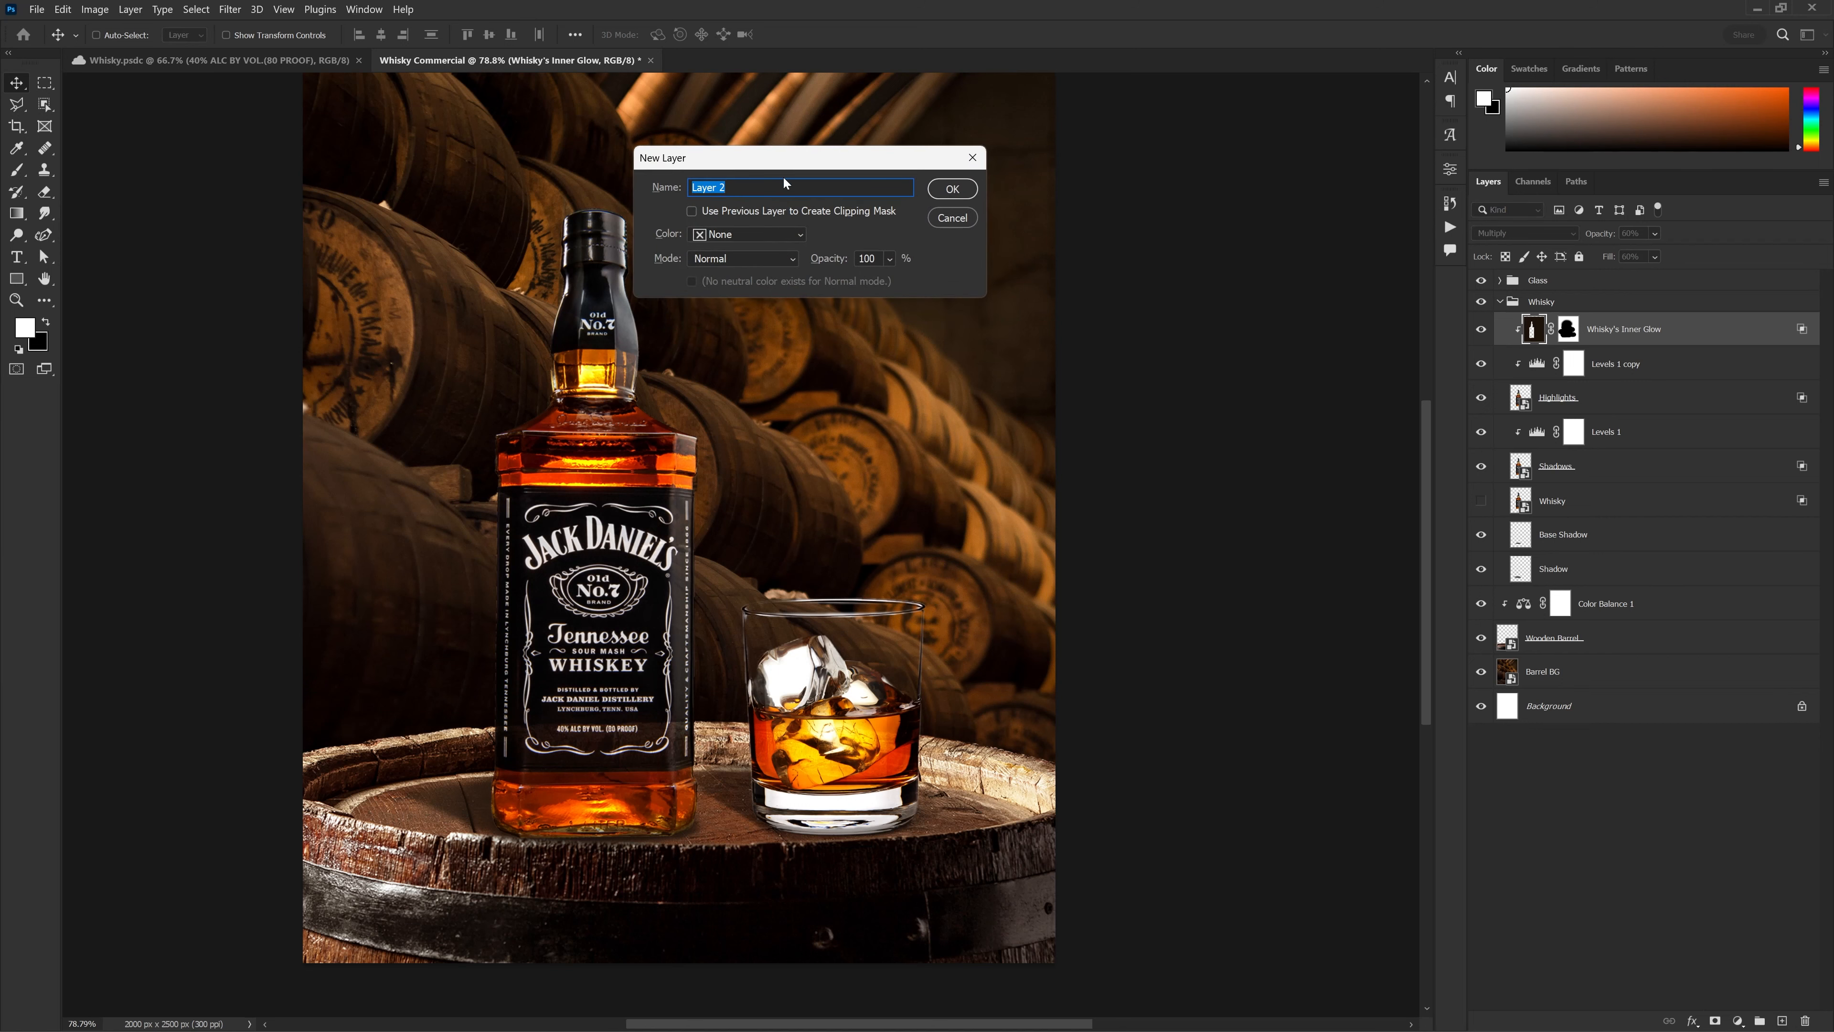
{"action": "left_click", "coordinate": [710, 260]}
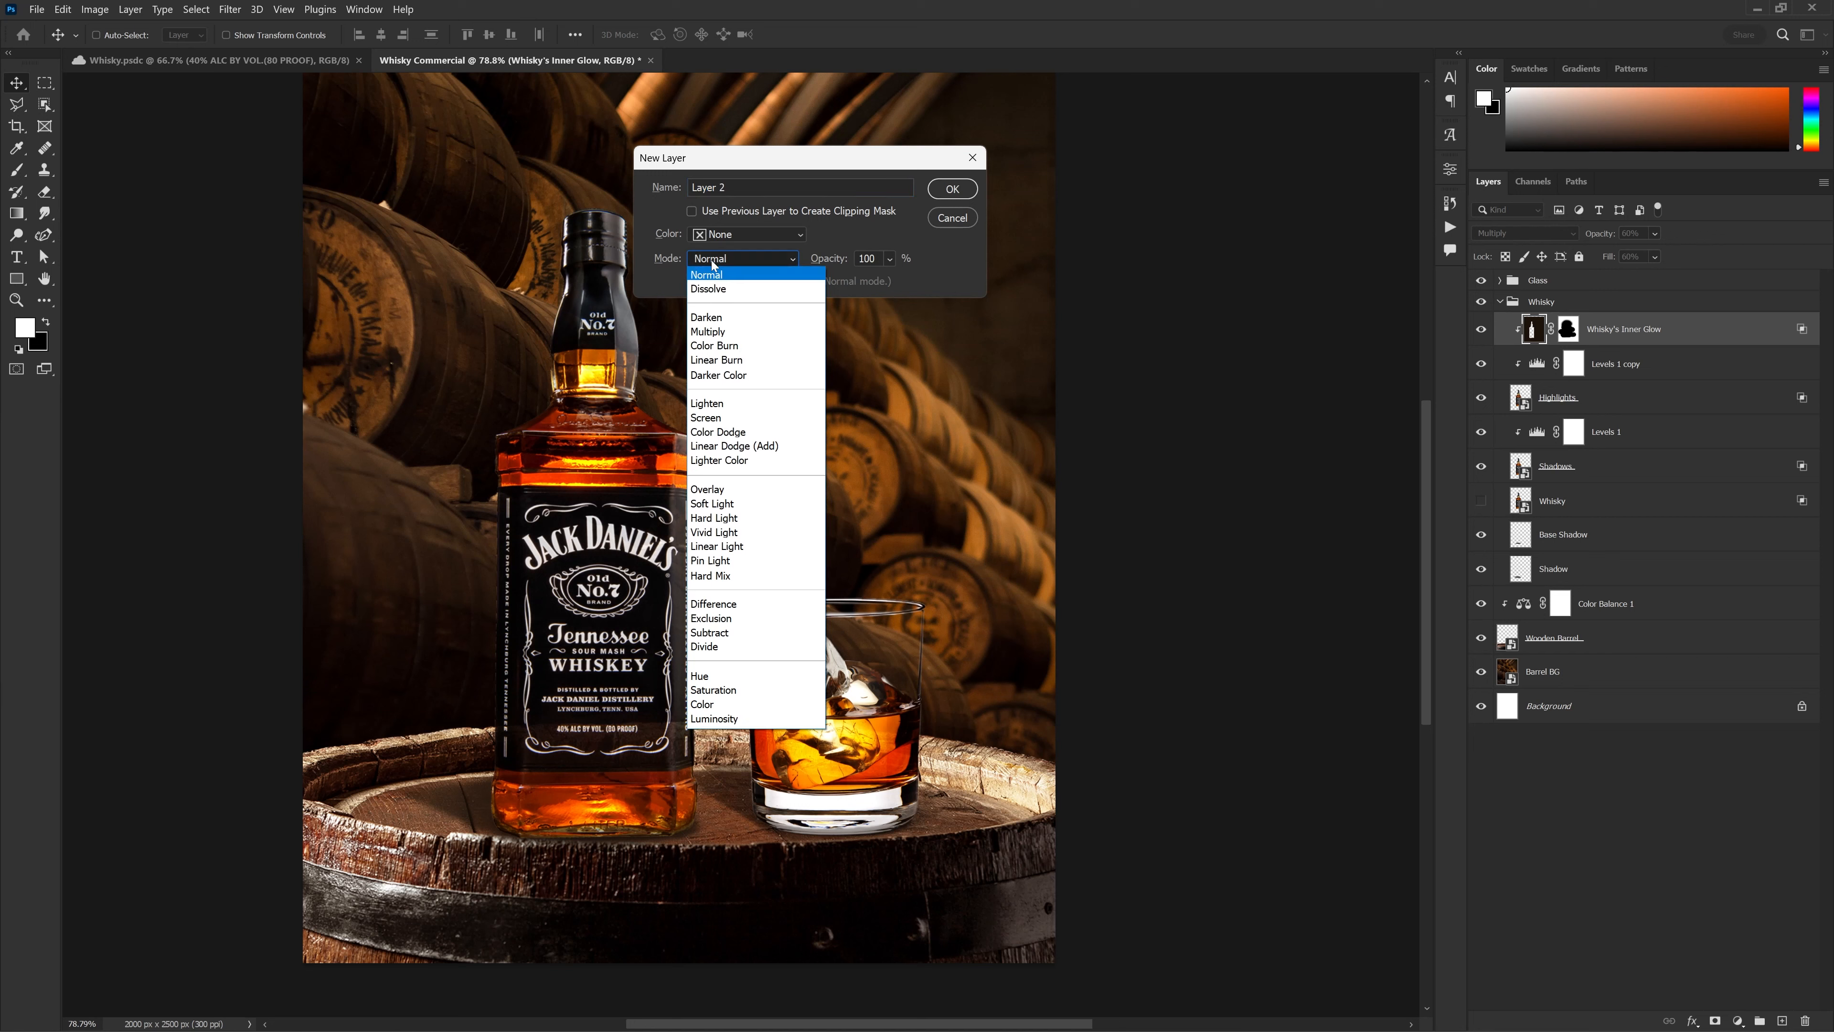
{"action": "left_click", "coordinate": [723, 482]}
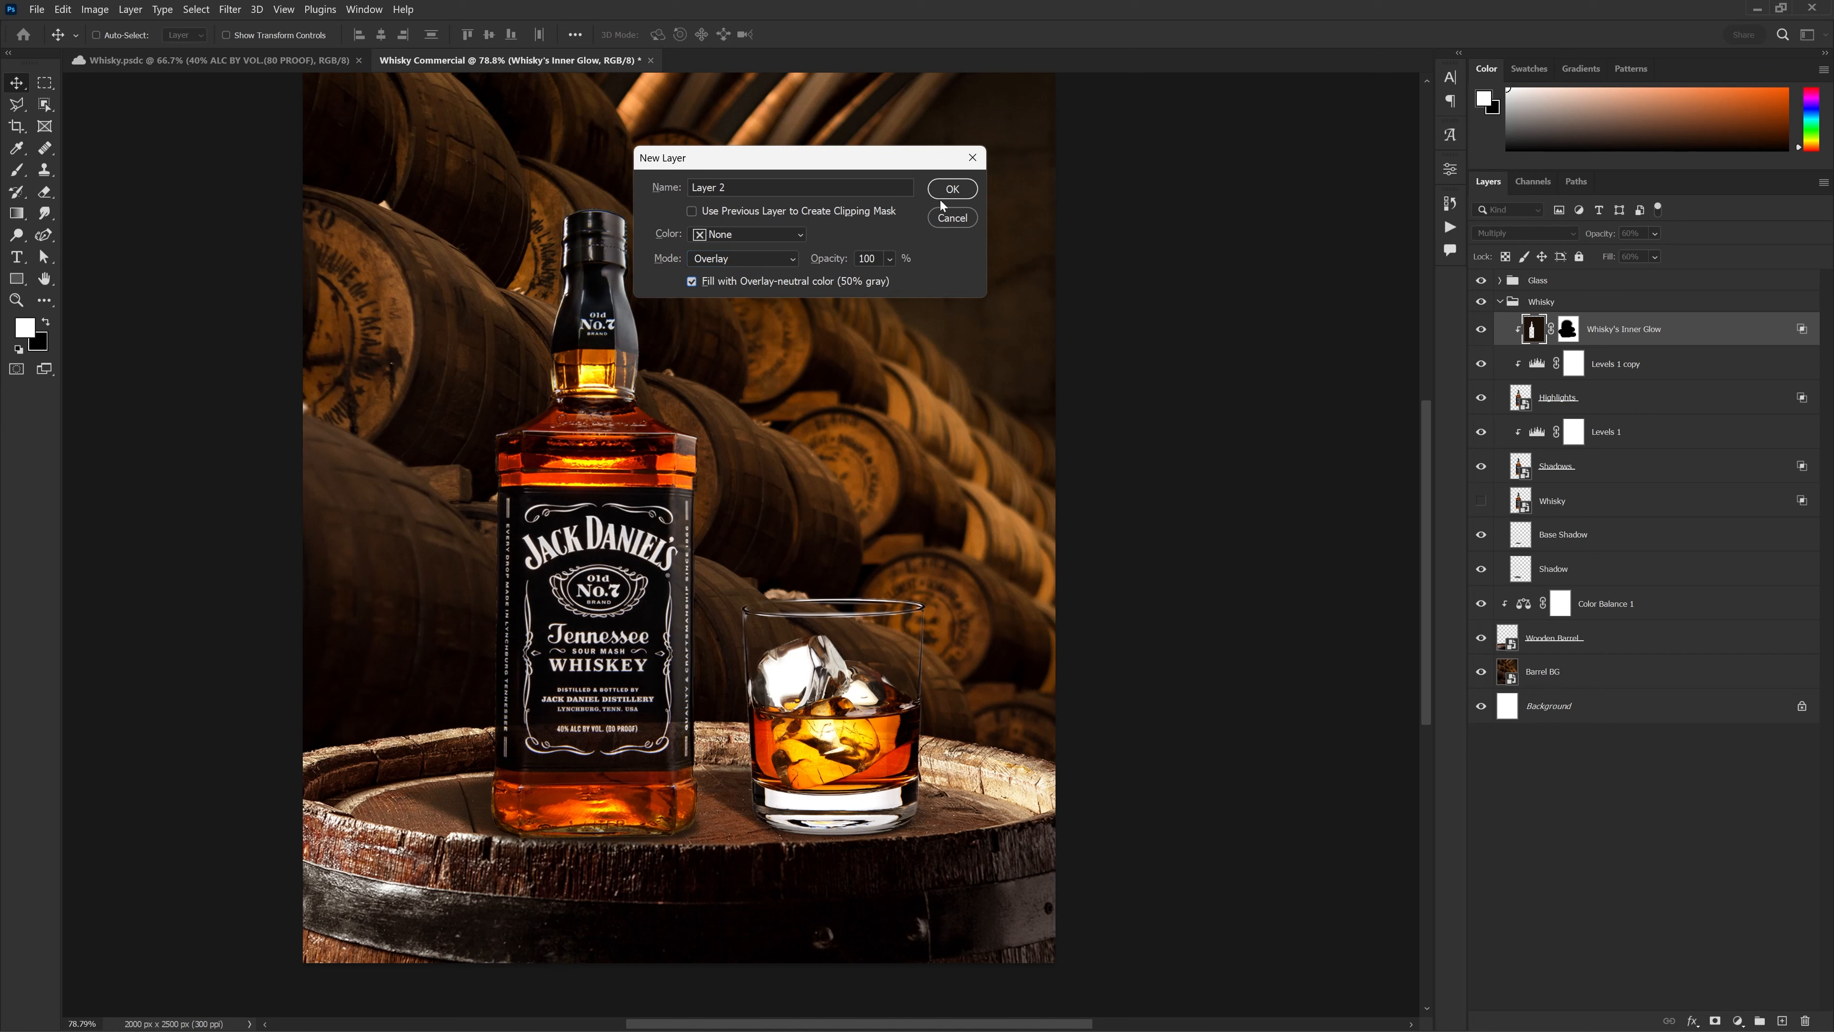
{"action": "left_click", "coordinate": [952, 188]}
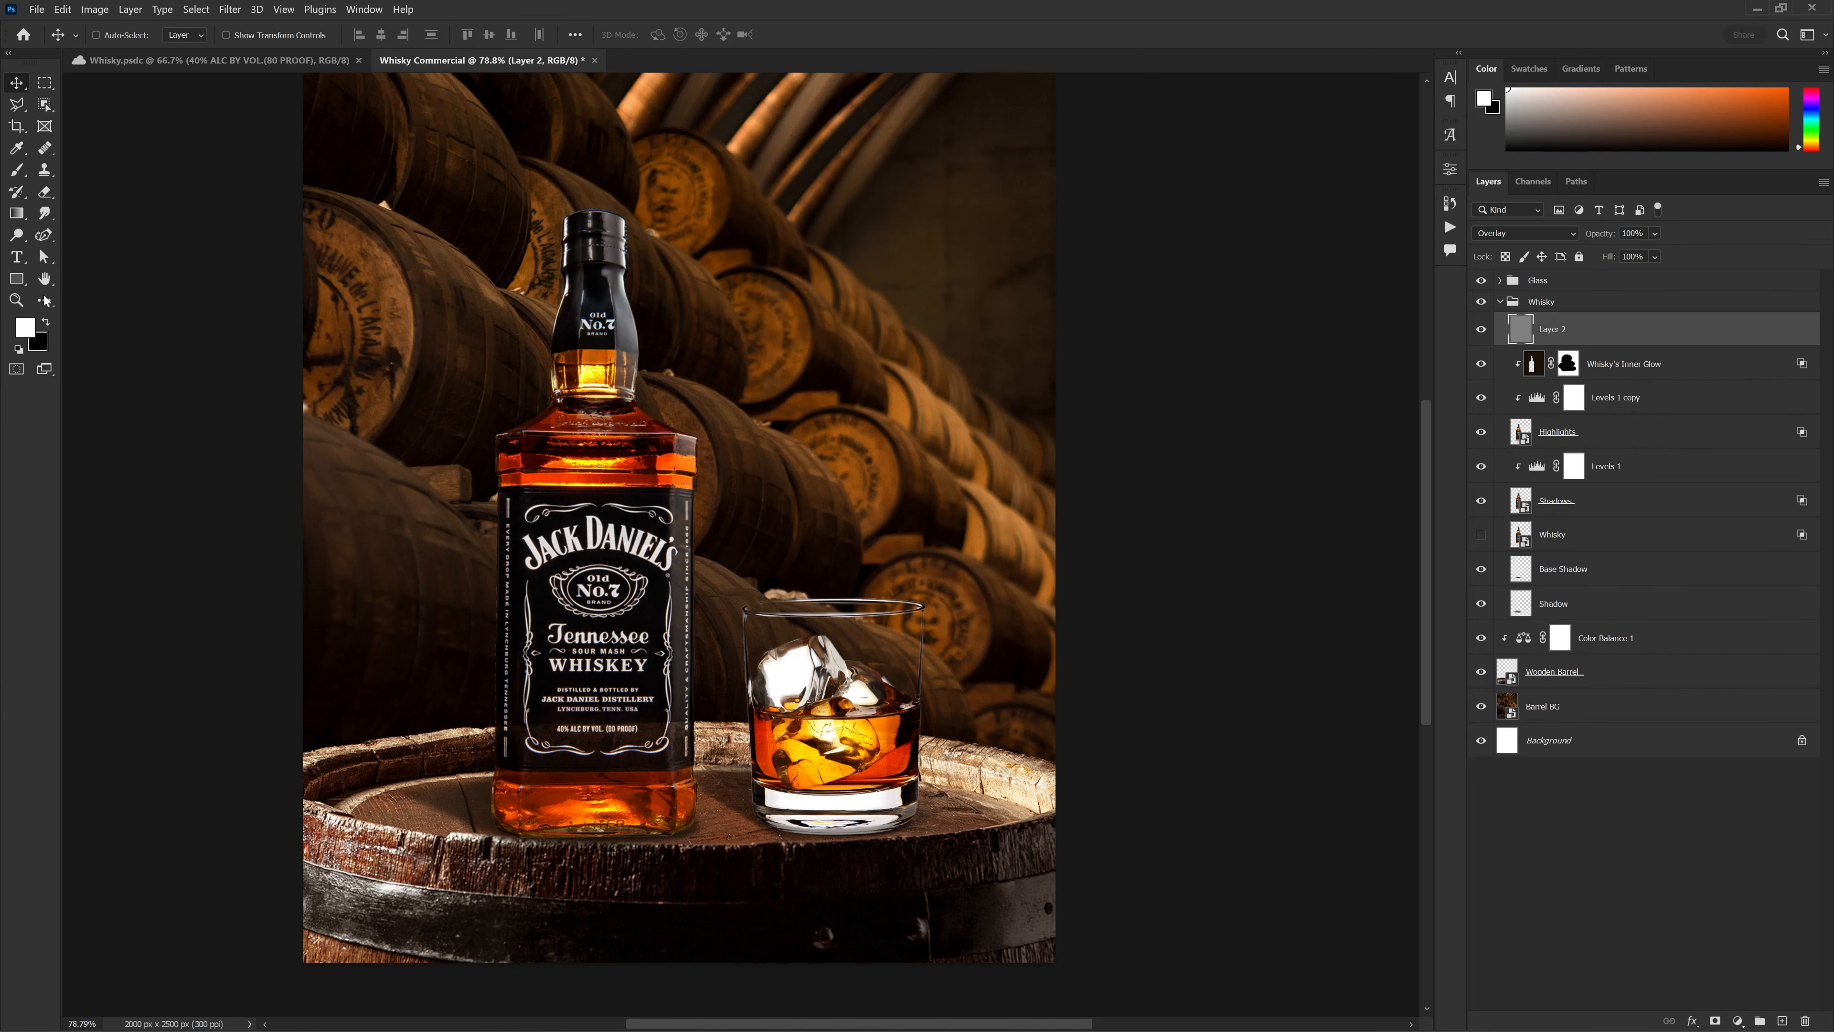
Set the foreground color to dark gray #282828 and fill the new Overlay layer with it
{"action": "left_click", "coordinate": [17, 330]}
{"action": "left_click_drag", "start_coordinate": [261, 302], "coordinate": [216, 330]}
{"action": "left_click", "coordinate": [600, 142]}
{"action": "key", "text": "v"}
{"action": "key", "text": "alt+BackSpace"}
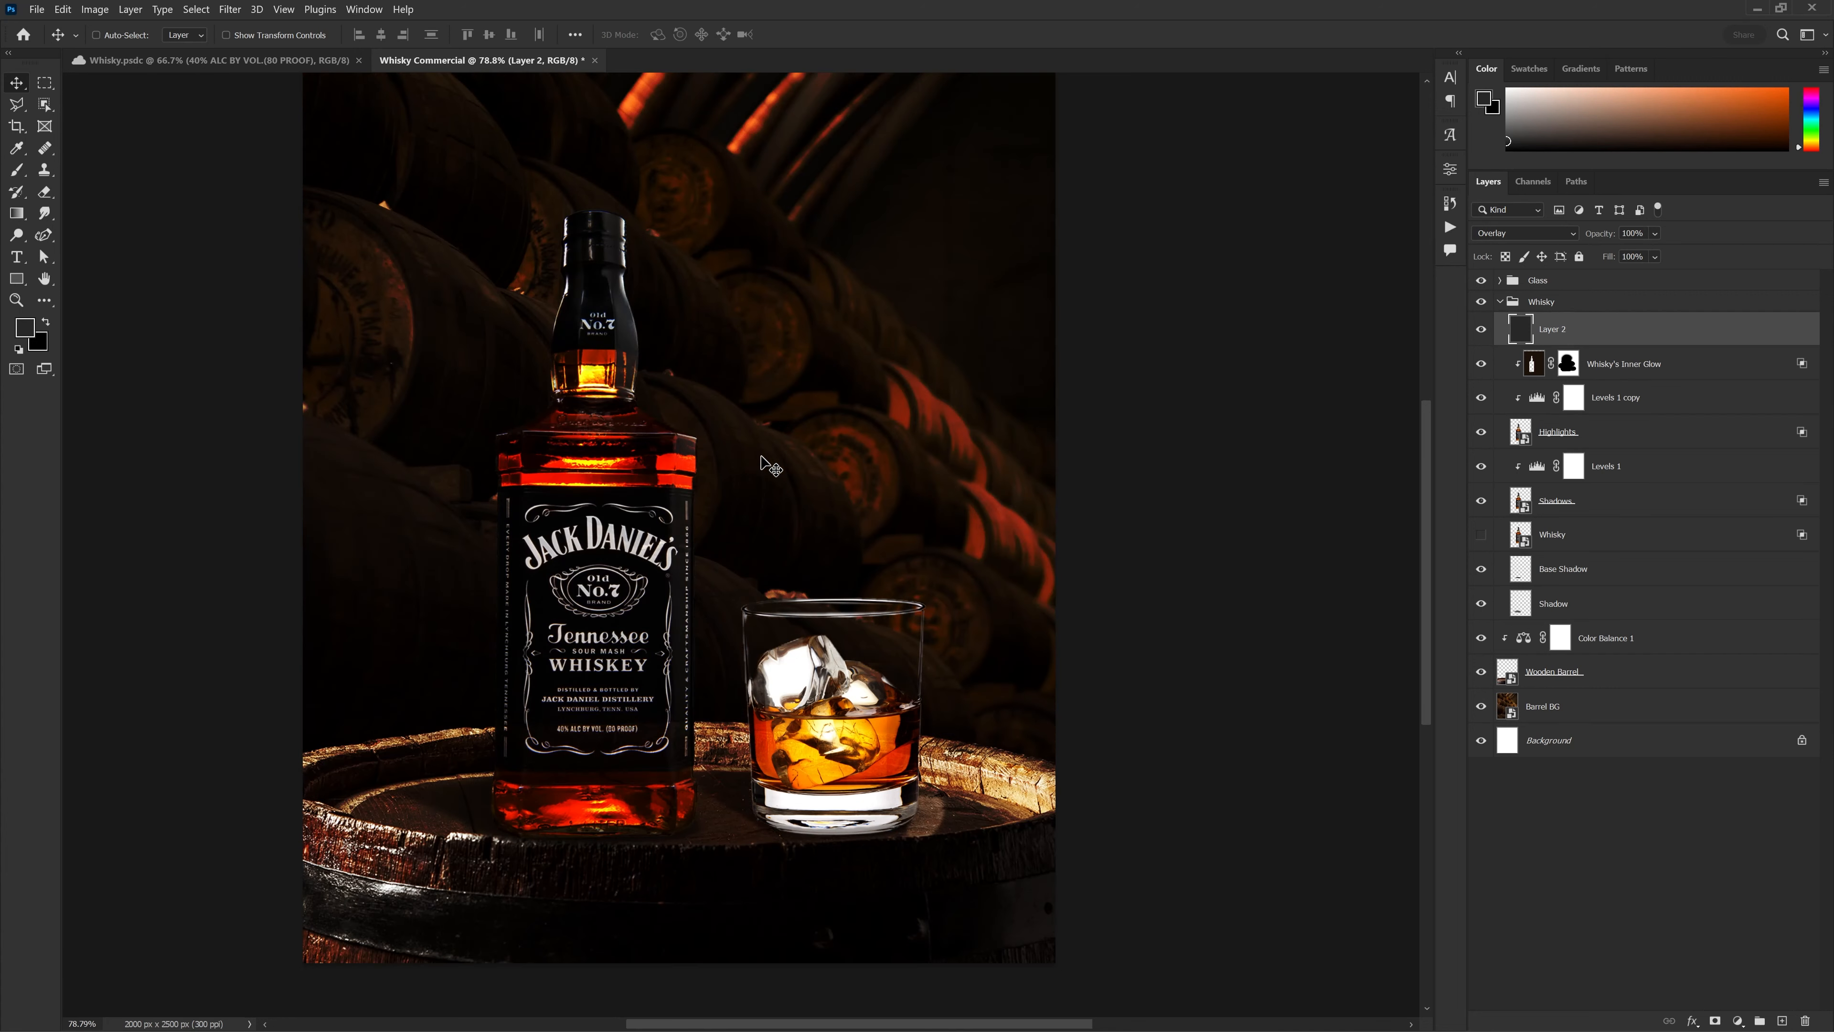
Clip the dark gray Overlay layer to the bottle layers below with a clipping mask
{"action": "scroll", "coordinate": [769, 462], "scroll_direction": "down", "scroll_amount": 3}
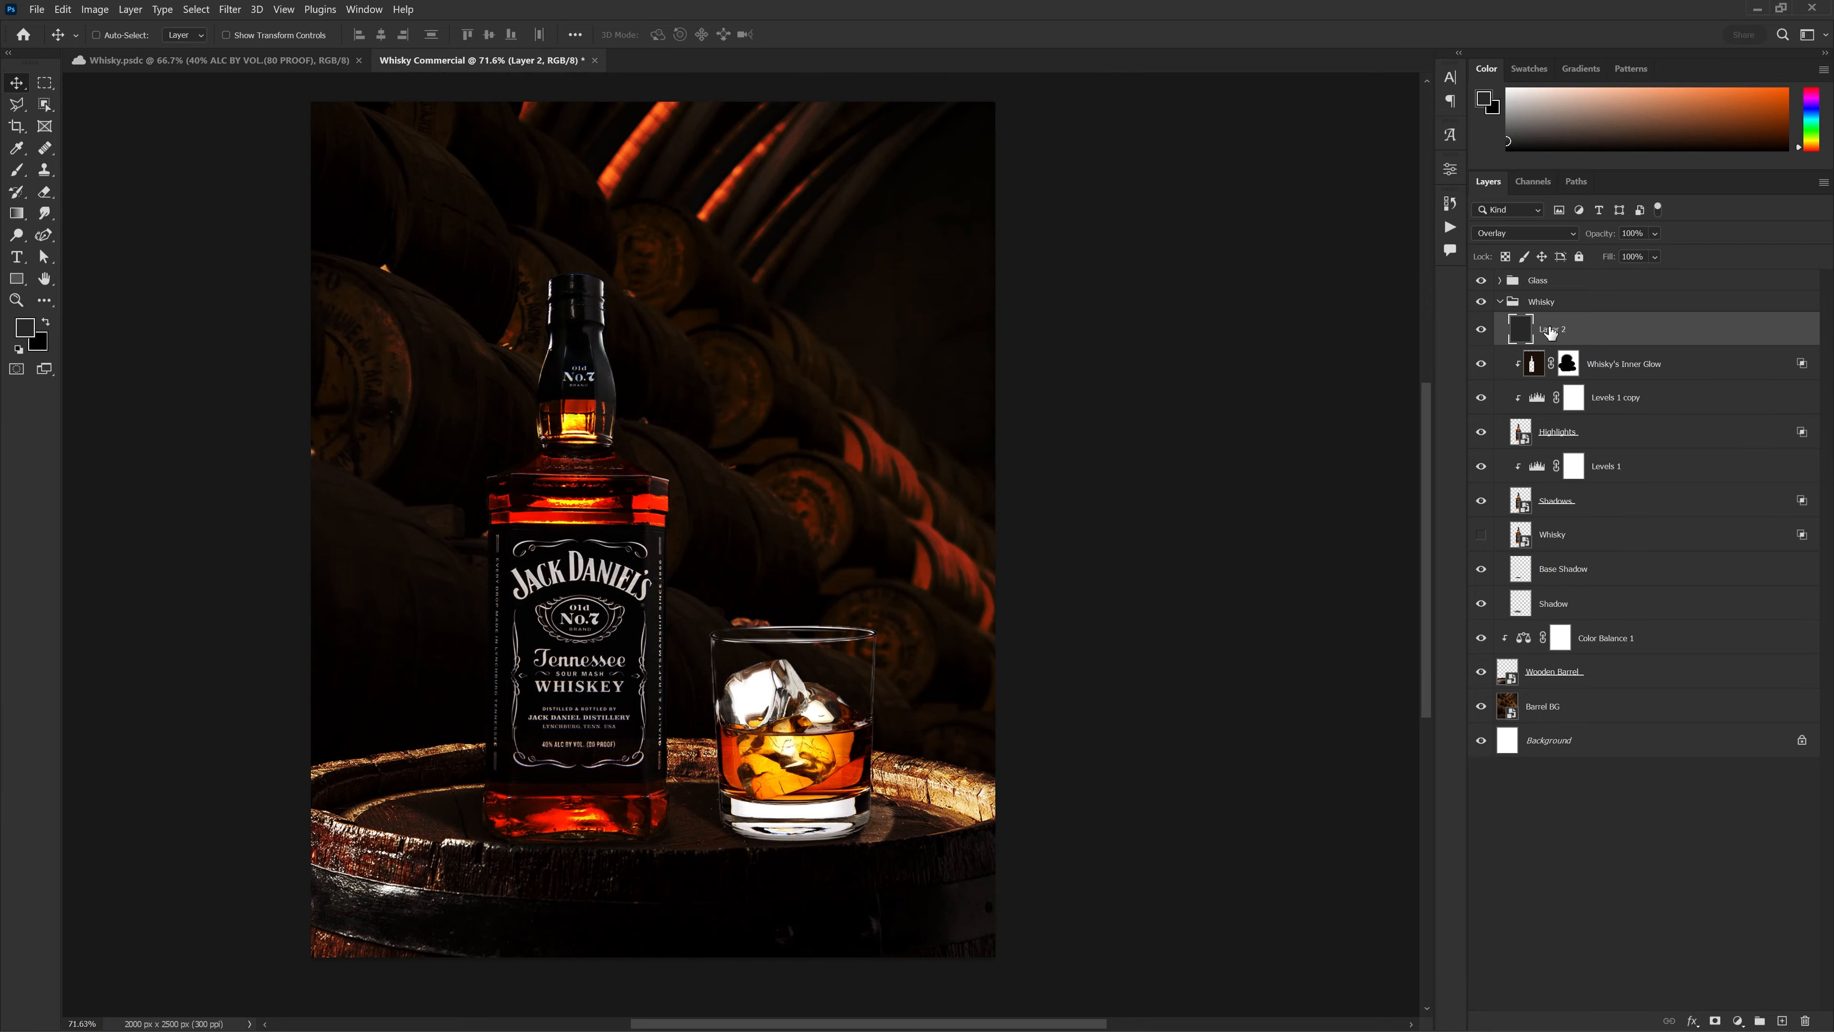
{"action": "right_click", "coordinate": [1550, 332]}
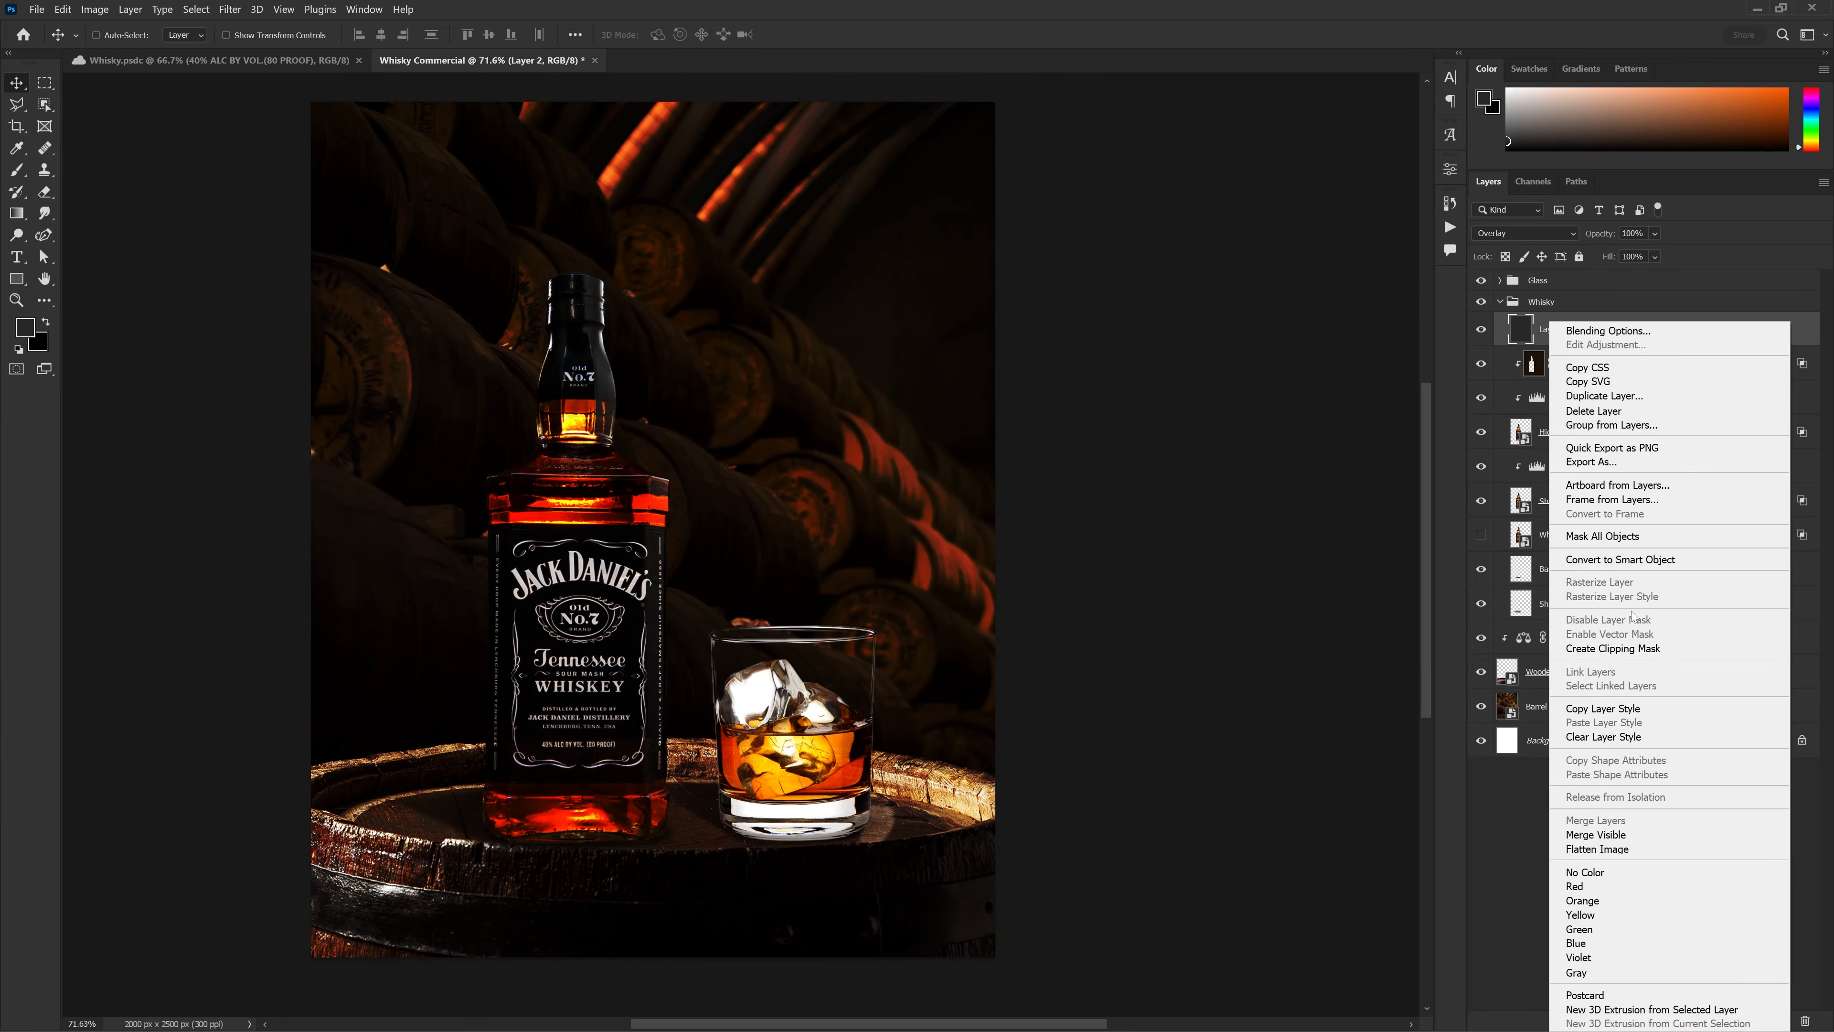
{"action": "left_click", "coordinate": [1616, 649]}
{"action": "scroll", "coordinate": [610, 429], "scroll_direction": "up", "scroll_amount": 3}
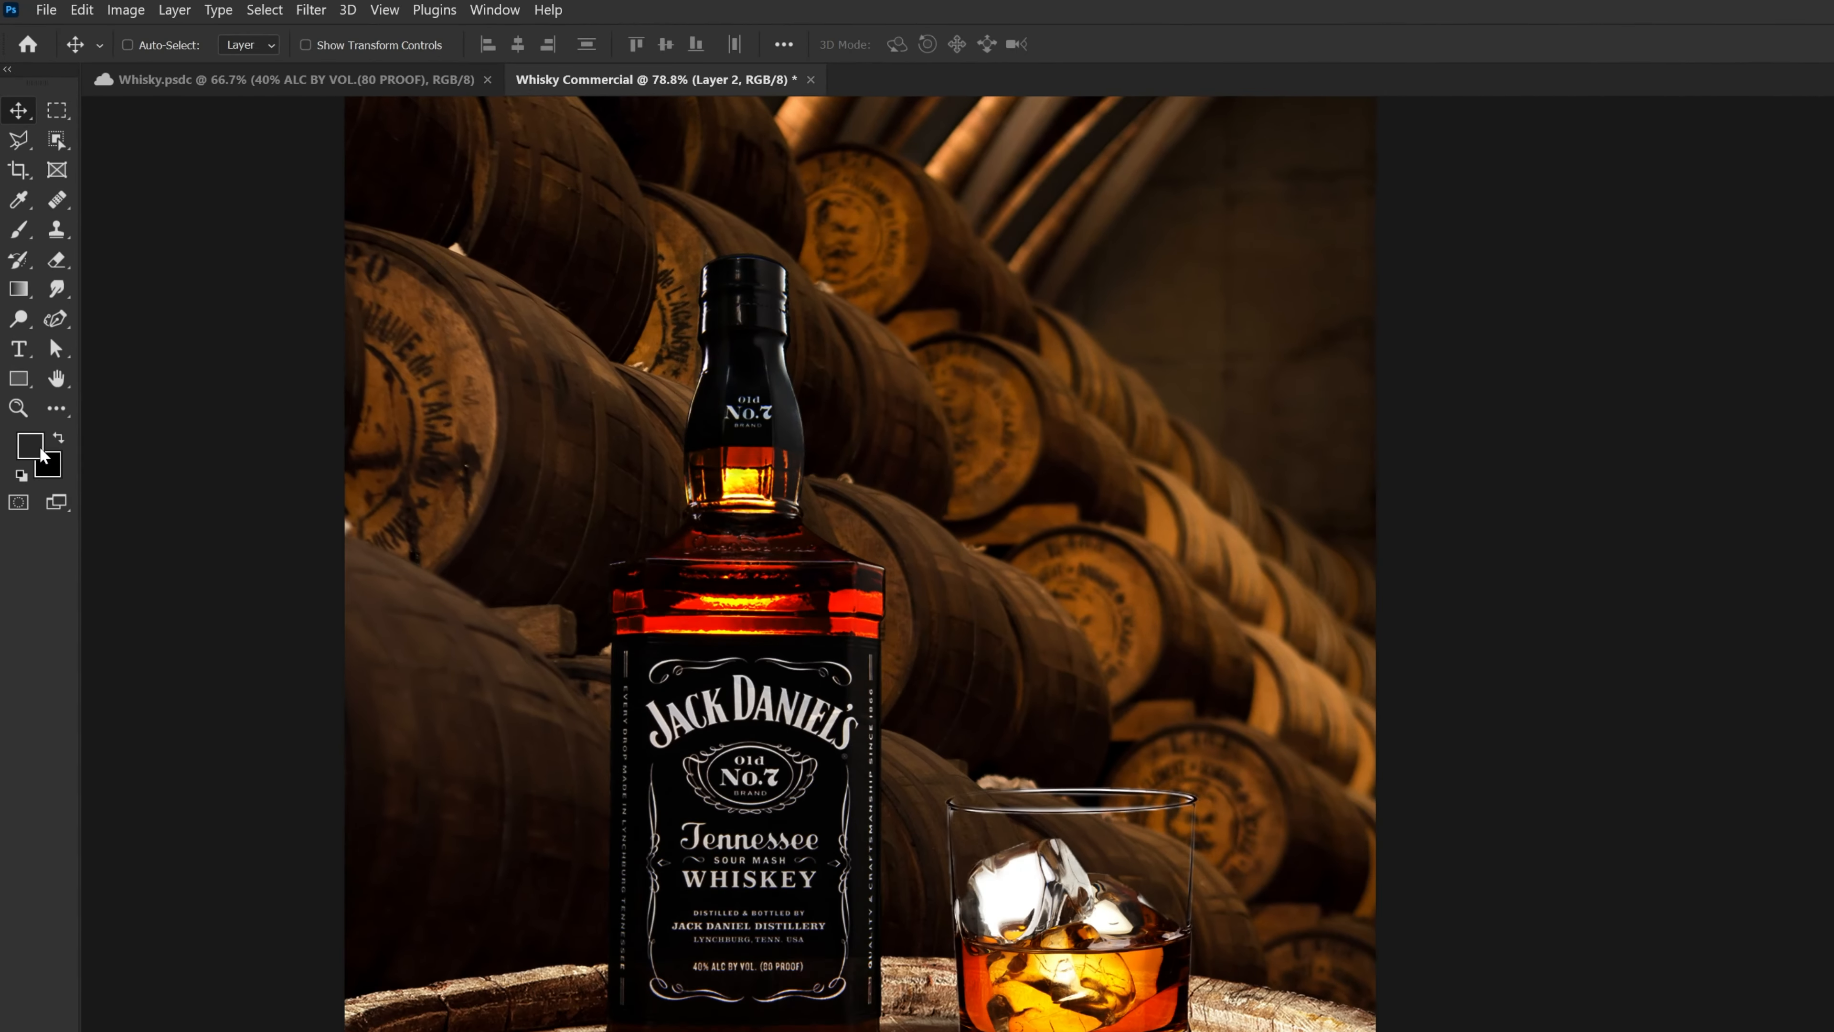
Set the foreground color to white (#ffffff) and draw reflected gradients horizontally across the bottle on the clipped Overlay layer
{"action": "left_click", "coordinate": [32, 323]}
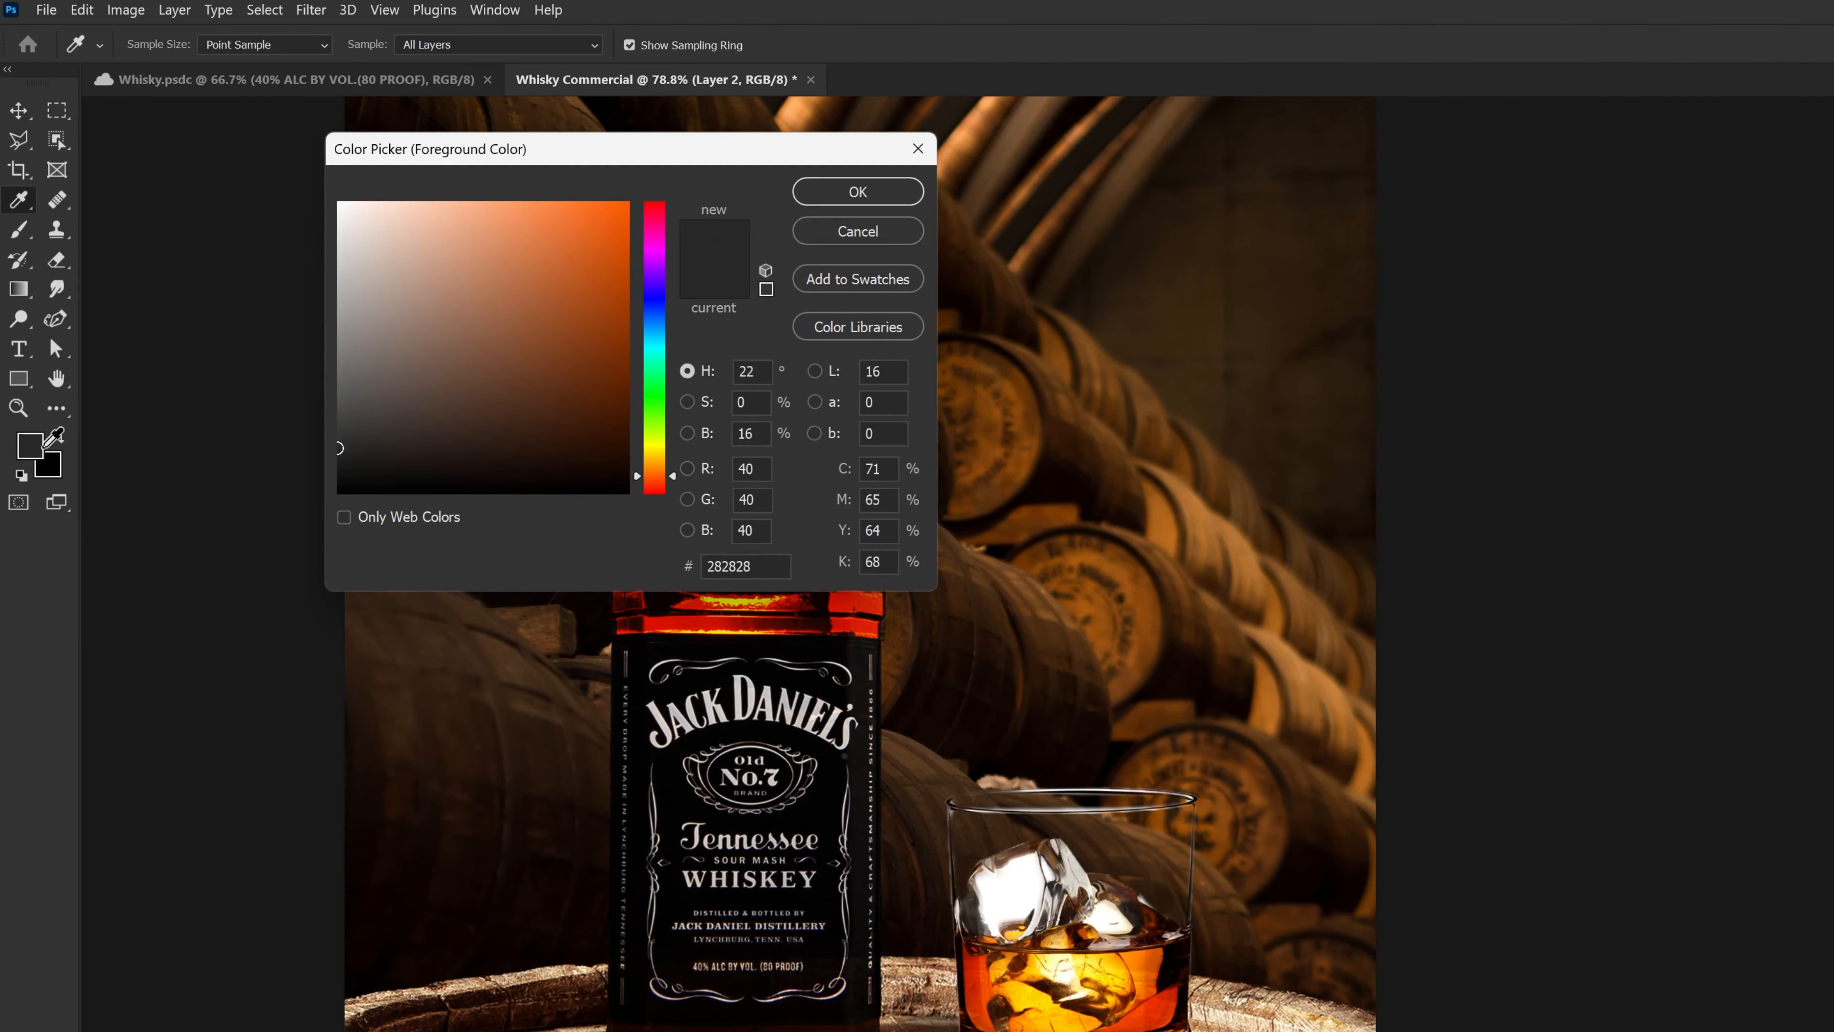
{"action": "type", "text": "ffffff"}
{"action": "left_click", "coordinate": [858, 192]}
{"action": "key", "text": "v"}
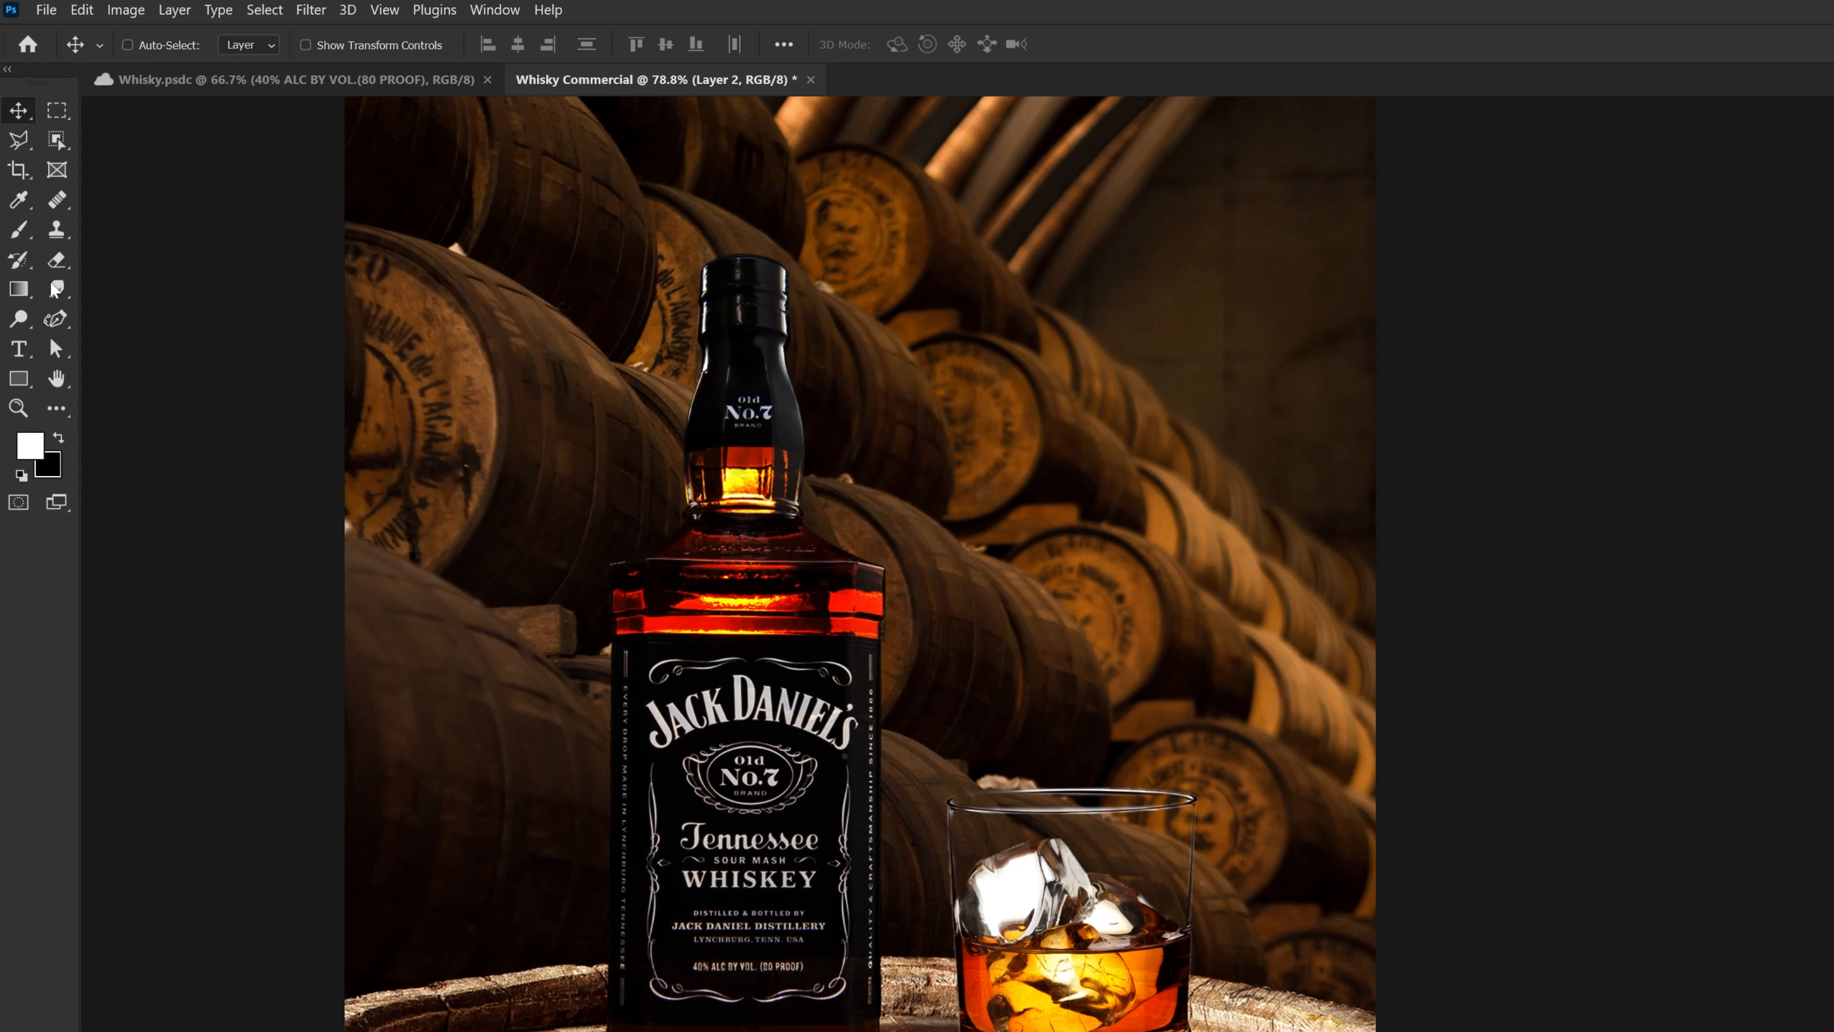
{"action": "left_click", "coordinate": [7, 287]}
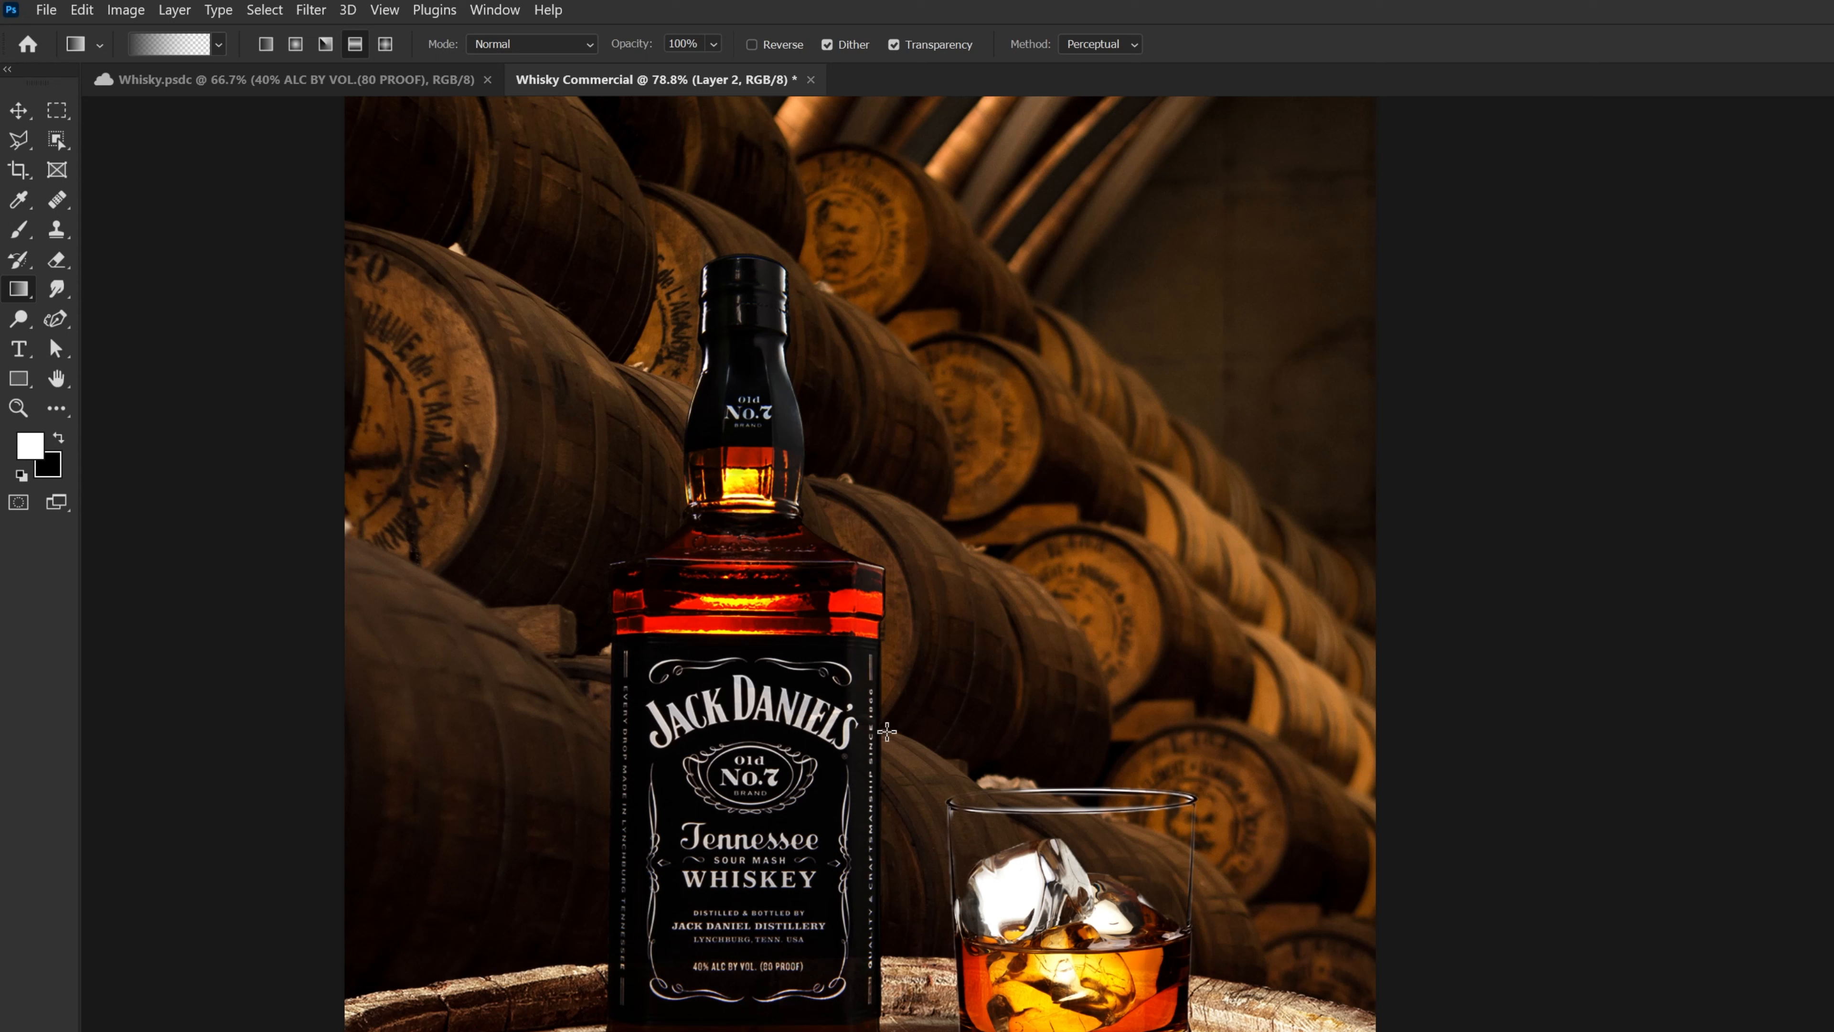
{"action": "left_click_drag", "start_coordinate": [887, 732], "coordinate": [679, 732]}
{"action": "left_click_drag", "start_coordinate": [944, 744], "coordinate": [501, 778]}
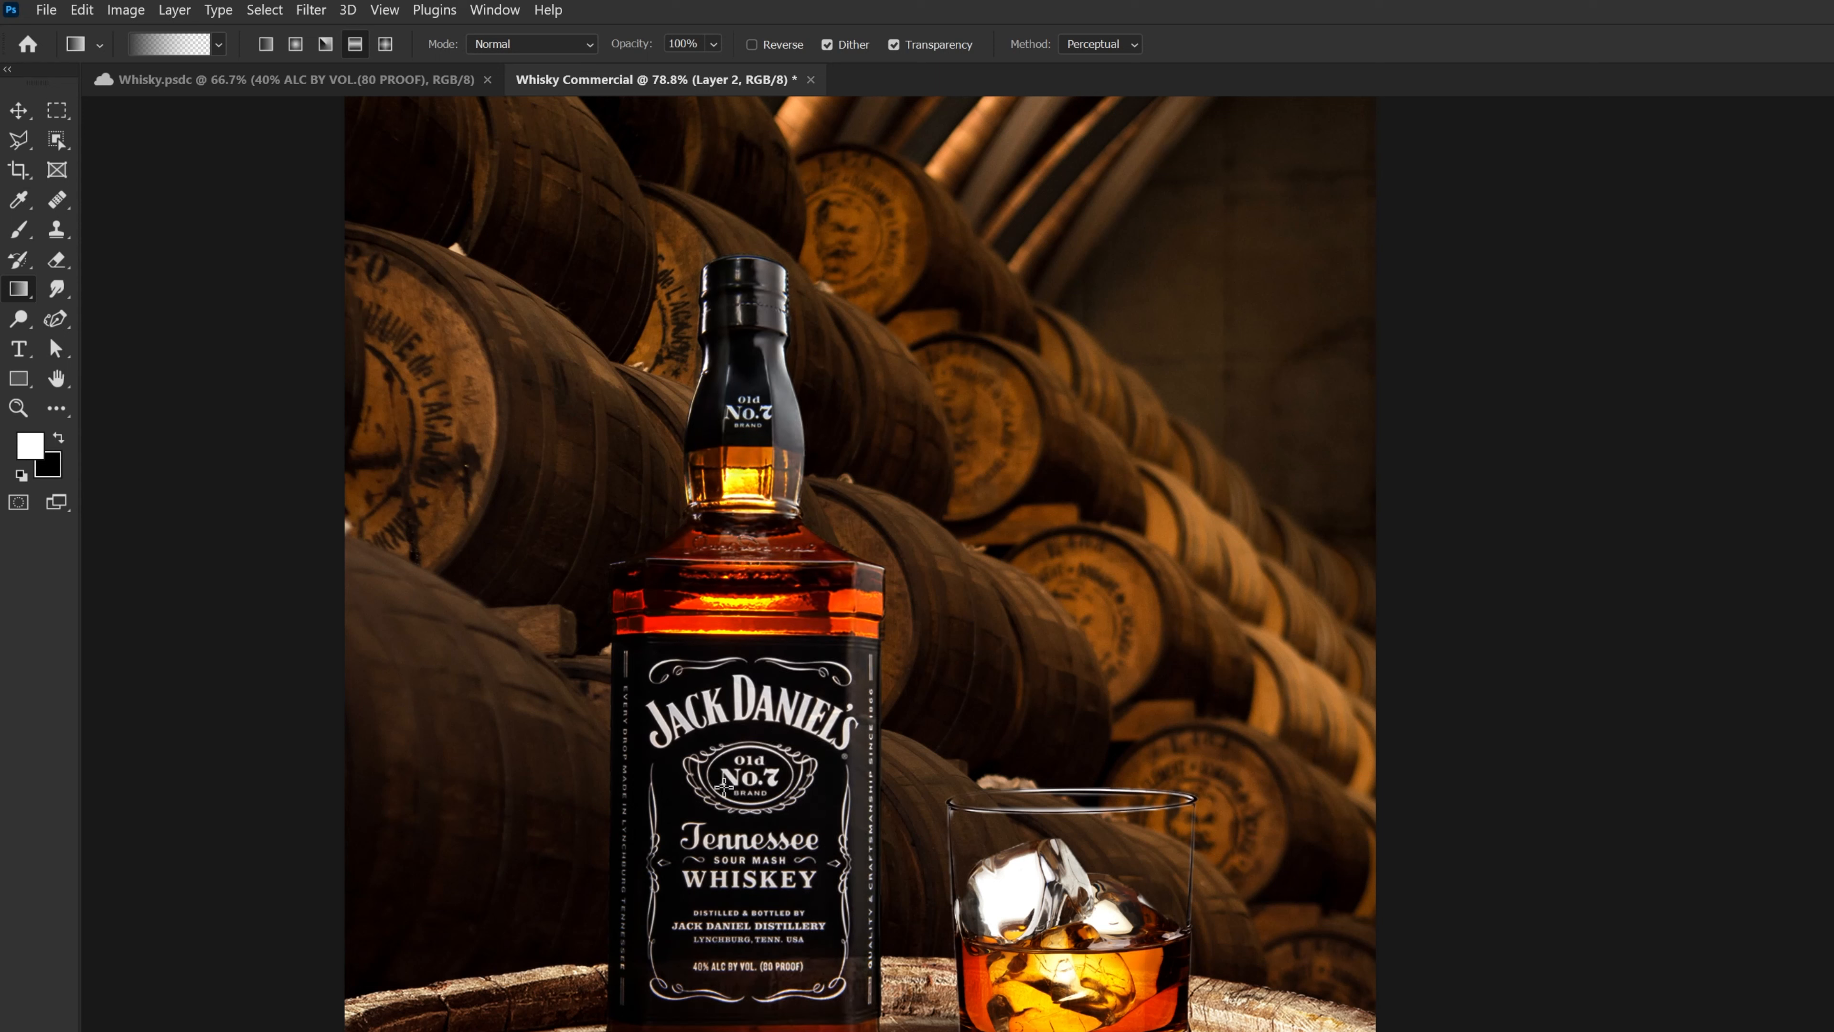
Undo the unwanted gradients and draw shorter white ones from the bottle's right edge inward and across its neck
{"action": "key", "text": "ctrl+z"}
{"action": "key", "text": "ctrl+z"}
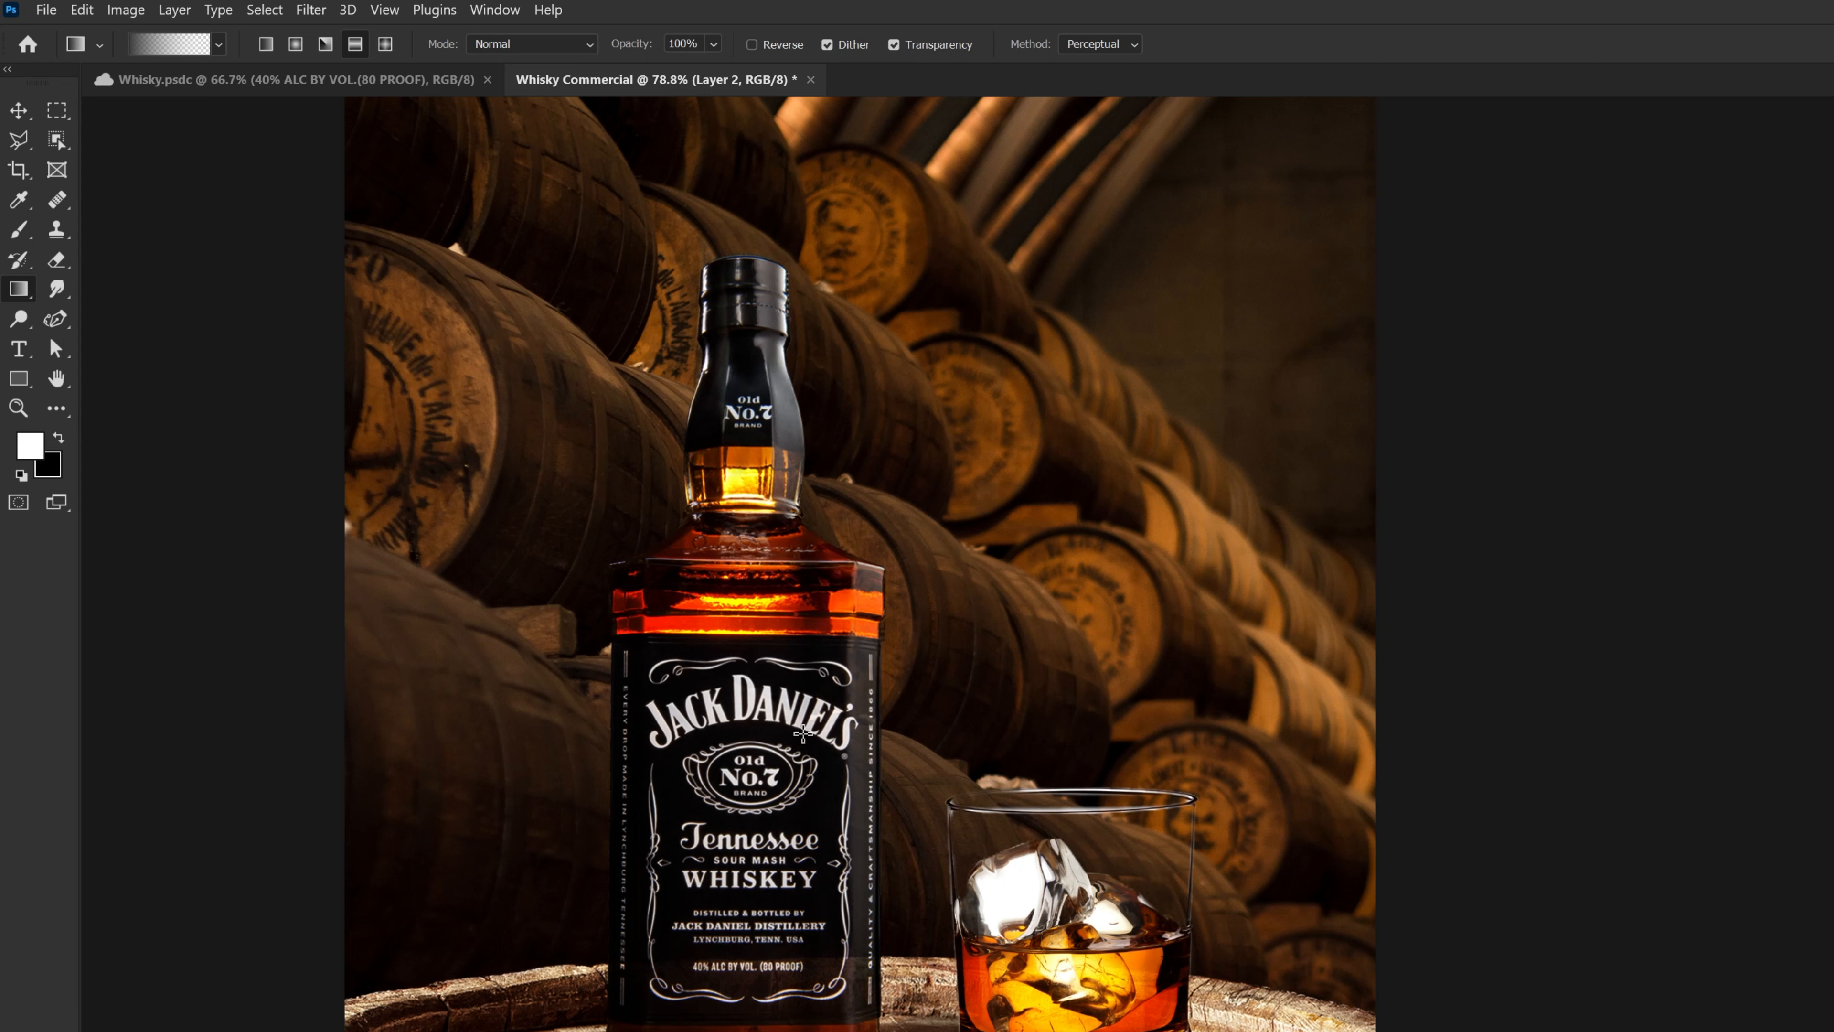
{"action": "key", "text": "ctrl+z"}
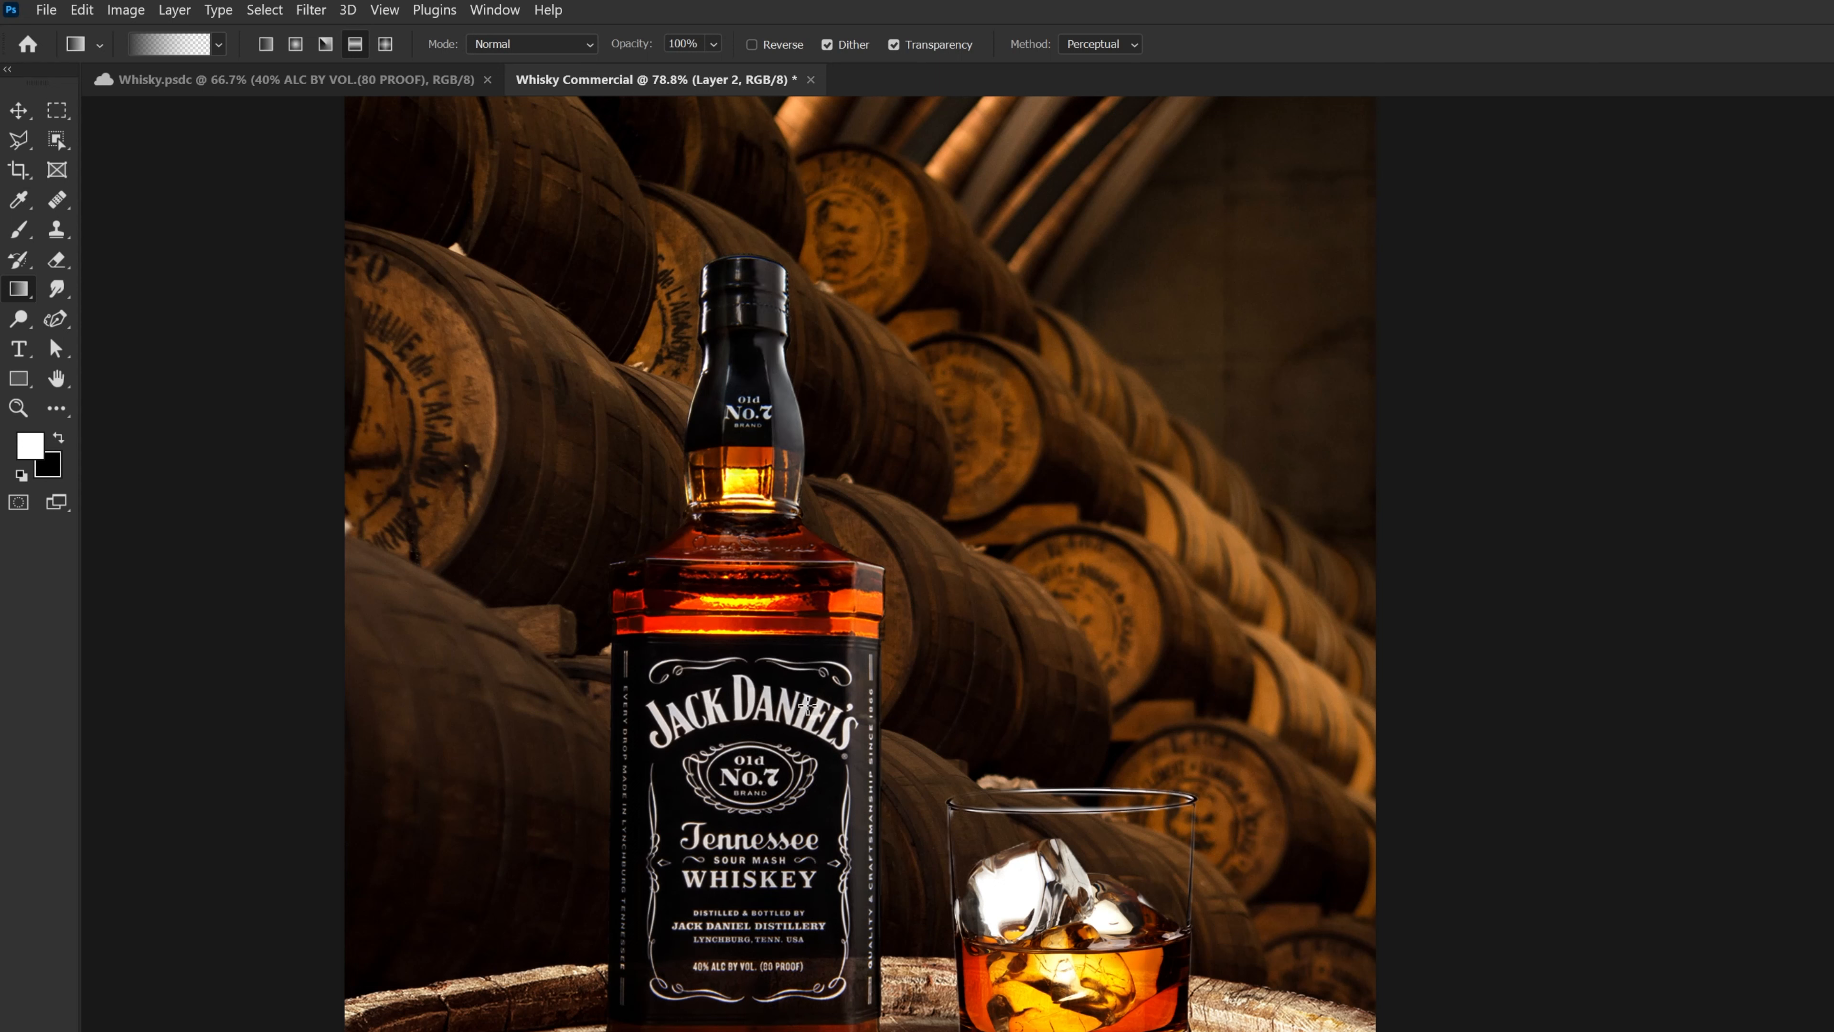
{"action": "key", "text": "ctrl+shift+z"}
{"action": "key", "text": "ctrl+z"}
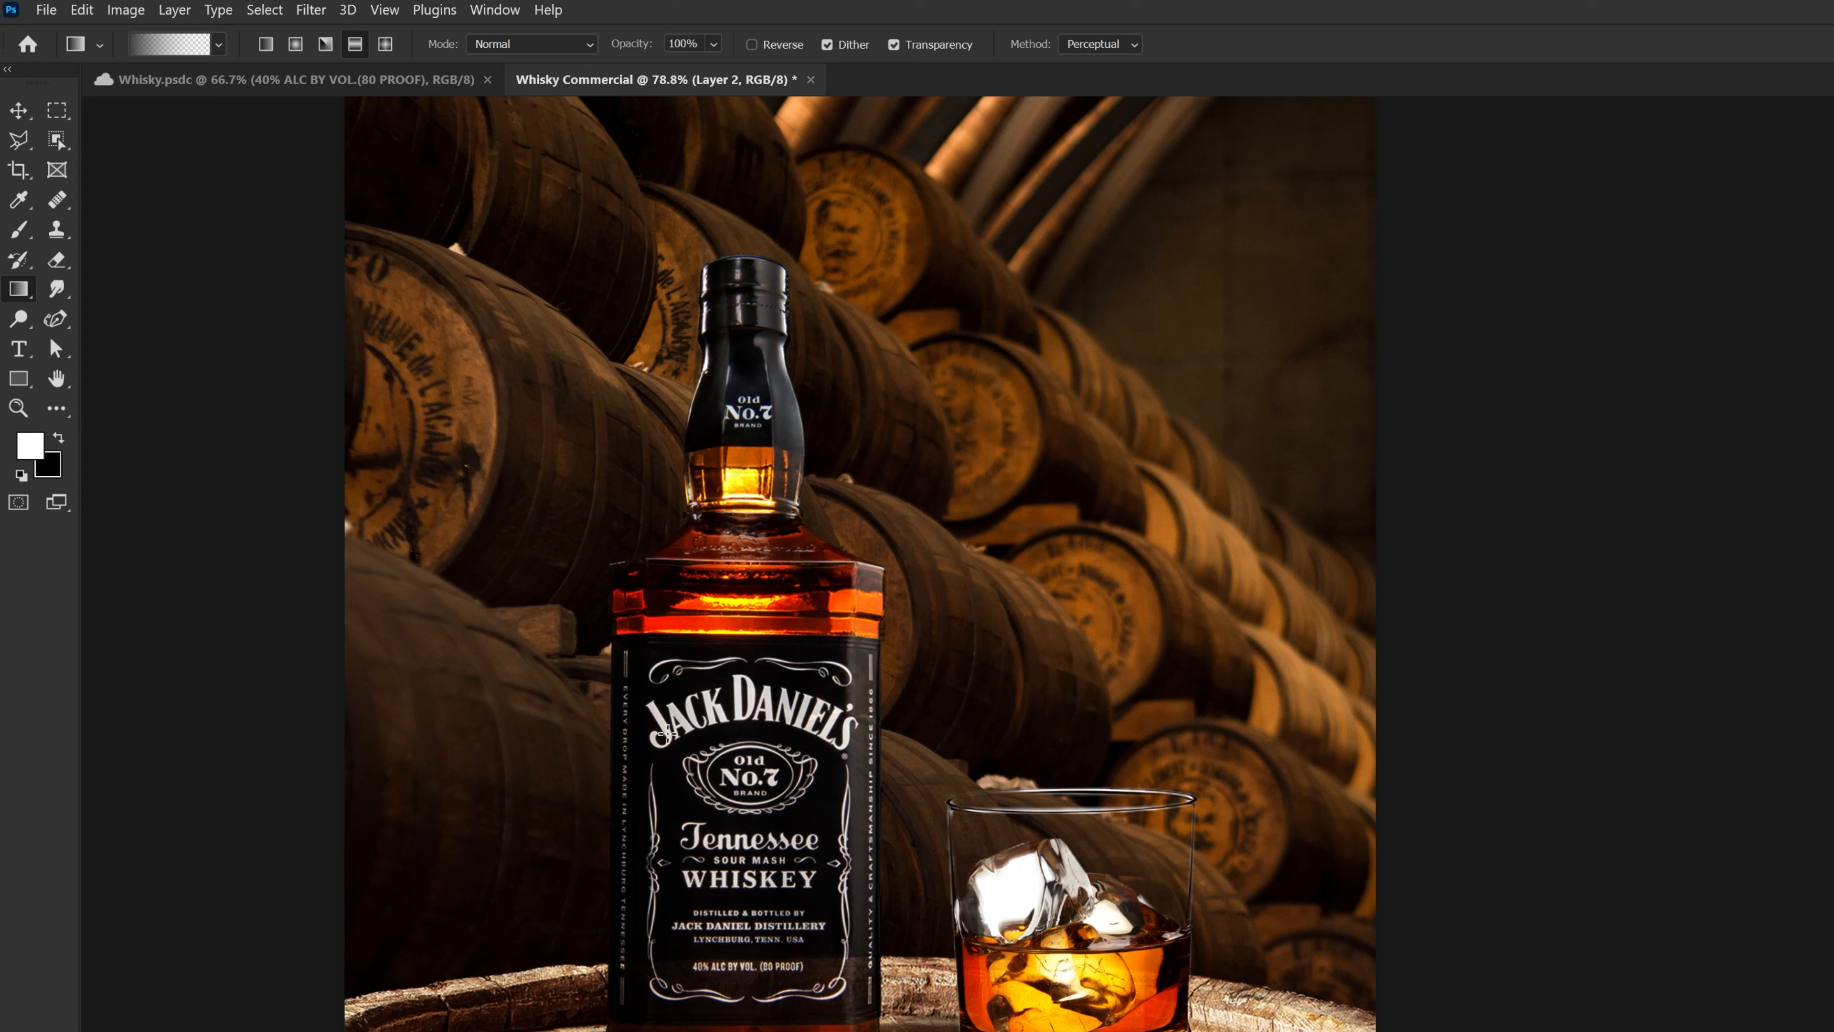
{"action": "left_click_drag", "start_coordinate": [911, 691], "coordinate": [786, 691]}
{"action": "left_click_drag", "start_coordinate": [771, 408], "coordinate": [725, 416]}
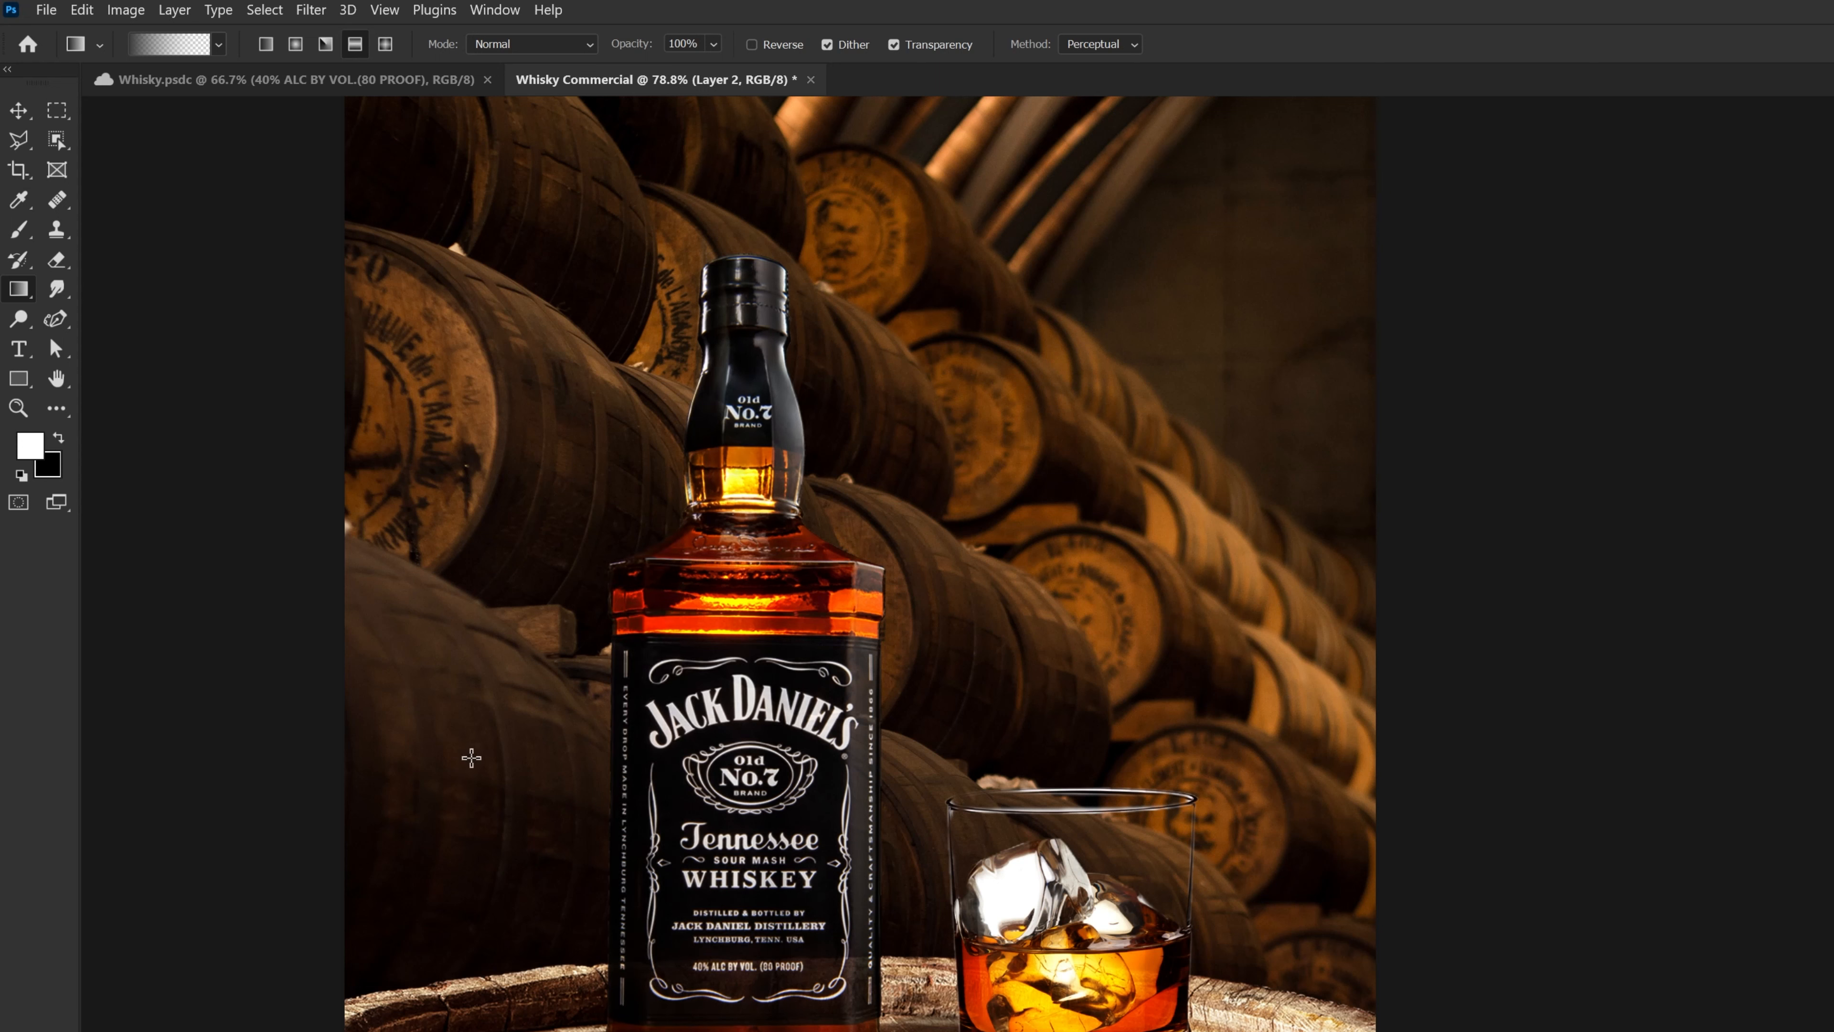
Add wider white reflected gradients running from outside the bottle's left edge toward its body to brighten the highlights
{"action": "left_click_drag", "start_coordinate": [401, 753], "coordinate": [764, 757]}
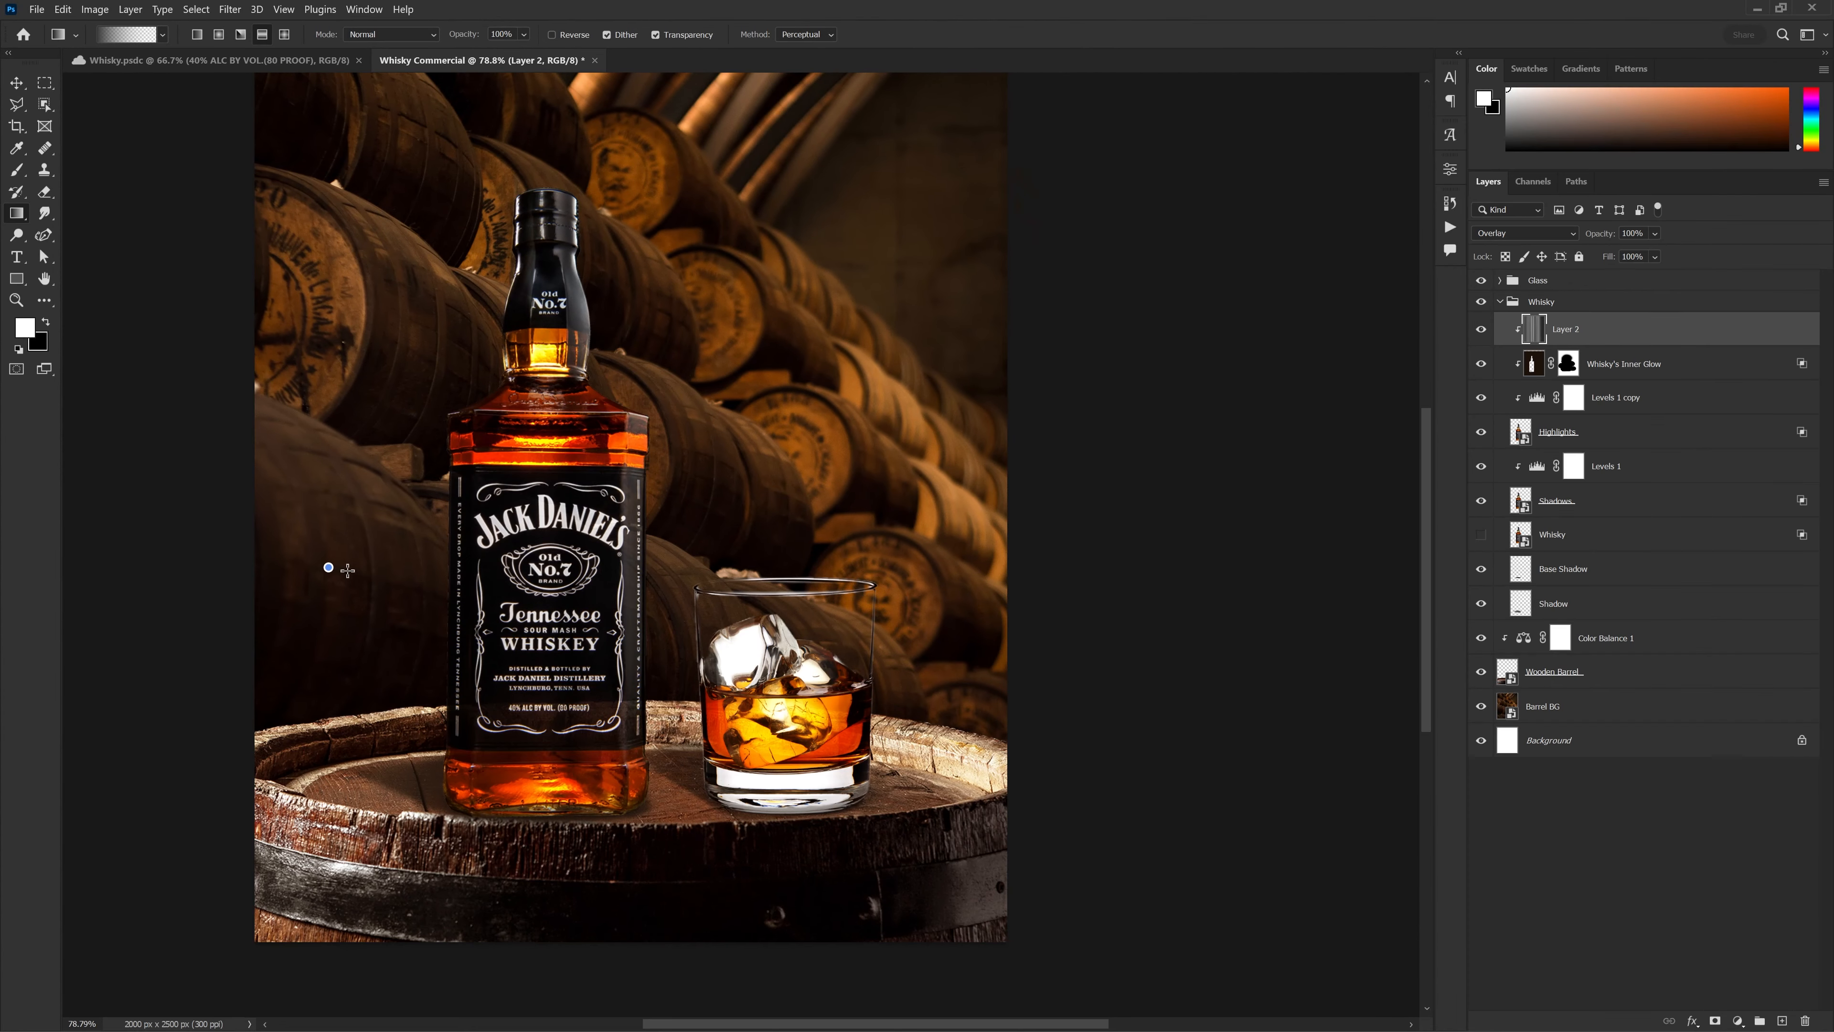
{"action": "left_click_drag", "start_coordinate": [477, 794], "coordinate": [775, 778]}
{"action": "left_click_drag", "start_coordinate": [568, 570], "coordinate": [569, 571]}
{"action": "left_click_drag", "start_coordinate": [369, 588], "coordinate": [591, 586]}
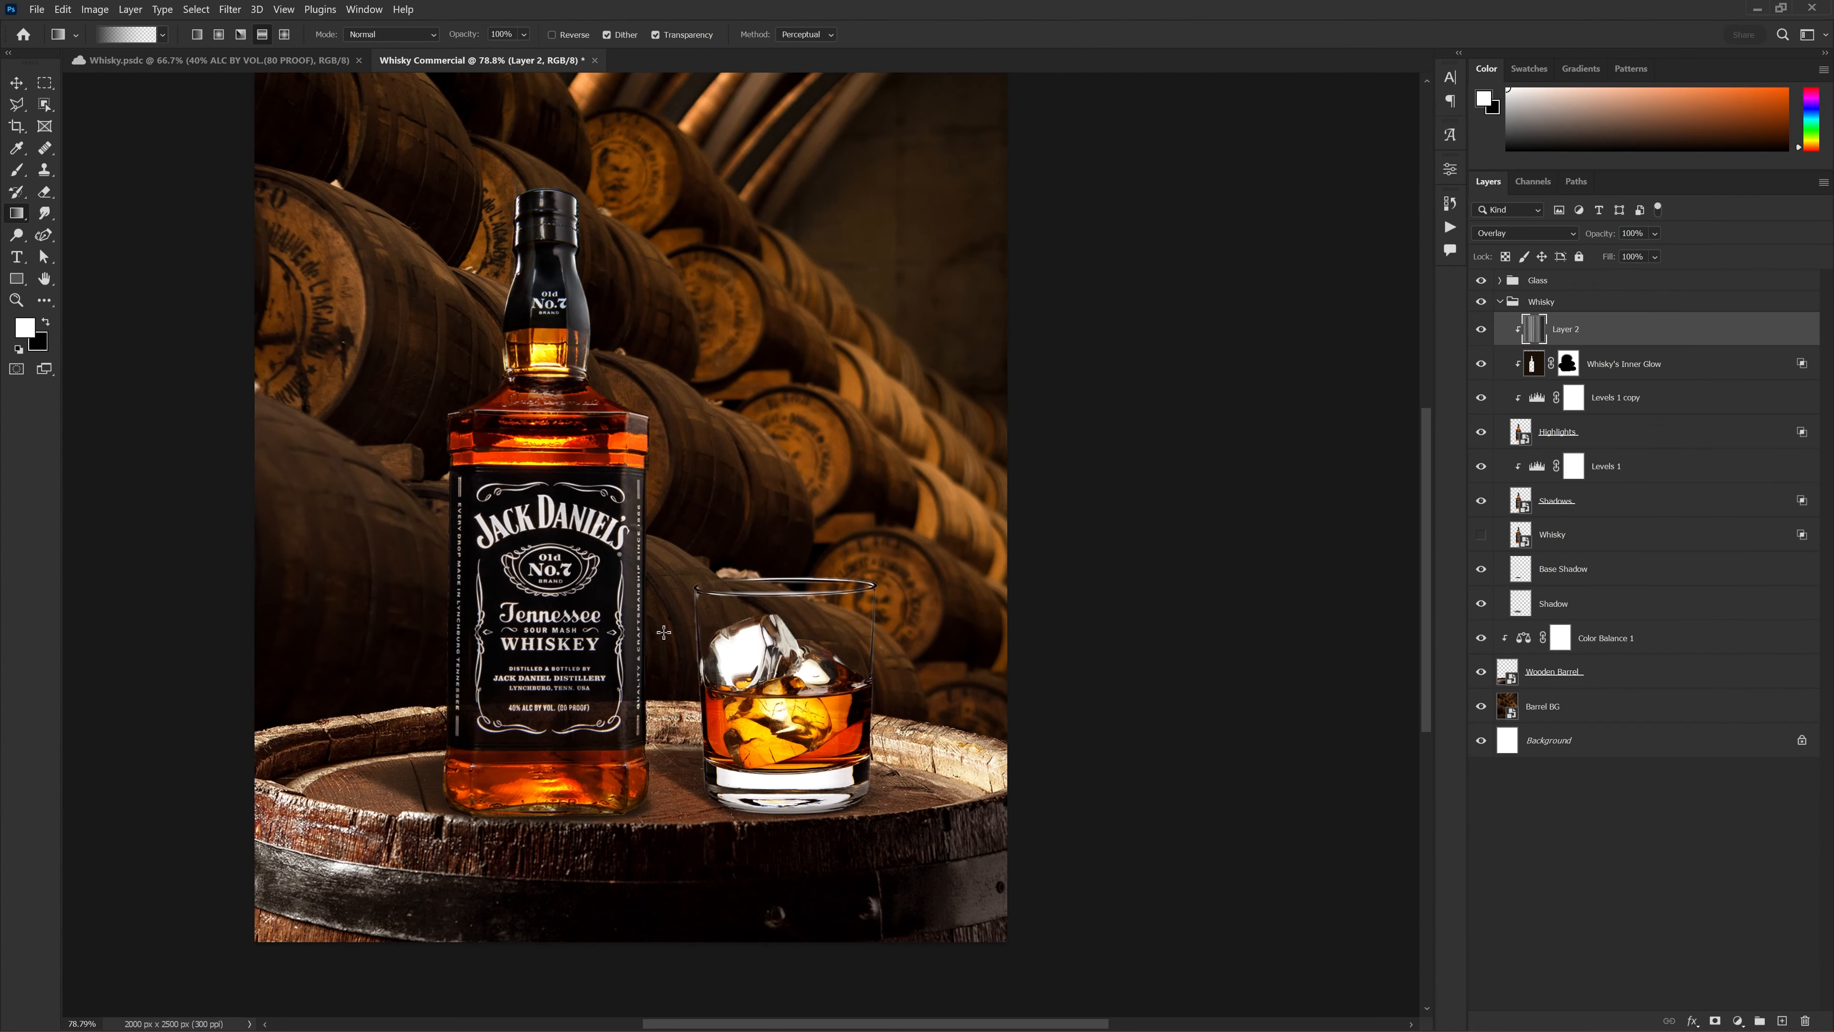
{"action": "left_click_drag", "start_coordinate": [363, 530], "coordinate": [602, 538]}
Set the foreground color to dark gray and draw reflected gradients over the bottle's neck and body to shade them
{"action": "left_click", "coordinate": [26, 329]}
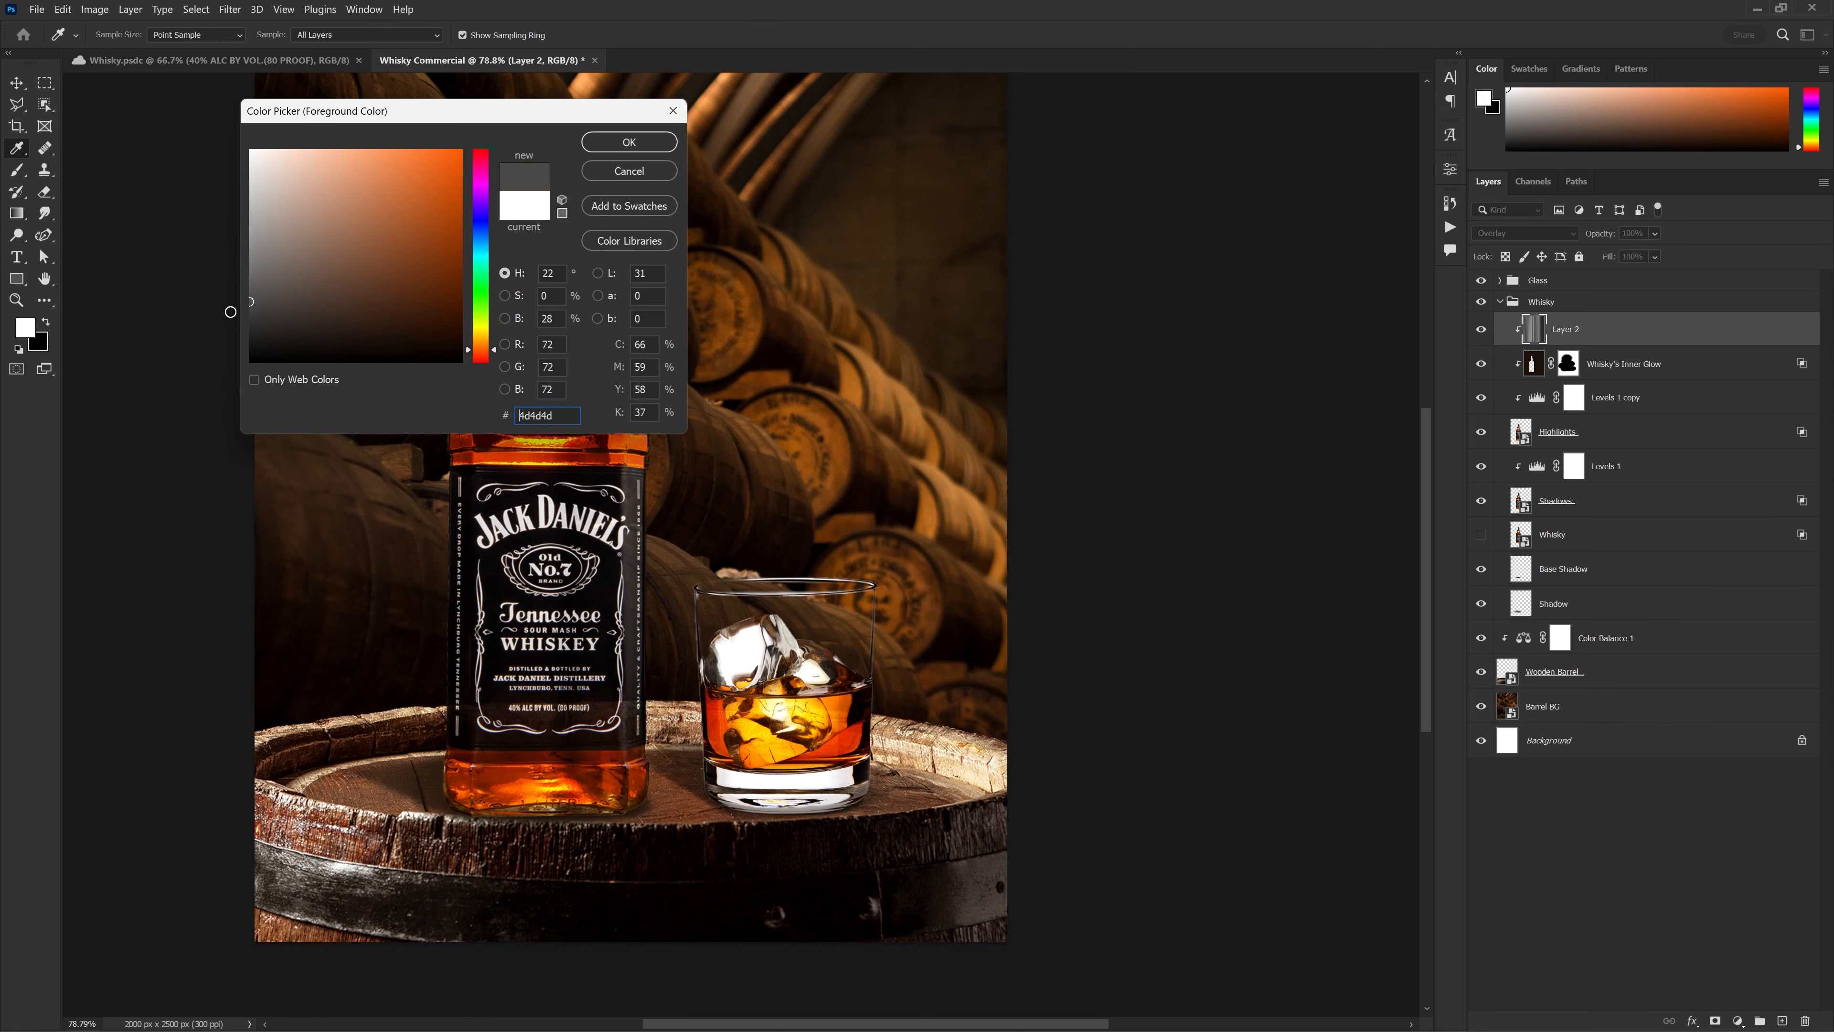
{"action": "left_click", "coordinate": [205, 330]}
{"action": "left_click", "coordinate": [634, 143]}
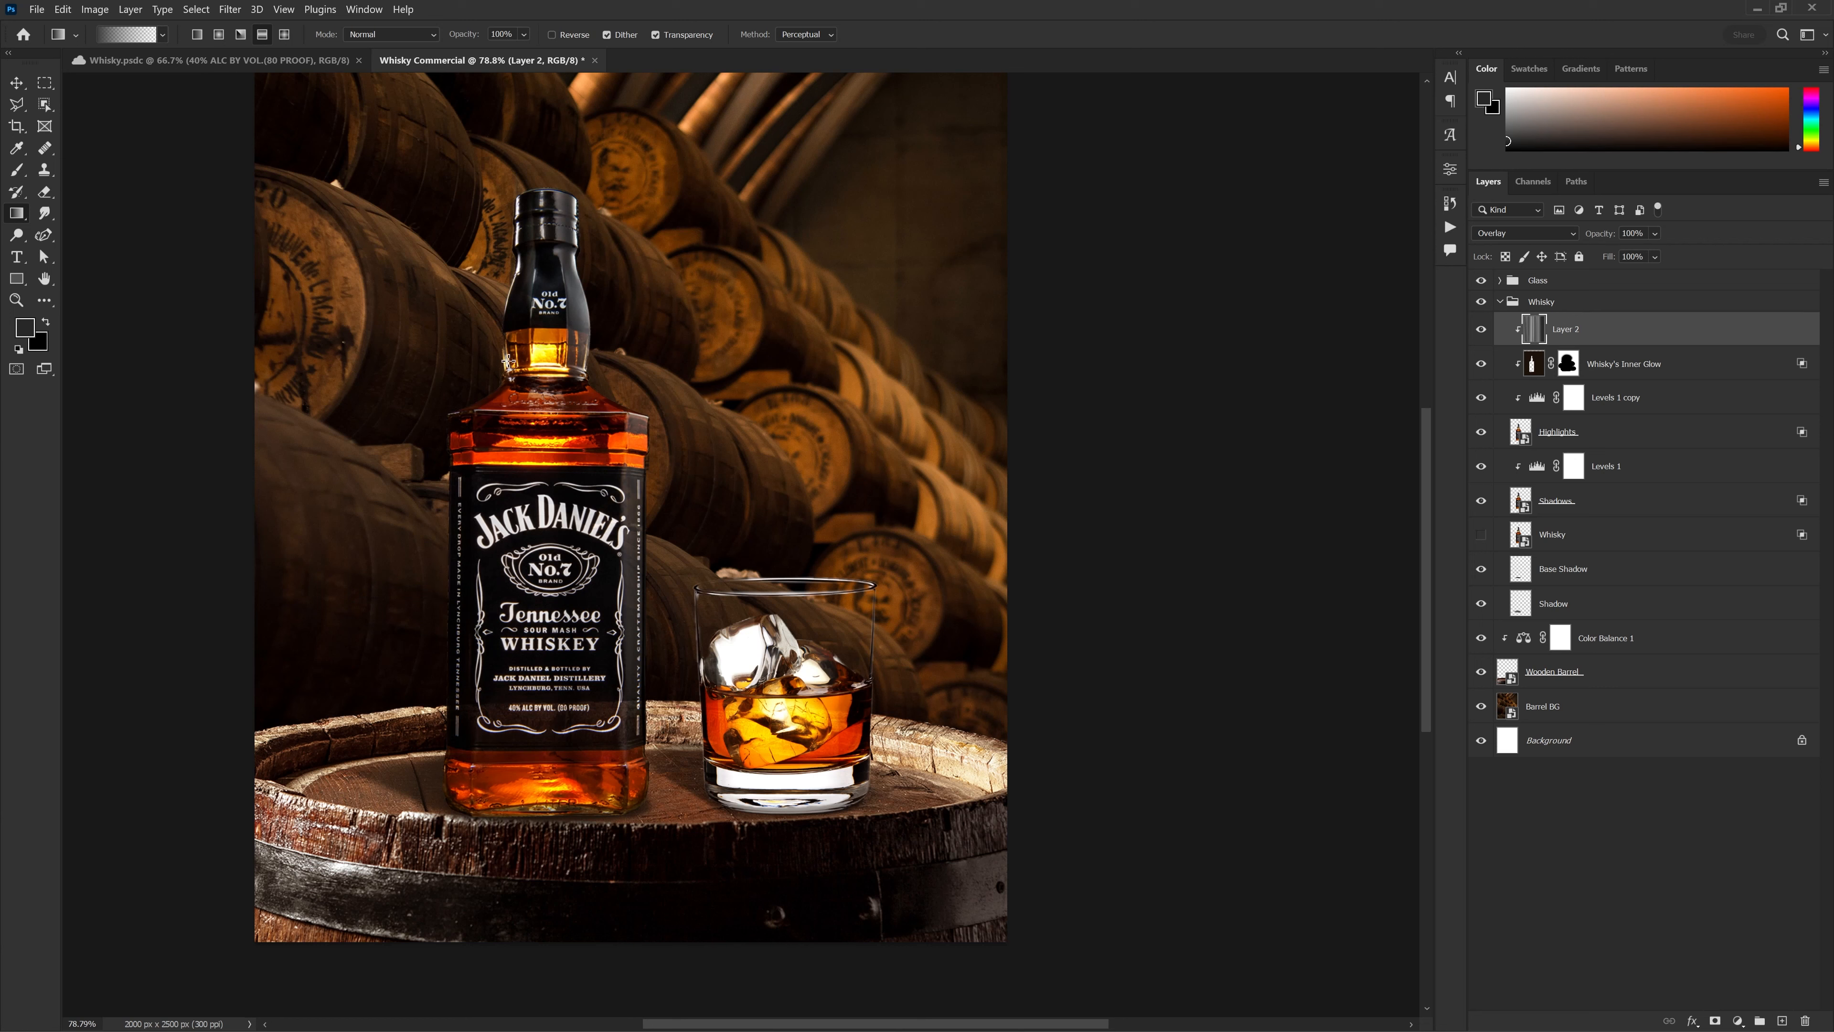
{"action": "left_click_drag", "start_coordinate": [543, 344], "coordinate": [544, 345]}
{"action": "left_click_drag", "start_coordinate": [501, 255], "coordinate": [571, 221]}
{"action": "left_click_drag", "start_coordinate": [315, 602], "coordinate": [523, 592]}
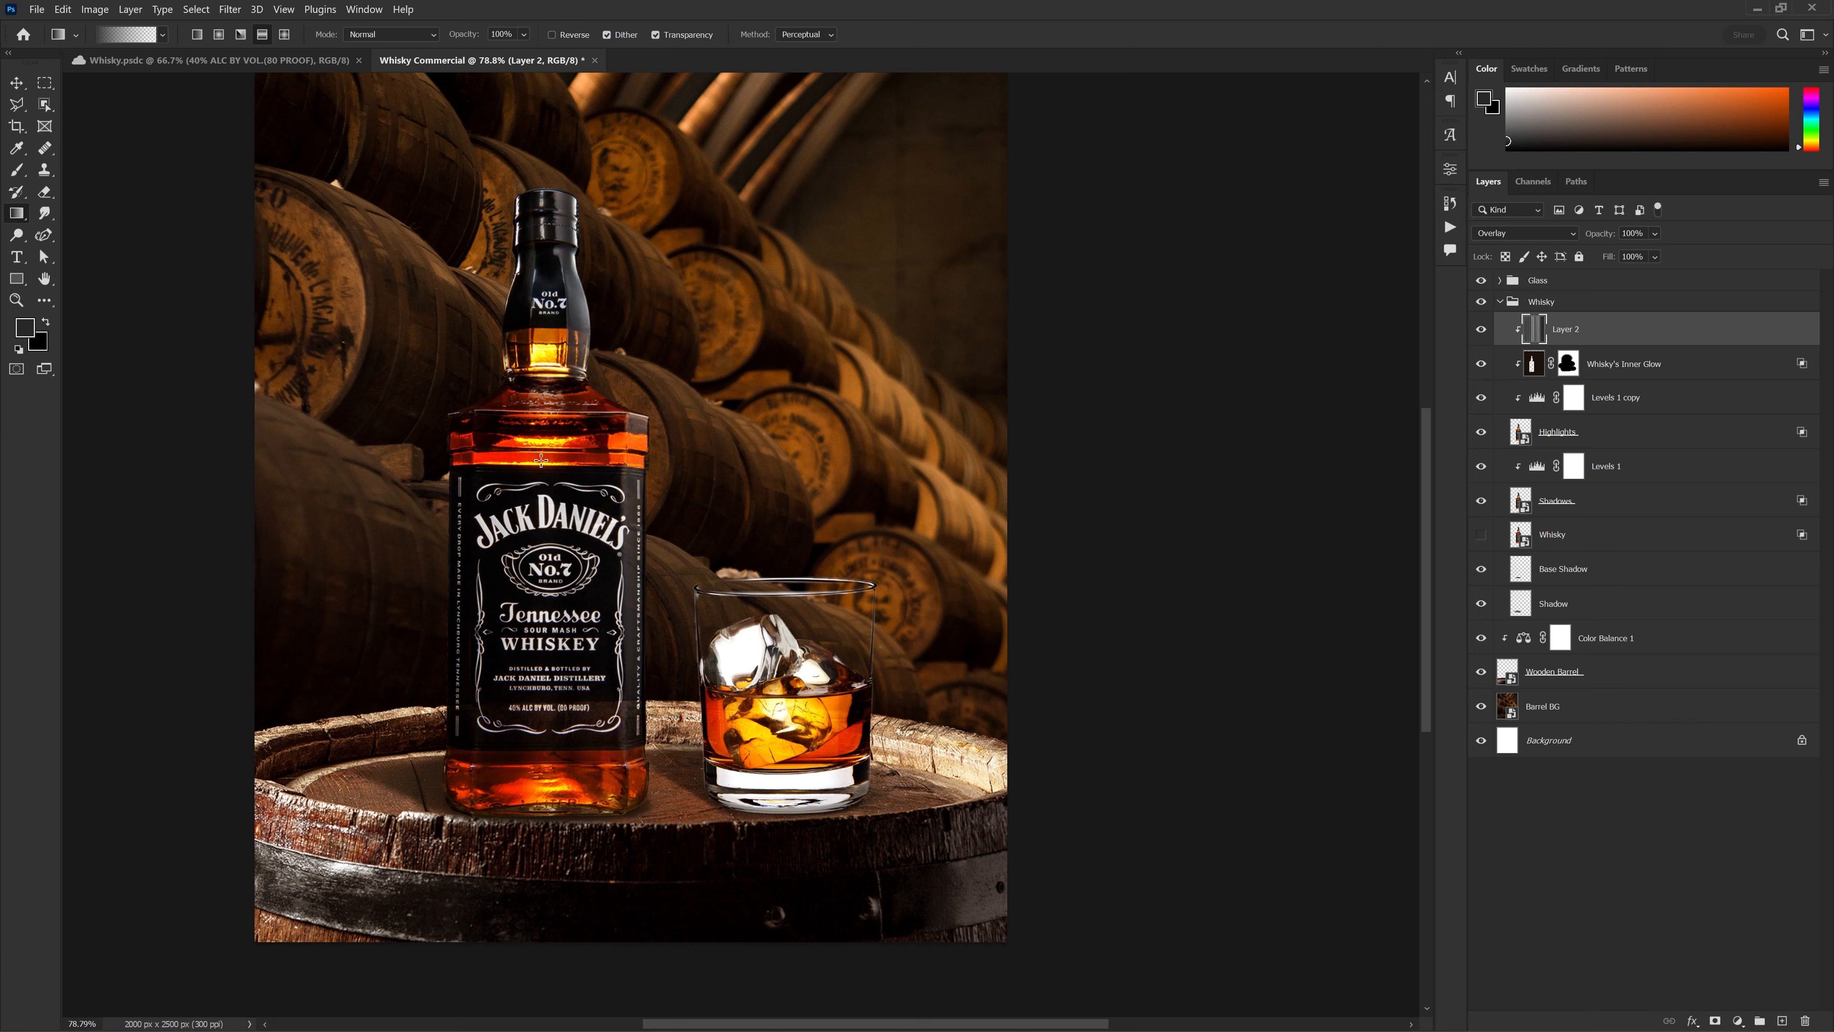
{"action": "left_click_drag", "start_coordinate": [560, 358], "coordinate": [589, 378]}
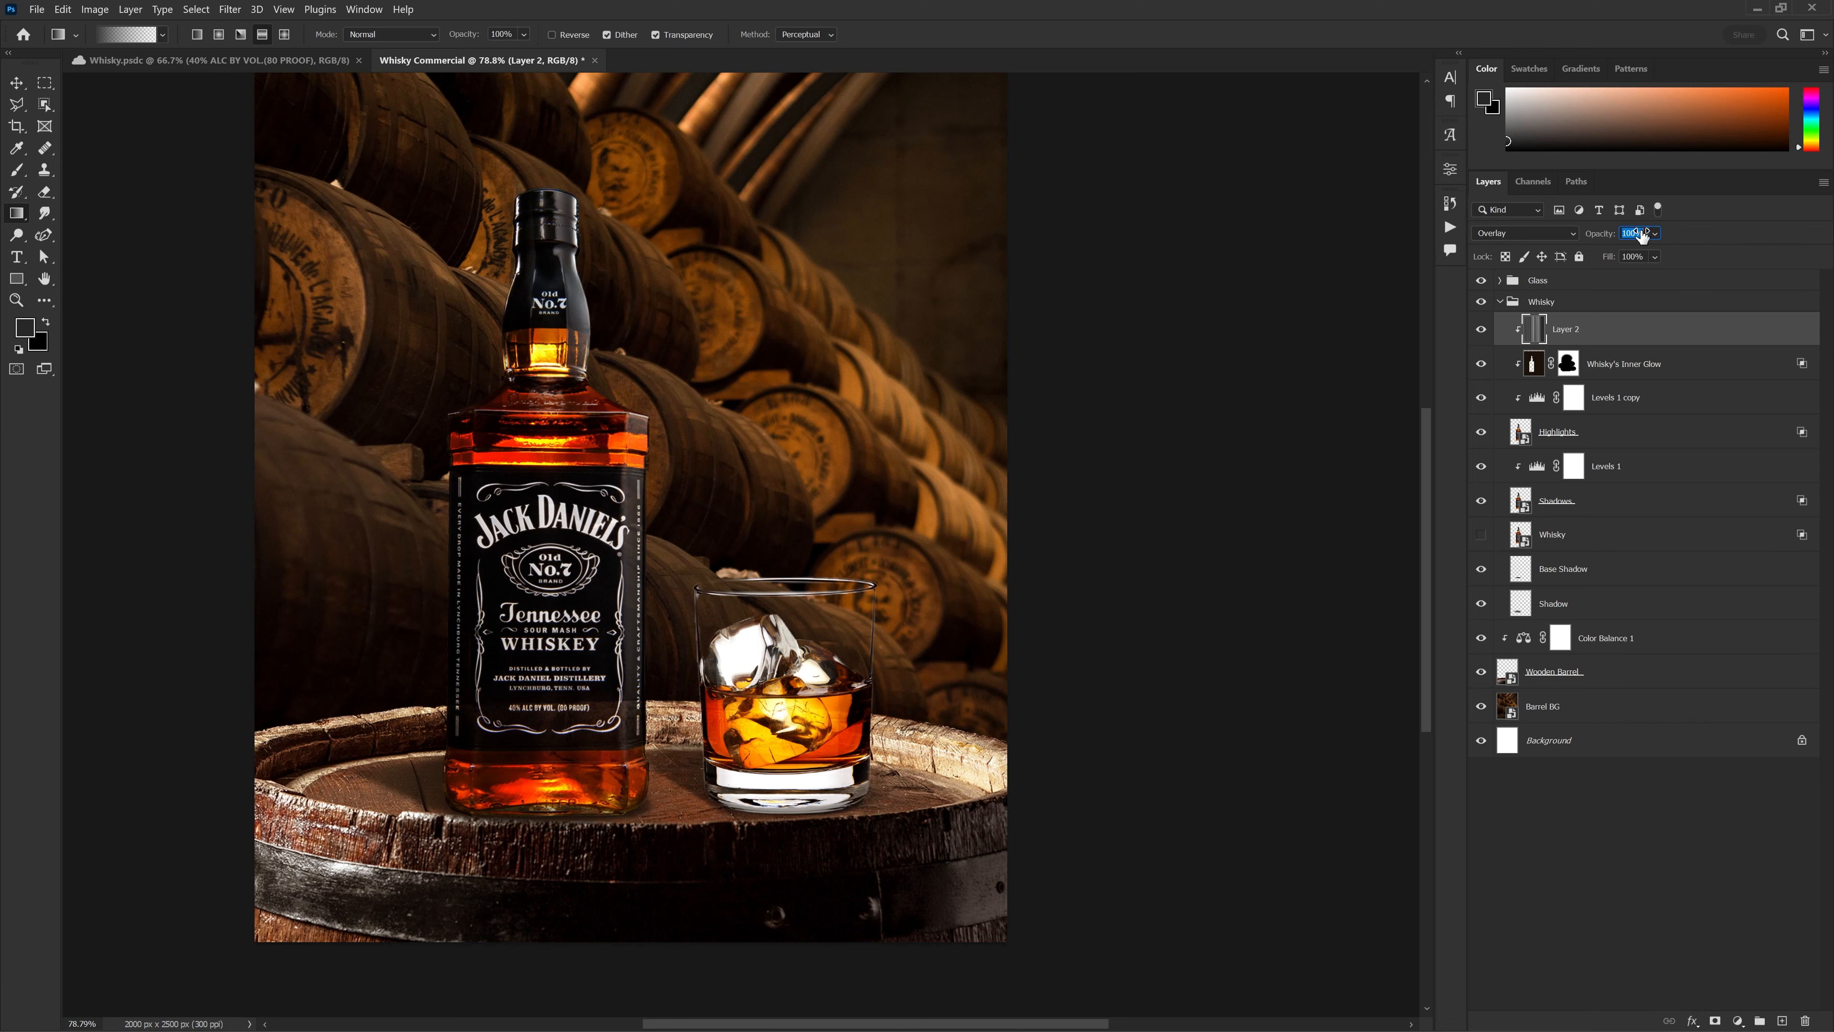
Set the clipped Overlay layer's opacity to 70% and compare the bottle with and without it
{"action": "type", "text": "70"}
{"action": "key", "text": "Return"}
{"action": "scroll", "coordinate": [1206, 502], "scroll_direction": "down", "scroll_amount": 2}
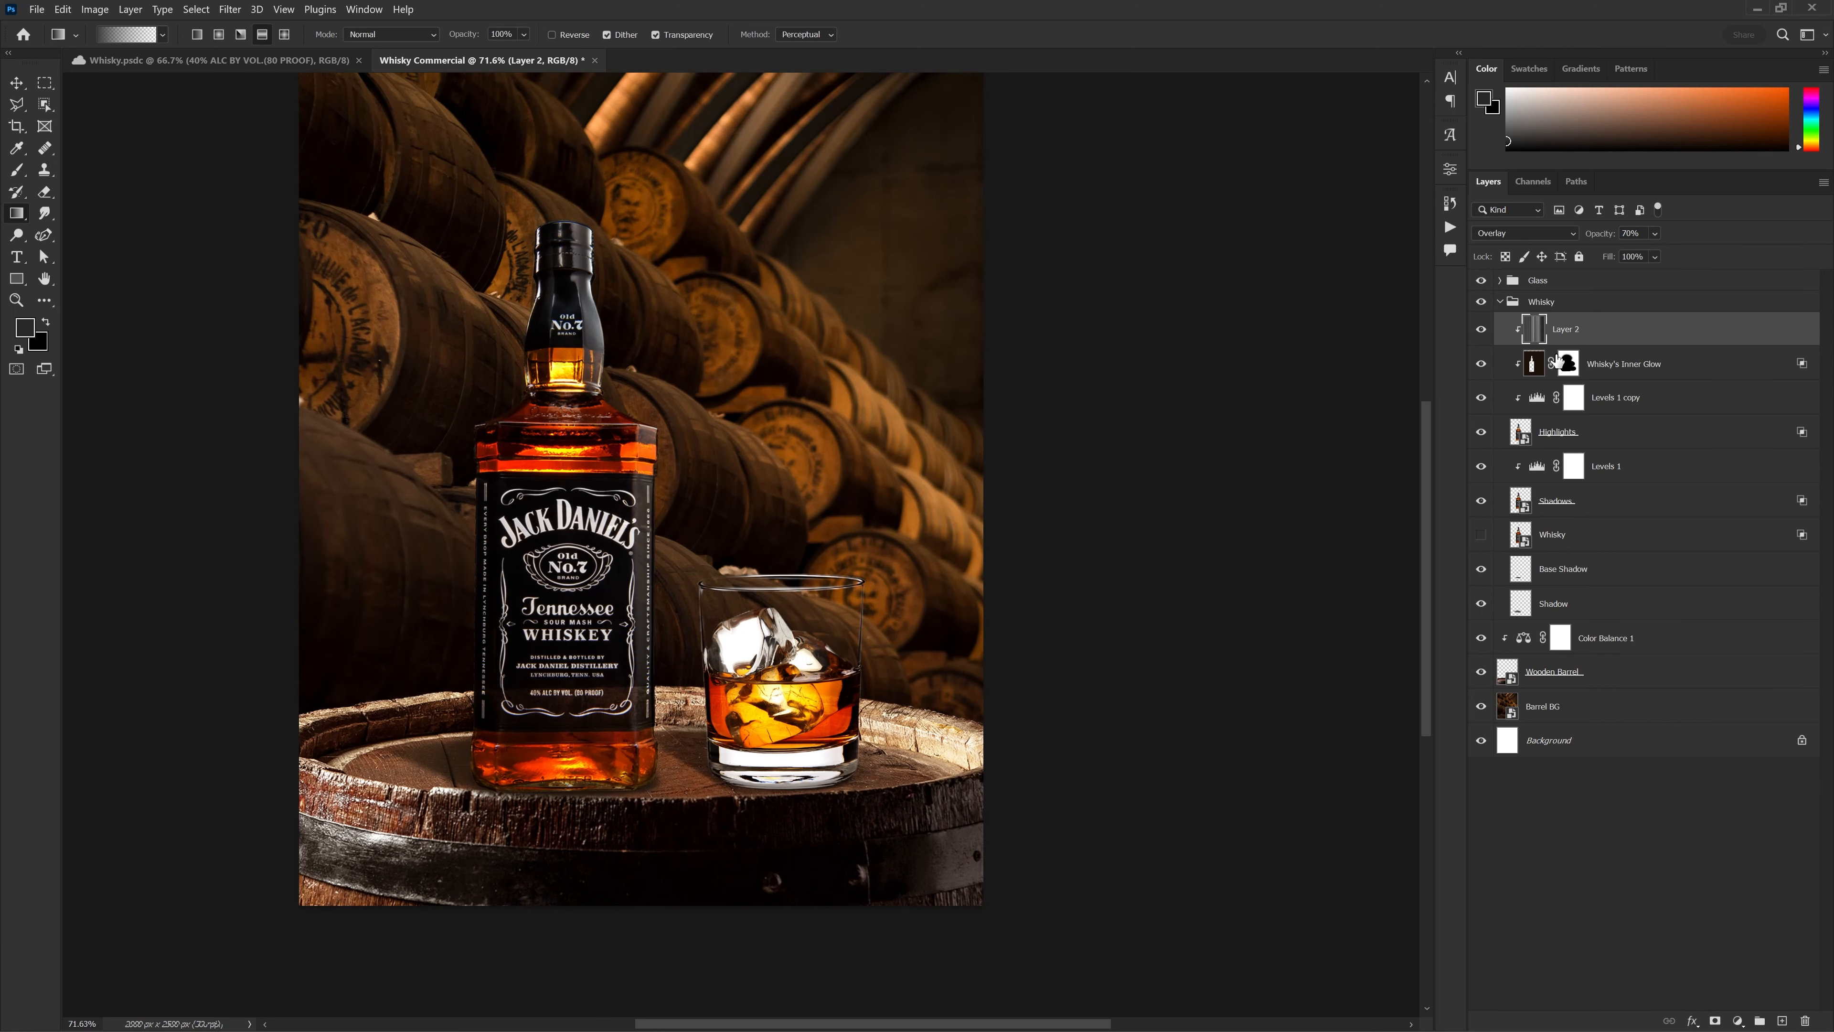
{"action": "left_click", "coordinate": [1479, 333]}
{"action": "left_click", "coordinate": [1479, 333]}
{"action": "left_click_drag", "start_coordinate": [555, 587], "coordinate": [542, 609]}
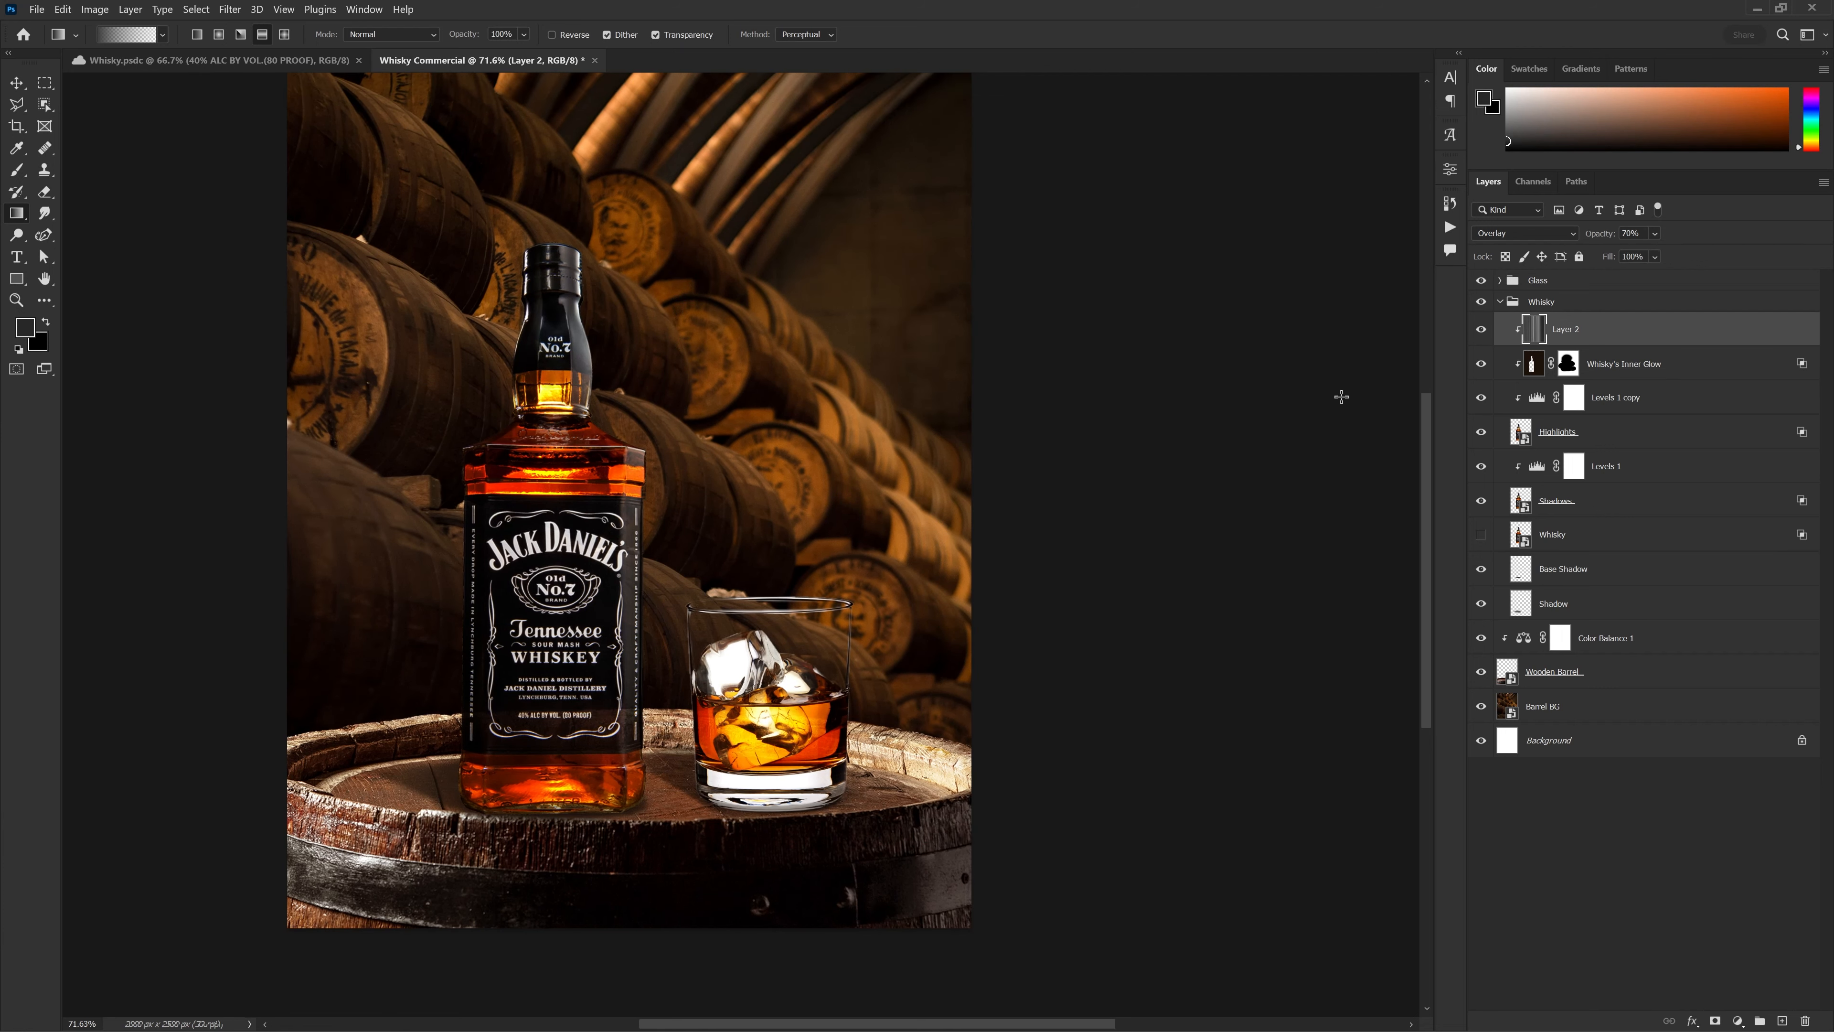
Fine-tune the clipped Overlay layer's opacity and collapse the Whisky group
{"action": "left_click_drag", "start_coordinate": [1605, 244], "coordinate": [1590, 244]}
{"action": "left_click", "coordinate": [1501, 303]}
{"action": "key", "text": "v"}
{"action": "scroll", "coordinate": [740, 546], "scroll_direction": "down", "scroll_amount": 1}
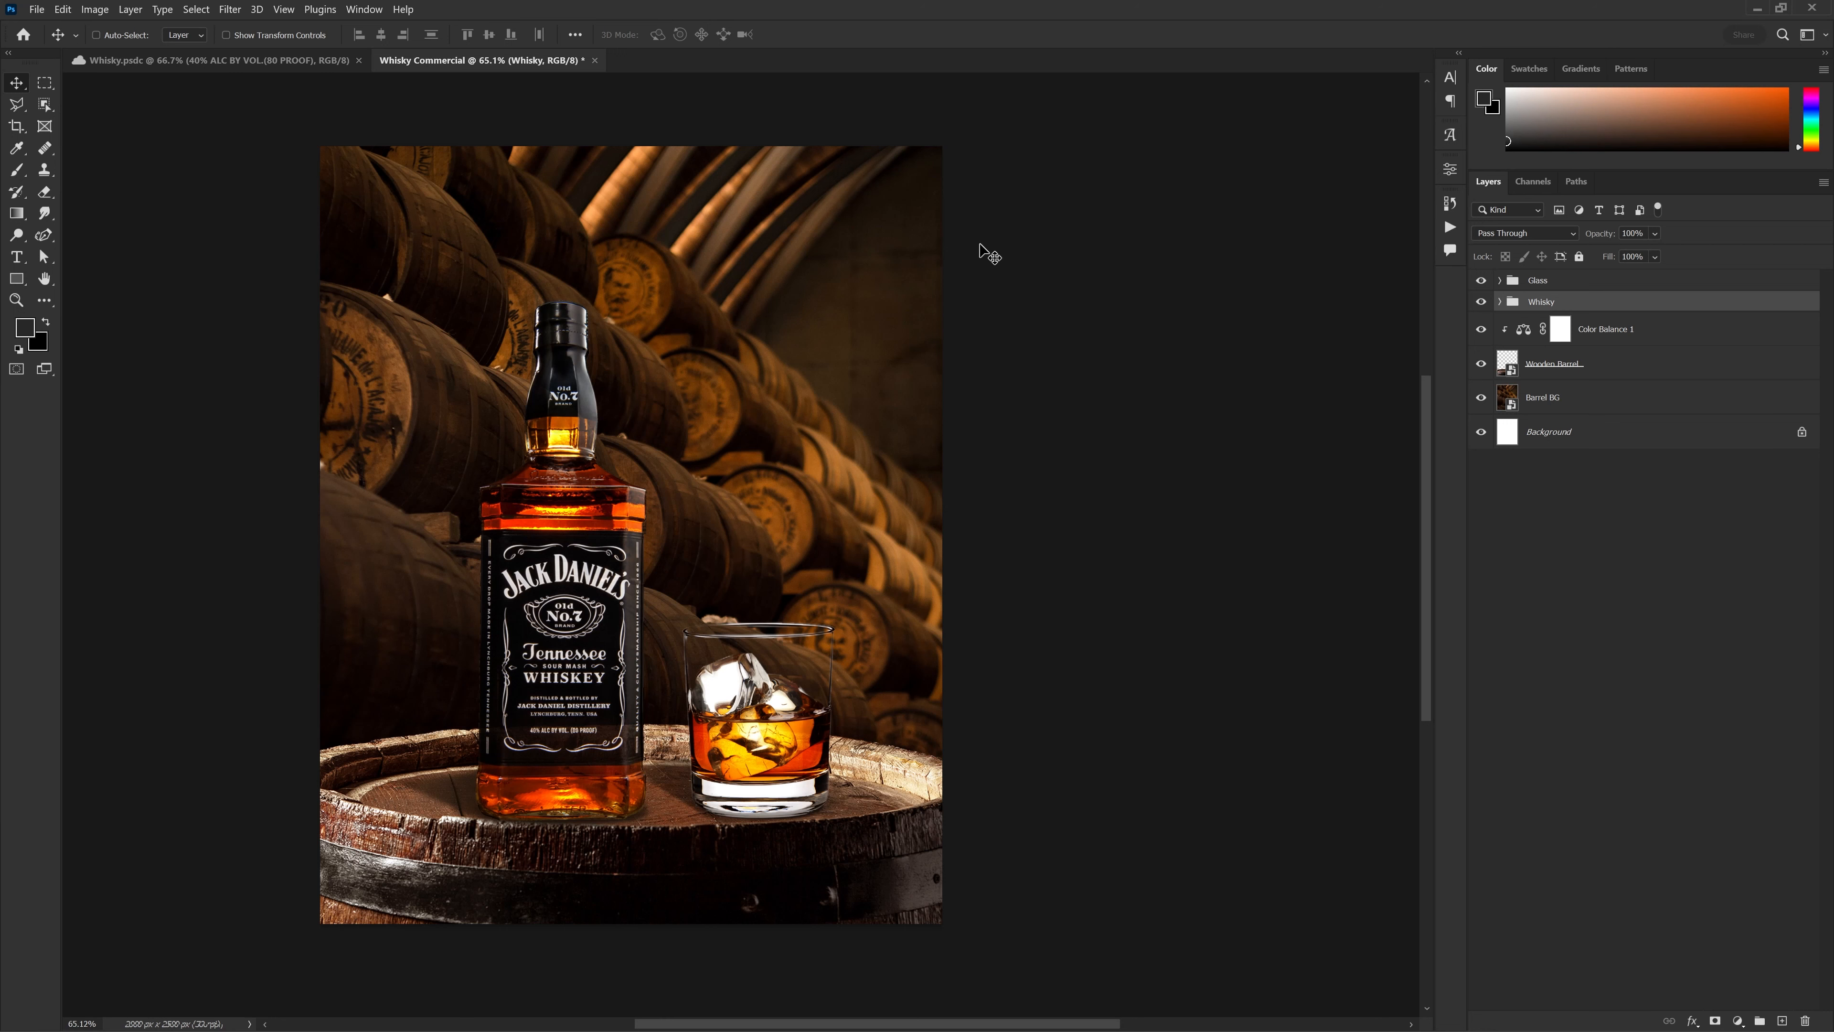
Add a new layer above the Glass group and name it Light Rays
{"action": "left_click", "coordinate": [1645, 282]}
{"action": "left_click", "coordinate": [1782, 1021]}
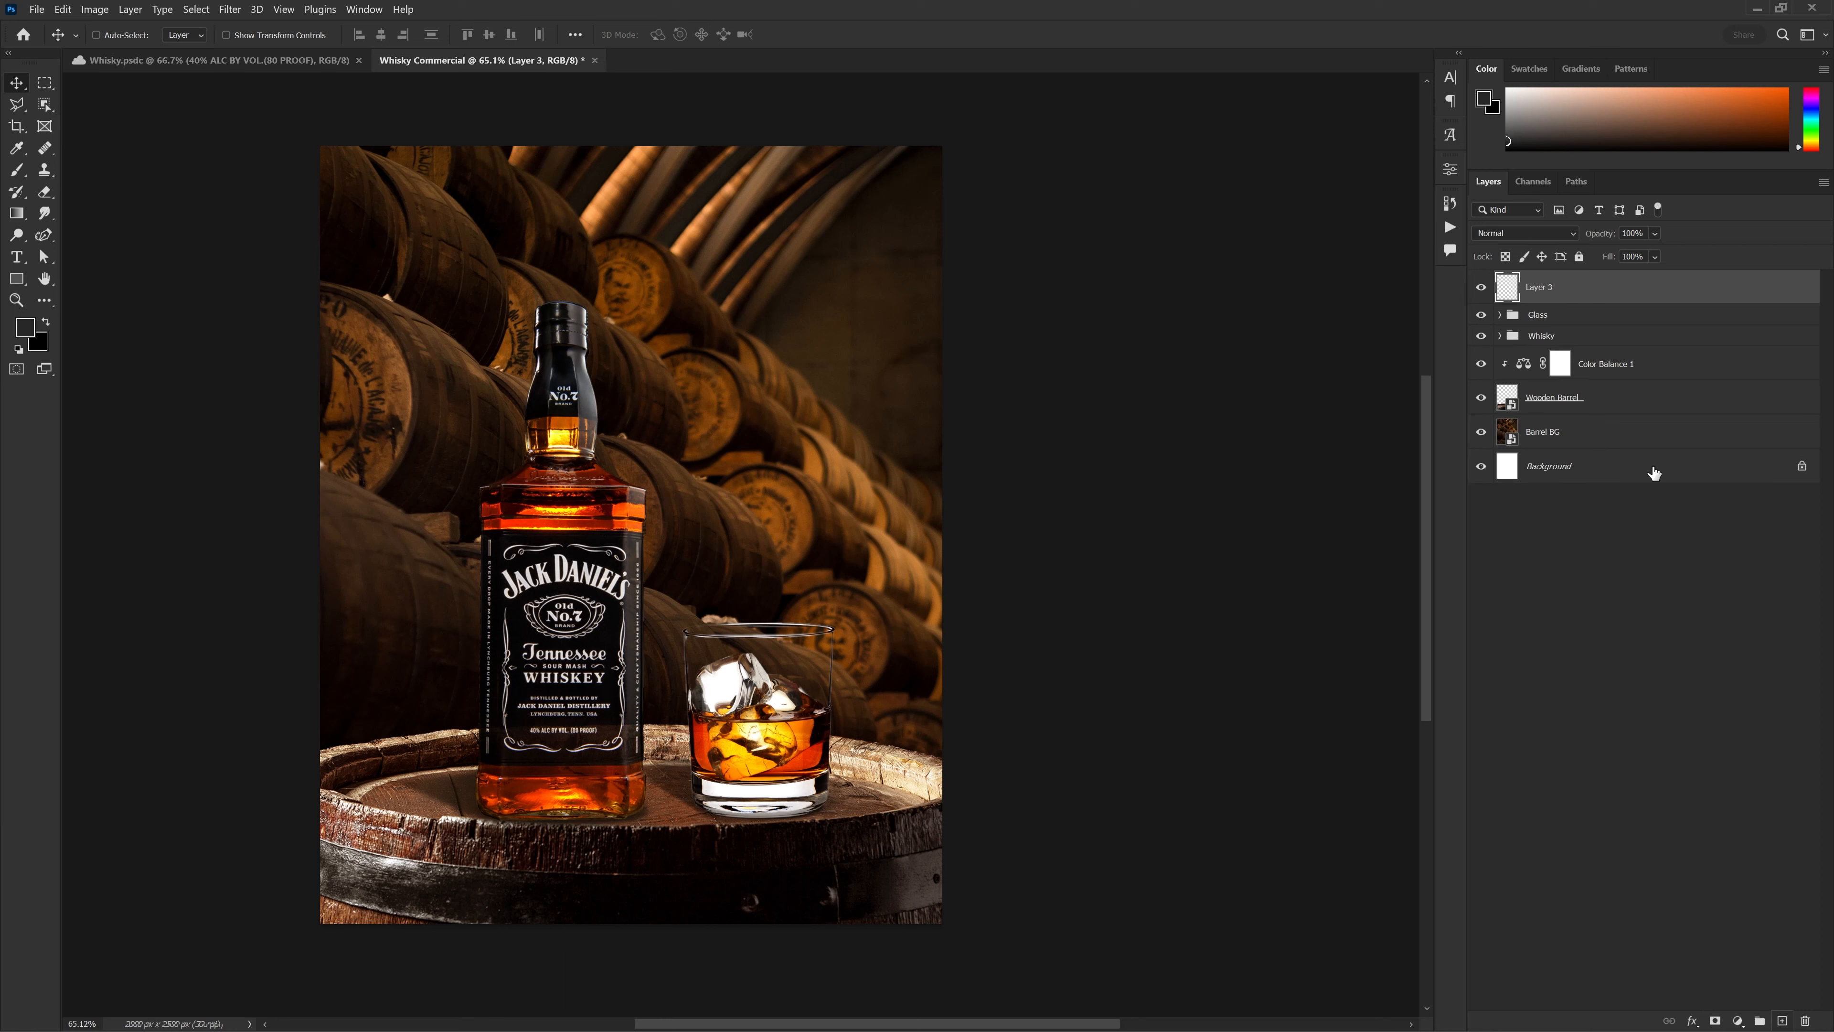
{"action": "double_click", "coordinate": [1539, 289]}
{"action": "type", "text": "Light Rays"}
{"action": "key", "text": "Return"}
Set up a white Brush with its hardness lowered to fully soft for painting the rays
{"action": "left_click", "coordinate": [16, 169]}
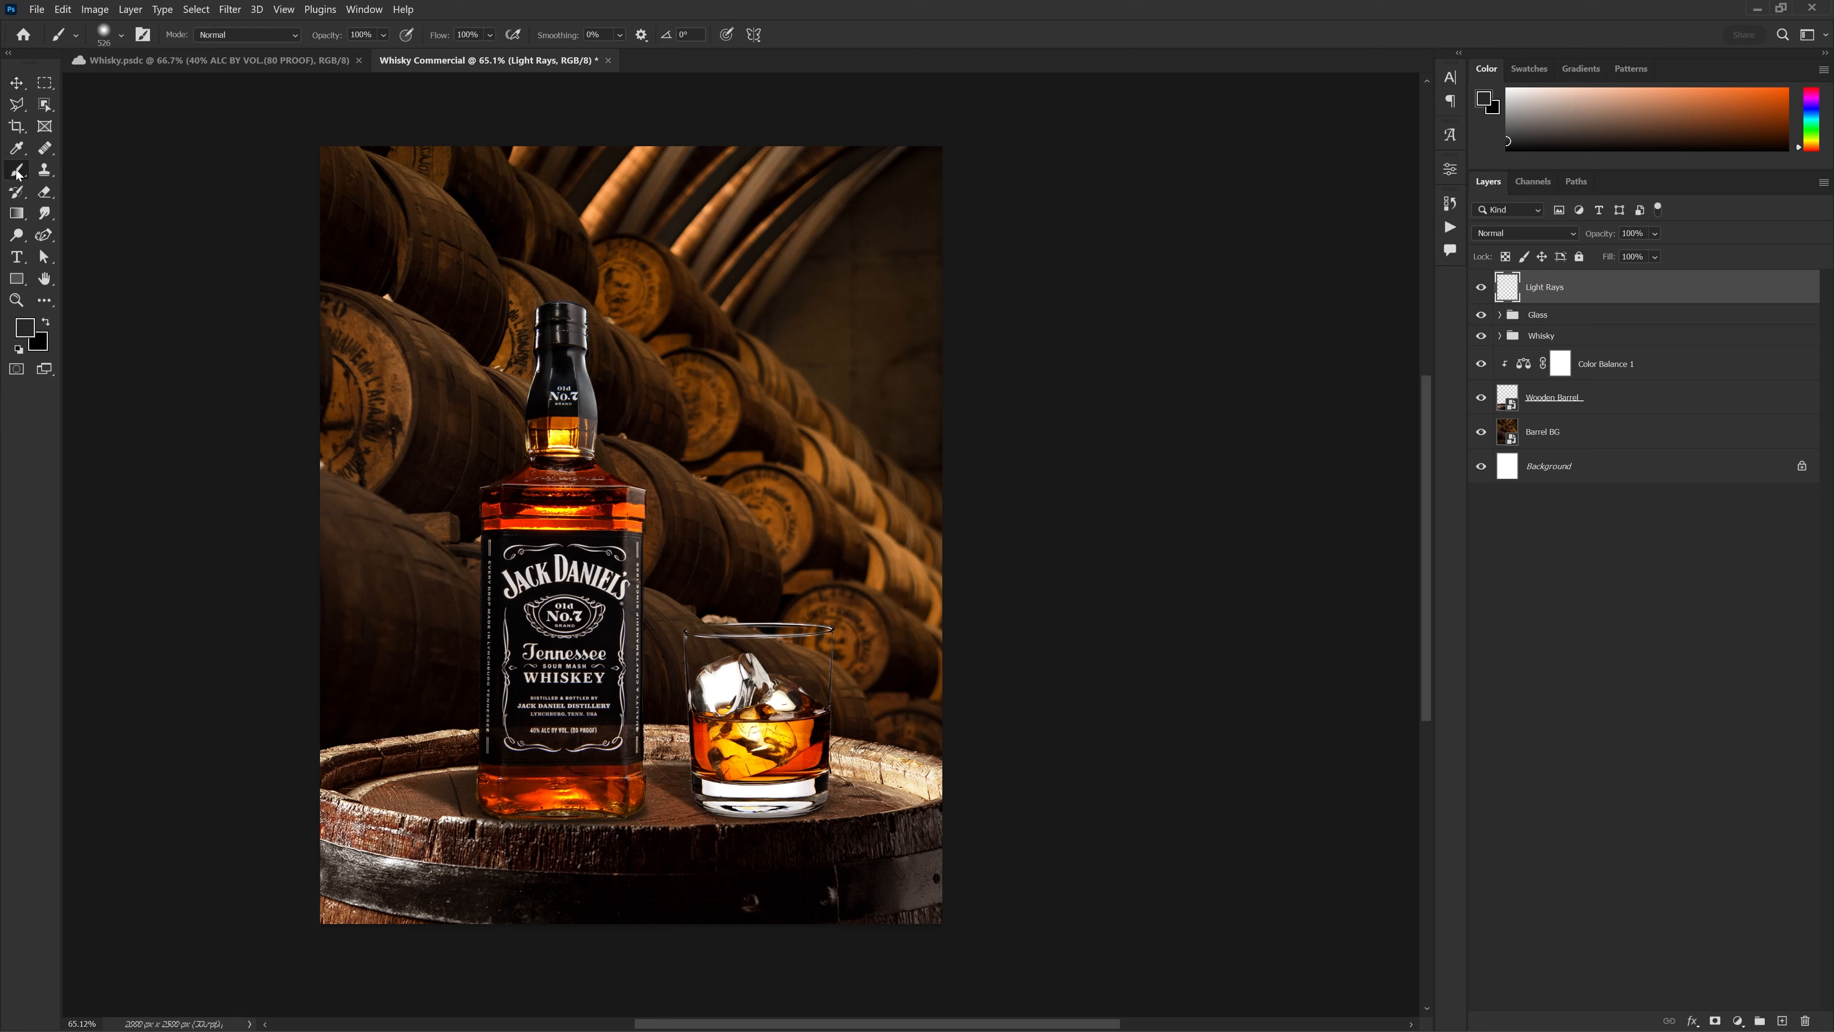
{"action": "key", "text": "x"}
{"action": "right_click", "coordinate": [654, 373]}
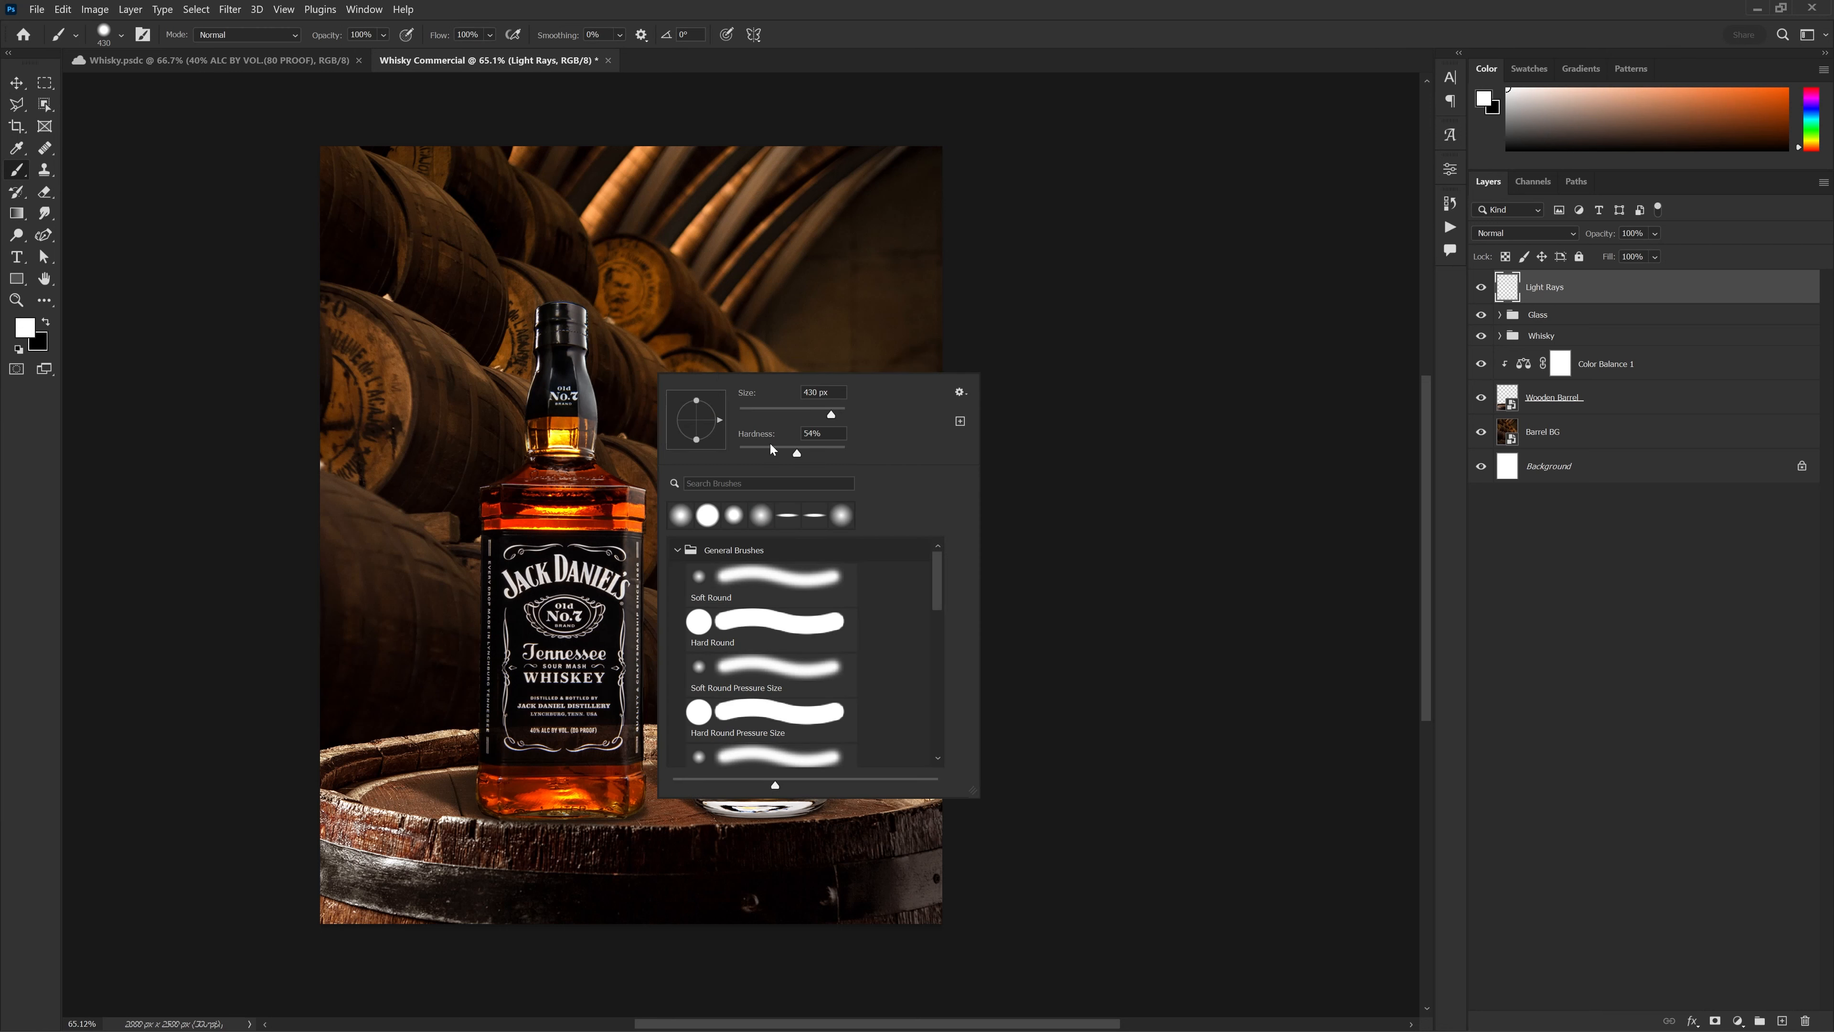
{"action": "left_click_drag", "start_coordinate": [793, 453], "coordinate": [721, 450]}
{"action": "key", "text": "Return"}
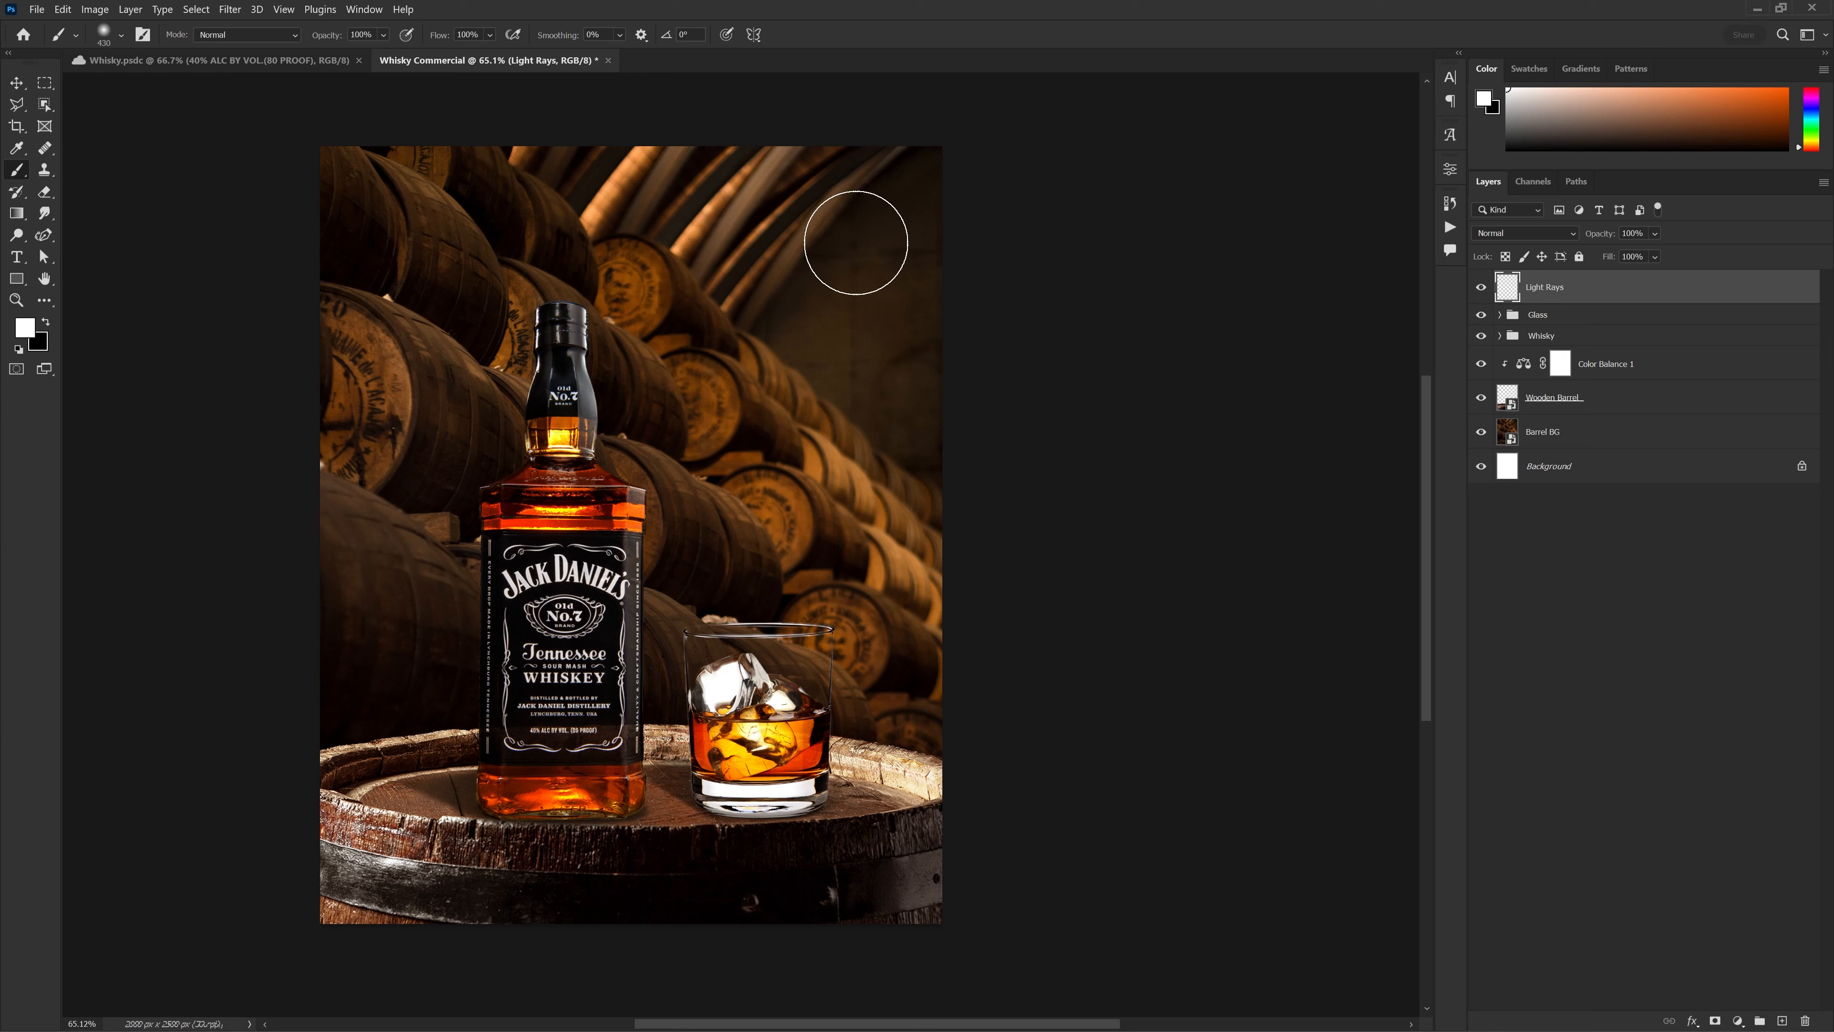
{"action": "left_click", "coordinate": [859, 231]}
{"action": "mouse_move", "coordinate": [859, 231]}
{"action": "left_mouse_down"}
{"action": "mouse_move", "coordinate": [731, 242]}
{"action": "mouse_move", "coordinate": [836, 570]}
{"action": "mouse_move", "coordinate": [524, 568]}
{"action": "mouse_move", "coordinate": [527, 425]}
{"action": "mouse_move", "coordinate": [479, 694]}
{"action": "mouse_move", "coordinate": [817, 769]}
{"action": "mouse_move", "coordinate": [854, 798]}
{"action": "left_mouse_up"}
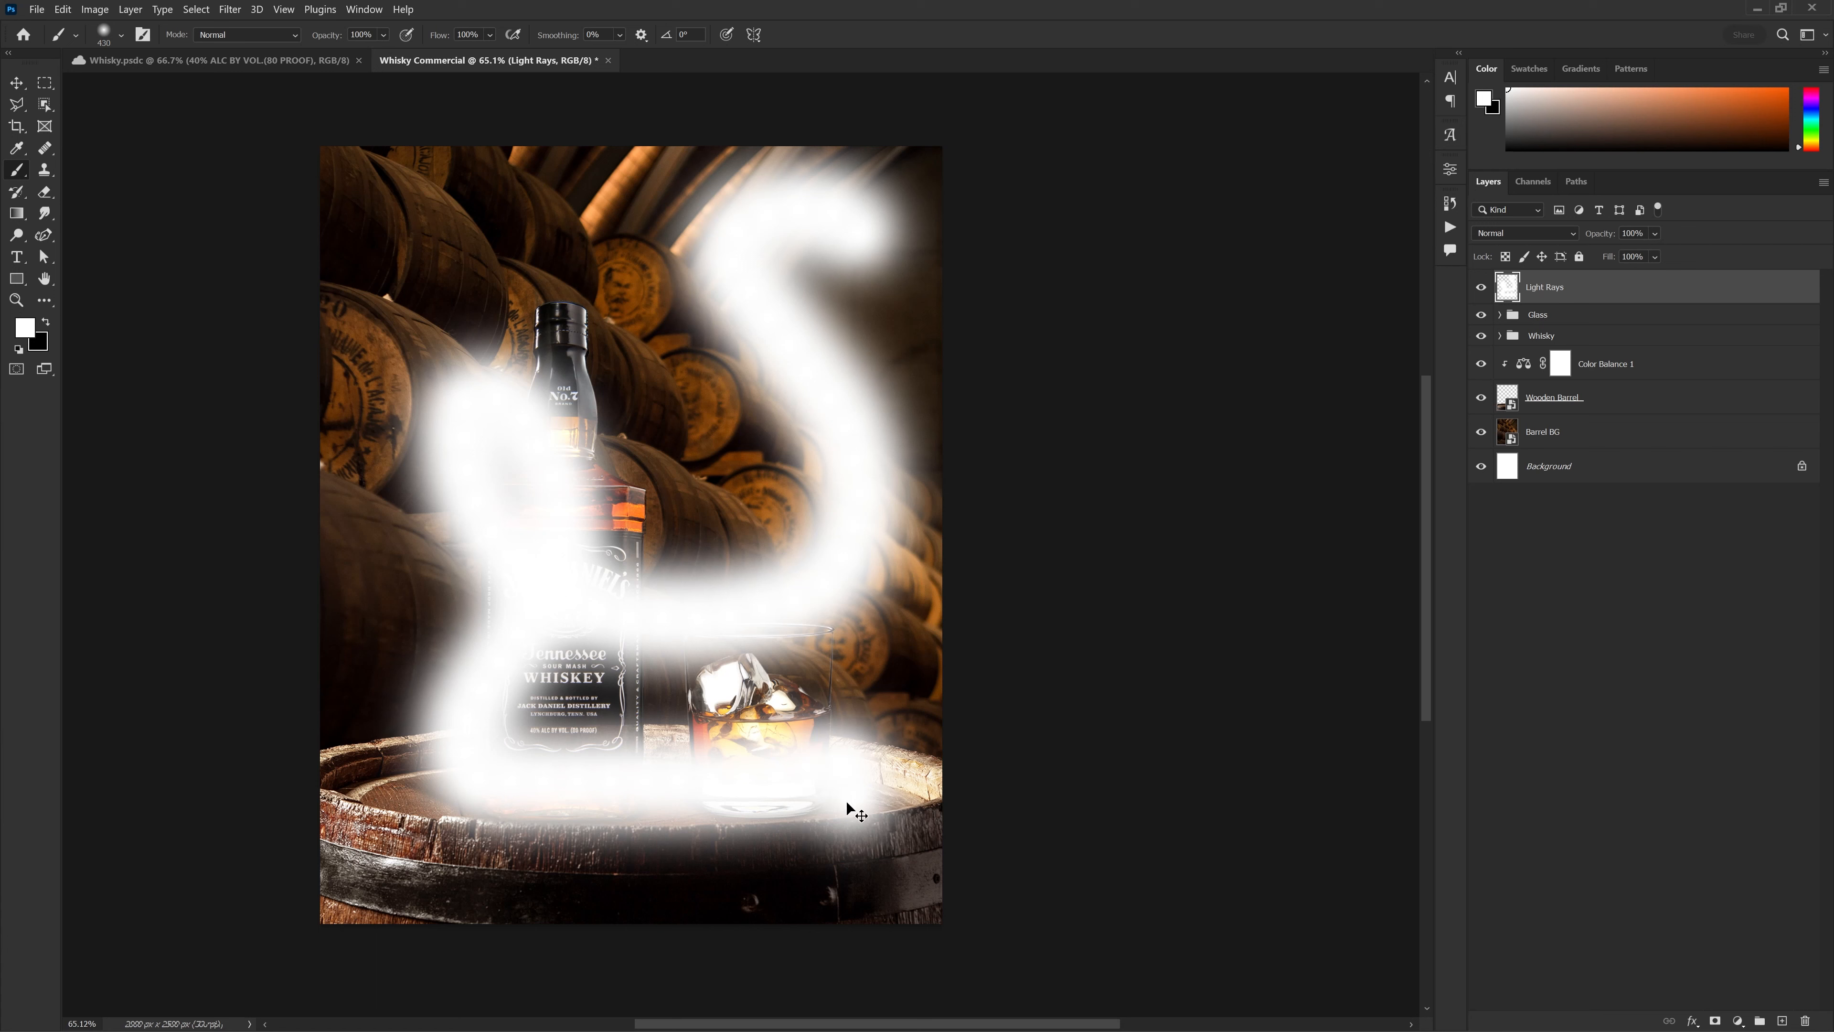
{"action": "key", "text": "ctrl+z"}
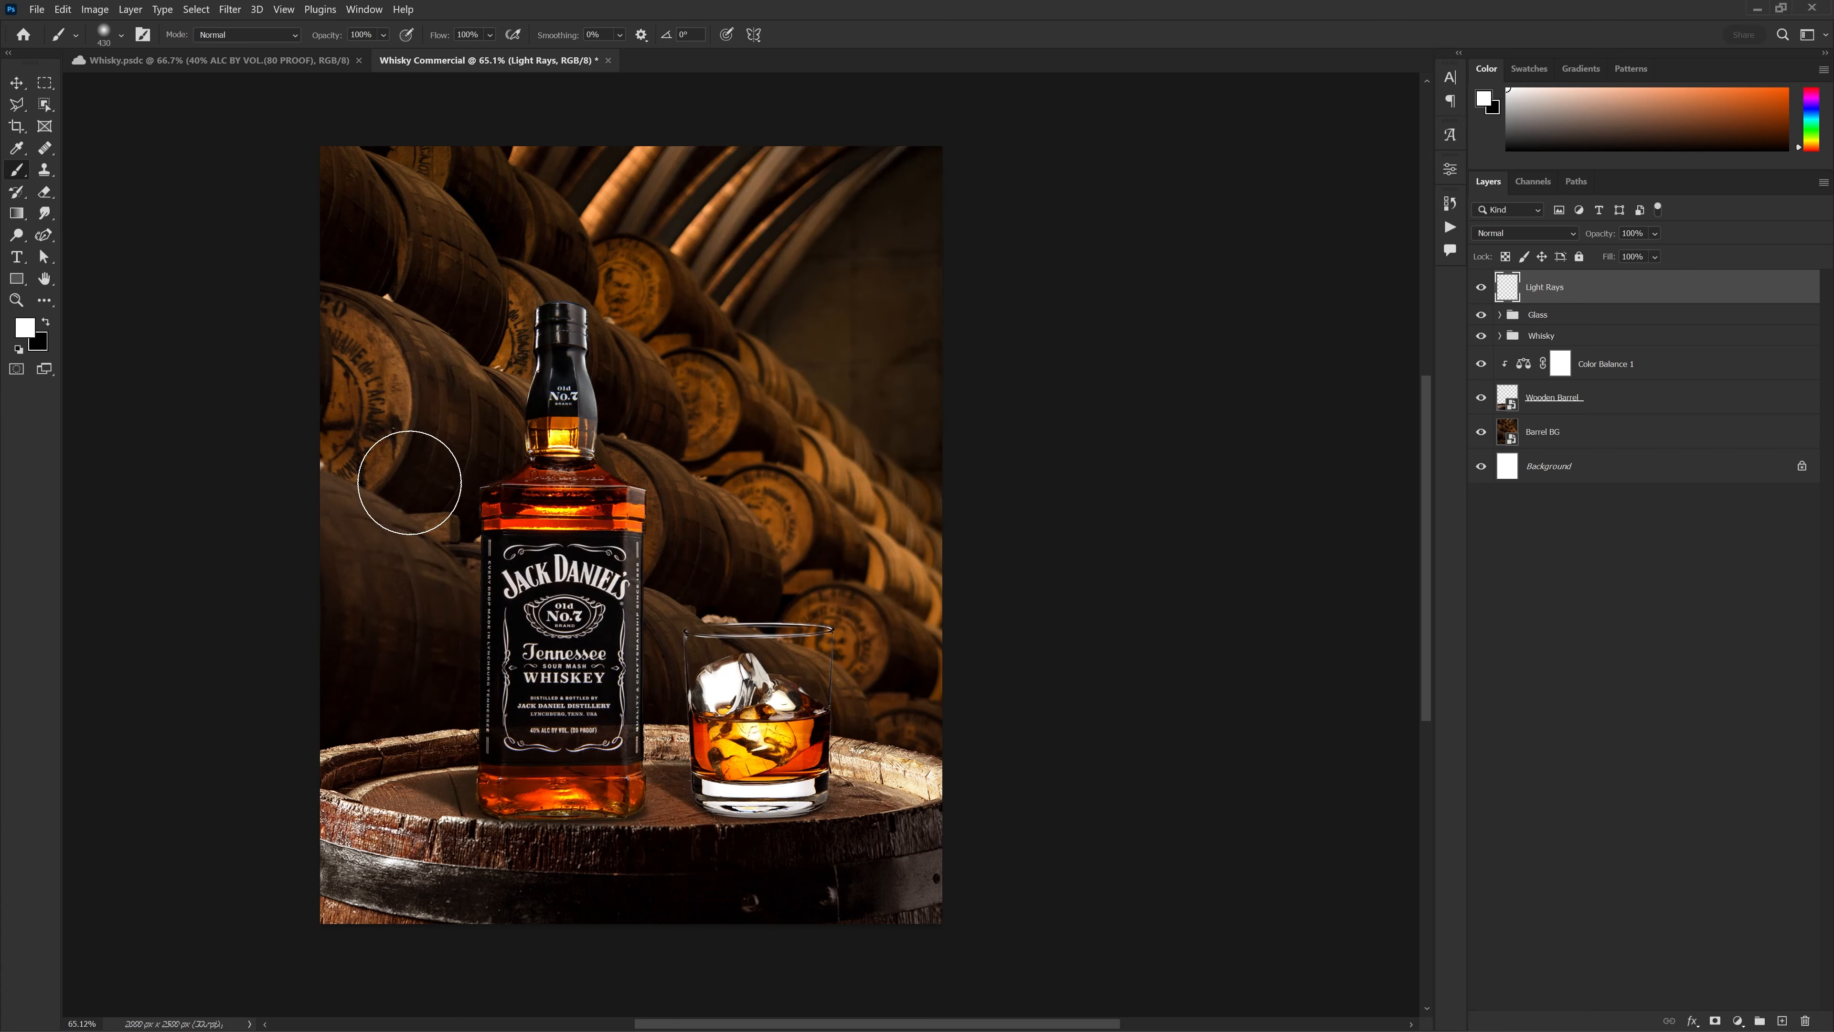
{"action": "left_click", "coordinate": [409, 482]}
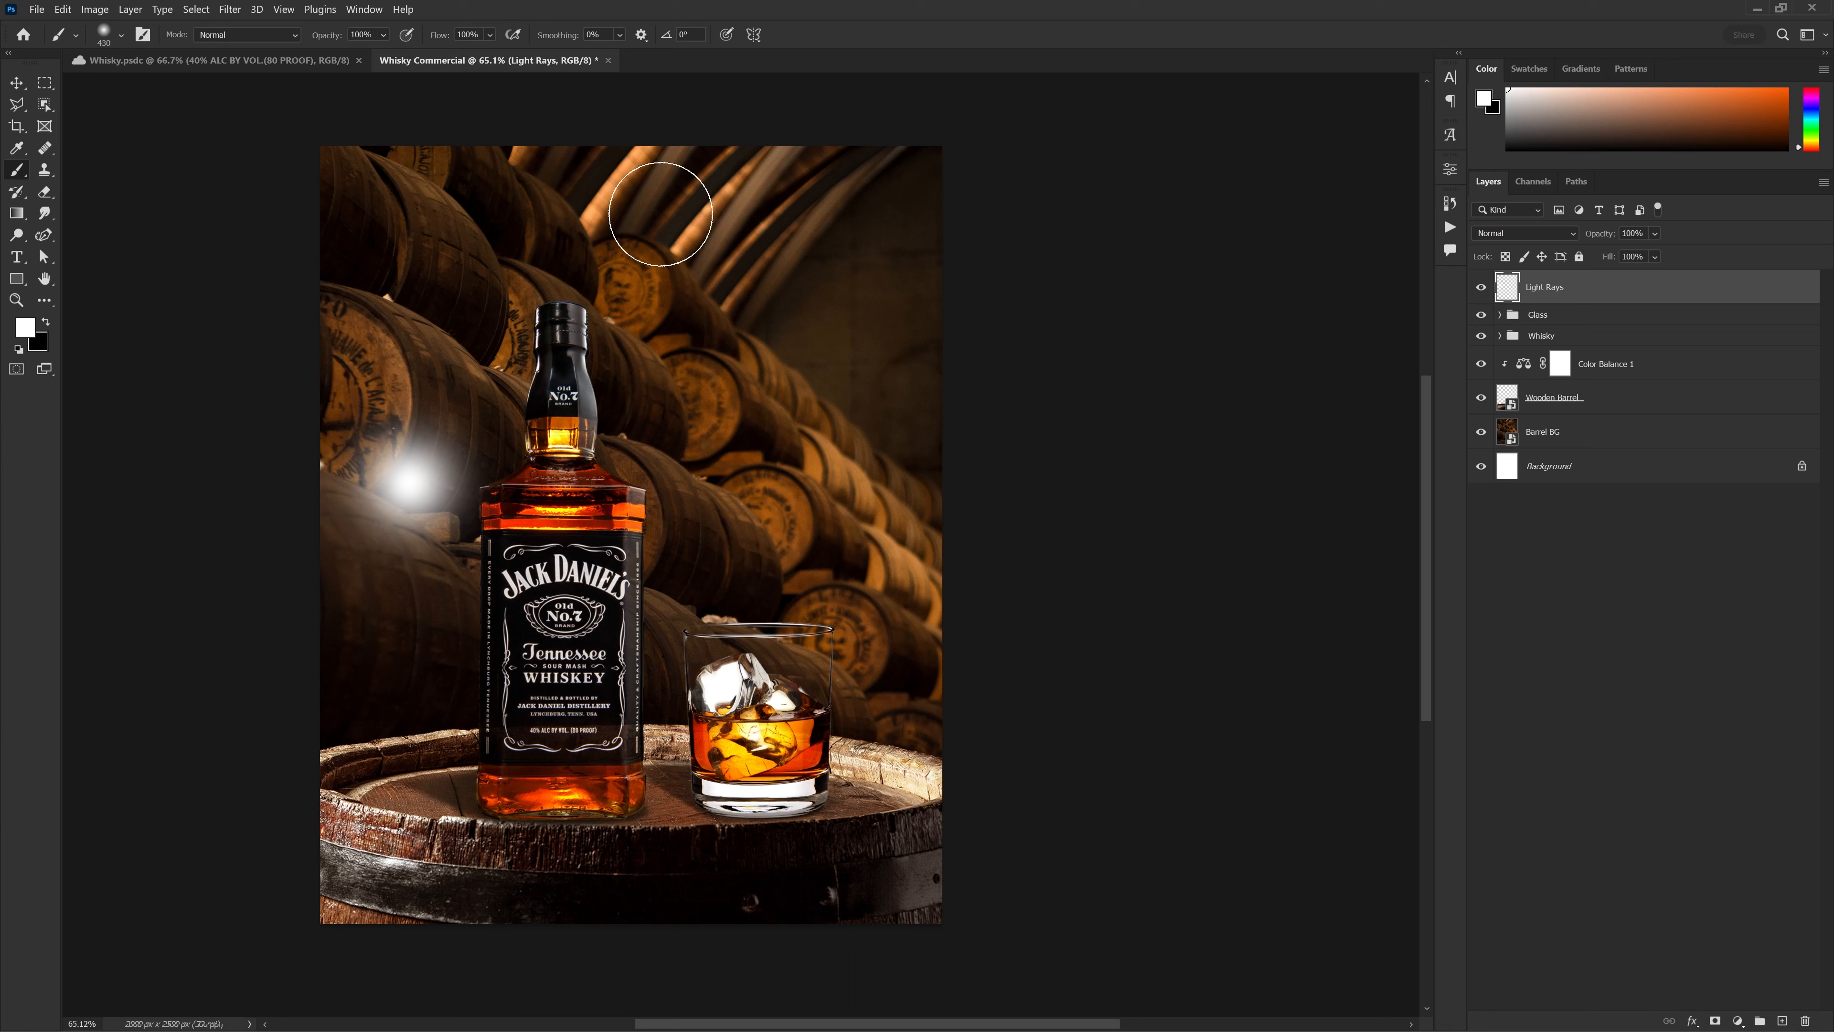
{"action": "left_click", "coordinate": [873, 846], "text": "shift"}
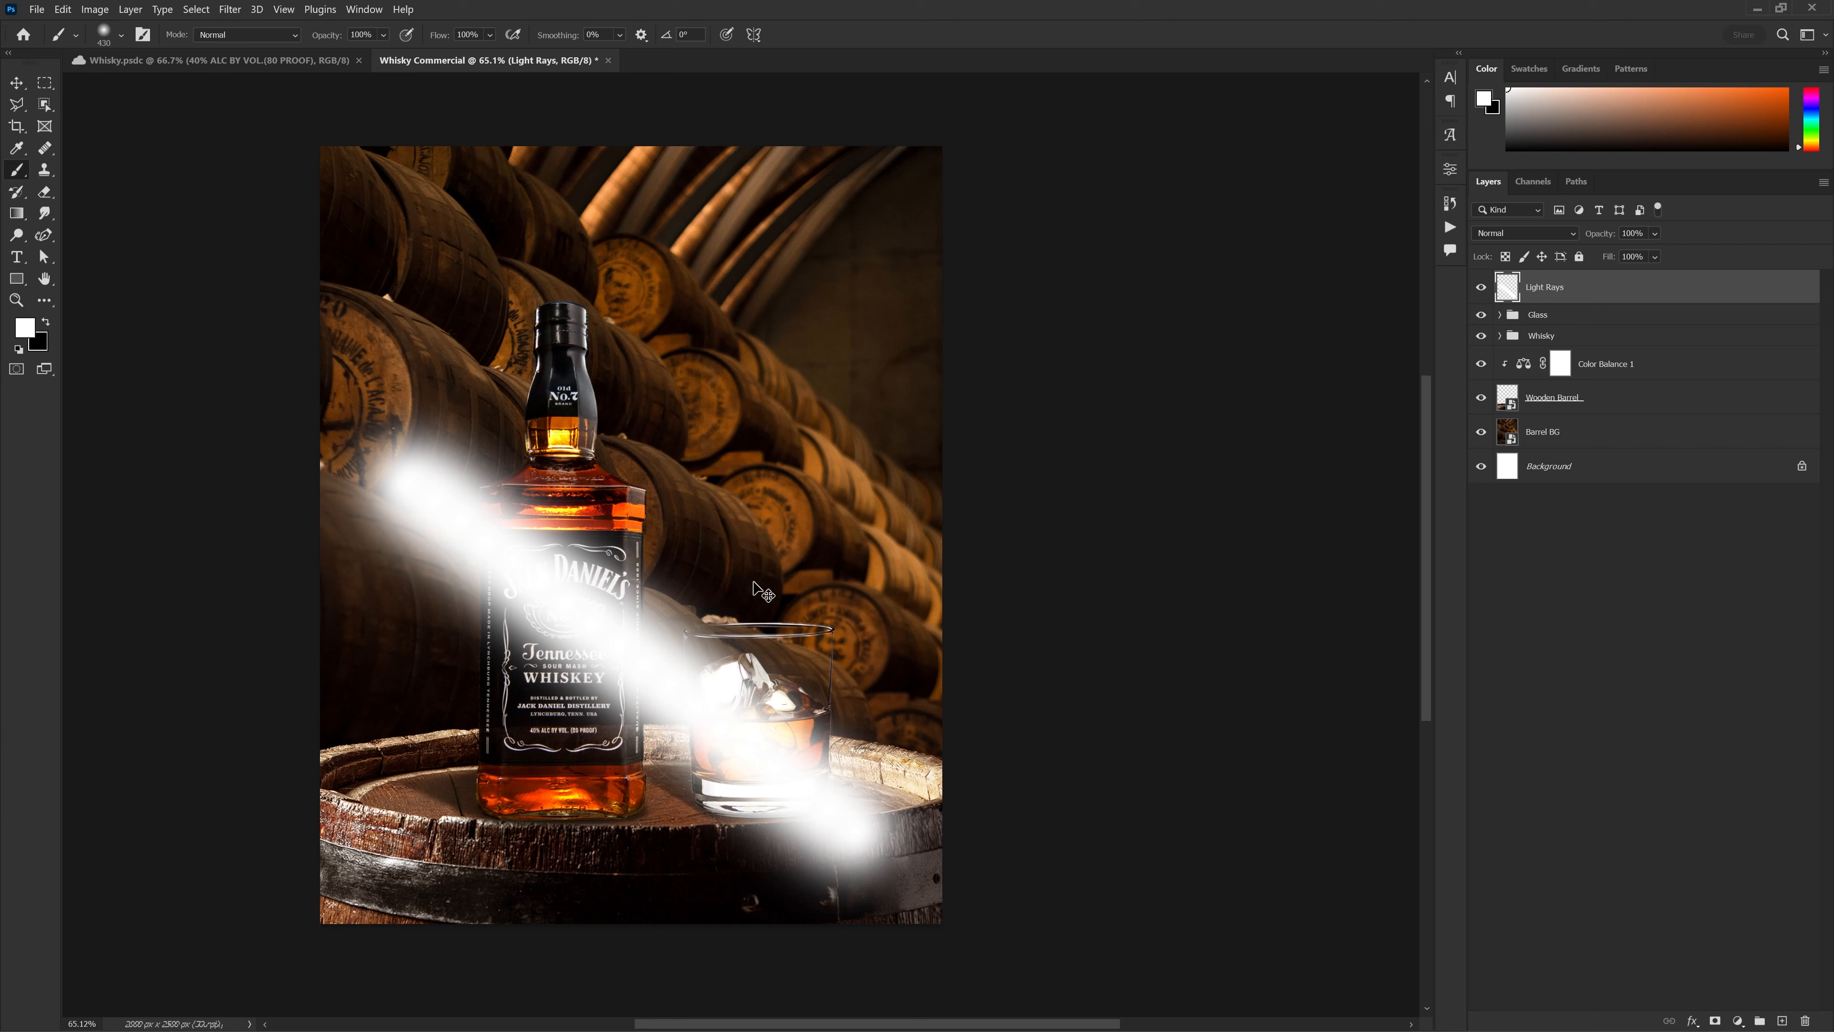
{"action": "key", "text": "ctrl+z"}
{"action": "key", "text": "ctrl+z"}
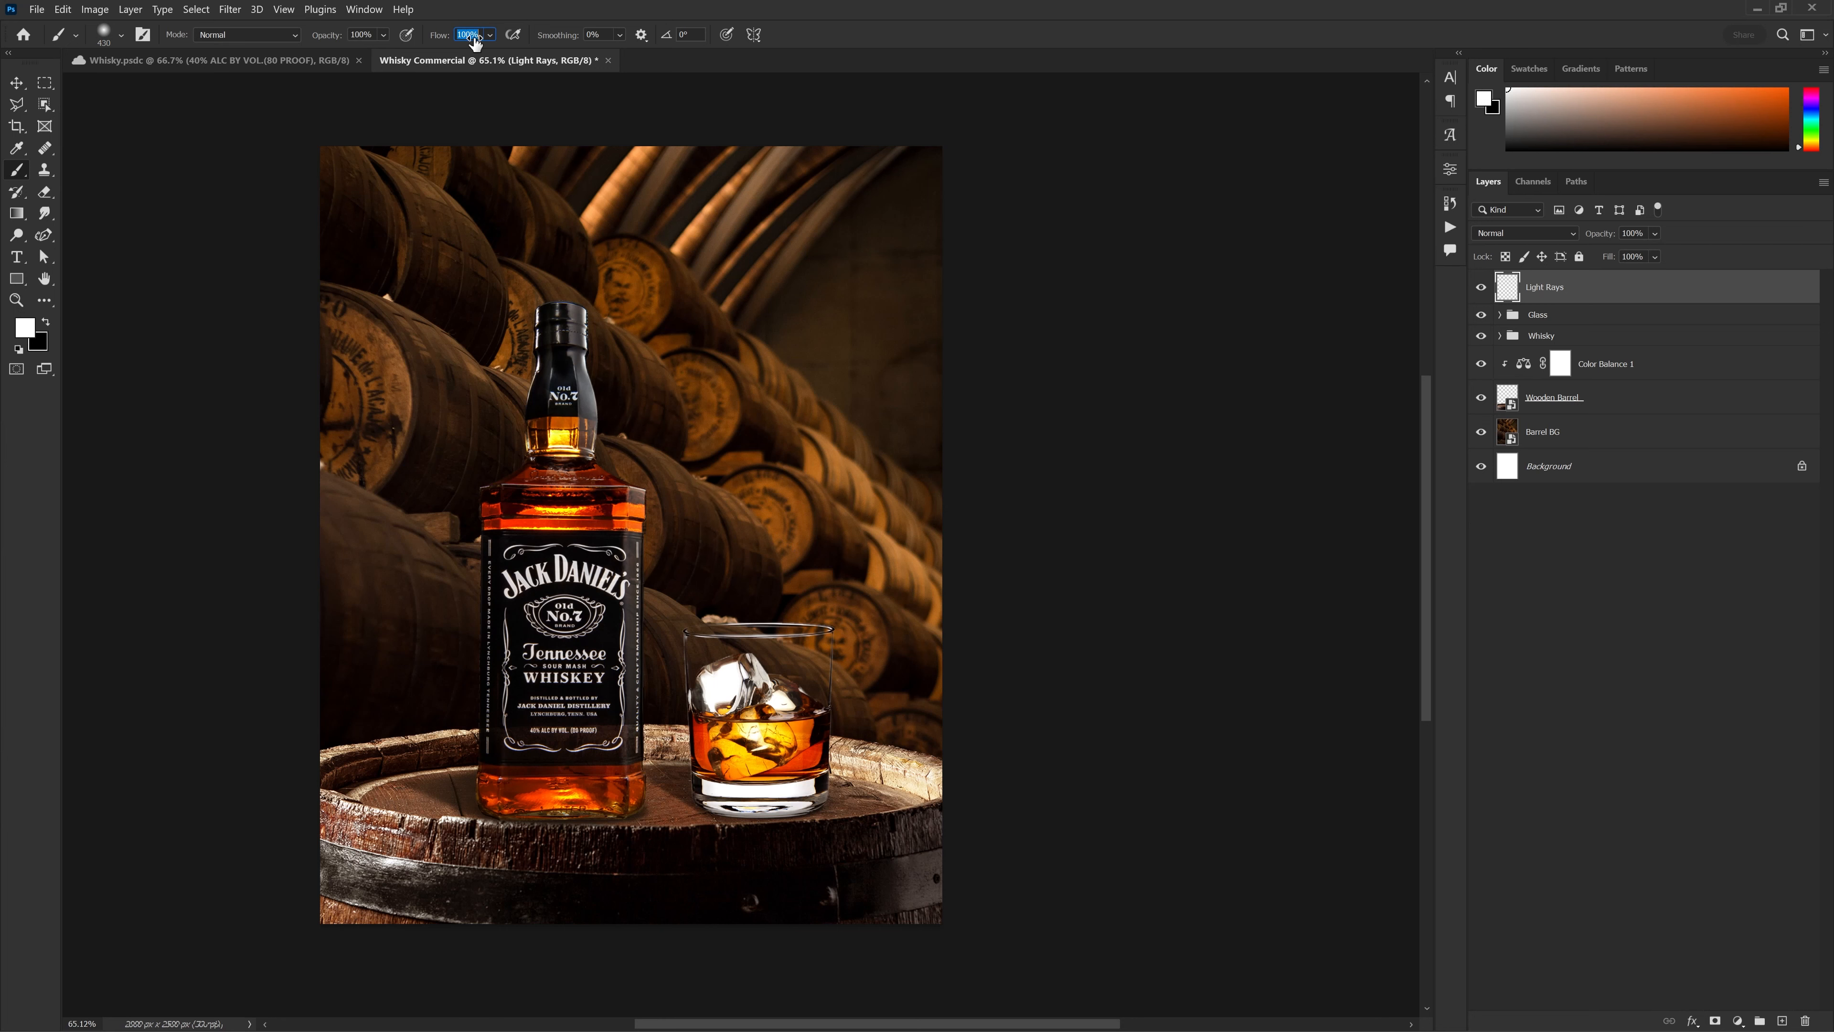
Lower the brush flow to 80% and shrink the brush to the width of a light ray
{"action": "left_click_drag", "start_coordinate": [655, 437], "coordinate": [643, 449]}
{"action": "key", "text": "bracketleft"}
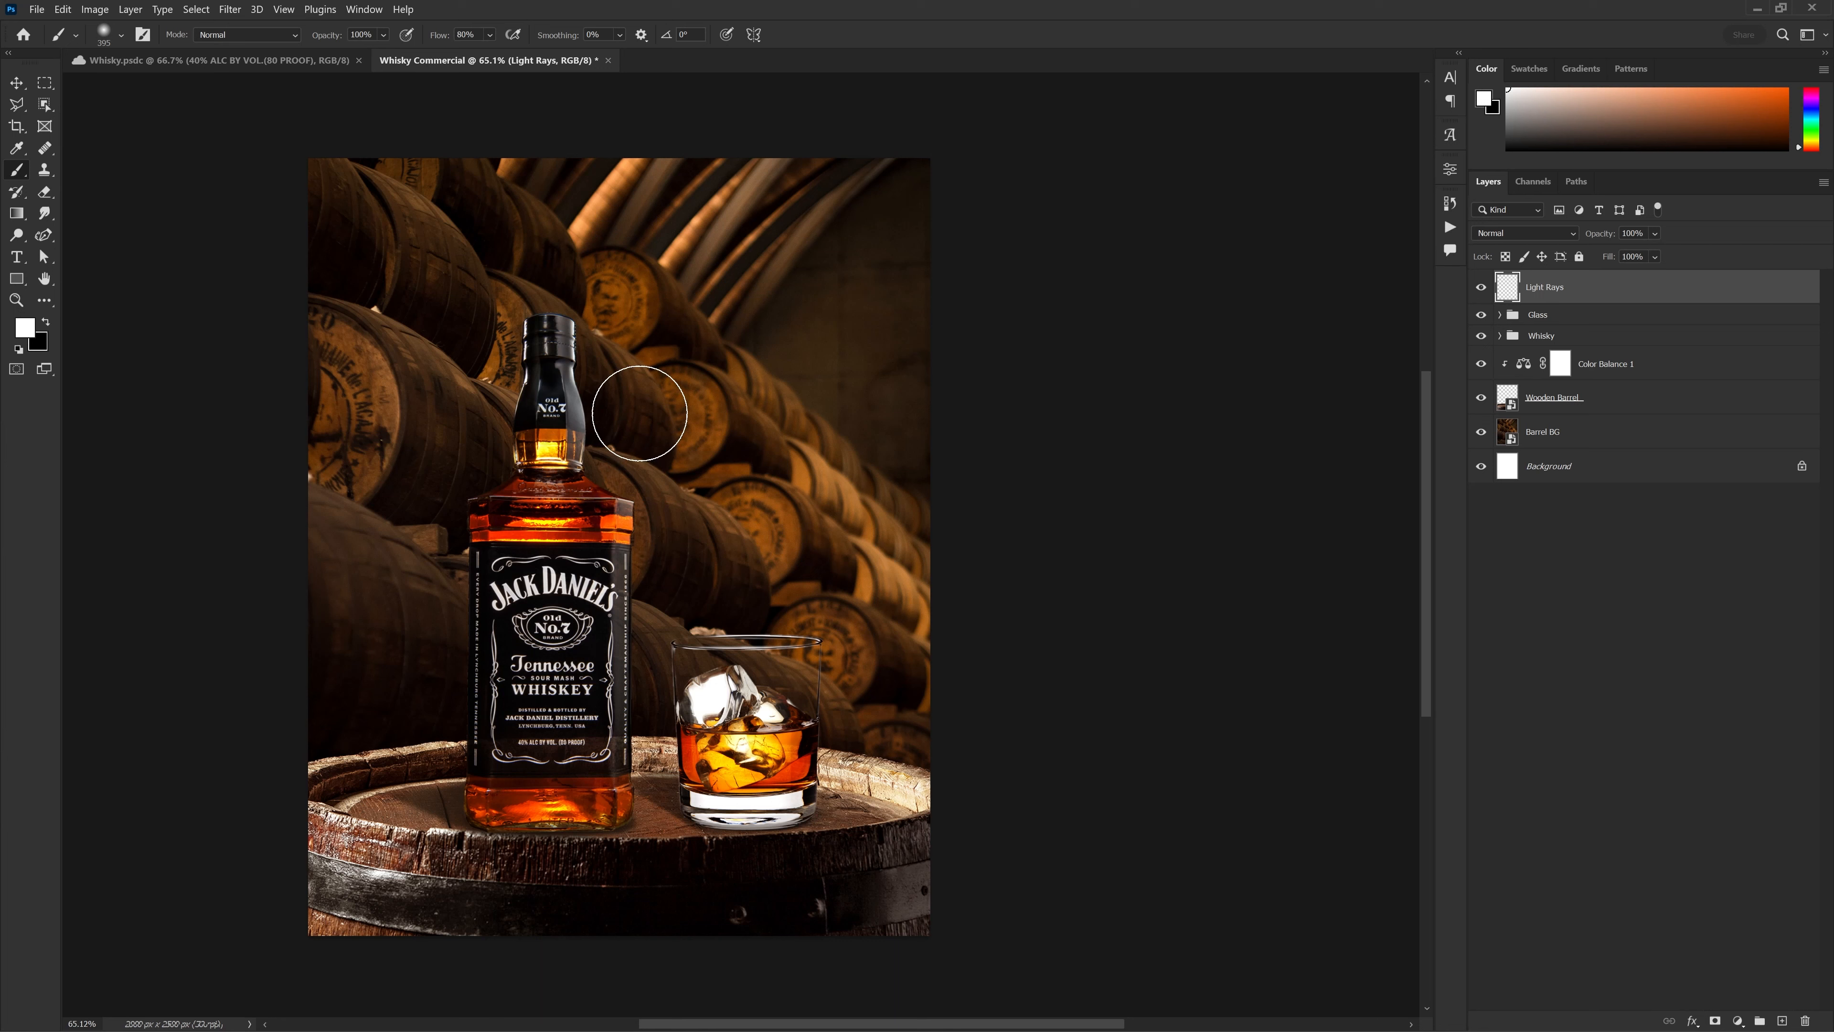
{"action": "mouse_move", "coordinate": [639, 413]}
{"action": "left_mouse_down"}
{"action": "mouse_move", "coordinate": [610, 424]}
{"action": "mouse_move", "coordinate": [622, 440]}
{"action": "left_mouse_up"}
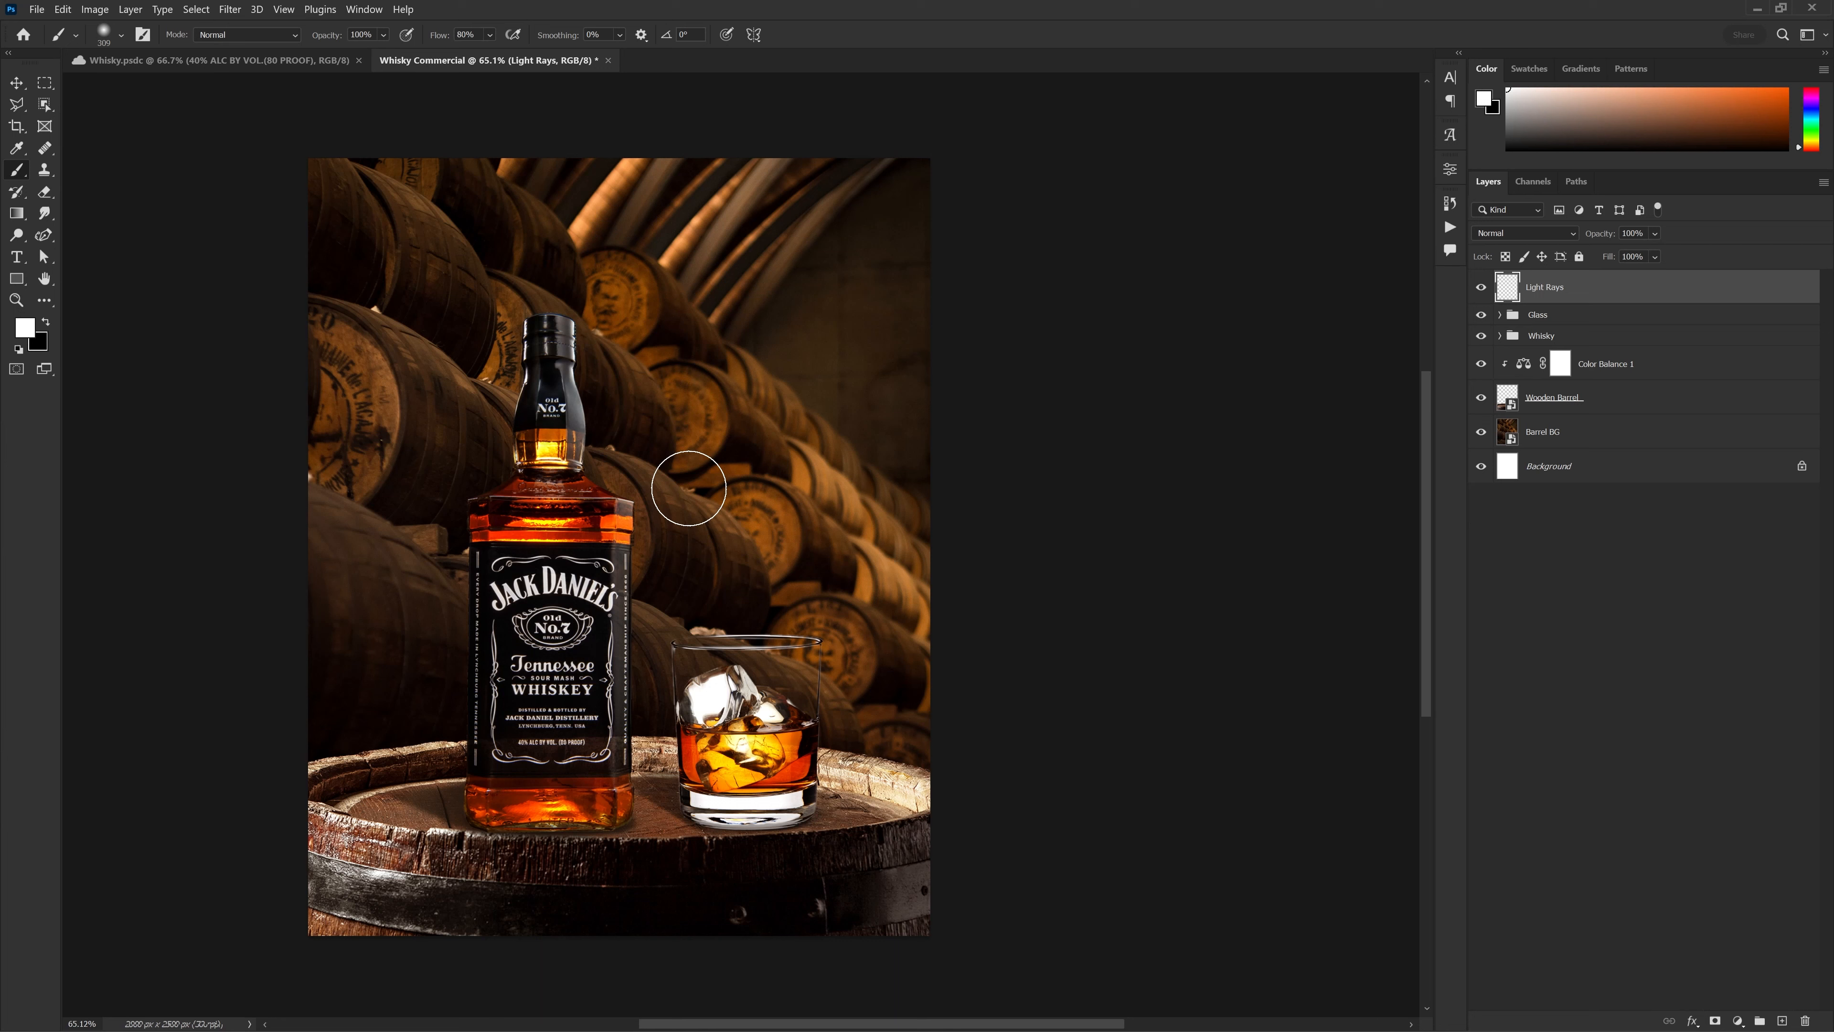
{"action": "key", "text": "alt"}
{"action": "mouse_move", "coordinate": [668, 448]}
{"action": "left_mouse_down"}
{"action": "mouse_move", "coordinate": [1030, 409]}
{"action": "mouse_move", "coordinate": [571, 469]}
{"action": "mouse_move", "coordinate": [697, 466]}
{"action": "mouse_move", "coordinate": [649, 471]}
{"action": "left_mouse_up"}
{"action": "left_click_drag", "start_coordinate": [824, 356], "coordinate": [781, 370]}
{"action": "scroll", "coordinate": [785, 358], "scroll_direction": "down", "scroll_amount": 2}
Paint three straight white rays between the bottle's neck and shoulder and the image's upper-right corner, varying the brush size
{"action": "left_click", "coordinate": [924, 277]}
{"action": "left_click", "coordinate": [552, 532], "text": "shift"}
{"action": "mouse_move", "coordinate": [546, 469]}
{"action": "left_mouse_down"}
{"action": "mouse_move", "coordinate": [533, 438]}
{"action": "mouse_move", "coordinate": [558, 427]}
{"action": "left_mouse_up"}
{"action": "left_click", "coordinate": [539, 484]}
{"action": "left_click", "coordinate": [894, 250], "text": "shift"}
{"action": "left_click", "coordinate": [555, 426]}
{"action": "left_click", "coordinate": [844, 184], "text": "shift"}
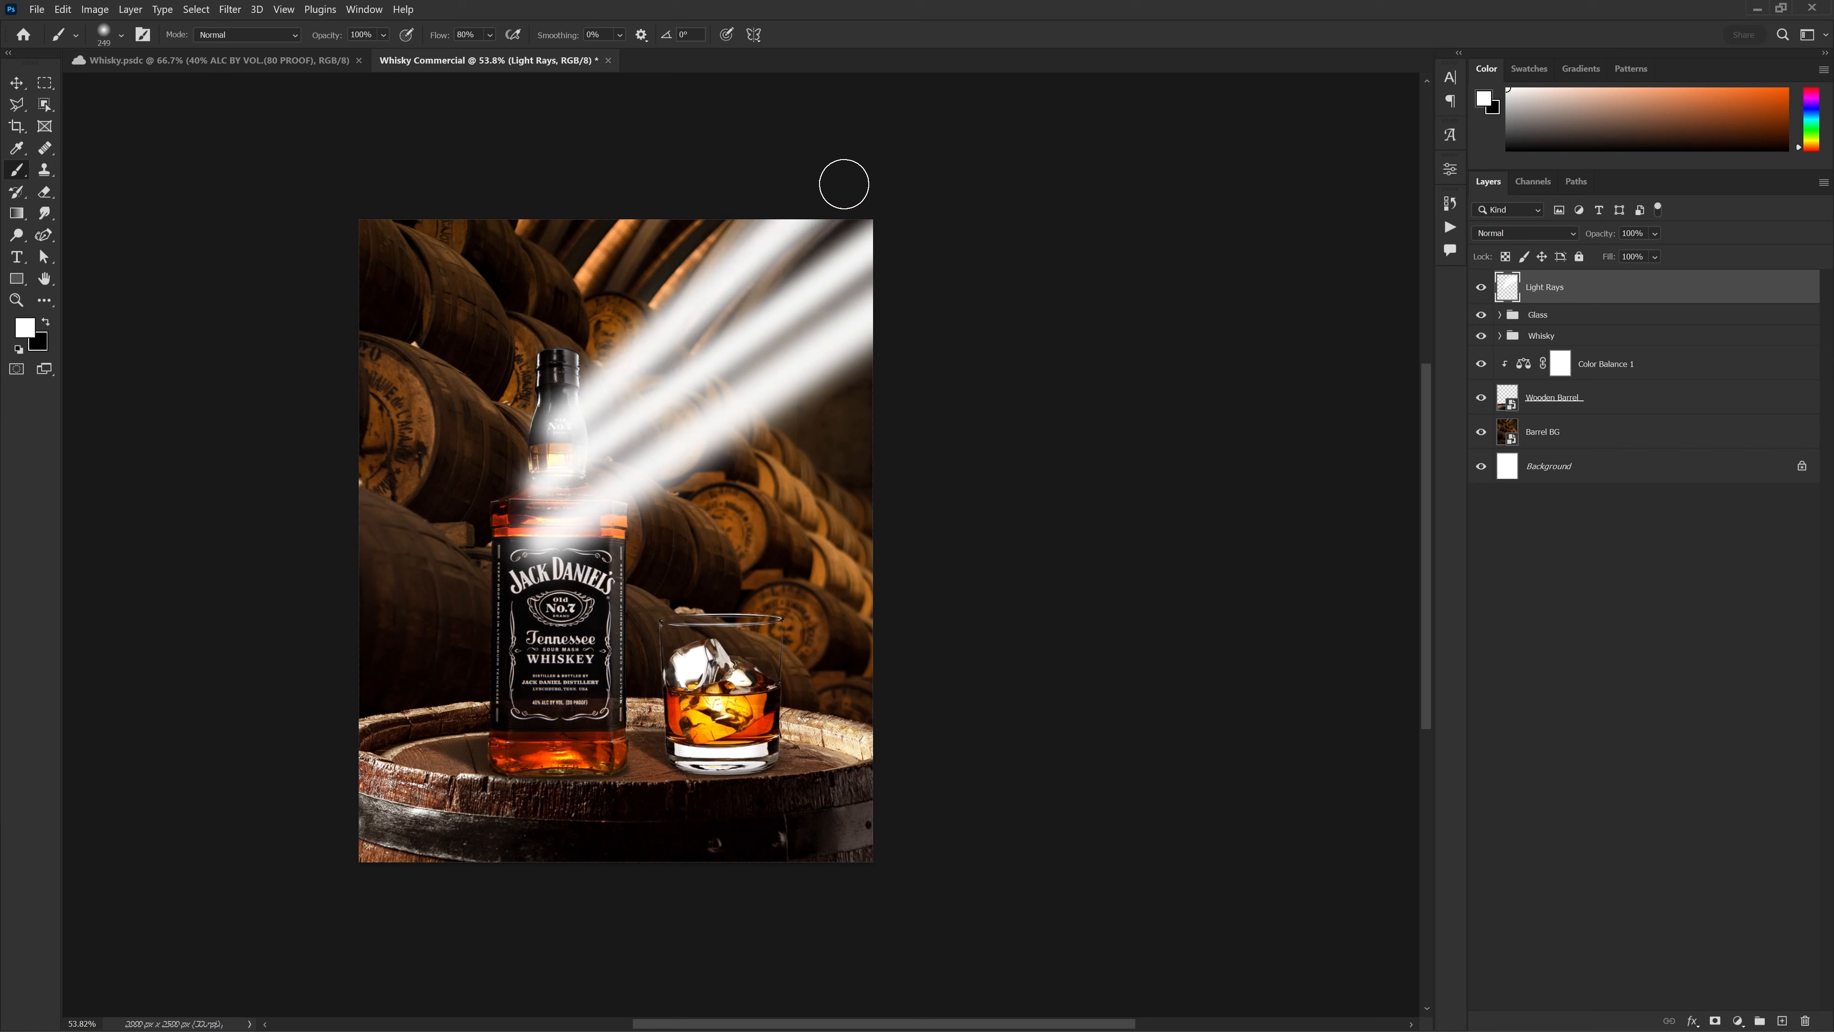
Add more straight rays fanning out from the bottle's cap and label past the top and right edges of the image
{"action": "left_click", "coordinate": [550, 361]}
{"action": "left_click", "coordinate": [746, 131], "text": "shift"}
{"action": "left_click", "coordinate": [577, 571]}
{"action": "left_click", "coordinate": [1033, 423], "text": "shift"}
{"action": "left_click", "coordinate": [610, 652]}
{"action": "left_click", "coordinate": [1037, 582], "text": "shift"}
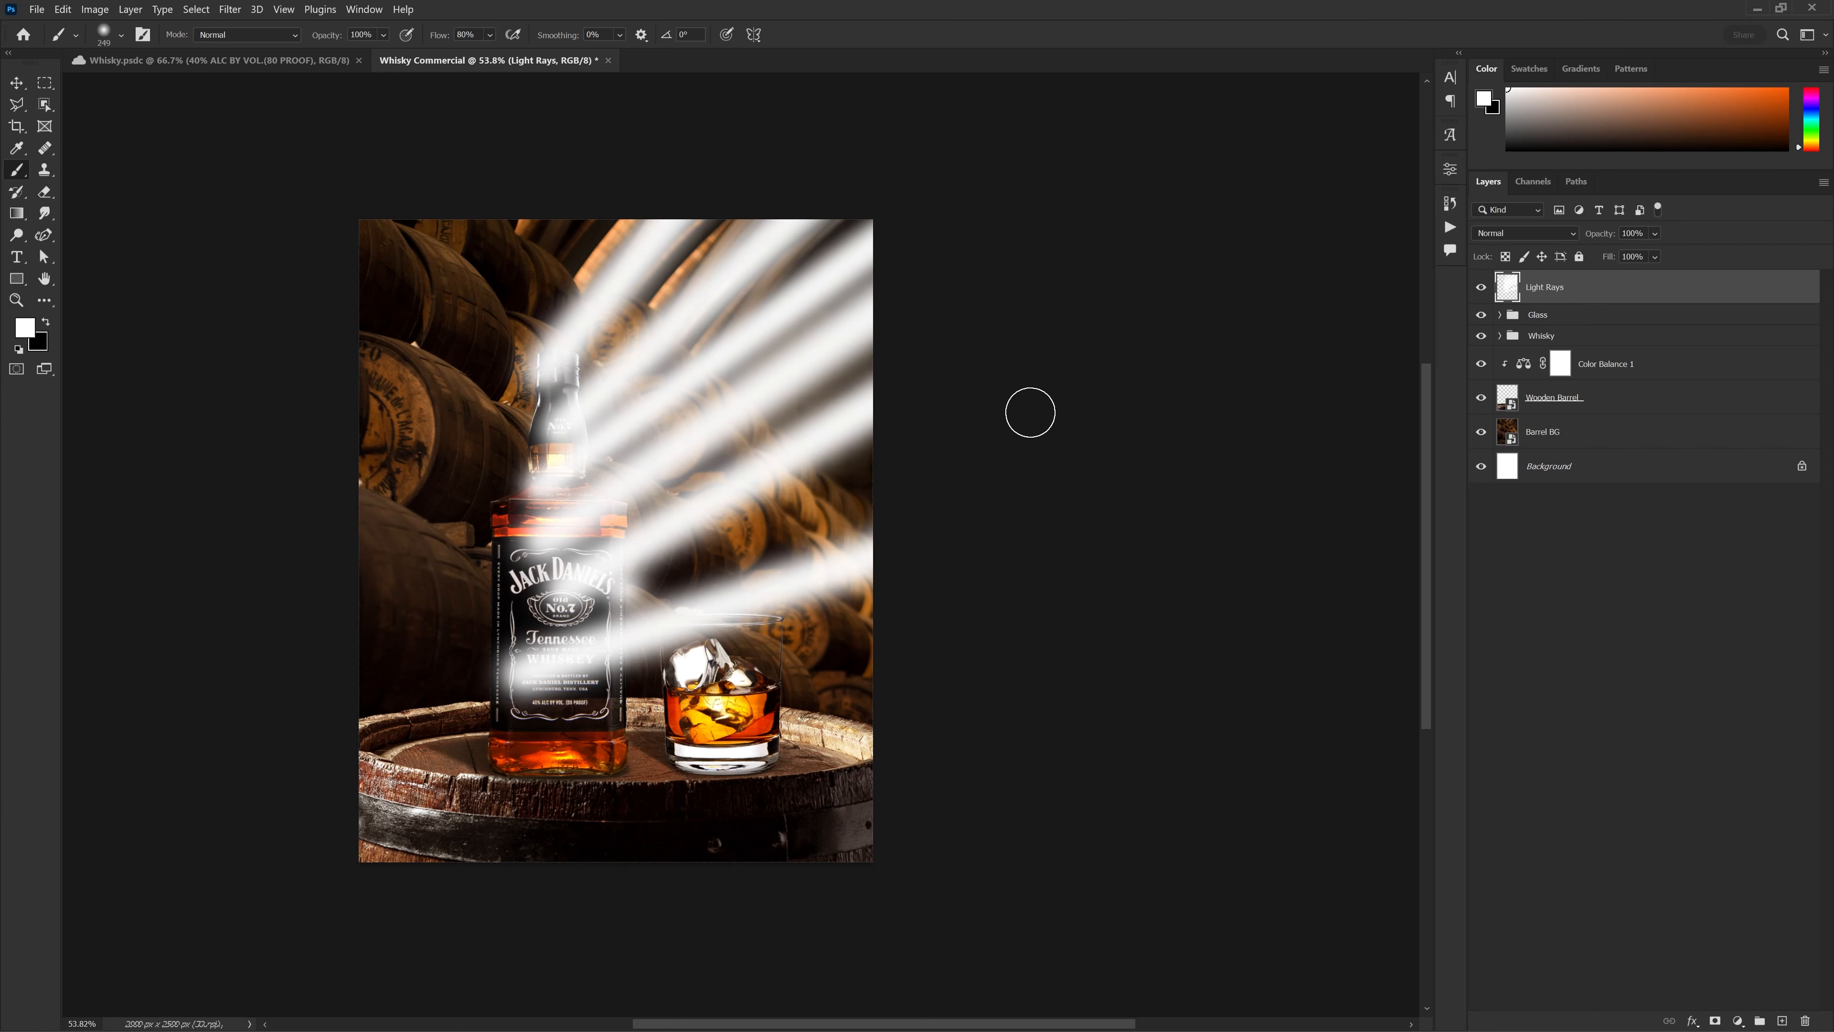
Paint thinner straight rays between the wide ones with a much smaller brush, from the bottle's label and neck outward
{"action": "left_click_drag", "start_coordinate": [739, 554], "coordinate": [722, 553]}
{"action": "left_click", "coordinate": [614, 603]}
{"action": "left_click", "coordinate": [1063, 405], "text": "shift"}
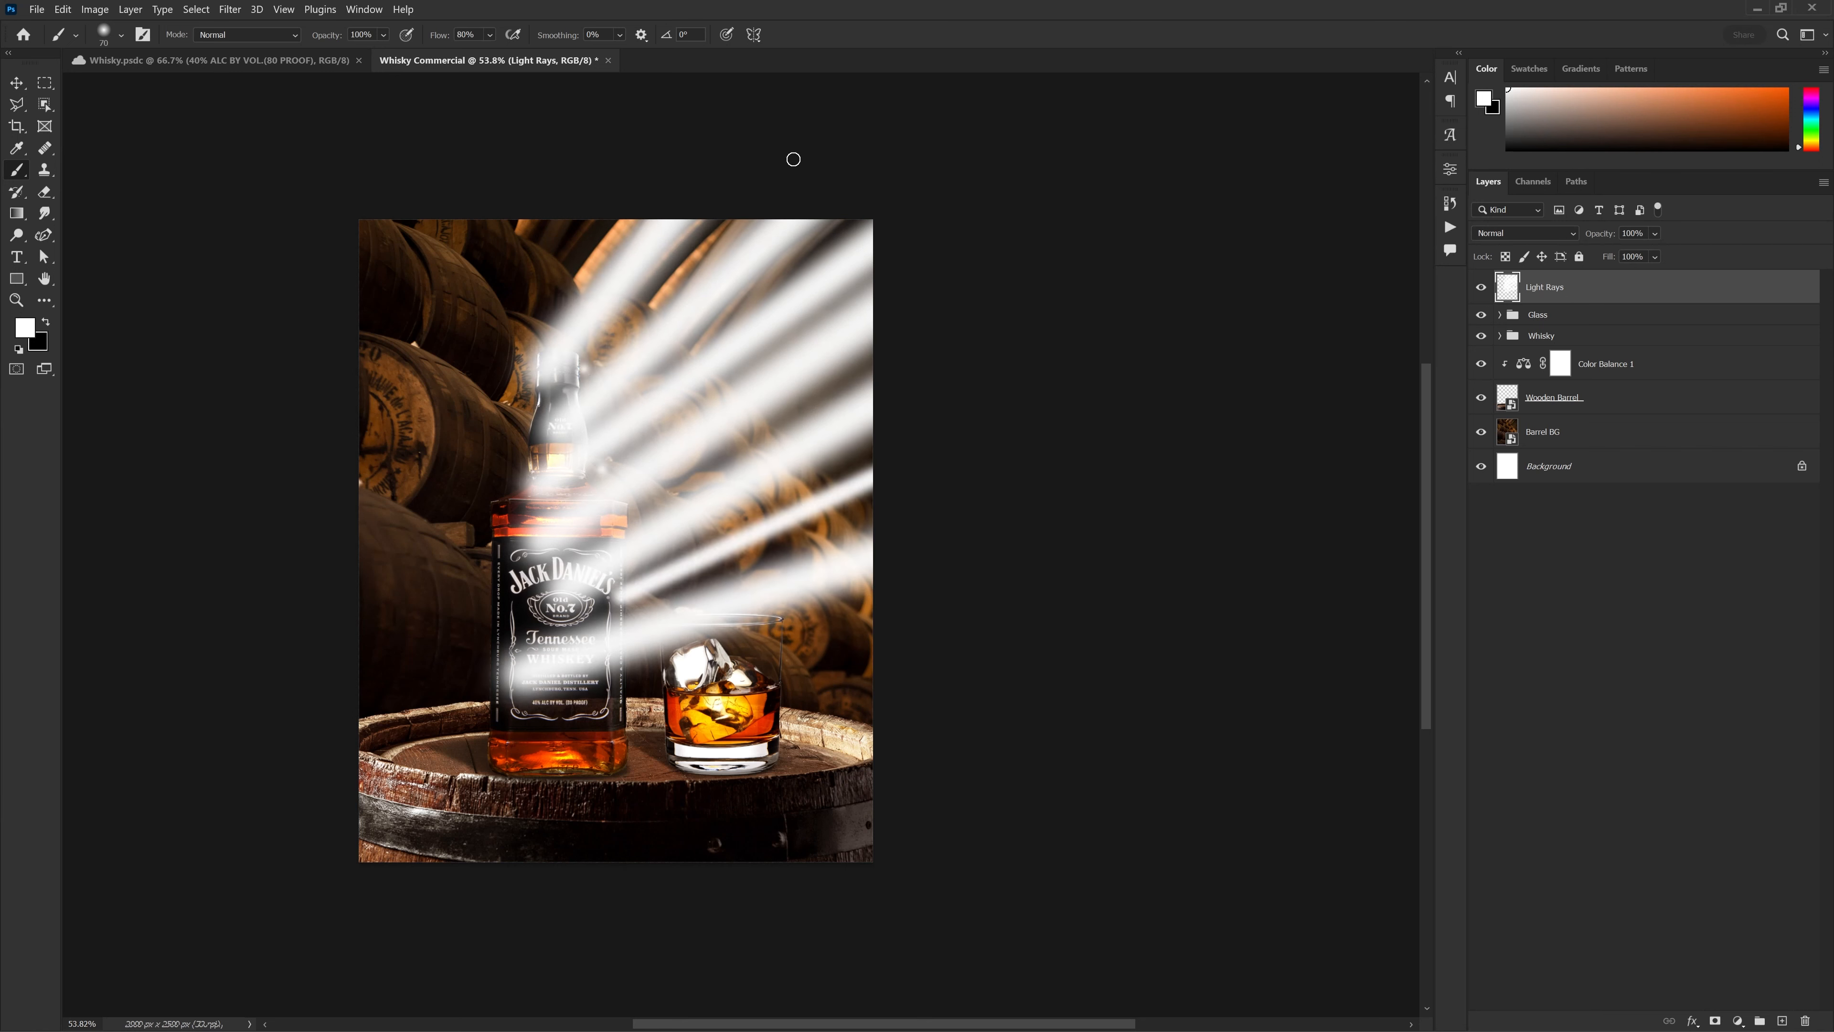
{"action": "left_click_drag", "start_coordinate": [636, 322], "coordinate": [666, 255]}
{"action": "left_click_drag", "start_coordinate": [593, 623], "coordinate": [596, 627]}
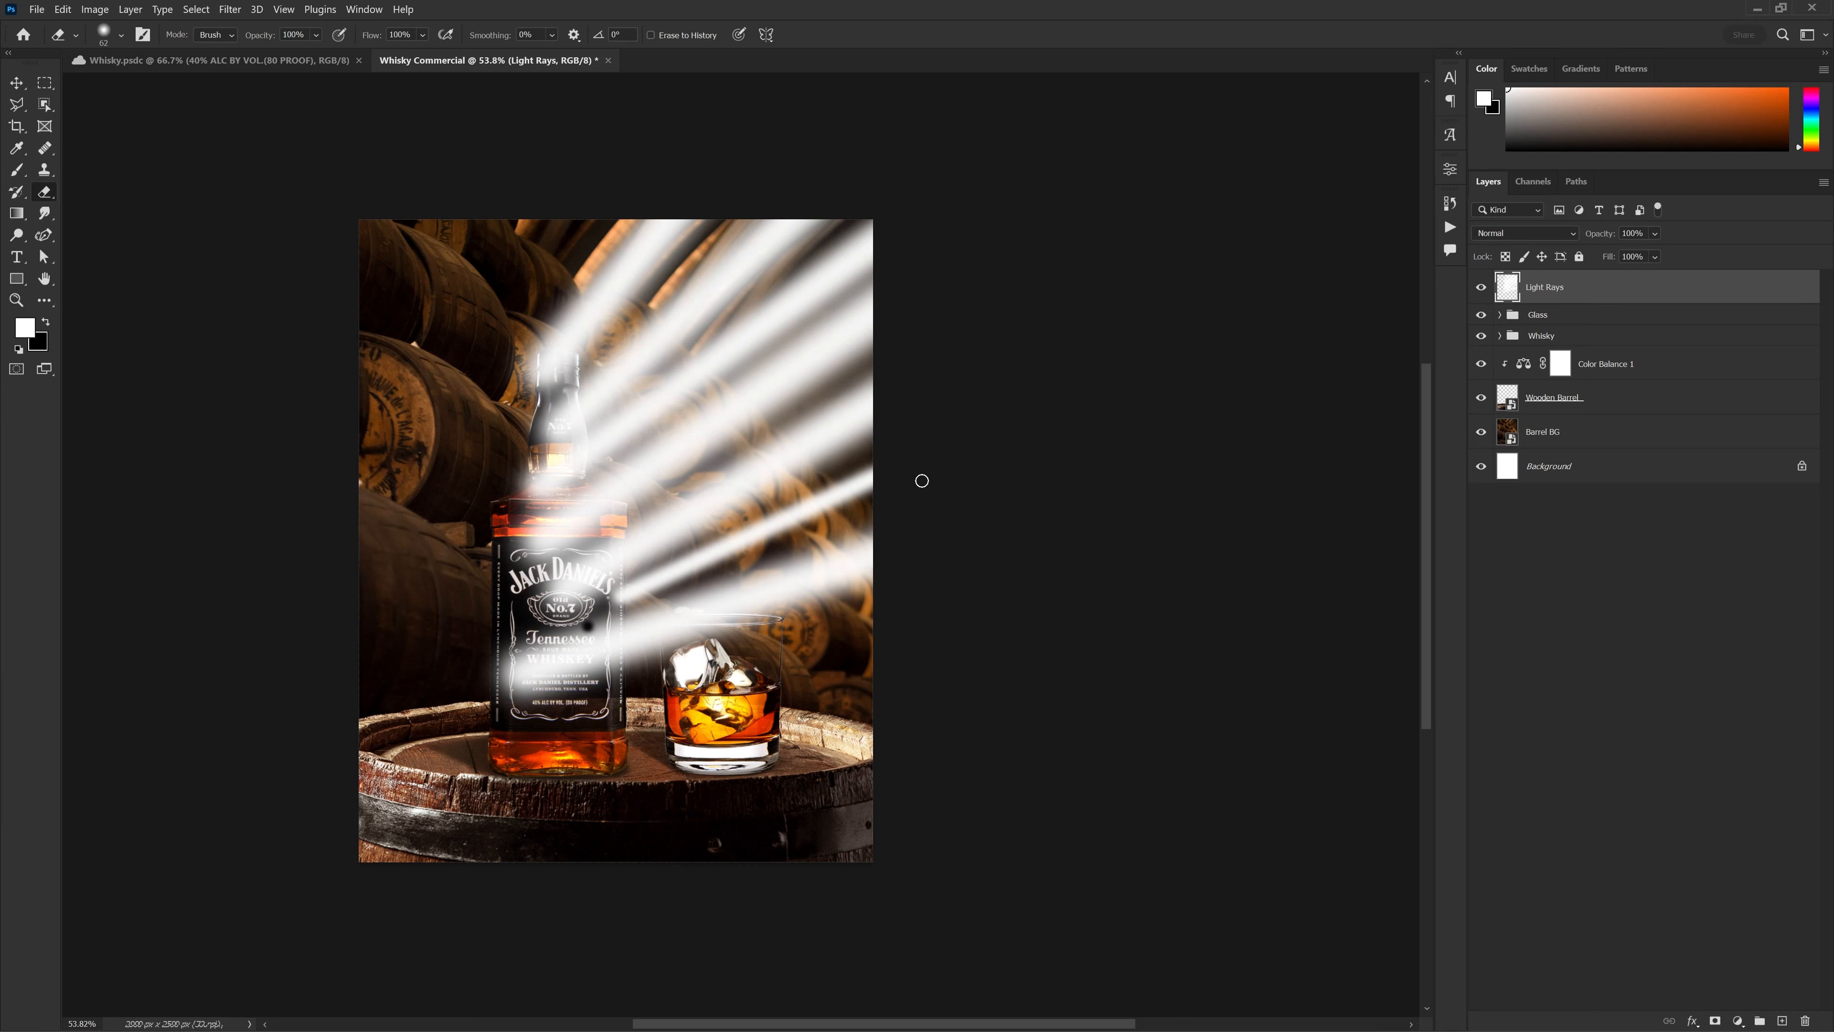
{"action": "left_click", "coordinate": [596, 626], "text": "shift"}
{"action": "mouse_move", "coordinate": [687, 340]}
{"action": "left_mouse_down"}
{"action": "mouse_move", "coordinate": [524, 425]}
{"action": "mouse_move", "coordinate": [578, 399]}
{"action": "left_mouse_up"}
{"action": "left_click", "coordinate": [741, 202], "text": "shift"}
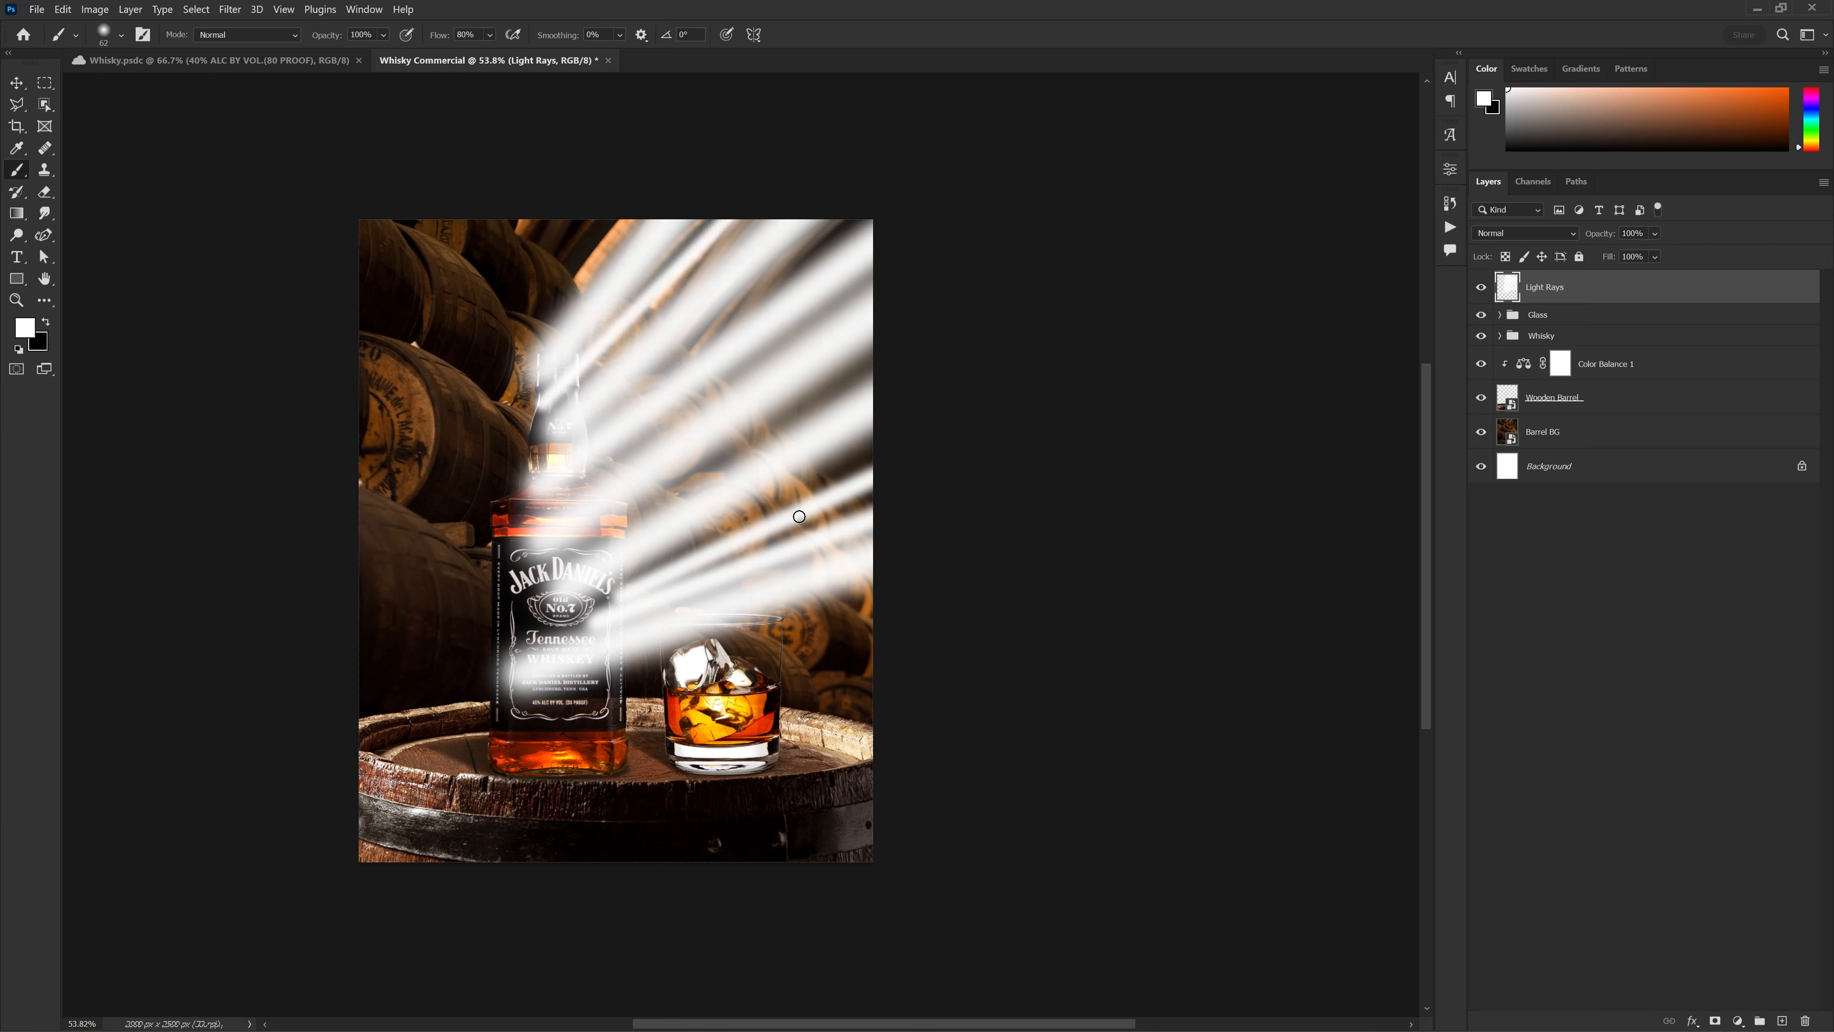
Set the Light Rays layer's blend mode to Screen
{"action": "key", "text": "v"}
{"action": "left_click", "coordinate": [1547, 239]}
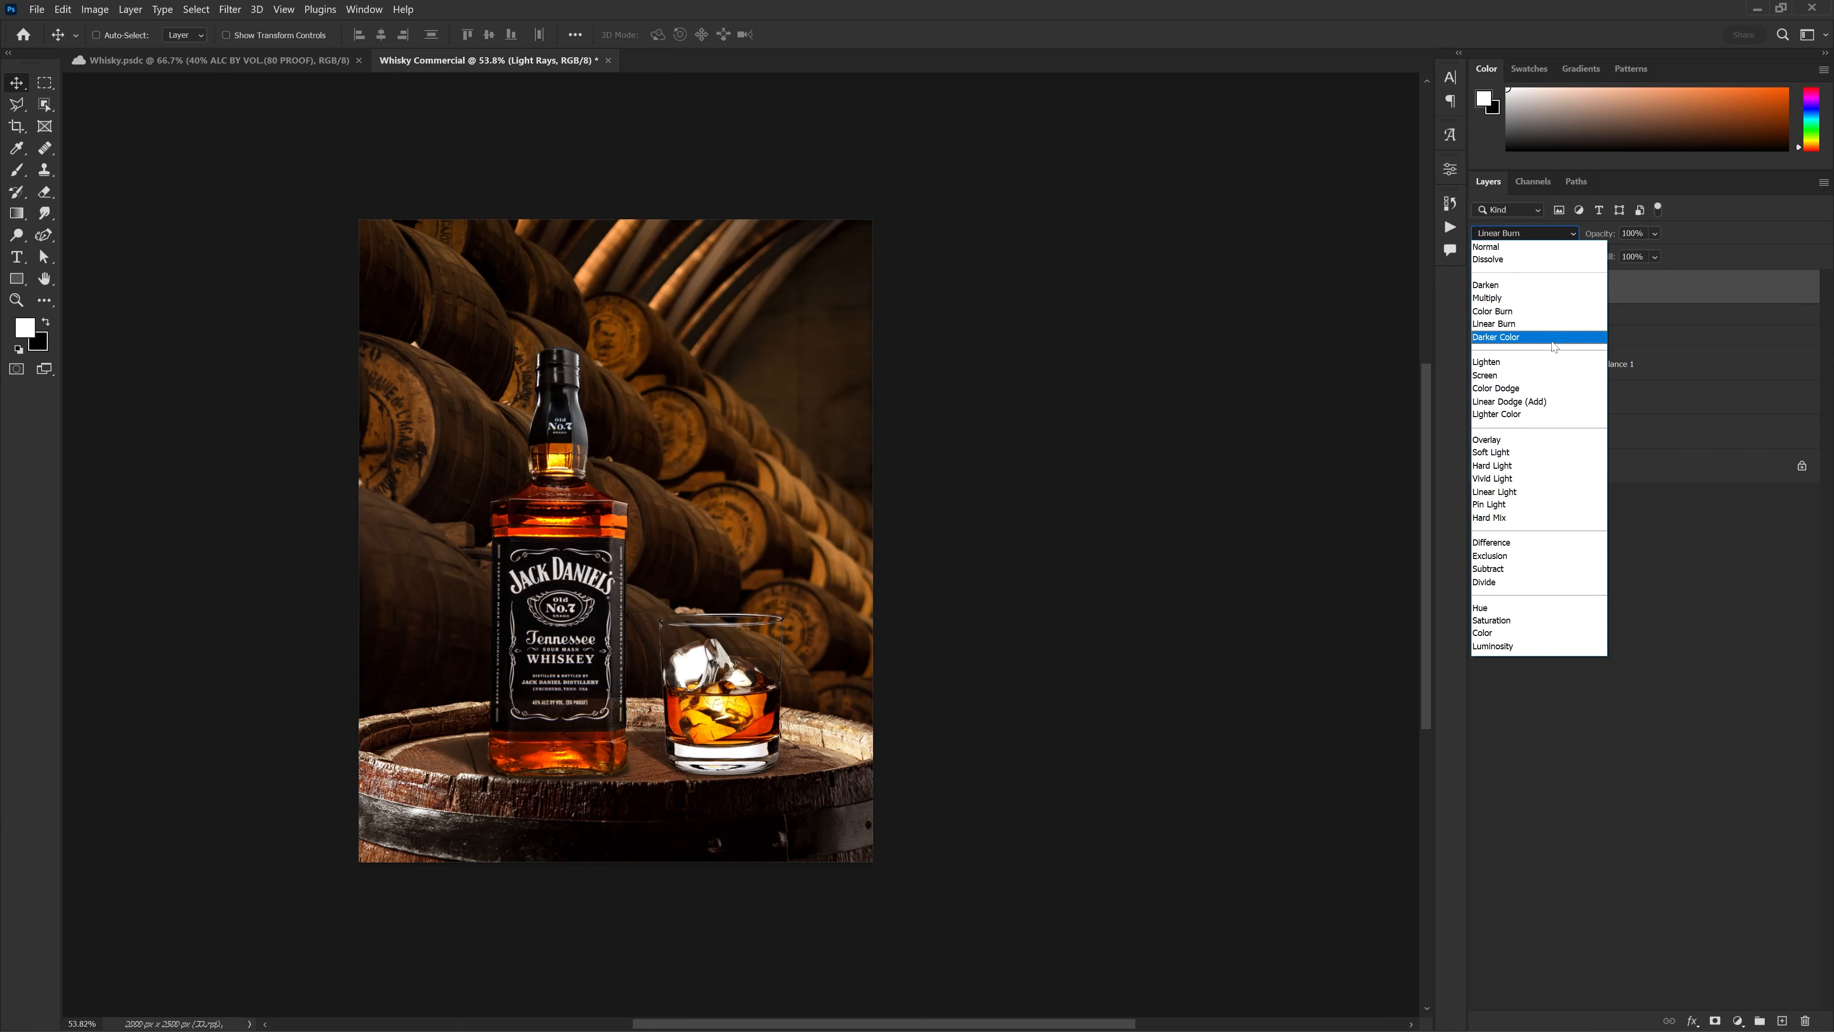
{"action": "left_click", "coordinate": [1562, 318]}
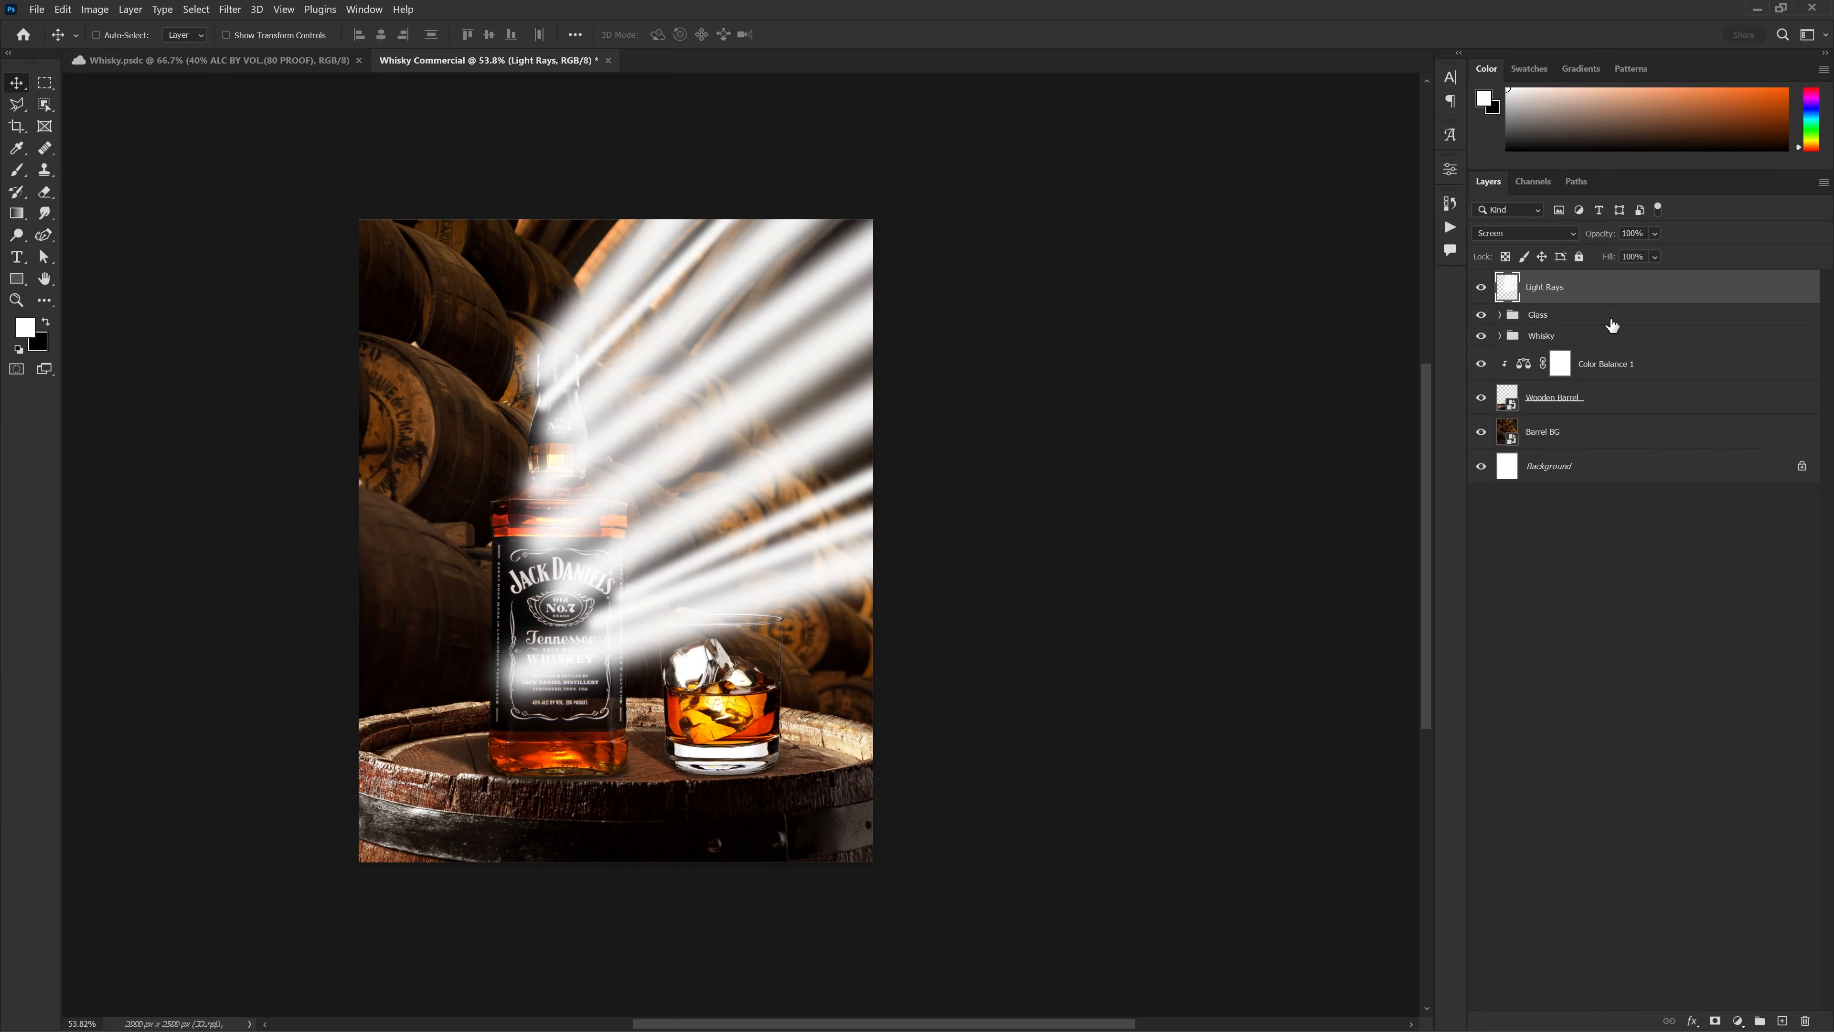
Add a layer mask to the Light Rays layer and ready the Brush with black as the foreground color
{"action": "left_click", "coordinate": [1715, 1017]}
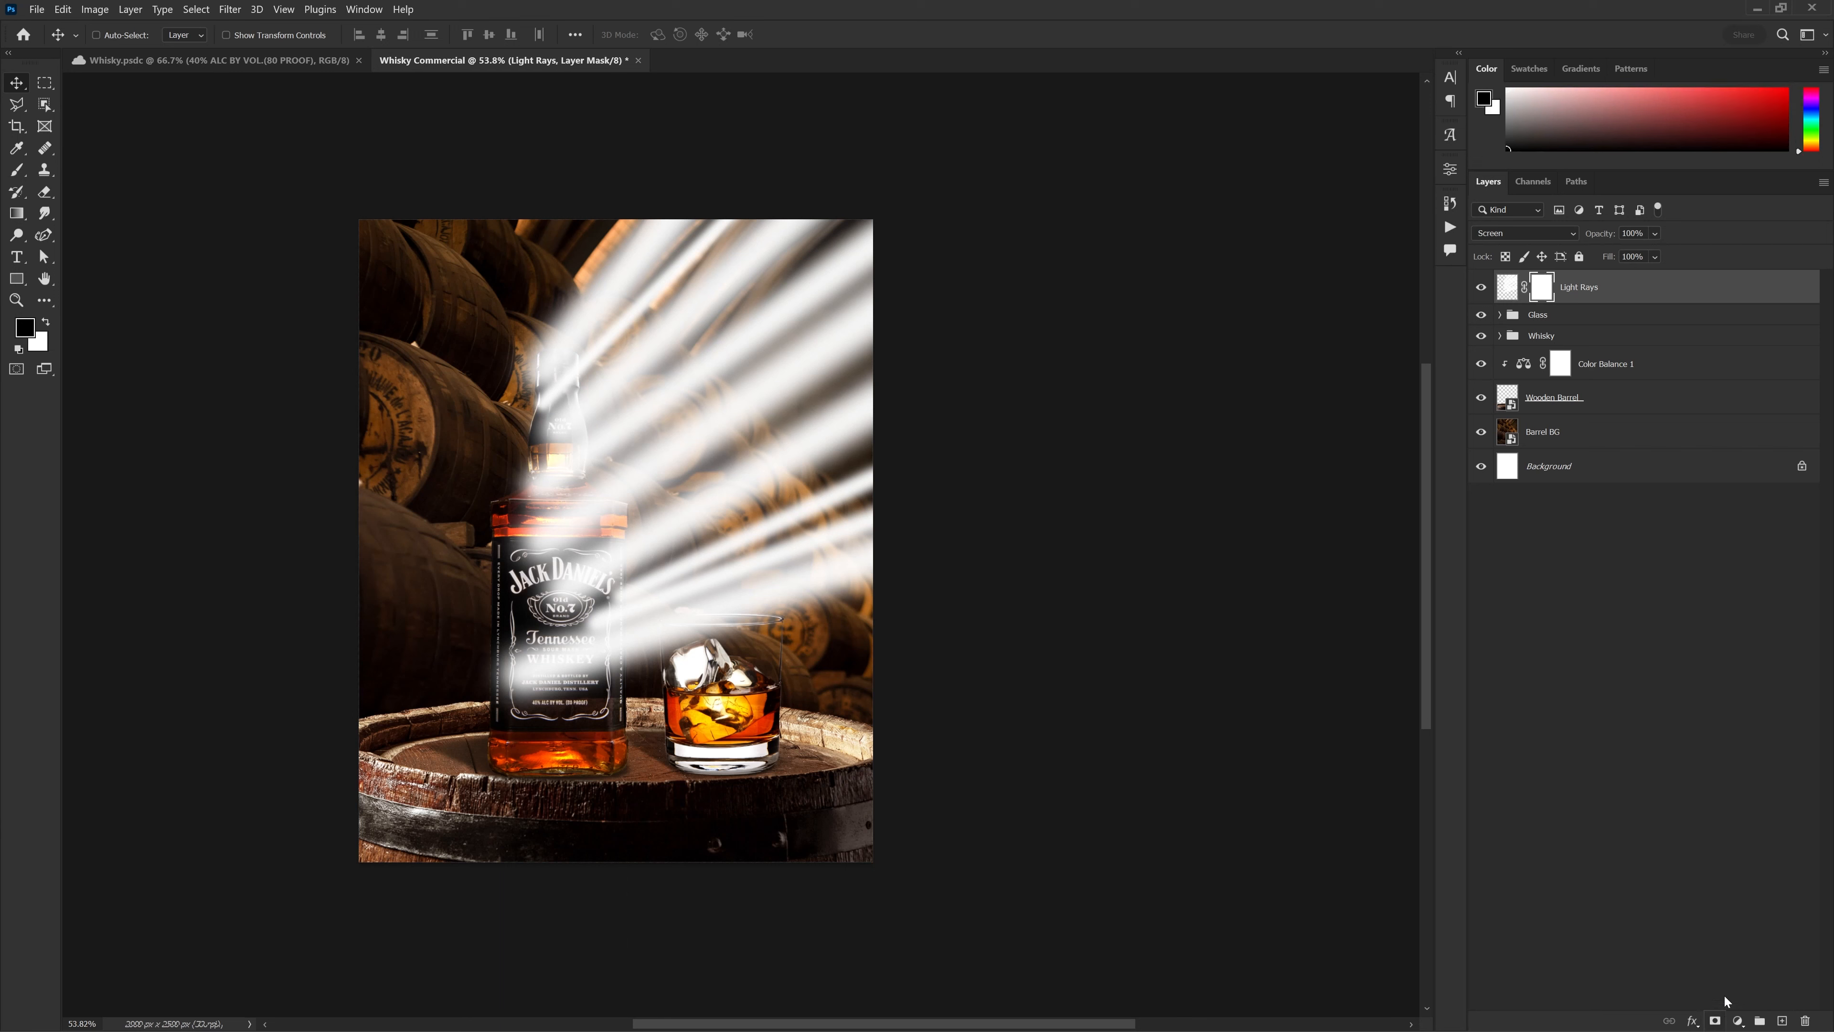
{"action": "key", "text": "b"}
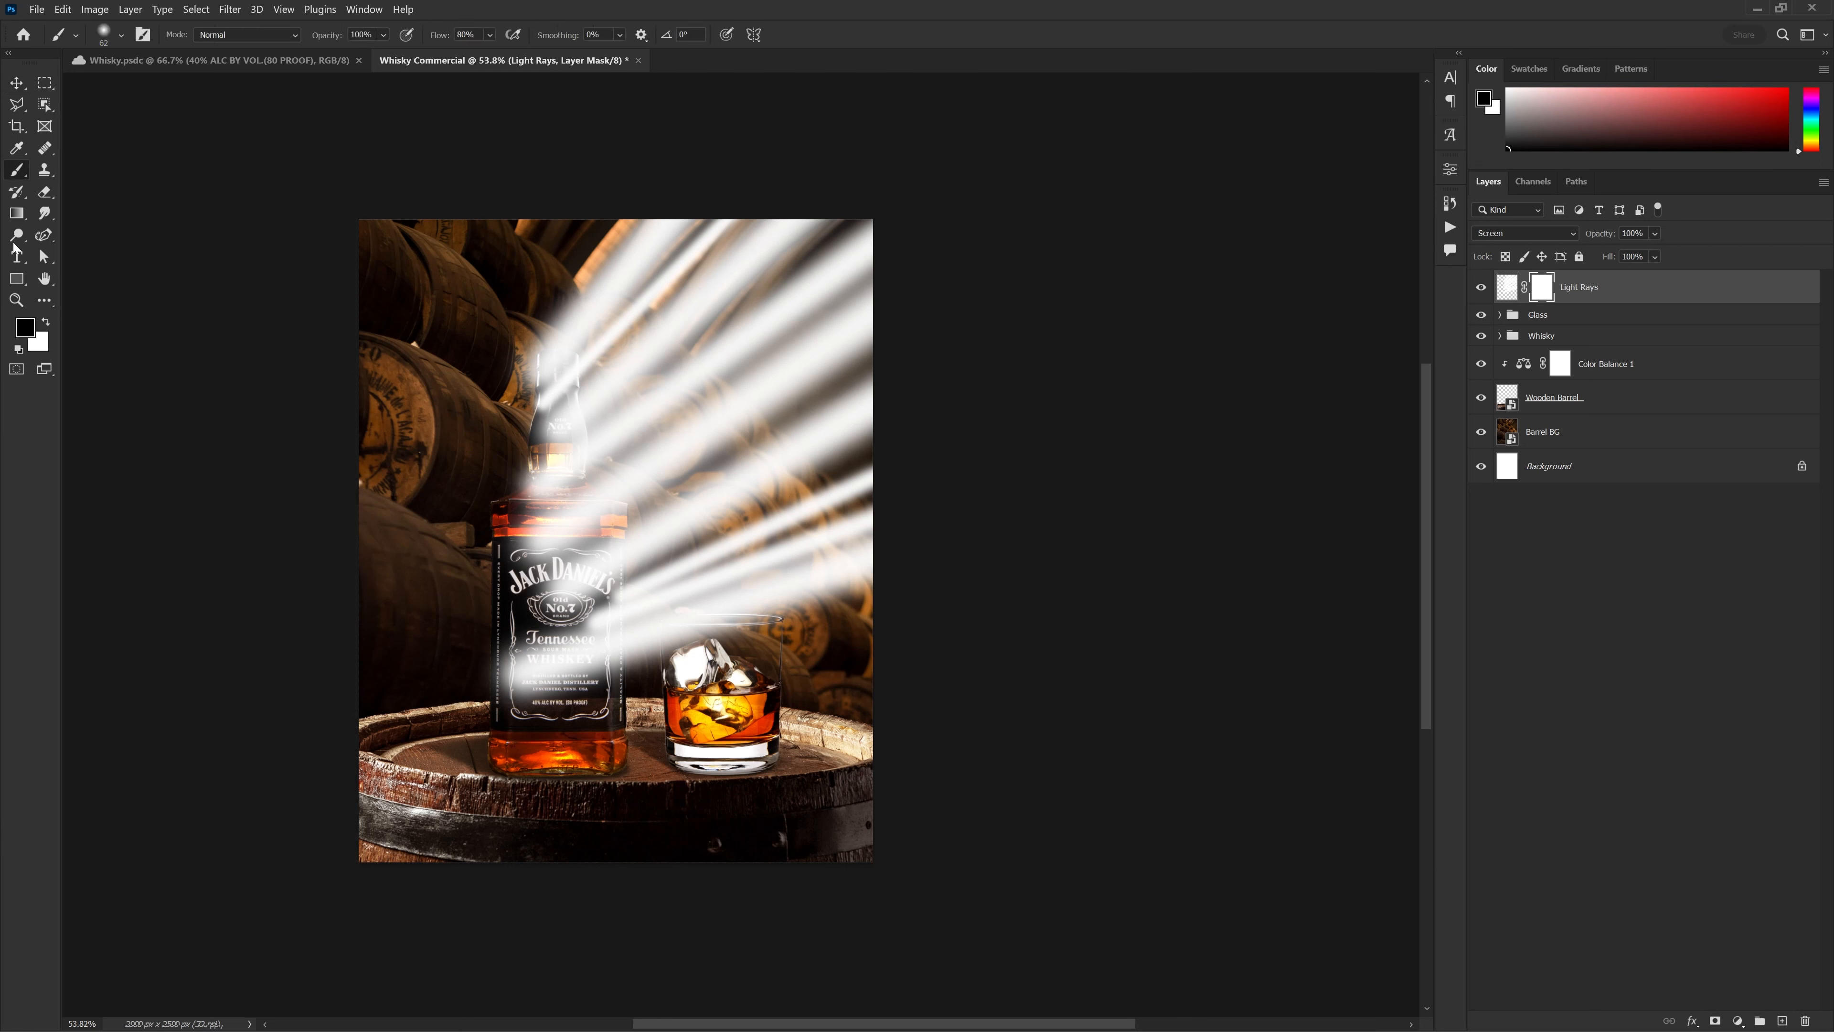
{"action": "left_click", "coordinate": [36, 336]}
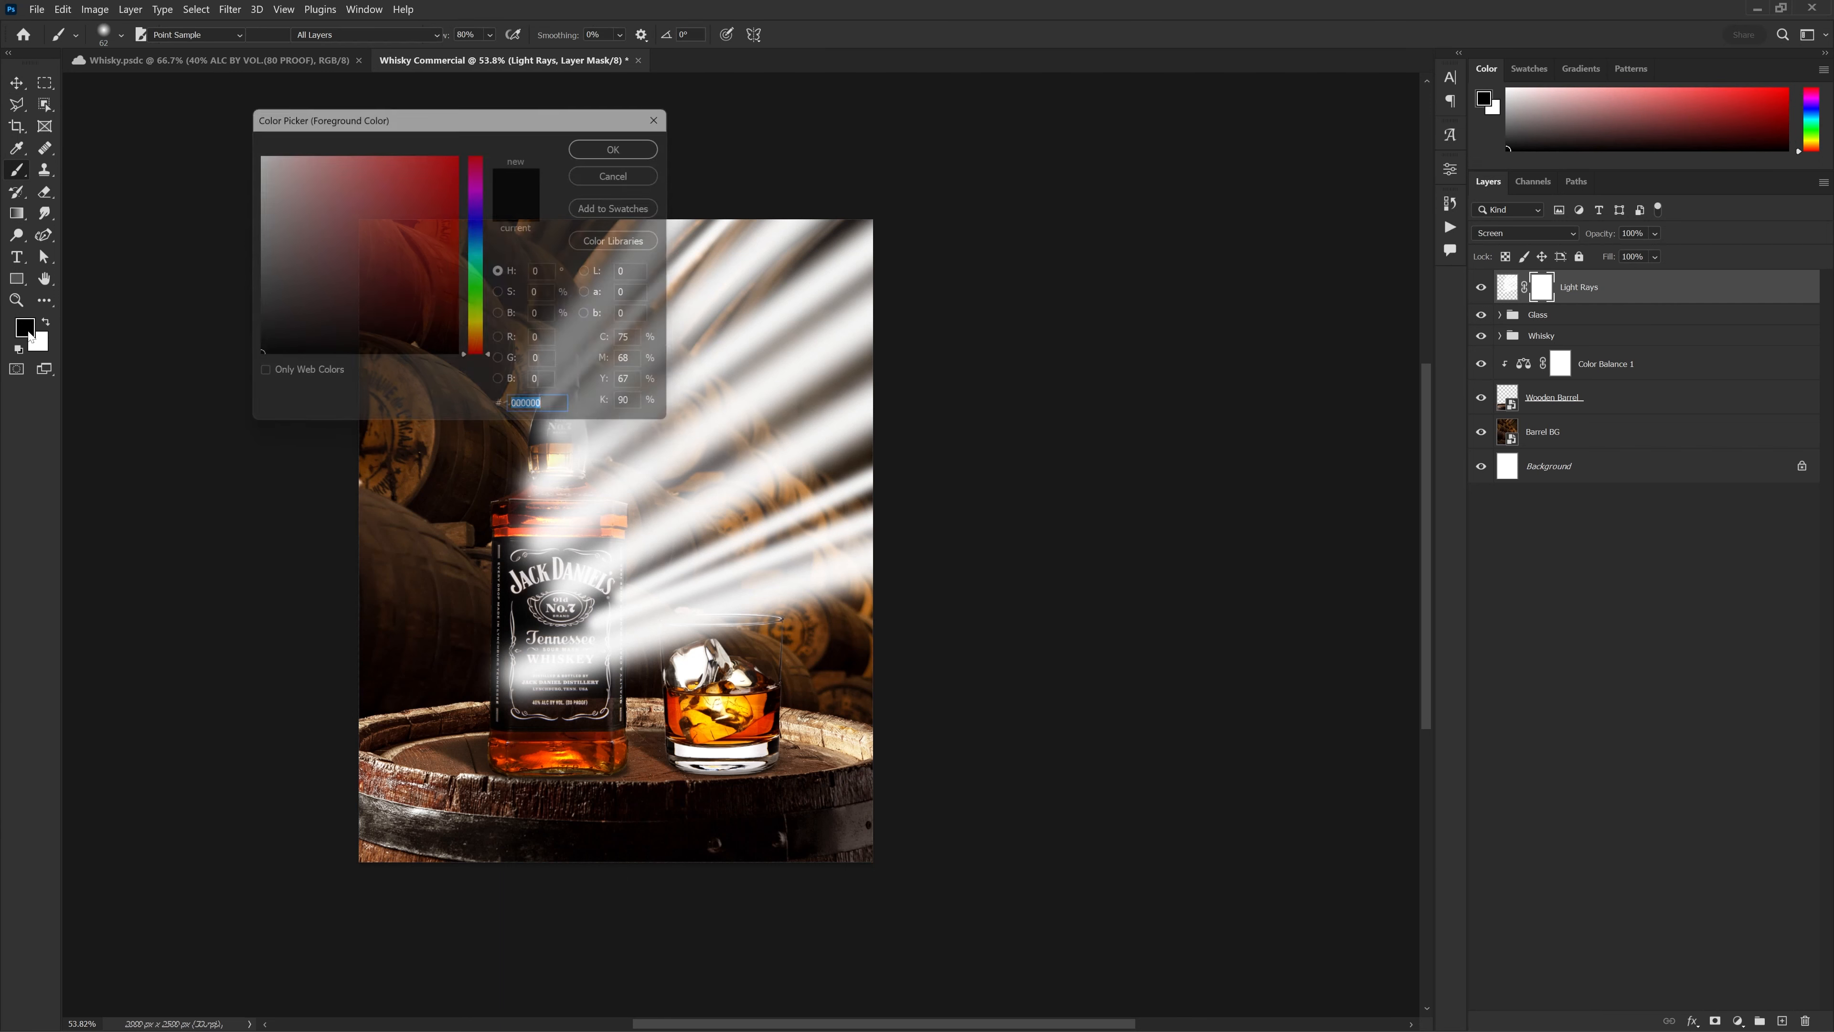
{"action": "left_click", "coordinate": [612, 141]}
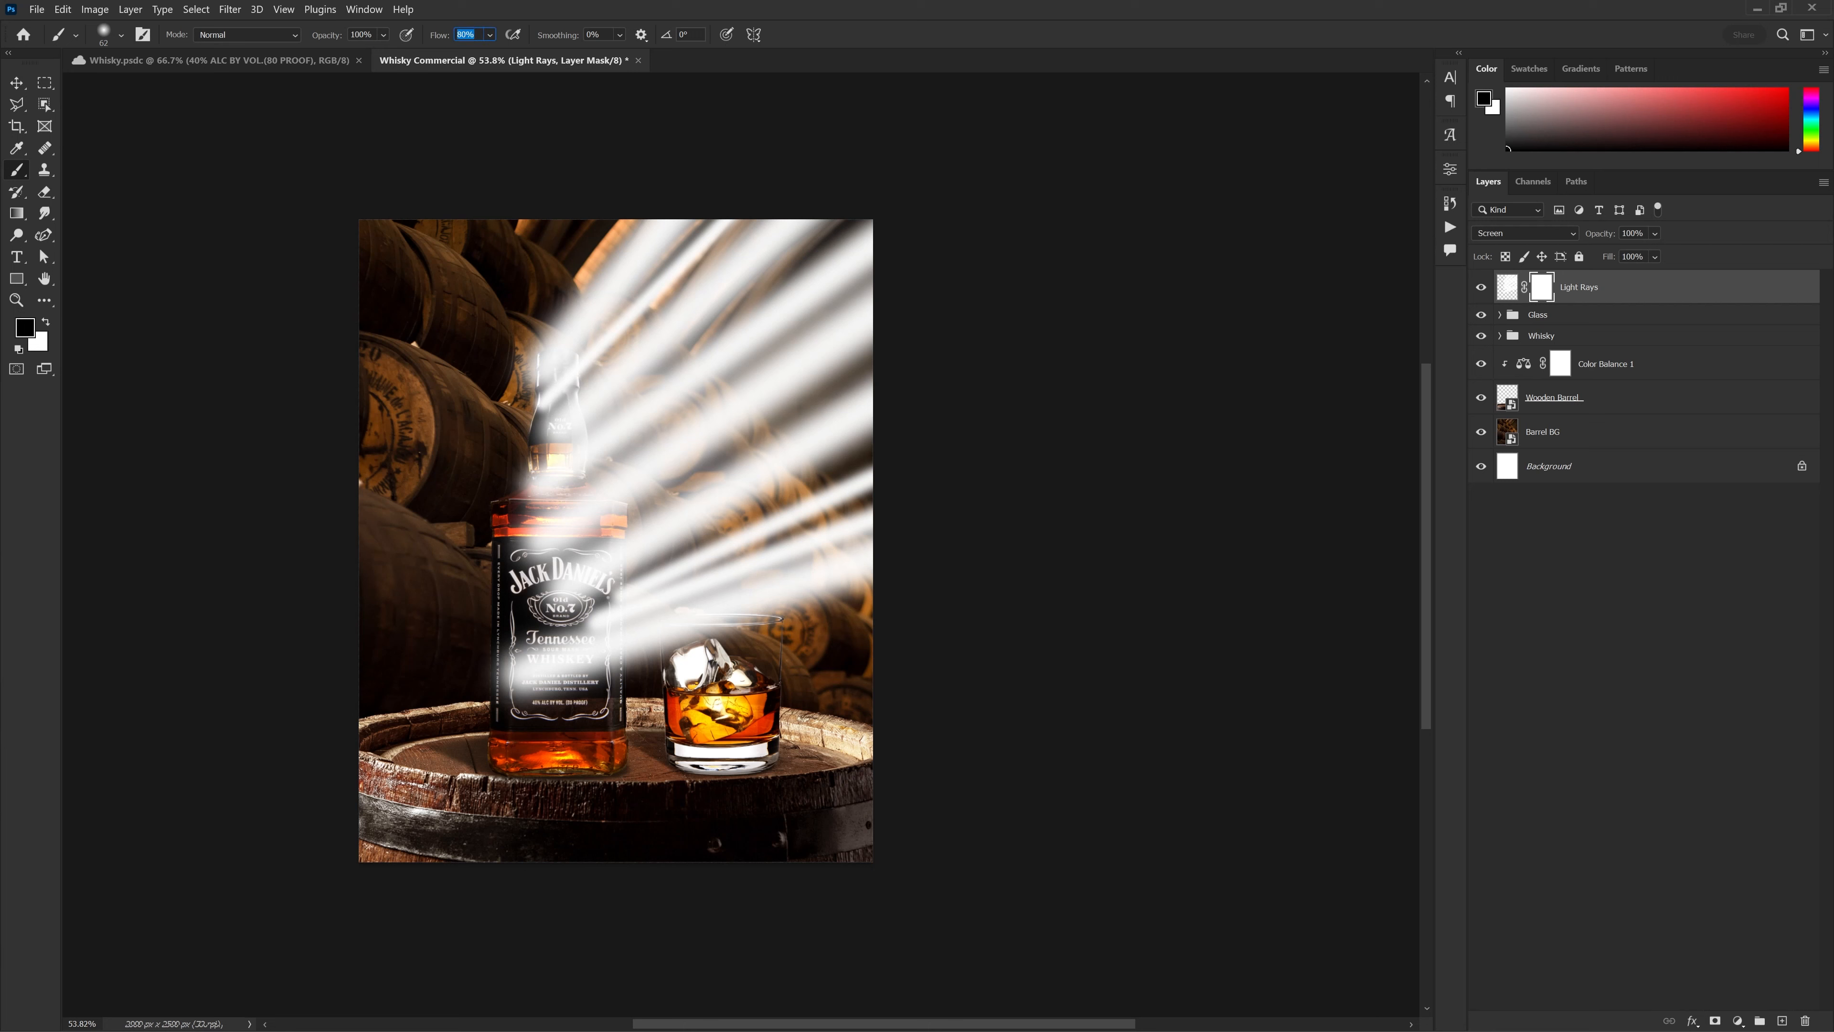
Paint straight black strokes along the rays on the Light Rays mask with a larger, reduced-flow brush to fade them unevenly
{"action": "mouse_move", "coordinate": [442, 647]}
{"action": "left_mouse_down"}
{"action": "mouse_move", "coordinate": [575, 641]}
{"action": "mouse_move", "coordinate": [929, 459]}
{"action": "left_mouse_up"}
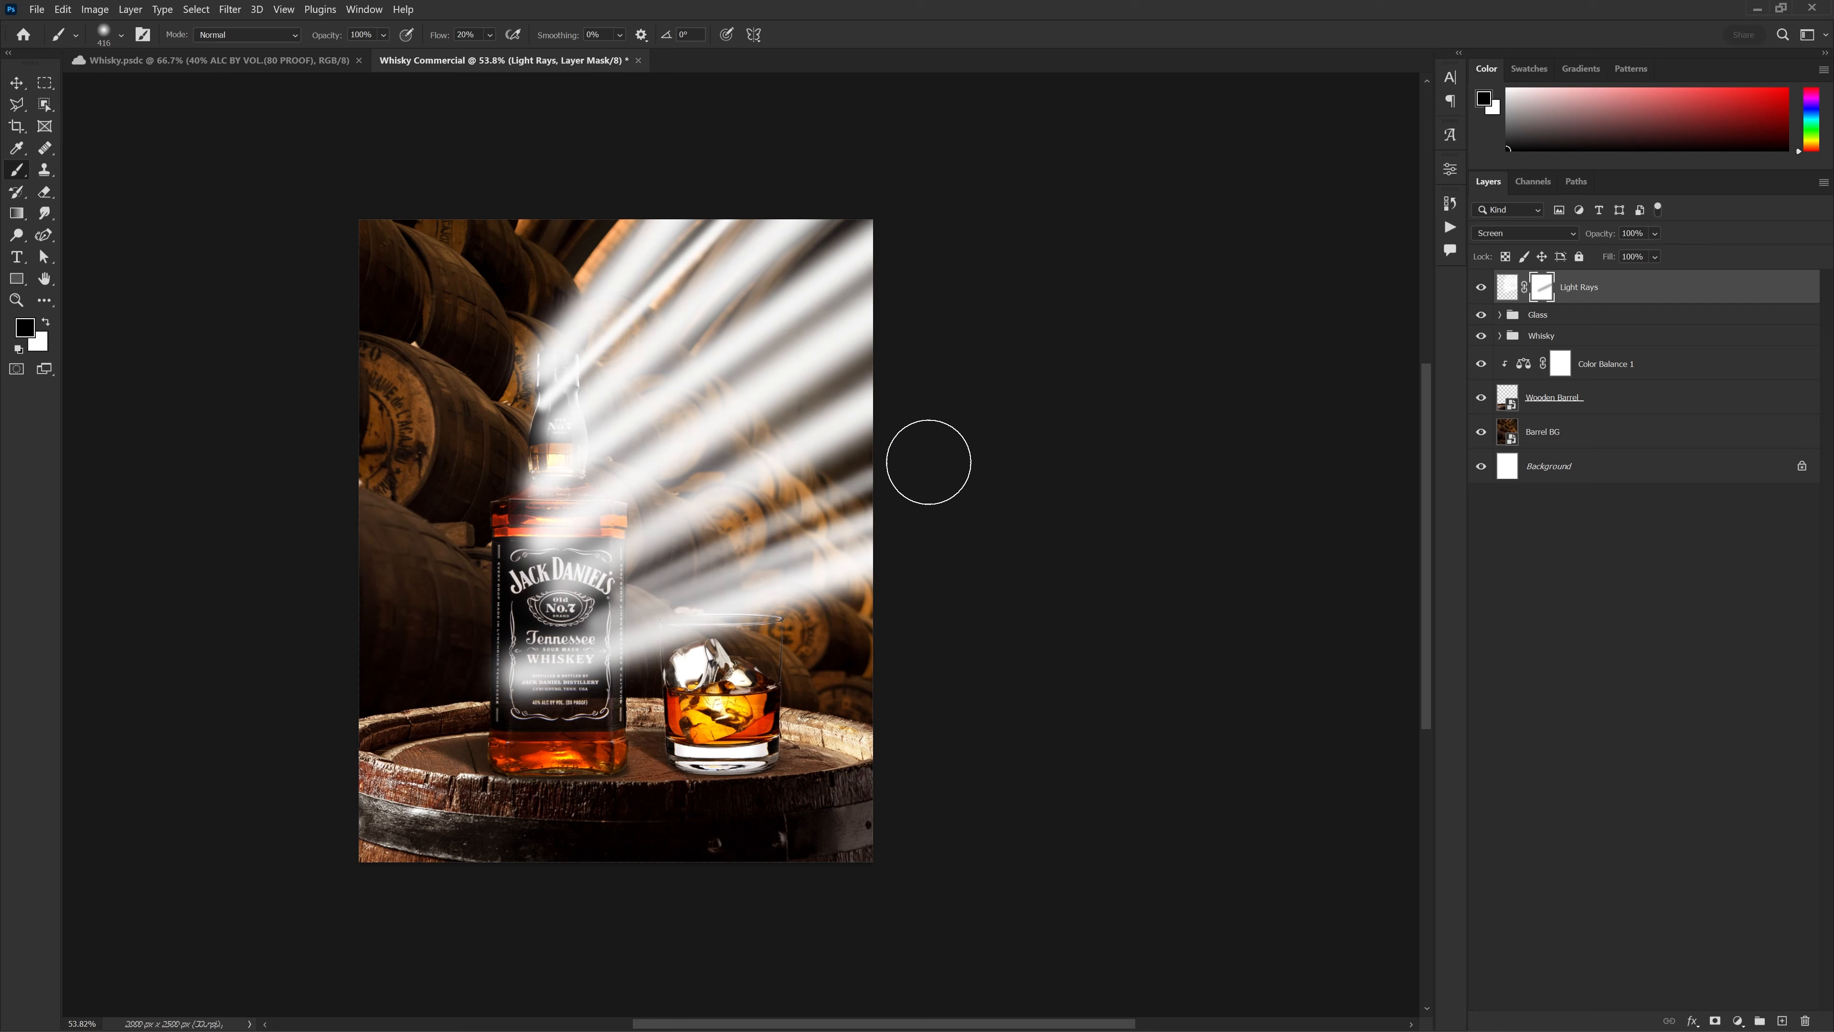
{"action": "left_click_drag", "start_coordinate": [592, 578], "coordinate": [948, 318]}
{"action": "key", "text": "ctrl+z"}
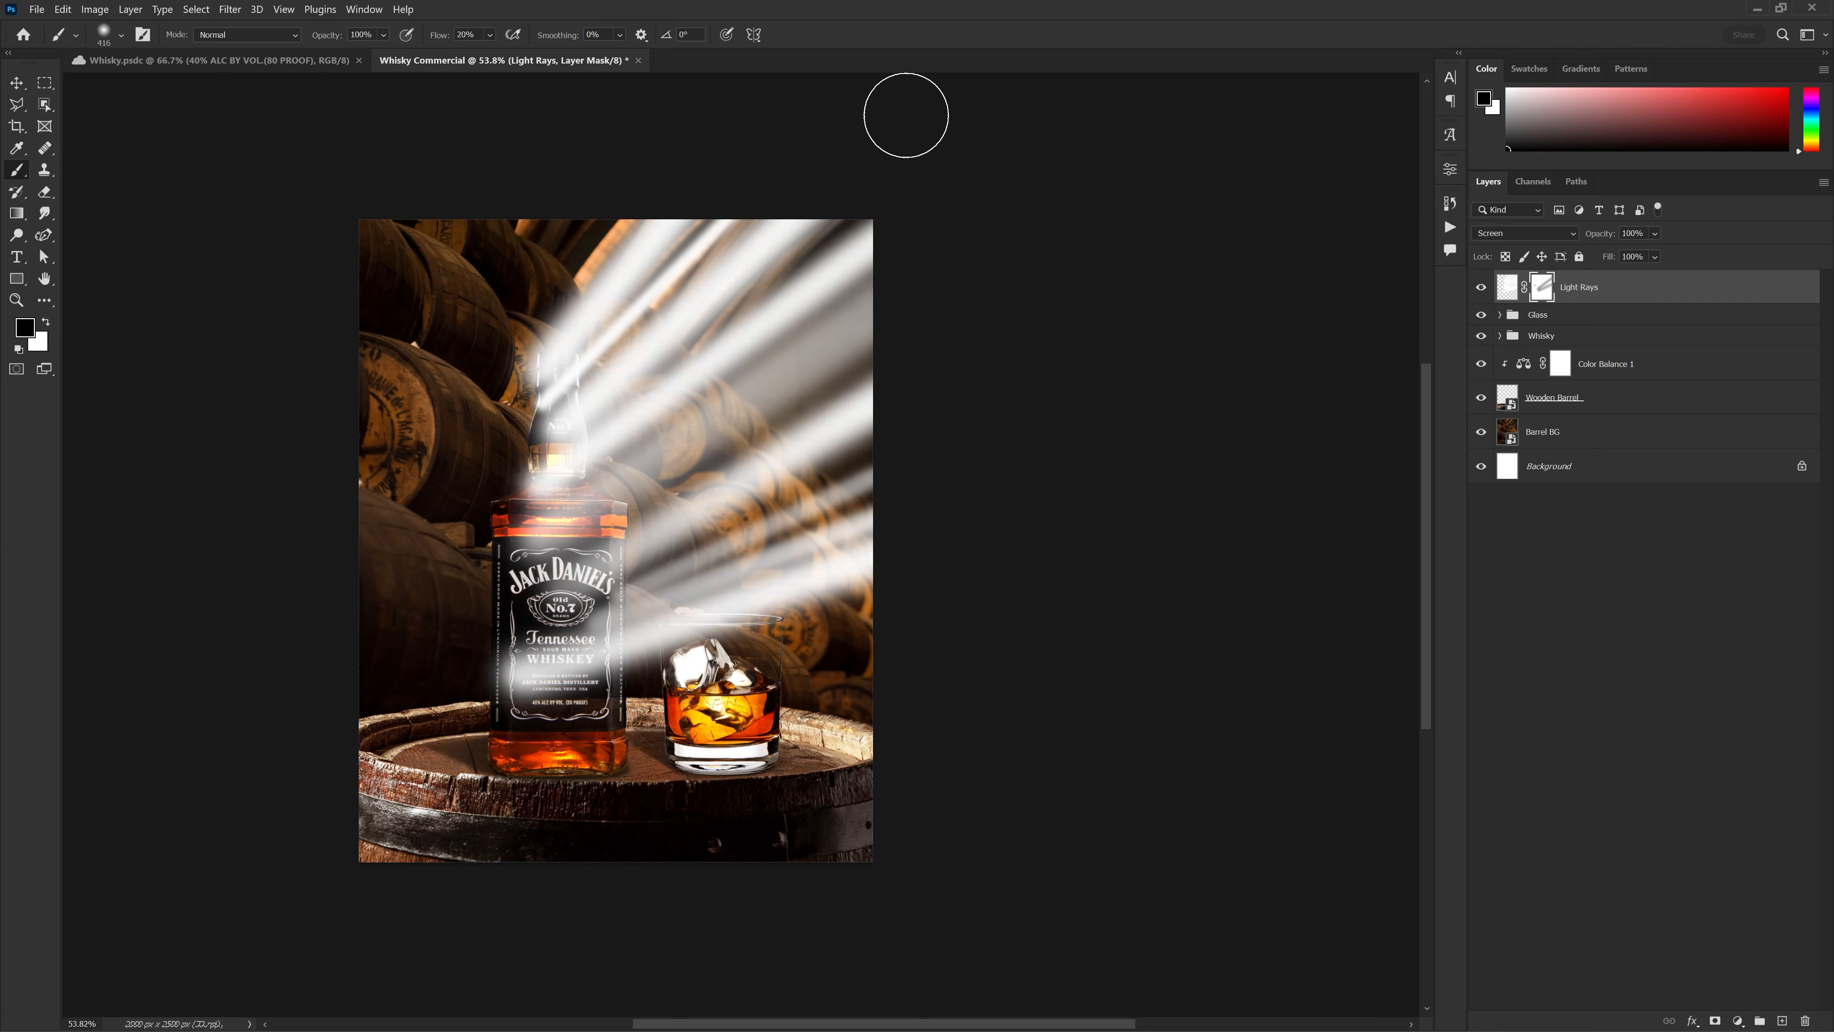
{"action": "key", "text": "ctrl+z"}
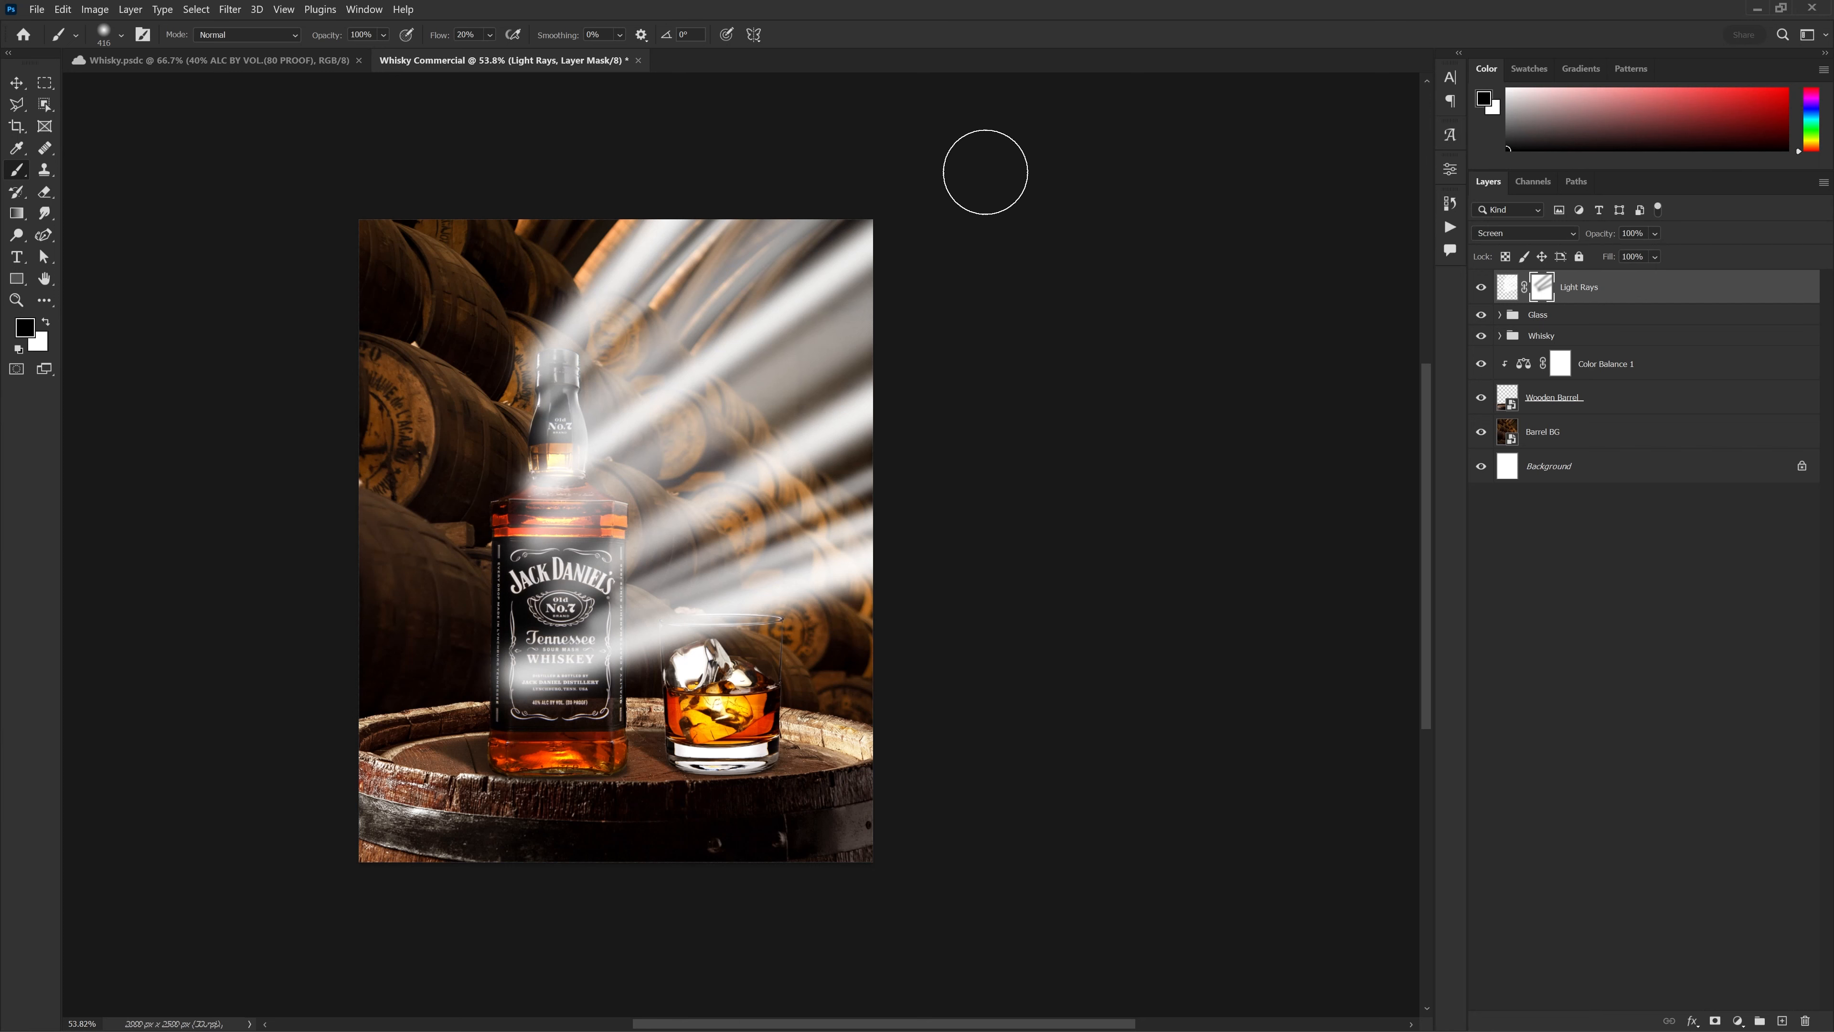
{"action": "key", "text": "ctrl+z"}
{"action": "key", "text": "ctrl+z"}
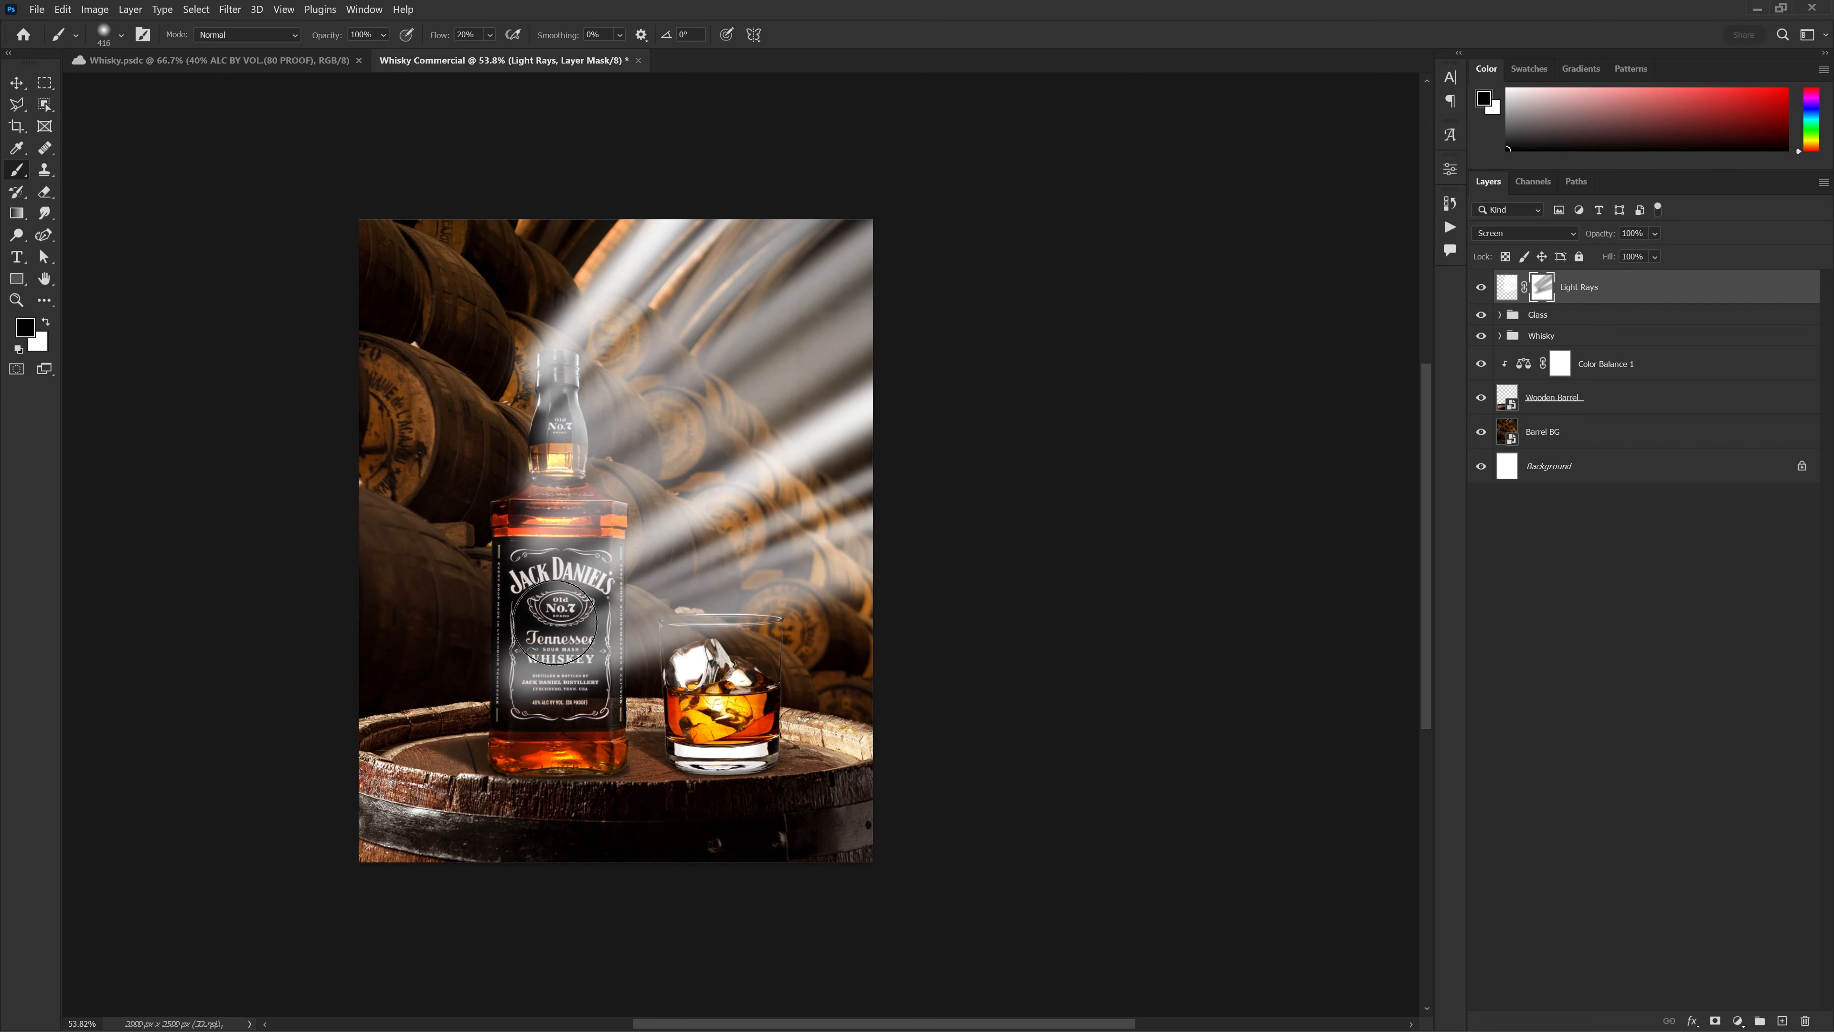
{"action": "key", "text": "ctrl+z"}
{"action": "key", "text": "ctrl+z"}
{"action": "left_click", "coordinate": [462, 426]}
{"action": "left_click", "coordinate": [735, 127], "text": "shift"}
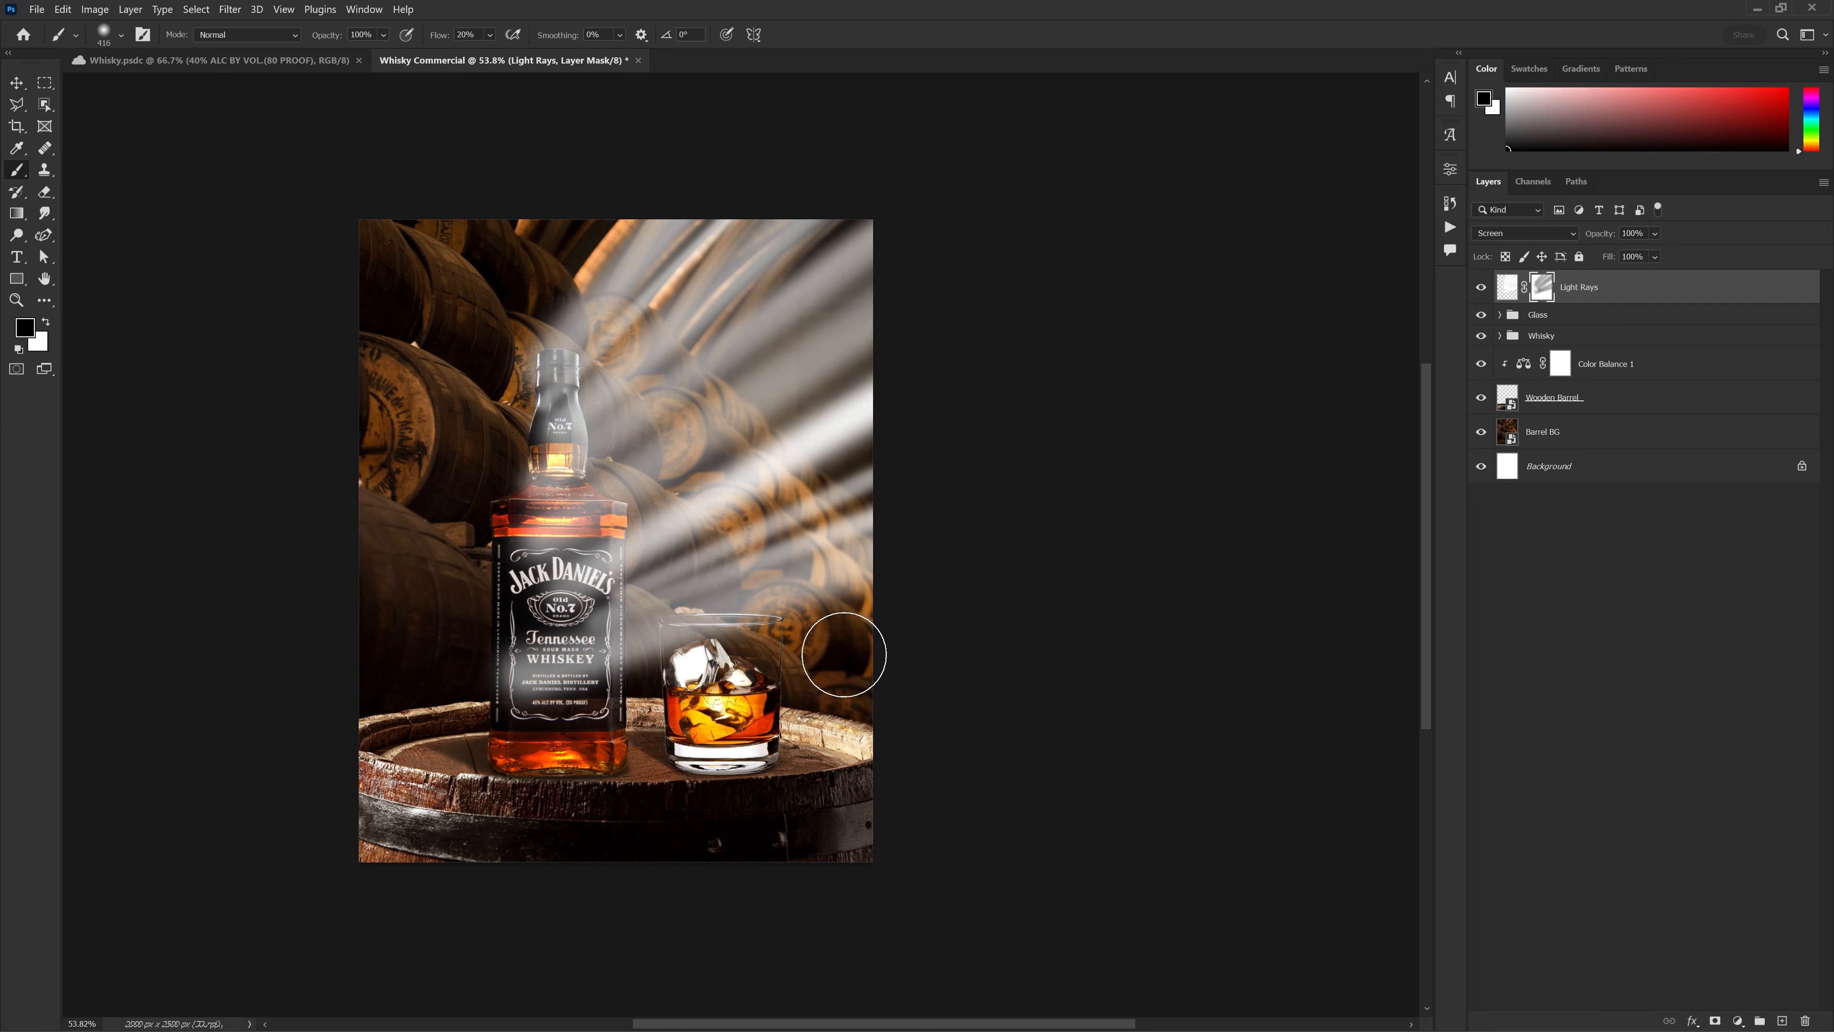
Fade the rays further on the mask, lowering the brush flow to 5% and greatly enlarging the brush
{"action": "key", "text": "bracketleft"}
{"action": "left_click", "coordinate": [521, 627]}
{"action": "left_click", "coordinate": [934, 369], "text": "shift"}
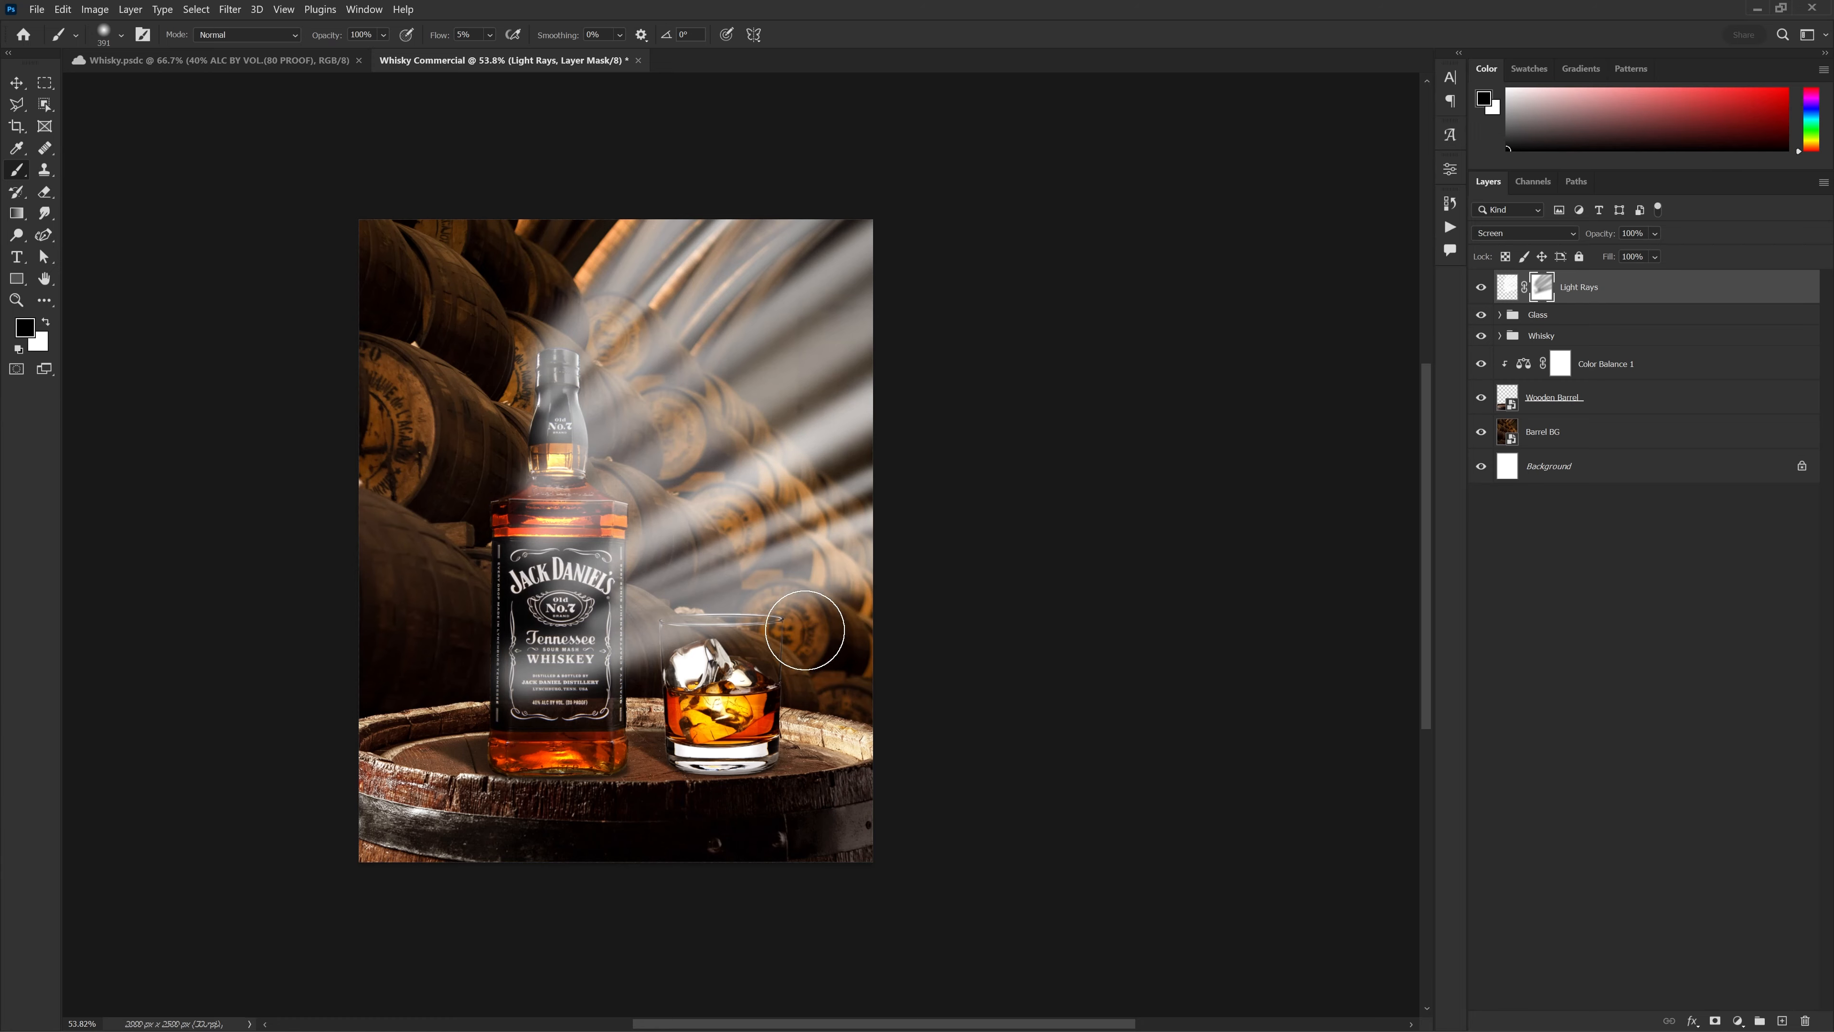
{"action": "left_click_drag", "start_coordinate": [714, 667], "coordinate": [786, 666]}
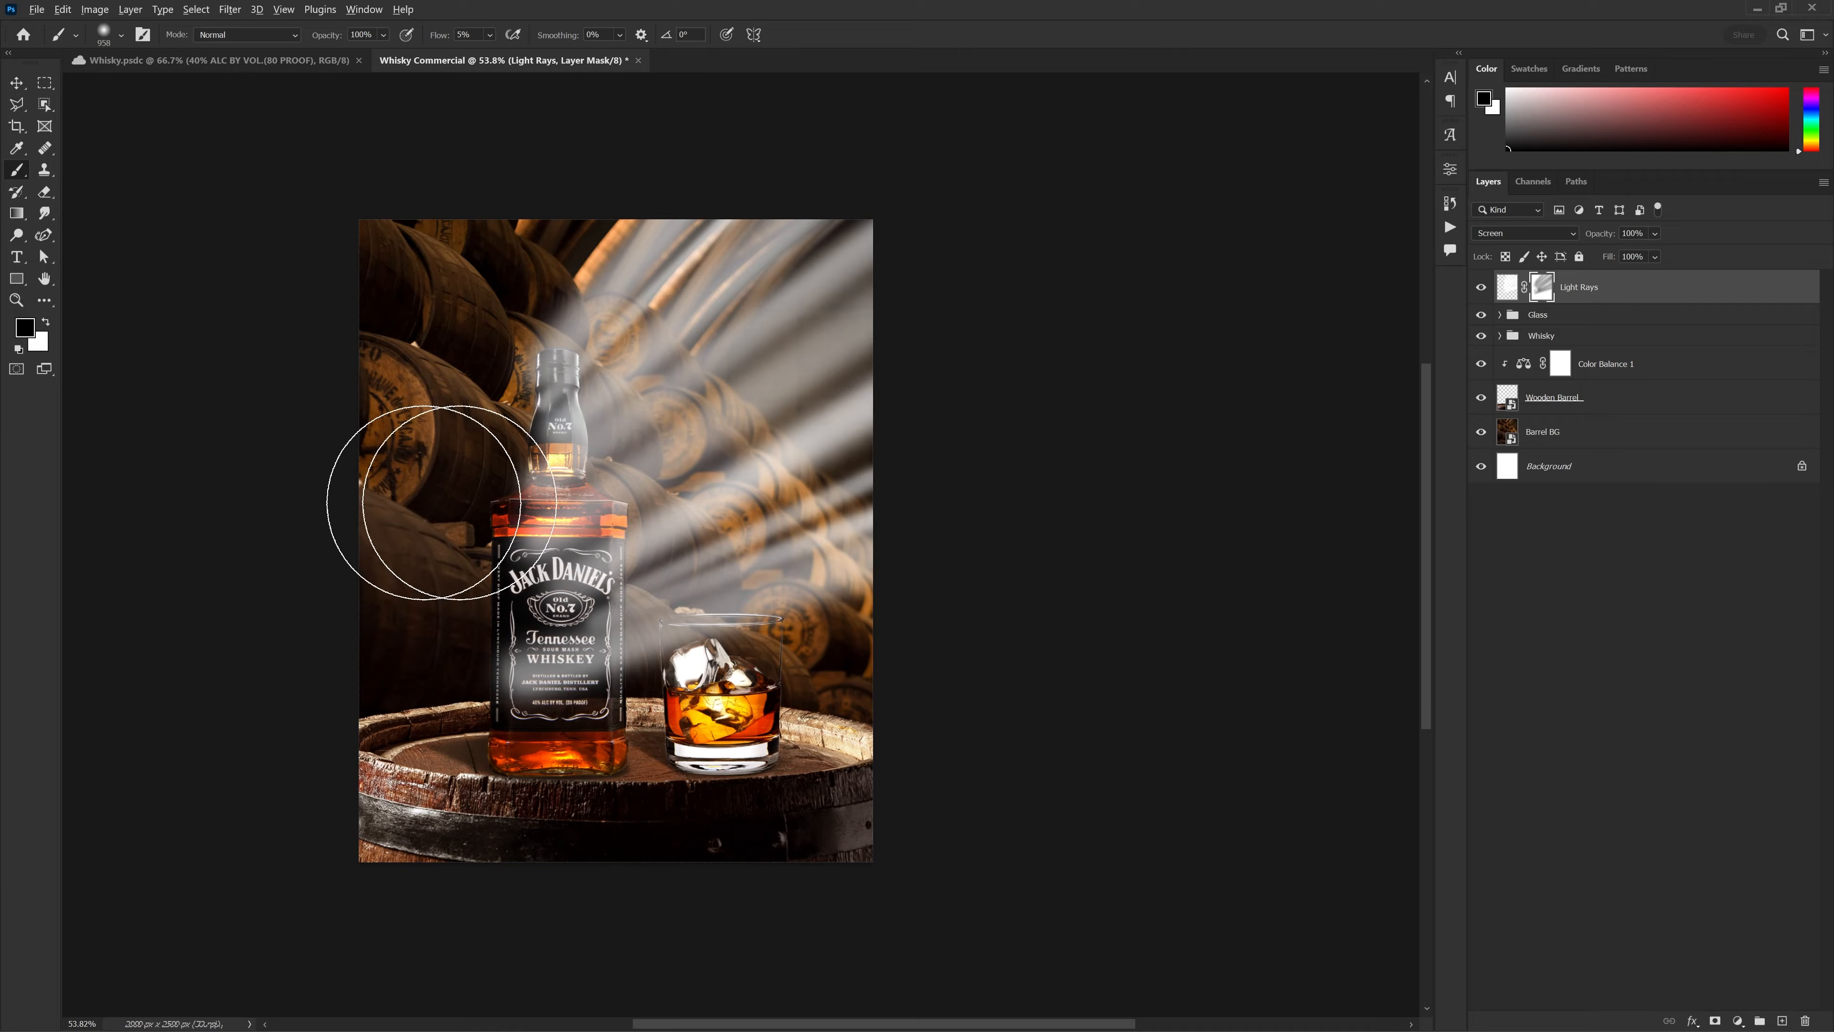
{"action": "left_click_drag", "start_coordinate": [489, 487], "coordinate": [994, 604]}
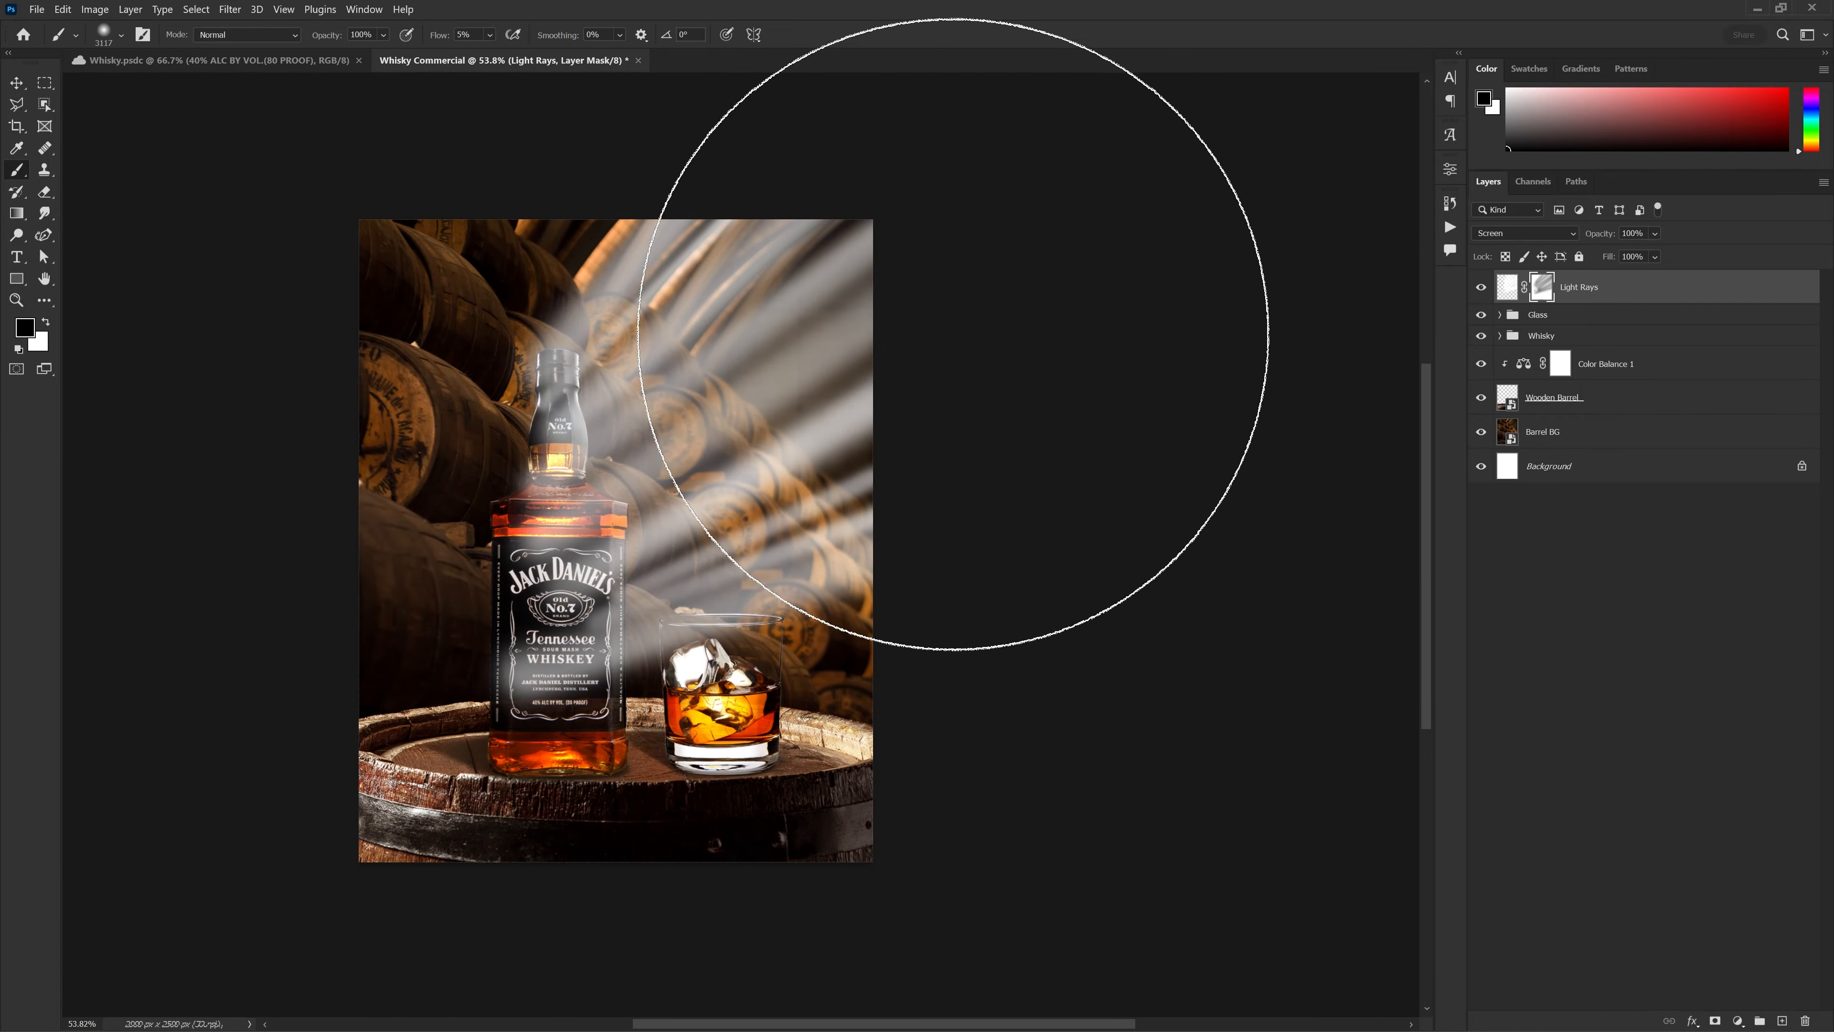
{"action": "mouse_move", "coordinate": [954, 334]}
{"action": "left_mouse_down"}
{"action": "mouse_move", "coordinate": [718, 442]}
{"action": "mouse_move", "coordinate": [561, 471]}
{"action": "mouse_move", "coordinate": [868, 385]}
{"action": "mouse_move", "coordinate": [817, 586]}
{"action": "left_mouse_up"}
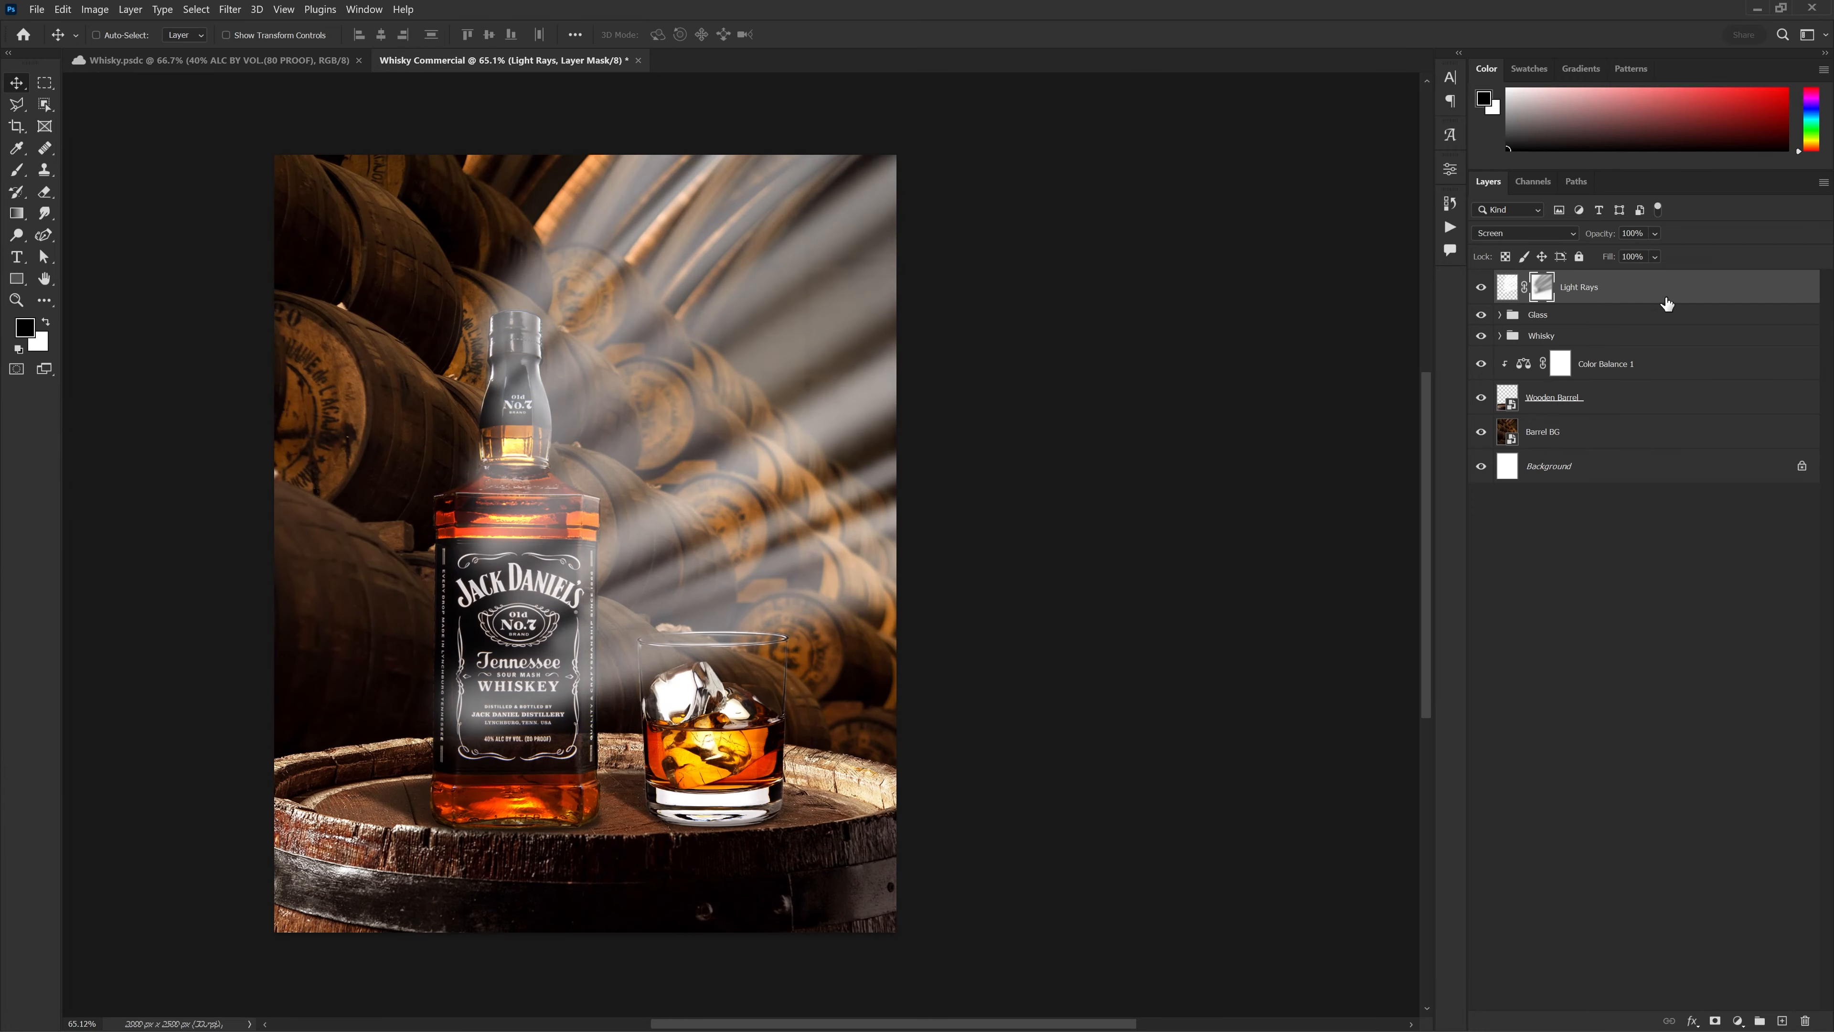
Target the Light Rays layer's pixels and try 60% layer opacity before settling on 70%
{"action": "key", "text": "ctrl+2"}
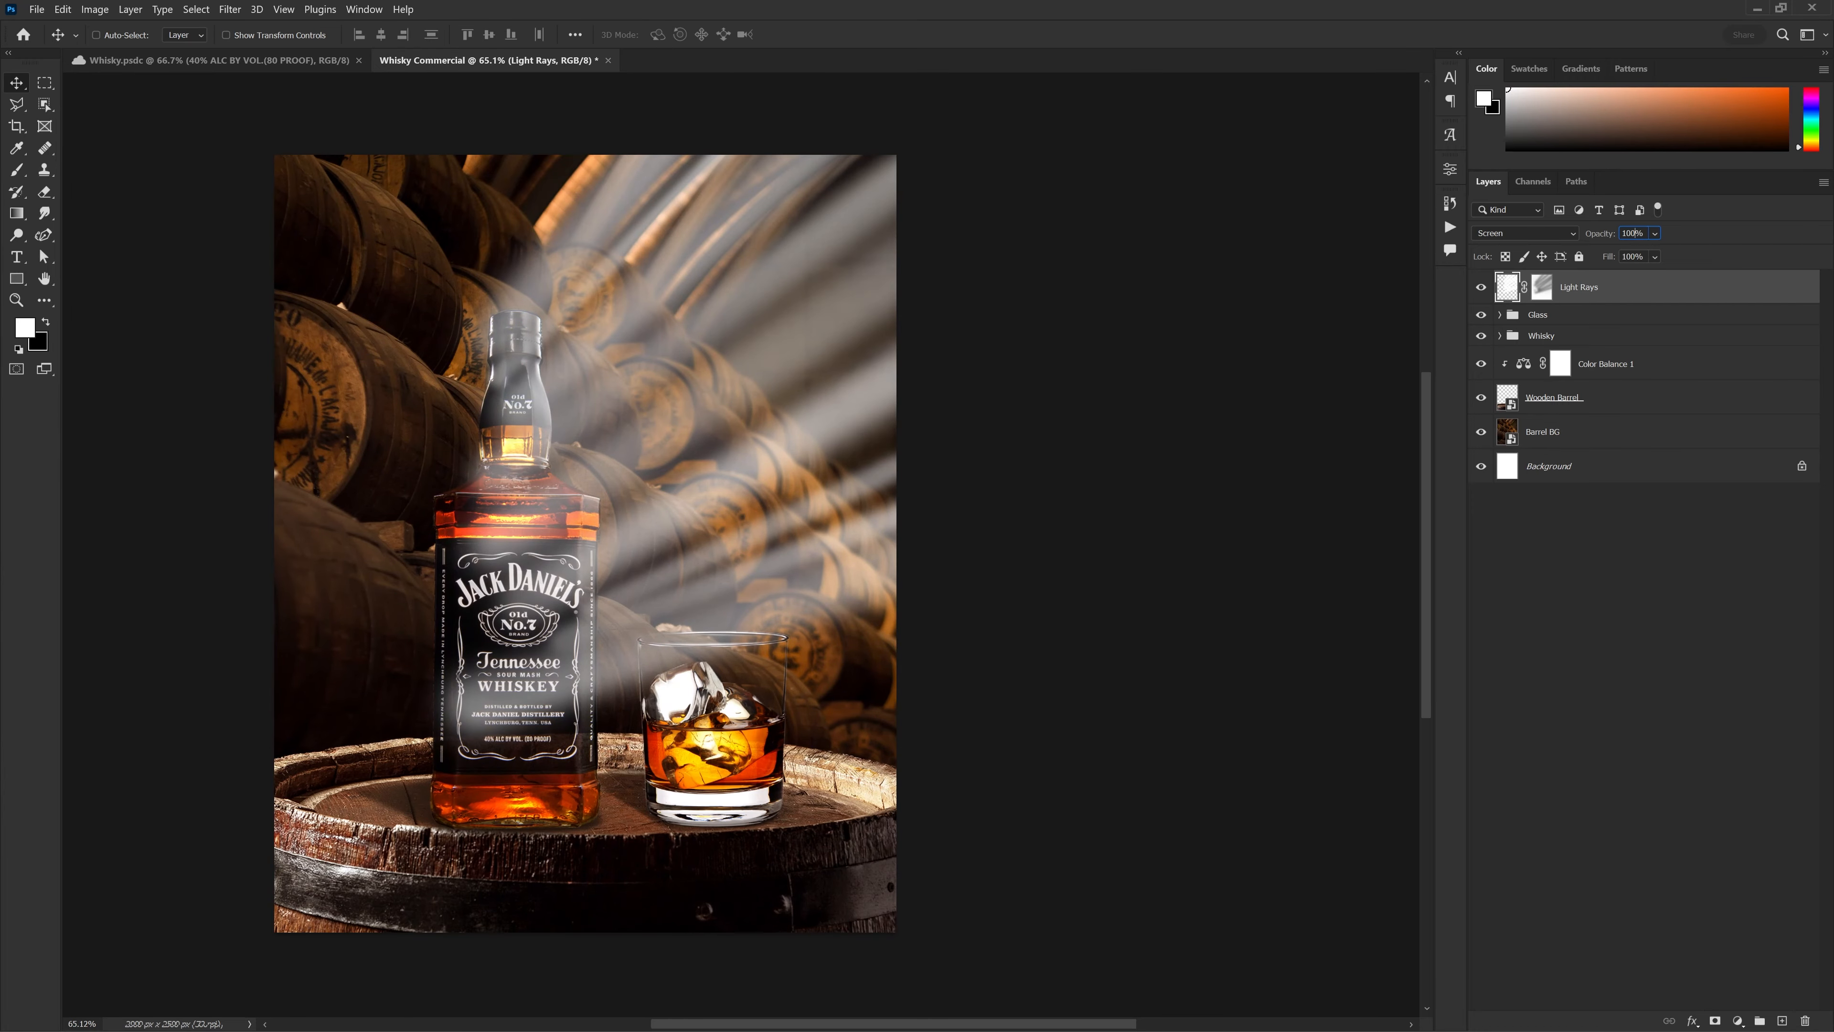
{"action": "type", "text": "60"}
{"action": "key", "text": "Return"}
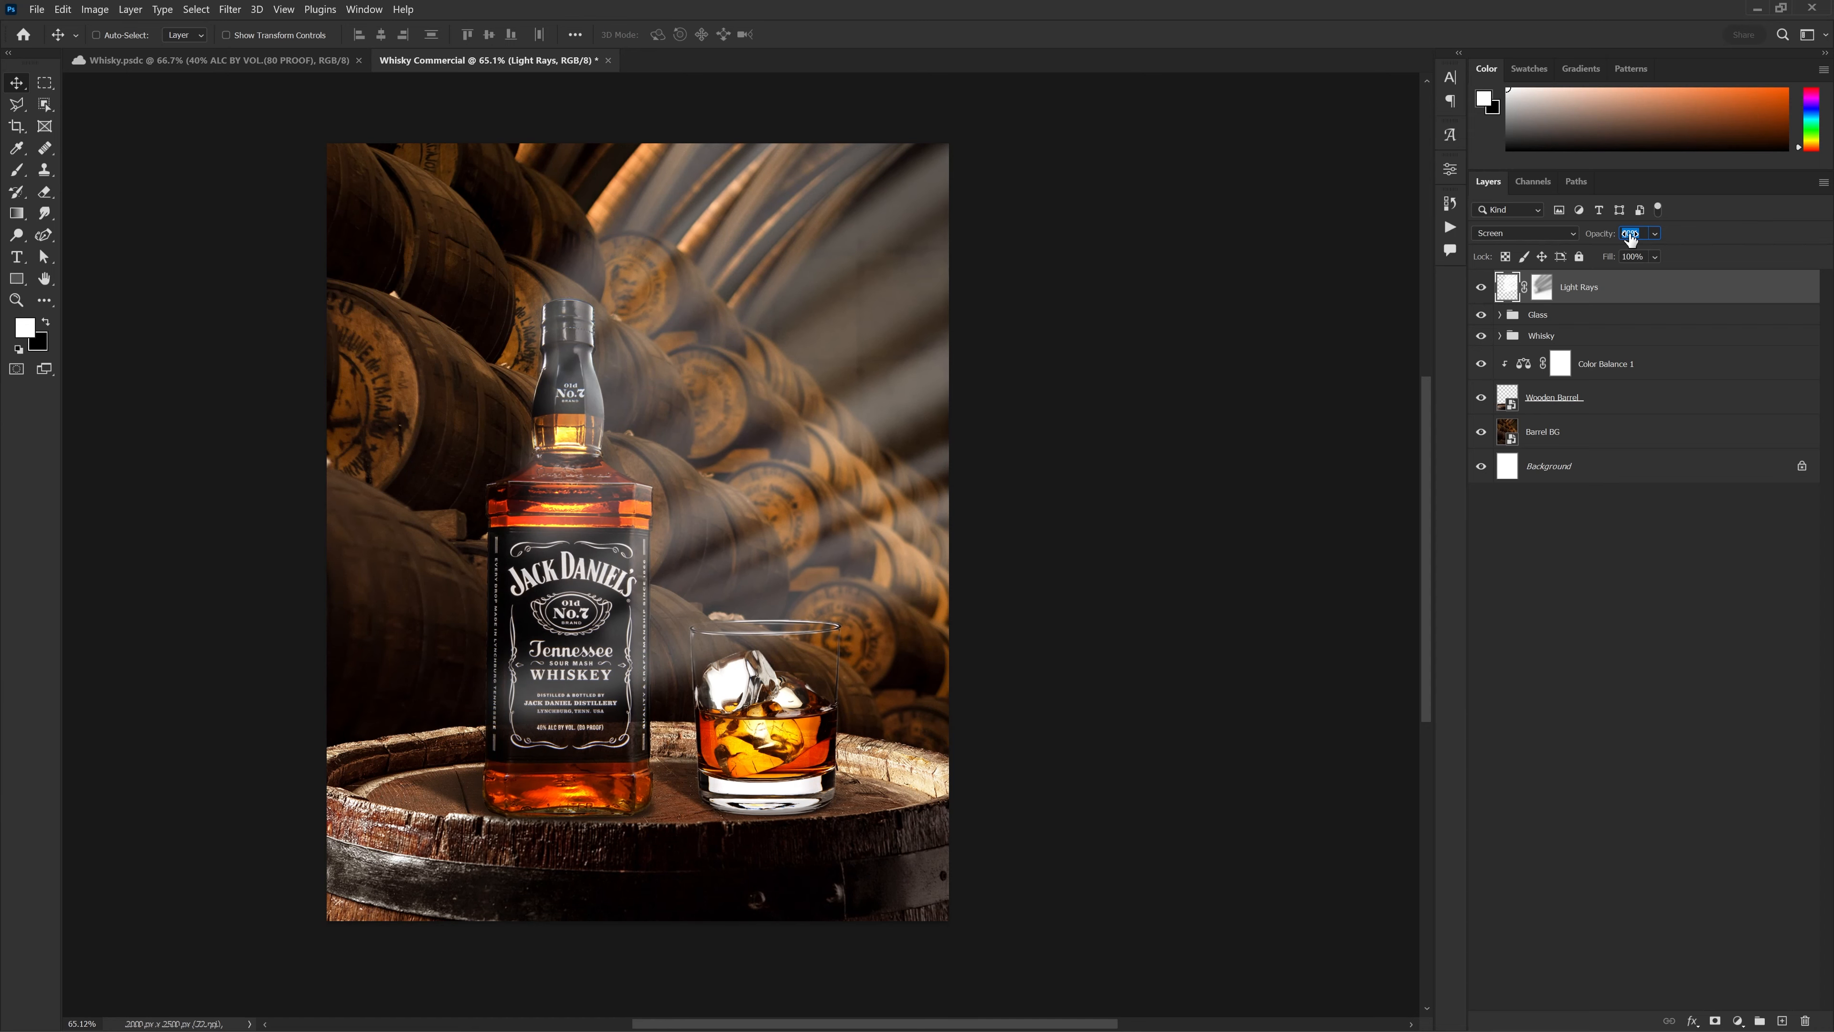
{"action": "type", "text": "70"}
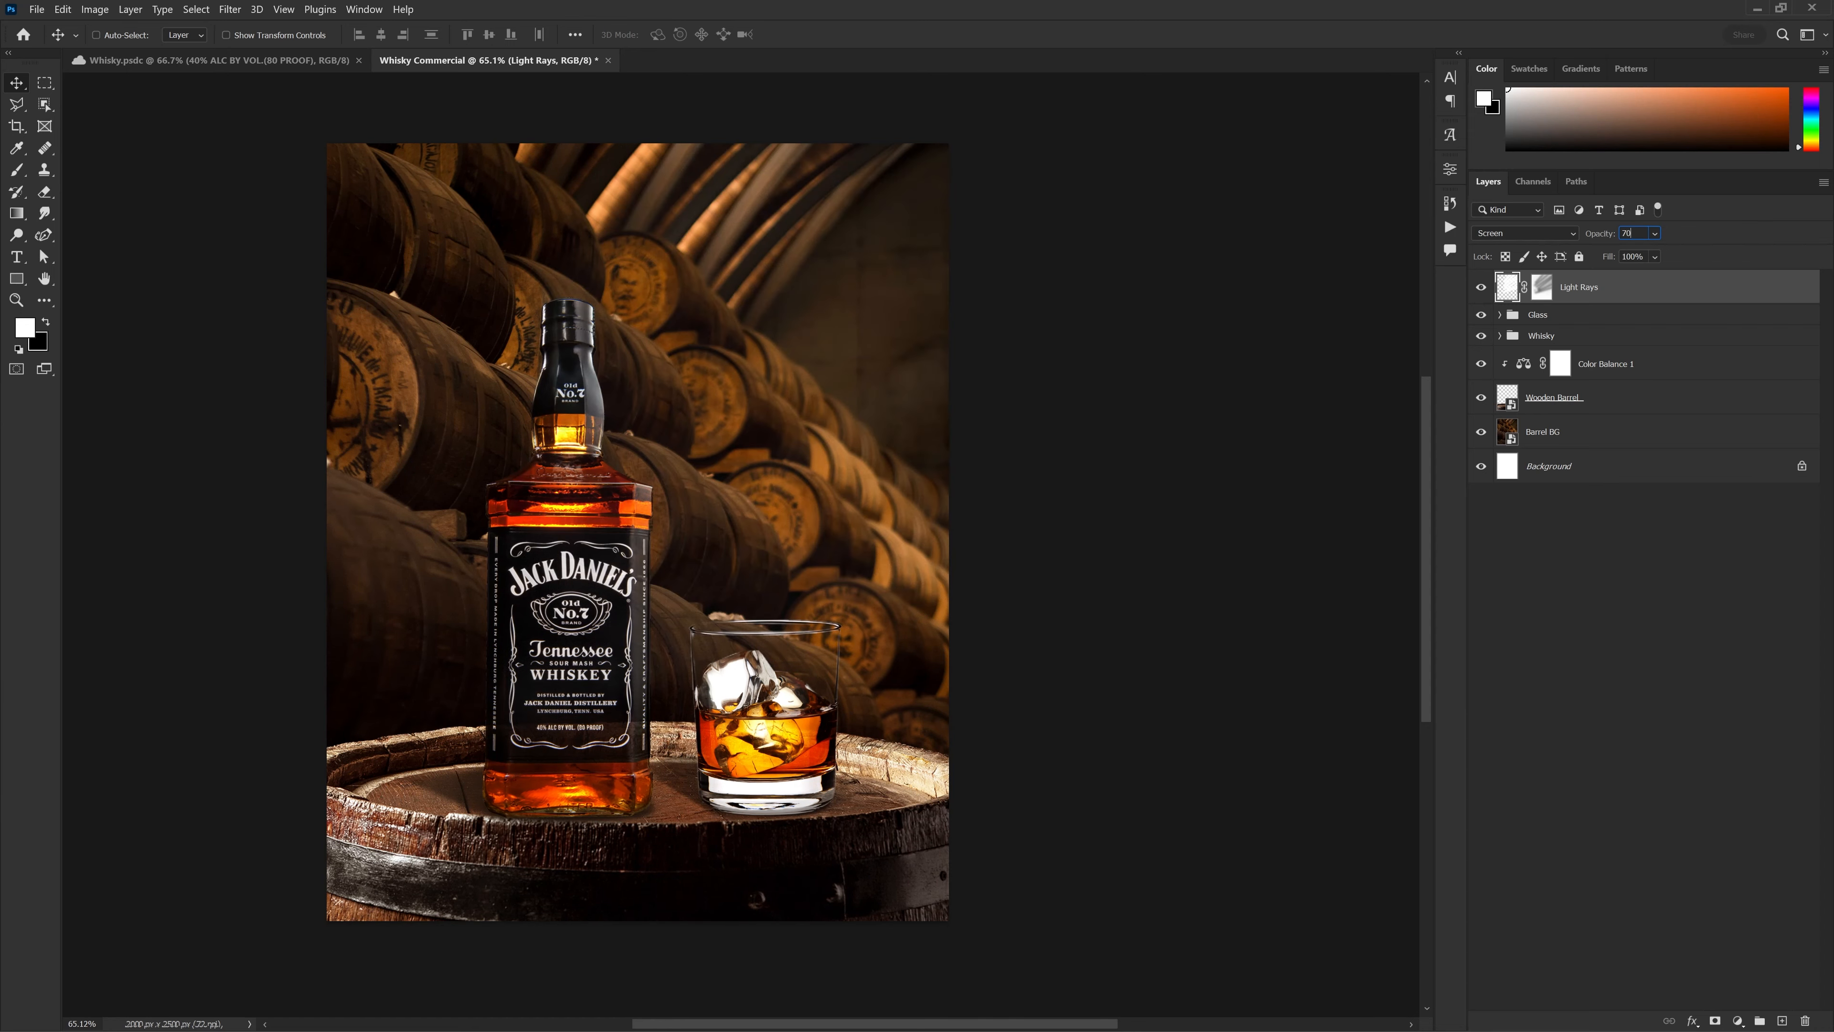
{"action": "key", "text": "Return"}
Apply a Motion Blur to the Light Rays layer at an angle of -66° and a distance of 106 pixels
{"action": "left_click", "coordinate": [240, 11]}
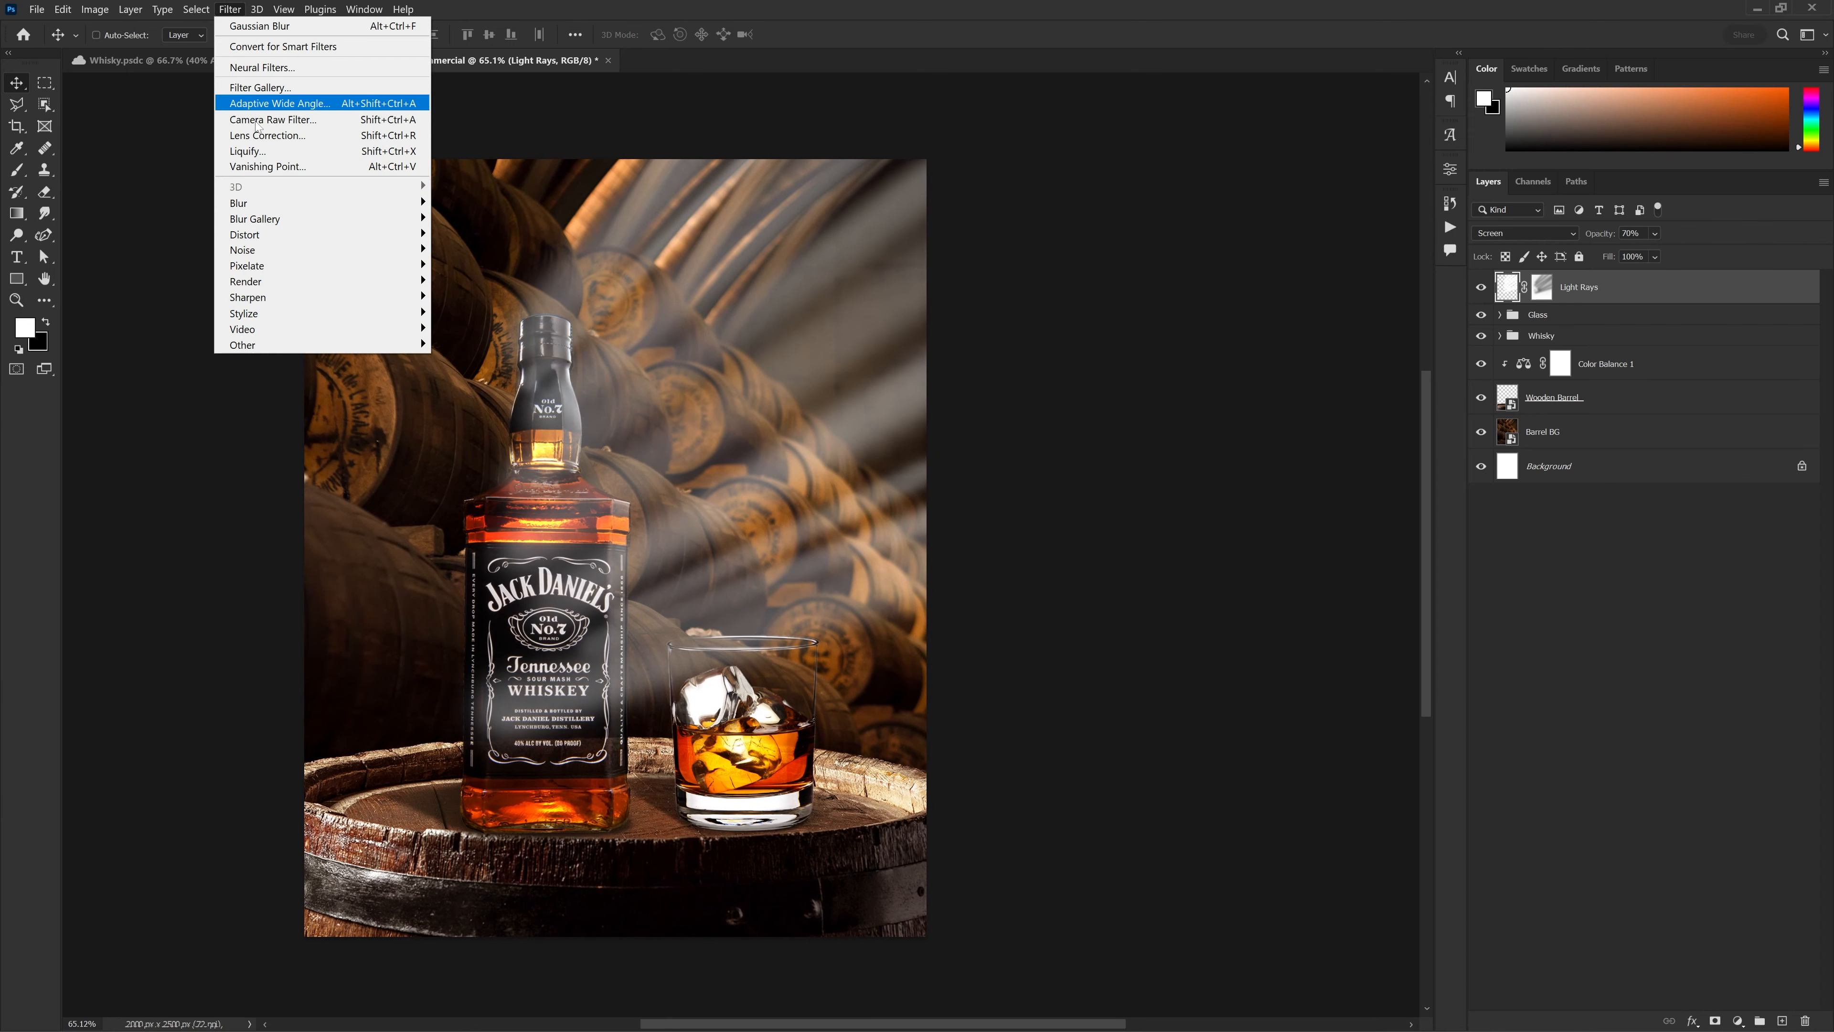
{"action": "mouse_move", "coordinate": [325, 203]}
{"action": "left_click", "coordinate": [473, 298]}
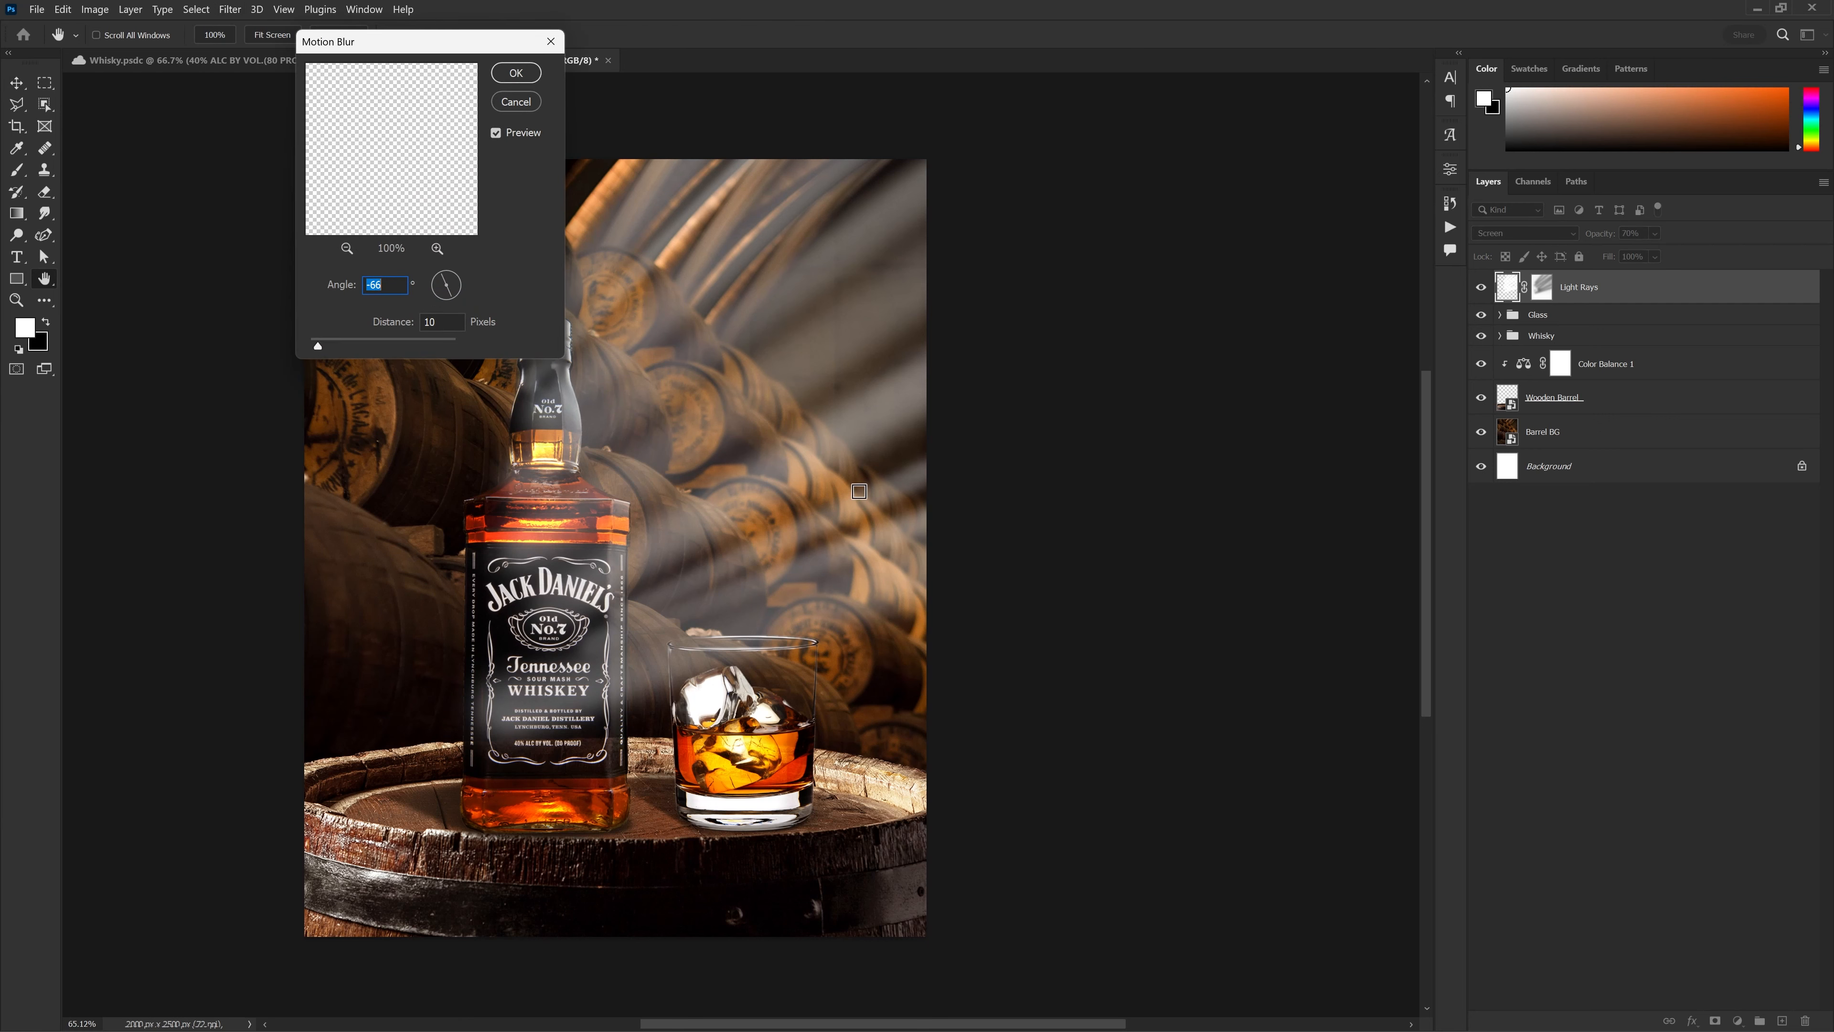
{"action": "left_click_drag", "start_coordinate": [441, 50], "coordinate": [340, 23]}
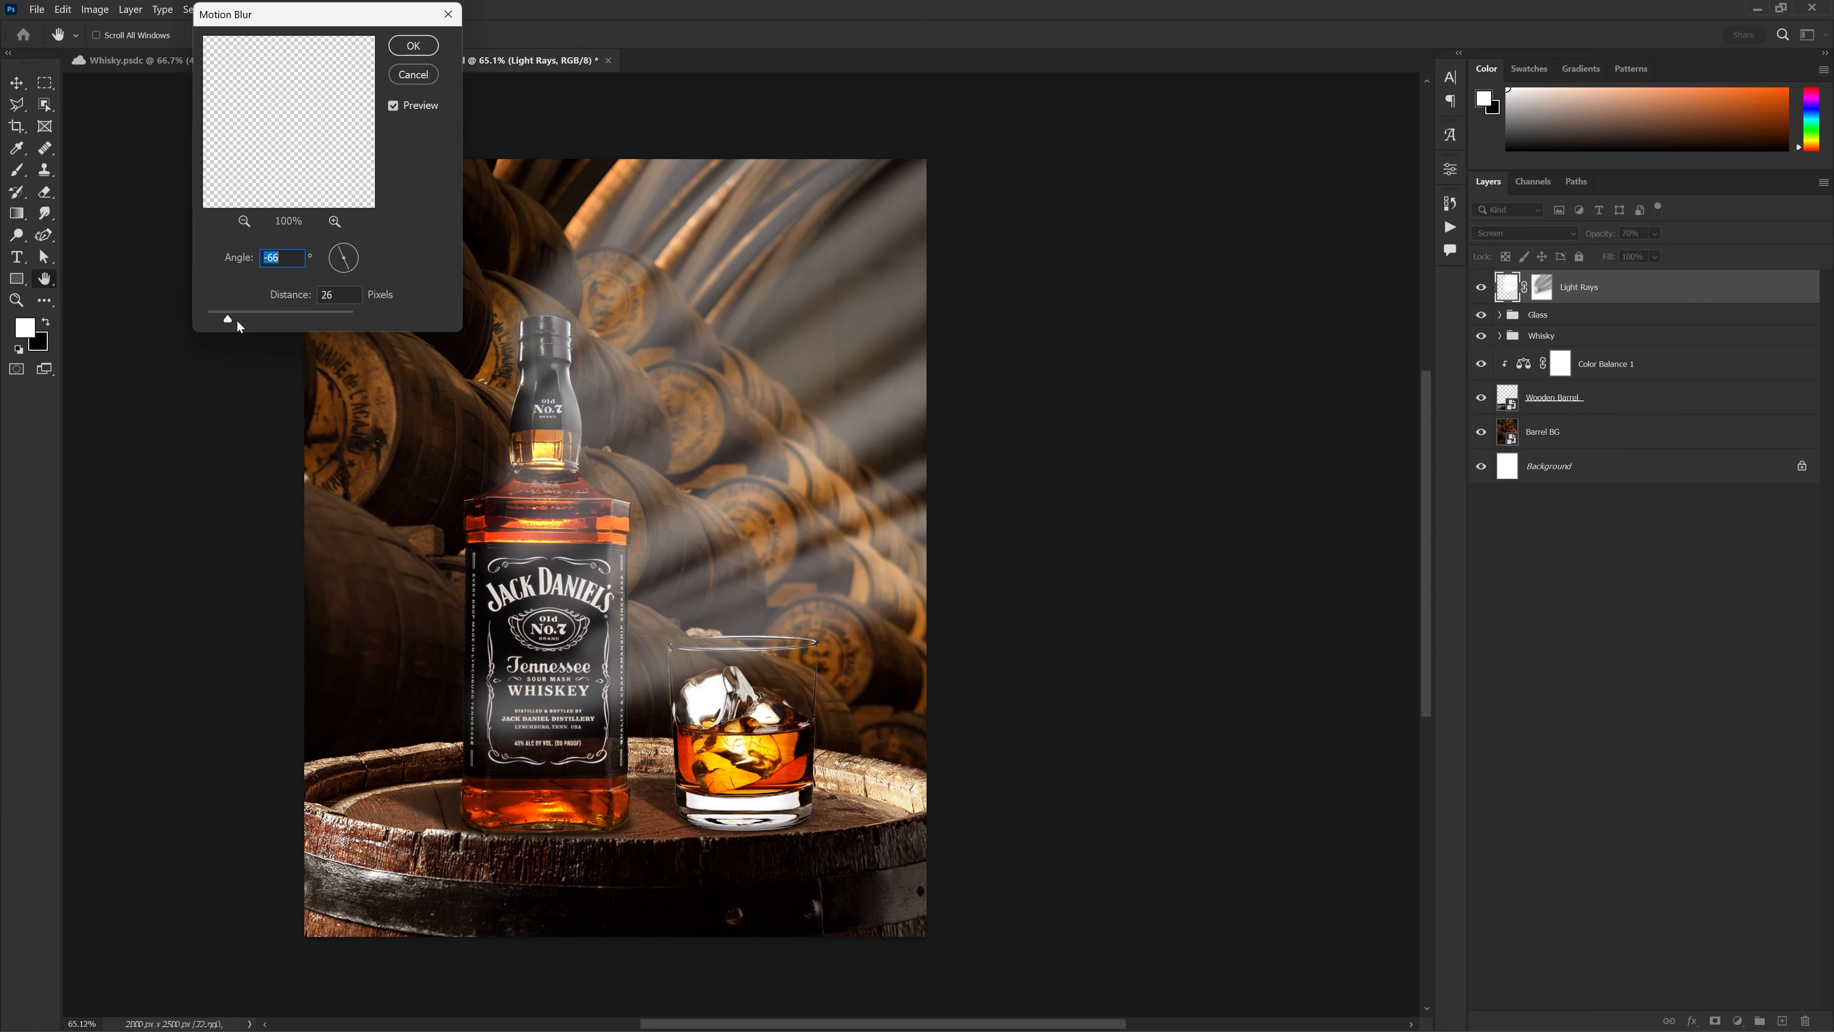
{"action": "left_click_drag", "start_coordinate": [243, 319], "coordinate": [261, 316]}
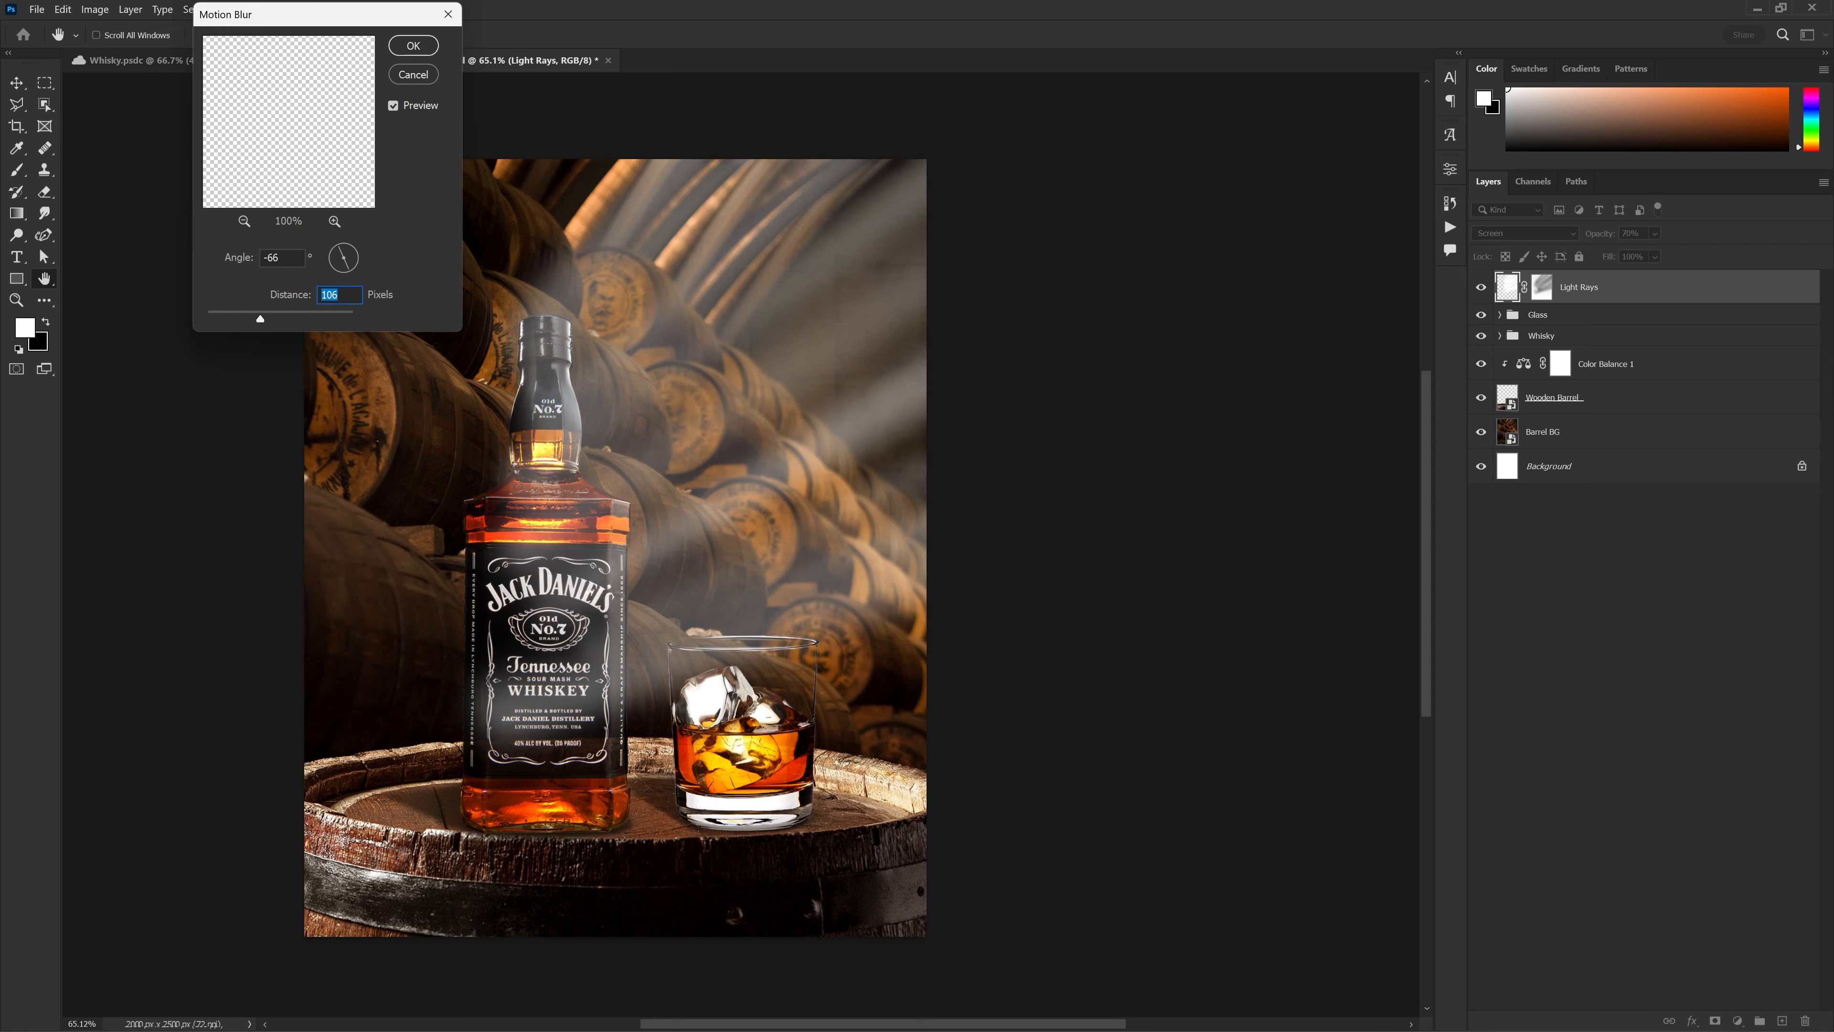
{"action": "left_click", "coordinate": [413, 46]}
{"action": "left_click_drag", "start_coordinate": [693, 404], "coordinate": [686, 404]}
Soften the Light Rays layer further with a Gaussian Blur of 30.4 pixels radius
{"action": "left_click", "coordinate": [230, 10]}
{"action": "mouse_move", "coordinate": [241, 205]}
{"action": "left_click", "coordinate": [510, 267]}
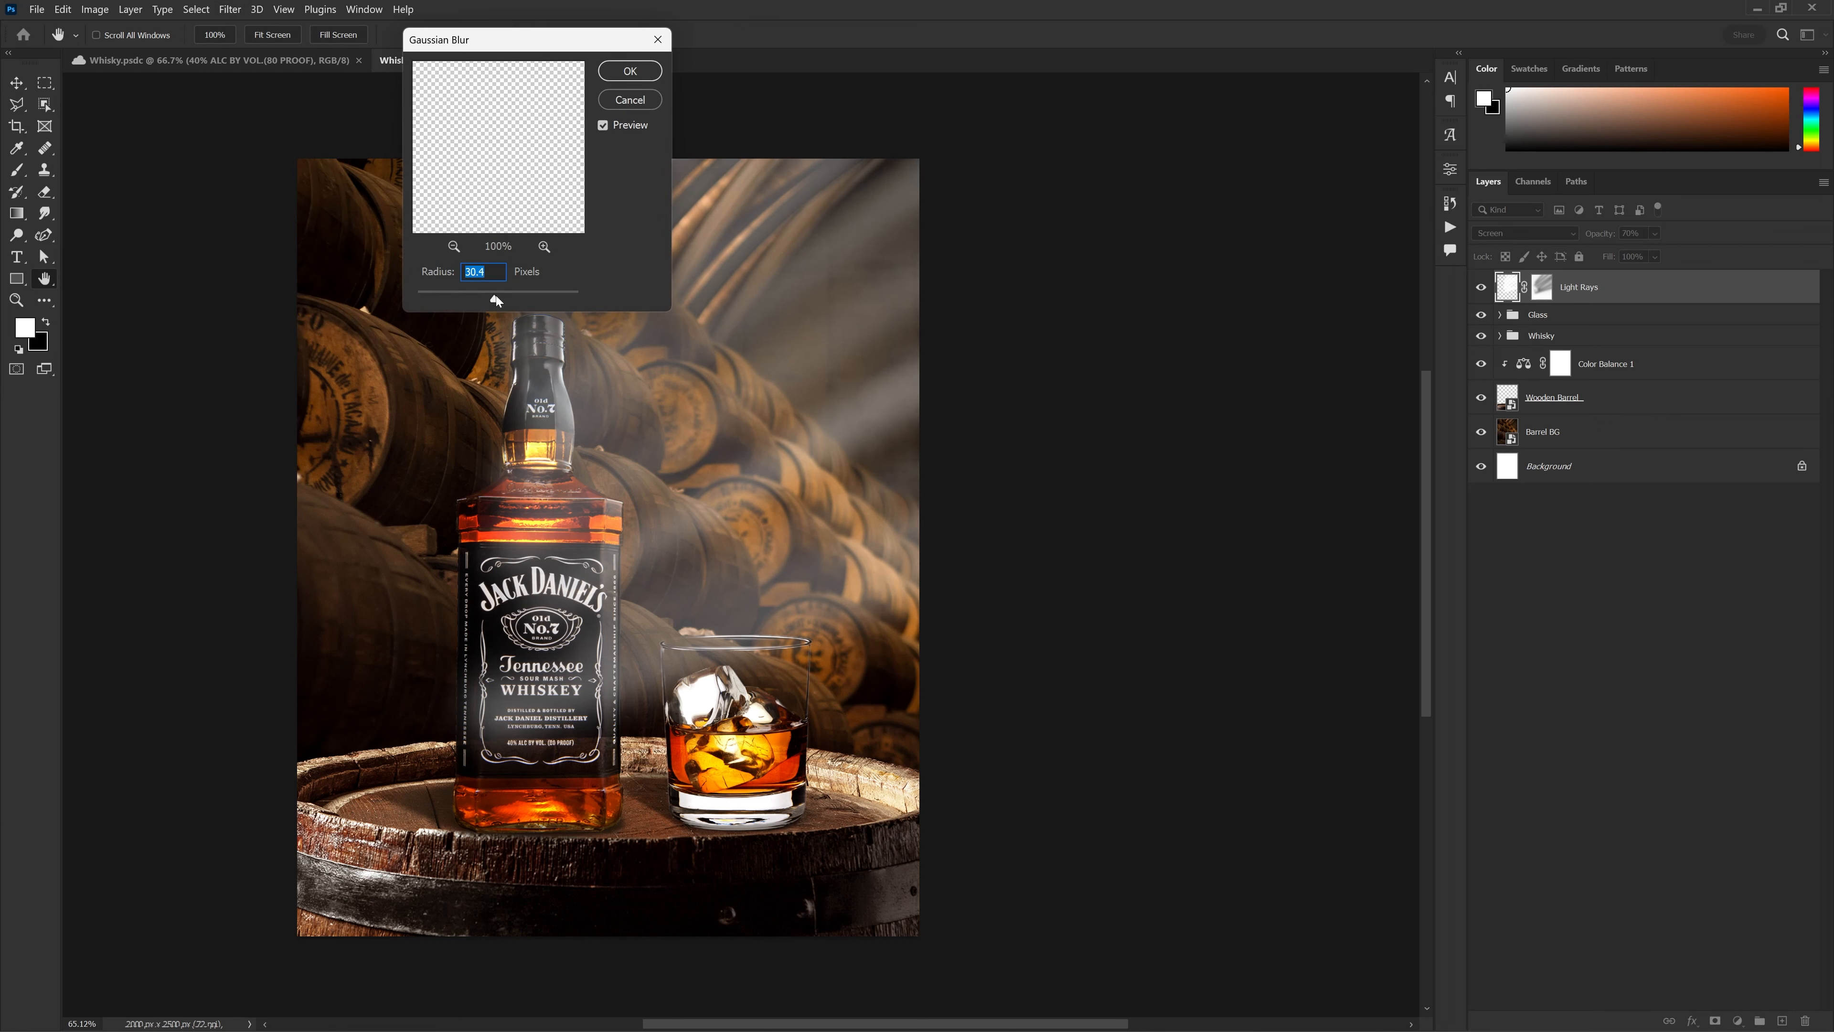
{"action": "left_click", "coordinate": [636, 70]}
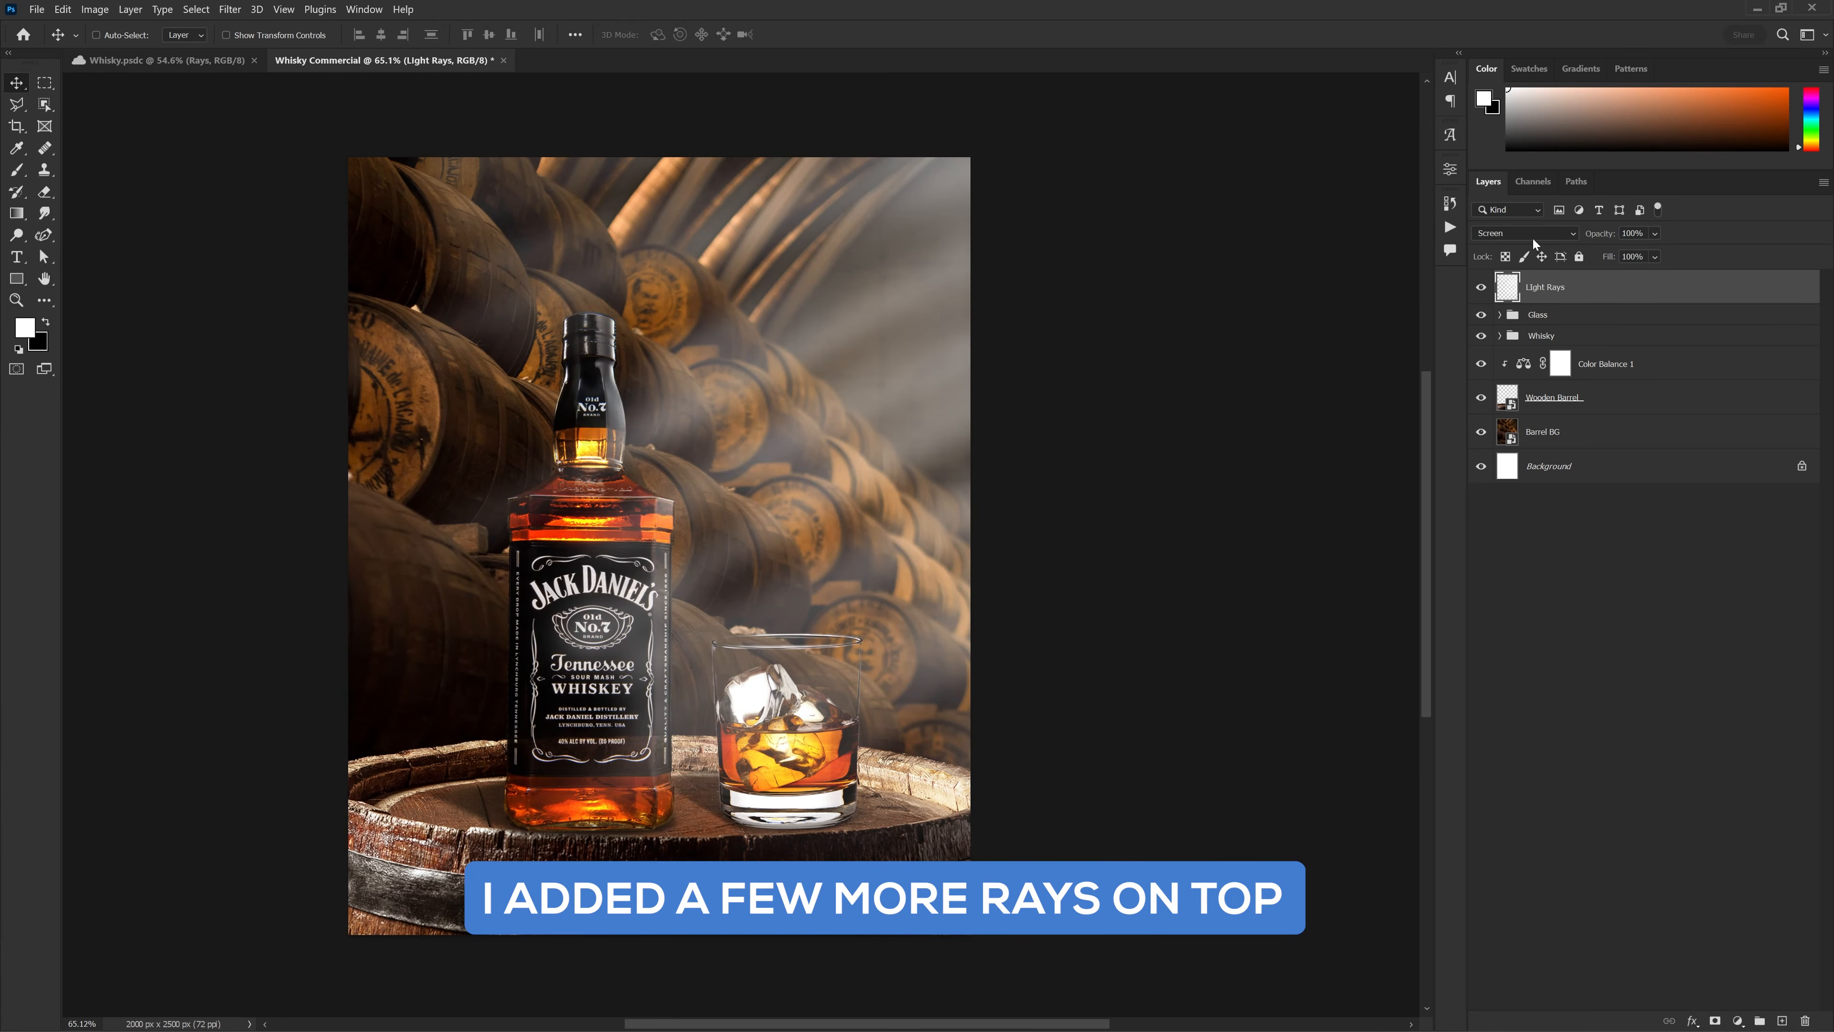
Set the Light Rays layer to Hard Light blending at 95% opacity and deselect it
{"action": "left_click", "coordinate": [1531, 232]}
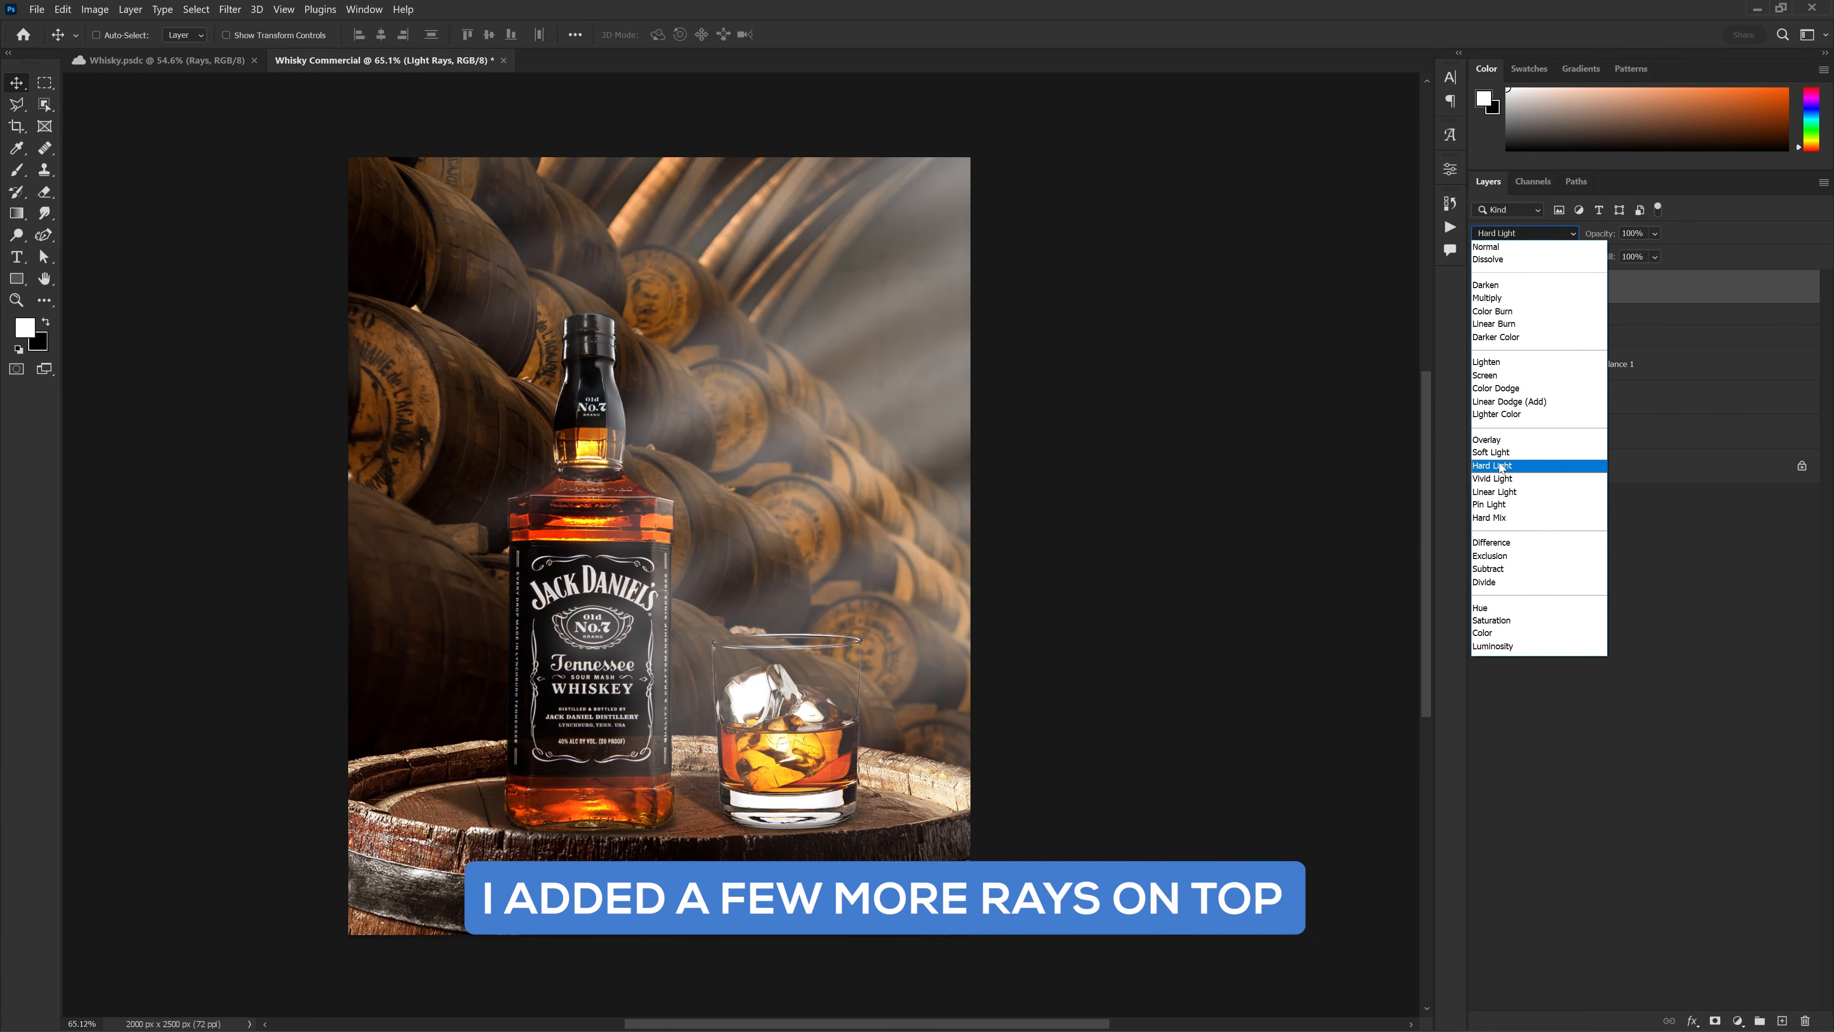
{"action": "left_click", "coordinate": [1500, 466]}
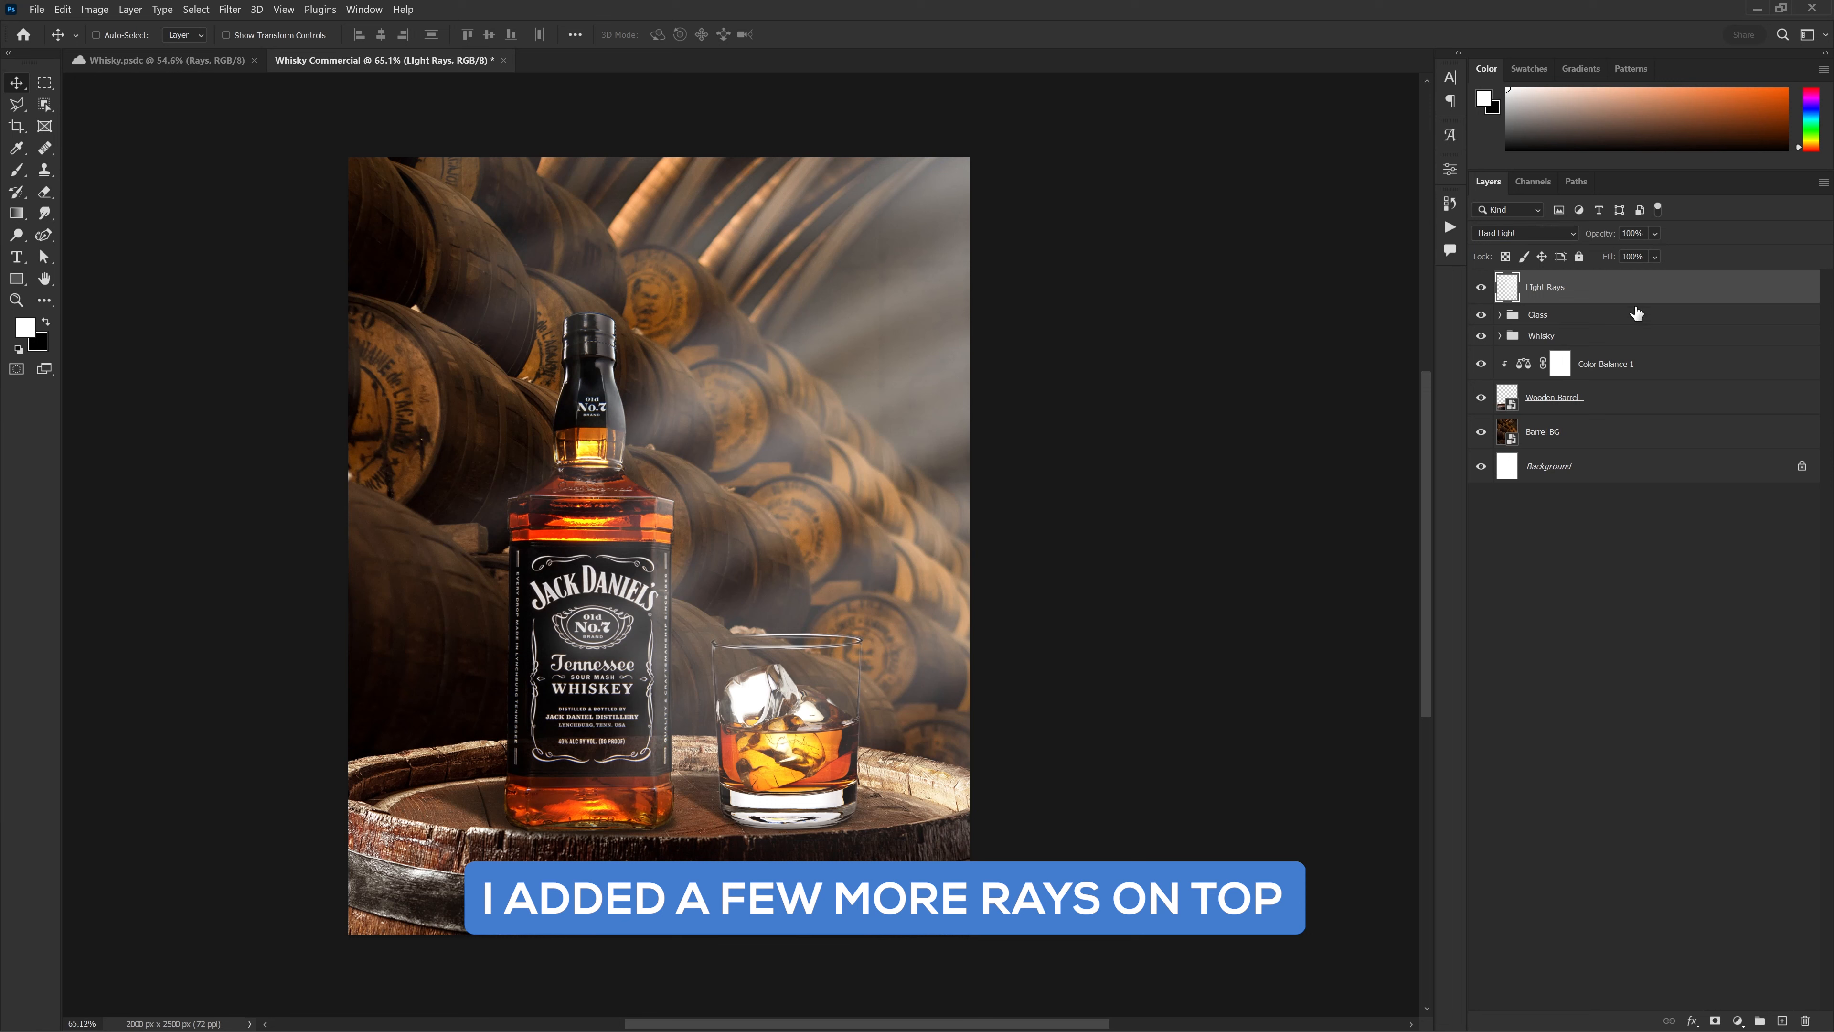
{"action": "type", "text": "95"}
{"action": "key", "text": "Return"}
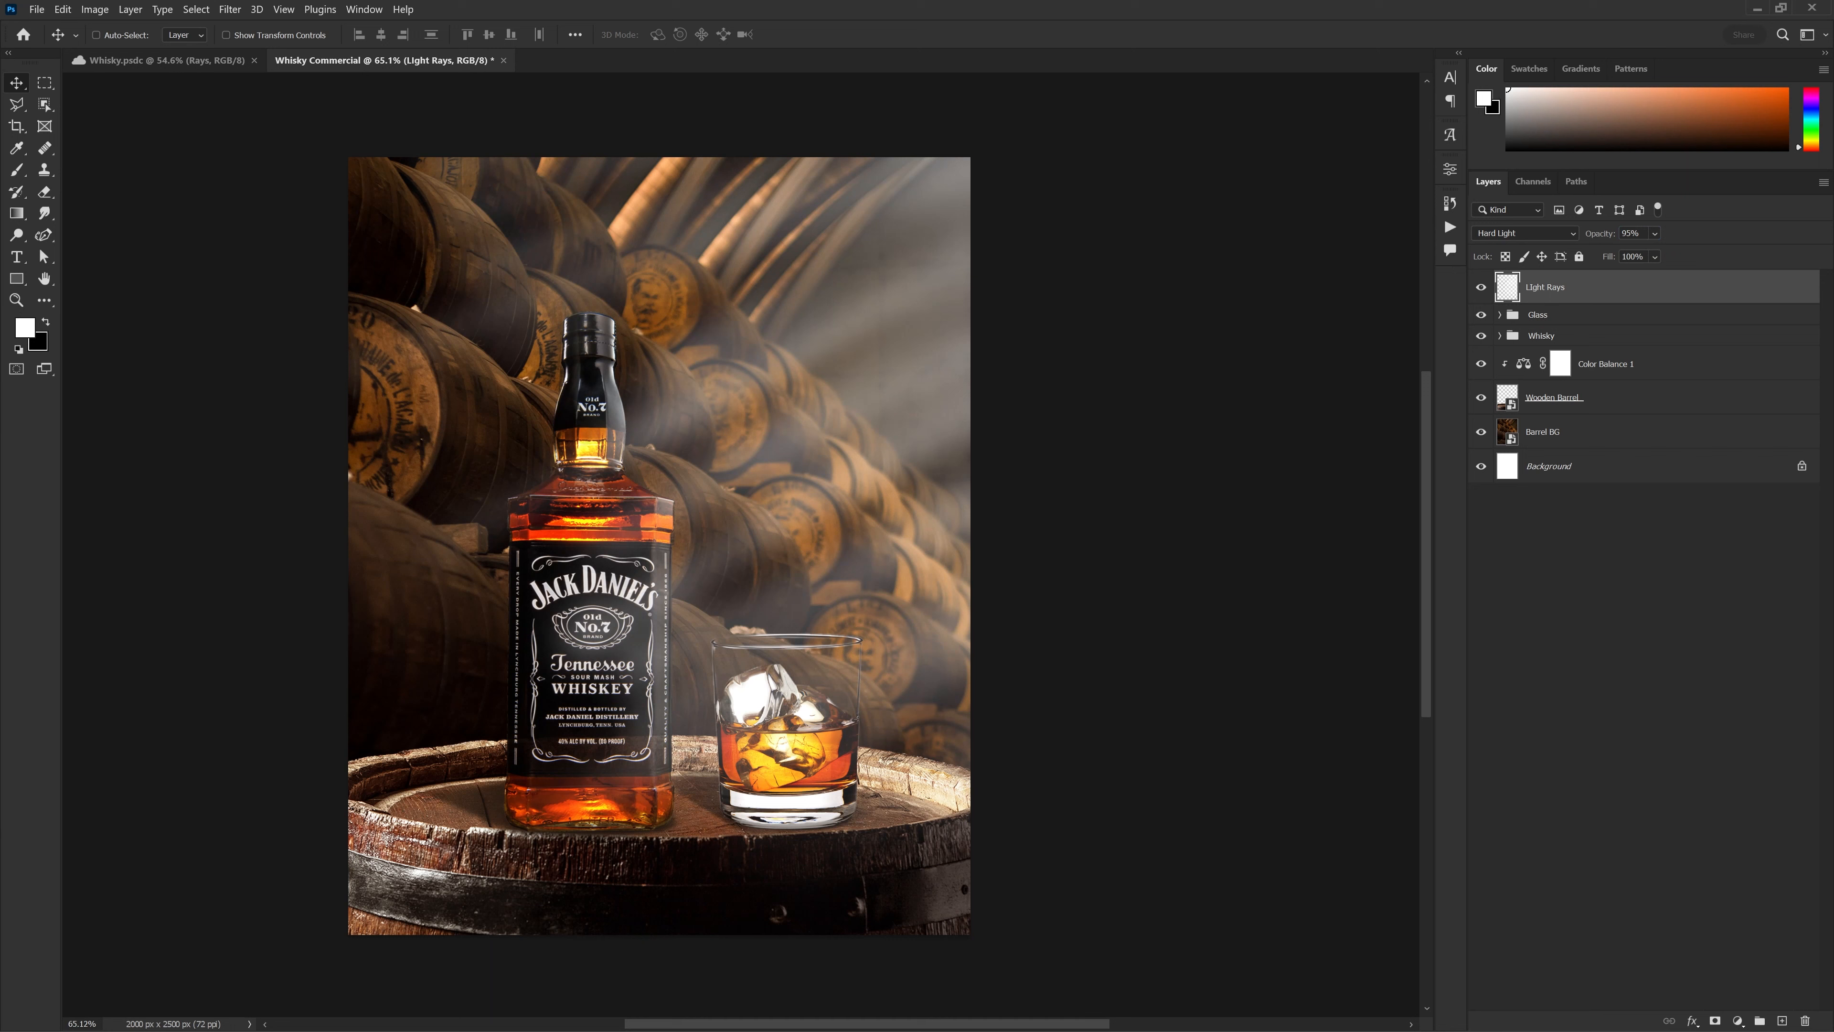
{"action": "left_click", "coordinate": [1624, 483]}
Compare the light rays with the finished poster in Whisky.psdc and return to the Whisky Commercial document
{"action": "left_click_drag", "start_coordinate": [846, 643], "coordinate": [843, 649]}
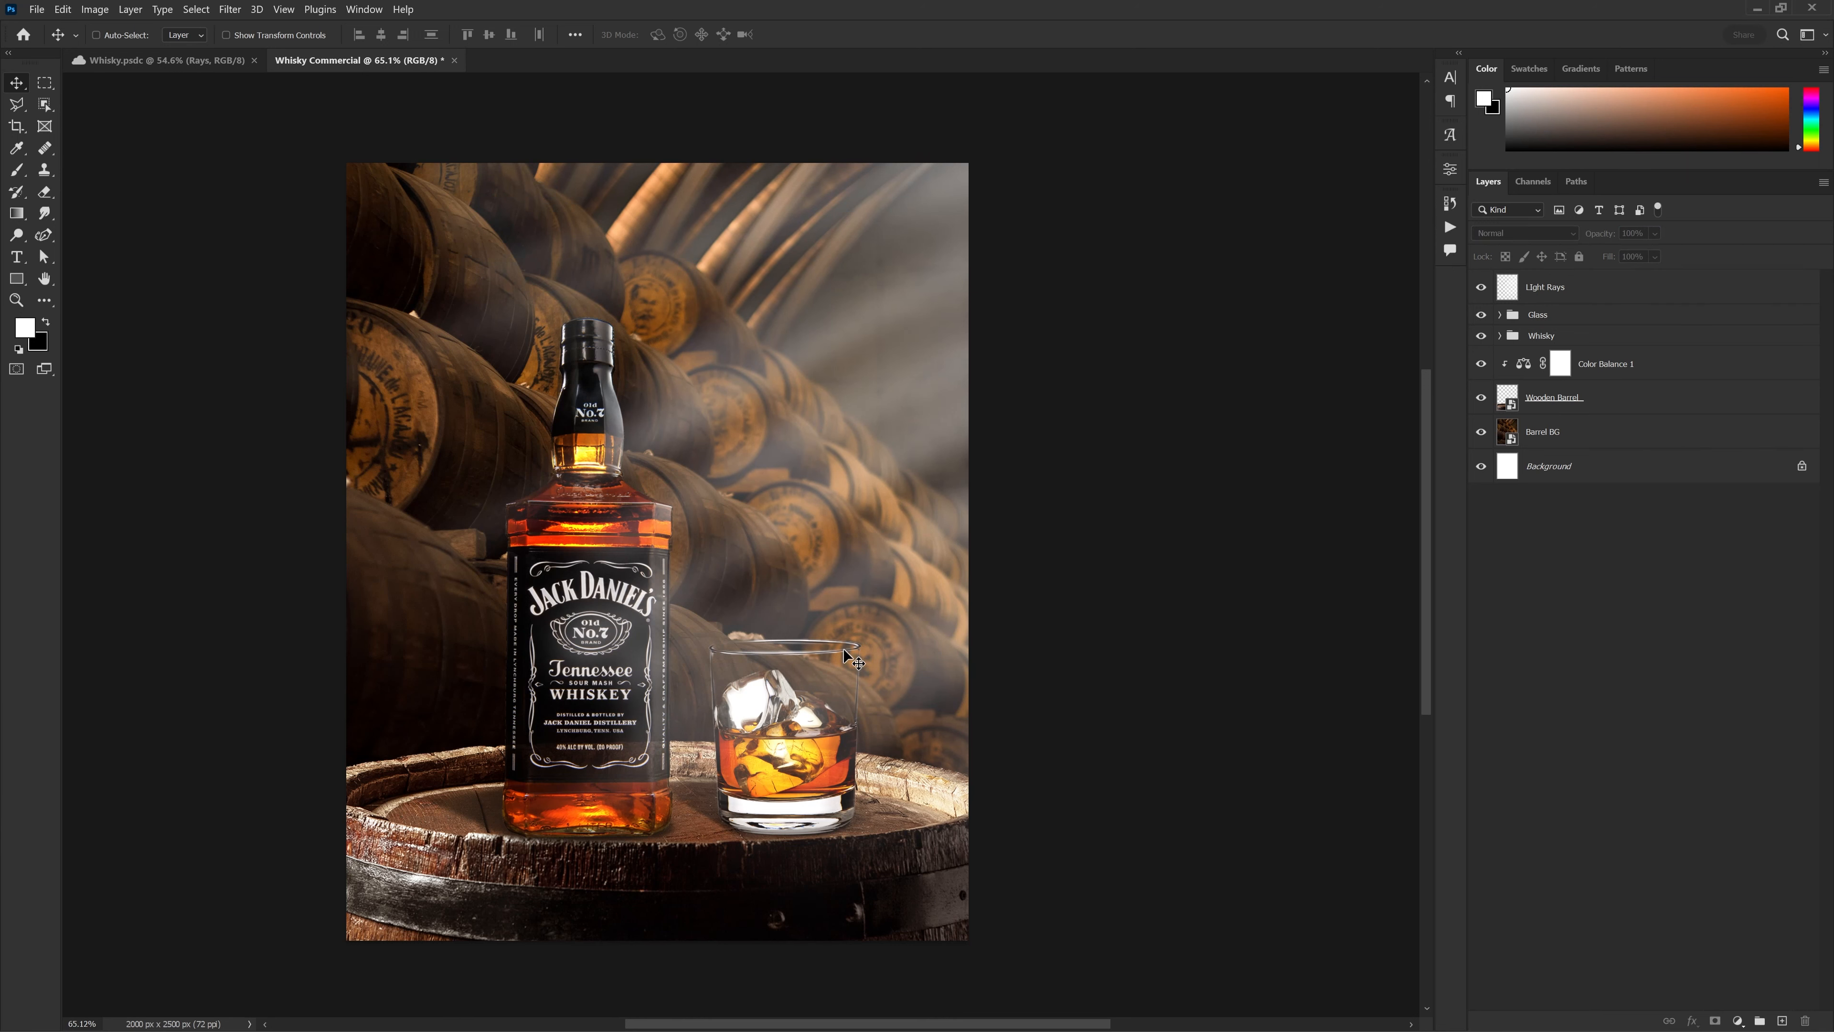
{"action": "left_click", "coordinate": [167, 60]}
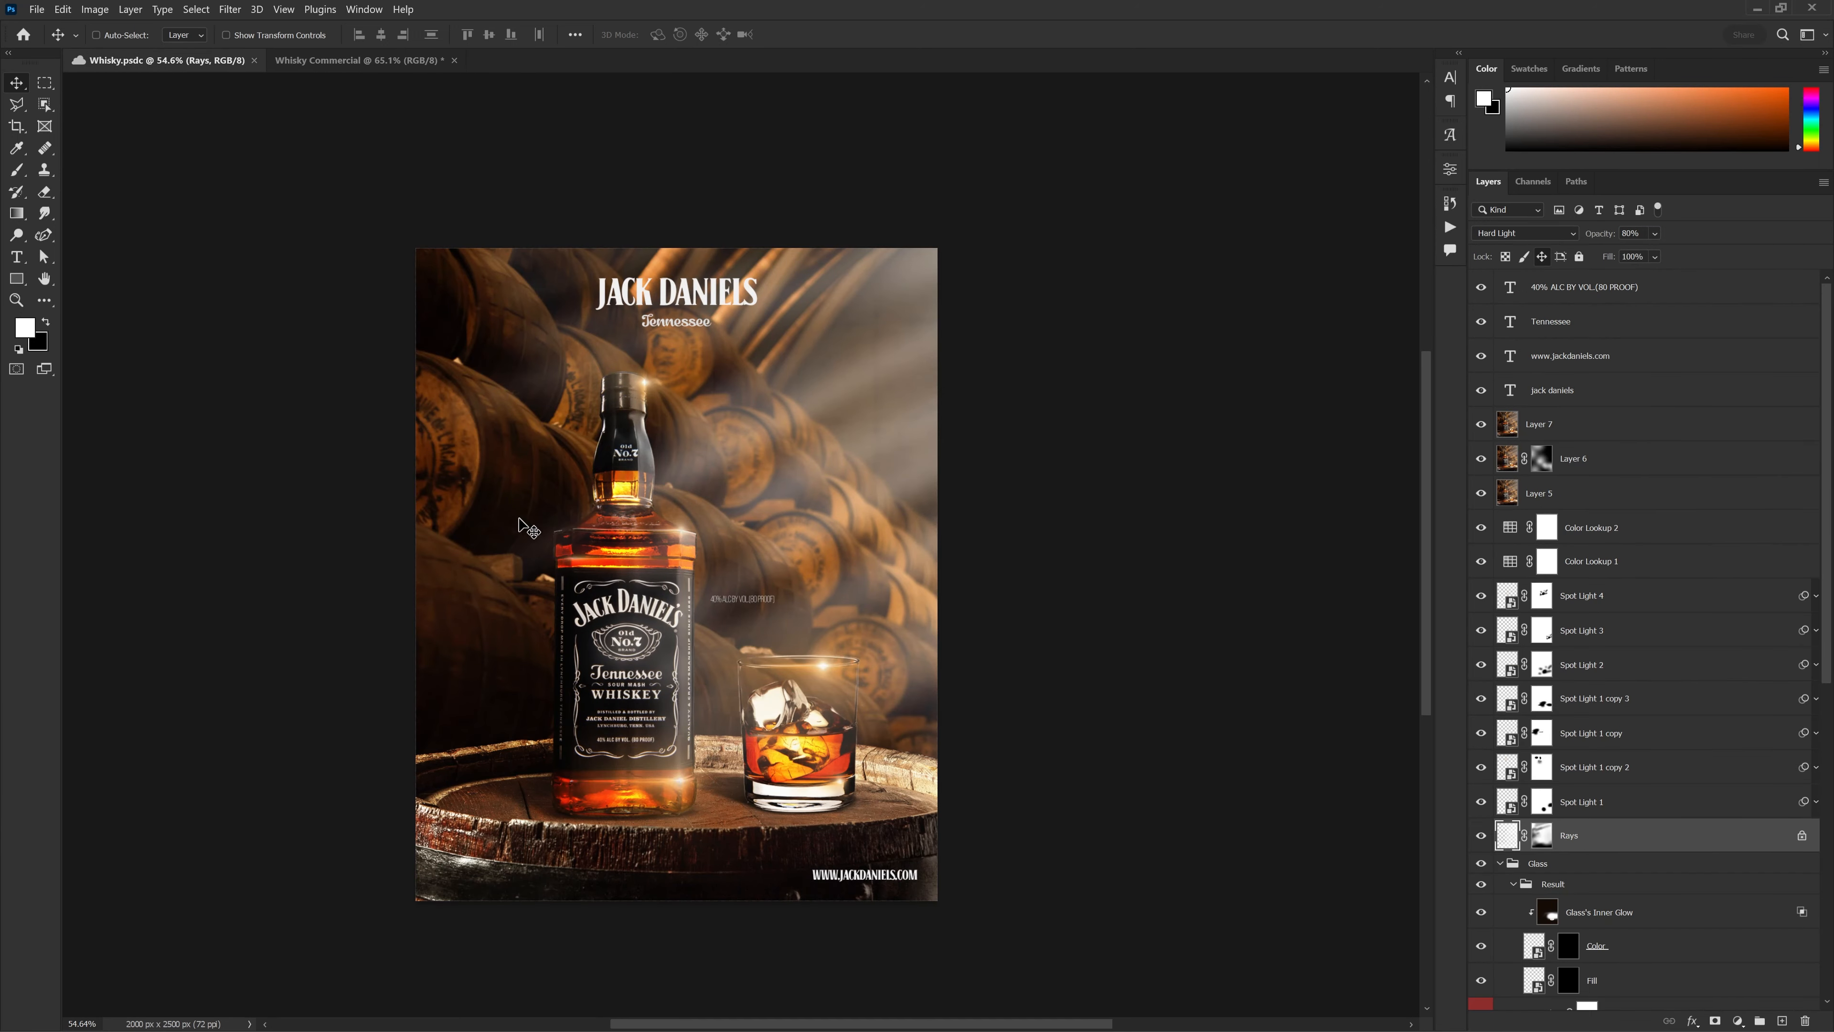
{"action": "scroll", "coordinate": [865, 708], "scroll_direction": "up", "scroll_amount": 4}
{"action": "scroll", "coordinate": [857, 667], "scroll_direction": "down", "scroll_amount": 2}
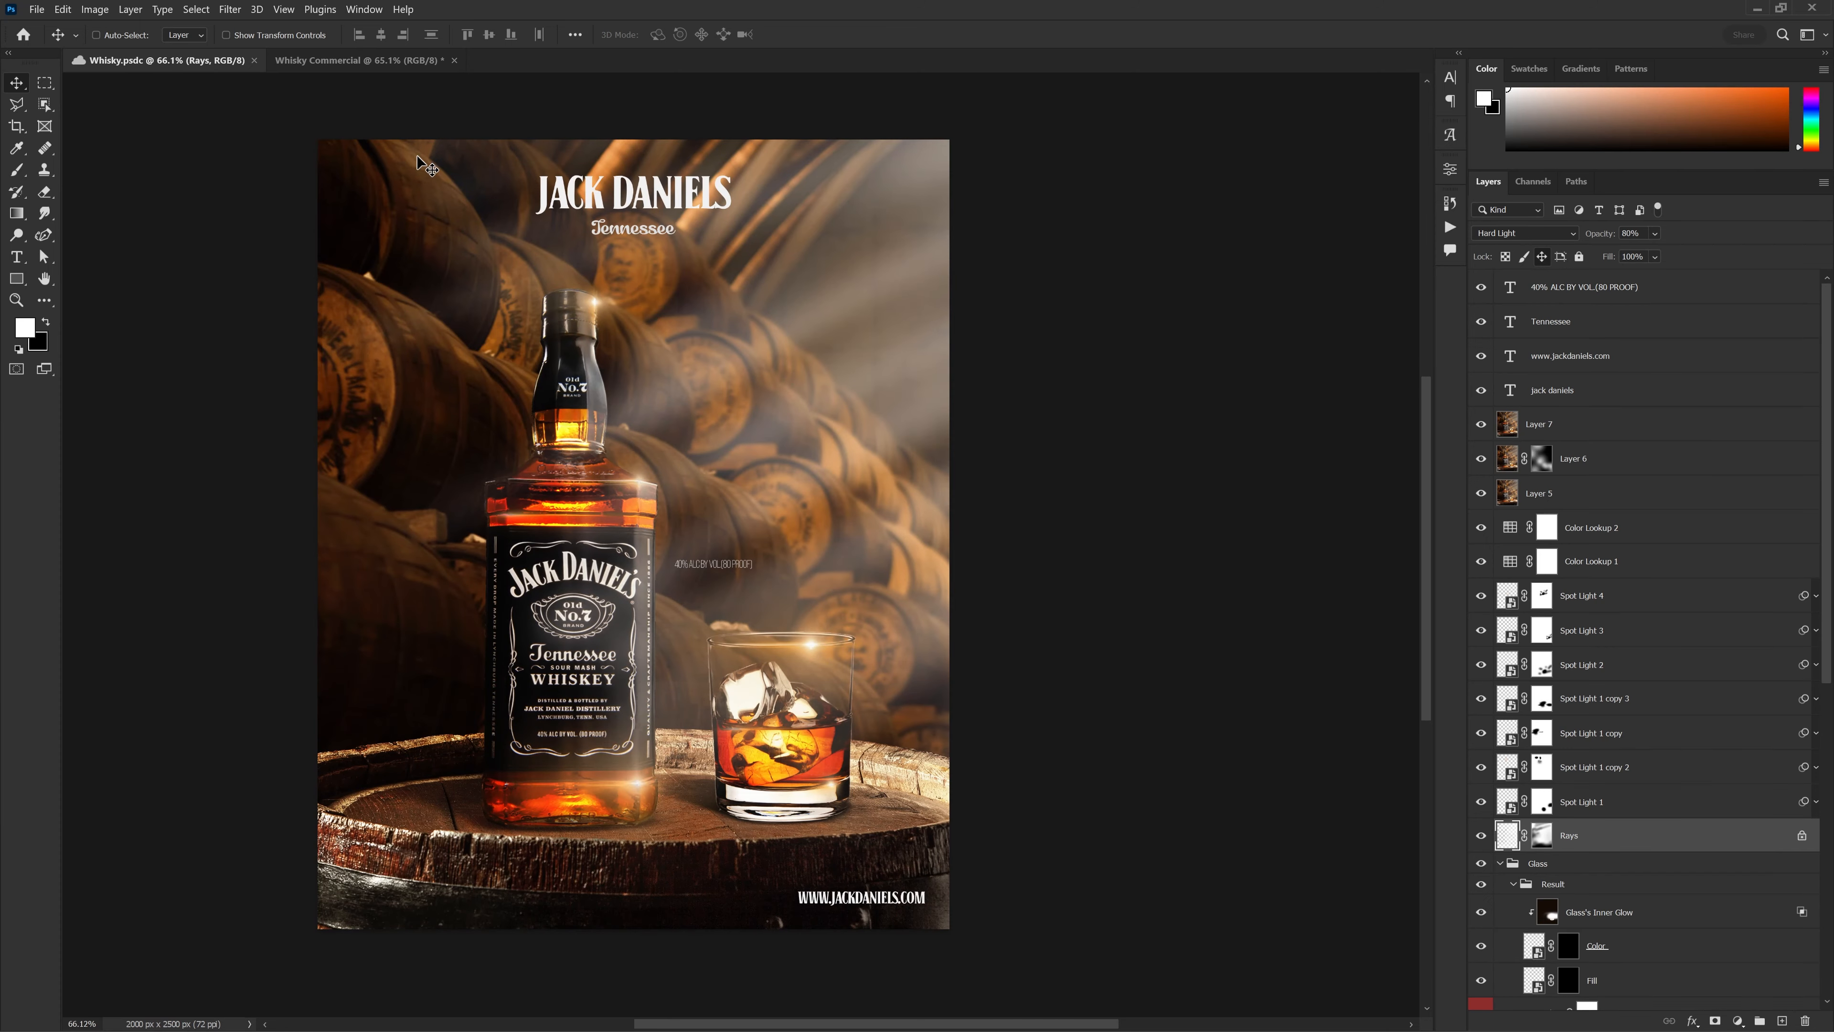
{"action": "left_click", "coordinate": [360, 61]}
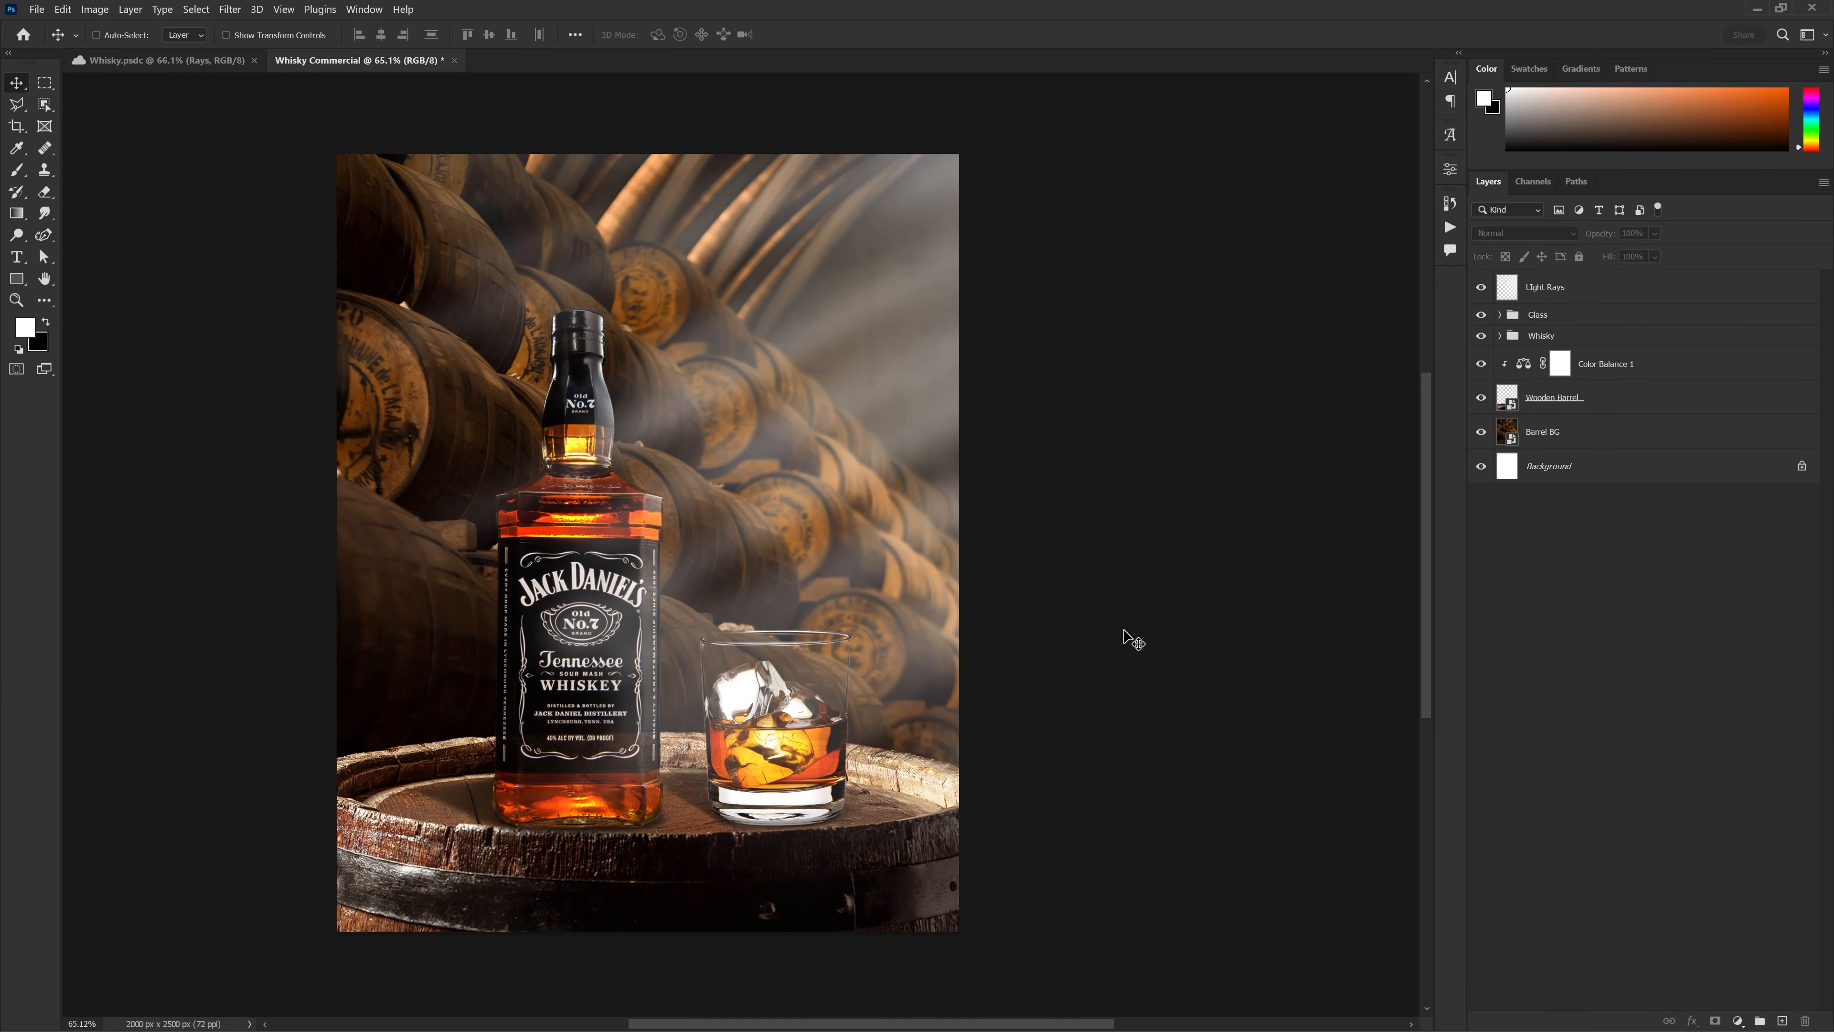
Place the Lens Flare image as a new top layer over the upper background, beside the bottle's cap
{"action": "key", "text": "alt+Tab"}
{"action": "left_click_drag", "start_coordinate": [863, 343], "coordinate": [639, 802]}
{"action": "left_click_drag", "start_coordinate": [663, 530], "coordinate": [756, 304]}
{"action": "key", "text": "Return"}
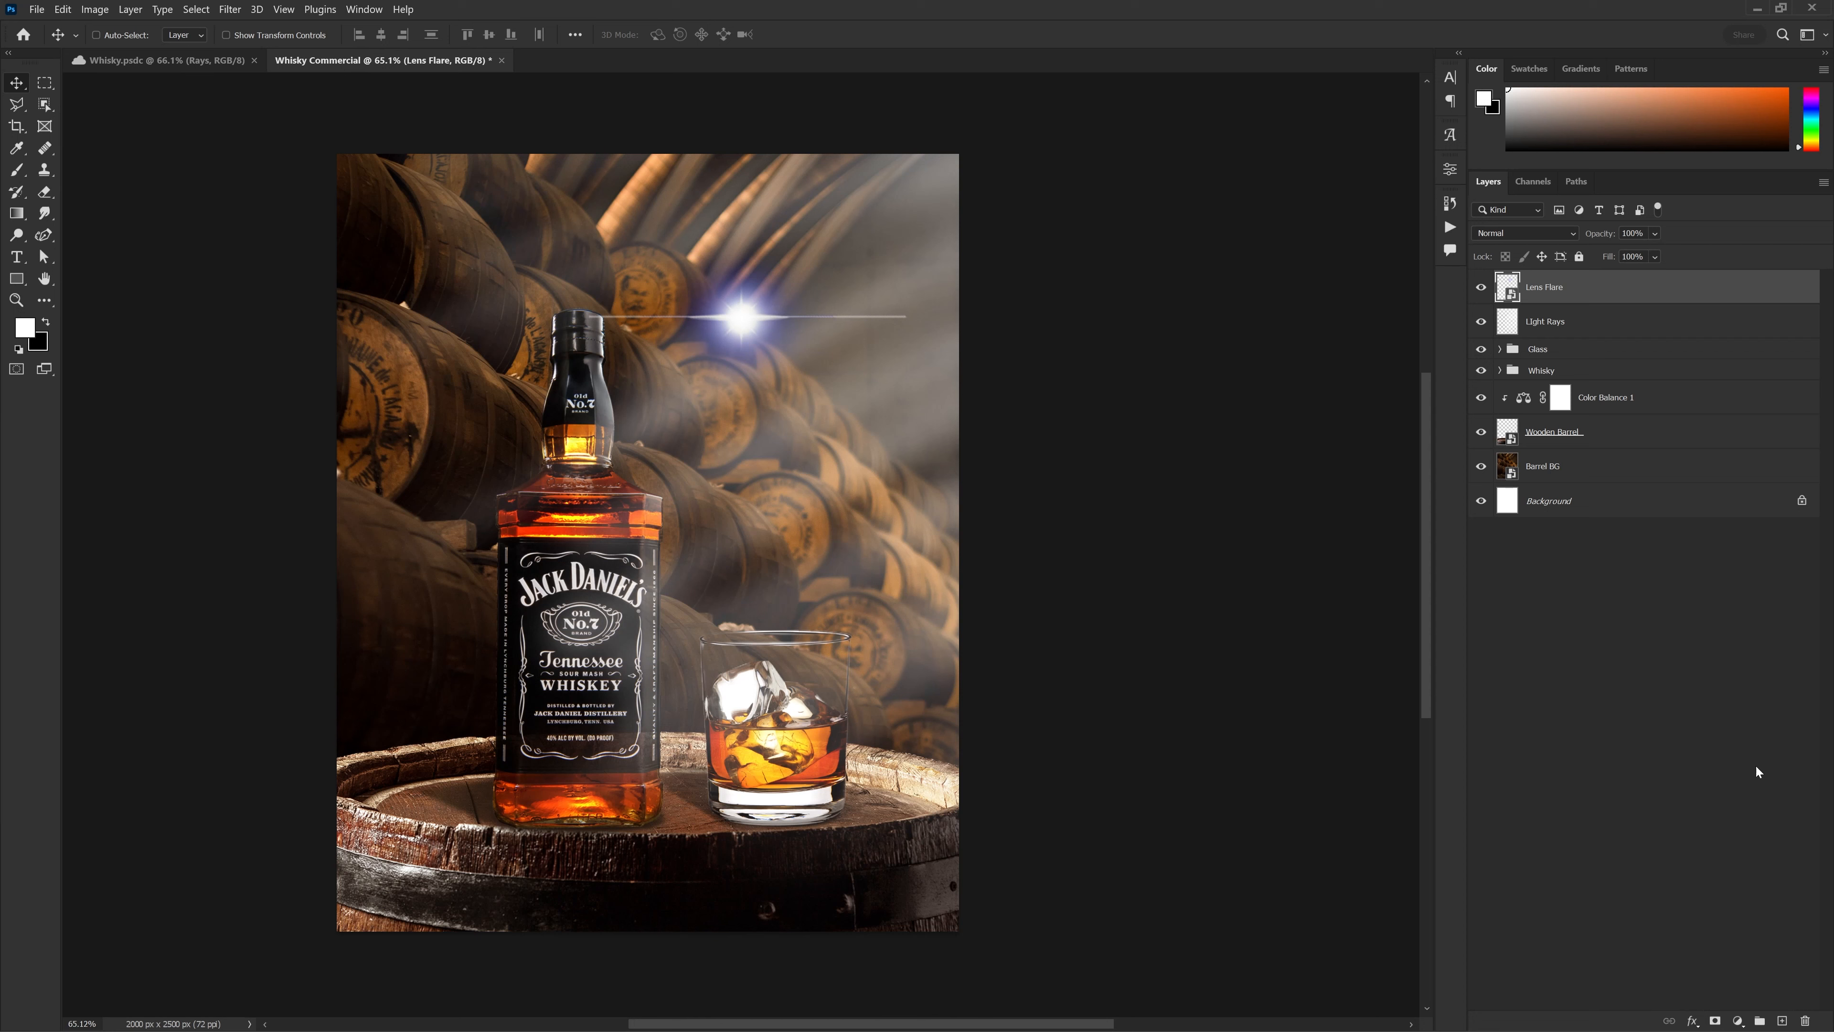
Add a Hue/Saturation adjustment clipped to the Lens Flare layer and colorize the flare in a warm hue
{"action": "left_click", "coordinate": [1738, 1019]}
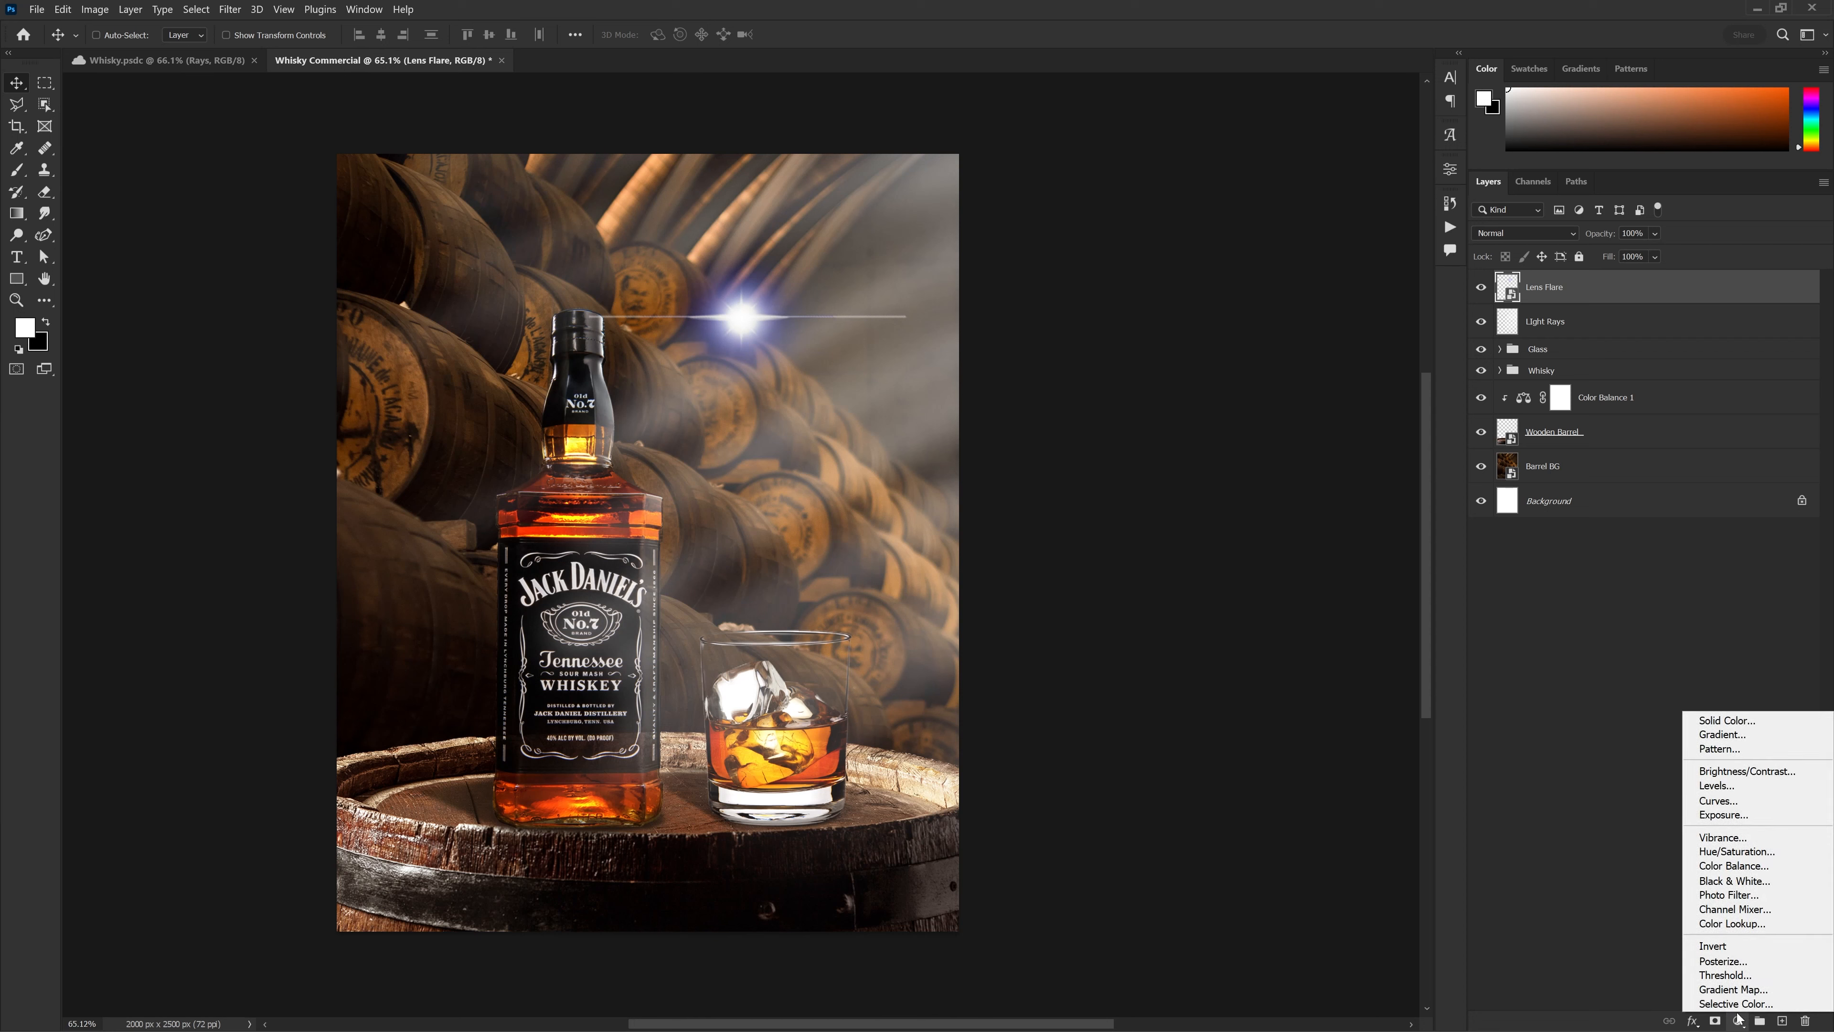
{"action": "left_click", "coordinate": [1737, 852]}
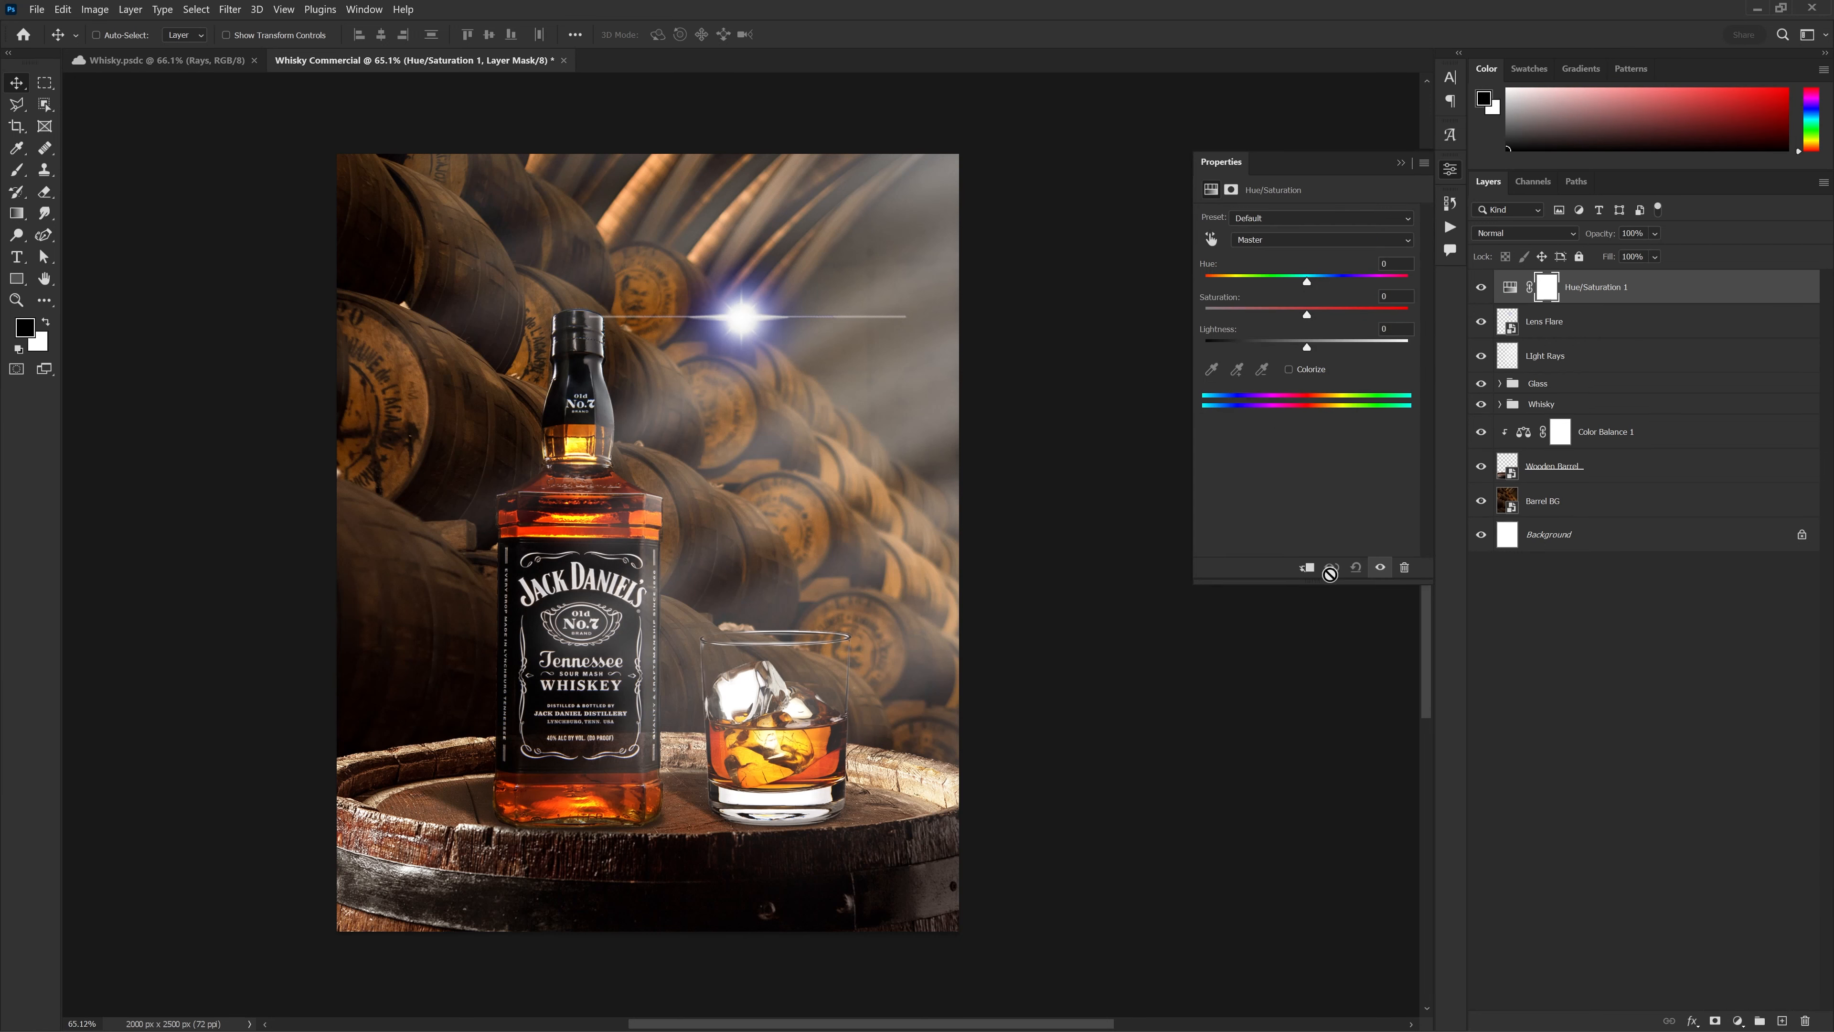
{"action": "left_click", "coordinate": [1308, 568]}
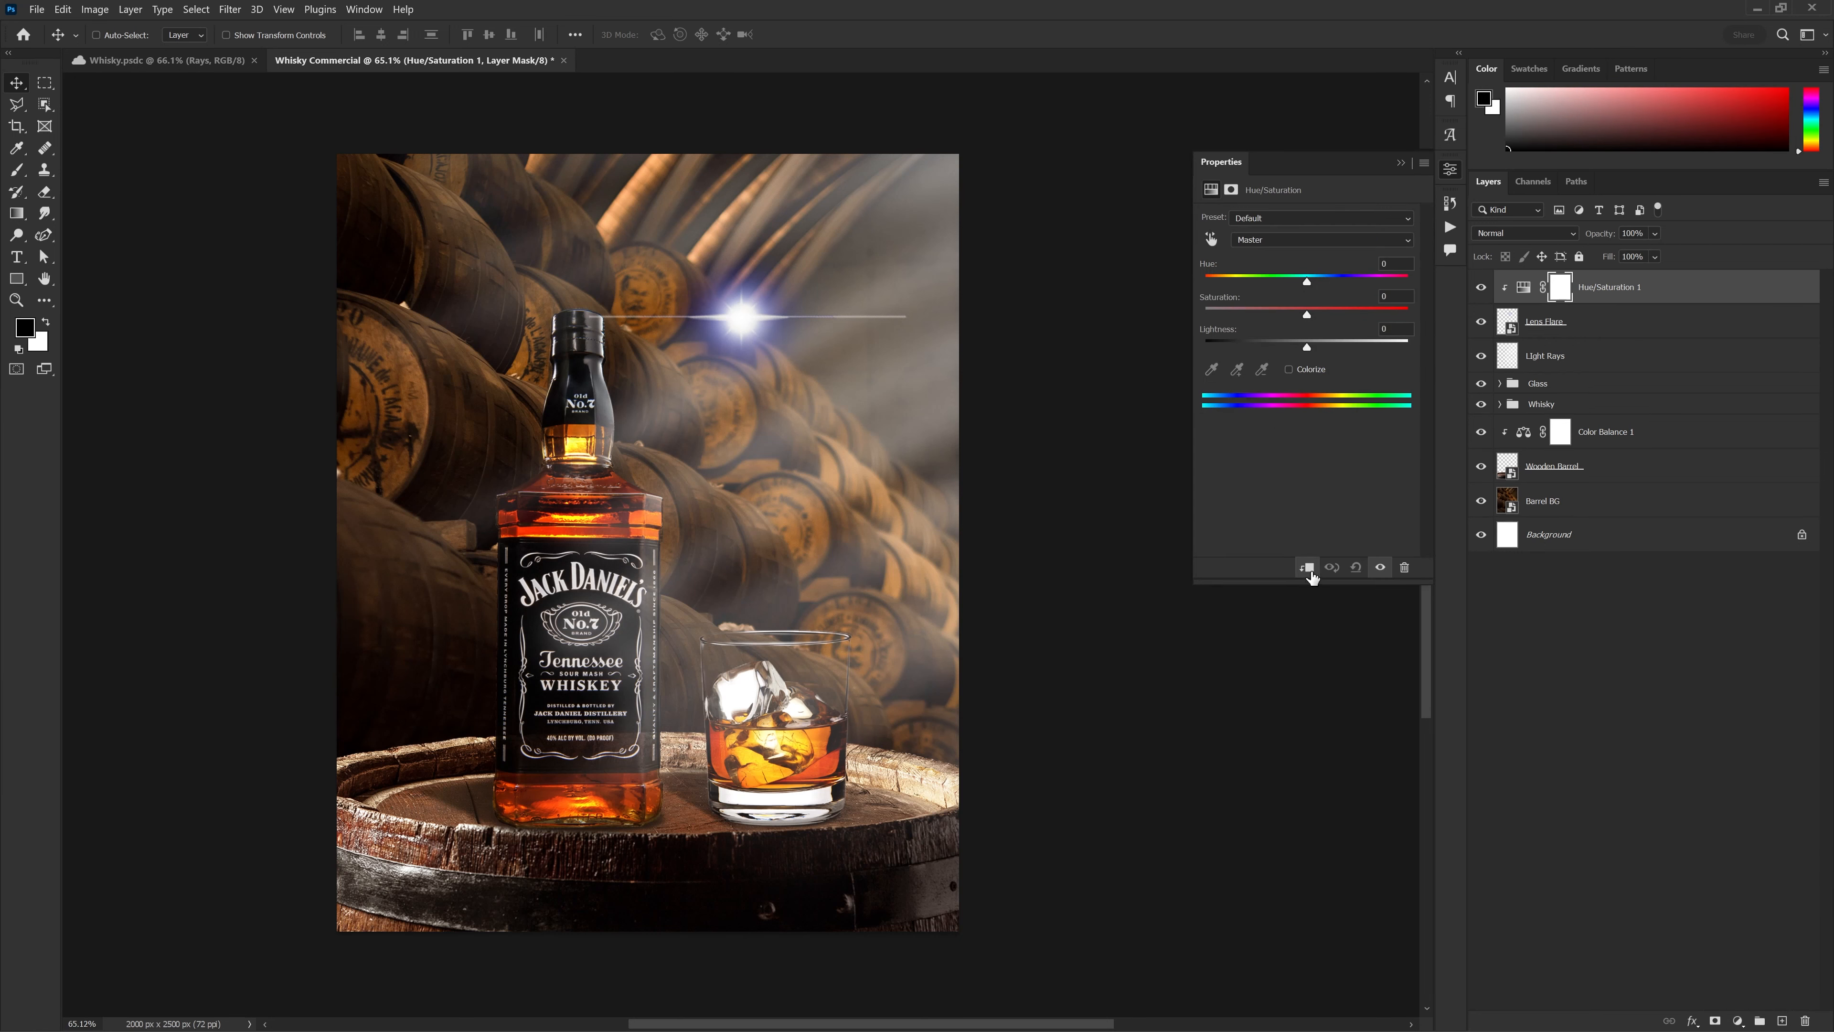
{"action": "left_click", "coordinate": [1289, 370]}
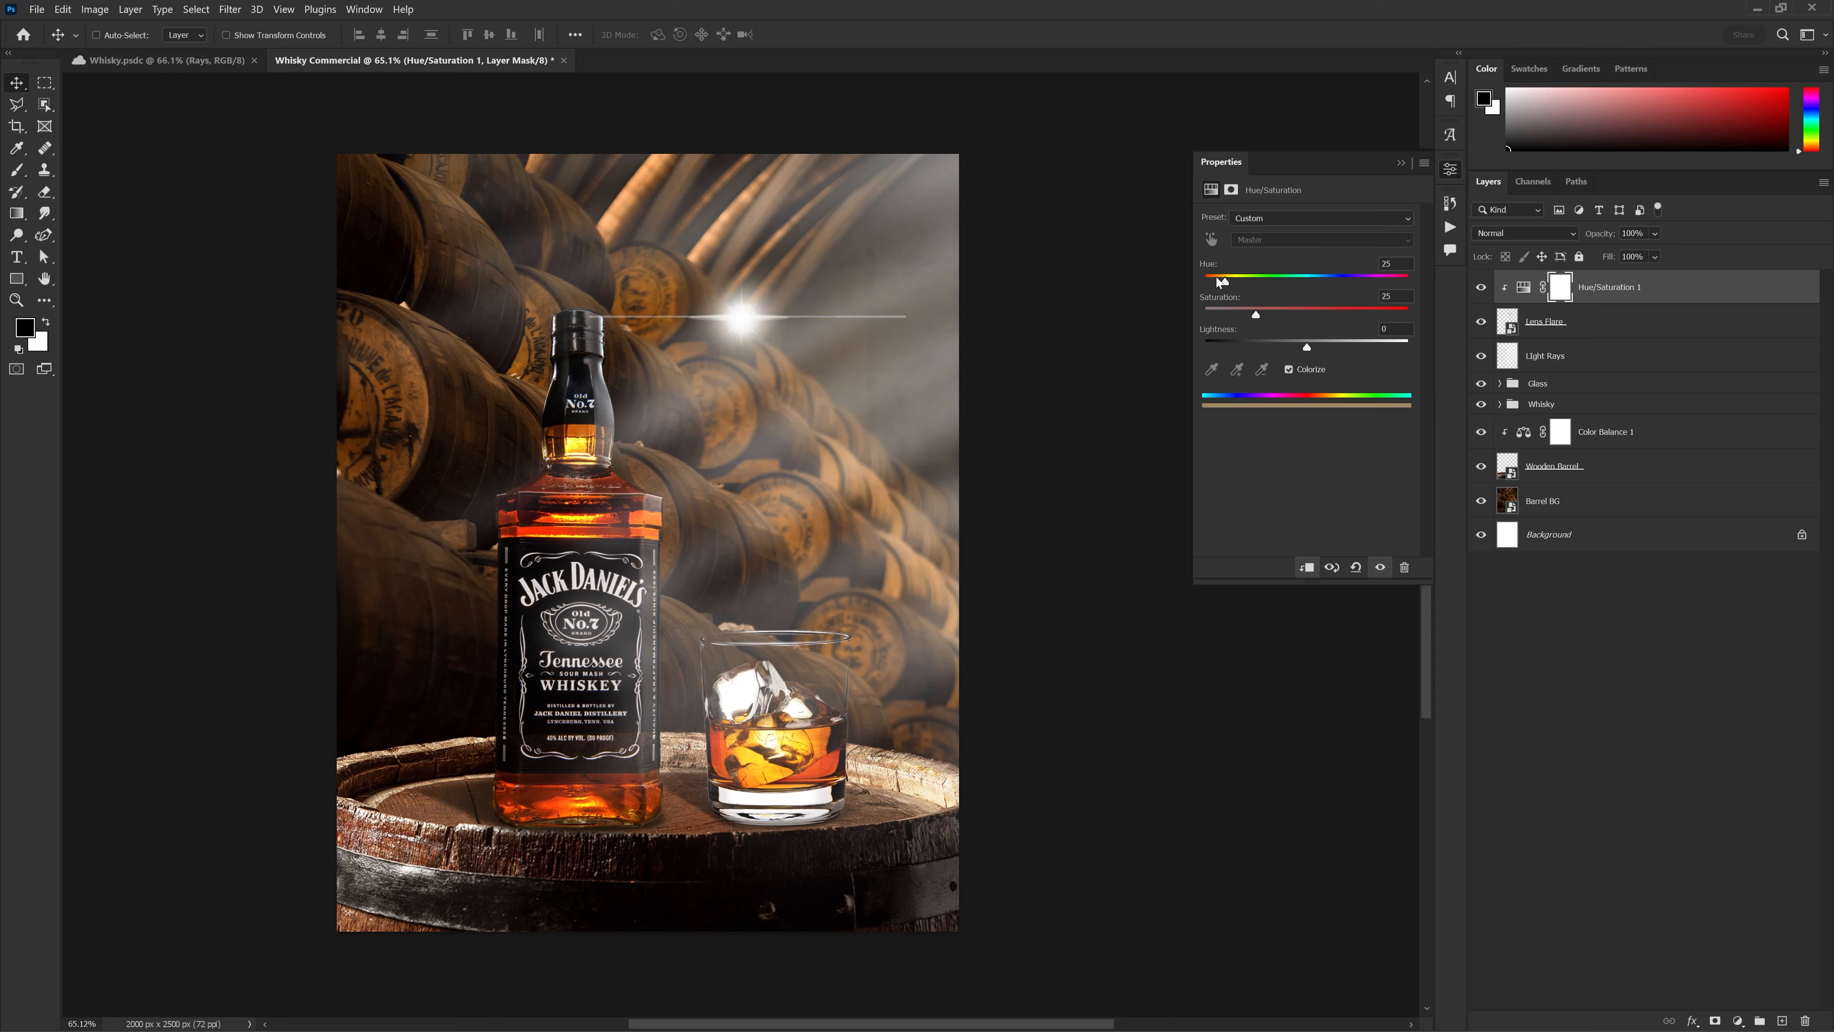
{"action": "mouse_move", "coordinate": [1220, 282]}
{"action": "left_mouse_down"}
{"action": "mouse_move", "coordinate": [1353, 282]}
{"action": "mouse_move", "coordinate": [1205, 282]}
{"action": "mouse_move", "coordinate": [1220, 285]}
{"action": "left_mouse_up"}
{"action": "left_click_drag", "start_coordinate": [1220, 283], "coordinate": [1226, 284]}
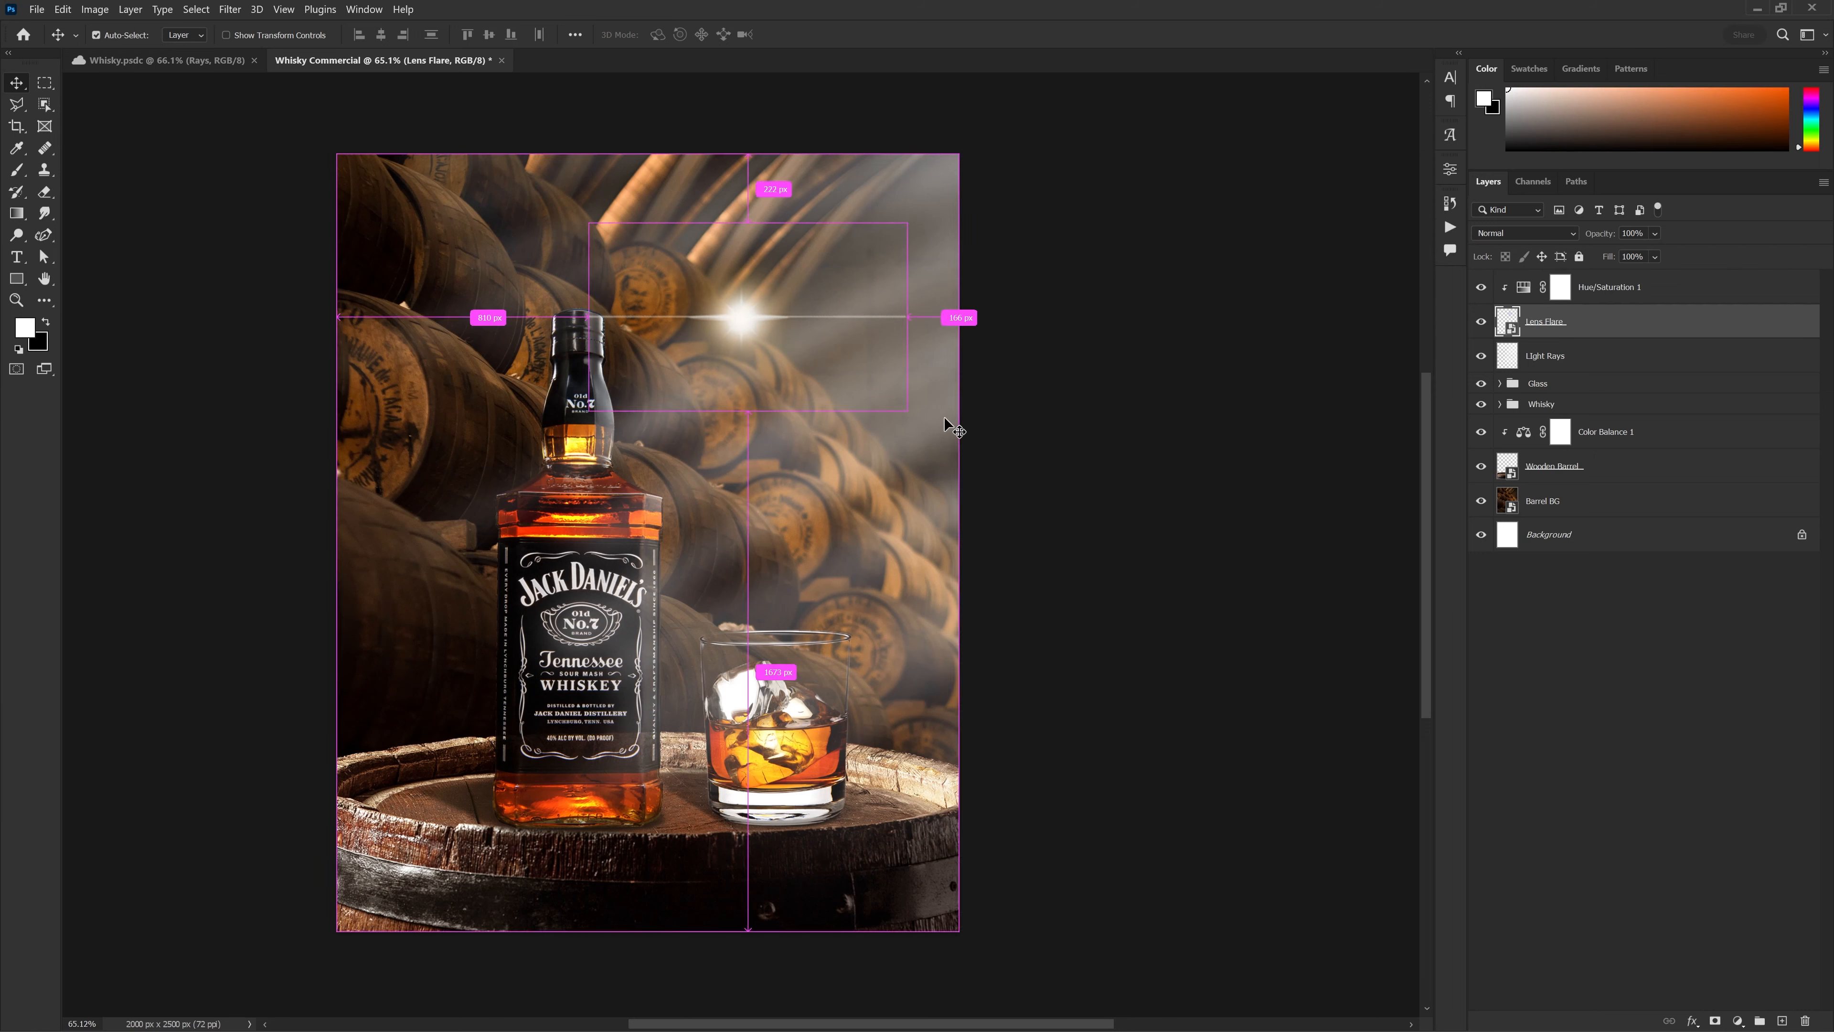
Transform the Lens Flare layer, scaling it down and positioning it on the rim of the whisky glass
{"action": "key", "text": "ctrl+t"}
{"action": "left_click_drag", "start_coordinate": [912, 413], "coordinate": [950, 491]}
{"action": "scroll", "coordinate": [888, 675], "scroll_direction": "up", "scroll_amount": 5}
{"action": "key", "text": "alt+space"}
{"action": "left_click", "coordinate": [907, 630]}
{"action": "left_click_drag", "start_coordinate": [814, 455], "coordinate": [789, 464]}
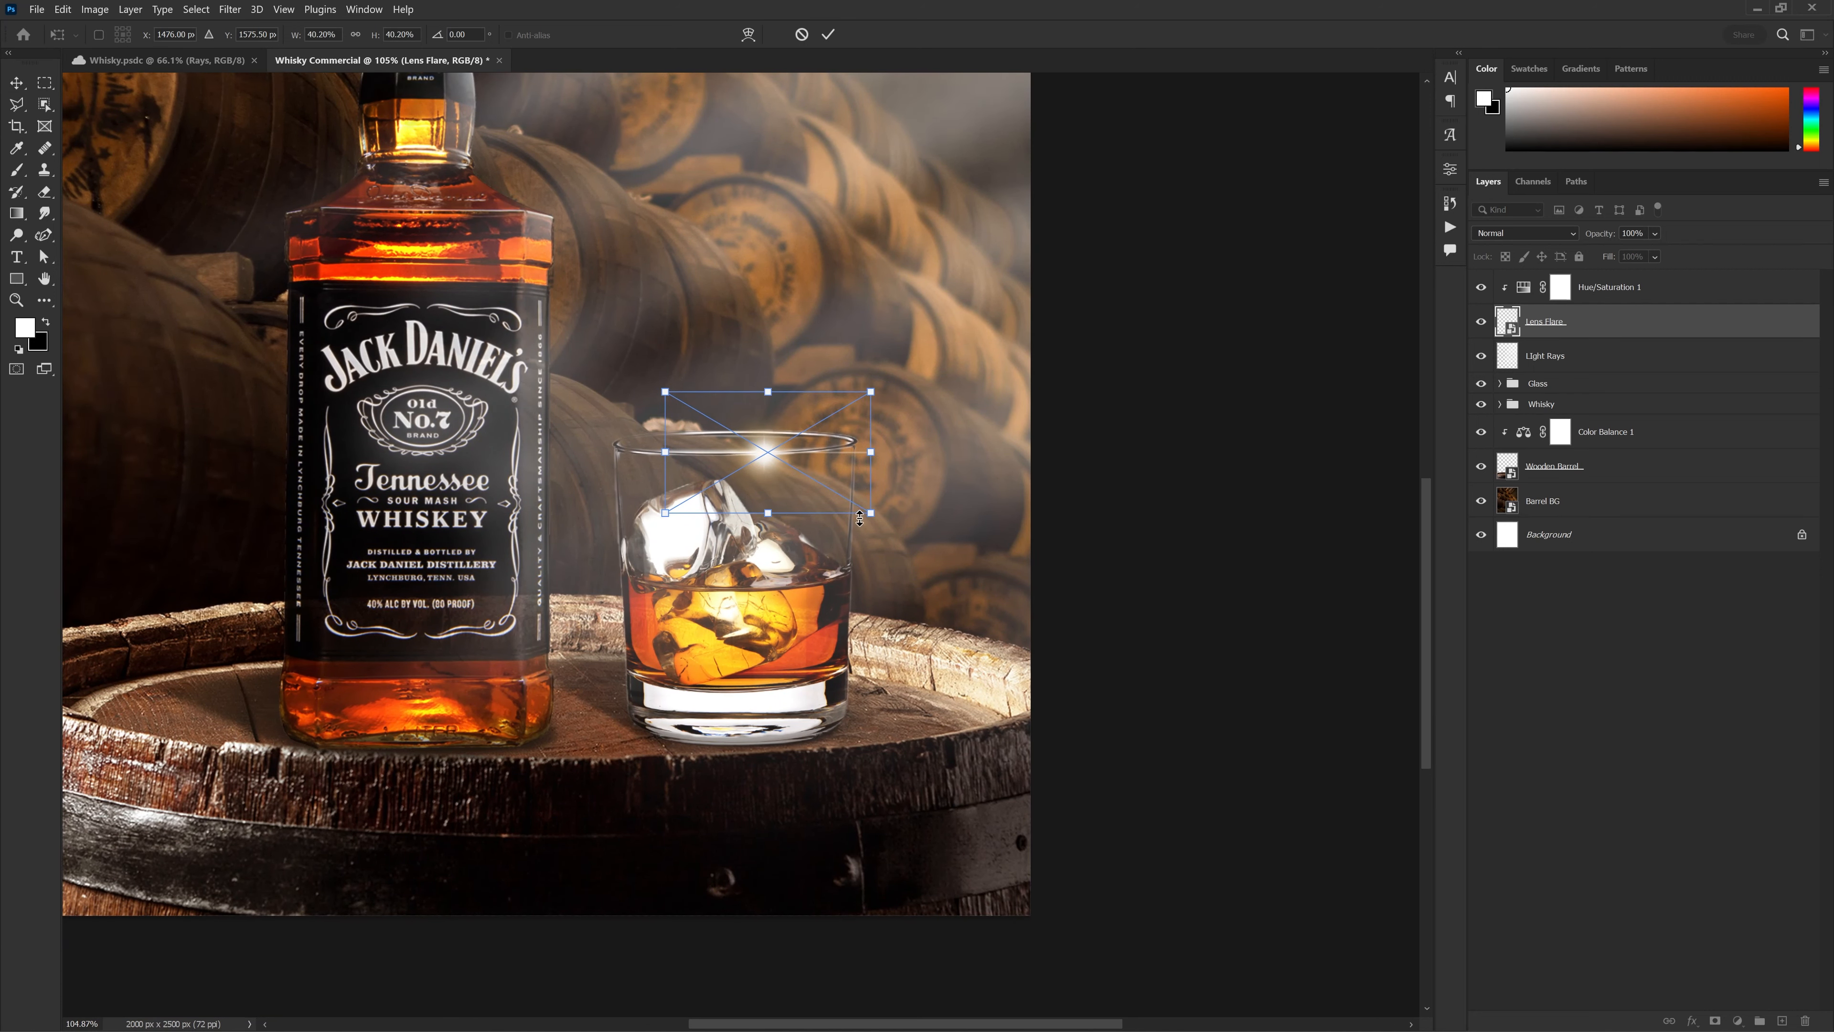
{"action": "left_click_drag", "start_coordinate": [870, 512], "coordinate": [900, 567]}
{"action": "key", "text": "Return"}
{"action": "scroll", "coordinate": [848, 472], "scroll_direction": "down", "scroll_amount": 9}
{"action": "scroll", "coordinate": [878, 545], "scroll_direction": "up", "scroll_amount": 5}
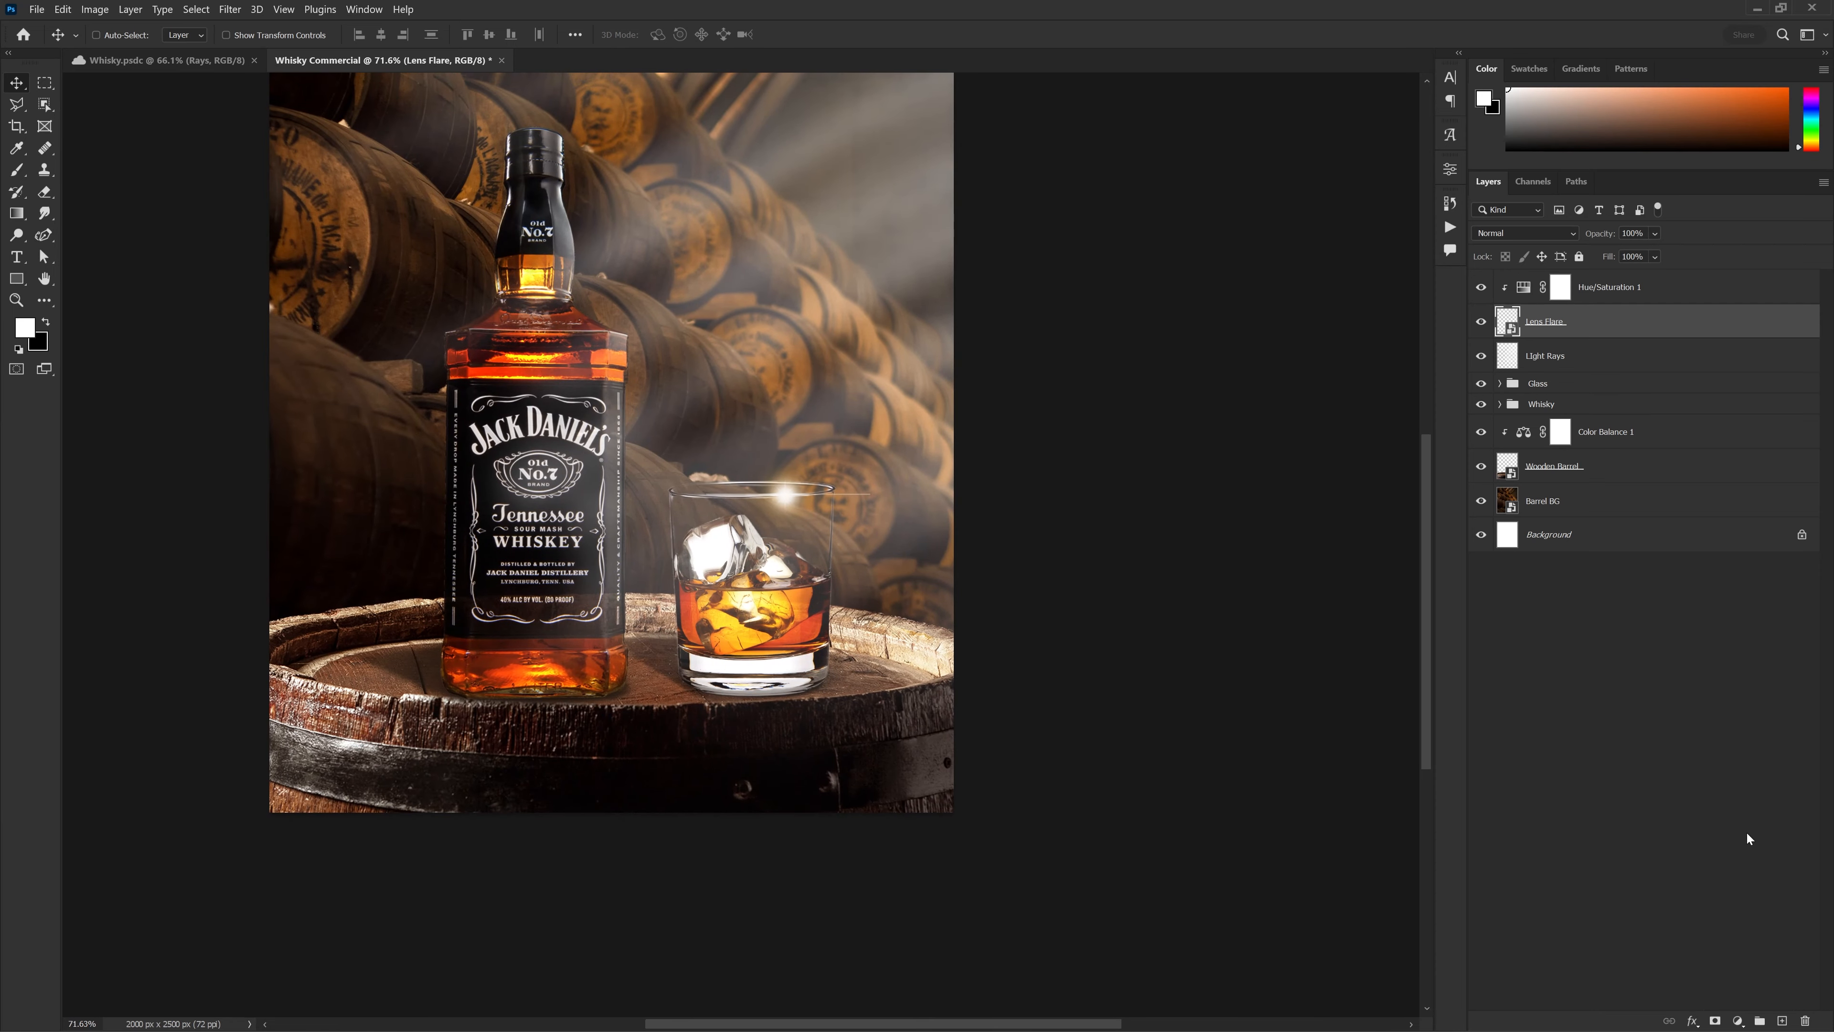
Add a layer mask to the Lens Flare and paint out the streak extending beyond the glass with a soft black brush
{"action": "left_click", "coordinate": [1716, 1021]}
{"action": "key", "text": "x"}
{"action": "scroll", "coordinate": [831, 768], "scroll_direction": "up", "scroll_amount": 5}
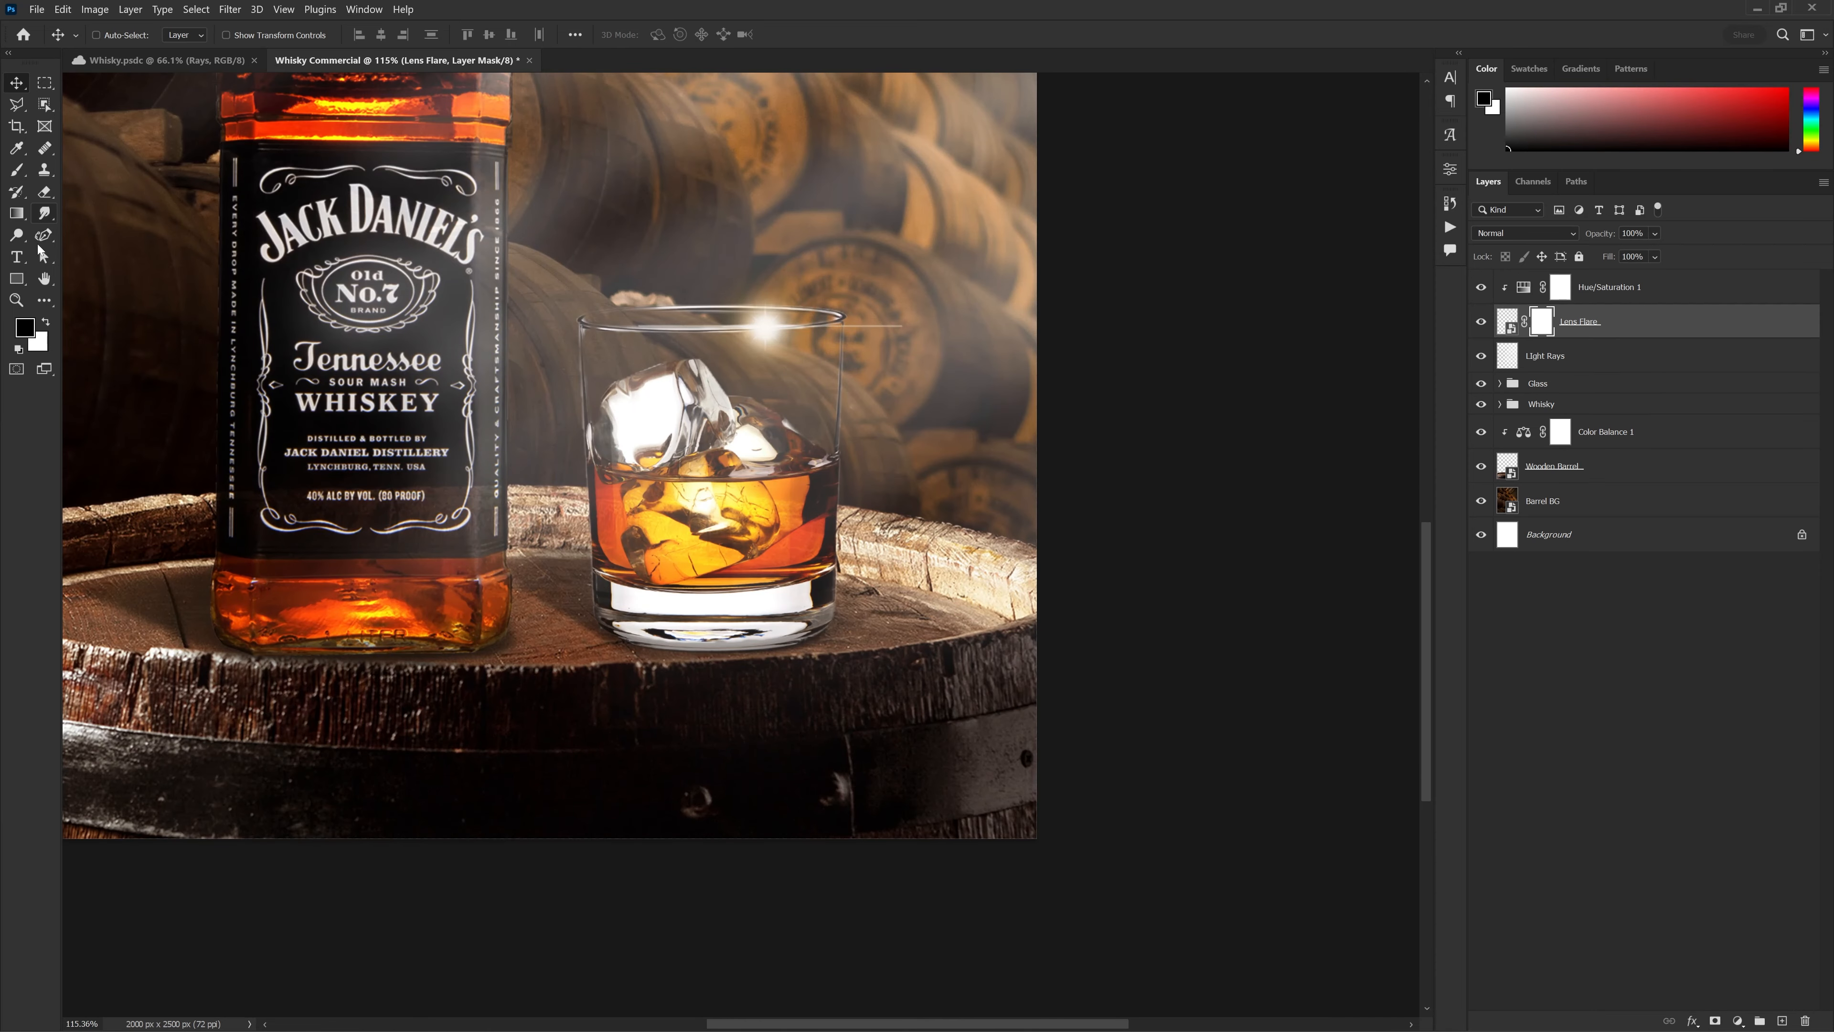
{"action": "left_click", "coordinate": [18, 170]}
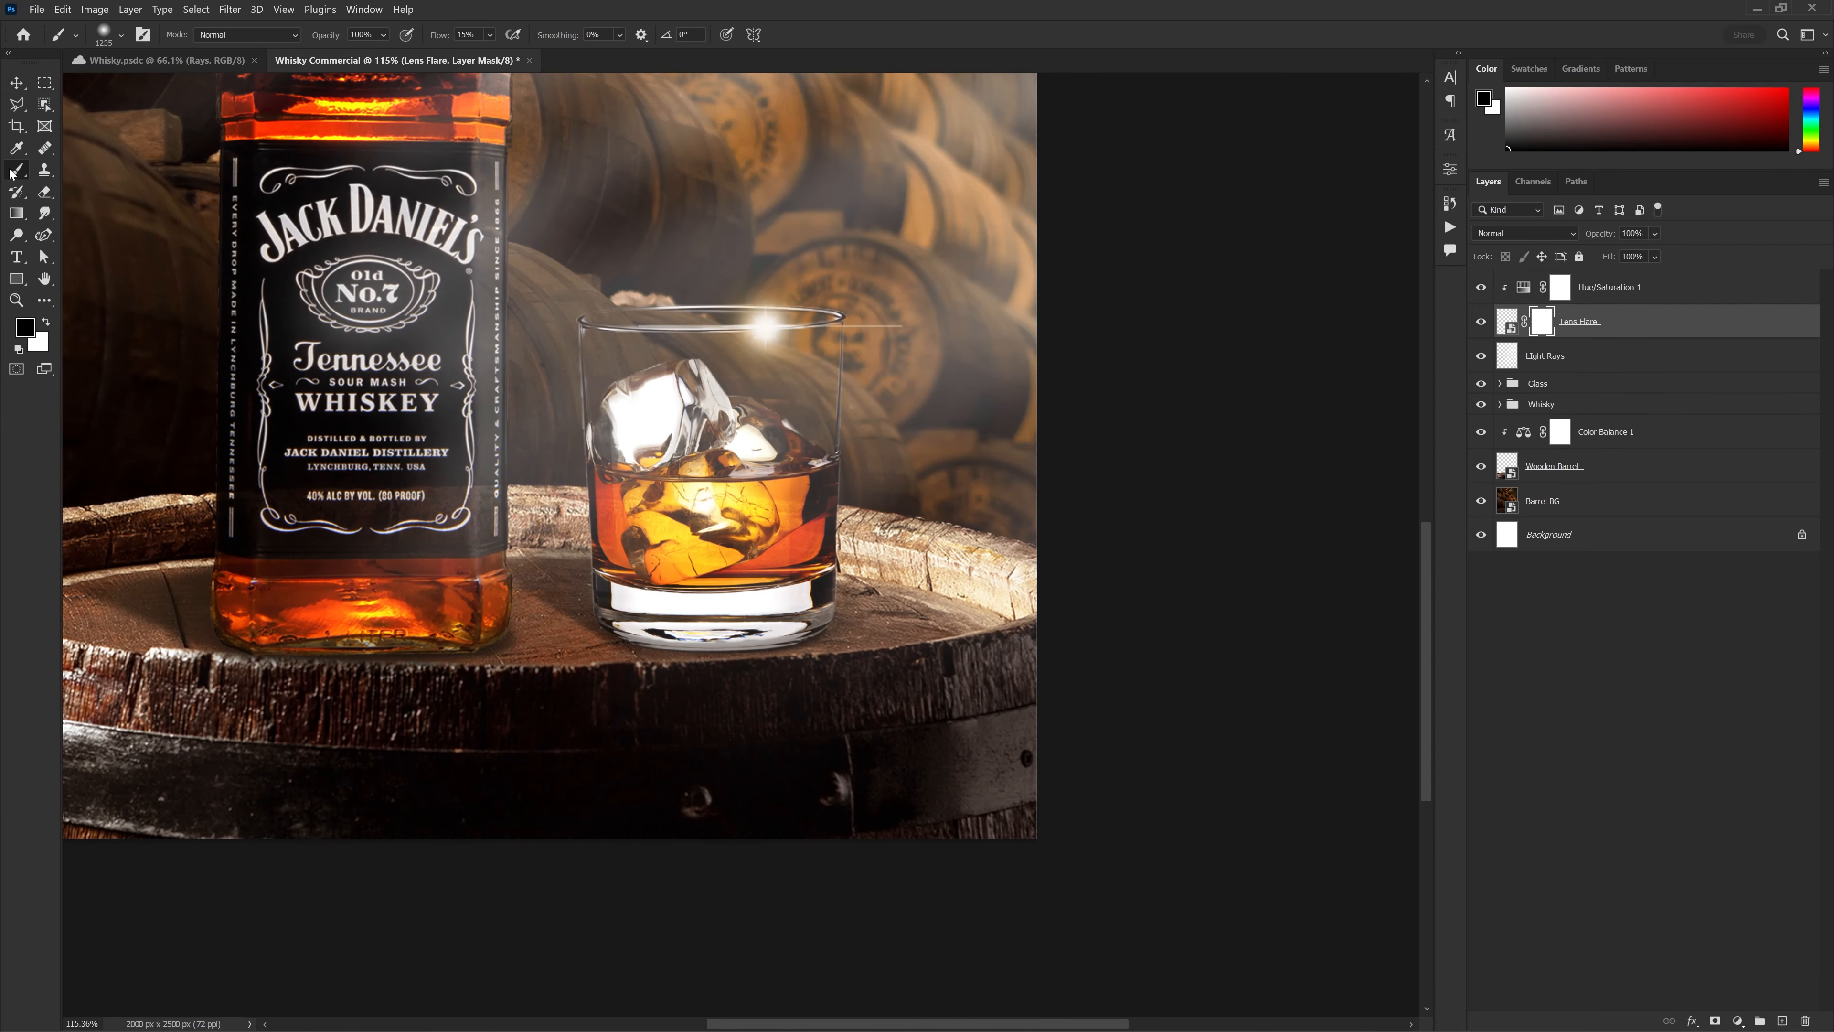
{"action": "scroll", "coordinate": [968, 455], "scroll_direction": "up", "scroll_amount": 3}
{"action": "mouse_move", "coordinate": [940, 412]}
{"action": "left_mouse_down"}
{"action": "mouse_move", "coordinate": [603, 452]}
{"action": "mouse_move", "coordinate": [810, 361]}
{"action": "left_mouse_up"}
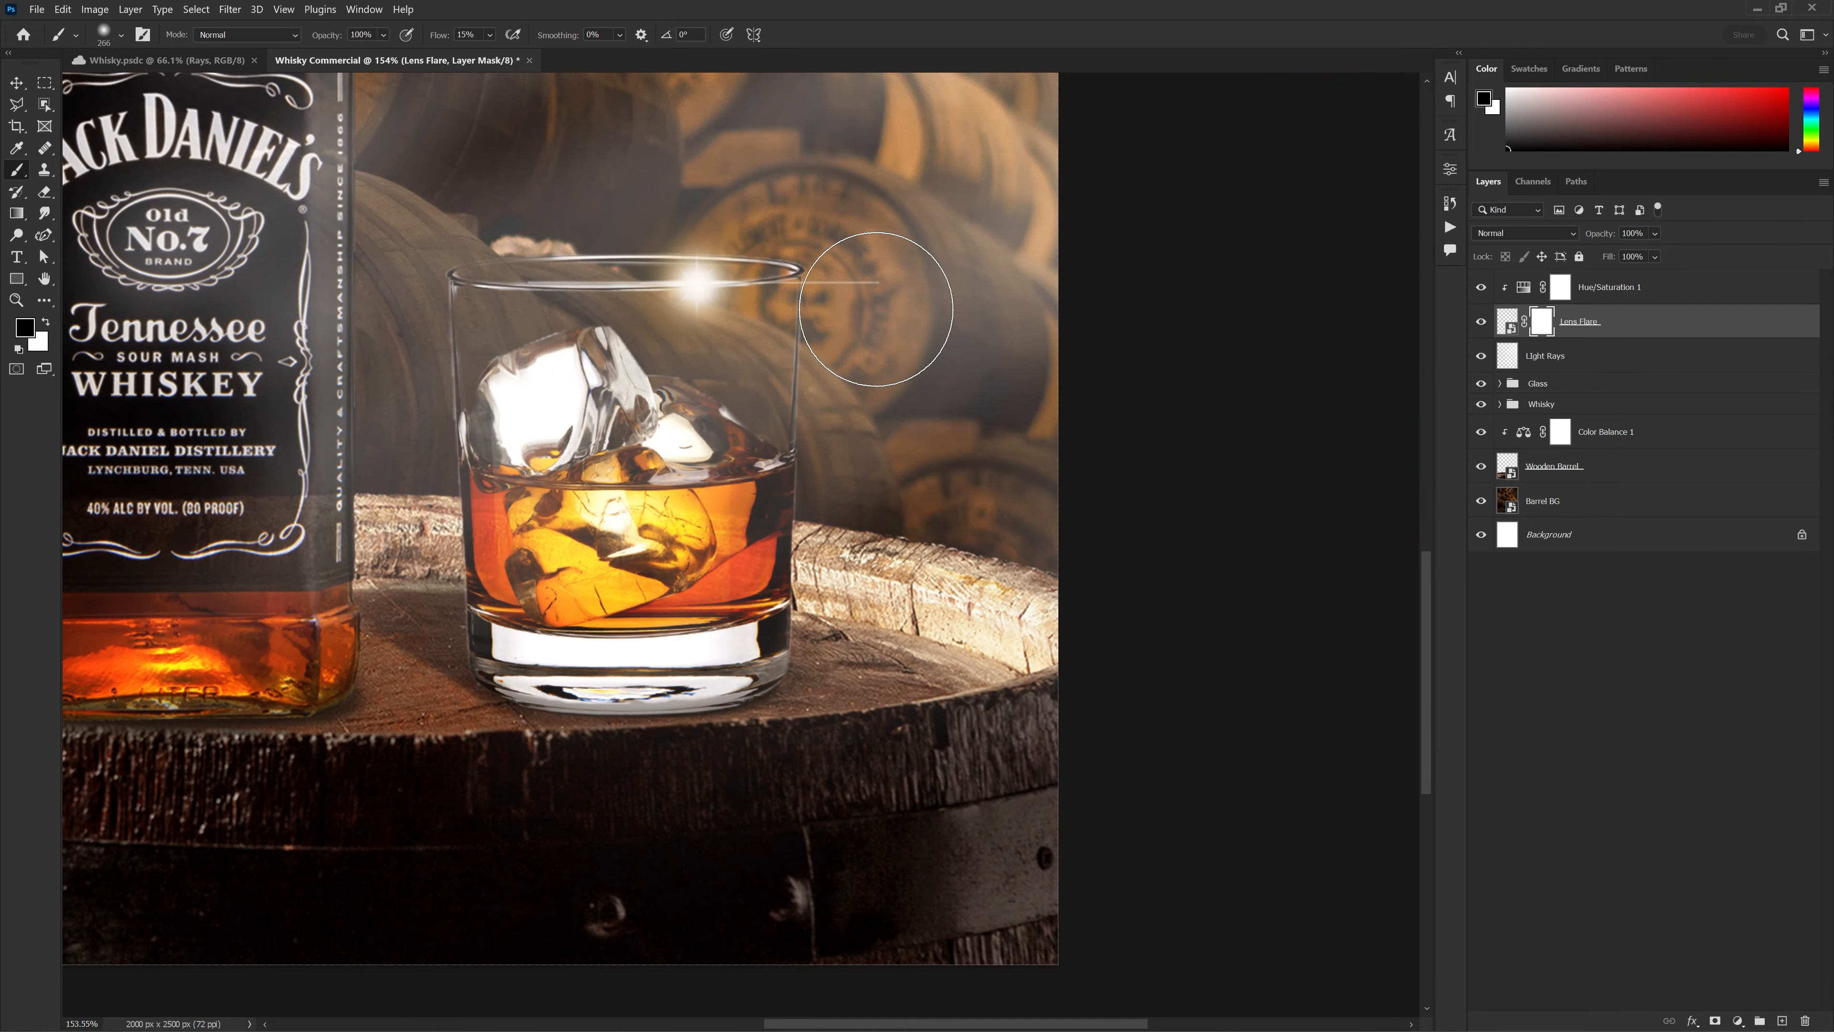
{"action": "left_click_drag", "start_coordinate": [890, 312], "coordinate": [837, 310]}
{"action": "scroll", "coordinate": [654, 540], "scroll_direction": "down", "scroll_amount": 2}
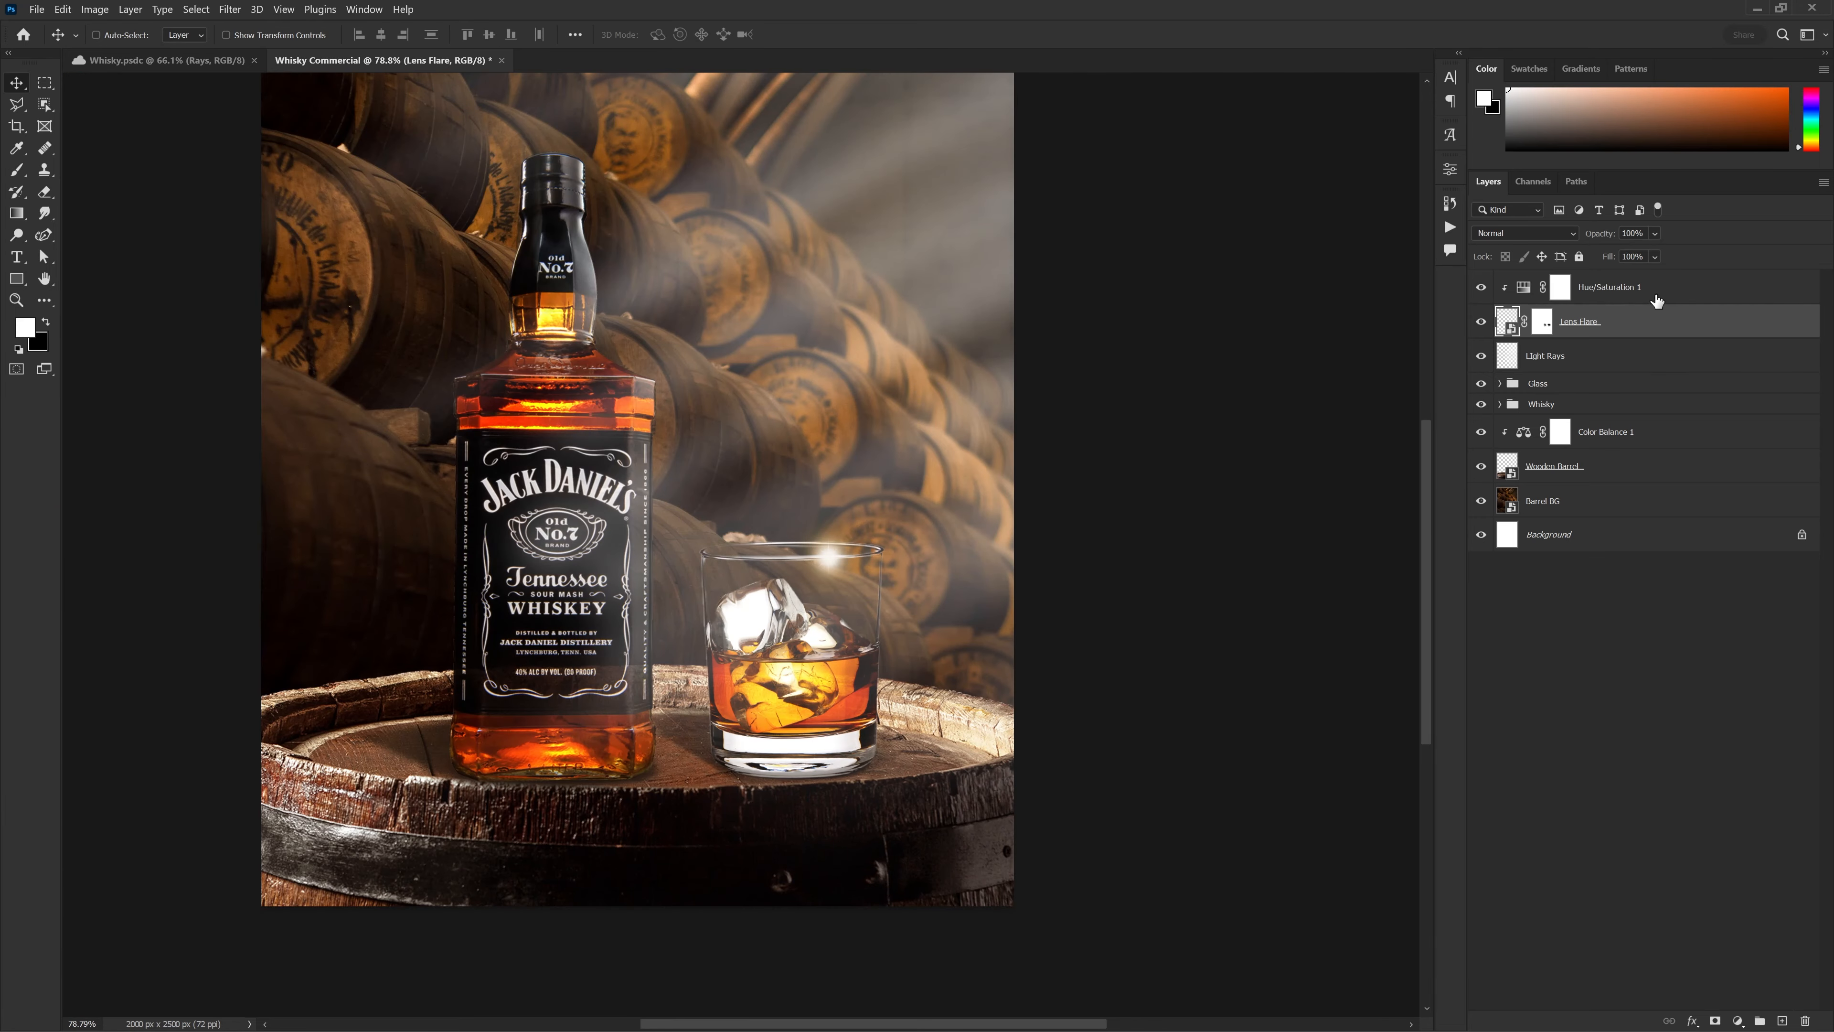
Convert the Lens Flare and its Hue/Saturation adjustment together into one smart object
{"action": "left_click", "coordinate": [1654, 297], "text": "shift"}
{"action": "right_click", "coordinate": [1610, 322]}
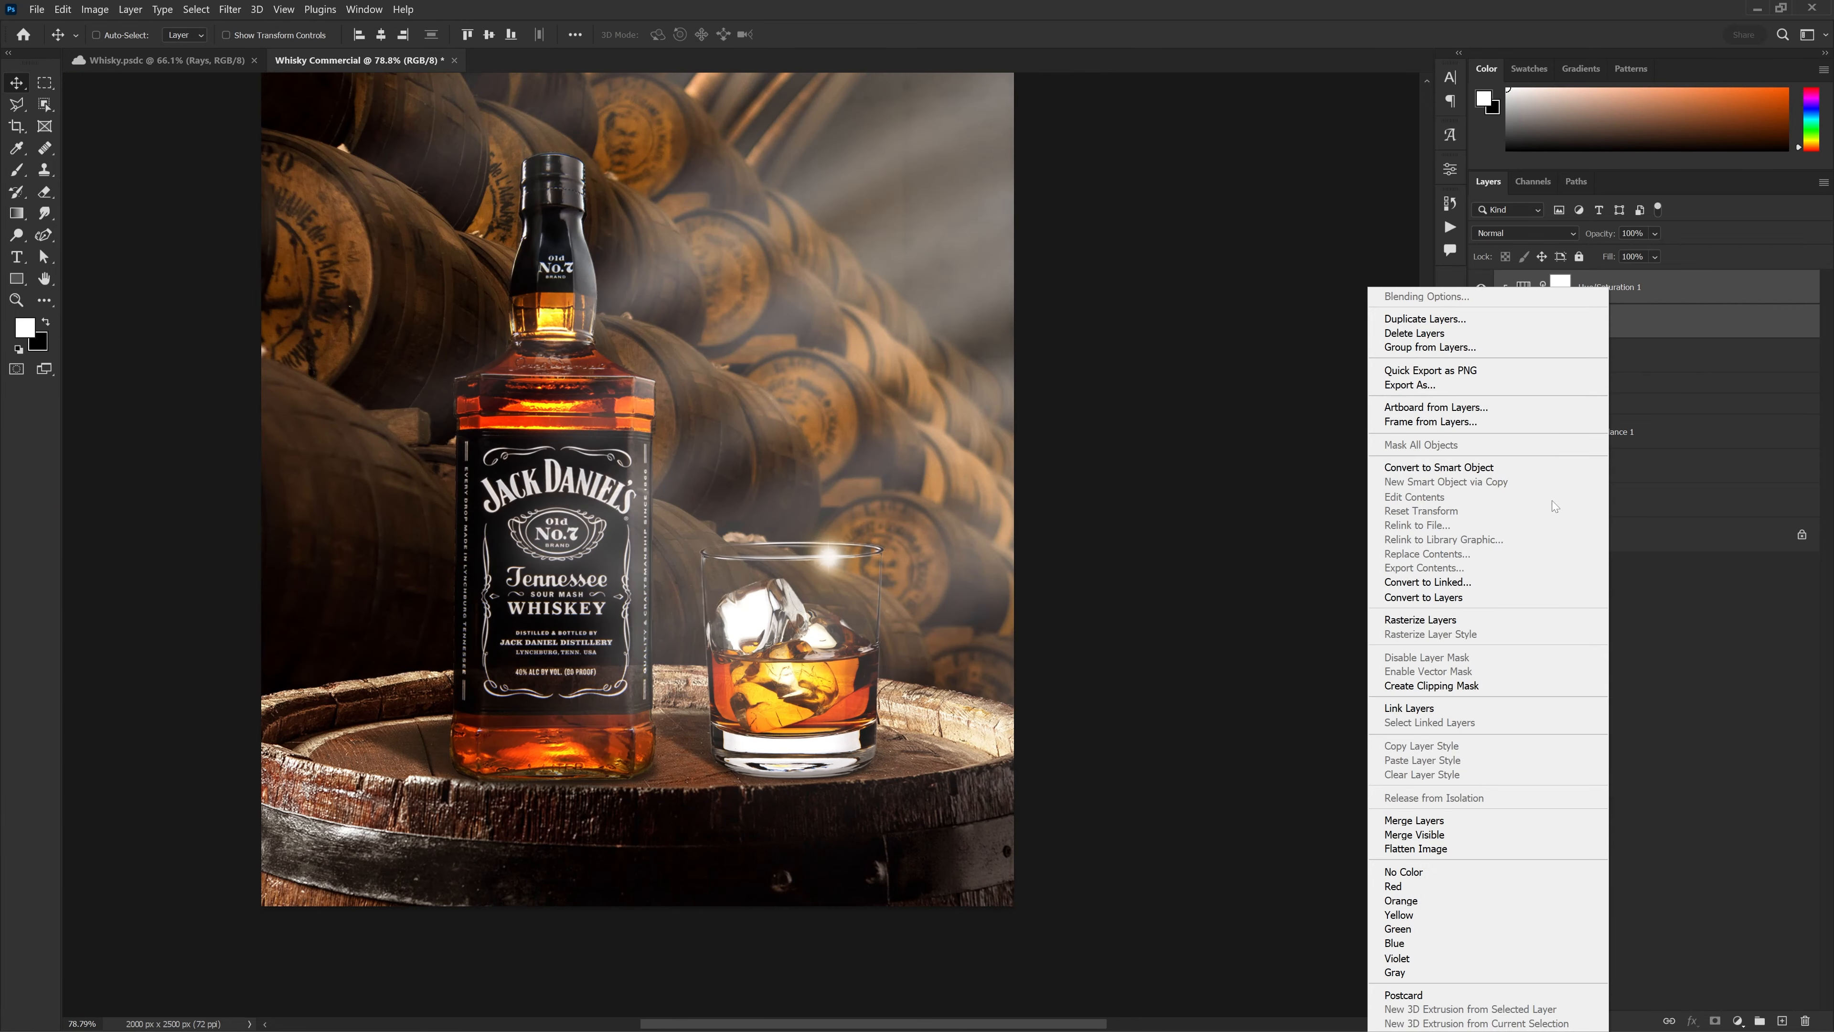
{"action": "left_click", "coordinate": [1548, 469]}
Duplicate the flare smart object, rotate the copy 90° and position it on the right edge of the bottle's cap
{"action": "scroll", "coordinate": [1156, 690], "scroll_direction": "up", "scroll_amount": 3}
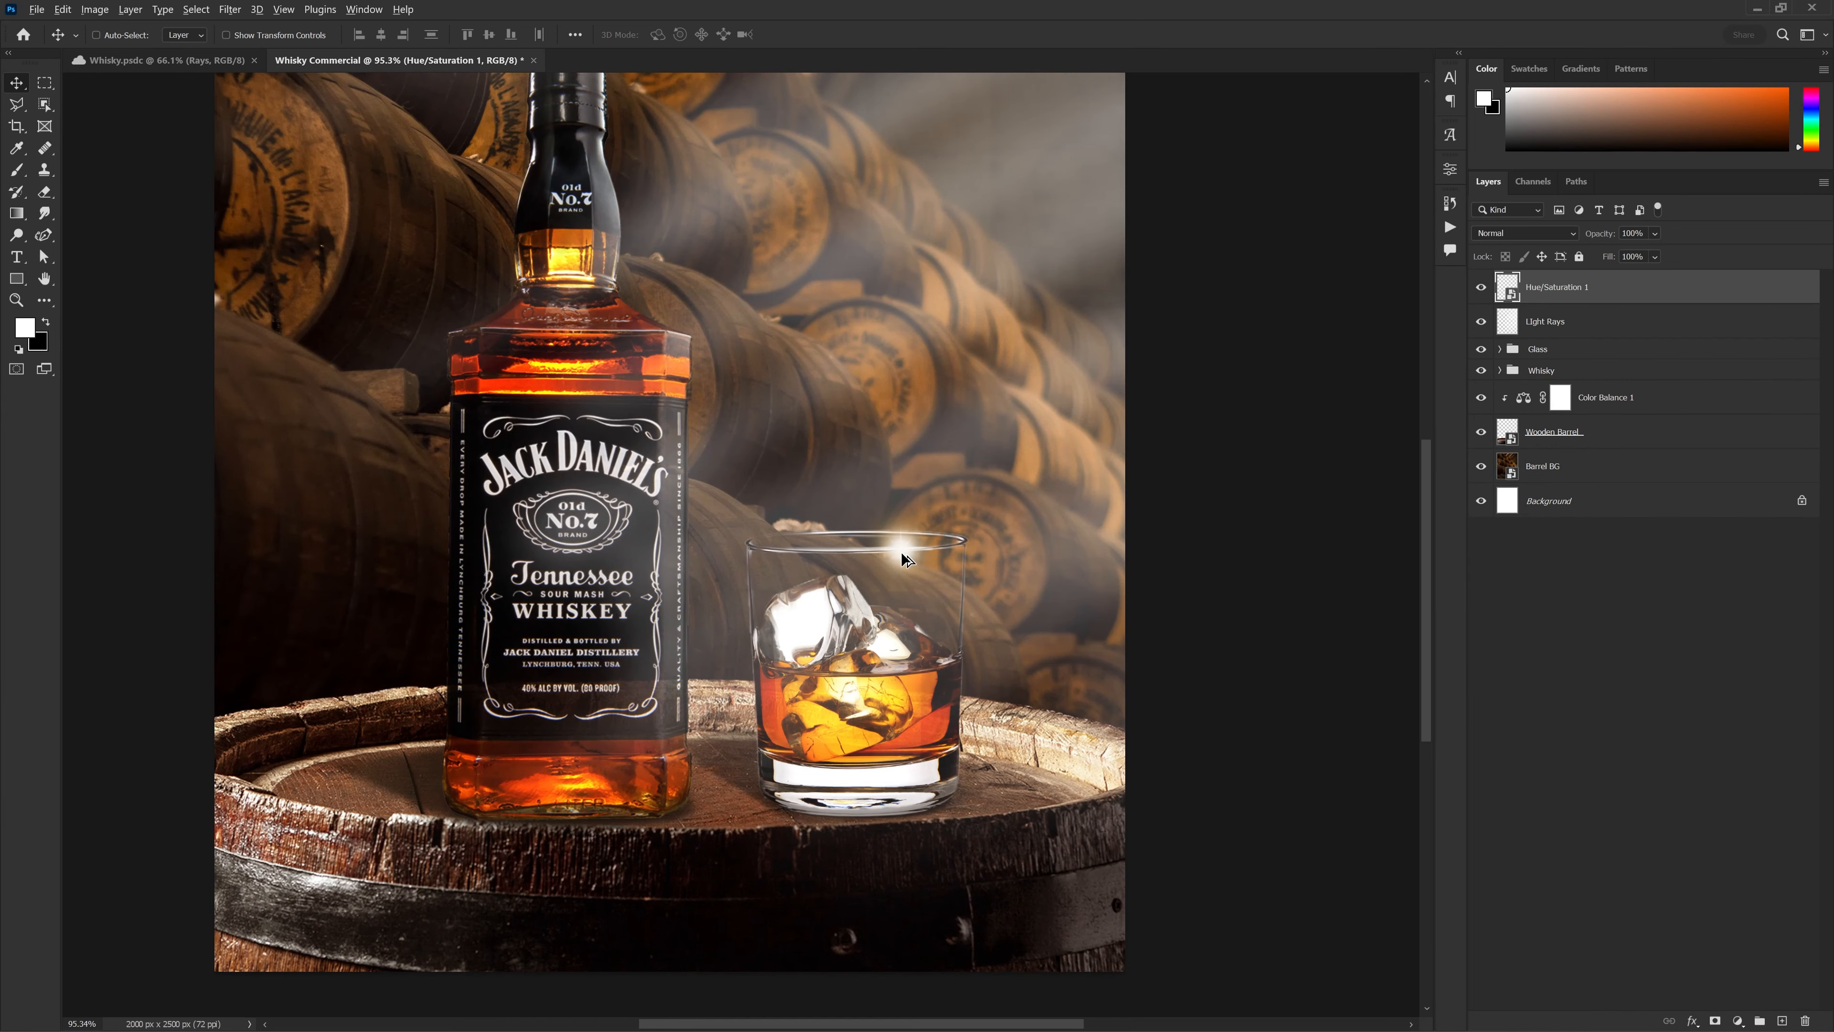
{"action": "left_click_drag", "start_coordinate": [903, 555], "coordinate": [672, 555]}
{"action": "left_click_drag", "start_coordinate": [688, 552], "coordinate": [704, 596]}
{"action": "left_click_drag", "start_coordinate": [674, 575], "coordinate": [636, 287]}
{"action": "scroll", "coordinate": [650, 361], "scroll_direction": "up", "scroll_amount": 4}
{"action": "key", "text": "ctrl+t"}
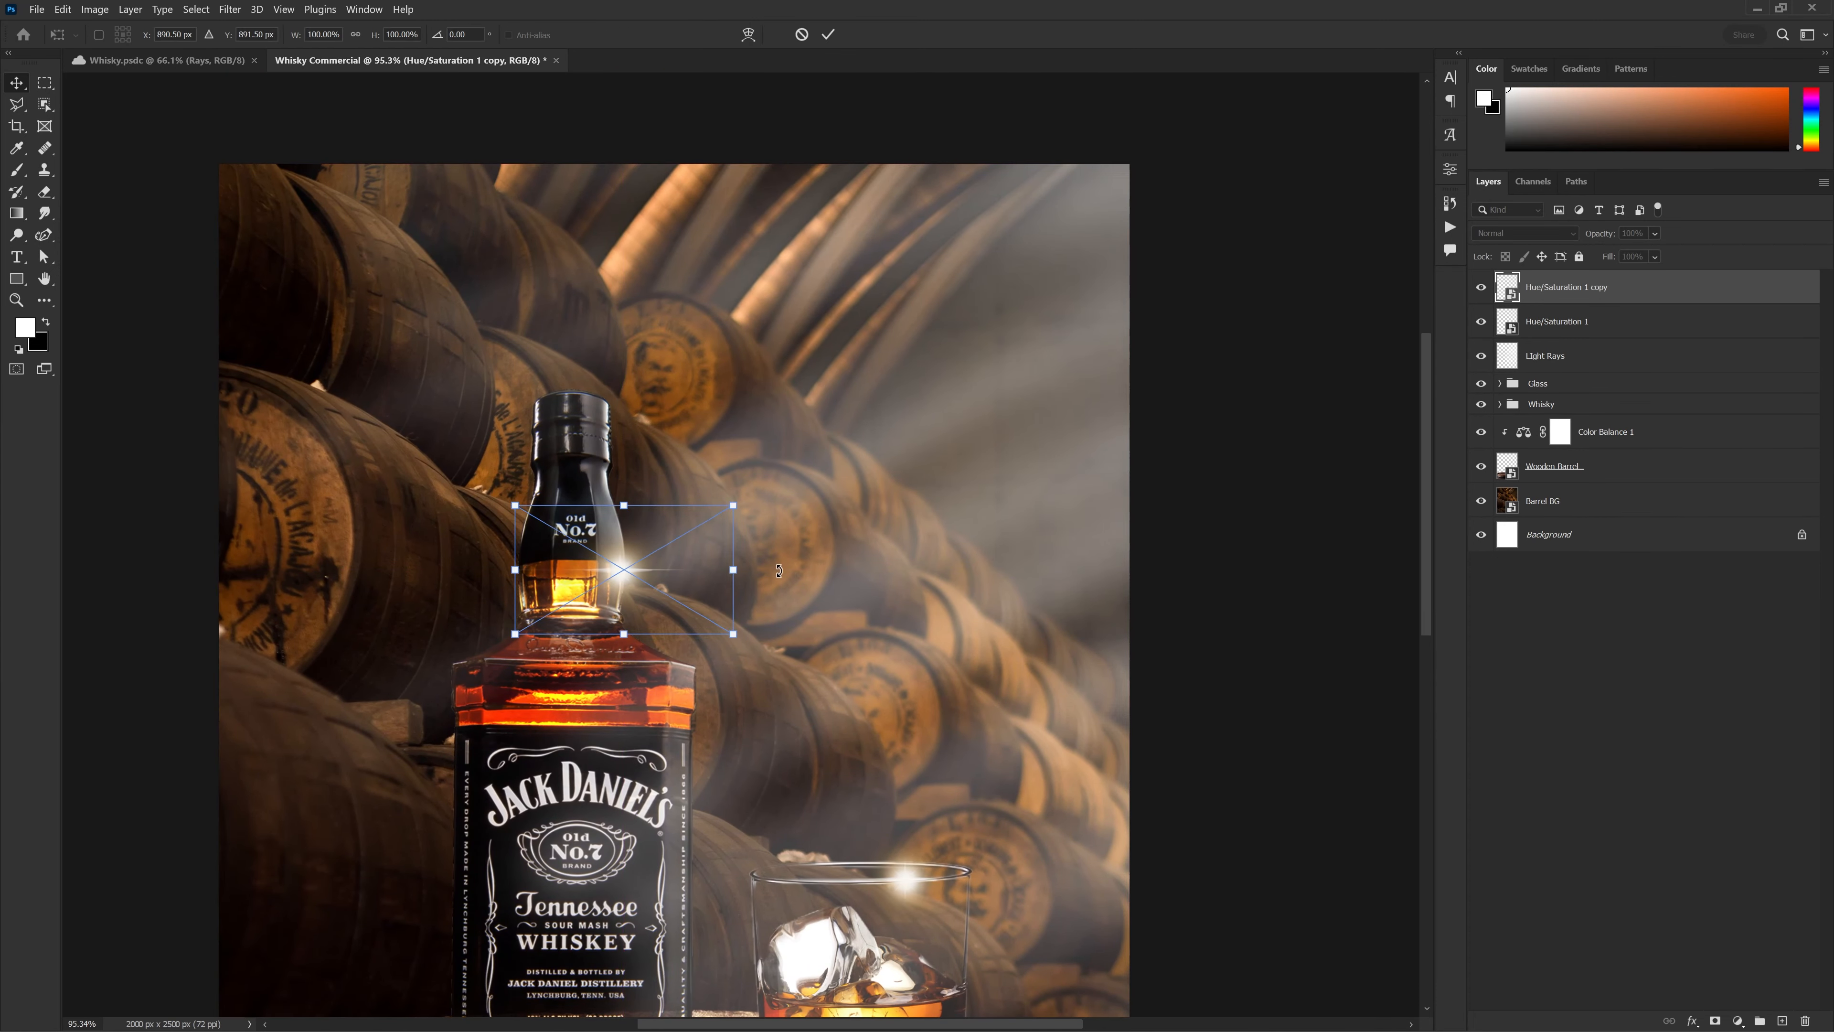
{"action": "left_click_drag", "start_coordinate": [779, 570], "coordinate": [615, 475]}
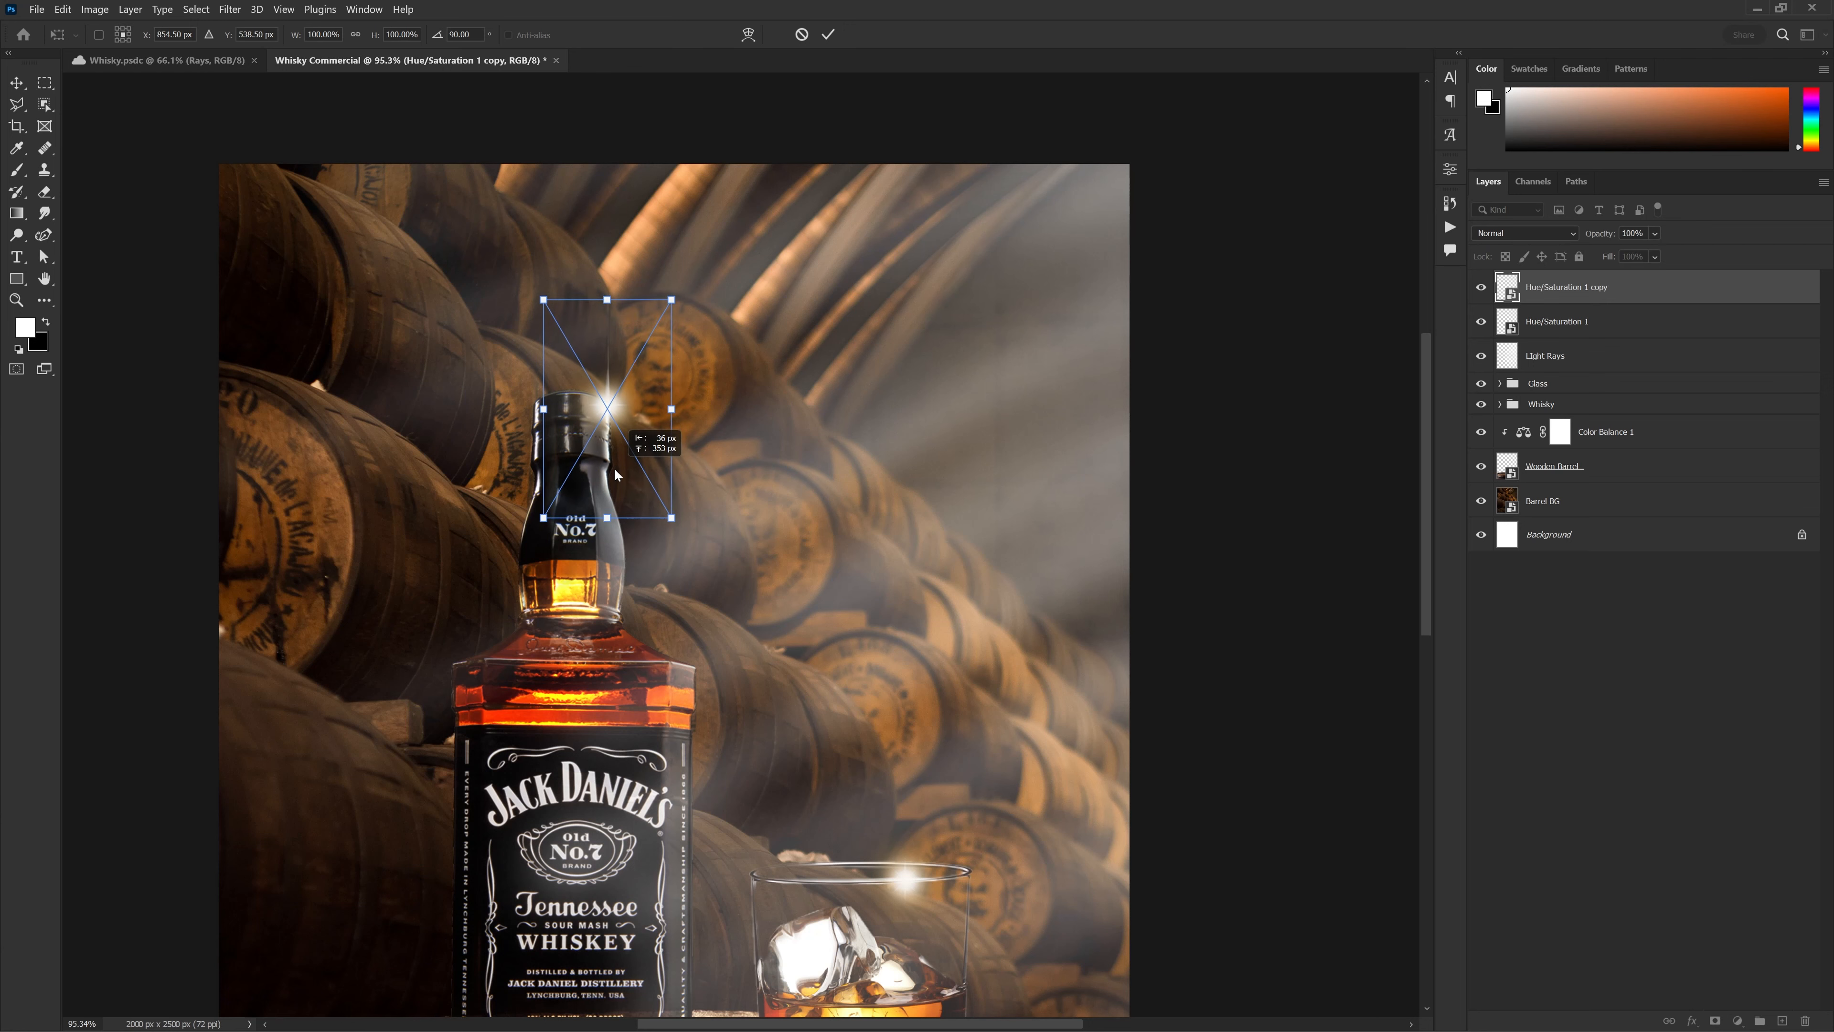
{"action": "key", "text": "Return"}
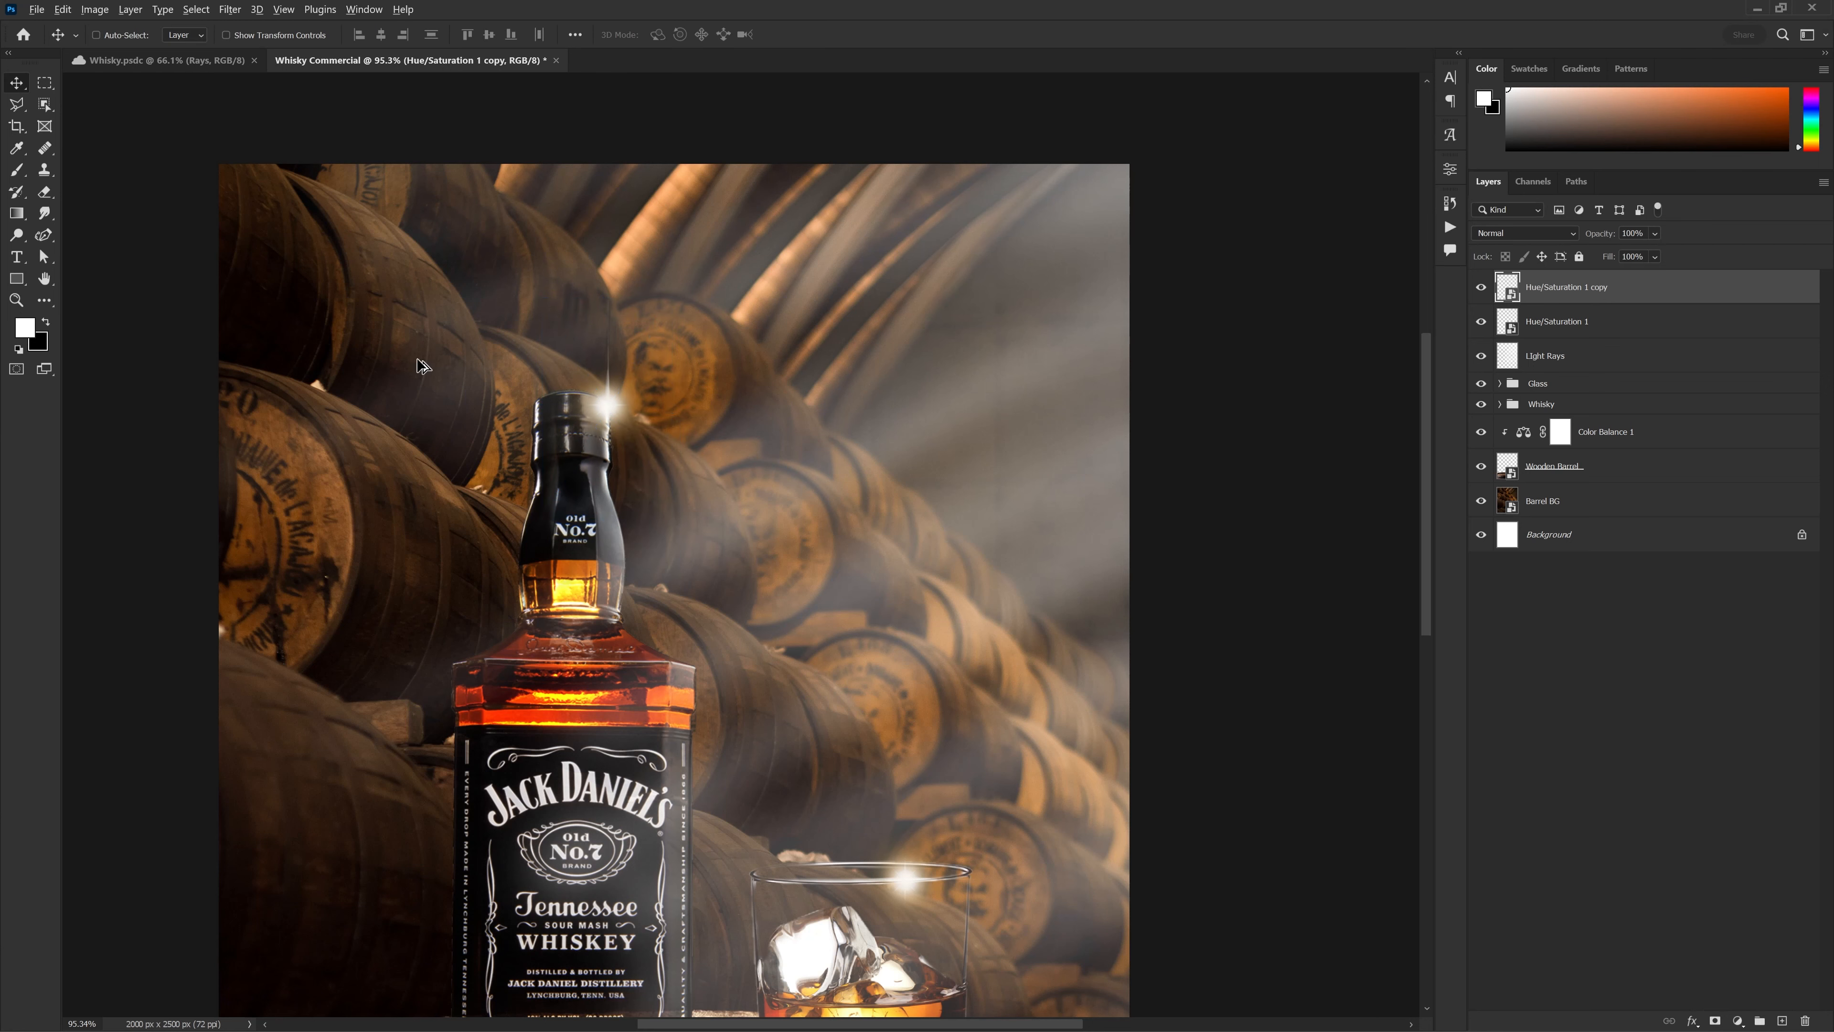
Mask the copied flare and paint black over its vertical streak above the cap, raising the brush flow to 60%
{"action": "left_click_drag", "start_coordinate": [424, 365], "coordinate": [650, 393]}
{"action": "left_click_drag", "start_coordinate": [650, 393], "coordinate": [531, 454]}
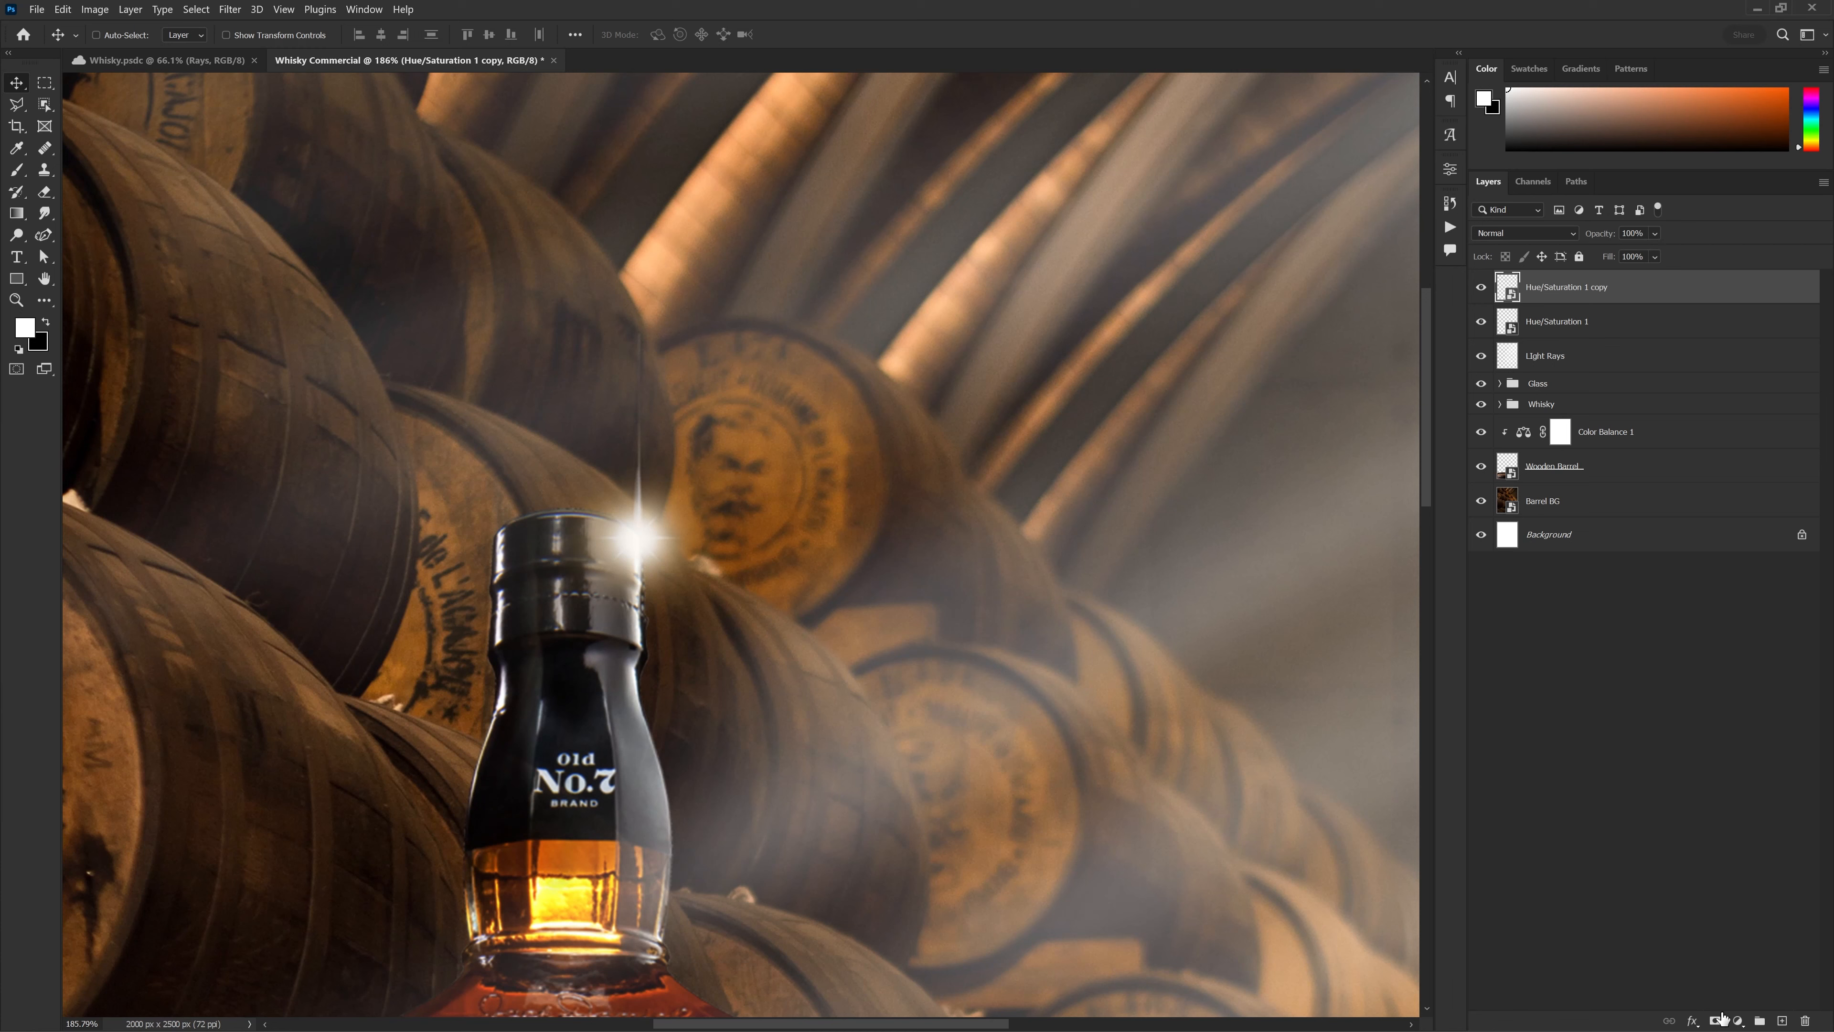
{"action": "left_click", "coordinate": [1717, 1021]}
{"action": "left_click_drag", "start_coordinate": [803, 671], "coordinate": [730, 662]}
{"action": "key", "text": "b"}
{"action": "mouse_move", "coordinate": [586, 382]}
{"action": "left_mouse_down"}
{"action": "mouse_move", "coordinate": [561, 382]}
{"action": "mouse_move", "coordinate": [527, 448]}
{"action": "mouse_move", "coordinate": [598, 435]}
{"action": "mouse_move", "coordinate": [528, 439]}
{"action": "left_mouse_up"}
{"action": "key", "text": "shift+6"}
{"action": "scroll", "coordinate": [627, 521], "scroll_direction": "down", "scroll_amount": 13}
{"action": "left_click_drag", "start_coordinate": [766, 563], "coordinate": [736, 394]}
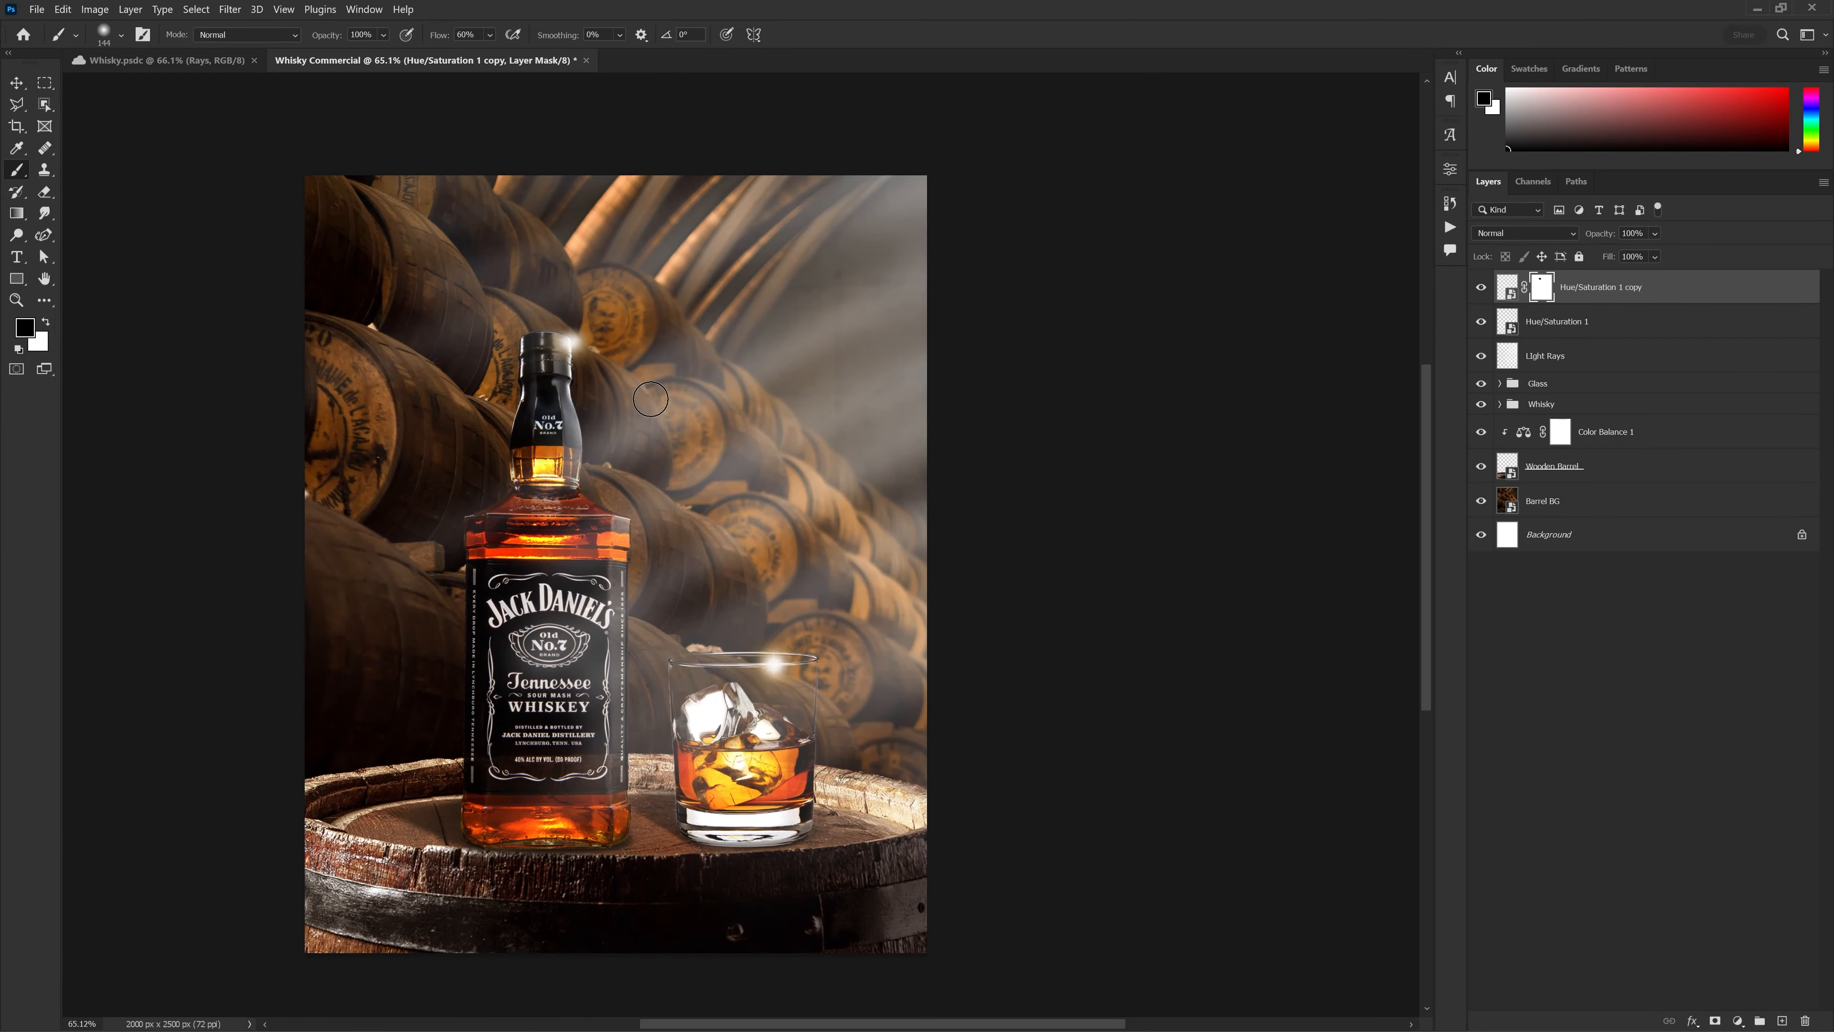
Fine-tune the size and position of the copied flare on the bottle's cap with Free Transform
{"action": "key", "text": "ctrl+t"}
{"action": "scroll", "coordinate": [622, 362], "scroll_direction": "up", "scroll_amount": 9}
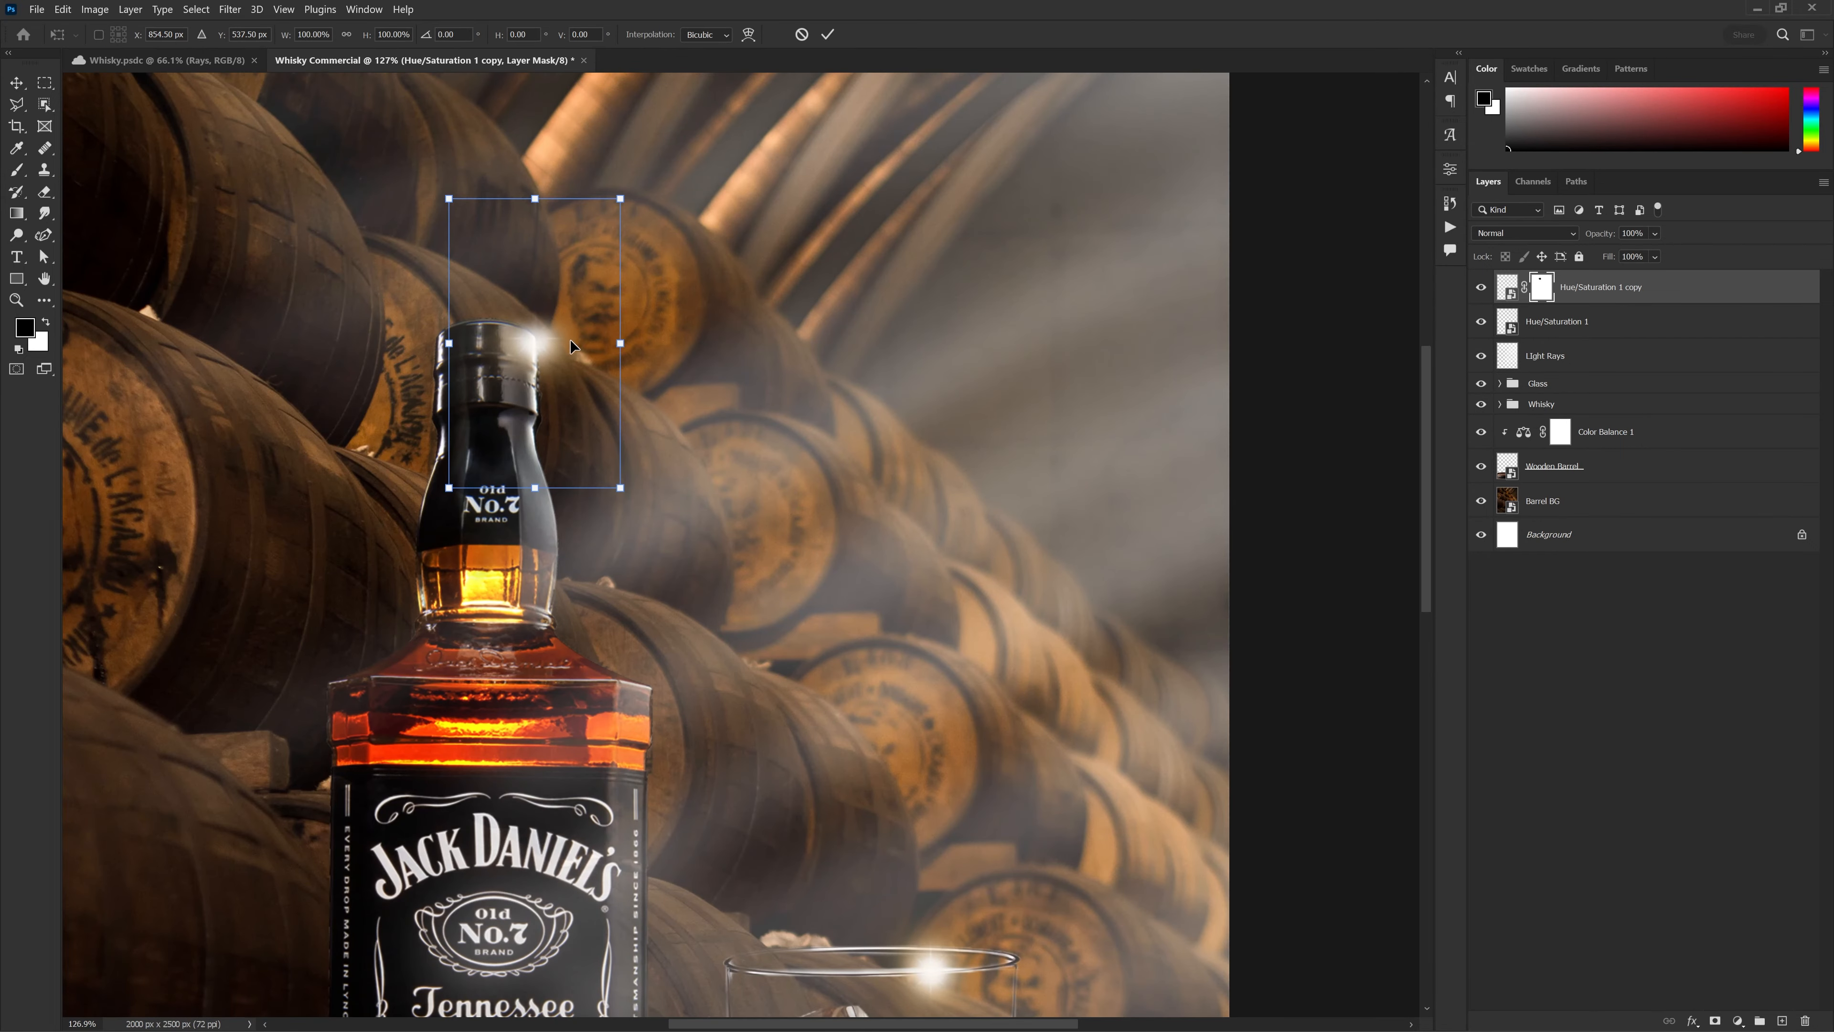
{"action": "mouse_move", "coordinate": [628, 345]}
{"action": "left_mouse_down"}
{"action": "mouse_move", "coordinate": [543, 335]}
{"action": "mouse_move", "coordinate": [607, 351]}
{"action": "left_mouse_up"}
{"action": "left_click_drag", "start_coordinate": [608, 491], "coordinate": [612, 495]}
{"action": "key", "text": "Return"}
{"action": "scroll", "coordinate": [554, 339], "scroll_direction": "down", "scroll_amount": 7}
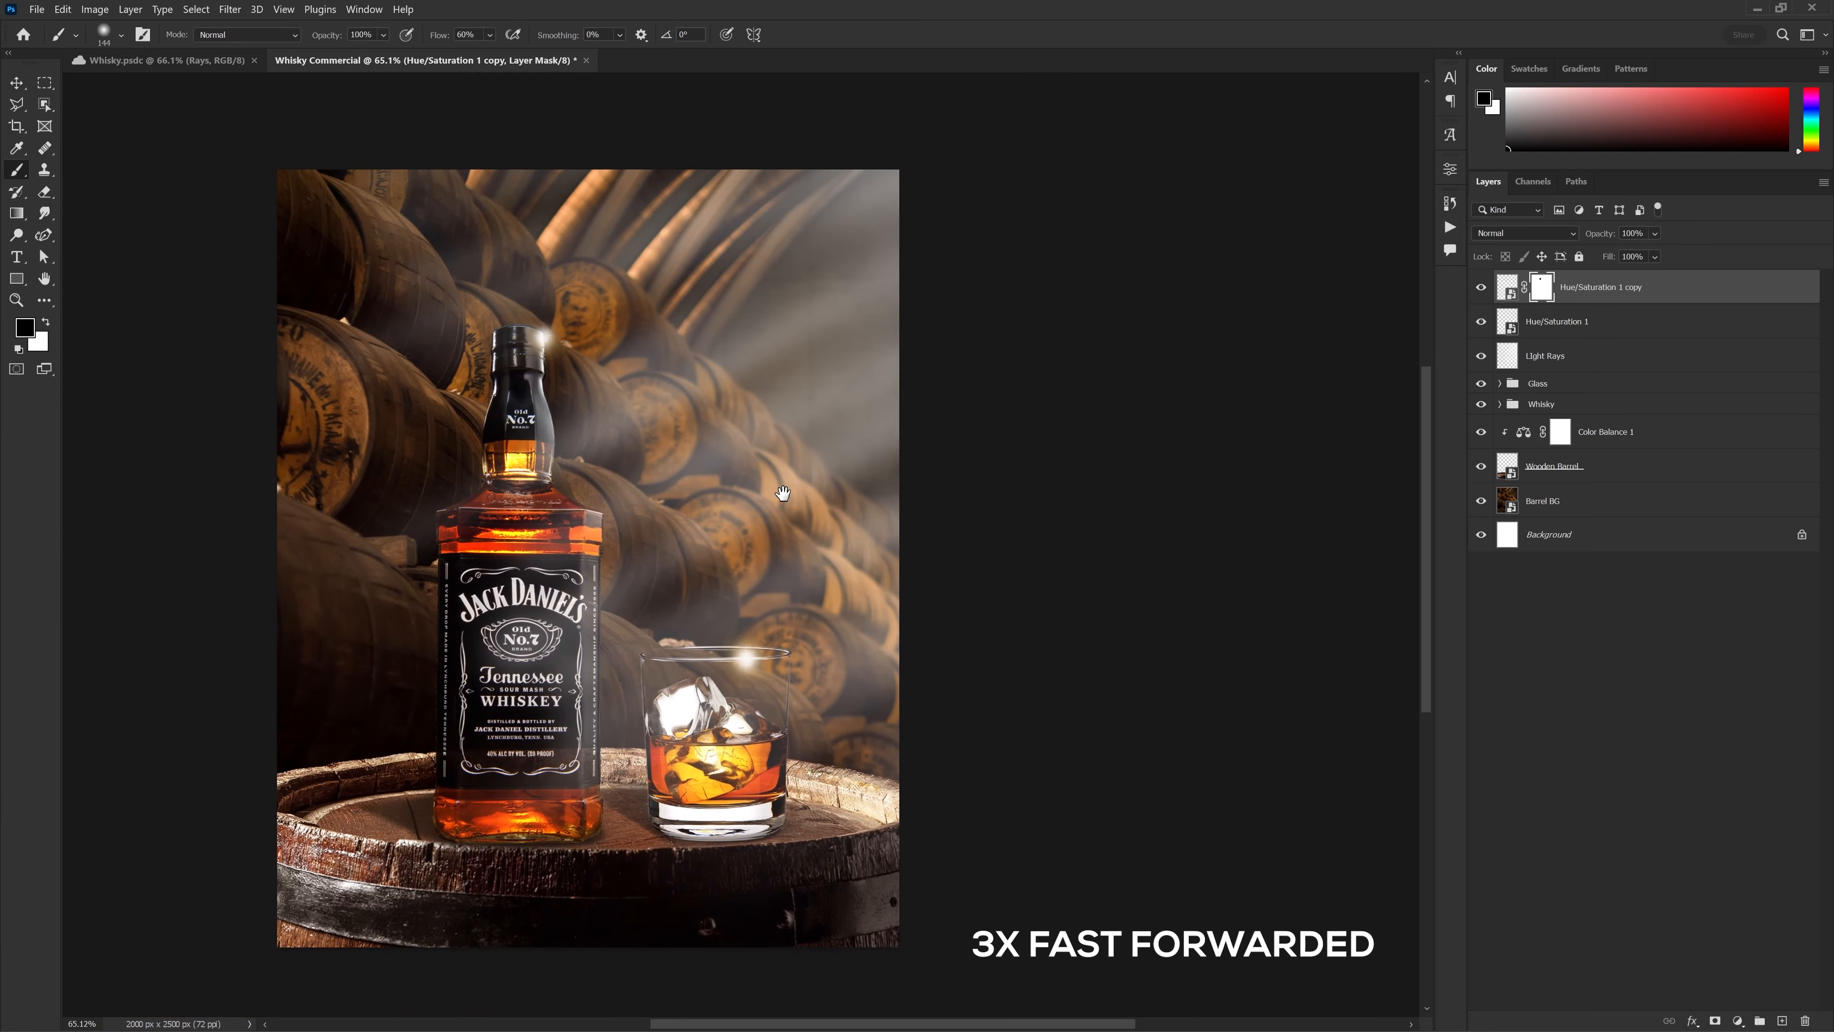
Copy the Spot Light 4 flare from the Whisky.psdc reference into the Whisky Commercial document and place it on the bottle's left shoulder
{"action": "left_click", "coordinate": [195, 61]}
{"action": "left_click", "coordinate": [604, 304], "text": "ctrl"}
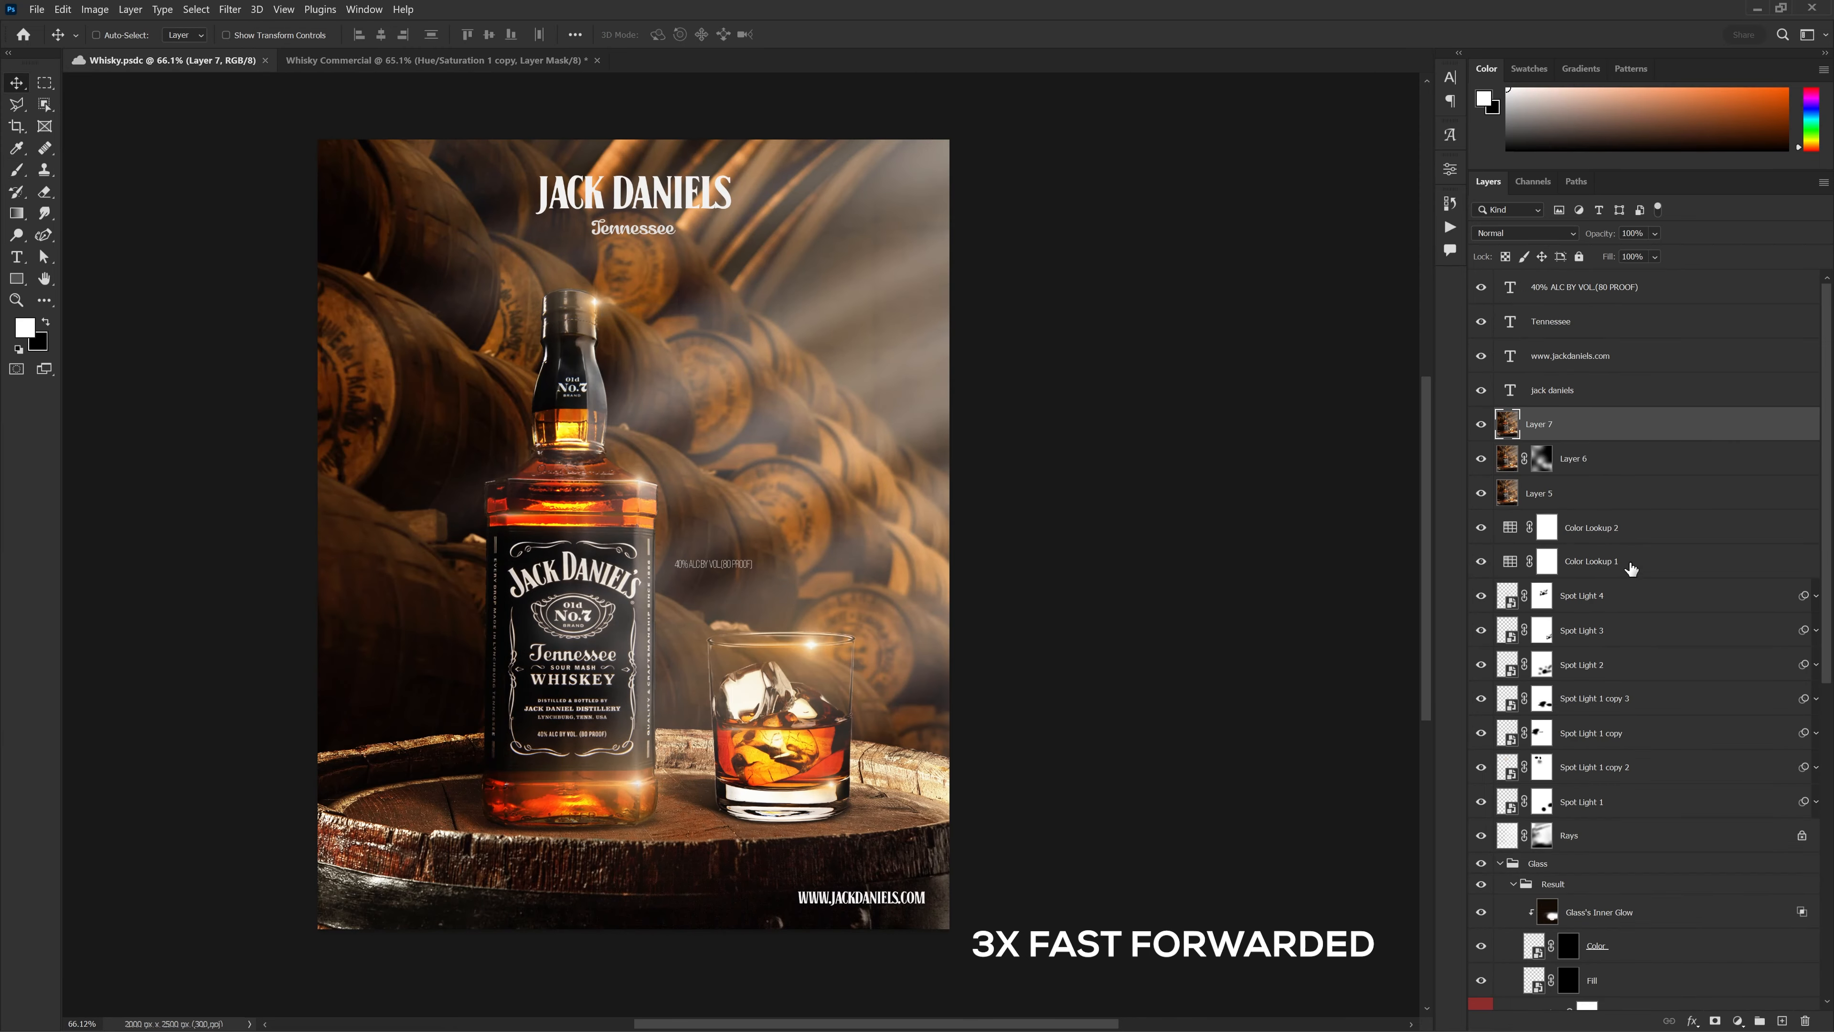
{"action": "left_click", "coordinate": [1638, 597]}
{"action": "left_click_drag", "start_coordinate": [721, 237], "coordinate": [982, 529]}
{"action": "left_click_drag", "start_coordinate": [606, 582], "coordinate": [504, 558]}
{"action": "scroll", "coordinate": [504, 558], "scroll_direction": "up", "scroll_amount": 5}
{"action": "scroll", "coordinate": [482, 567], "scroll_direction": "down", "scroll_amount": 5}
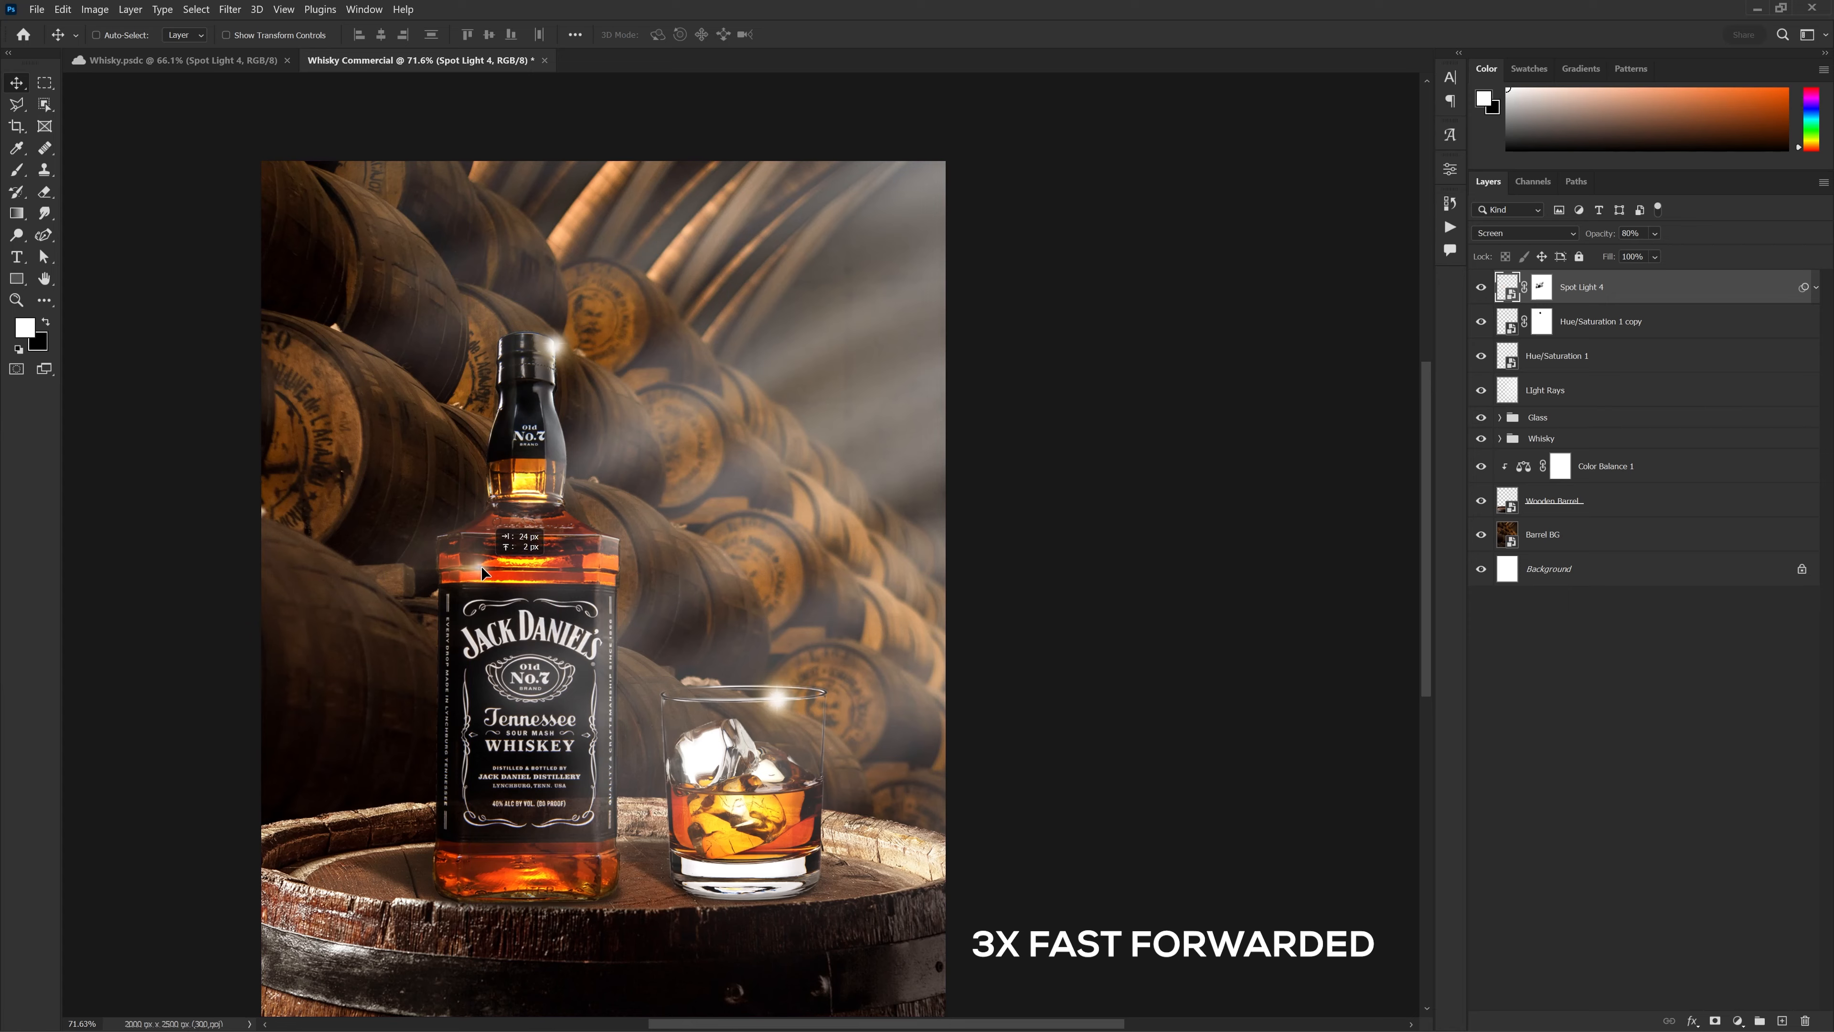
Copy the Spot Light 1 copy 3 flare from the reference document and place it across the lower part of the bottle, just below the label
{"action": "left_click", "coordinate": [217, 63]}
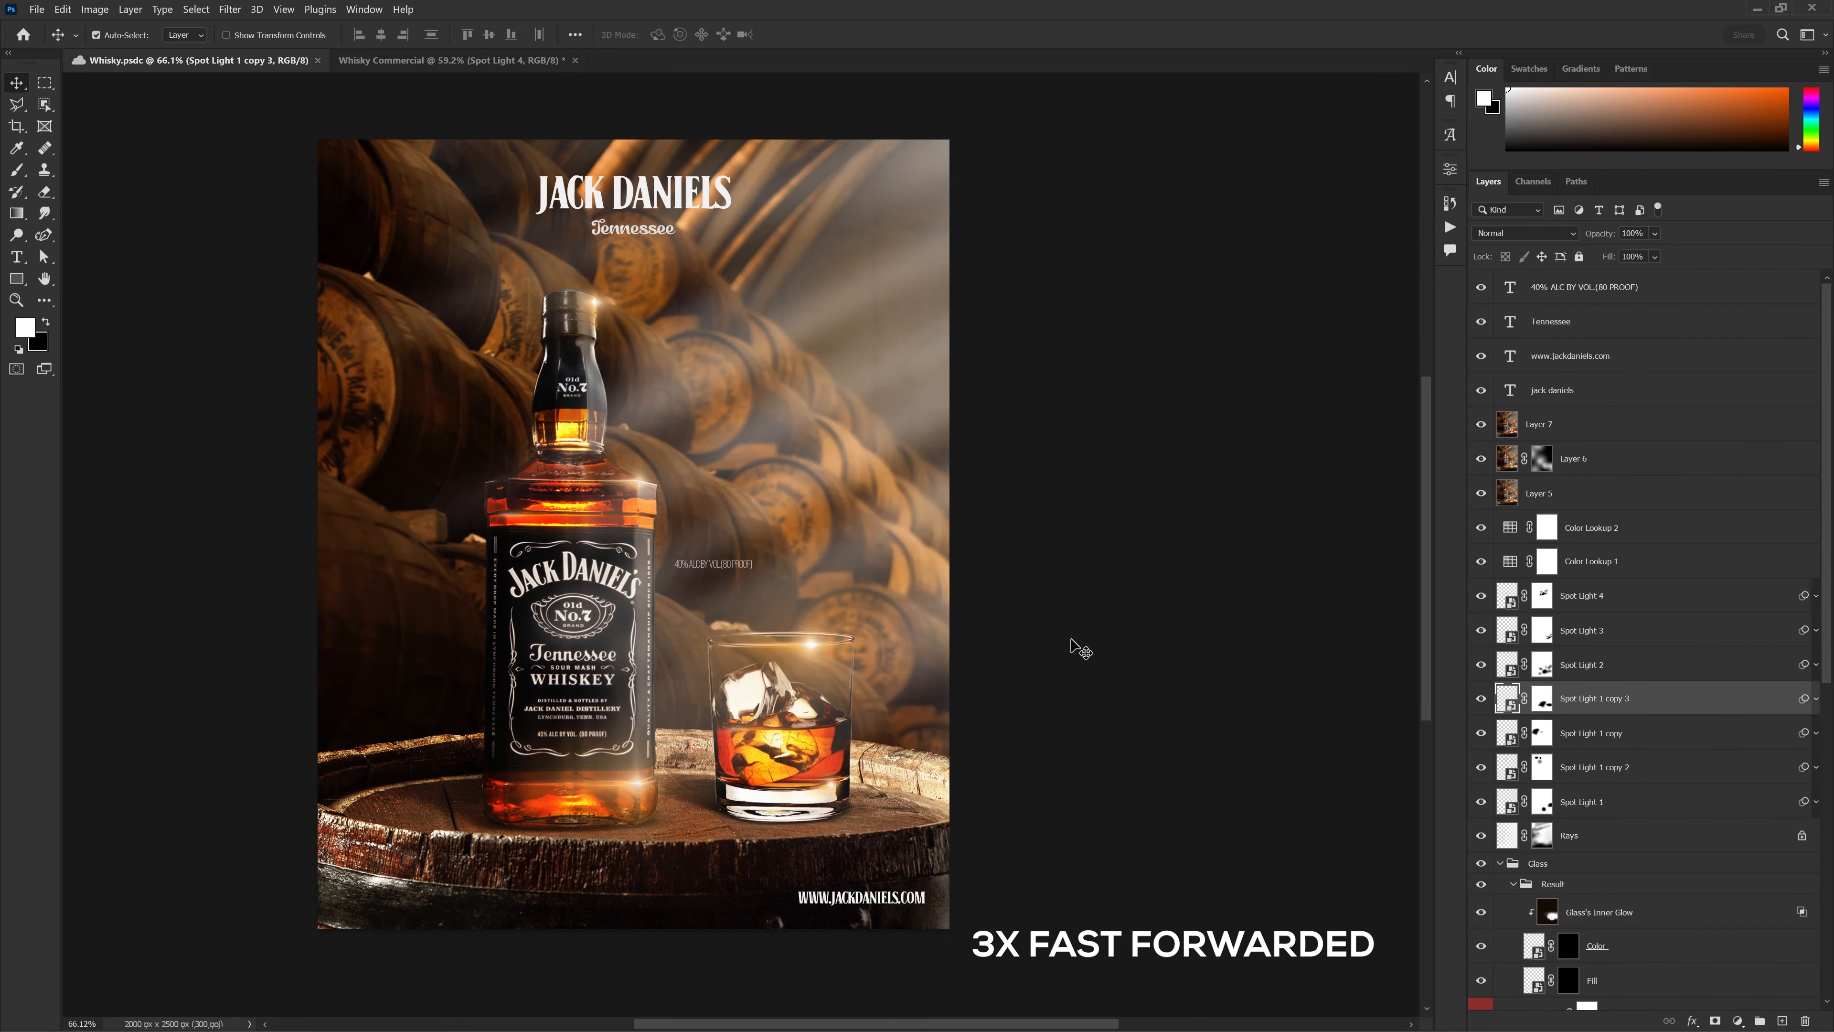
{"action": "left_click_drag", "start_coordinate": [819, 438], "coordinate": [645, 408]}
{"action": "scroll", "coordinate": [645, 407], "scroll_direction": "up", "scroll_amount": 2}
{"action": "left_click_drag", "start_coordinate": [568, 579], "coordinate": [542, 519]}
{"action": "scroll", "coordinate": [542, 518], "scroll_direction": "down", "scroll_amount": 3}
{"action": "scroll", "coordinate": [506, 550], "scroll_direction": "up", "scroll_amount": 2}
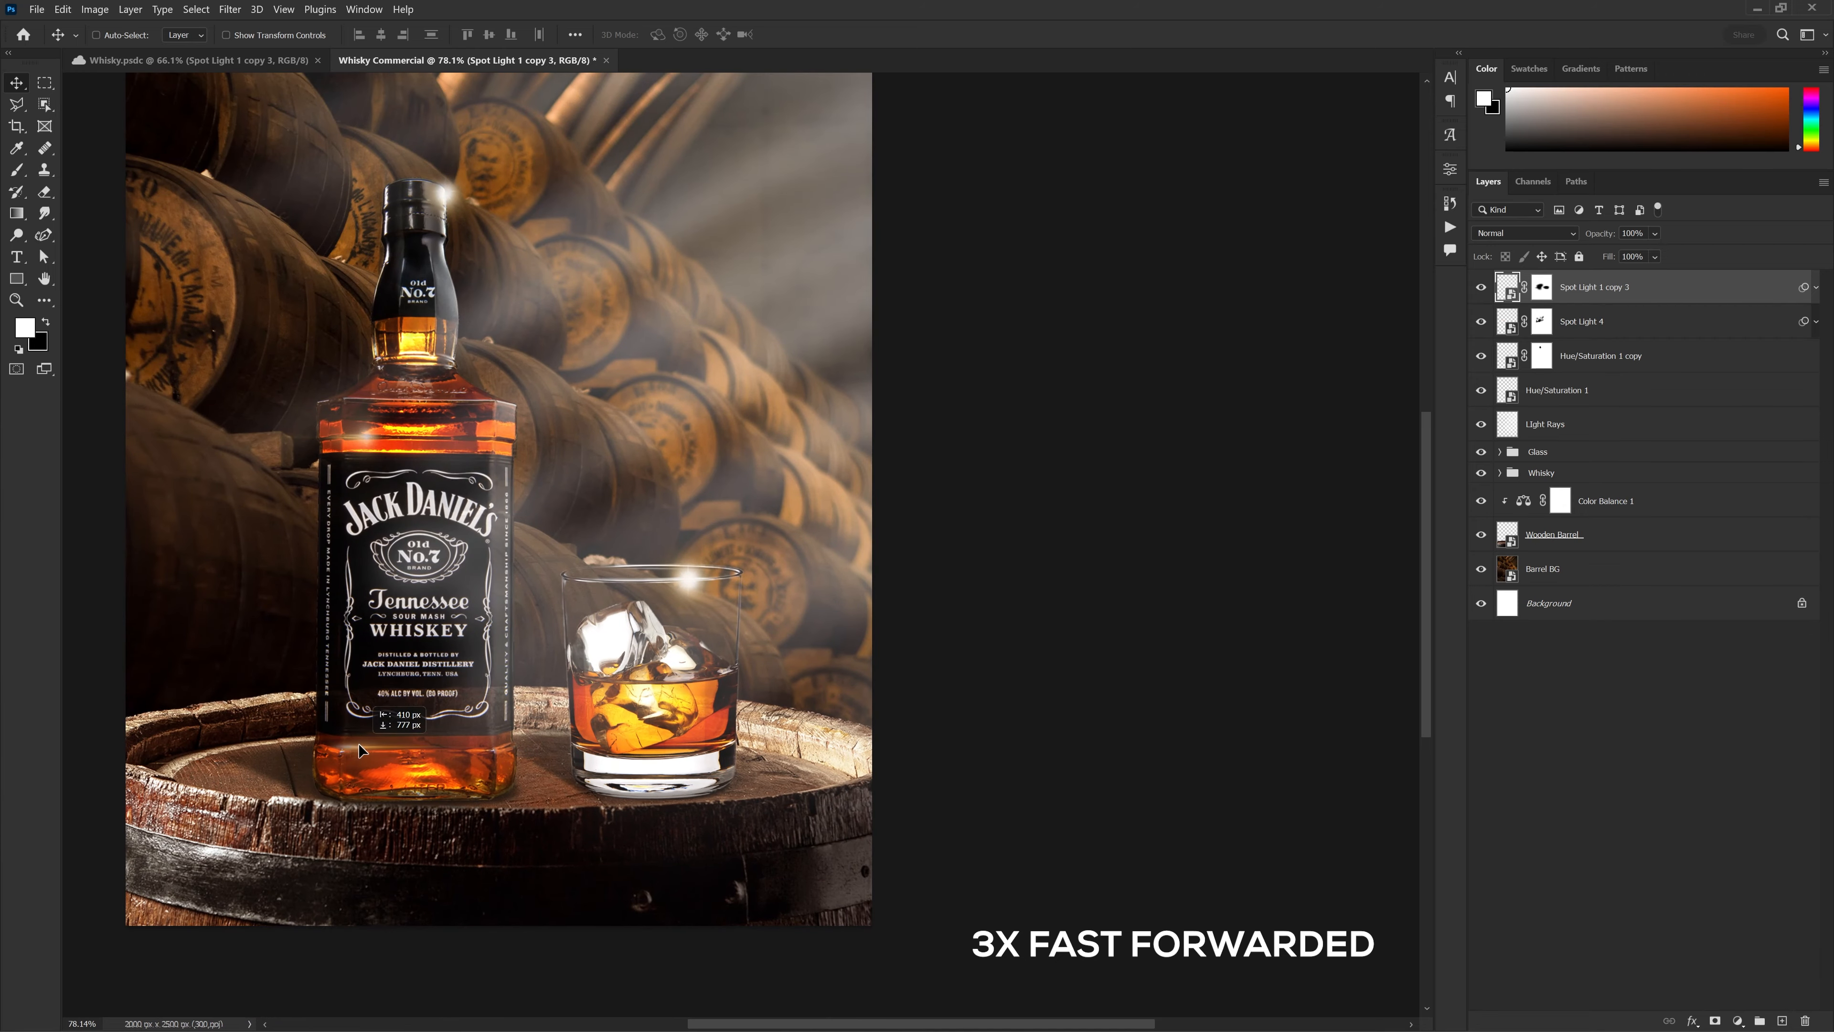
{"action": "scroll", "coordinate": [358, 743], "scroll_direction": "down", "scroll_amount": 4}
{"action": "scroll", "coordinate": [435, 736], "scroll_direction": "up", "scroll_amount": 2}
Copy the reference document's Spot Light 4 flare again and place it on the bottle's right shoulder
{"action": "key", "text": "ctrl+Tab"}
{"action": "right_click", "coordinate": [643, 482]}
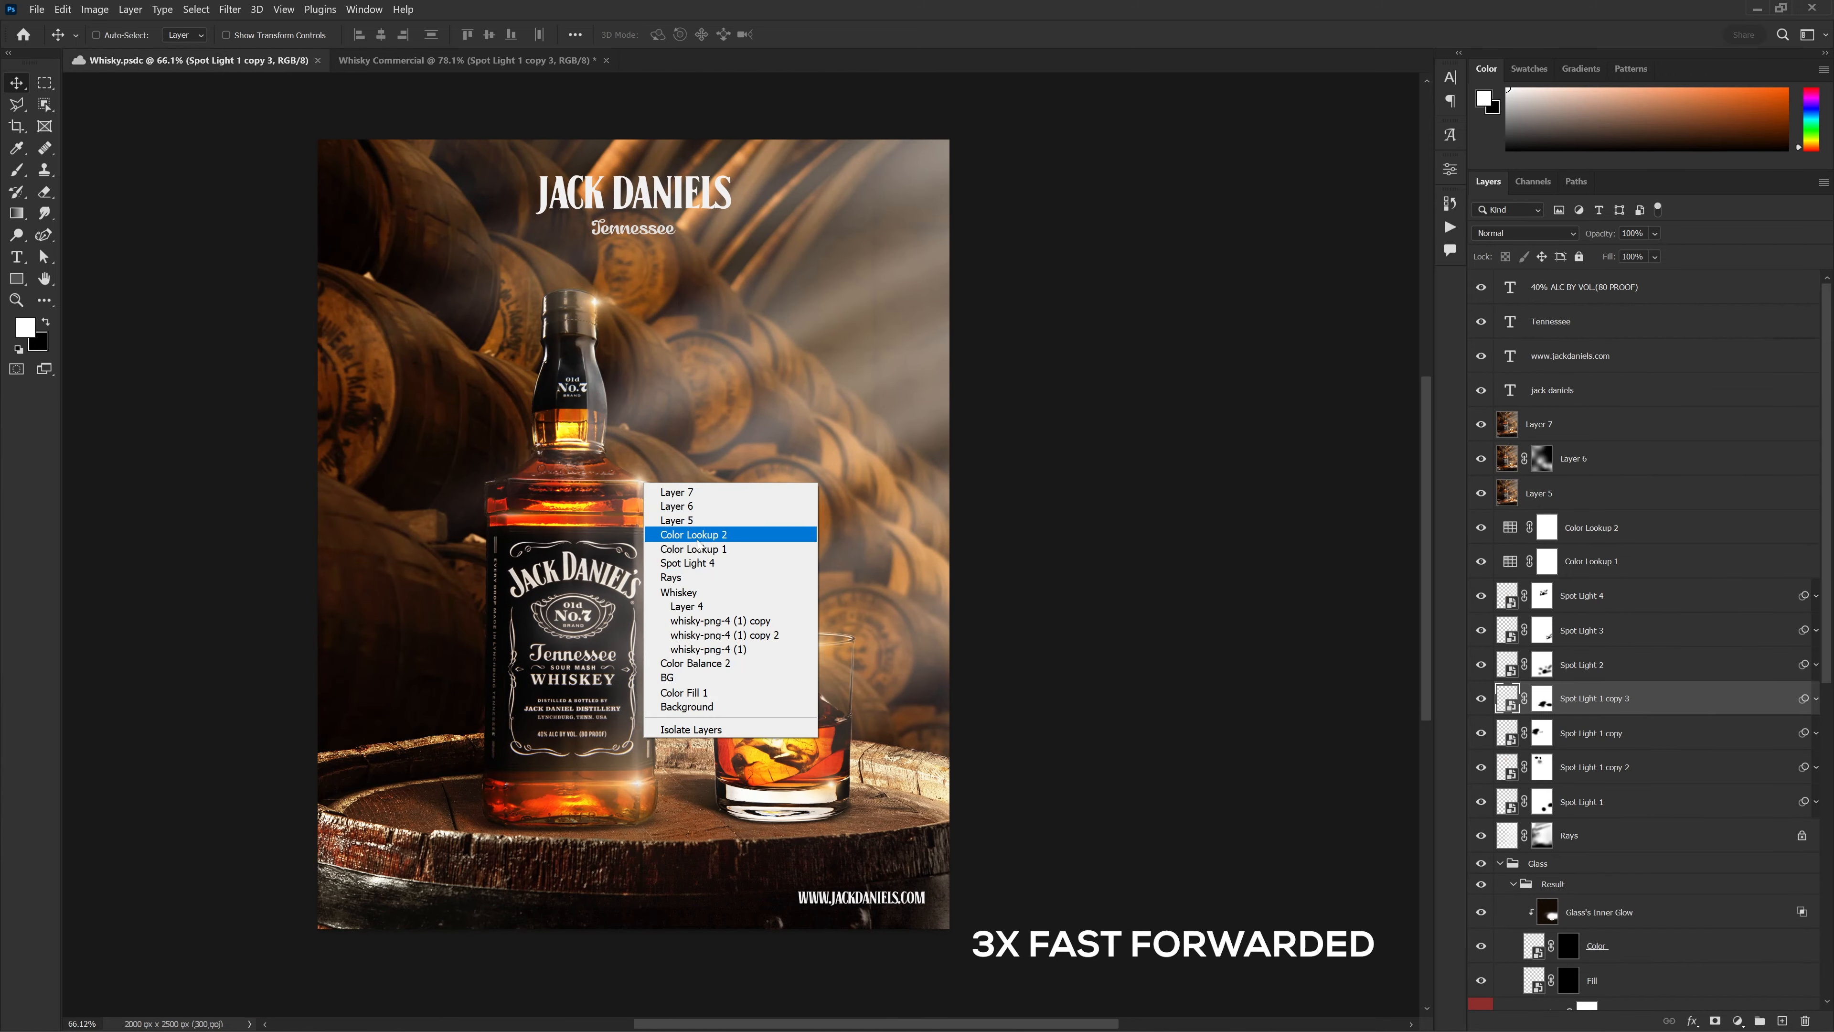
{"action": "left_click", "coordinate": [686, 539]}
{"action": "left_click_drag", "start_coordinate": [564, 542], "coordinate": [587, 450]}
{"action": "scroll", "coordinate": [587, 450], "scroll_direction": "down", "scroll_amount": 1}
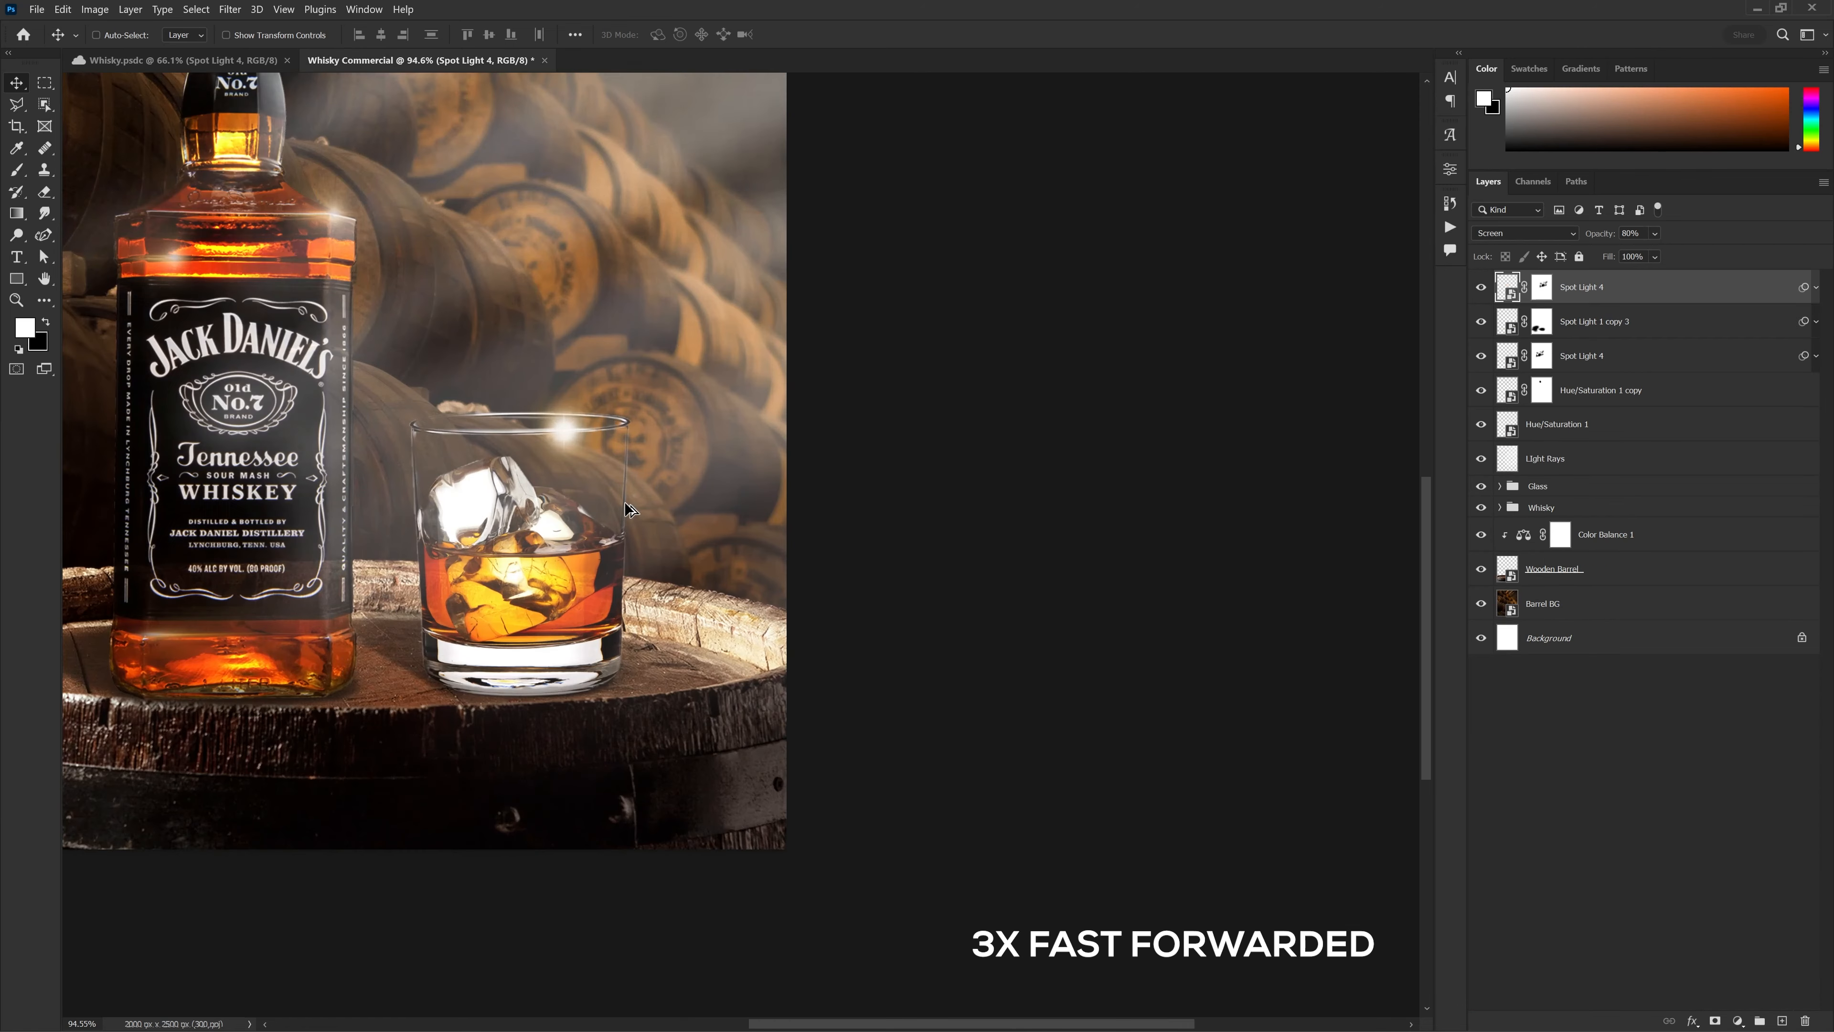
Duplicate the glass rim's flare, move the copy to the glass's base, rotate it -10.84° and scale it to about 110%
{"action": "left_click", "coordinate": [1556, 425]}
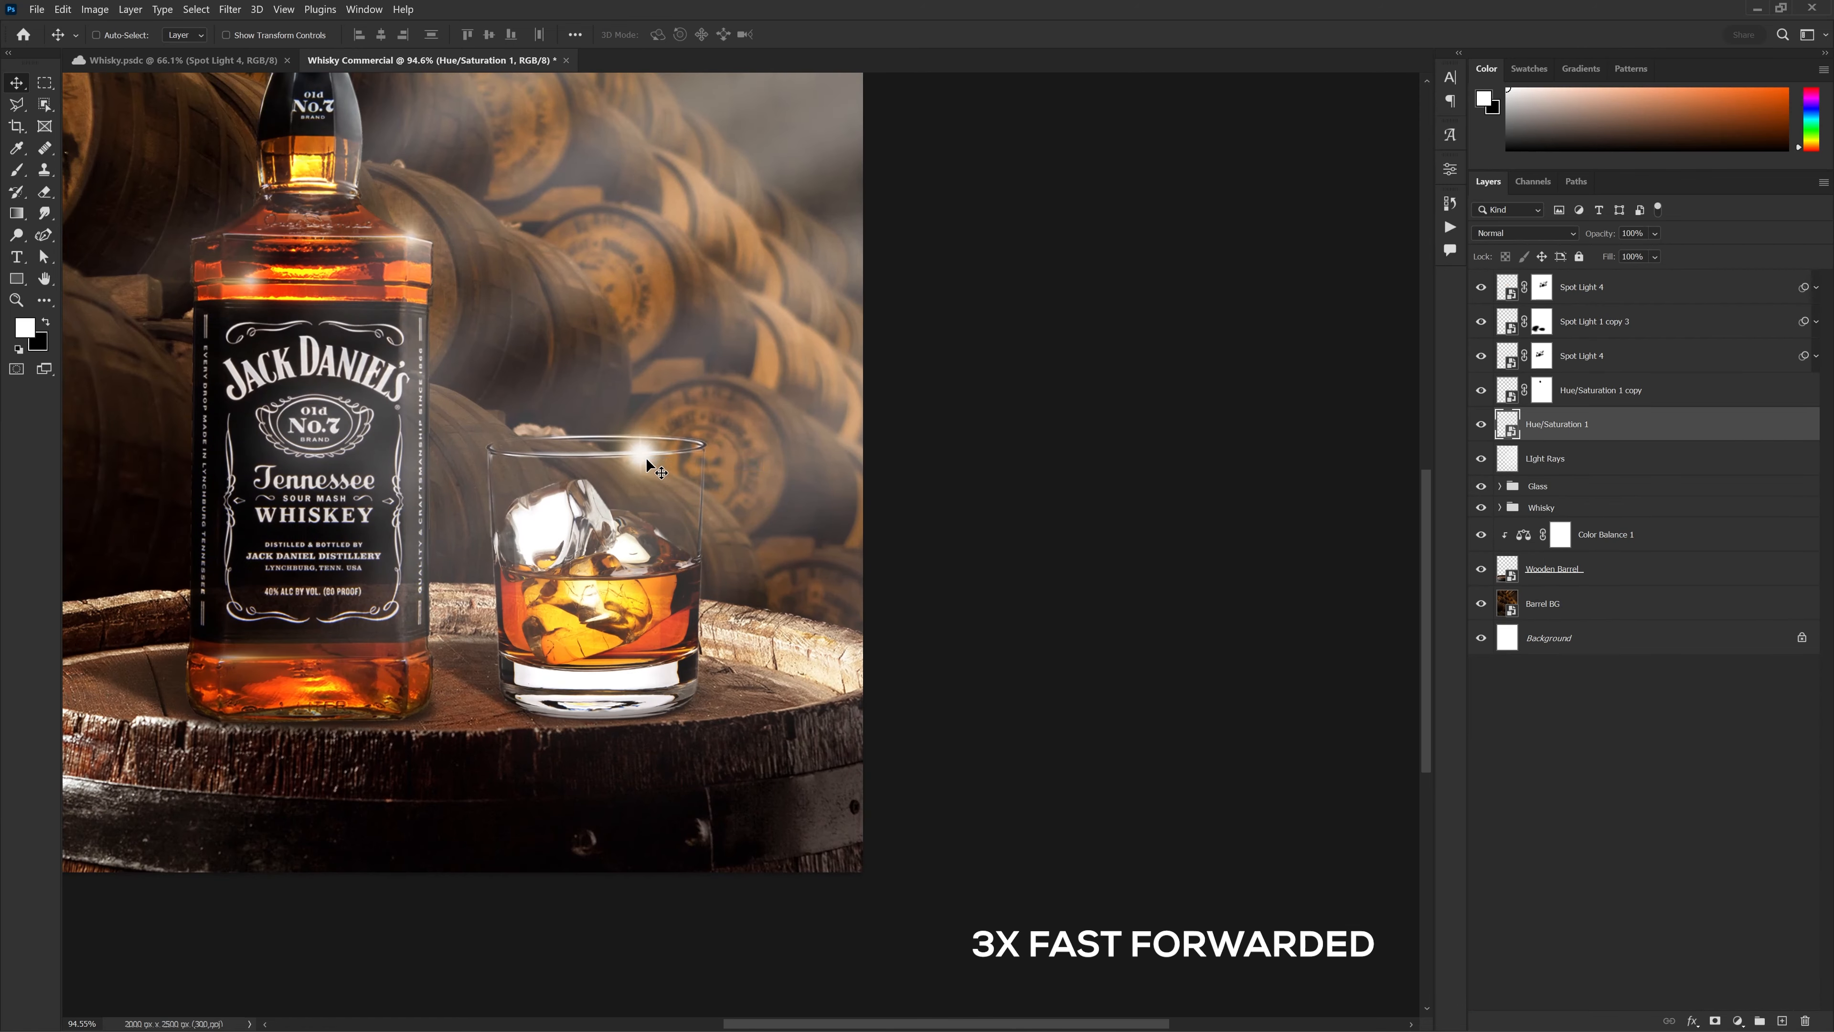
{"action": "left_click_drag", "start_coordinate": [683, 358], "coordinate": [686, 651]}
{"action": "scroll", "coordinate": [686, 650], "scroll_direction": "up", "scroll_amount": 1}
{"action": "key", "text": "ctrl+j"}
{"action": "key", "text": "ctrl+t"}
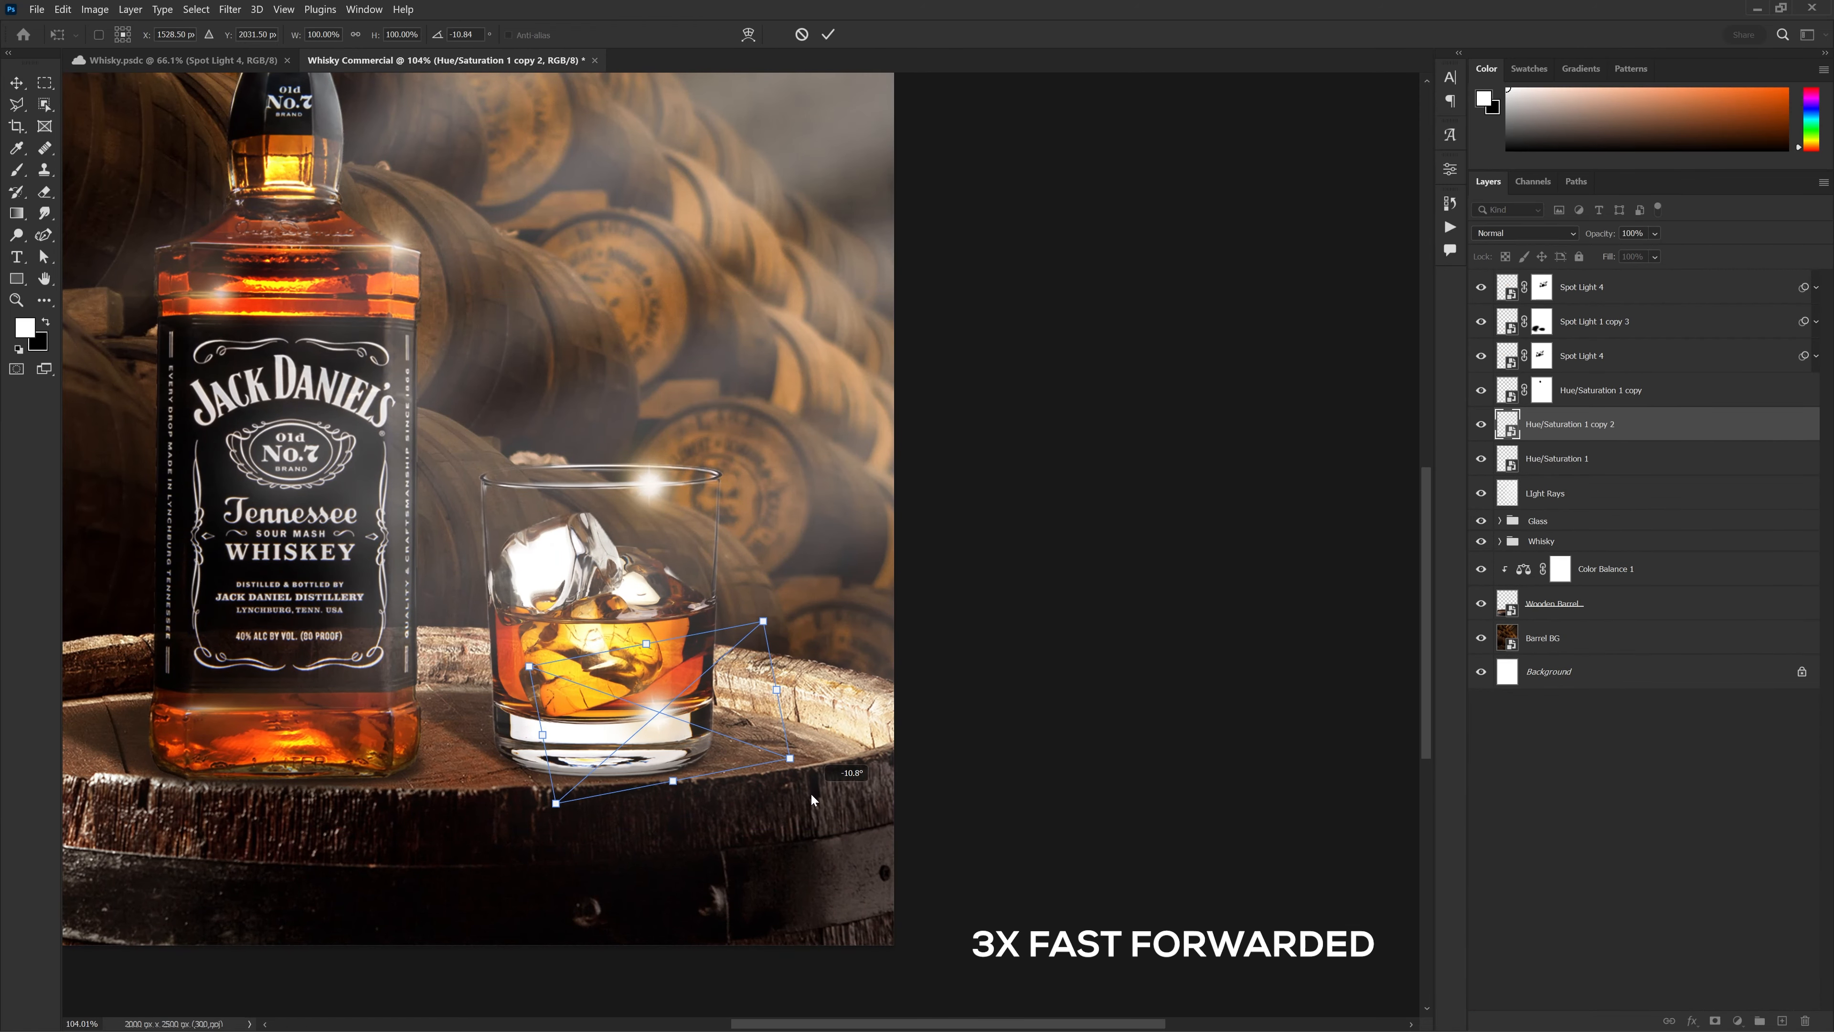
{"action": "left_click_drag", "start_coordinate": [811, 792], "coordinate": [794, 765]}
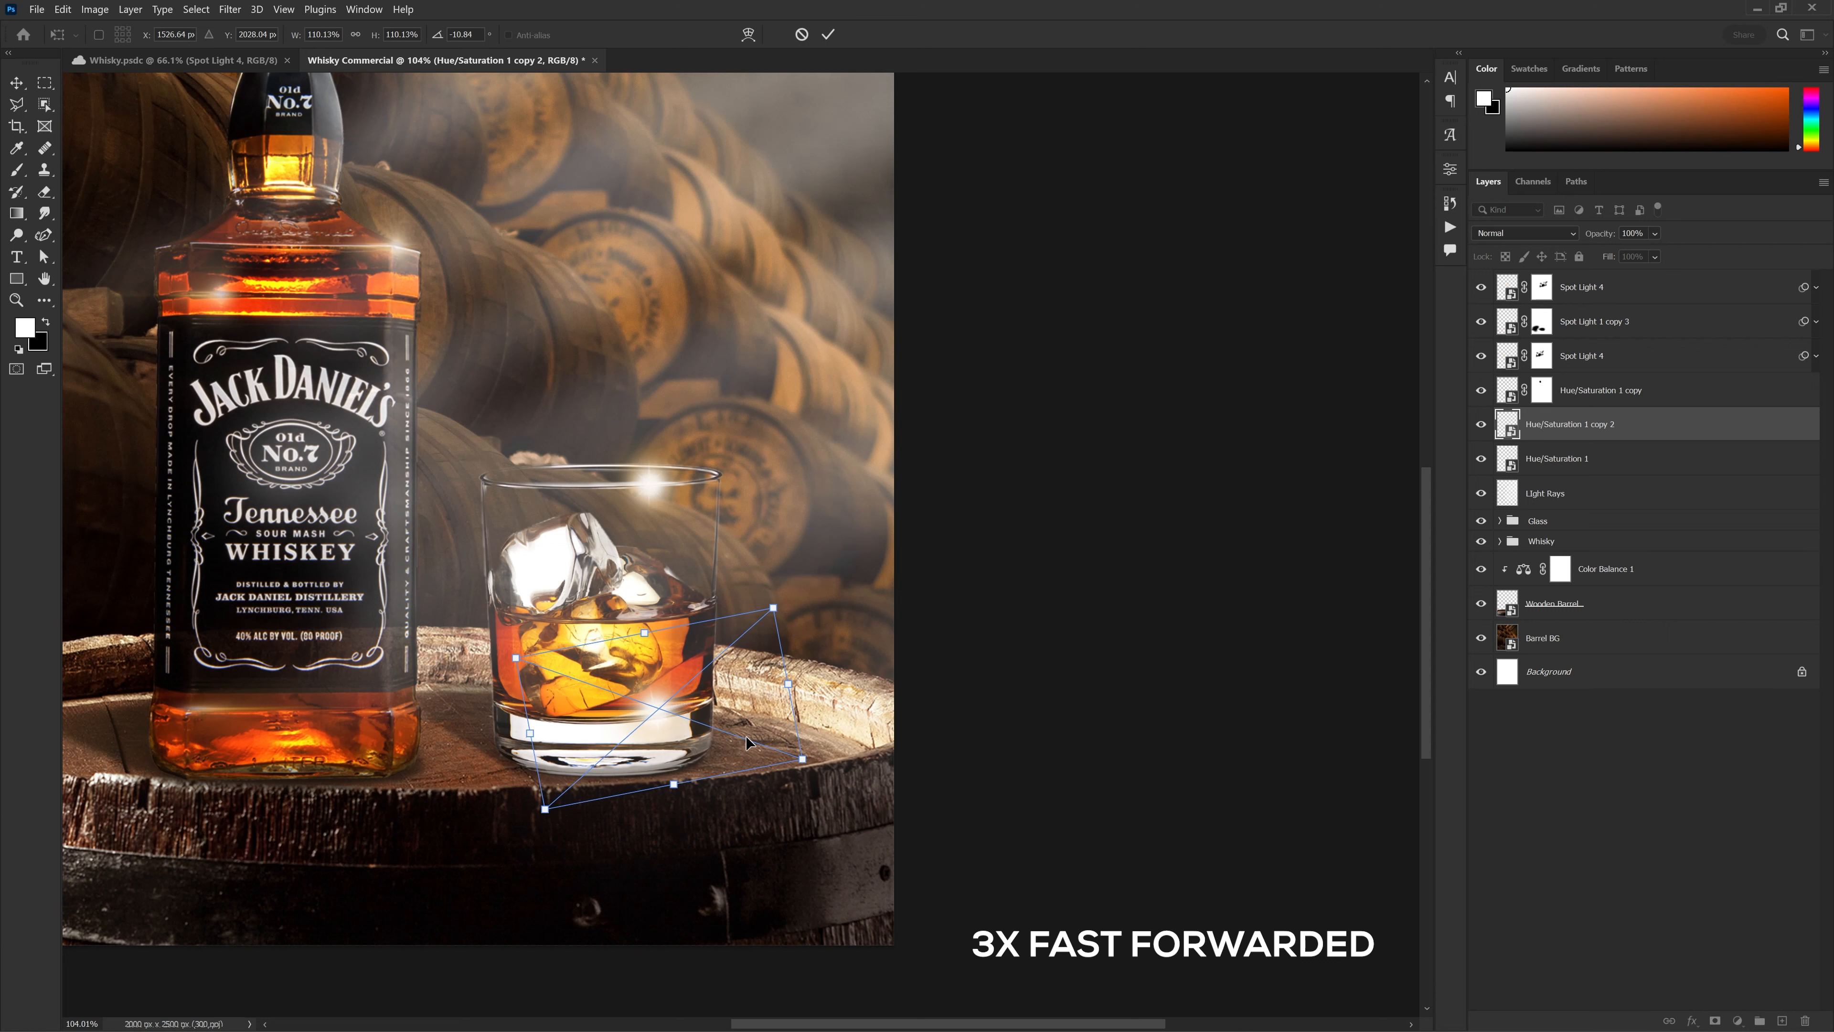
{"action": "key", "text": "Return"}
{"action": "scroll", "coordinate": [803, 660], "scroll_direction": "down", "scroll_amount": 3}
{"action": "left_click_drag", "start_coordinate": [904, 603], "coordinate": [920, 620]}
{"action": "scroll", "coordinate": [920, 620], "scroll_direction": "up", "scroll_amount": 1}
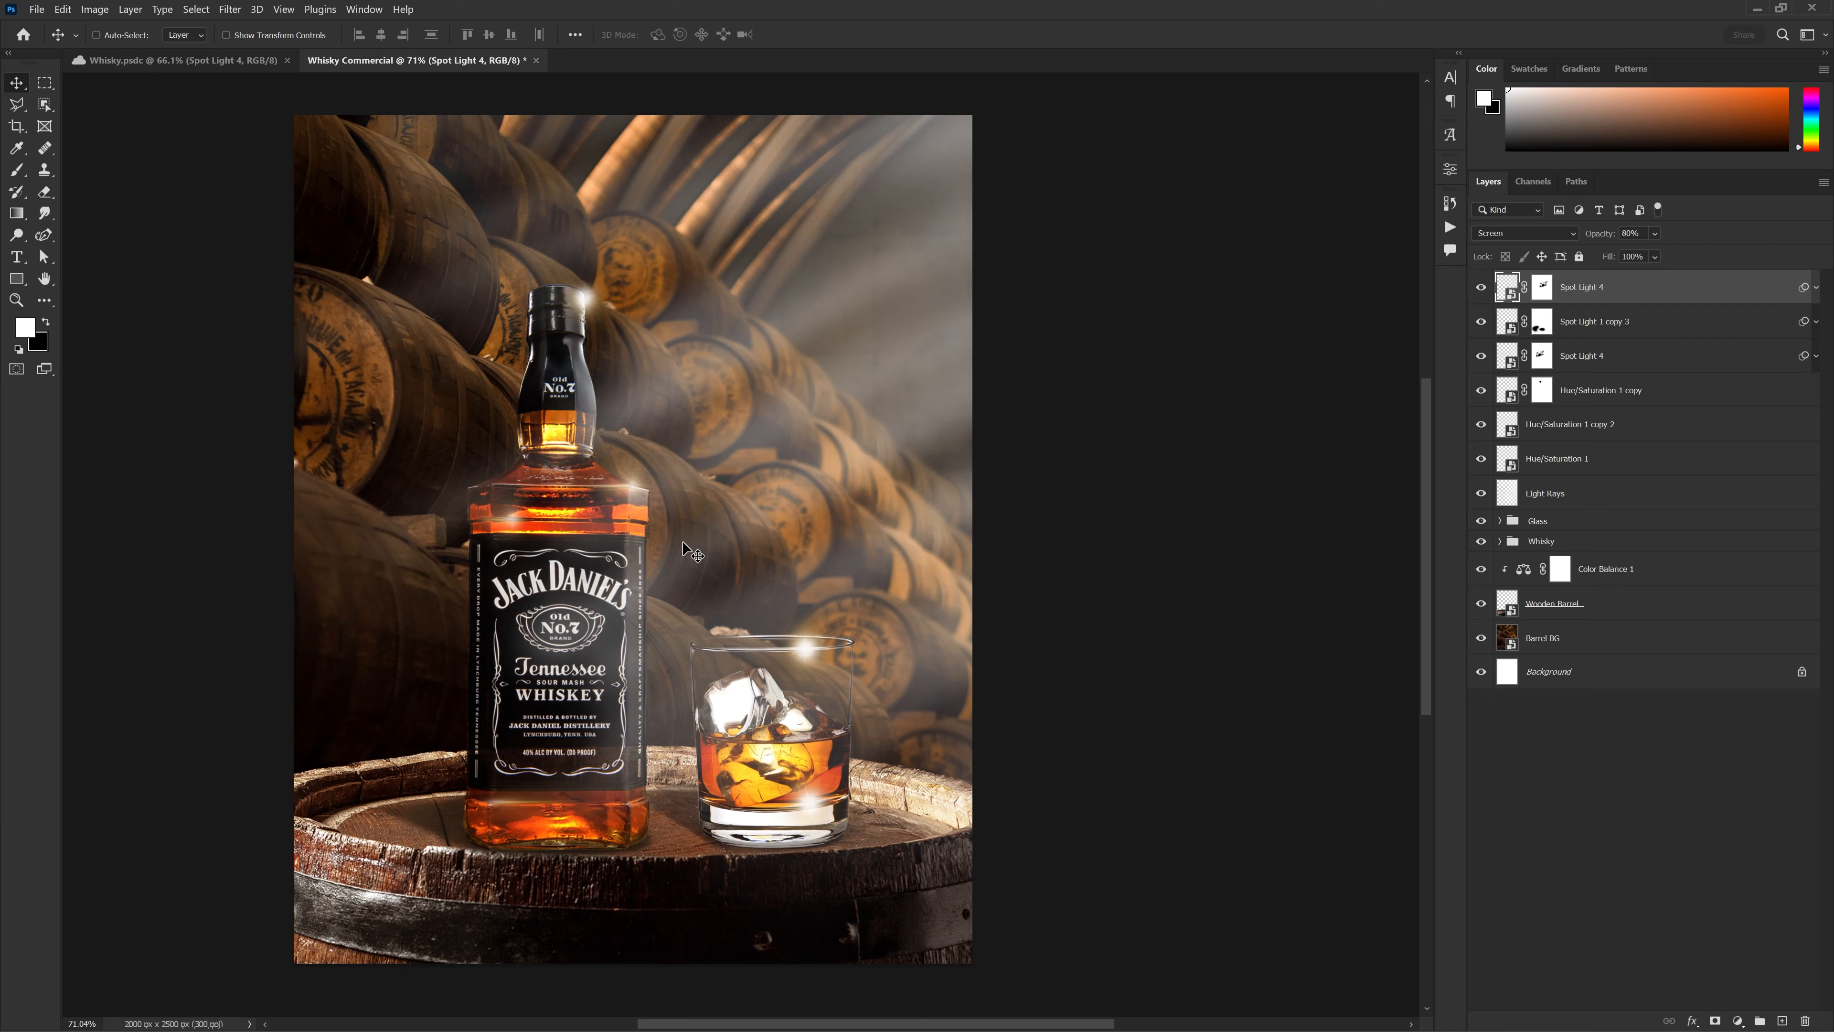
Add a Color Lookup adjustment layer above all layers using the Crisp_Warm.look 3D LUT
{"action": "left_click", "coordinate": [1737, 1019]}
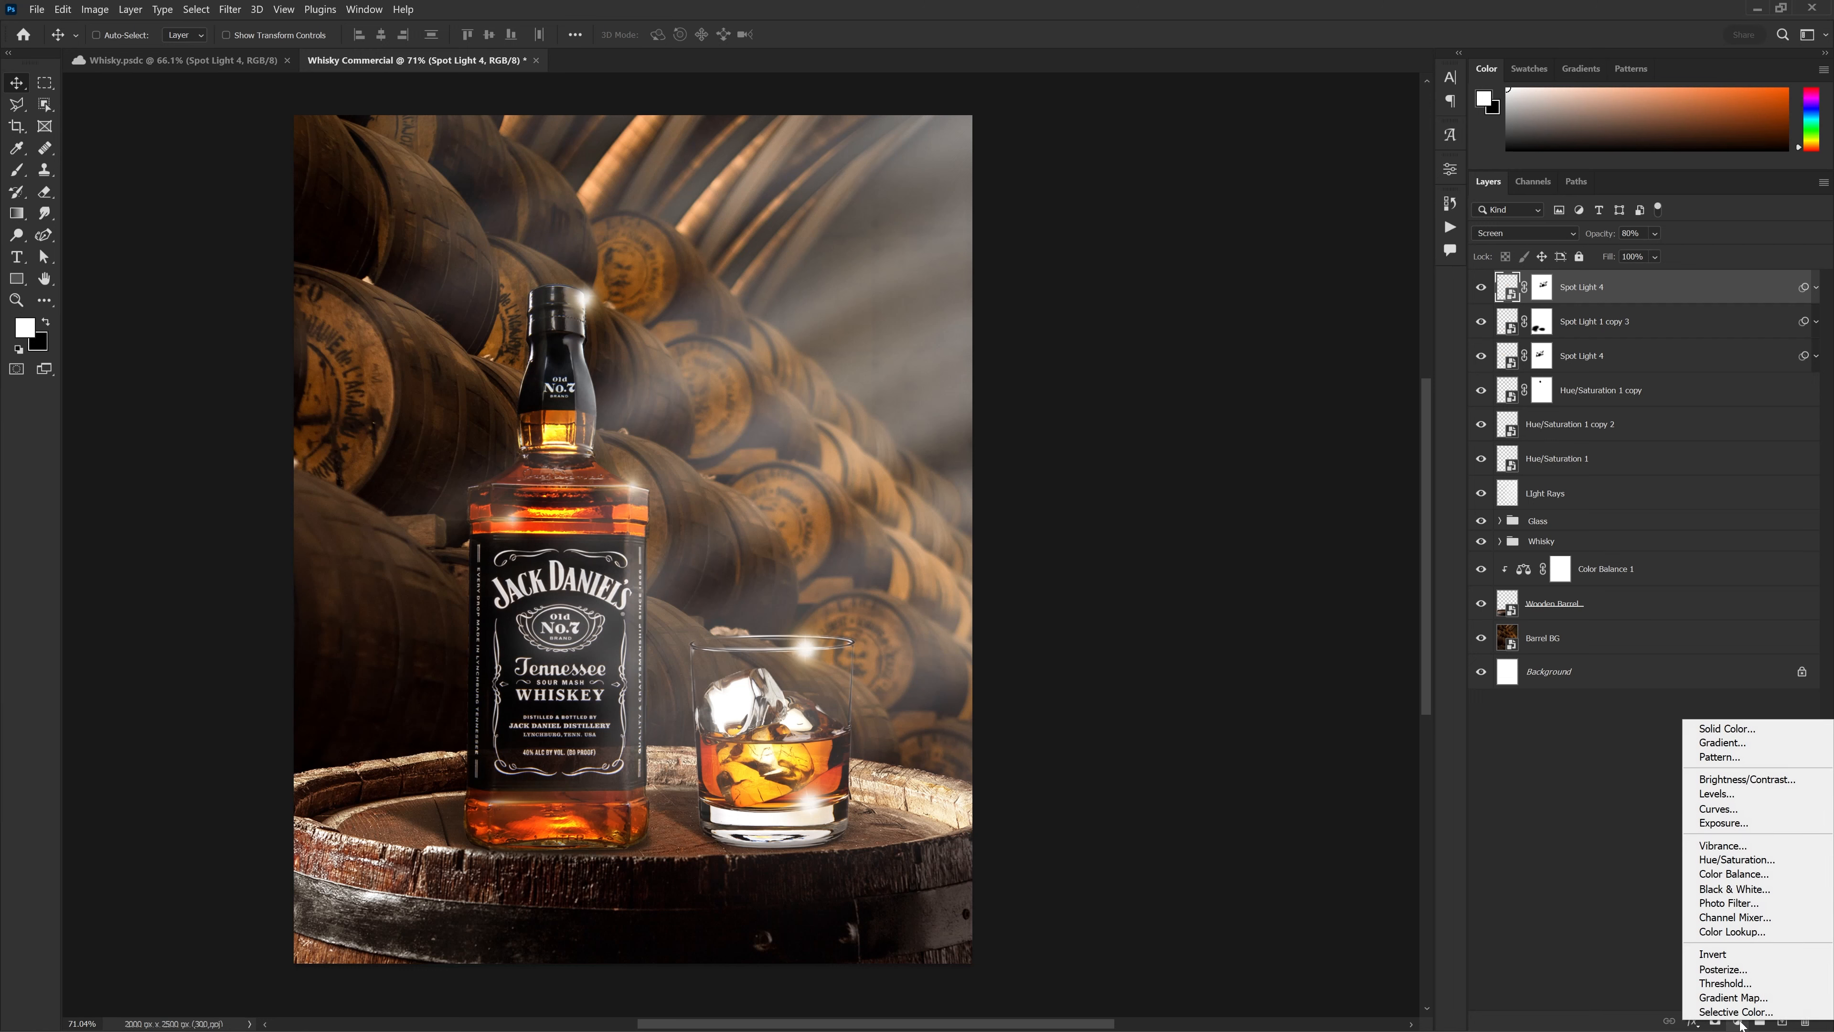
{"action": "left_click", "coordinate": [1741, 933]}
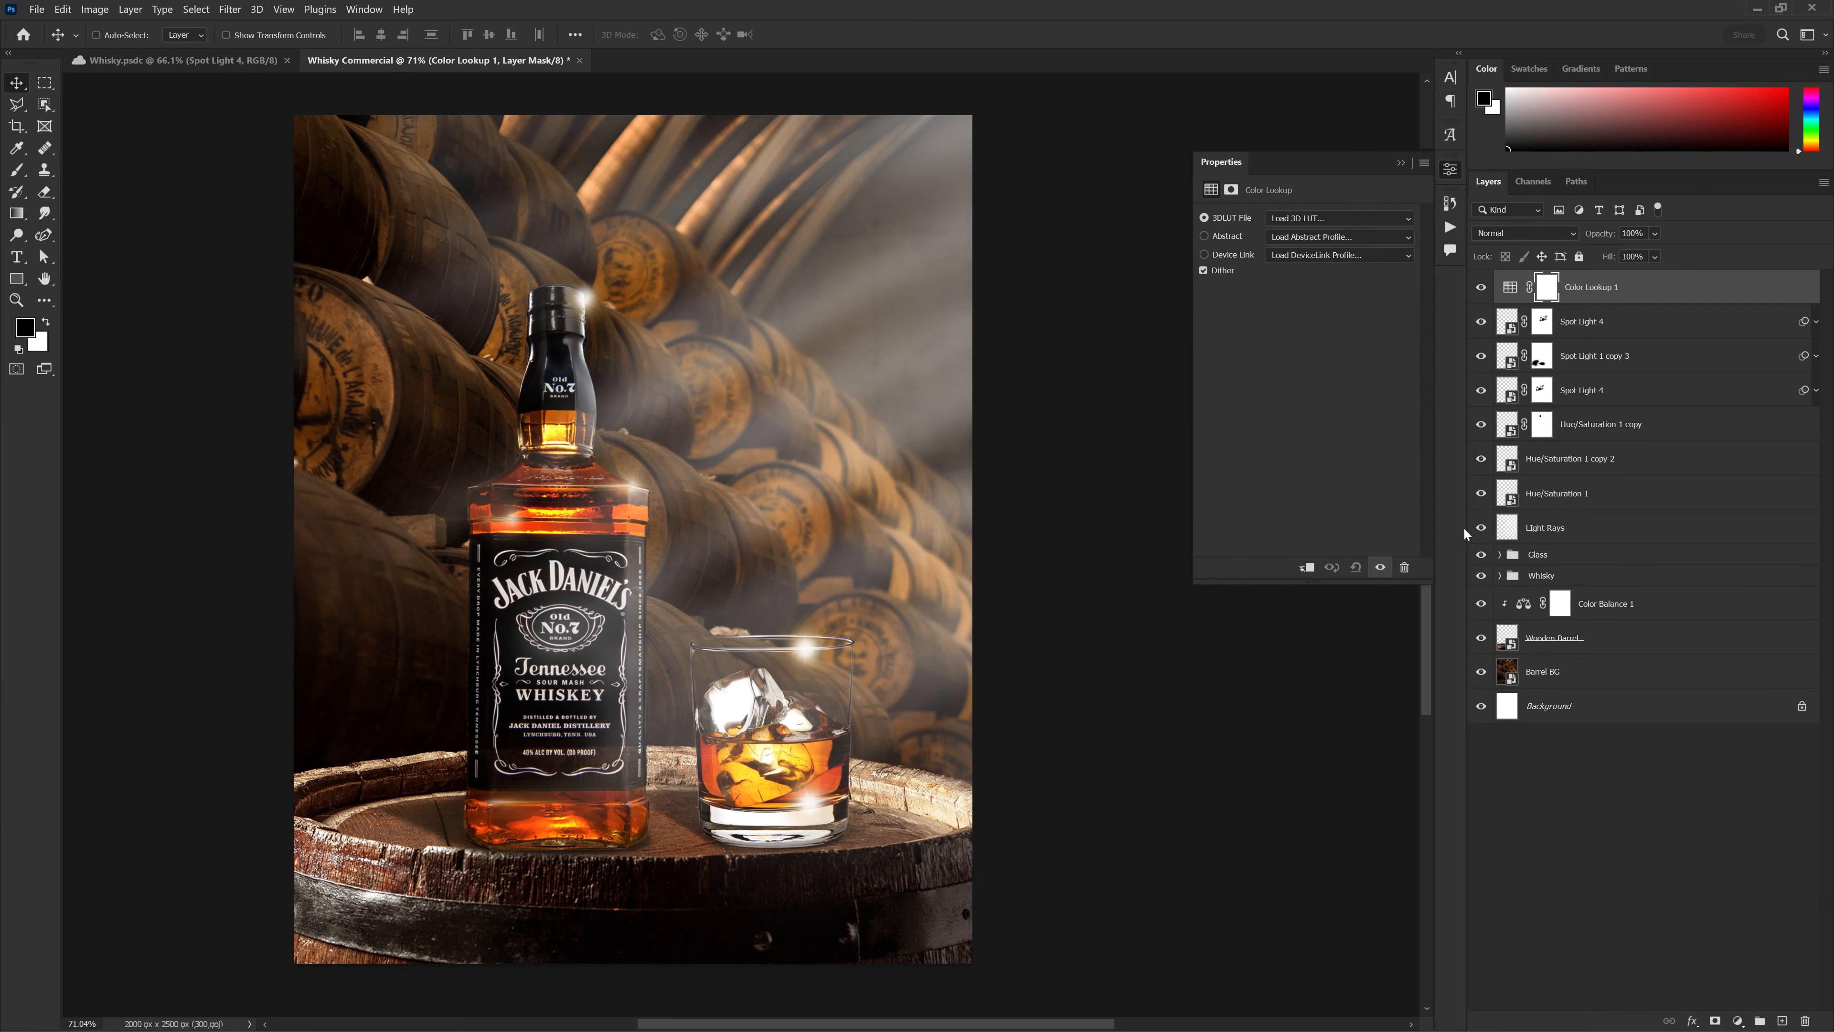
{"action": "left_click", "coordinate": [1338, 218]}
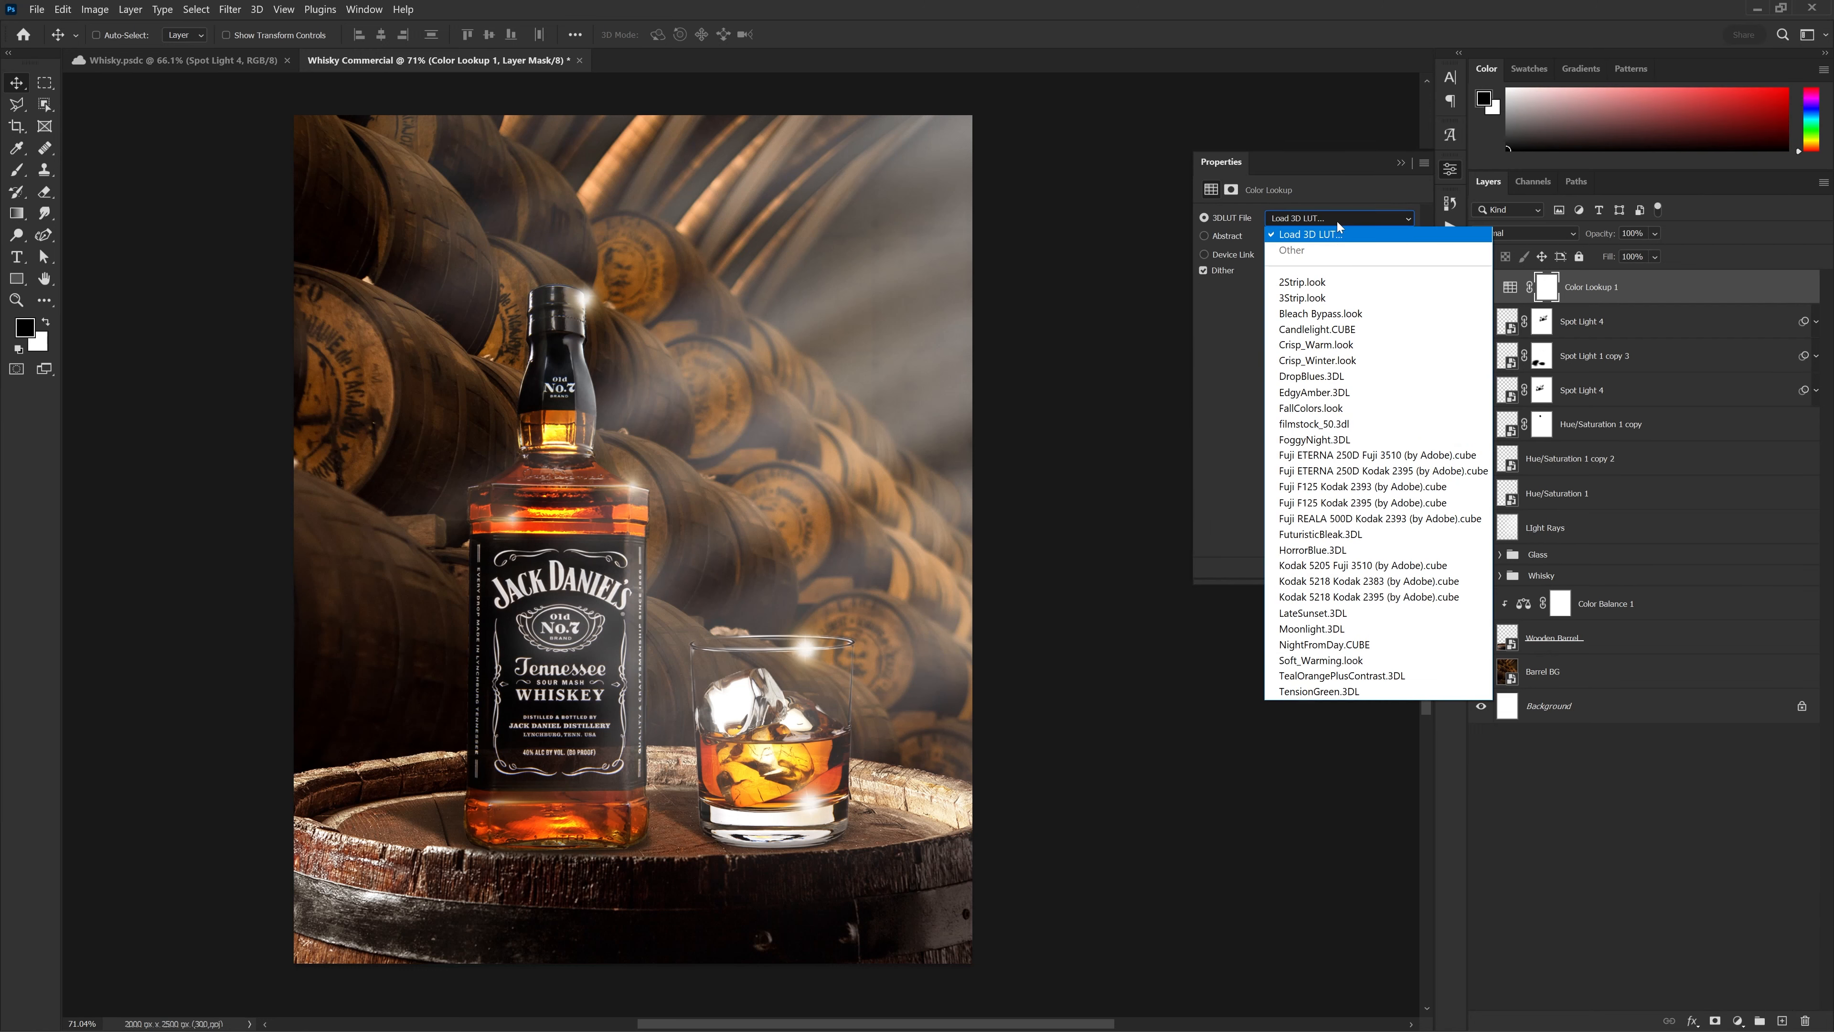
{"action": "left_click", "coordinate": [1340, 347]}
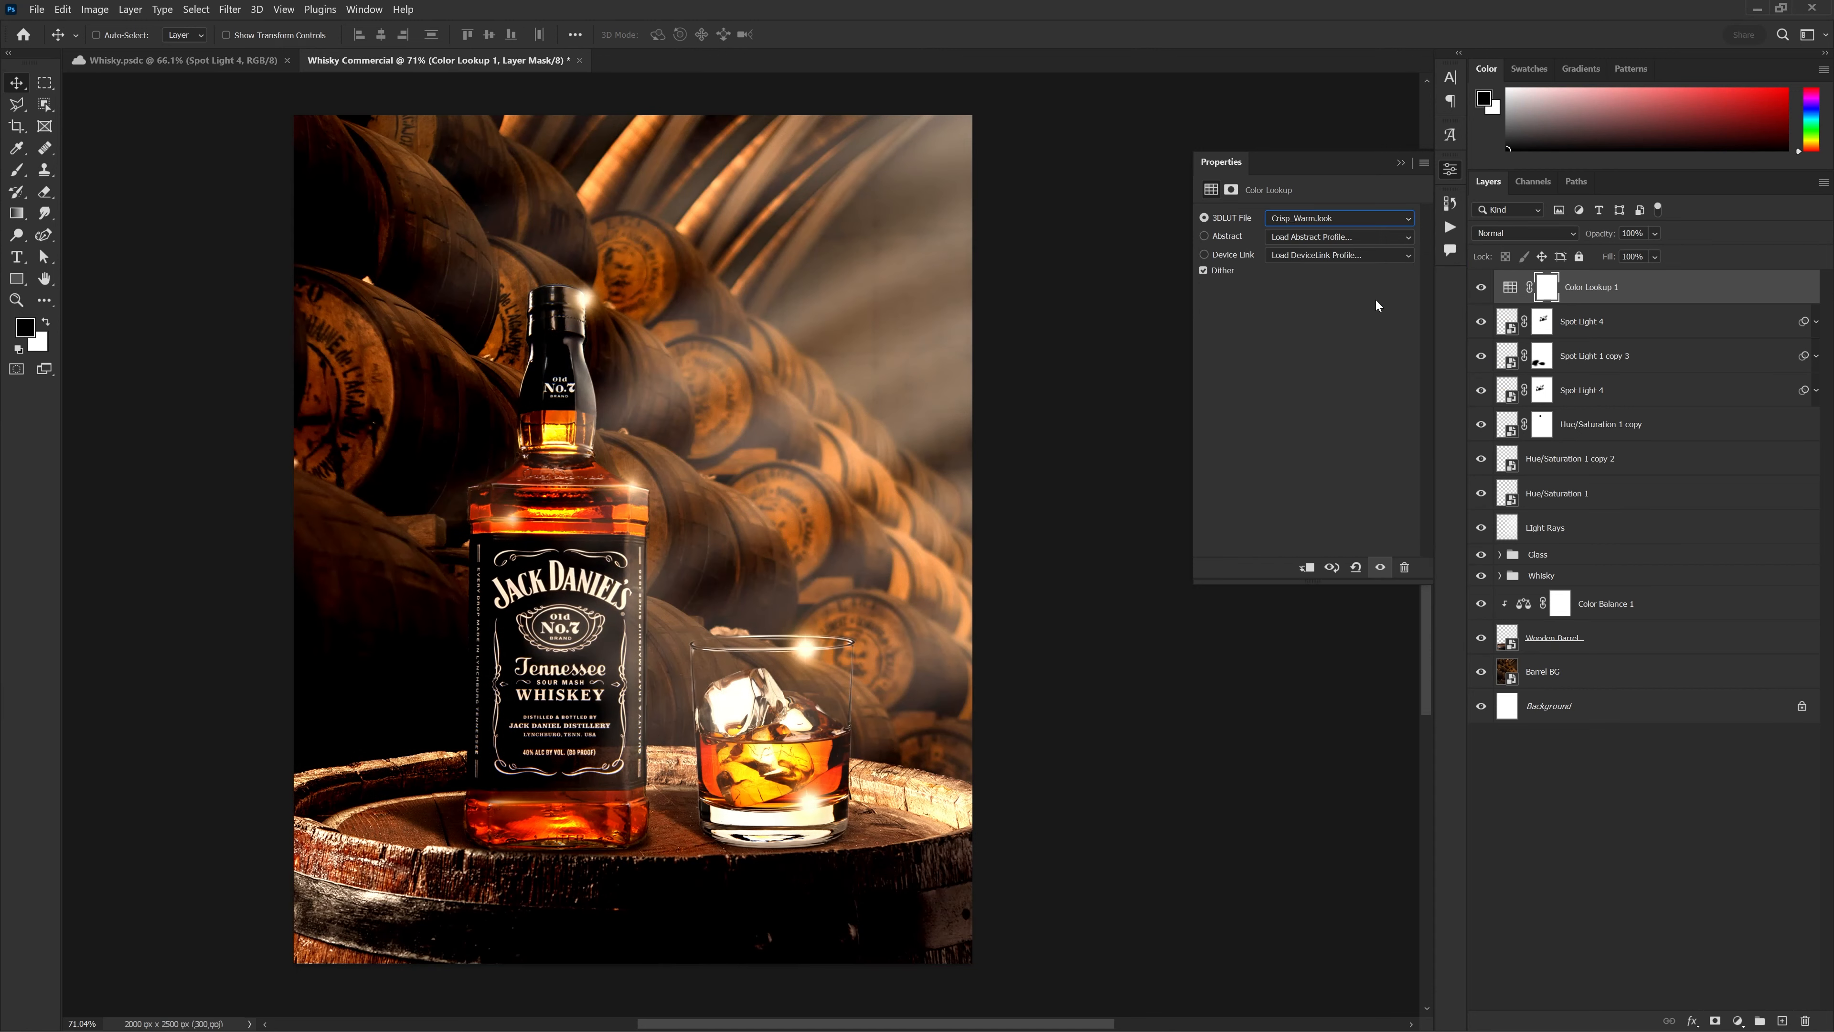
{"action": "left_click", "coordinate": [1400, 162]}
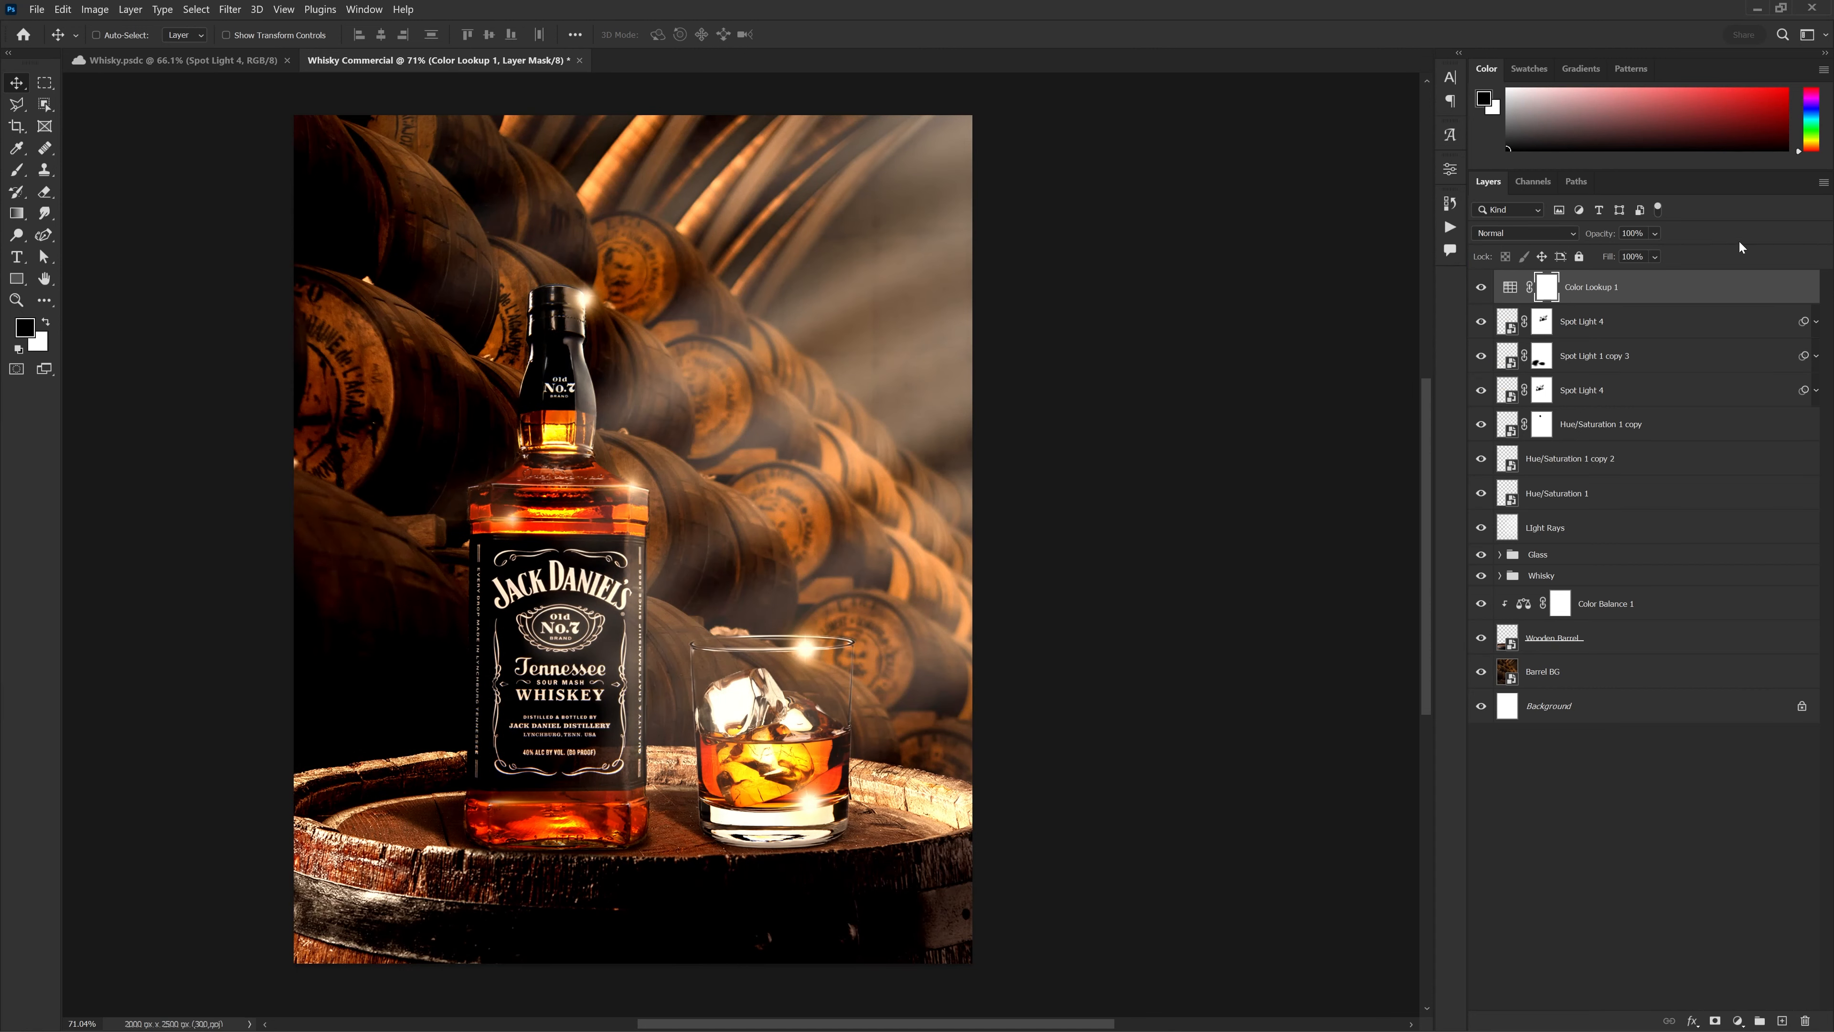
Lower the Crisp_Warm Color Lookup layer's opacity, first to 40% and finally to 25%
{"action": "left_click", "coordinate": [1636, 233]}
{"action": "type", "text": "40"}
{"action": "key", "text": "Return"}
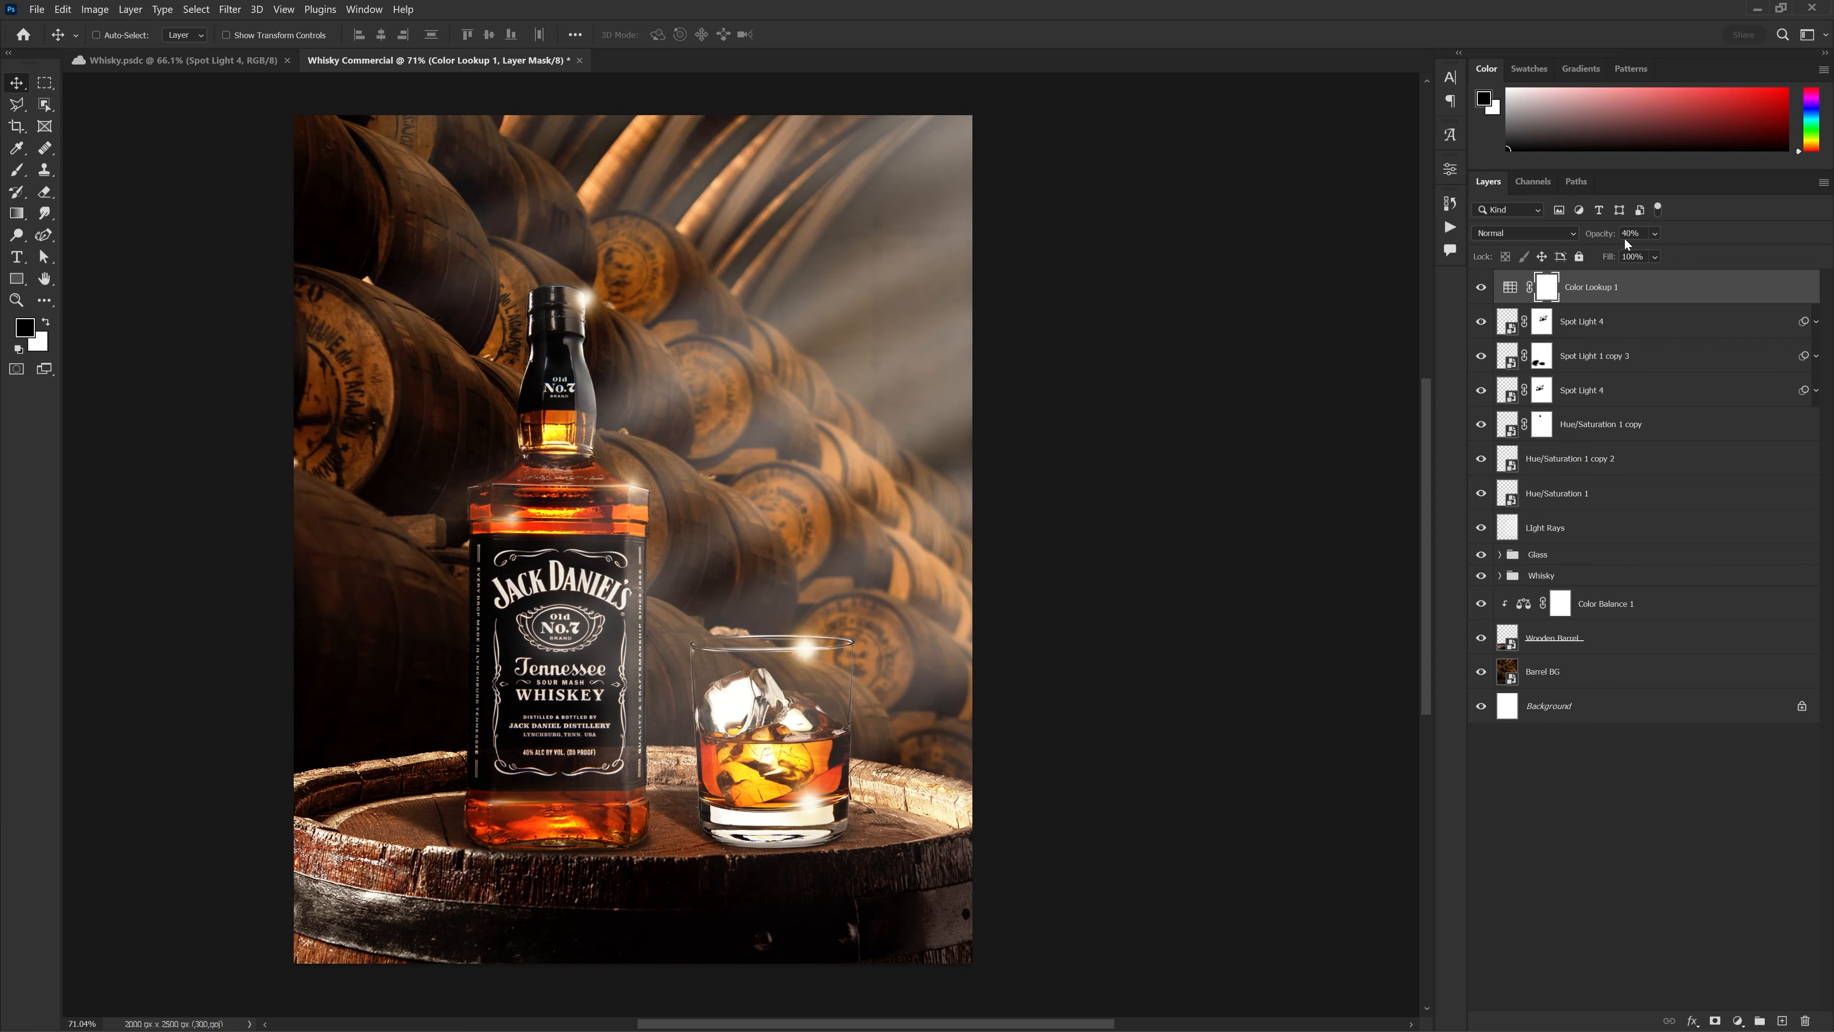
{"action": "left_click_drag", "start_coordinate": [1192, 420], "coordinate": [1204, 420]}
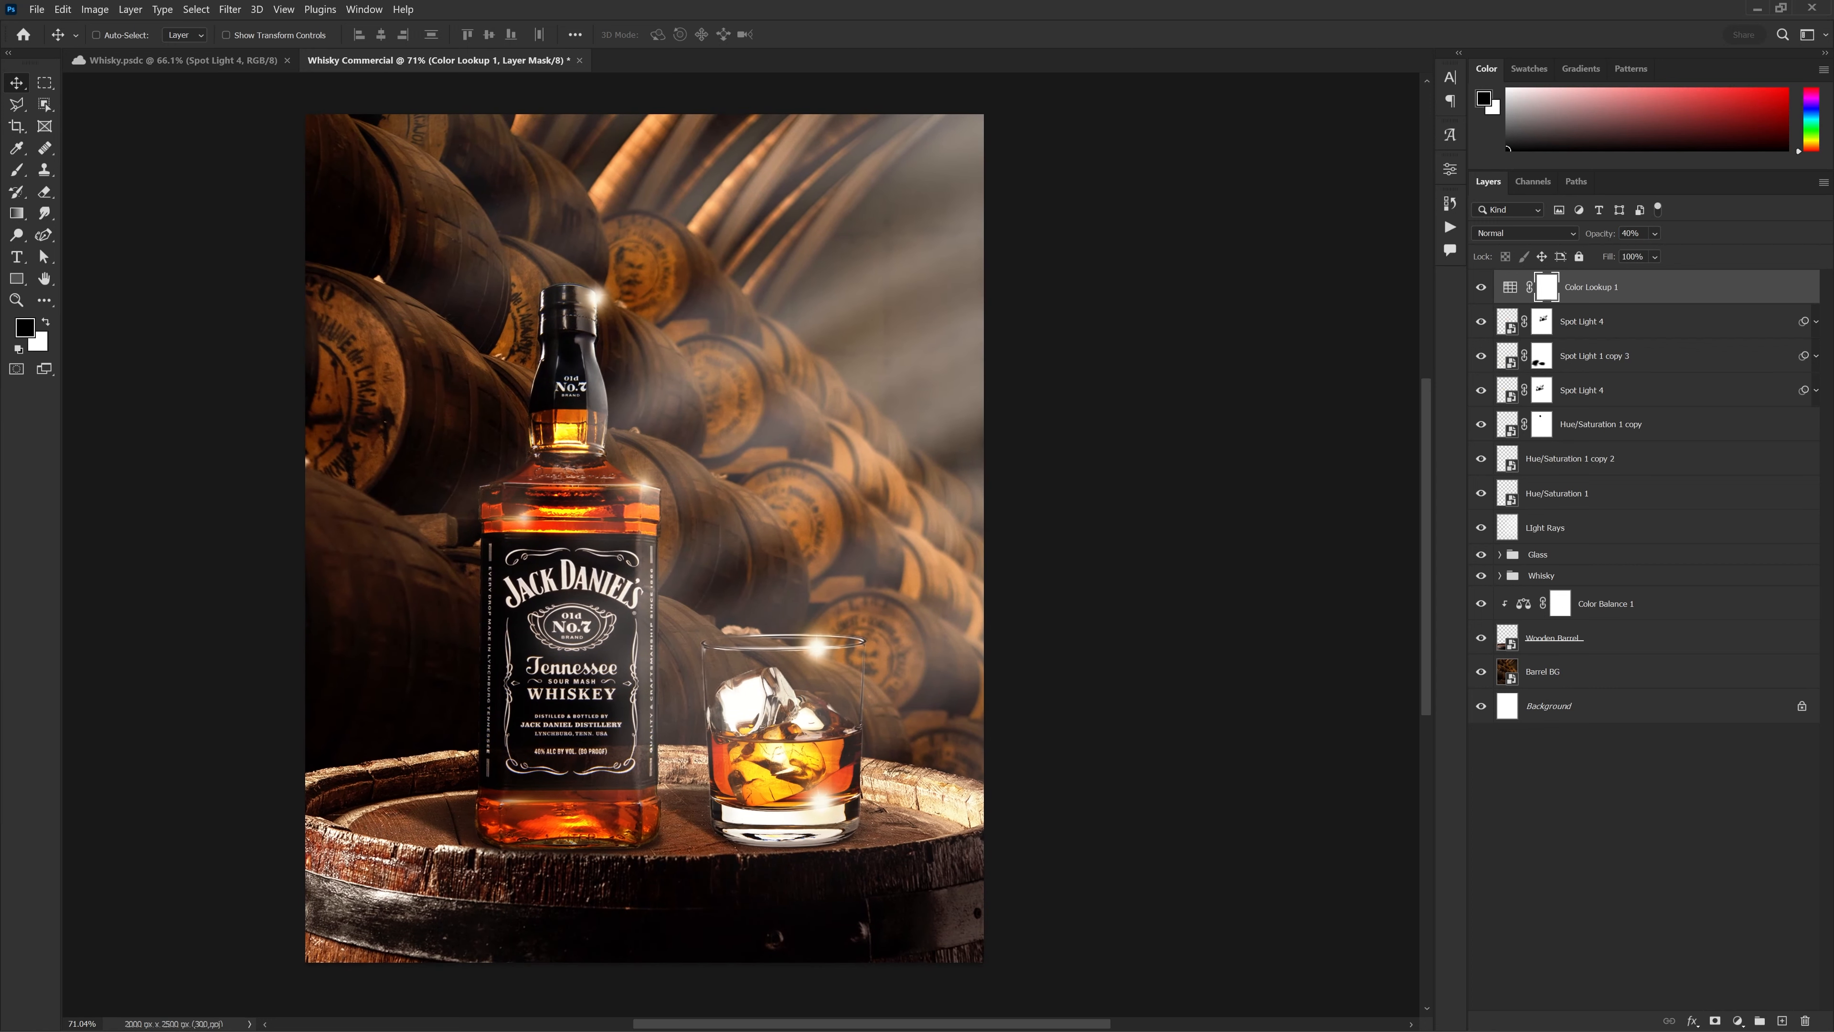
{"action": "left_click", "coordinate": [1639, 235]}
{"action": "type", "text": "25"}
{"action": "key", "text": "Return"}
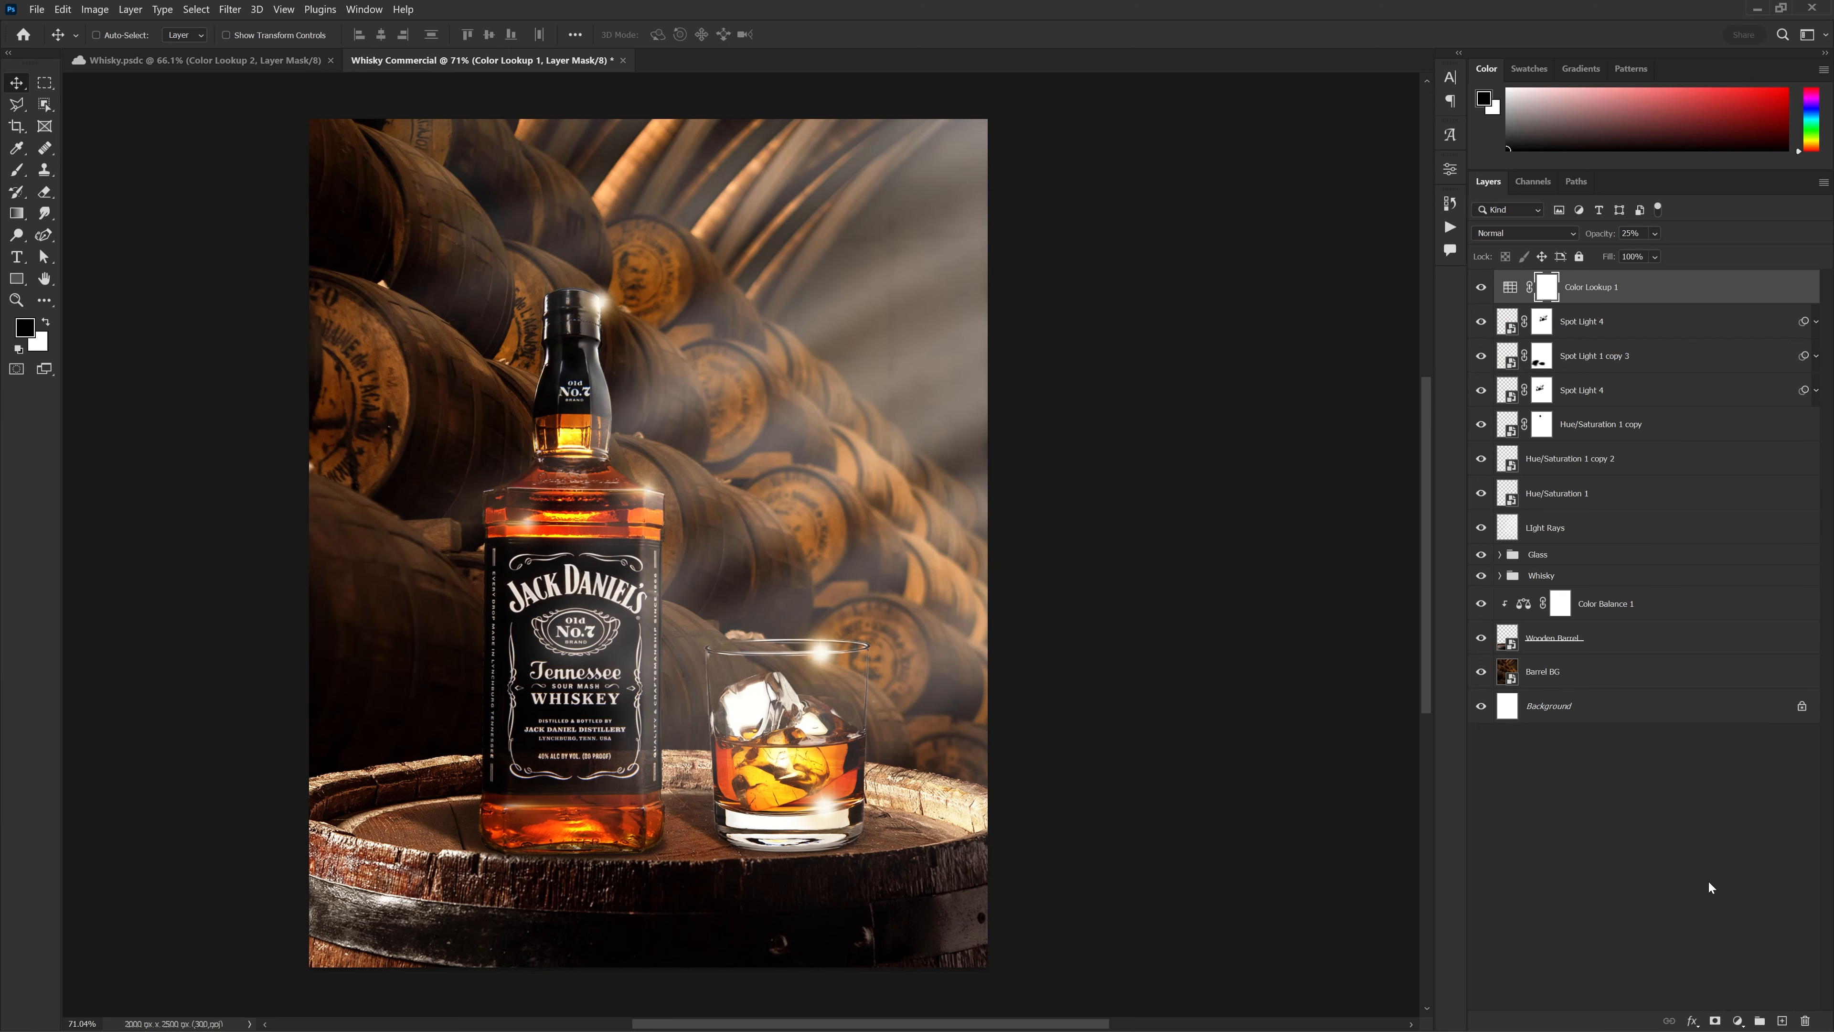
Add a second Color Lookup adjustment layer with the DropBlues.3DL LUT and set its opacity to 50%
{"action": "left_click", "coordinate": [1739, 1021]}
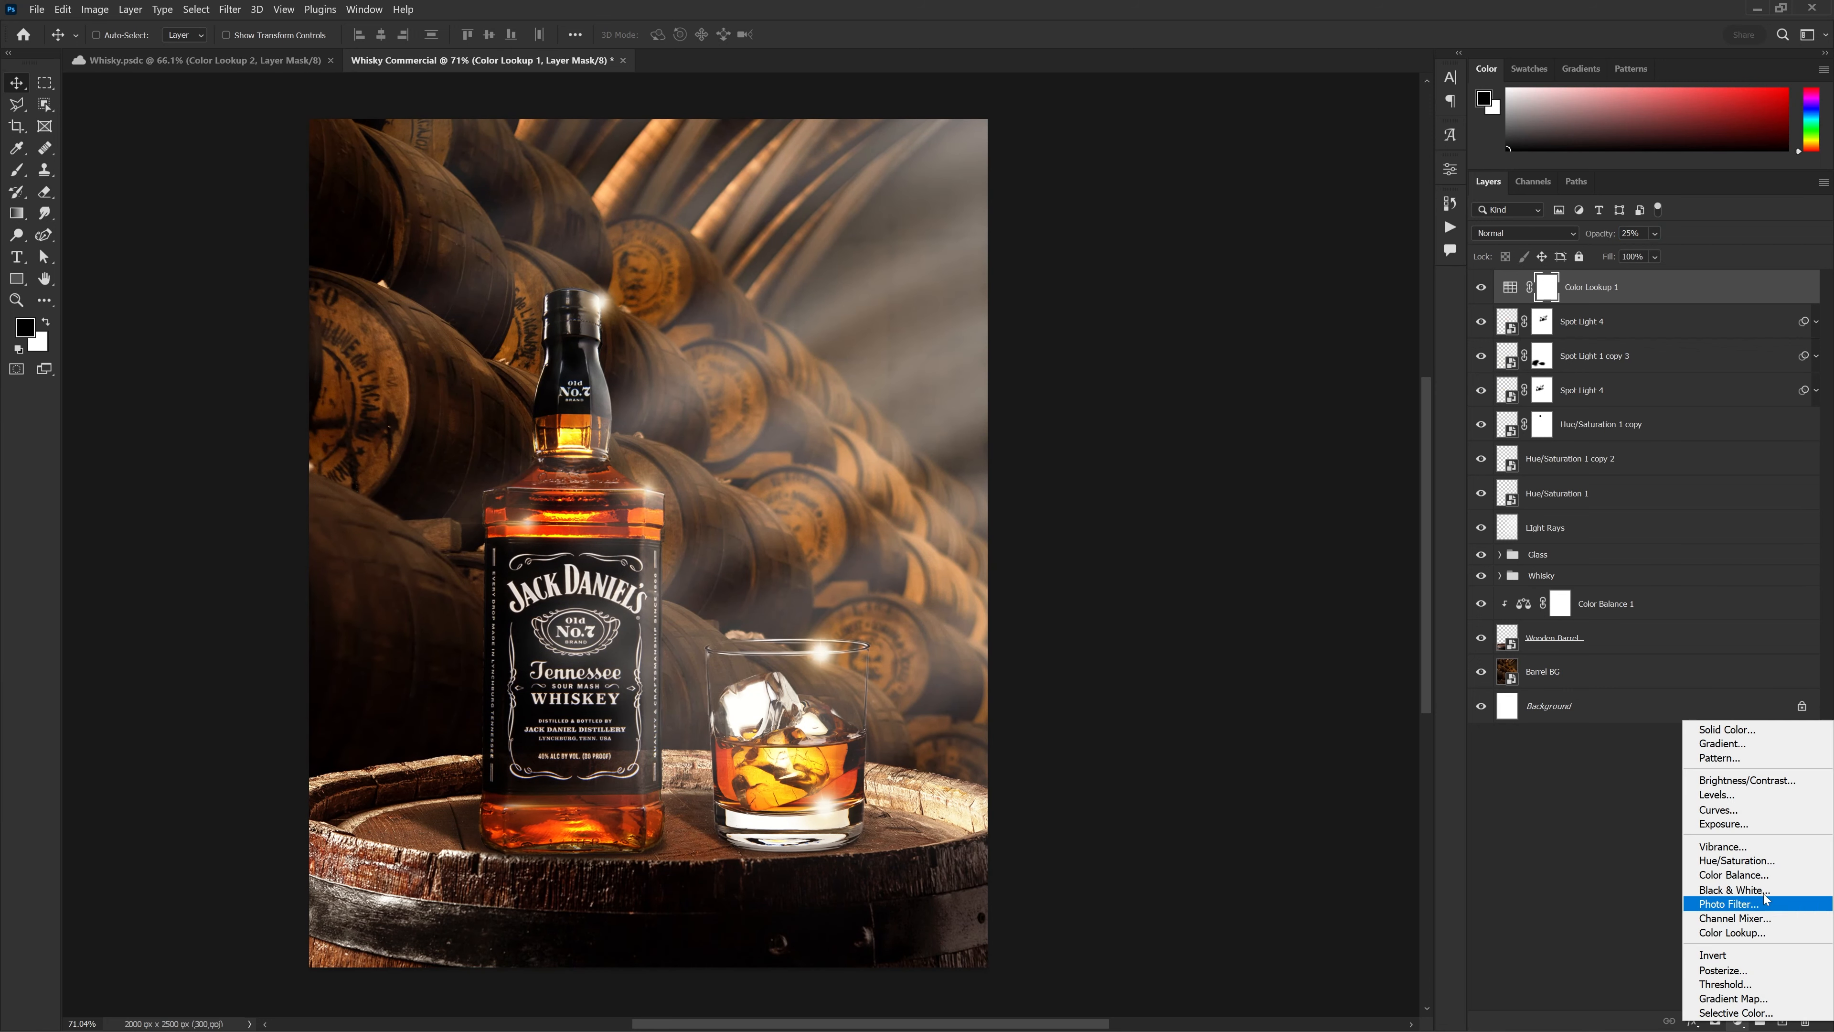
{"action": "left_click", "coordinate": [1761, 934]}
{"action": "left_click", "coordinate": [1319, 220]}
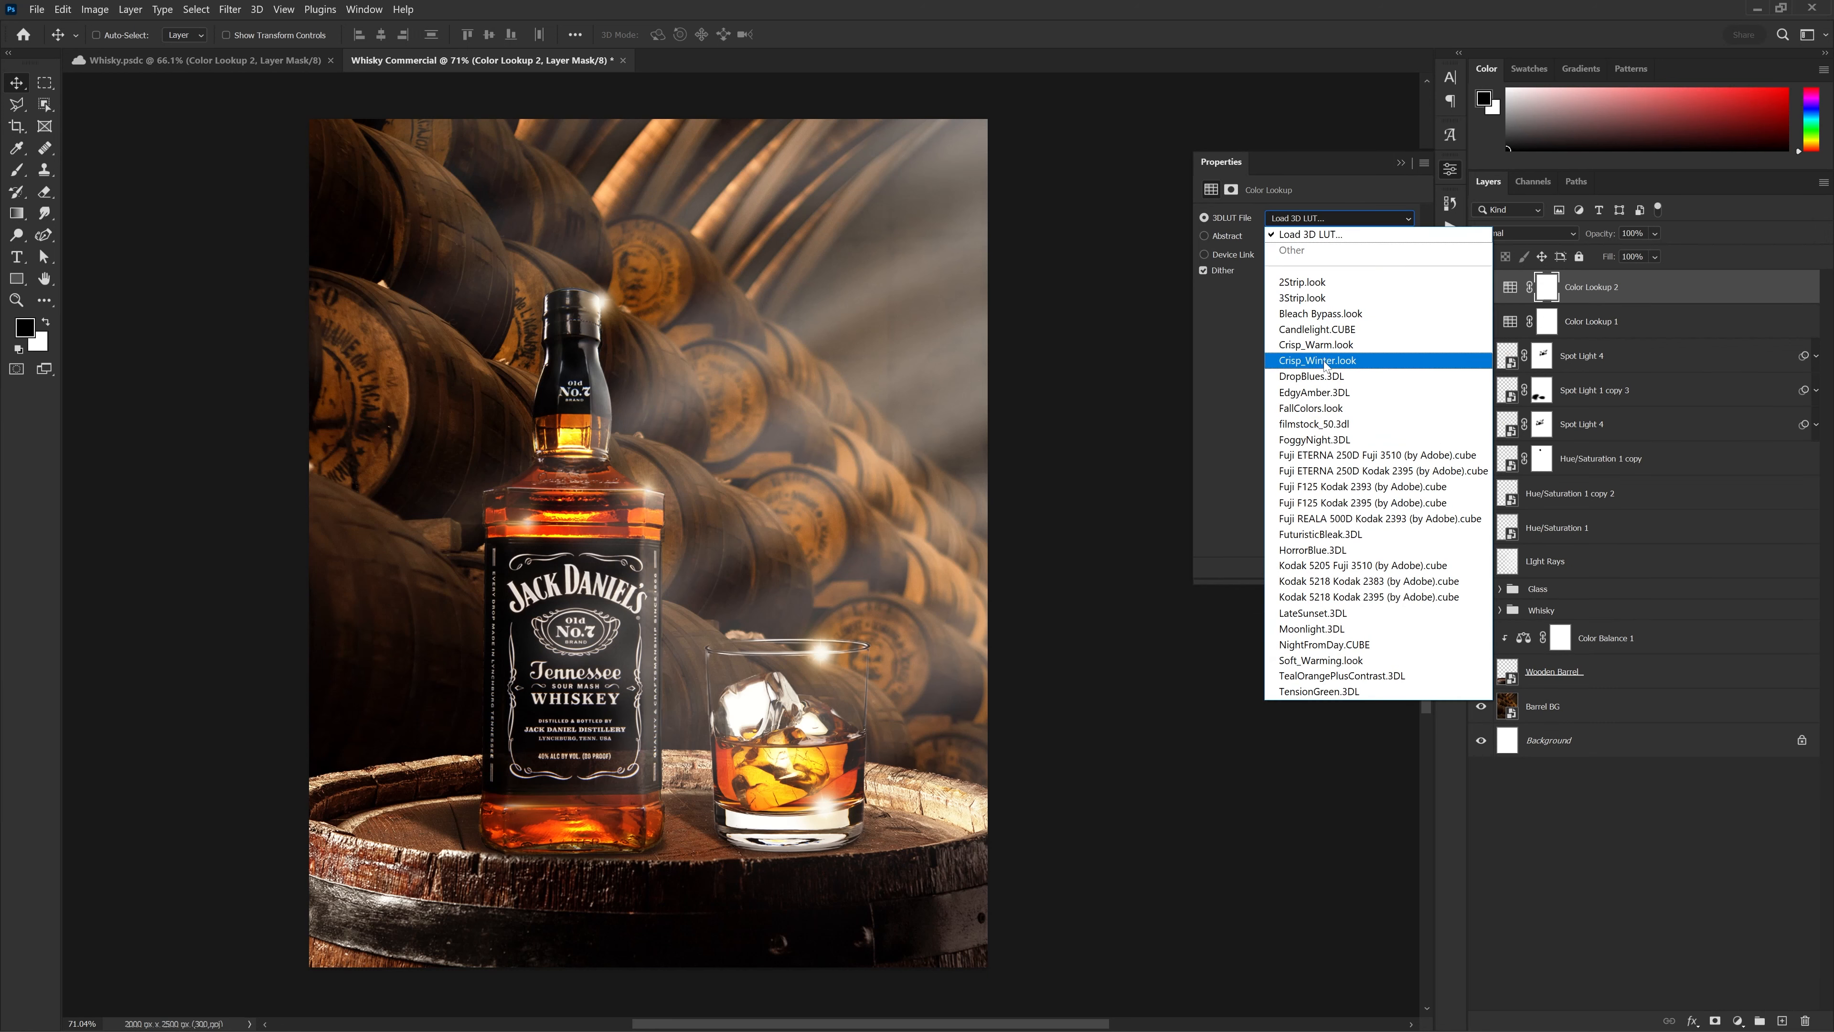
{"action": "left_click", "coordinate": [1326, 376]}
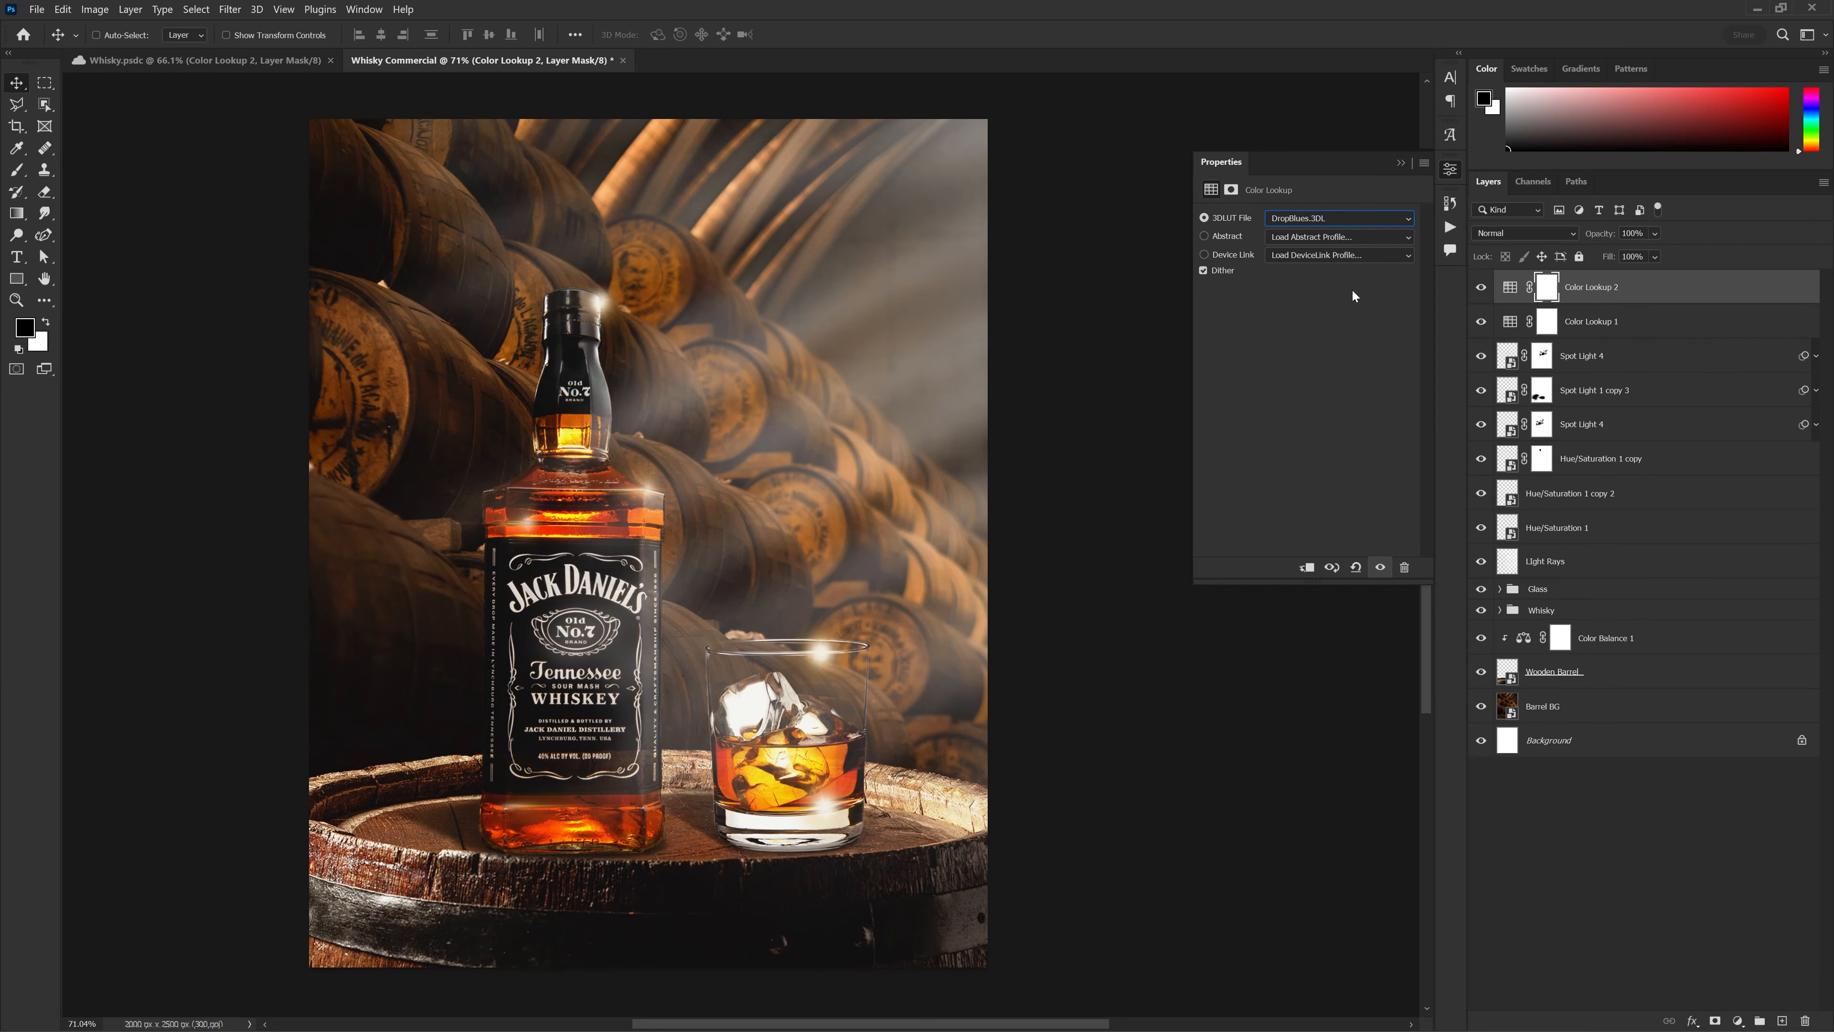
{"action": "left_click", "coordinate": [1399, 163]}
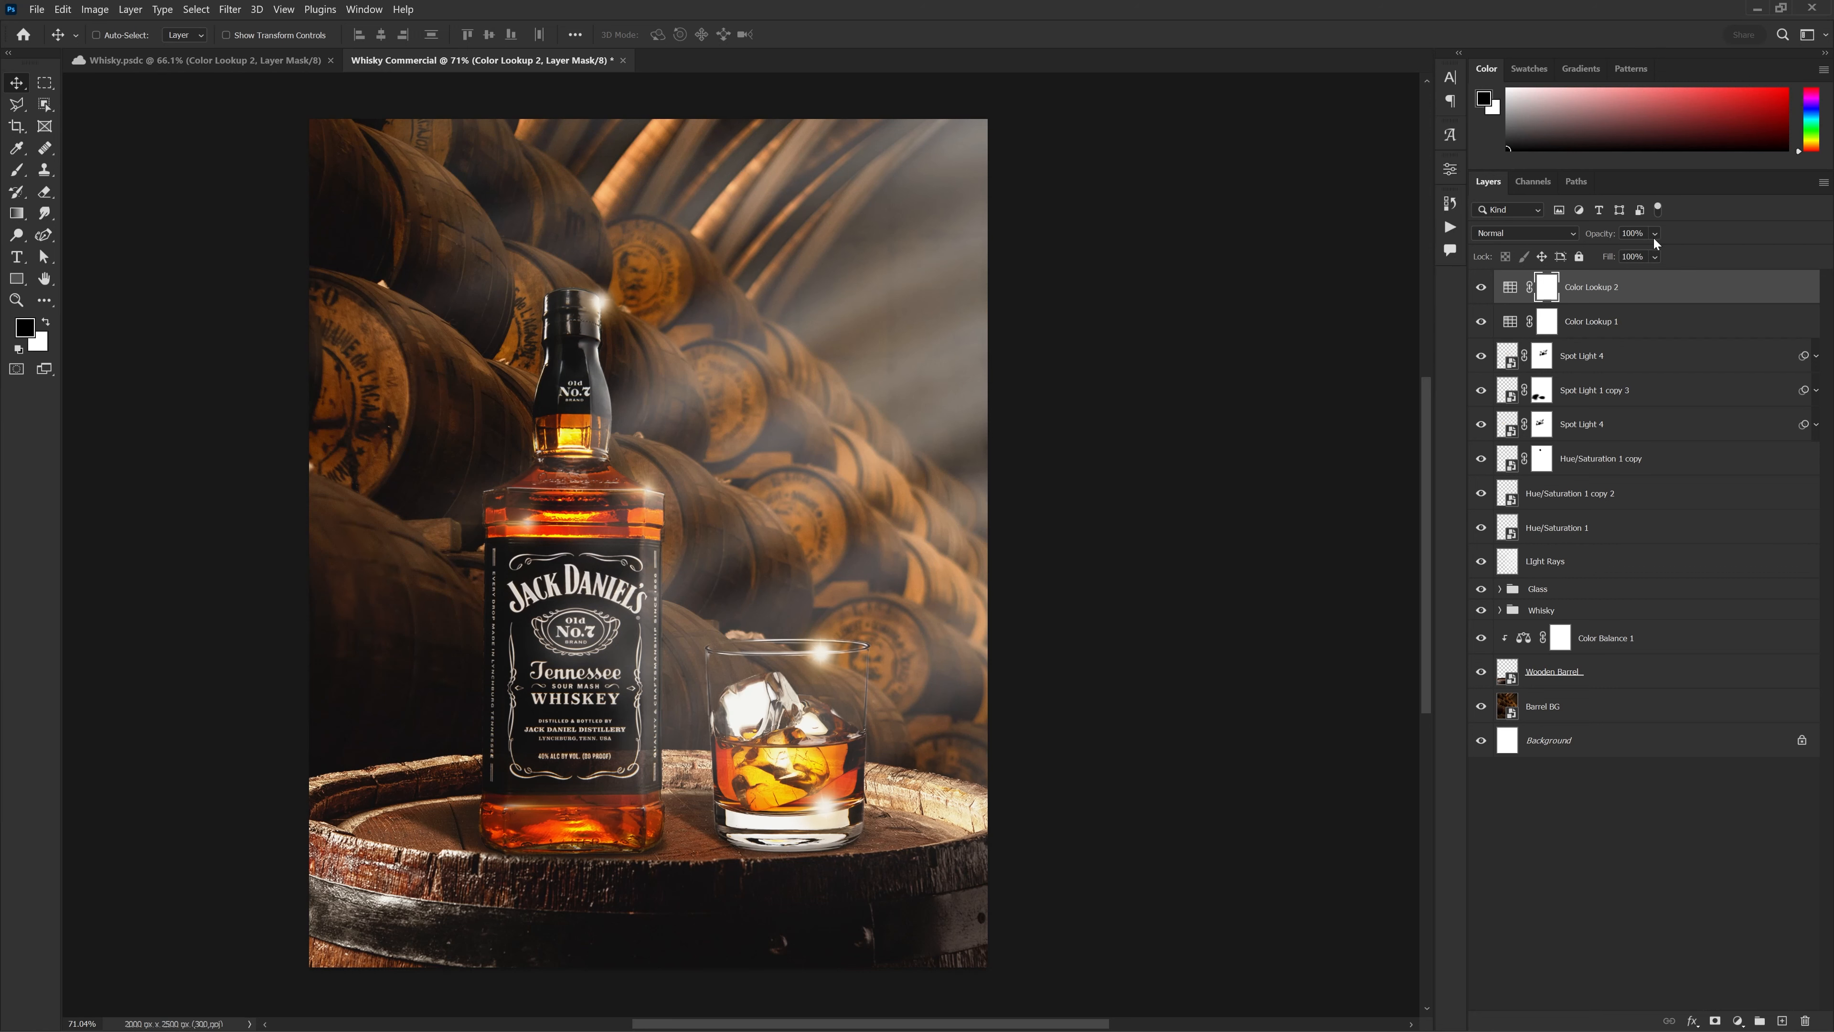
{"action": "type", "text": "50"}
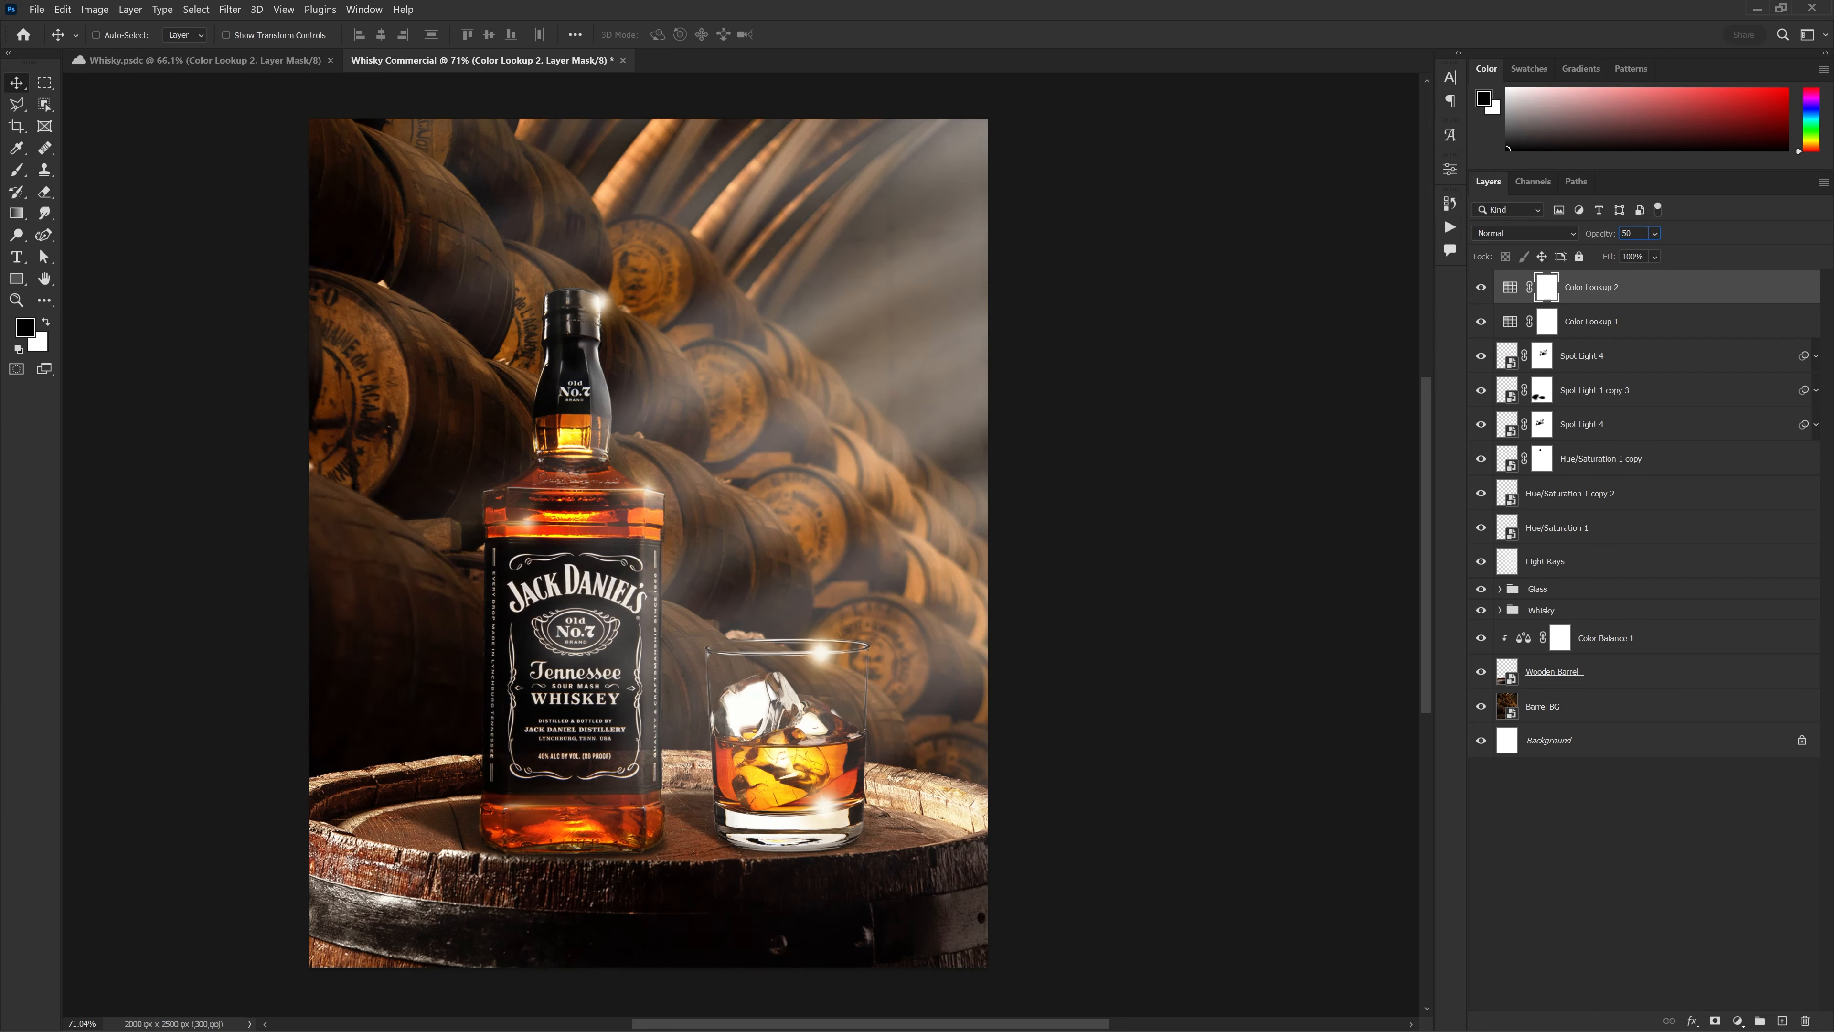
{"action": "left_click_drag", "start_coordinate": [751, 397], "coordinate": [753, 406]}
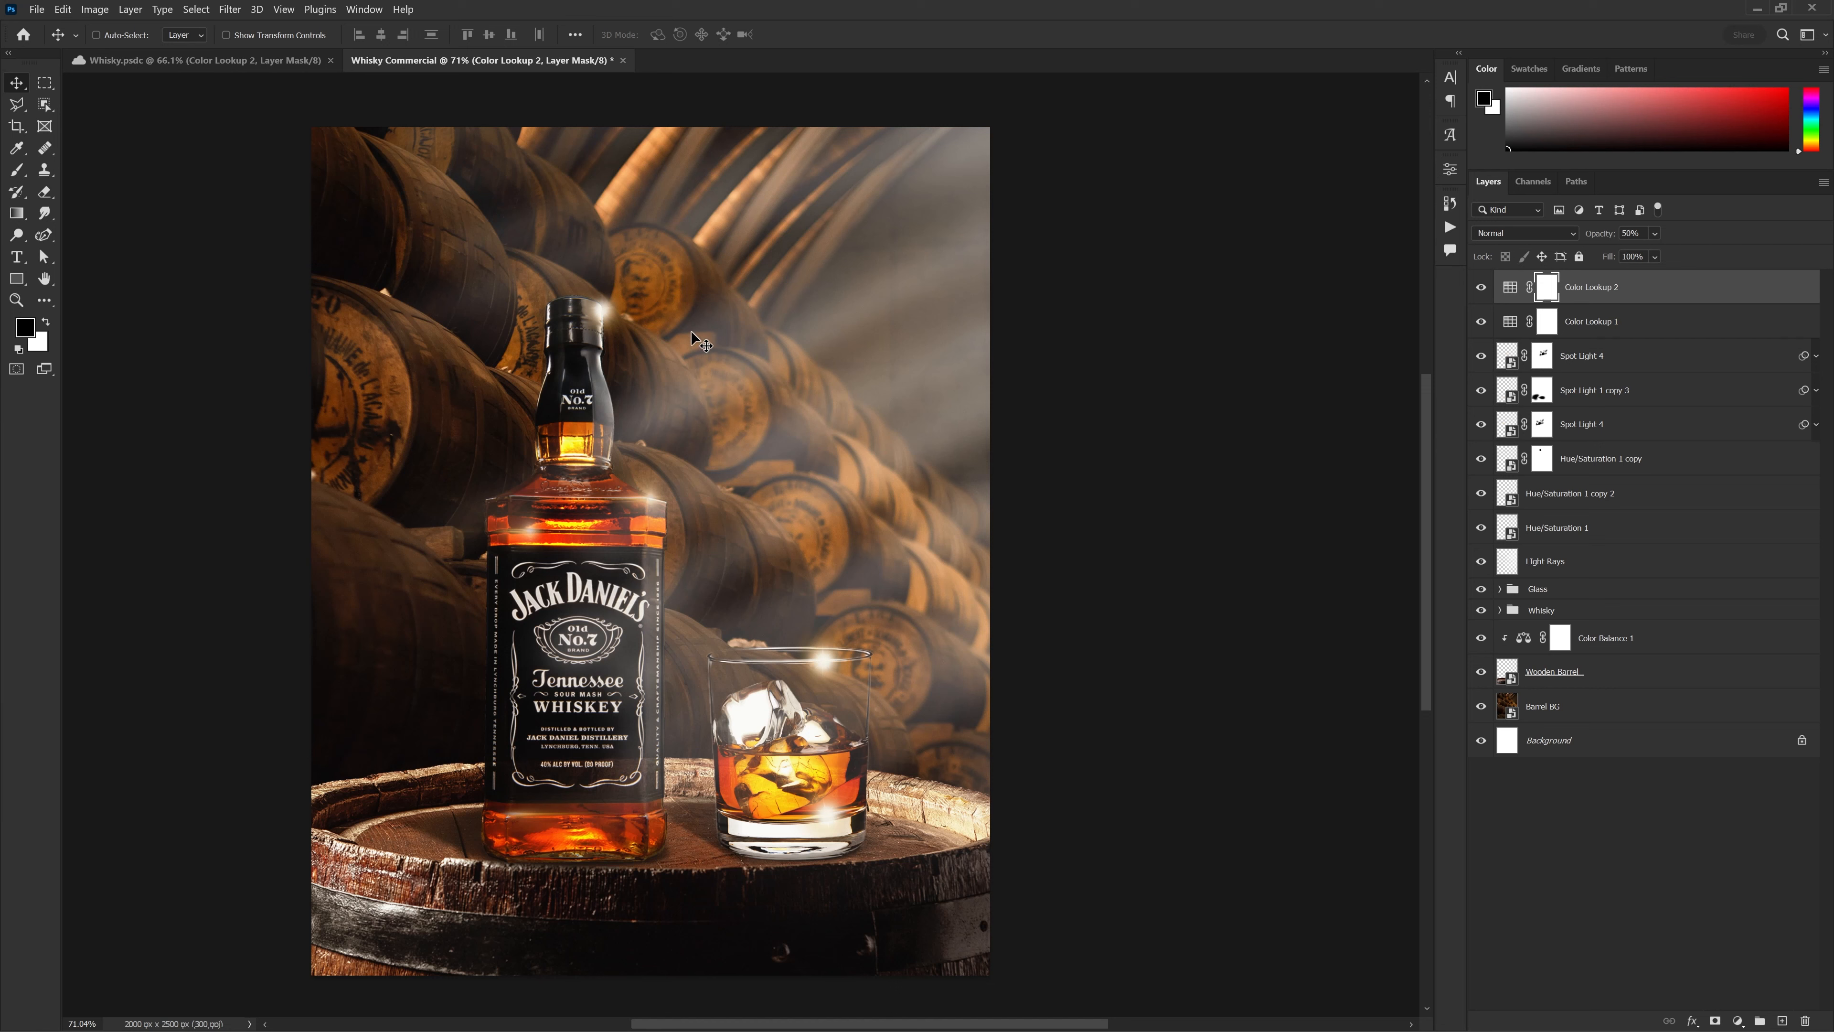
Copy the four text layers from the Whisky.psdc reference to the top of the Whisky Commercial document
{"action": "left_click", "coordinate": [264, 61]}
{"action": "left_click", "coordinate": [1654, 394]}
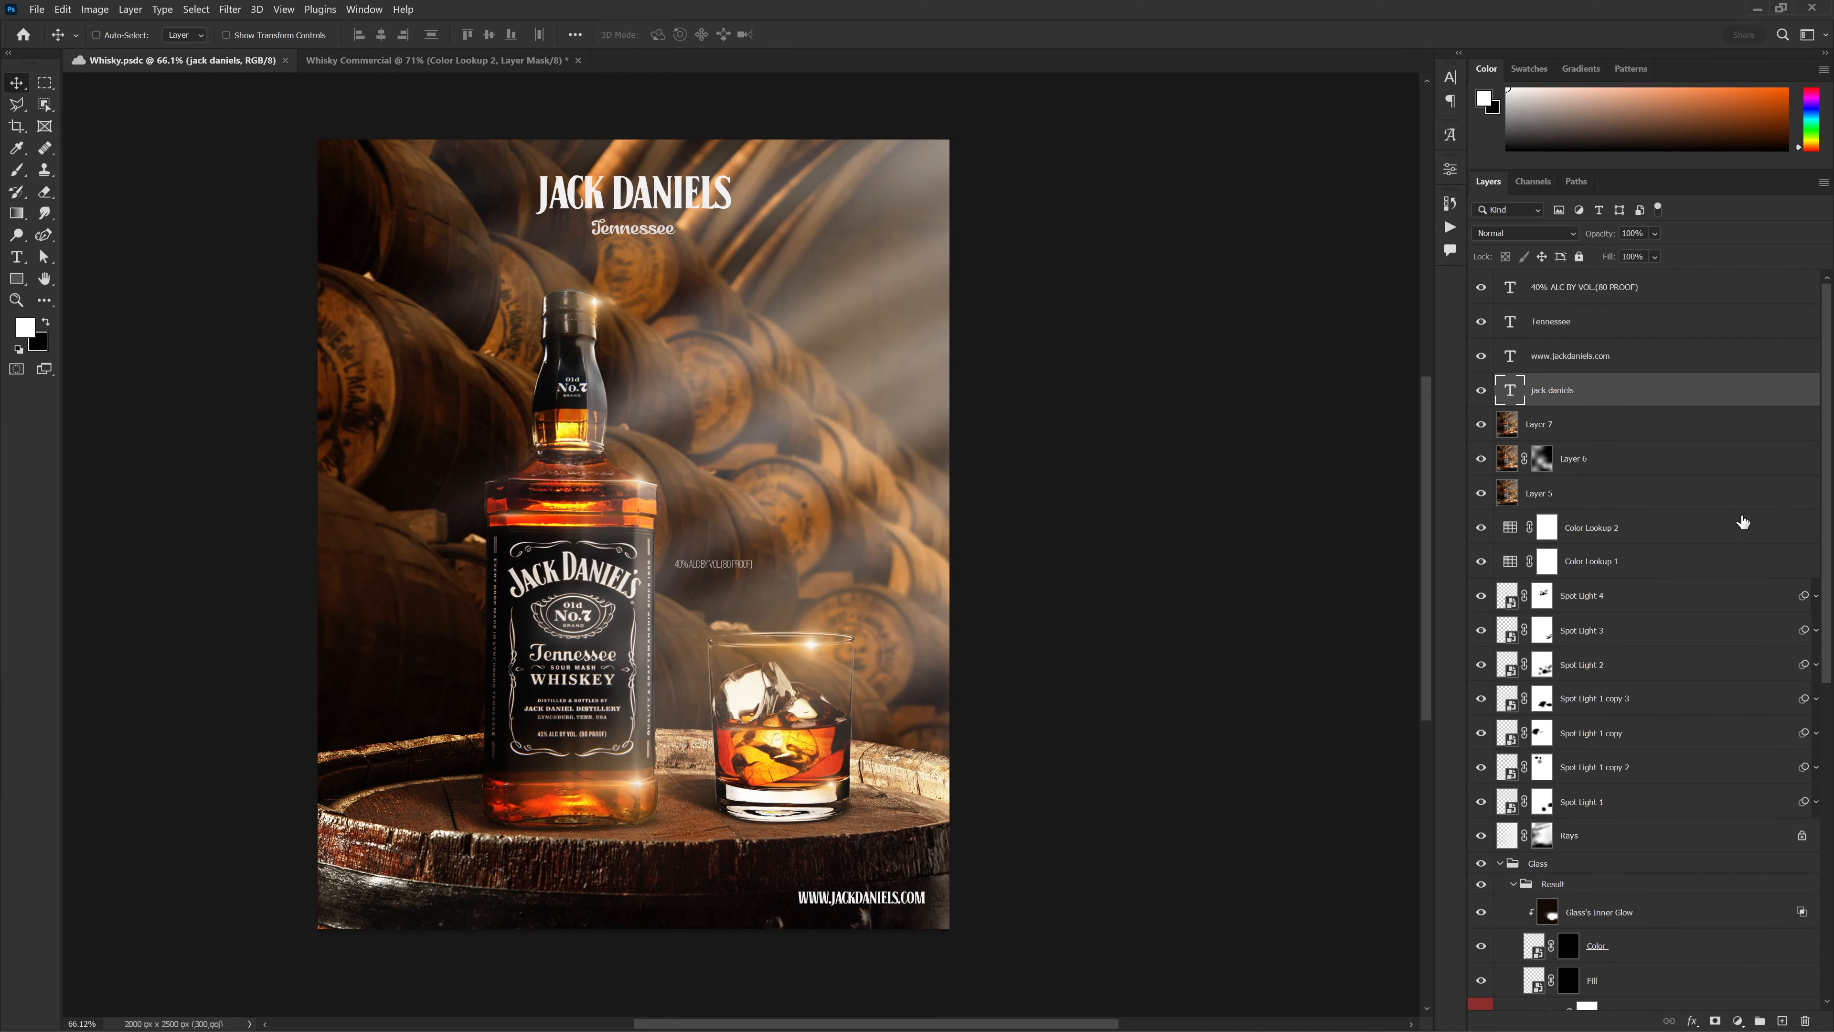
{"action": "left_click", "coordinate": [1733, 502]}
{"action": "left_click", "coordinate": [1596, 296]}
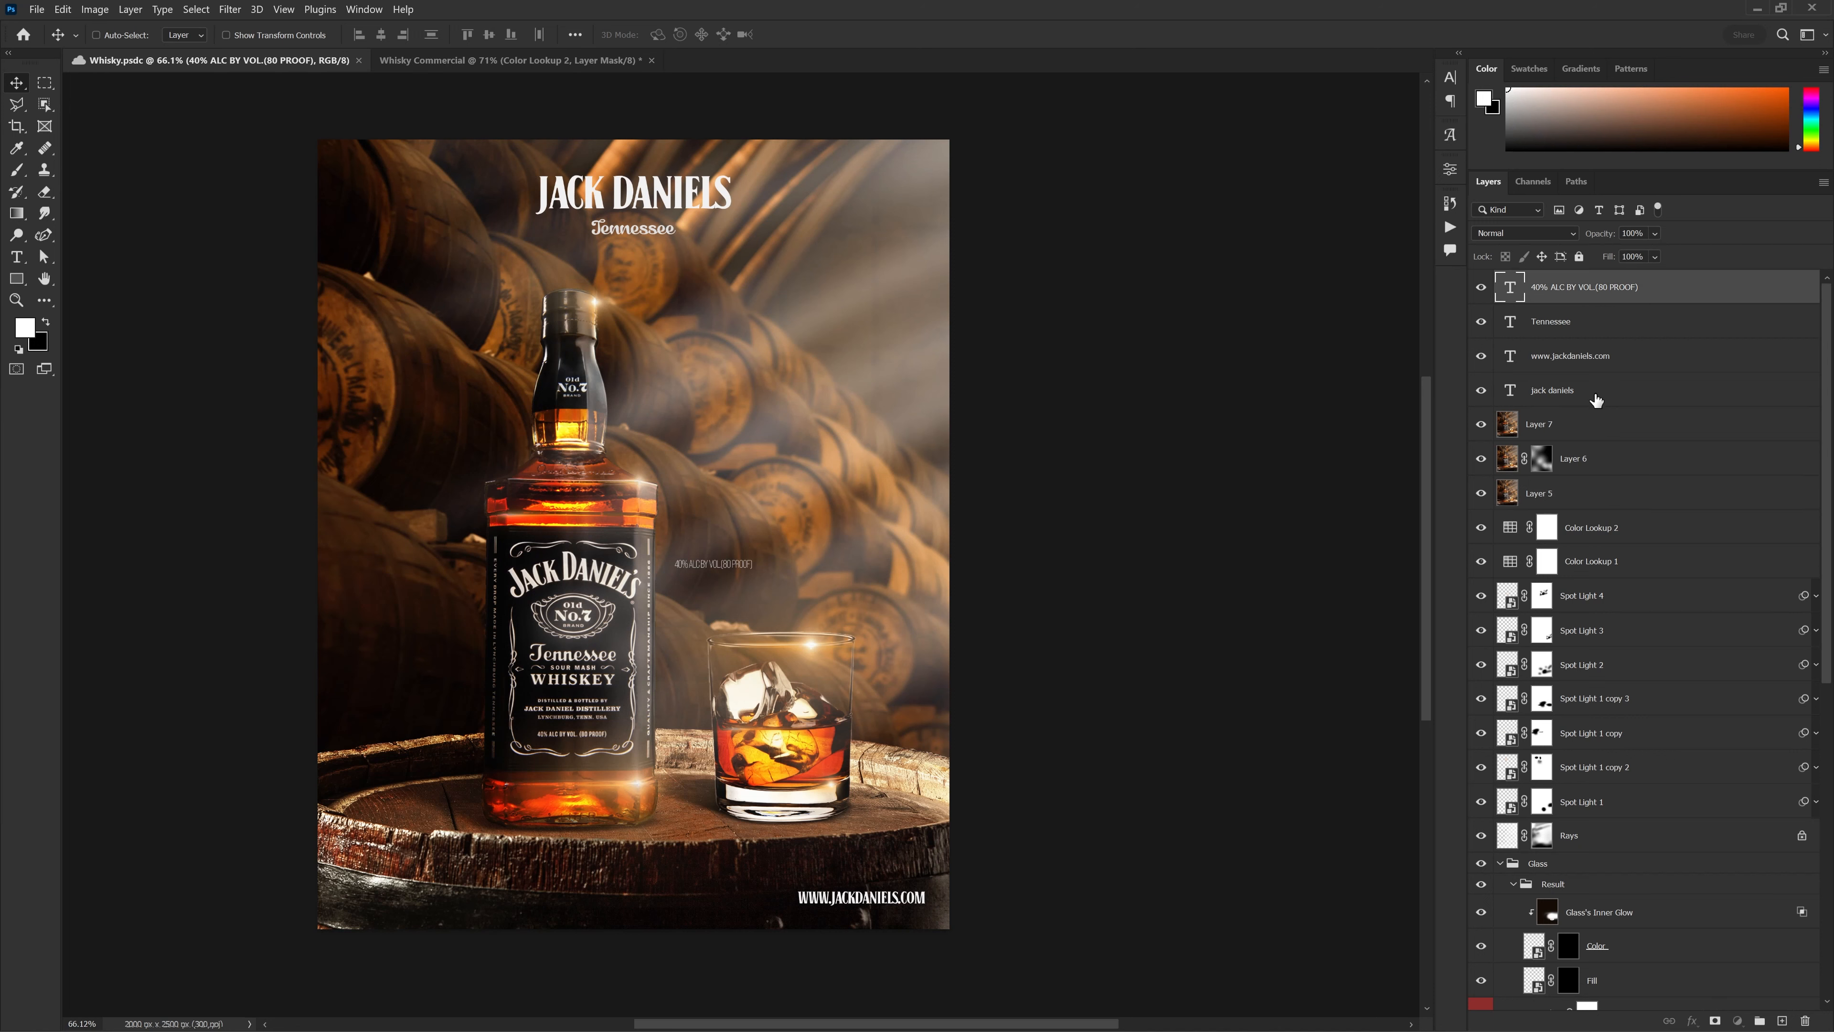
{"action": "left_click", "coordinate": [1596, 399], "text": "shift"}
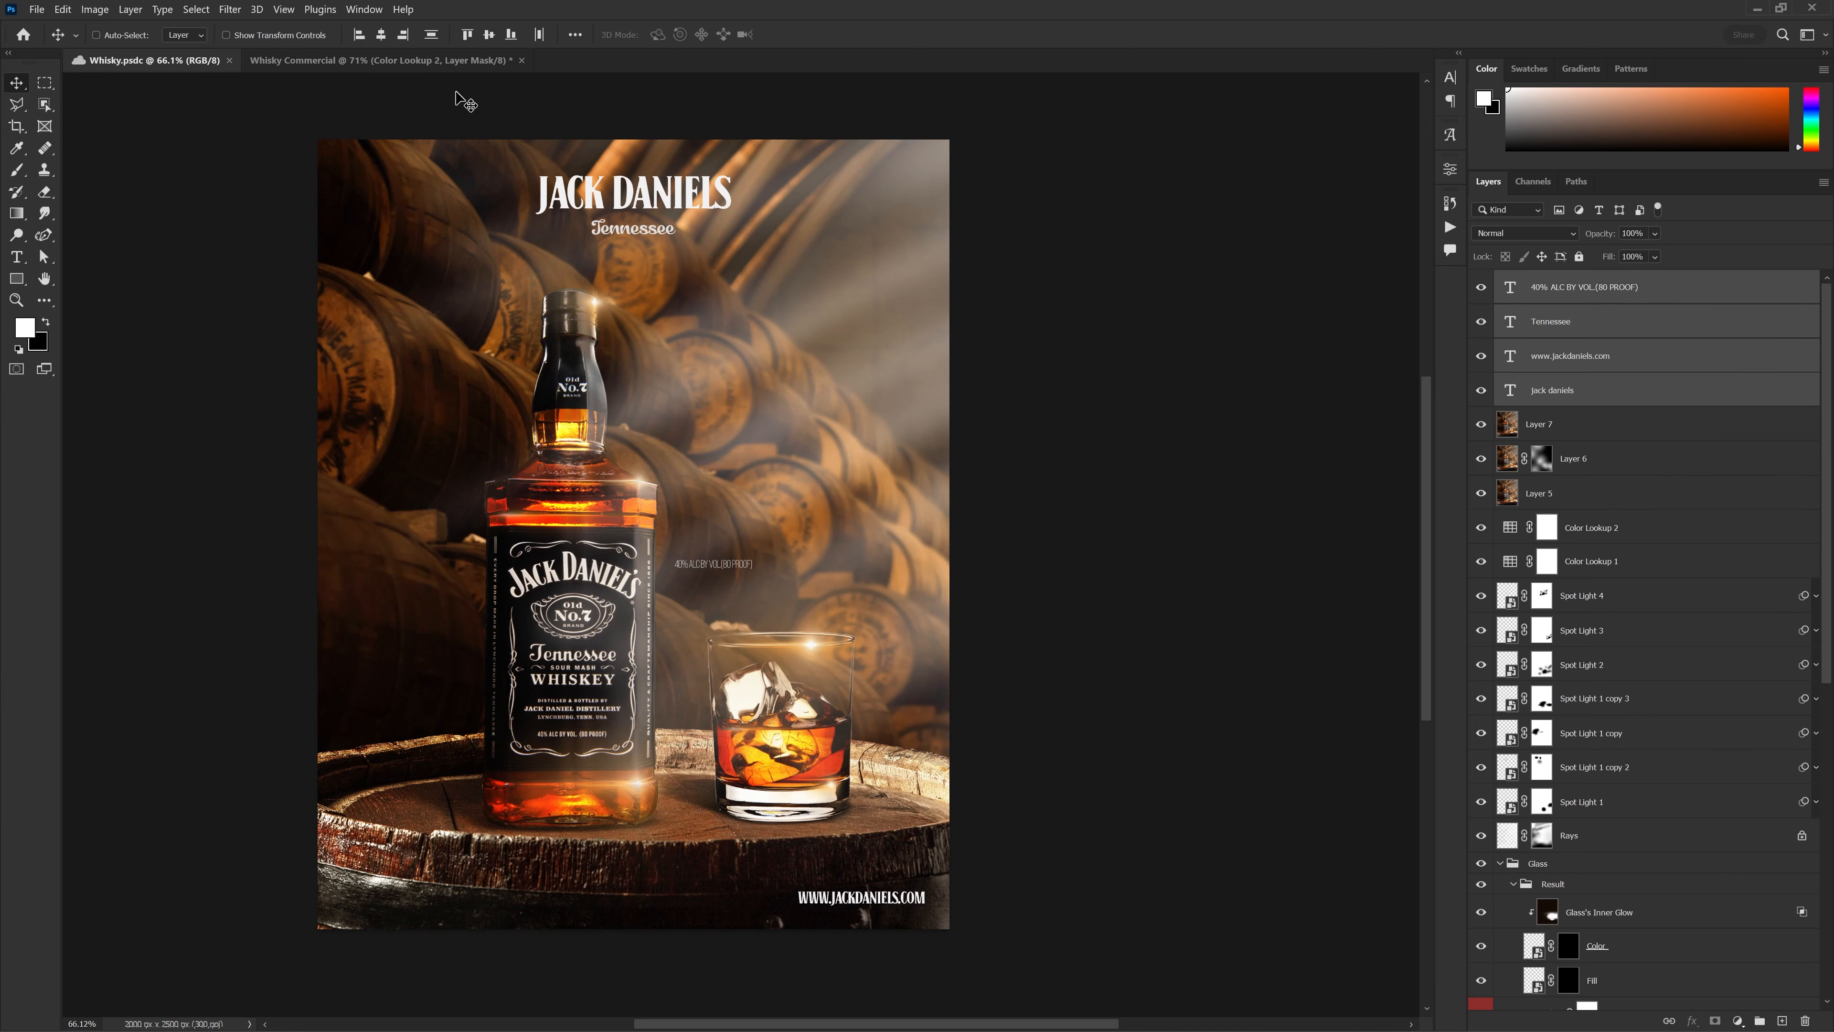
{"action": "left_click", "coordinate": [416, 64]}
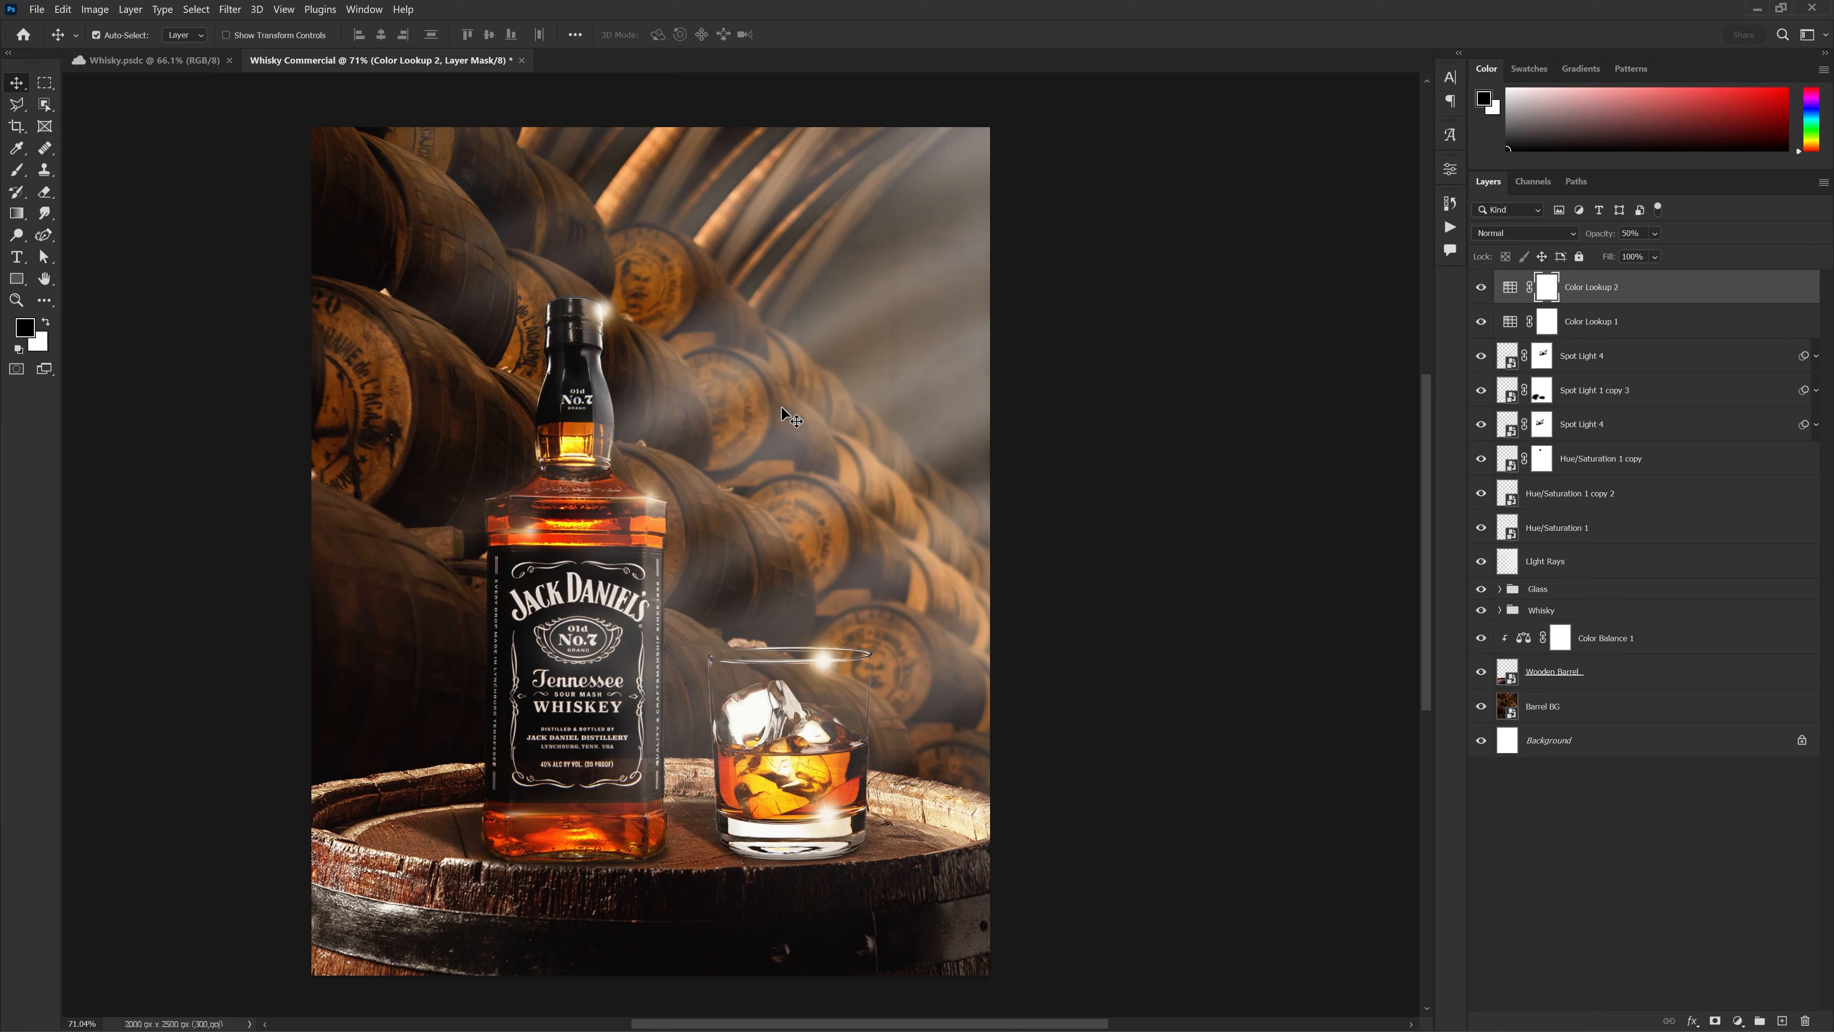
{"action": "key", "text": "ctrl+v"}
{"action": "left_click_drag", "start_coordinate": [901, 526], "coordinate": [894, 525]}
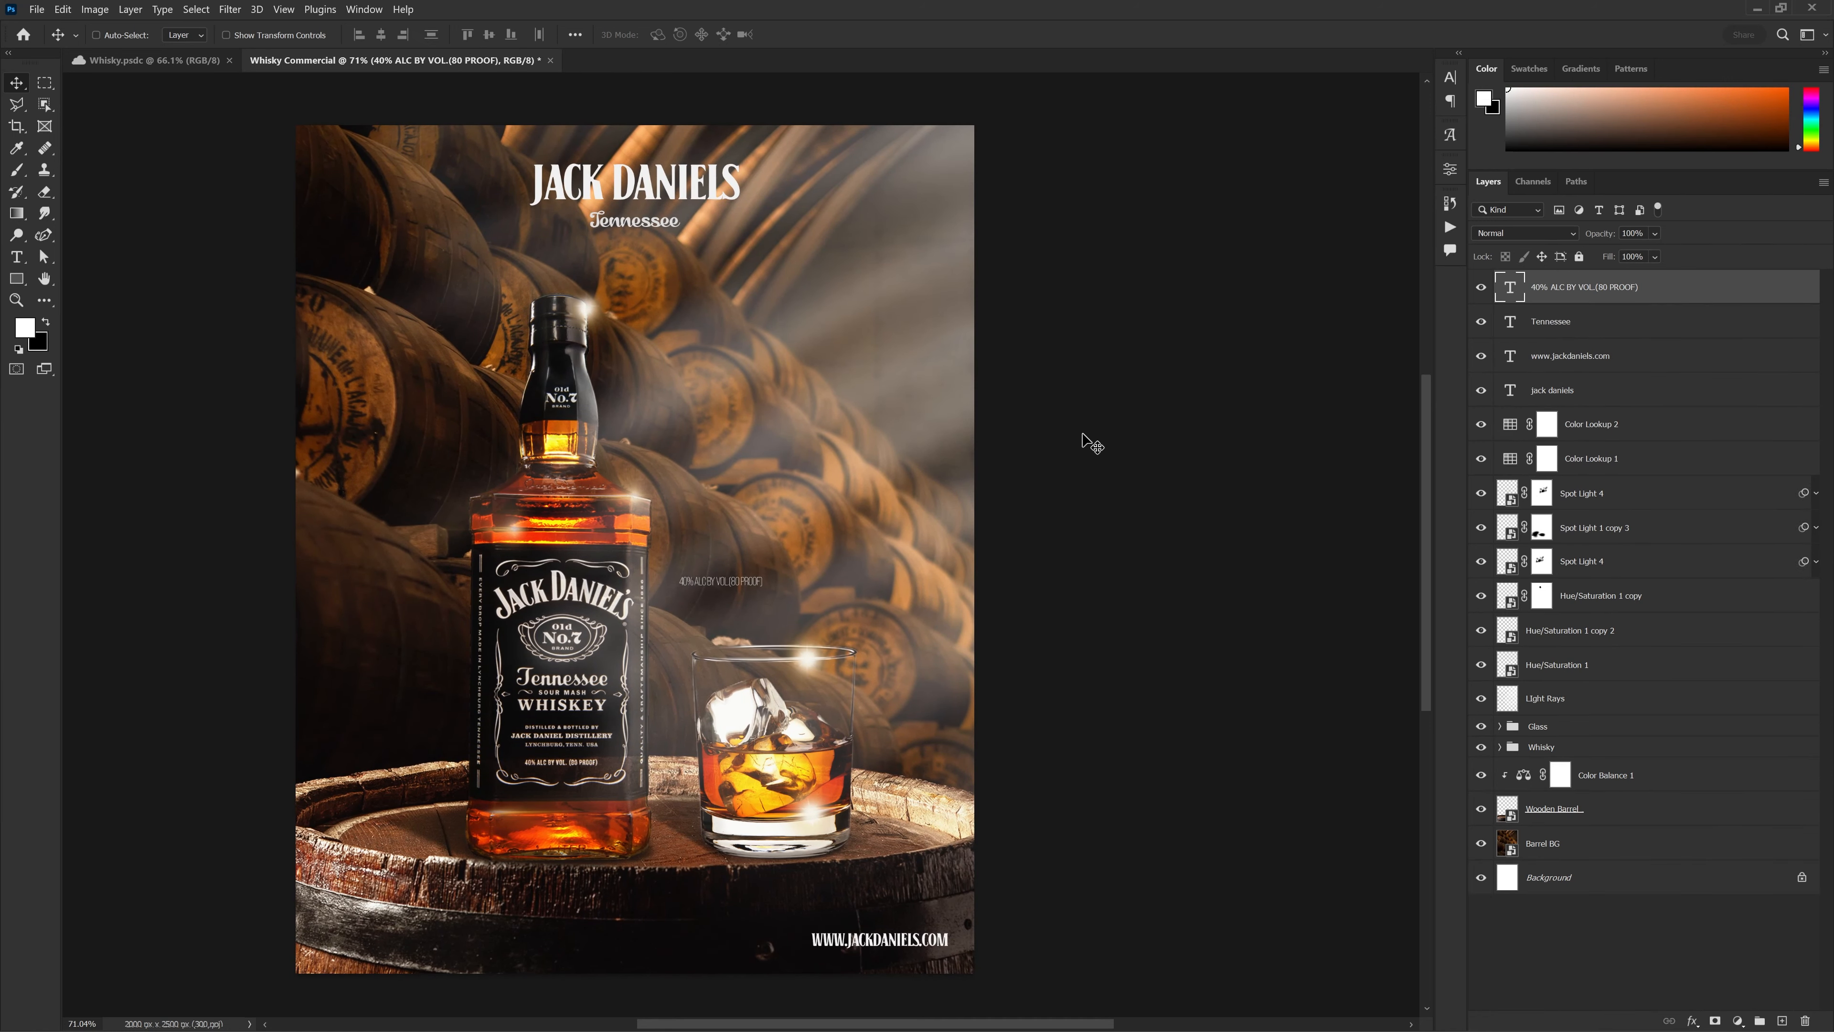
Stamp all visible layers onto a new top layer and duplicate that merged layer
{"action": "left_click", "coordinate": [1786, 1019]}
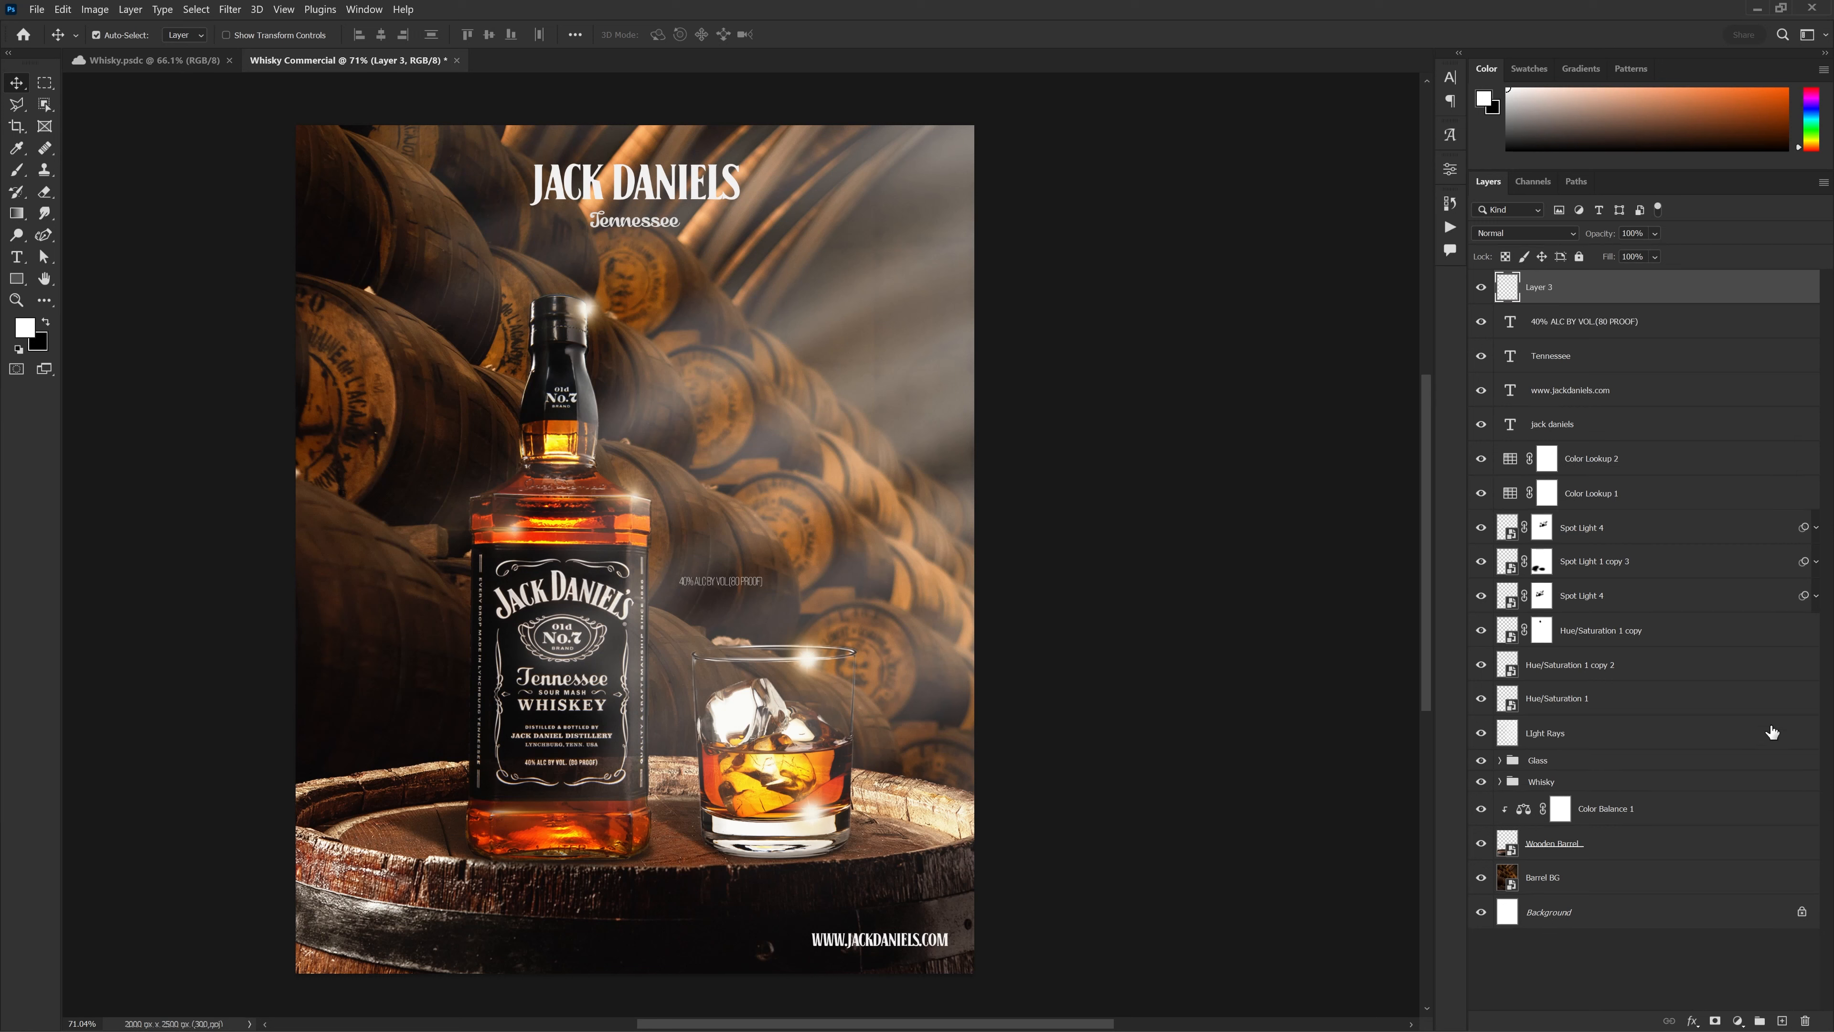
{"action": "key", "text": "ctrl+shift+alt+e"}
{"action": "key", "text": "ctrl"}
{"action": "key", "text": "ctrl+j"}
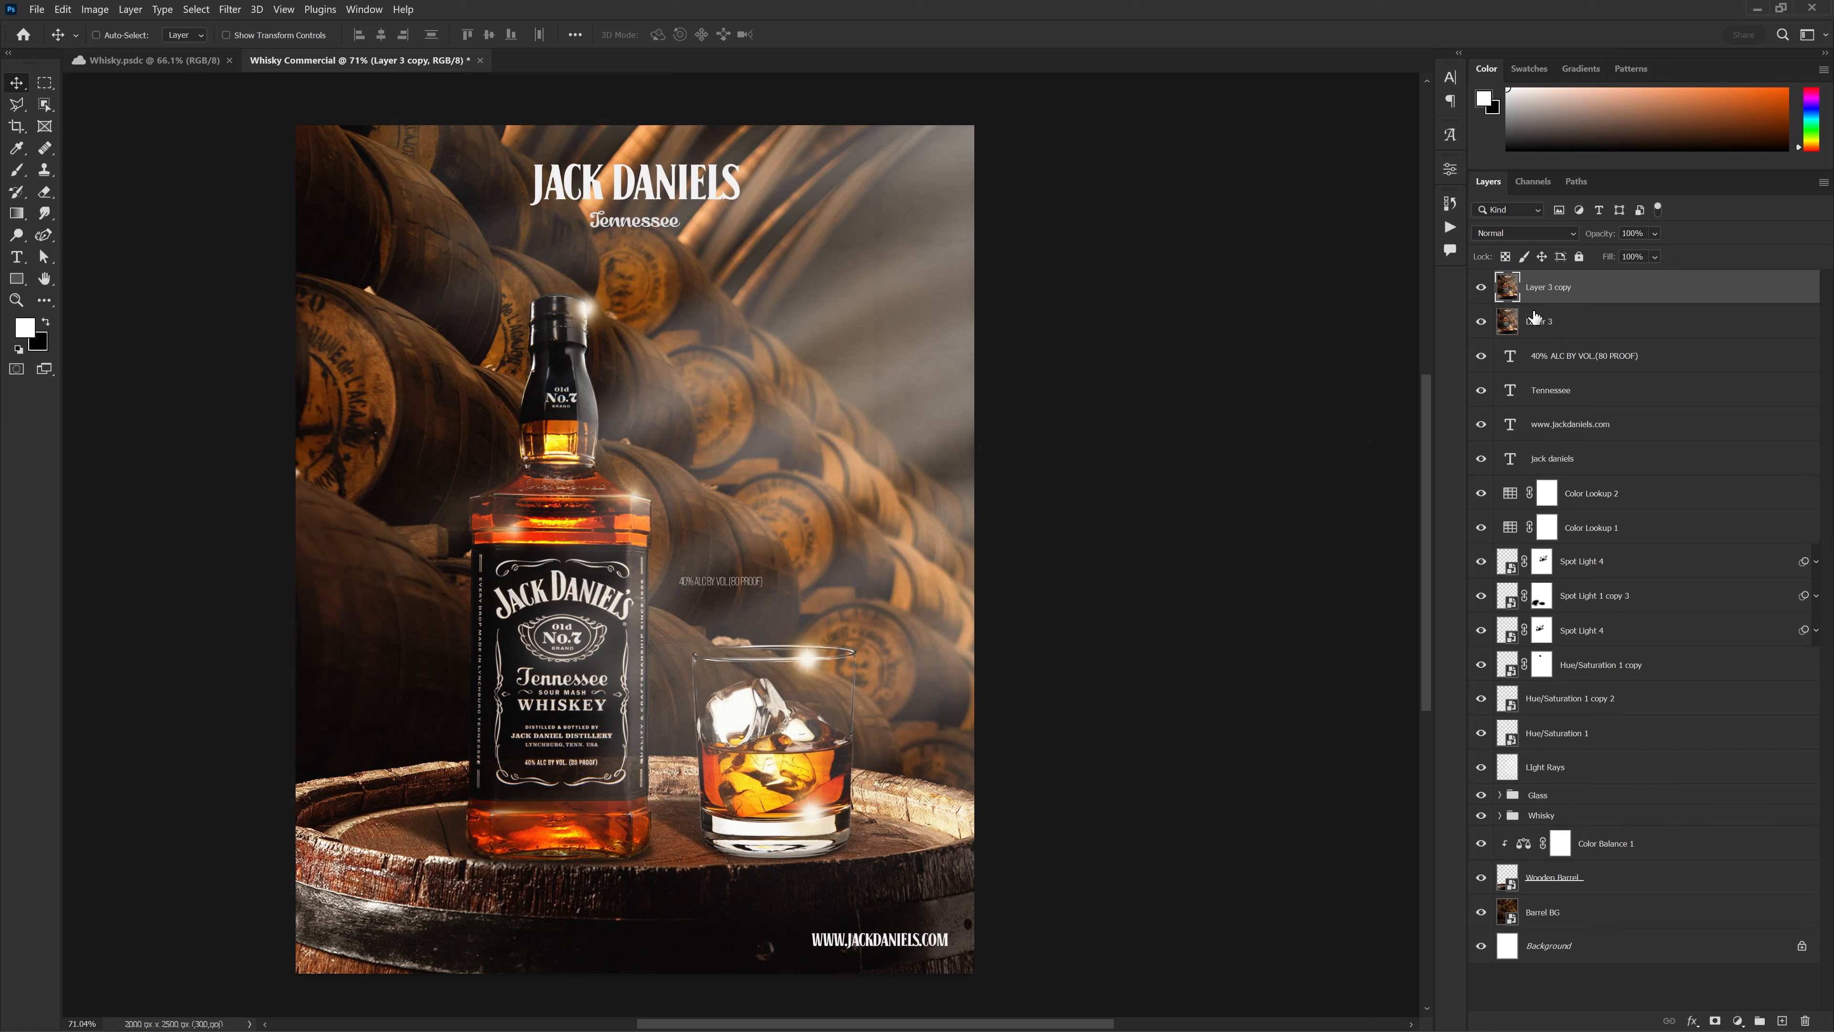
Set the duplicated merged layer to Multiply, hide it with a black mask and activate the Brush tool
{"action": "left_click", "coordinate": [1540, 233]}
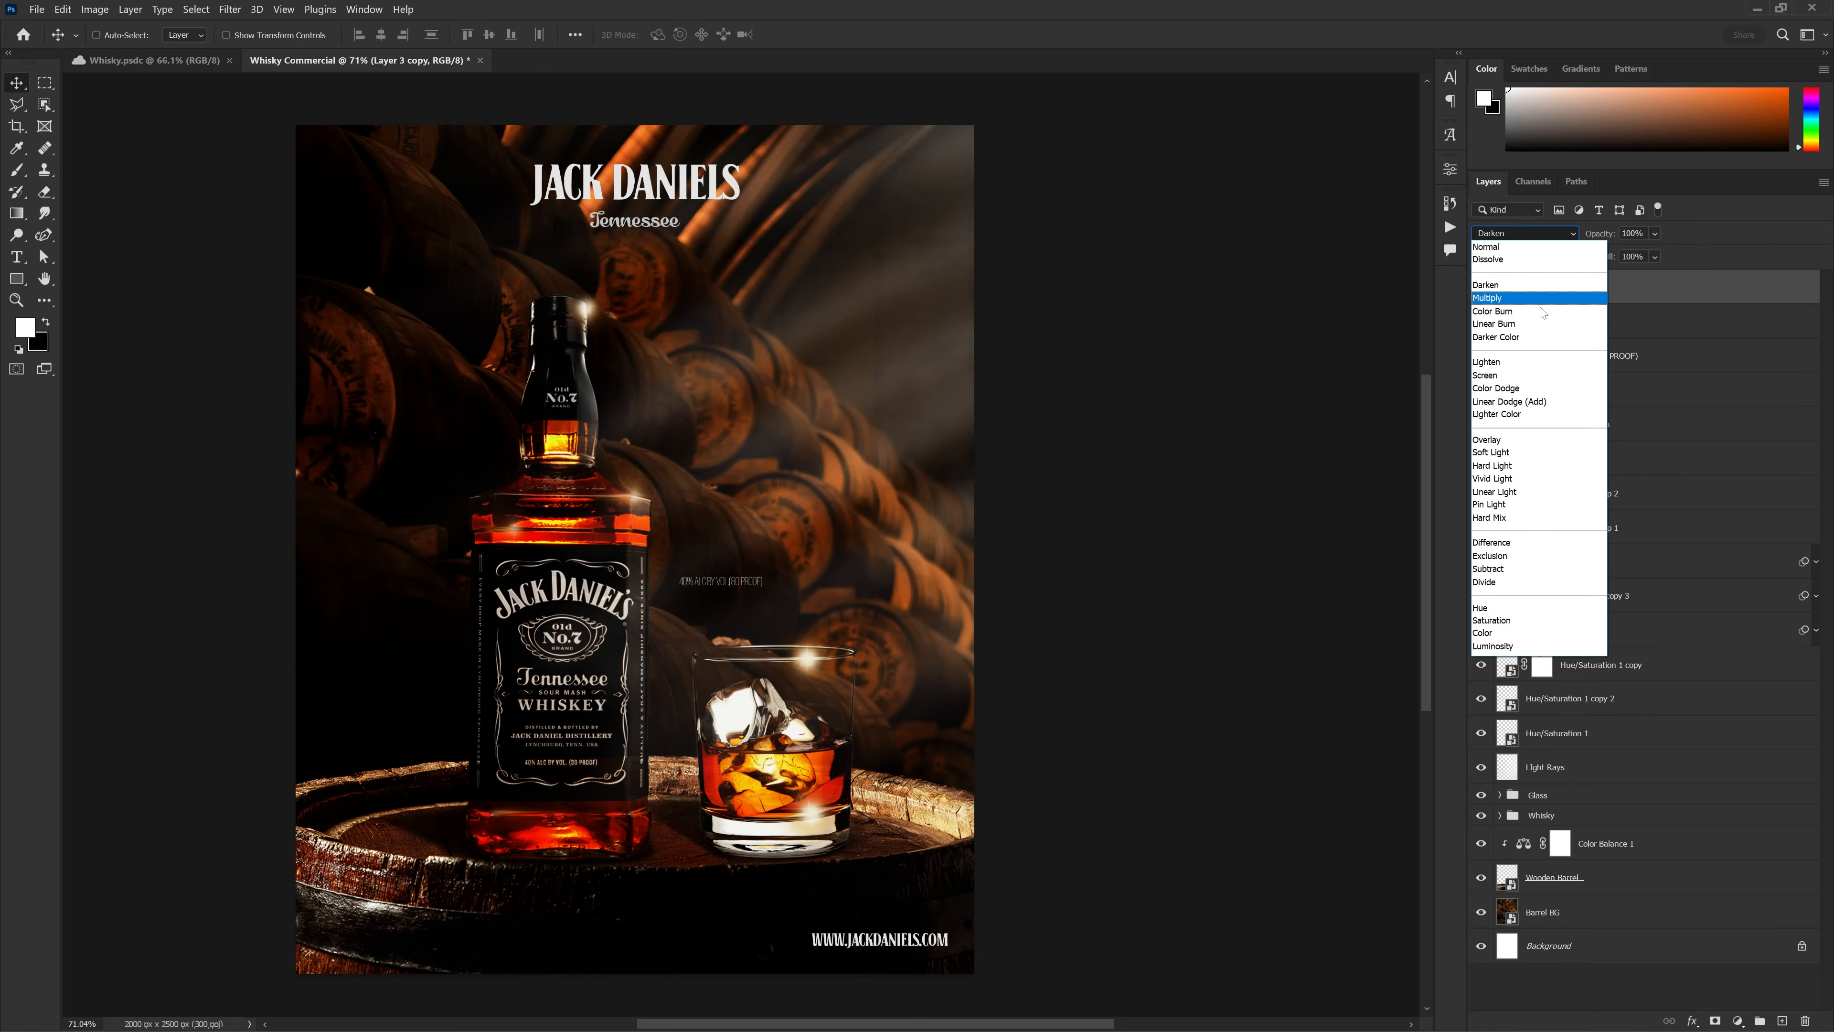
{"action": "left_click", "coordinate": [1526, 306]}
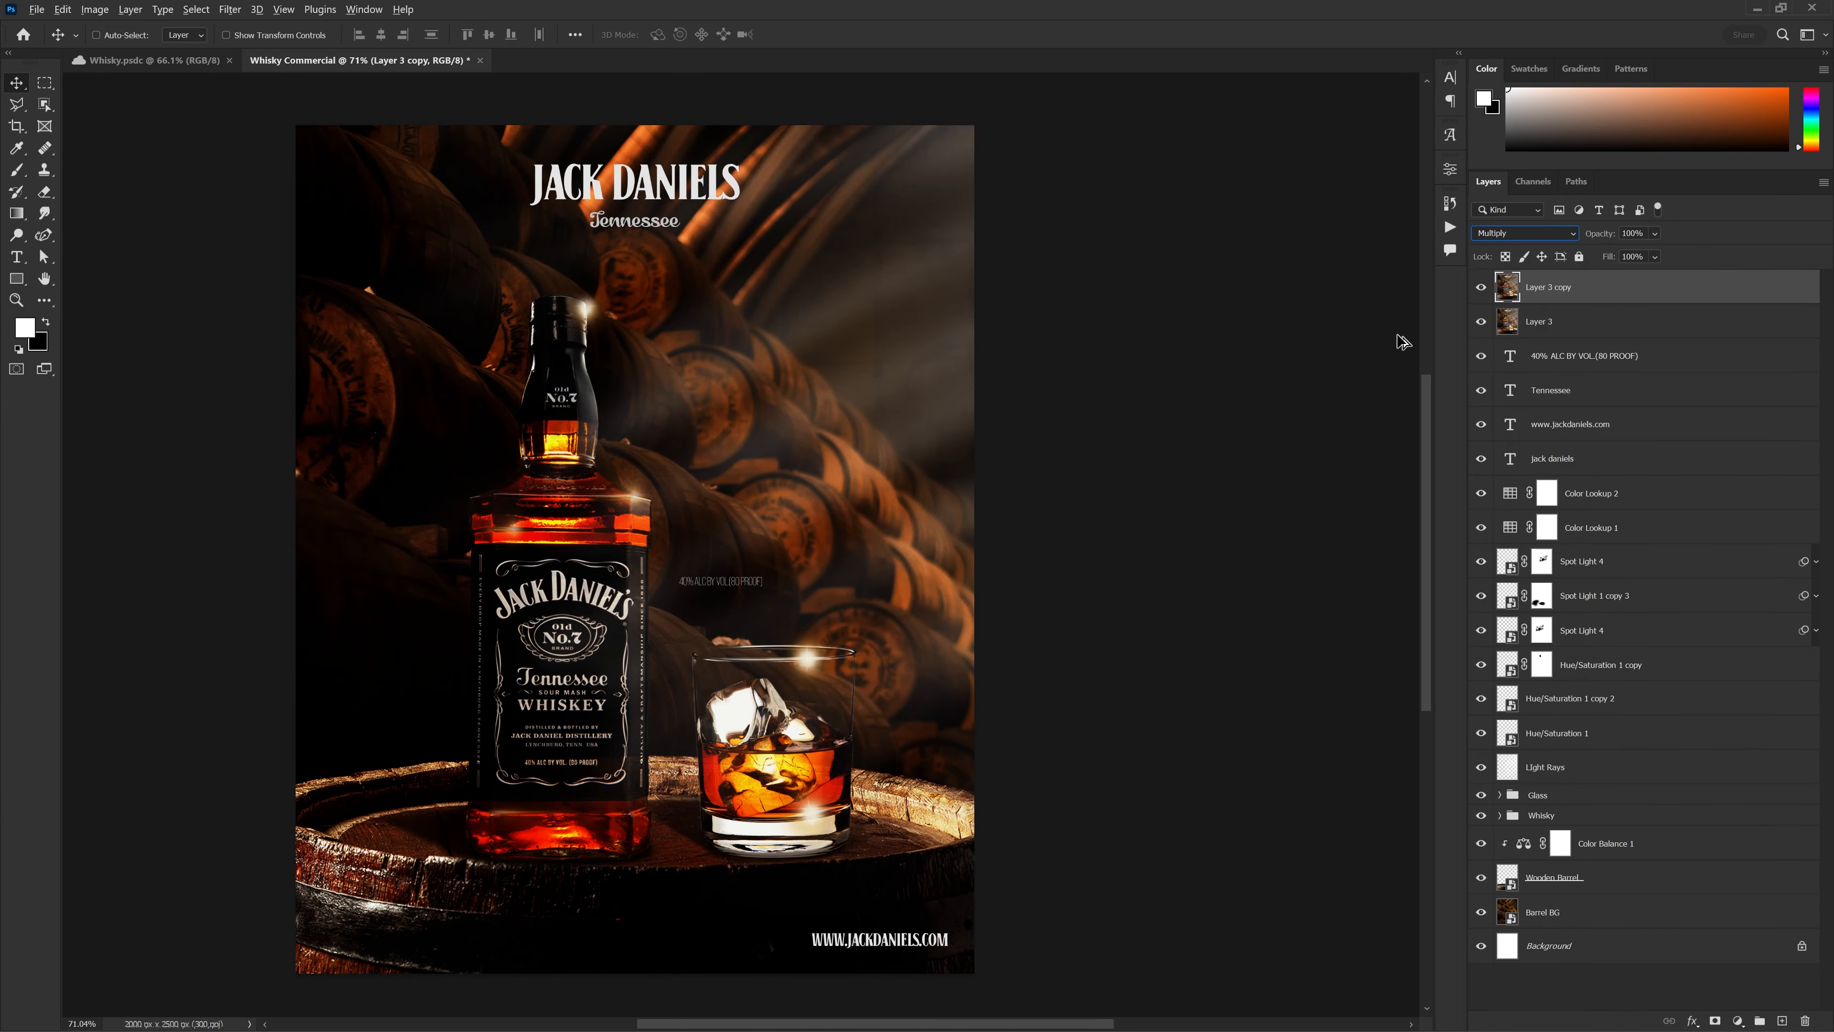
{"action": "left_click", "coordinate": [1716, 1021], "text": "alt"}
{"action": "key", "text": "x"}
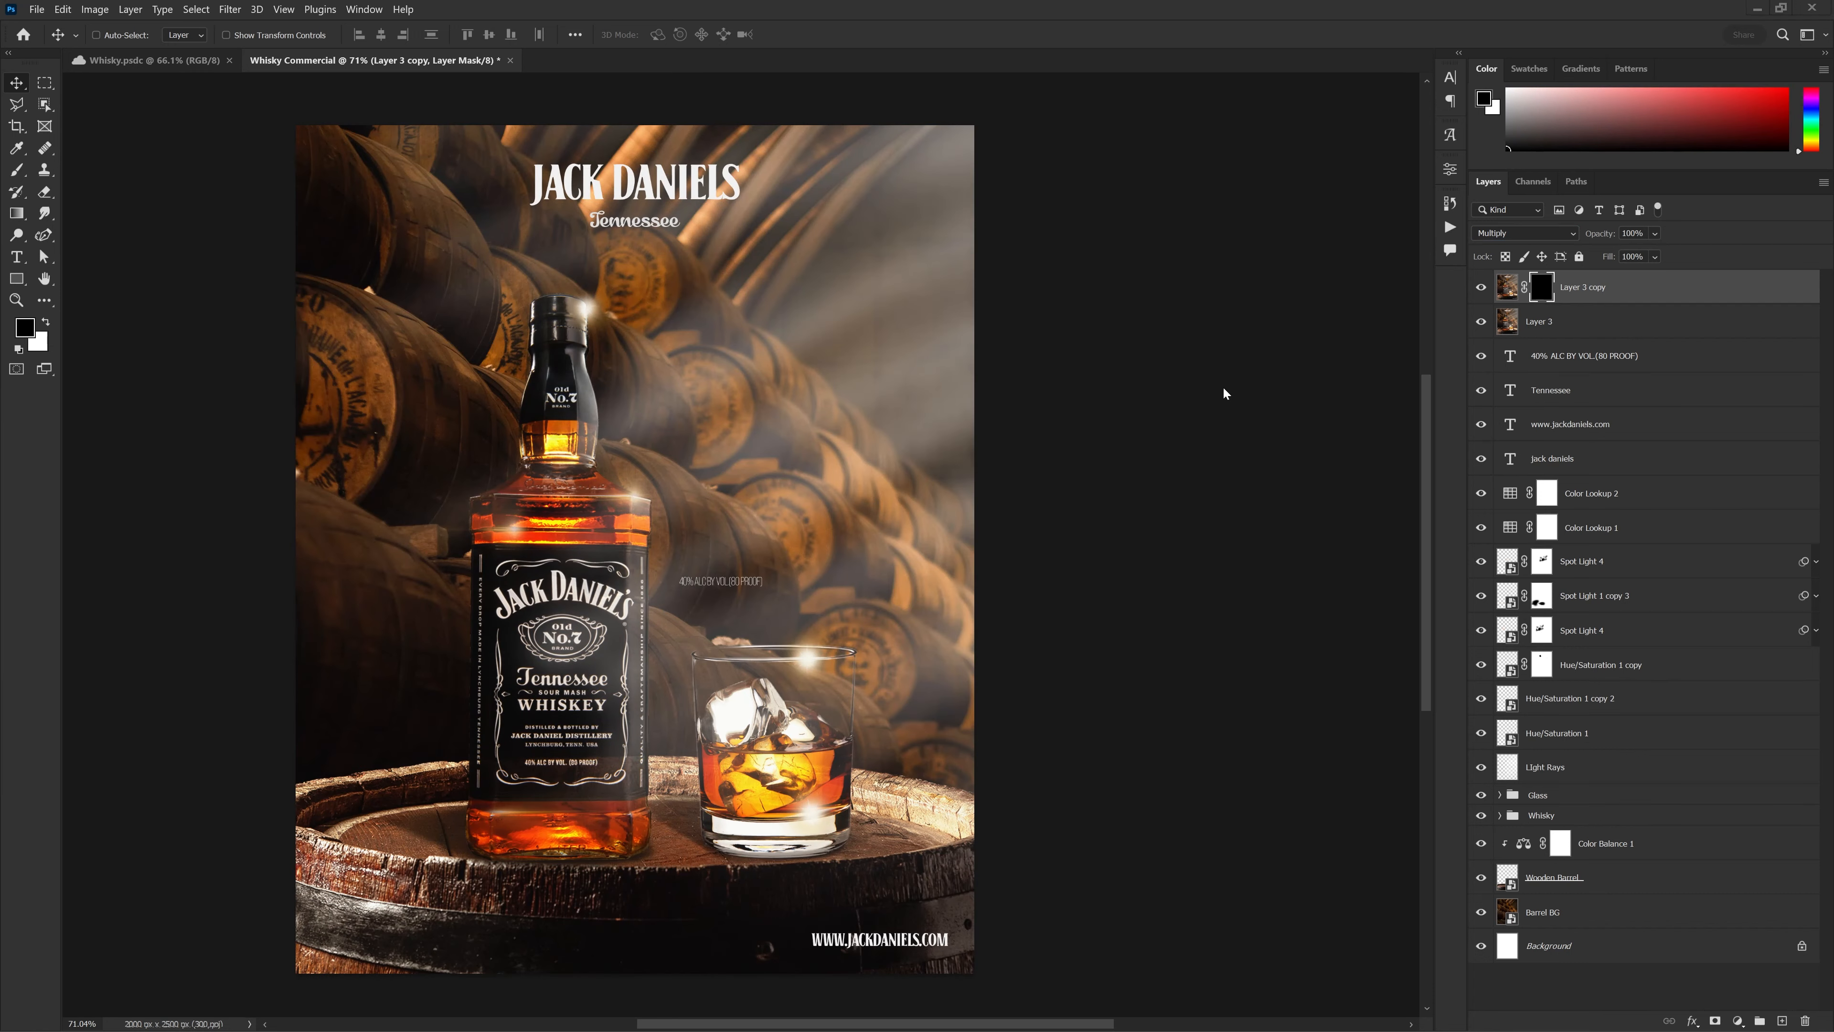
{"action": "key", "text": "i"}
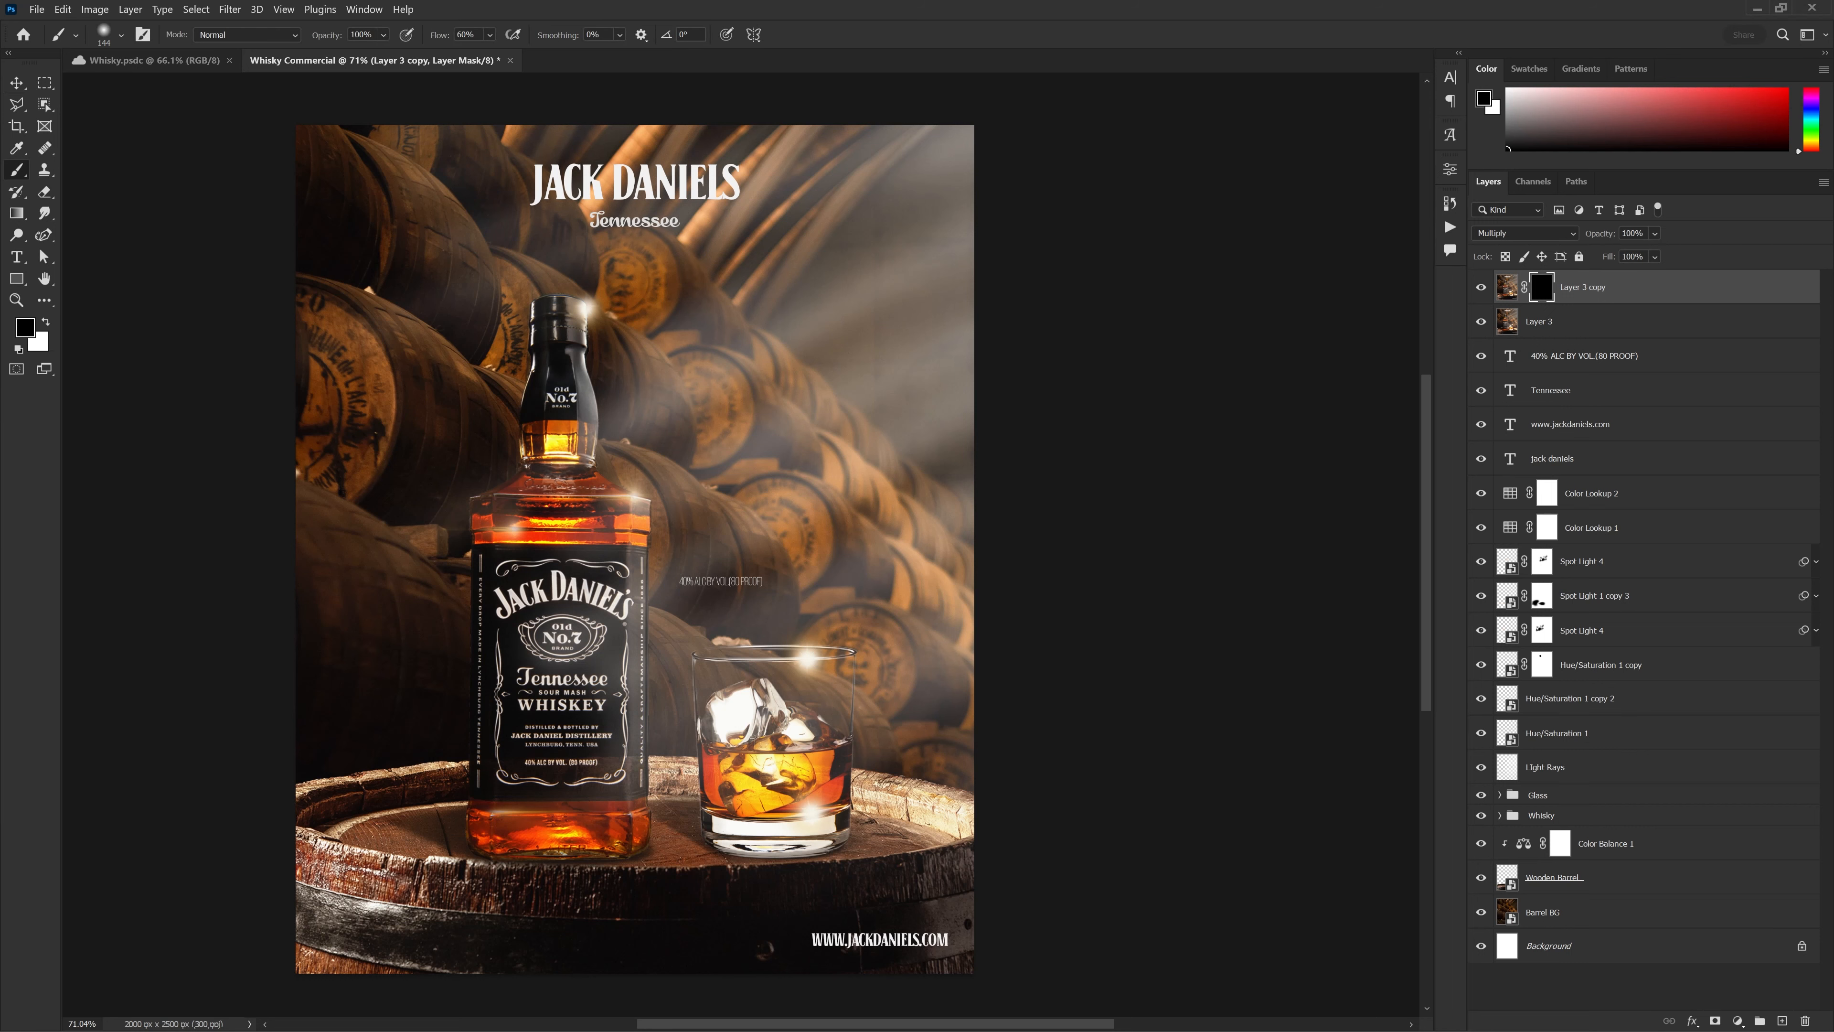
Paint white with a large soft brush at 20% flow on the Multiply layer's mask to deepen shading around the bottle, glass and barrels
{"action": "left_click", "coordinate": [26, 328]}
{"action": "left_click_drag", "start_coordinate": [323, 253], "coordinate": [226, 138]}
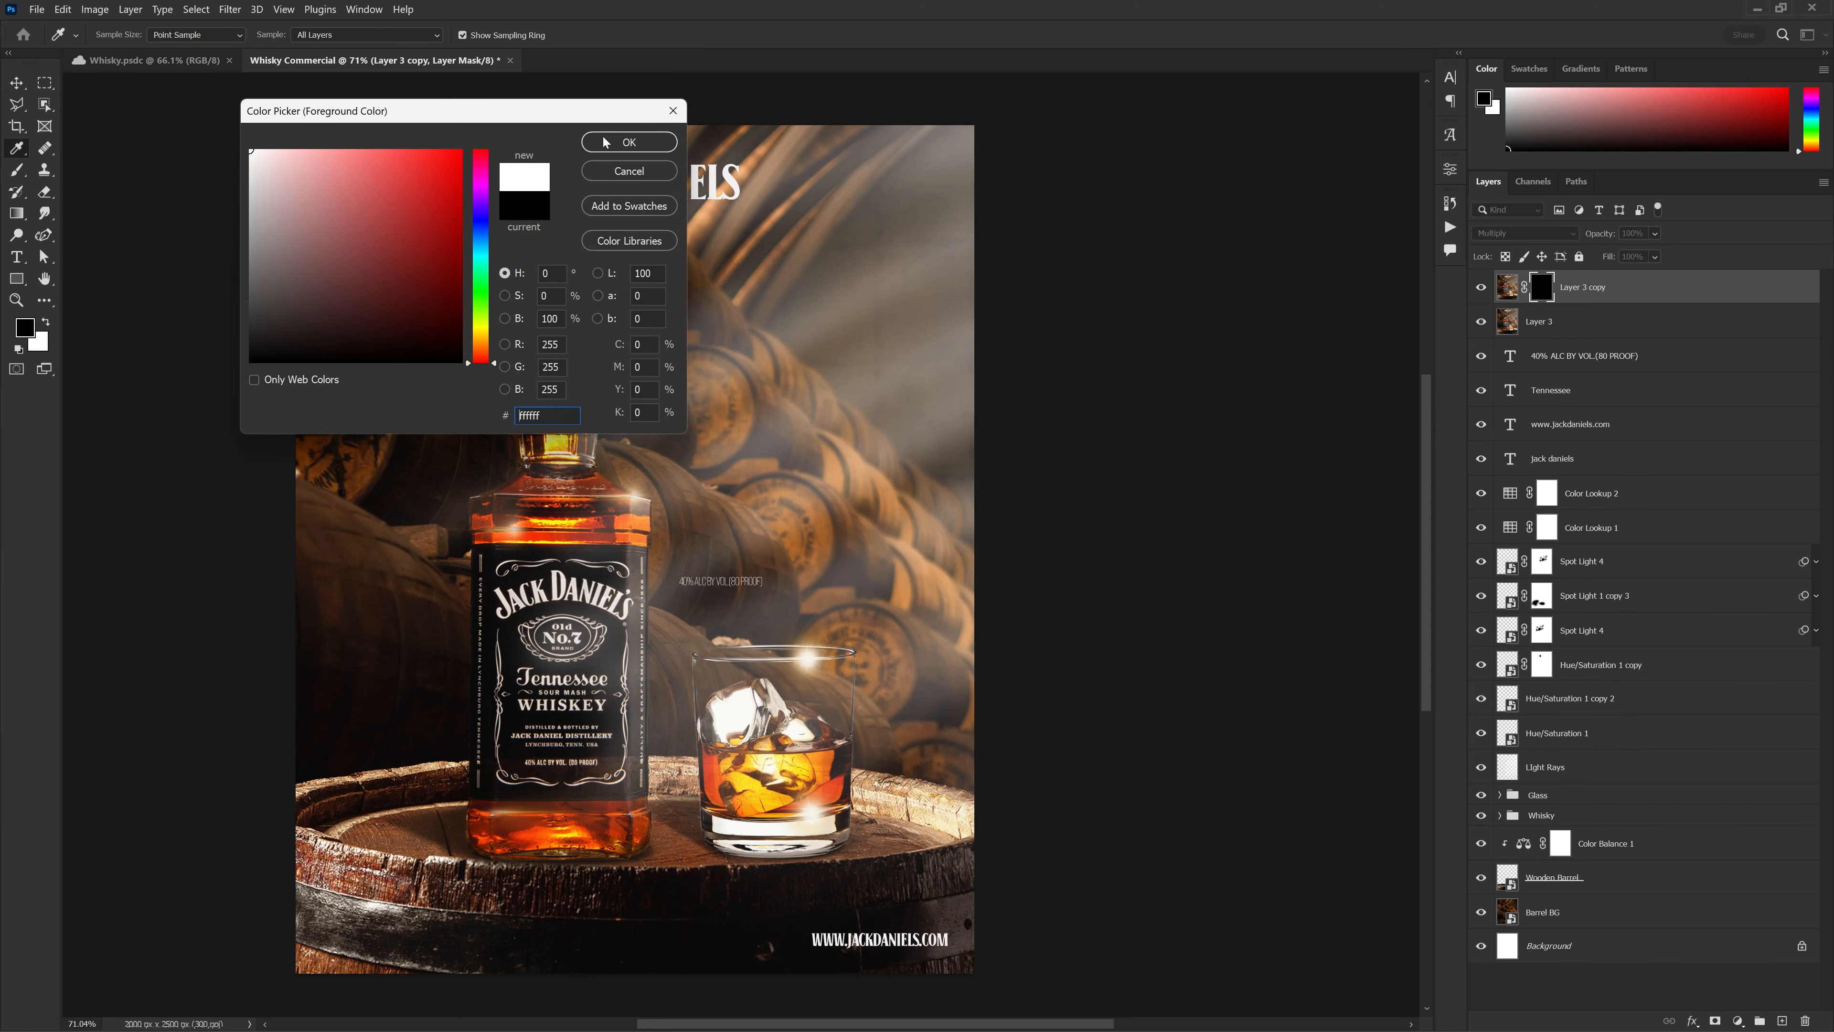
{"action": "left_click", "coordinate": [629, 142]}
{"action": "key", "text": "b"}
{"action": "left_click_drag", "start_coordinate": [670, 448], "coordinate": [866, 449]}
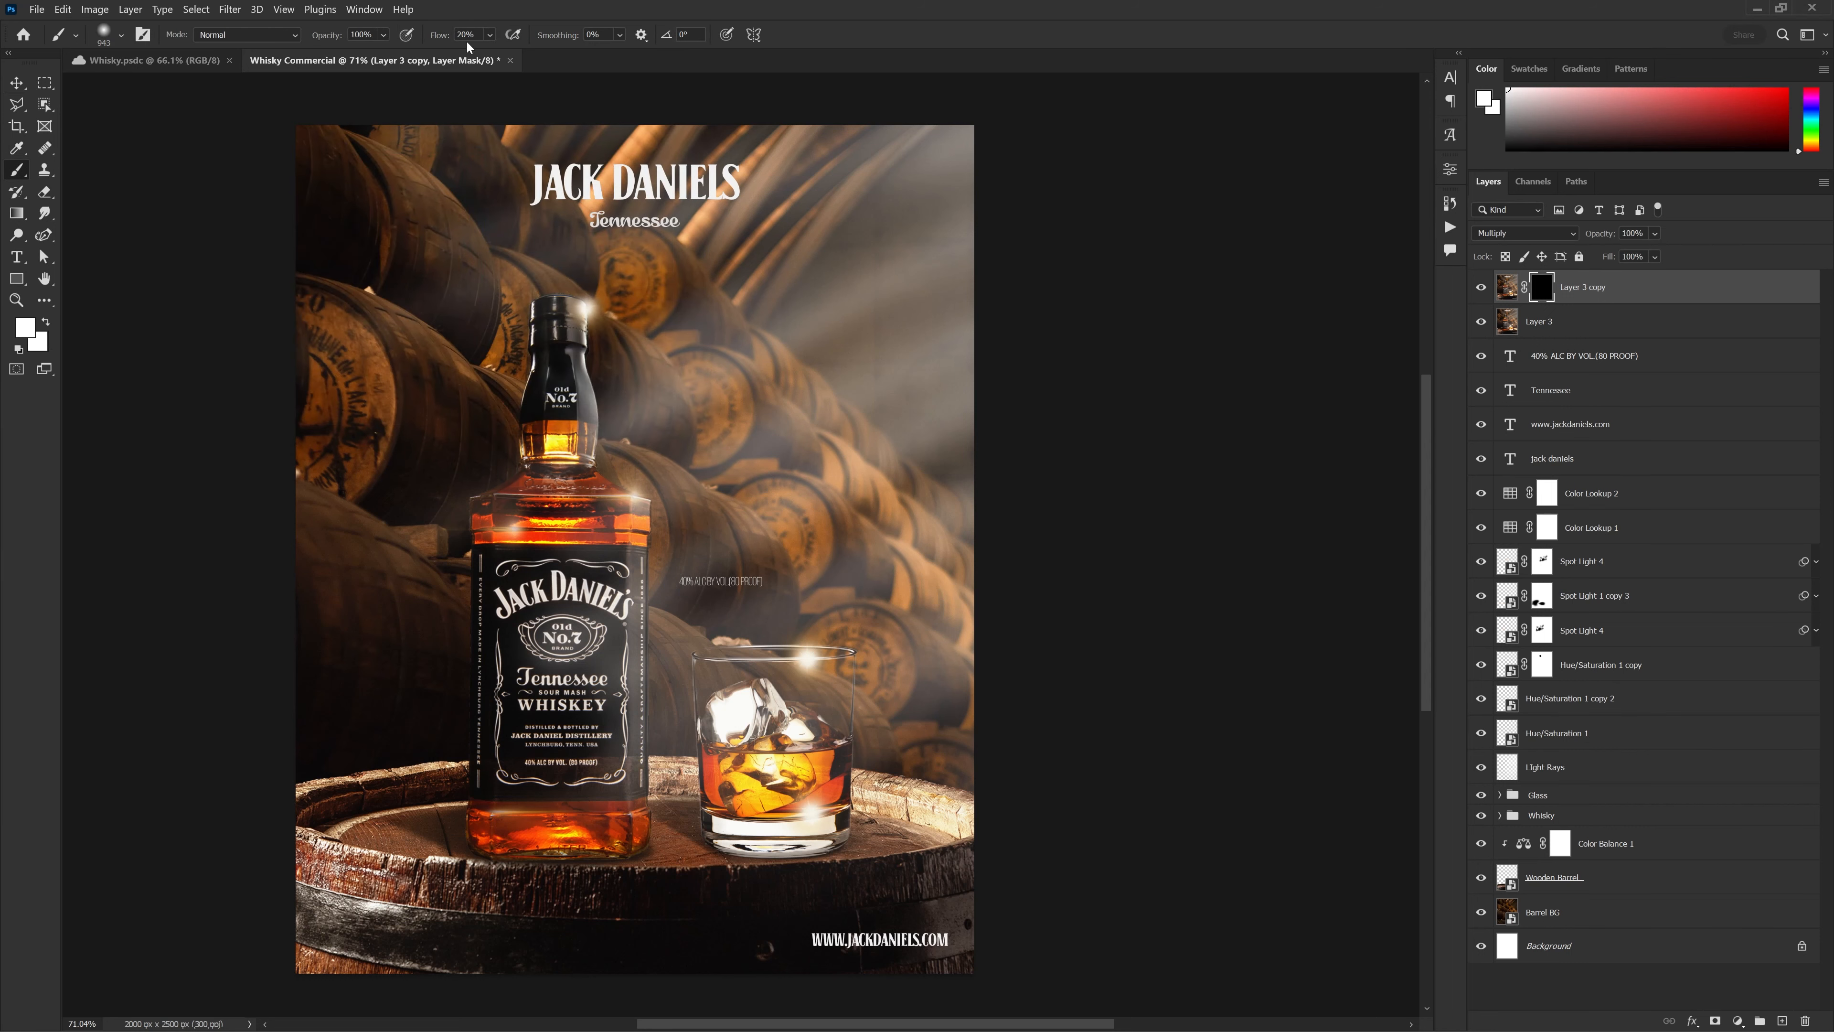
{"action": "key", "text": "shift+2"}
{"action": "left_click_drag", "start_coordinate": [552, 477], "coordinate": [550, 477]}
{"action": "mouse_move", "coordinate": [523, 613]}
{"action": "left_mouse_down"}
{"action": "mouse_move", "coordinate": [523, 800]}
{"action": "mouse_move", "coordinate": [613, 701]}
{"action": "mouse_move", "coordinate": [554, 505]}
{"action": "mouse_move", "coordinate": [604, 853]}
{"action": "left_mouse_up"}
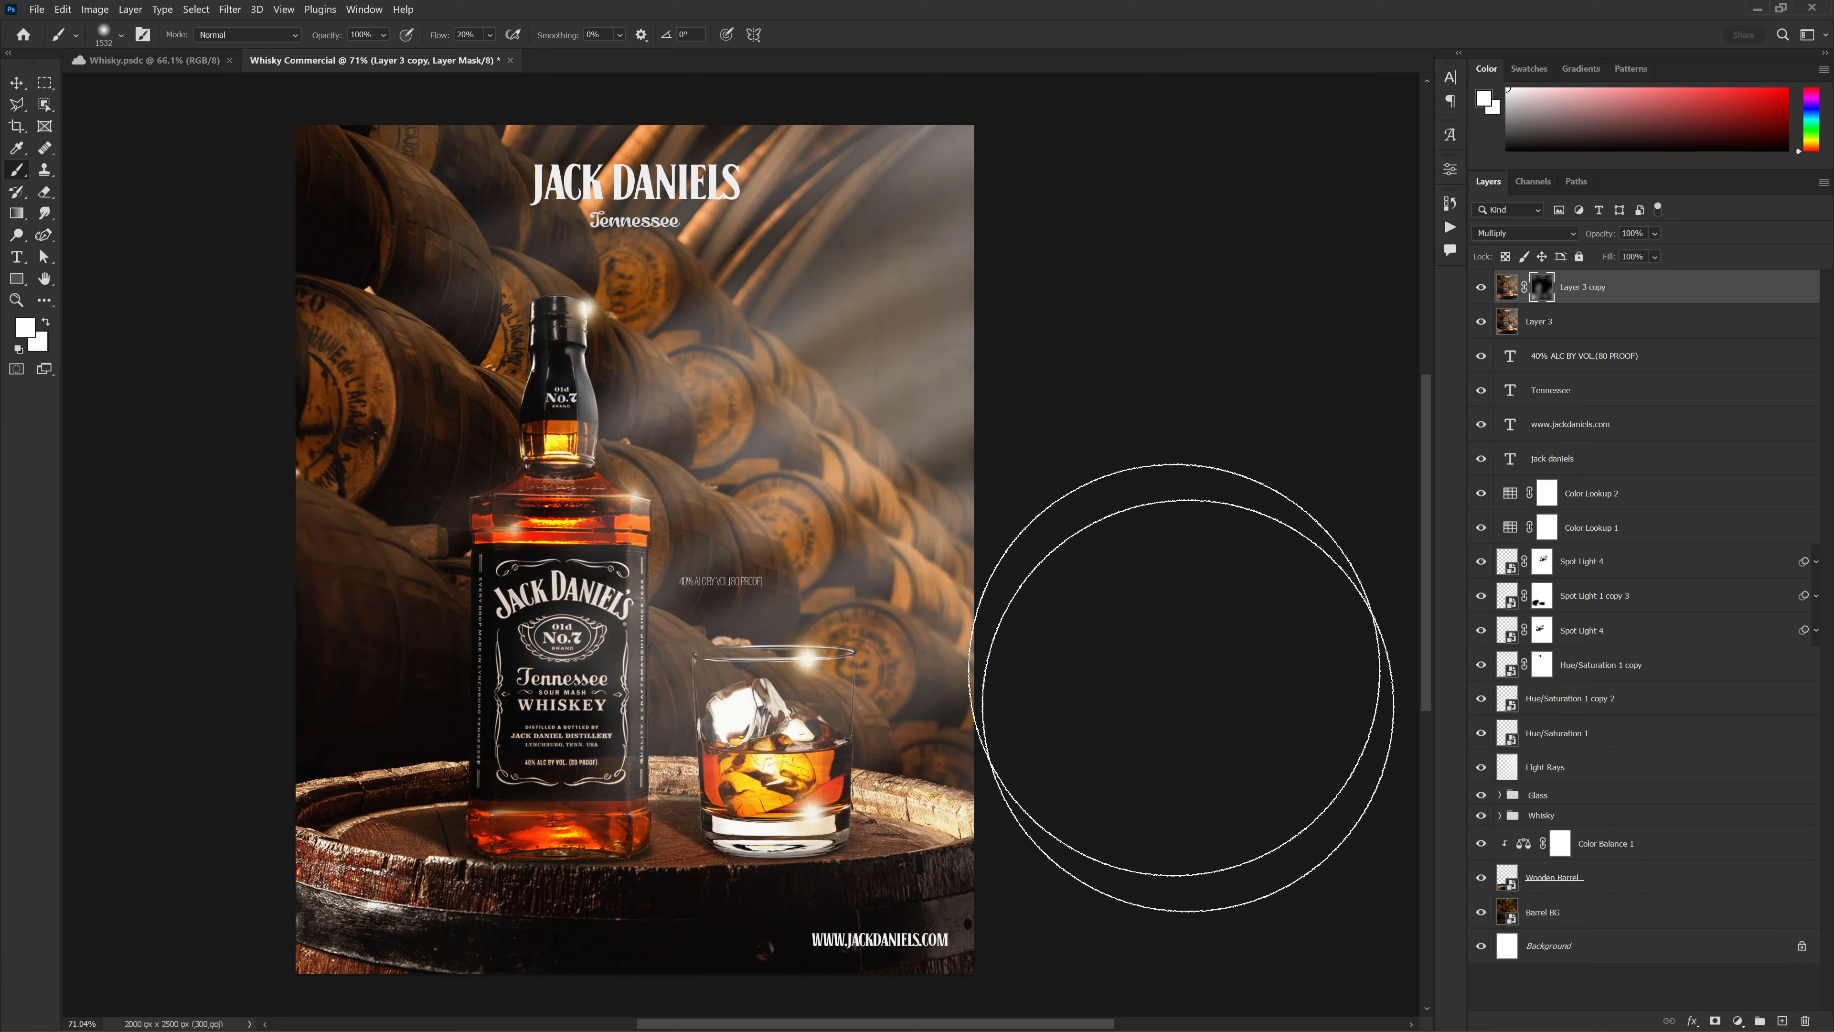
{"action": "left_click_drag", "start_coordinate": [824, 690], "coordinate": [677, 682]}
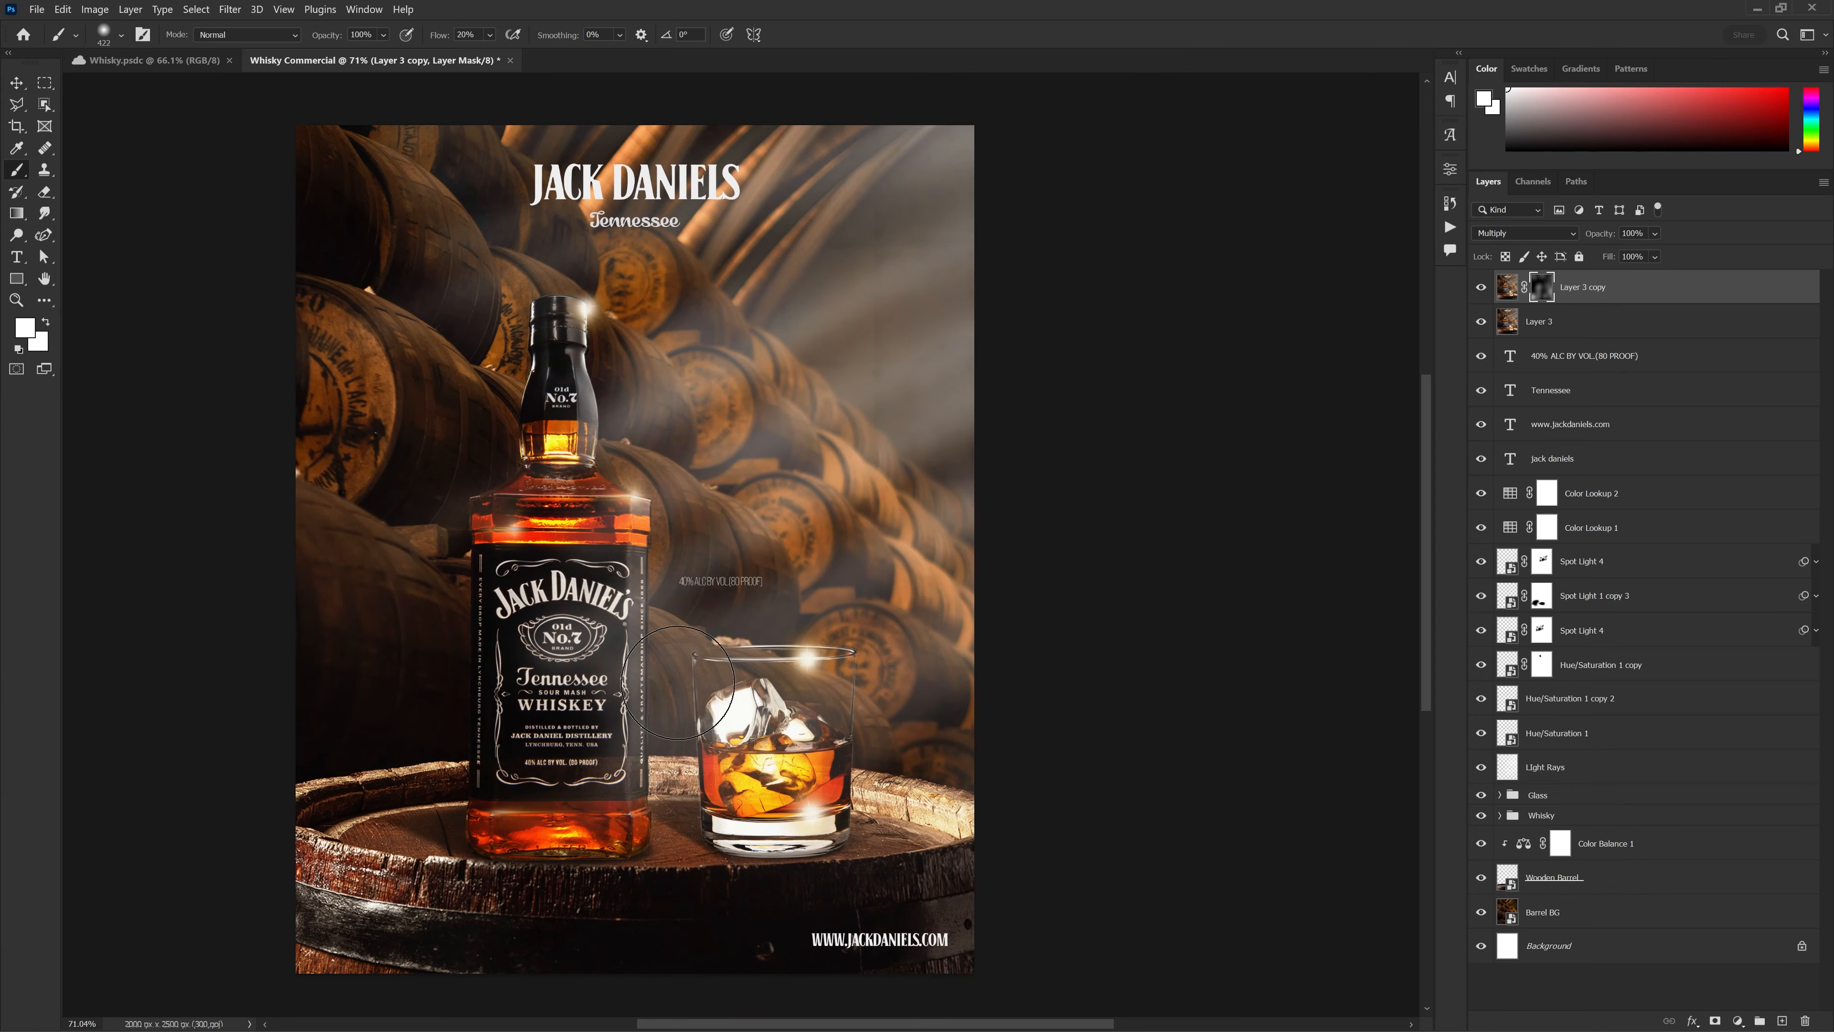
{"action": "left_click_drag", "start_coordinate": [787, 664], "coordinate": [831, 663]}
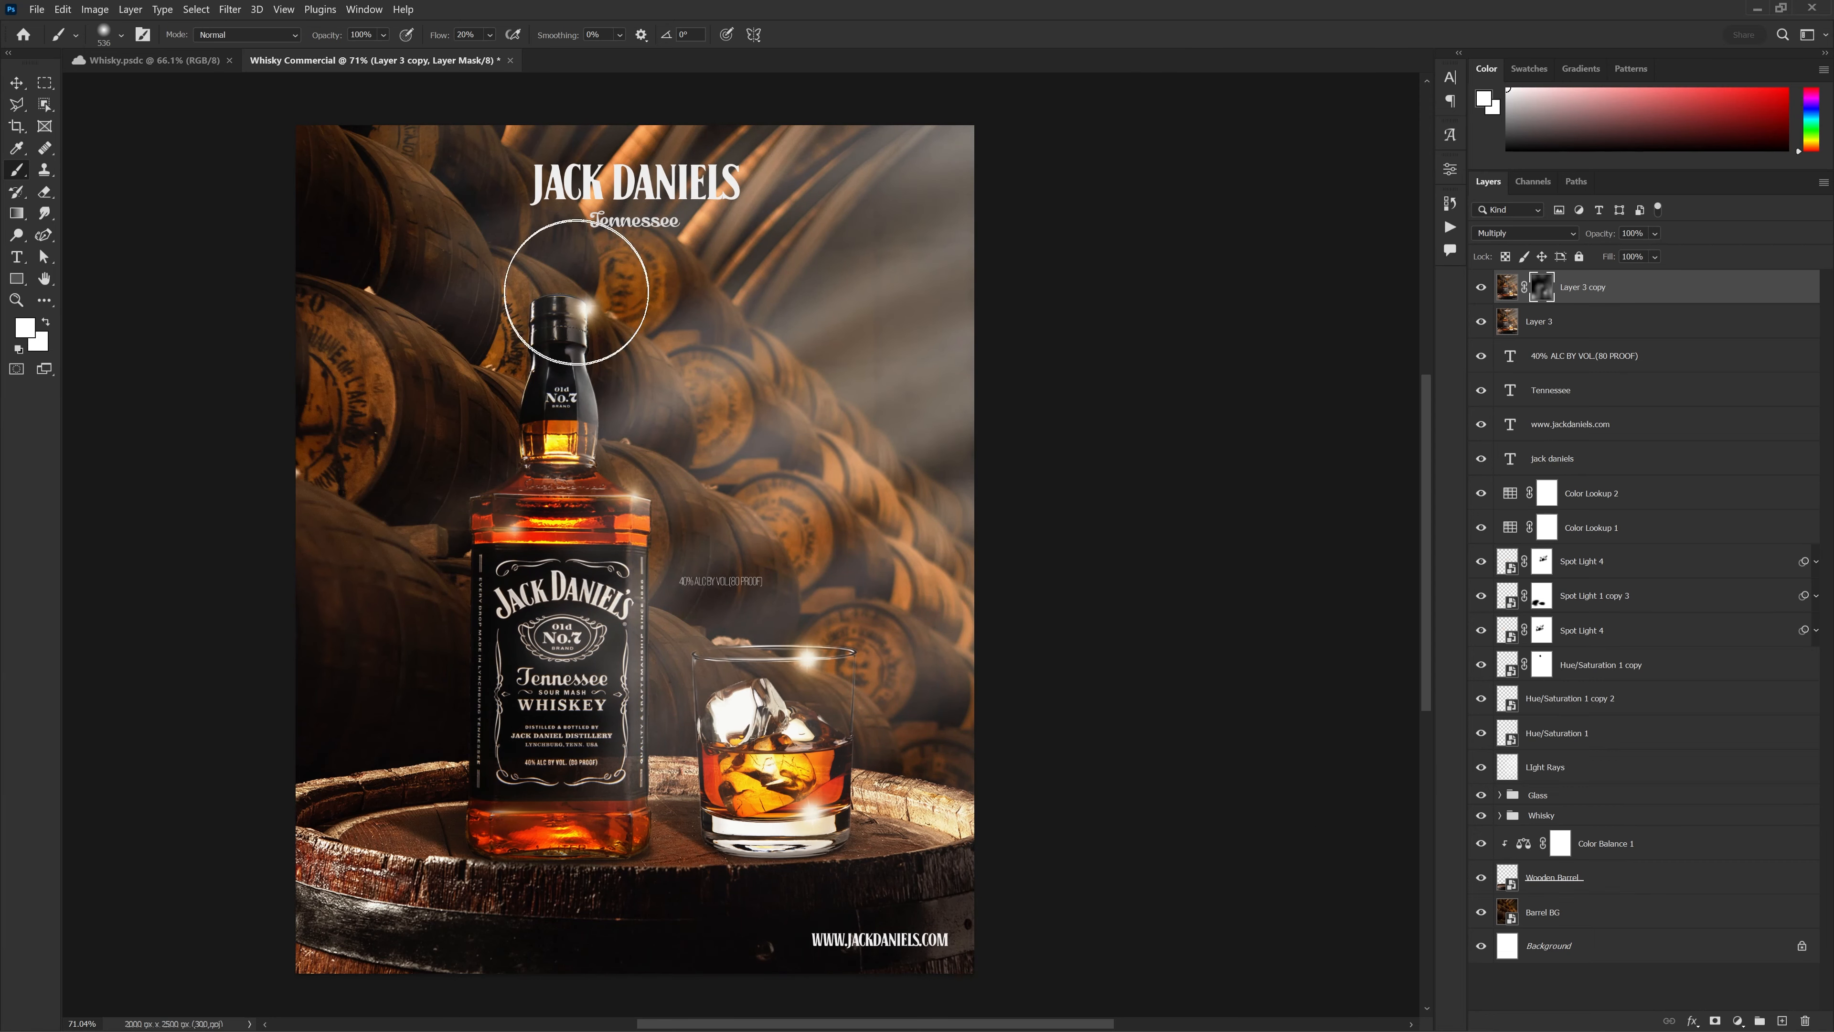
{"action": "key", "text": "v"}
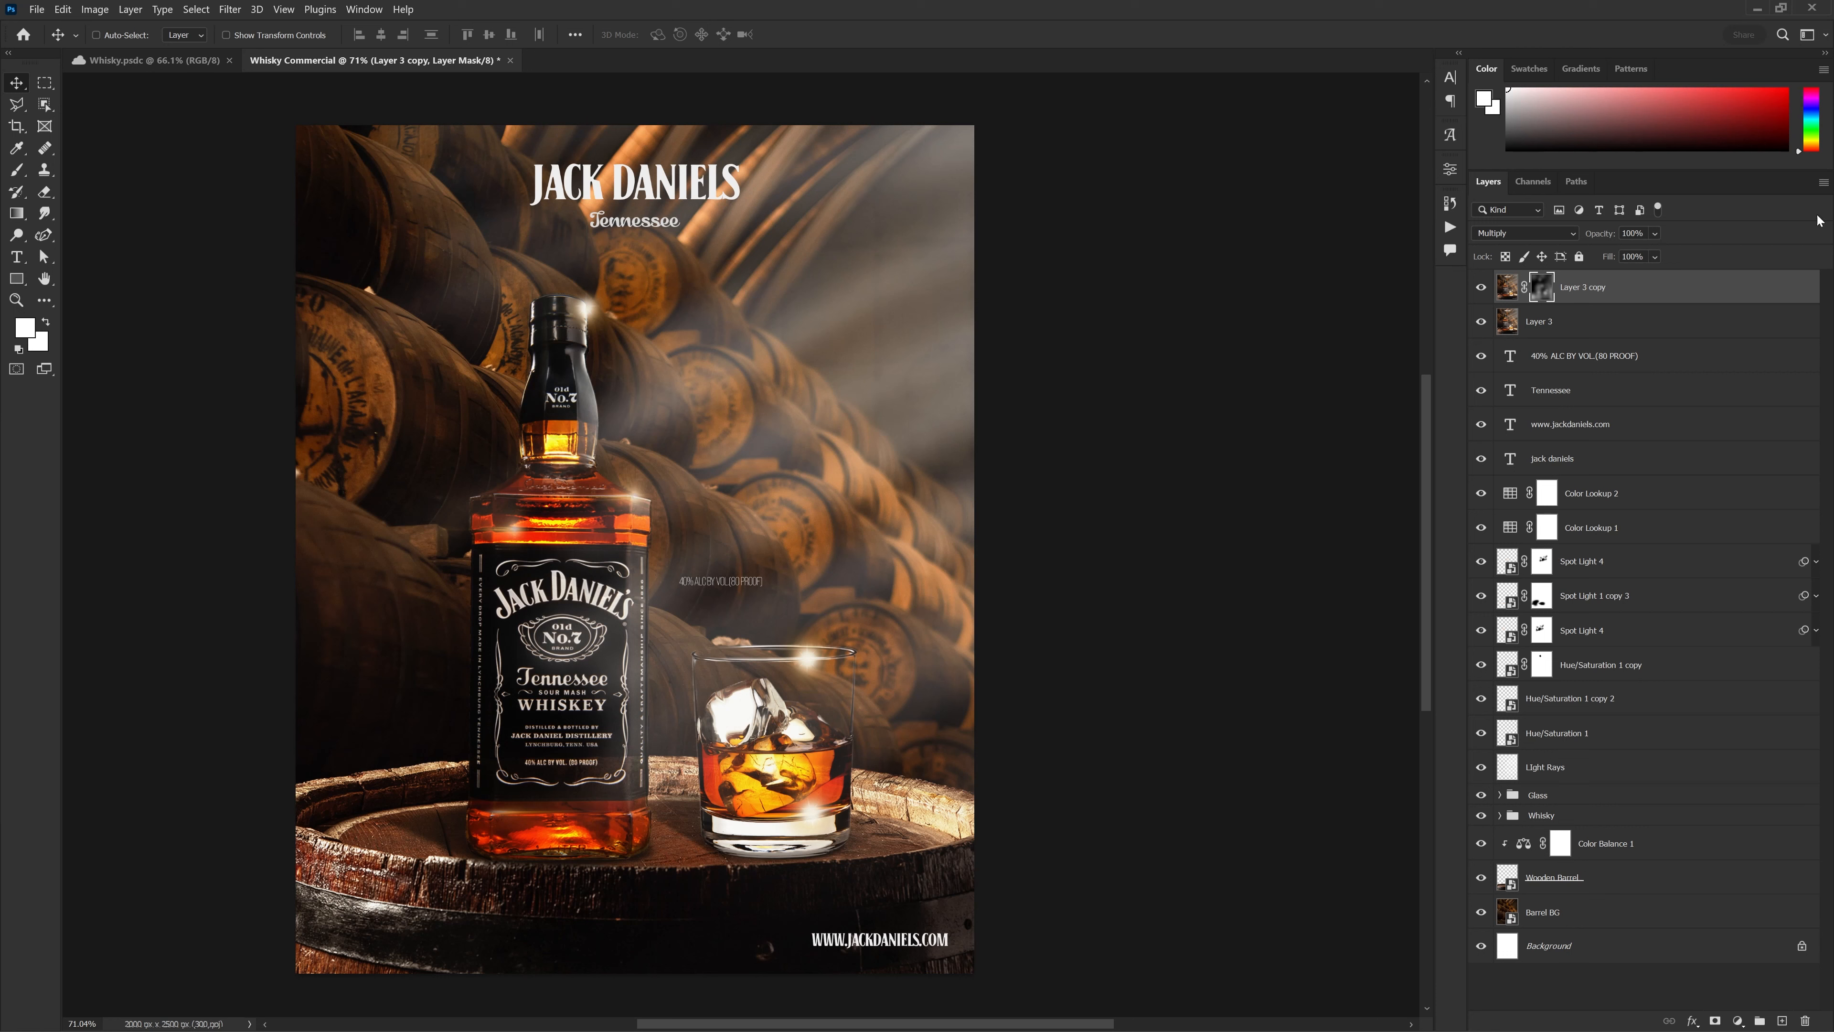
Set the opacity of the masked Multiply layer to 50%
{"action": "left_click", "coordinate": [1507, 287]}
{"action": "left_click", "coordinate": [1633, 232]}
{"action": "type", "text": "50"}
{"action": "key", "text": "Return"}
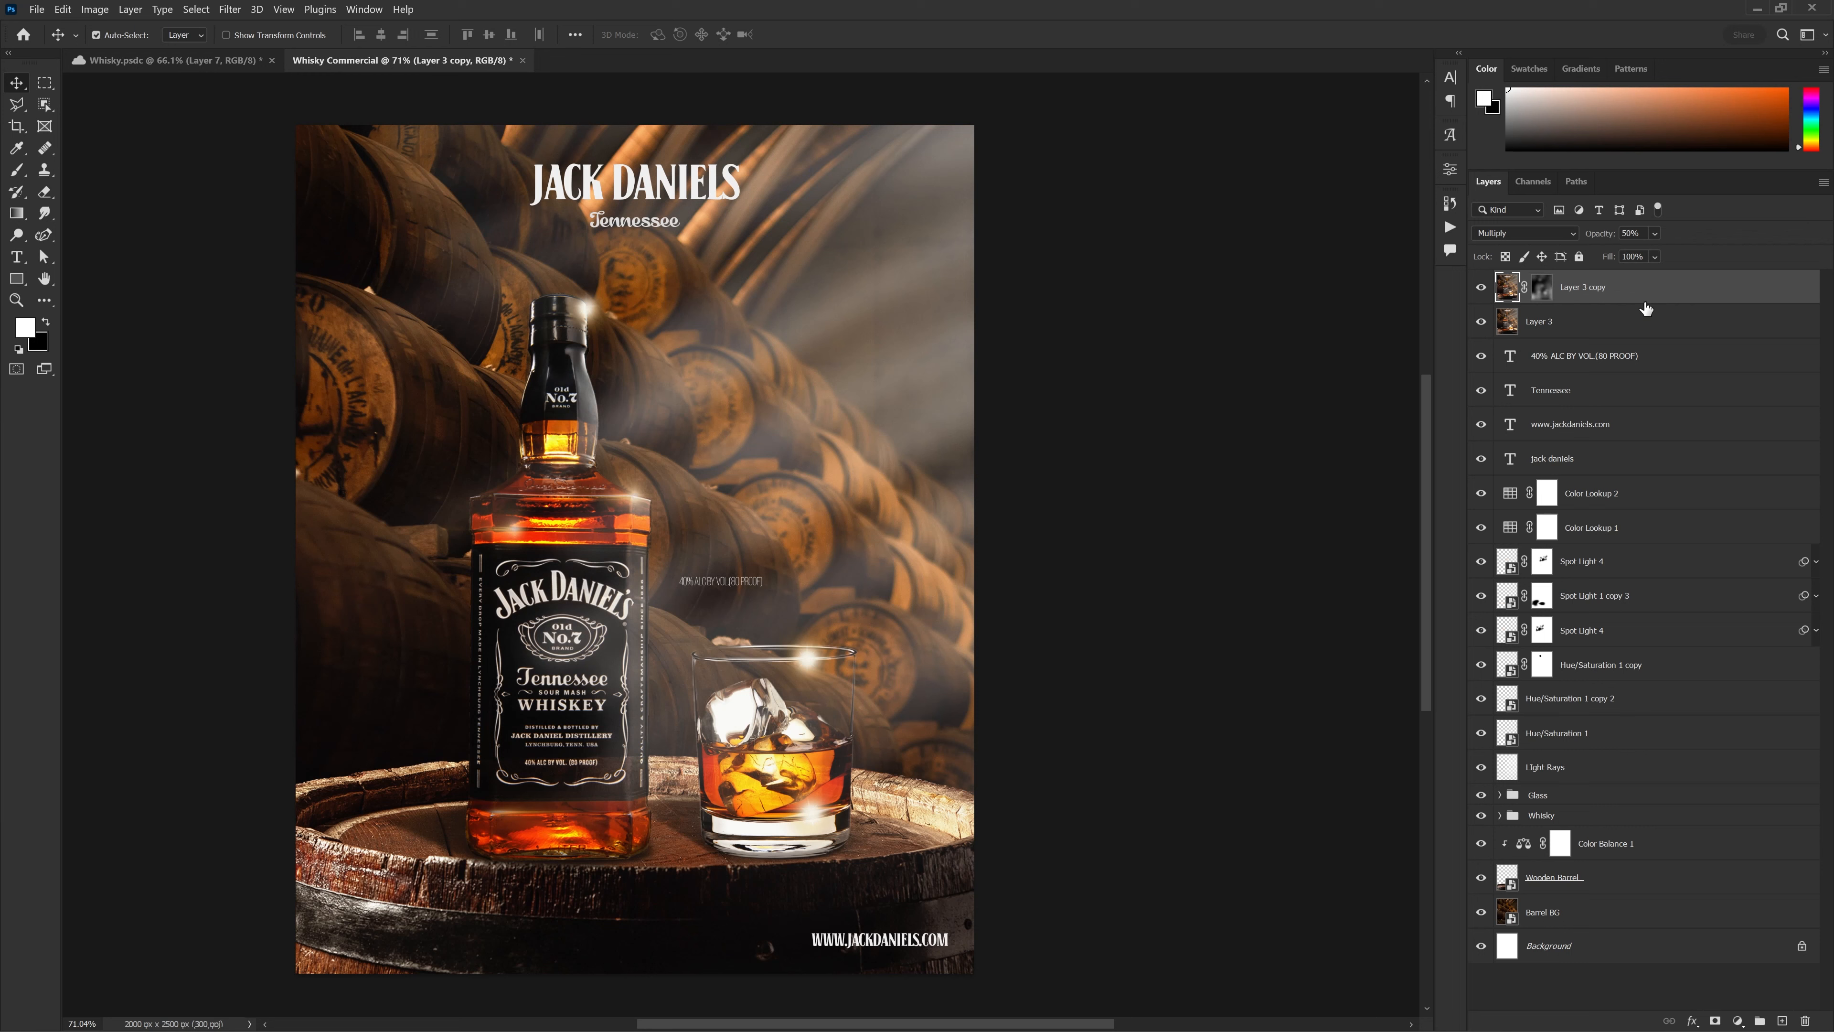
Stamp all visible layers onto a new top layer and convert it to a smart object
{"action": "key", "text": "ctrl+shift+alt+e"}
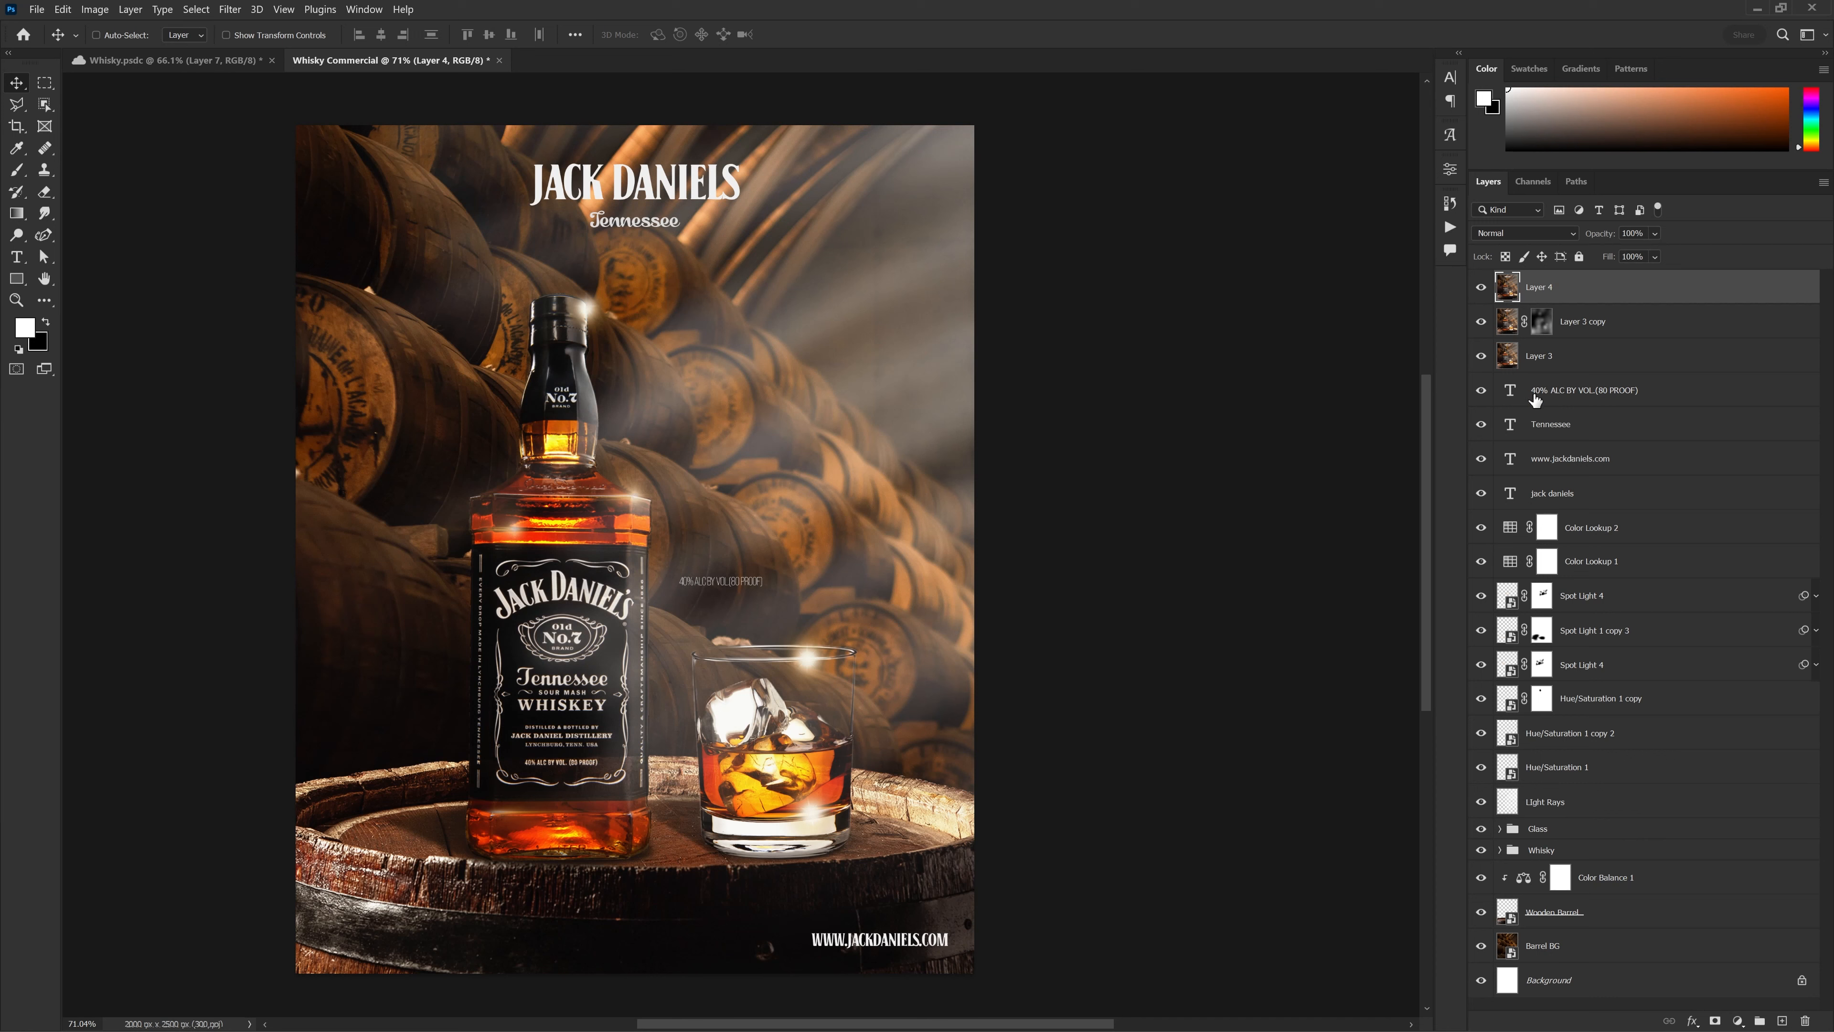
{"action": "right_click", "coordinate": [1539, 292]}
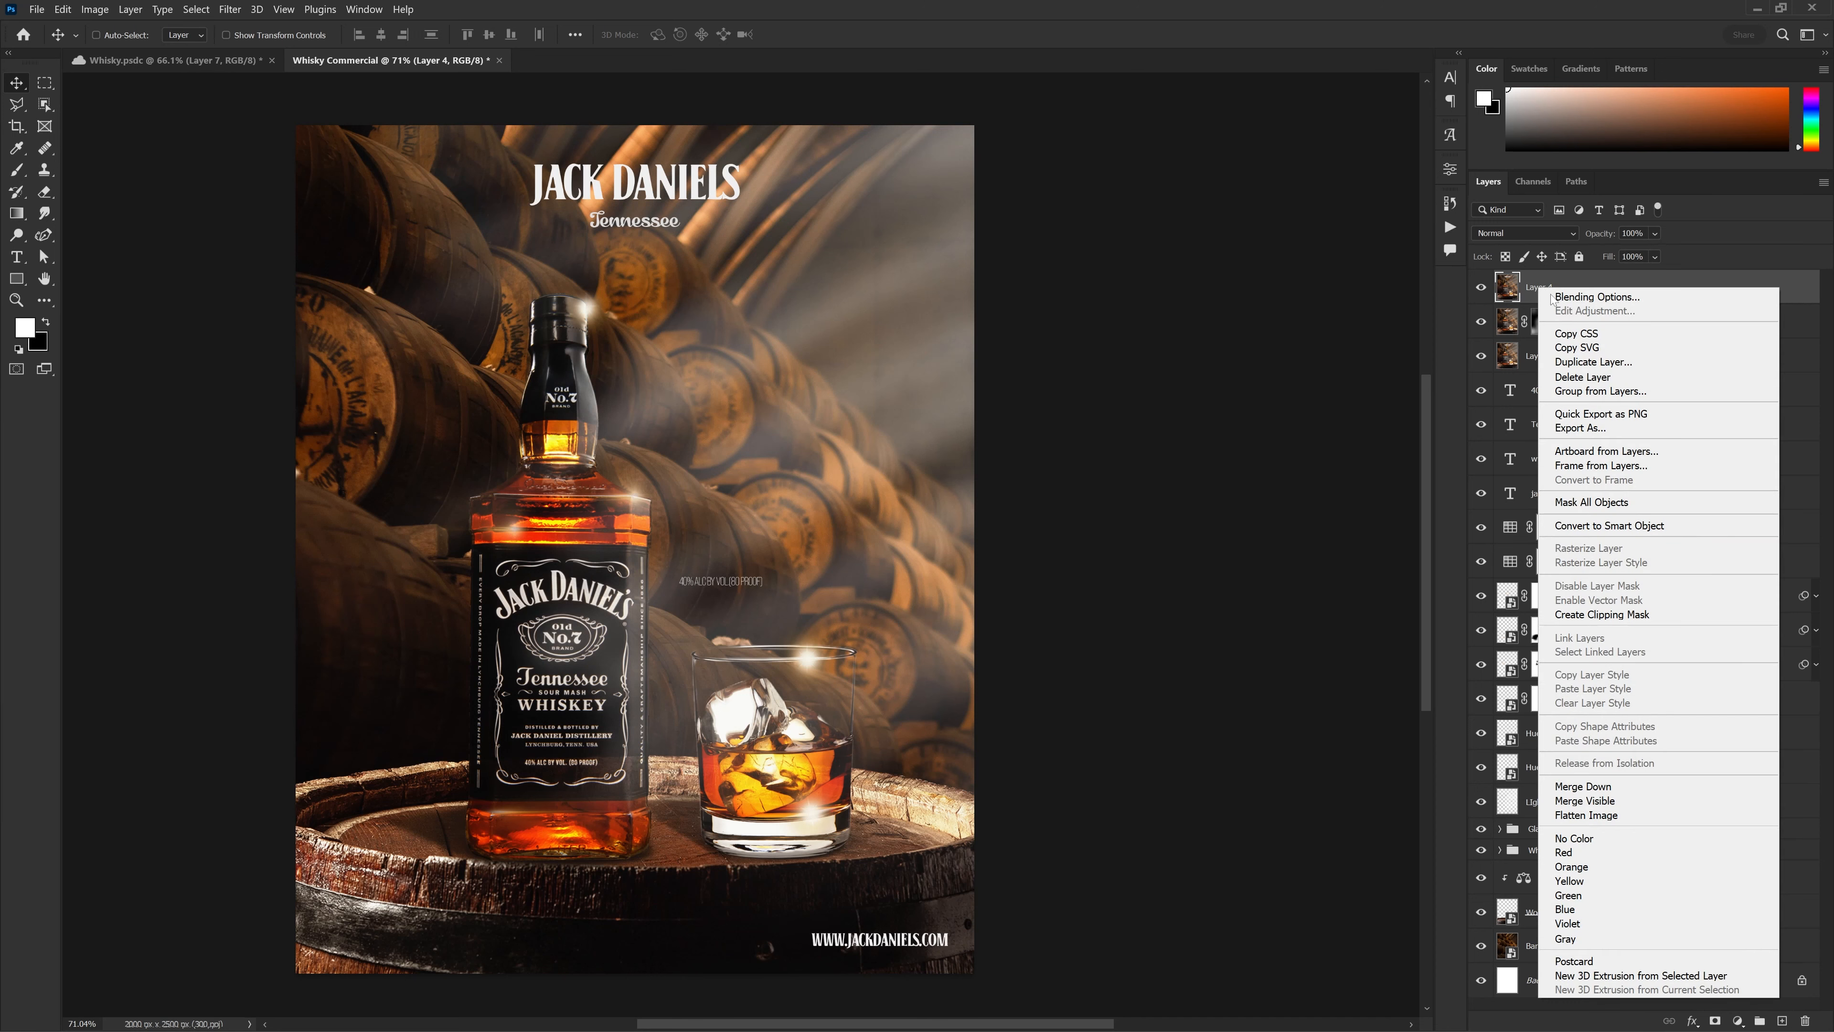
{"action": "left_click", "coordinate": [1656, 533]}
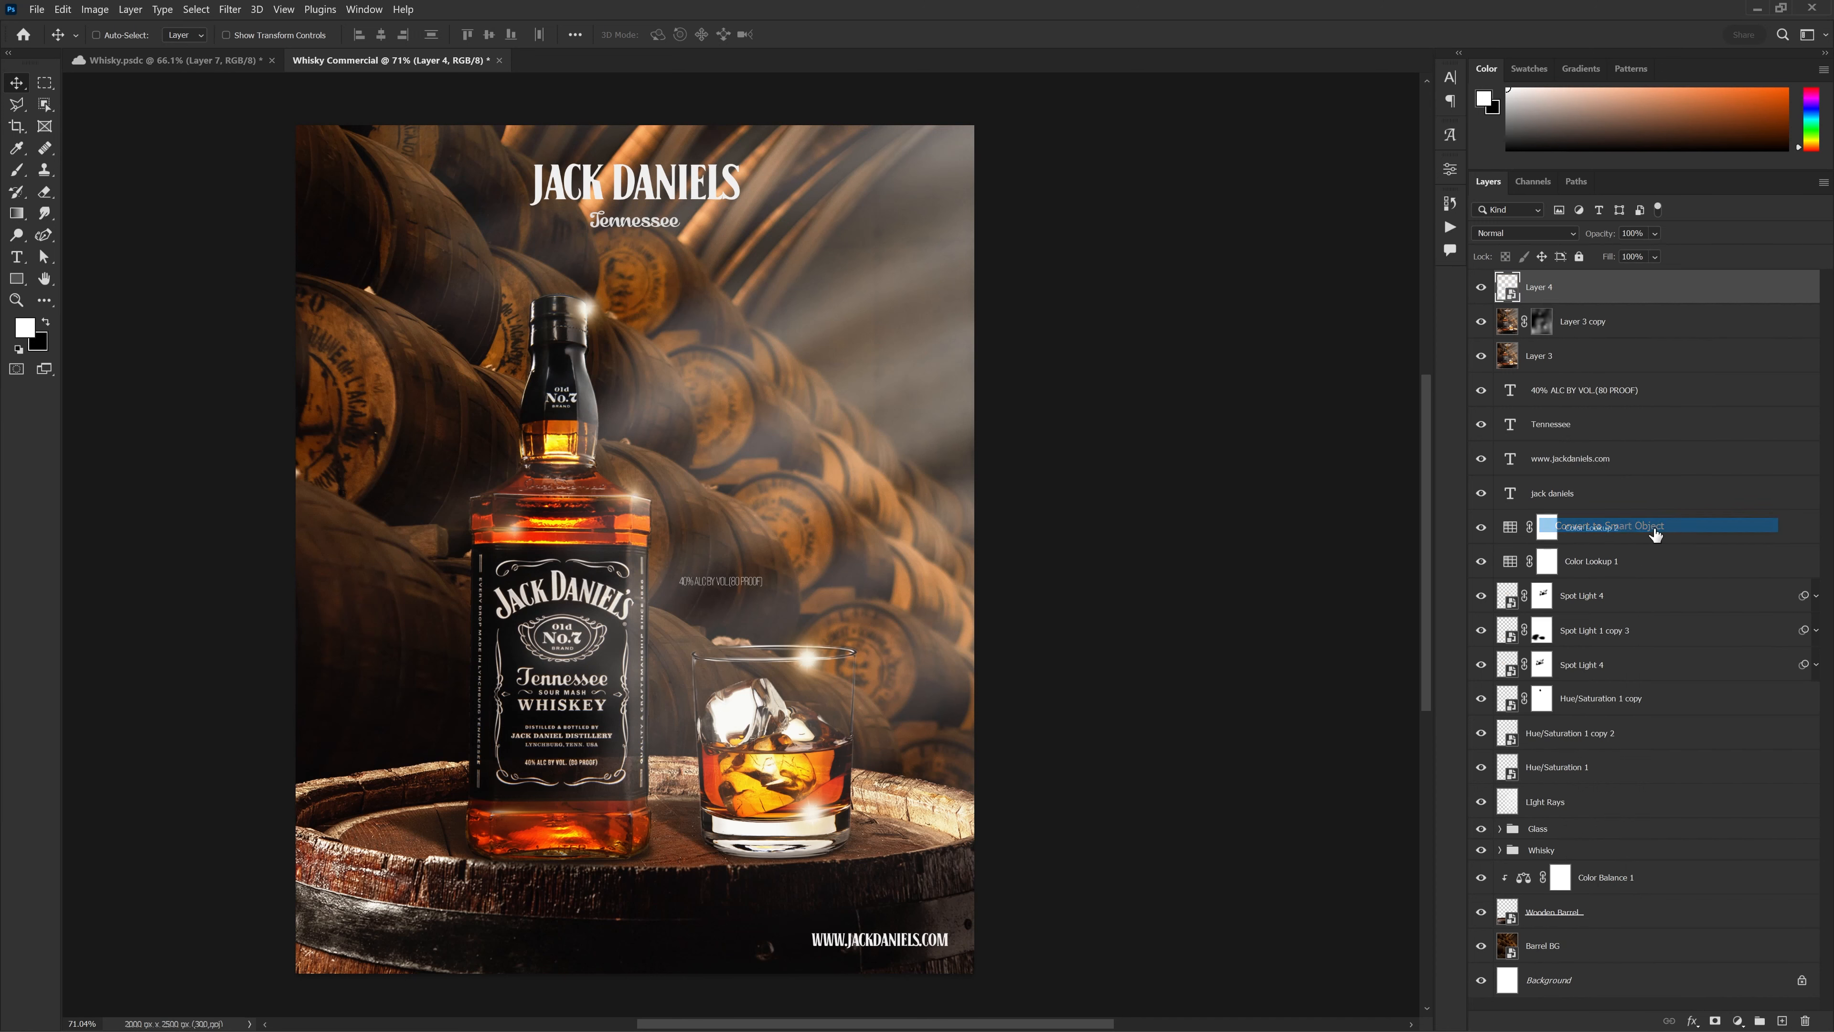
Open the Camera Raw Filter on the stamped smart object and set Shadows to +11, Blacks to -9 and Clarity to +10
{"action": "left_click", "coordinate": [241, 10]}
{"action": "left_click", "coordinate": [273, 120]}
{"action": "left_click_drag", "start_coordinate": [1298, 473], "coordinate": [1291, 523]}
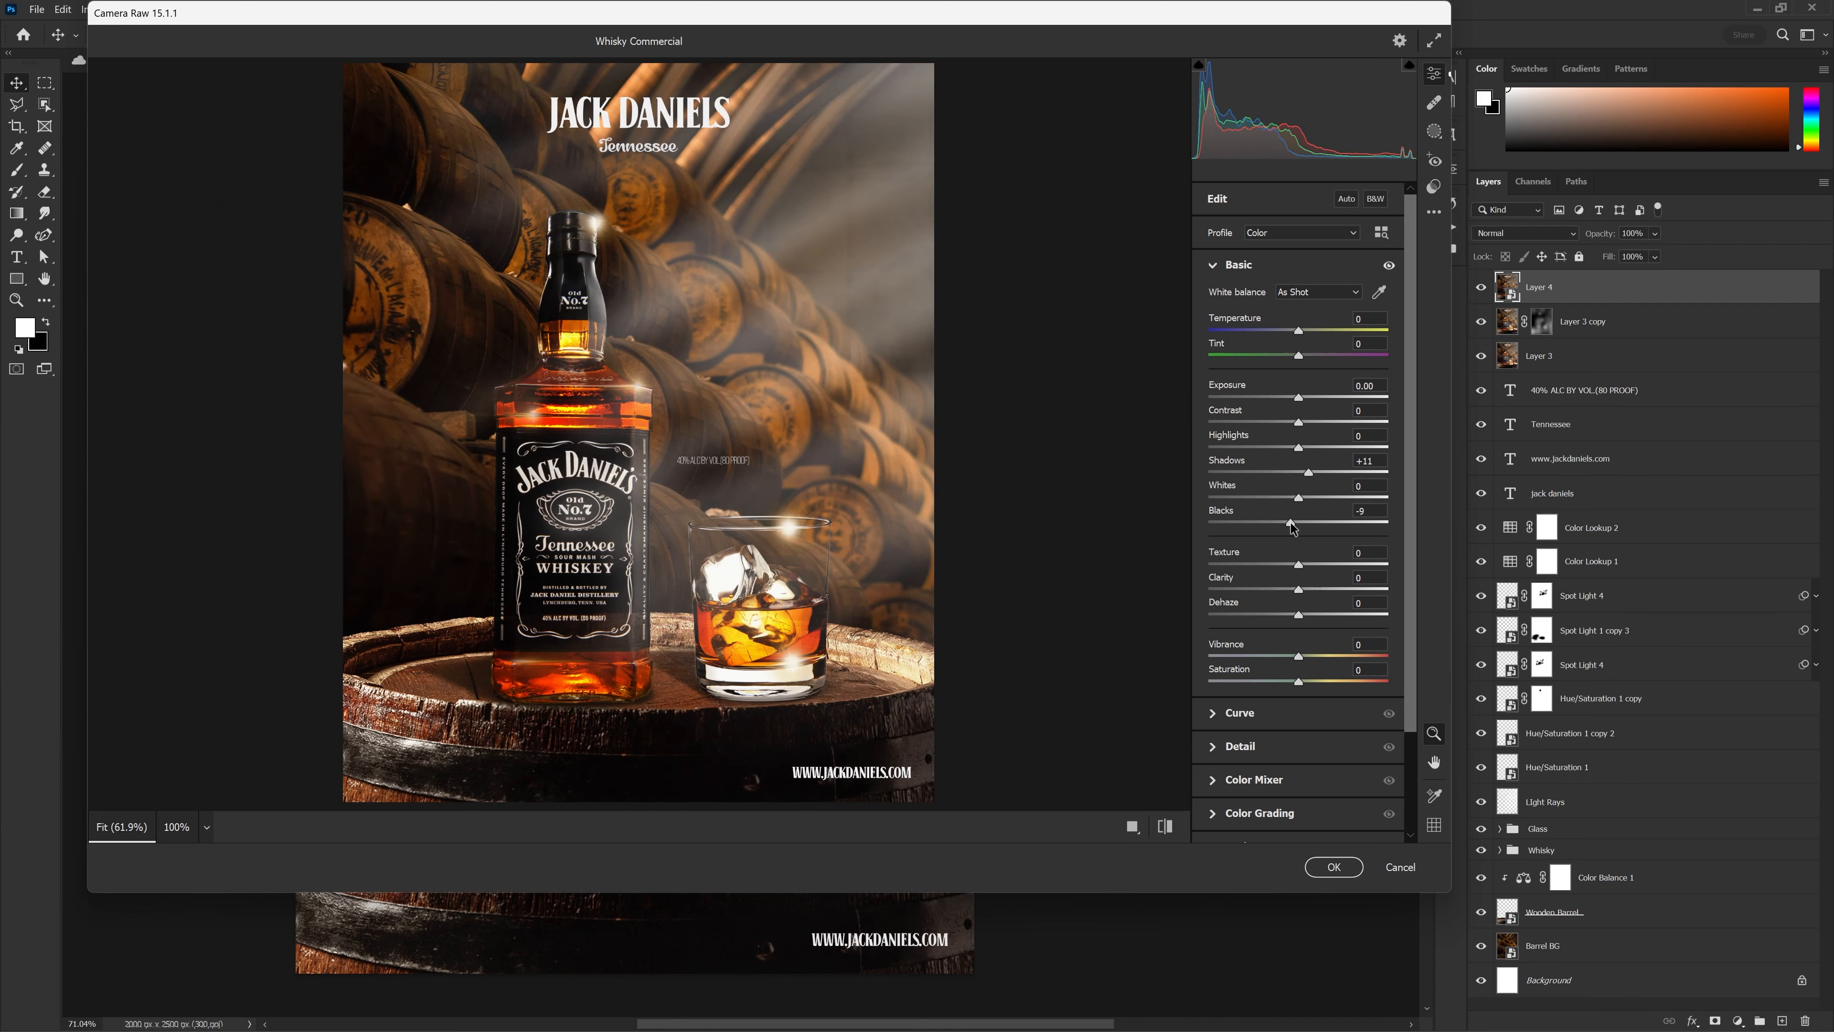
{"action": "left_click_drag", "start_coordinate": [1298, 588], "coordinate": [1311, 591]}
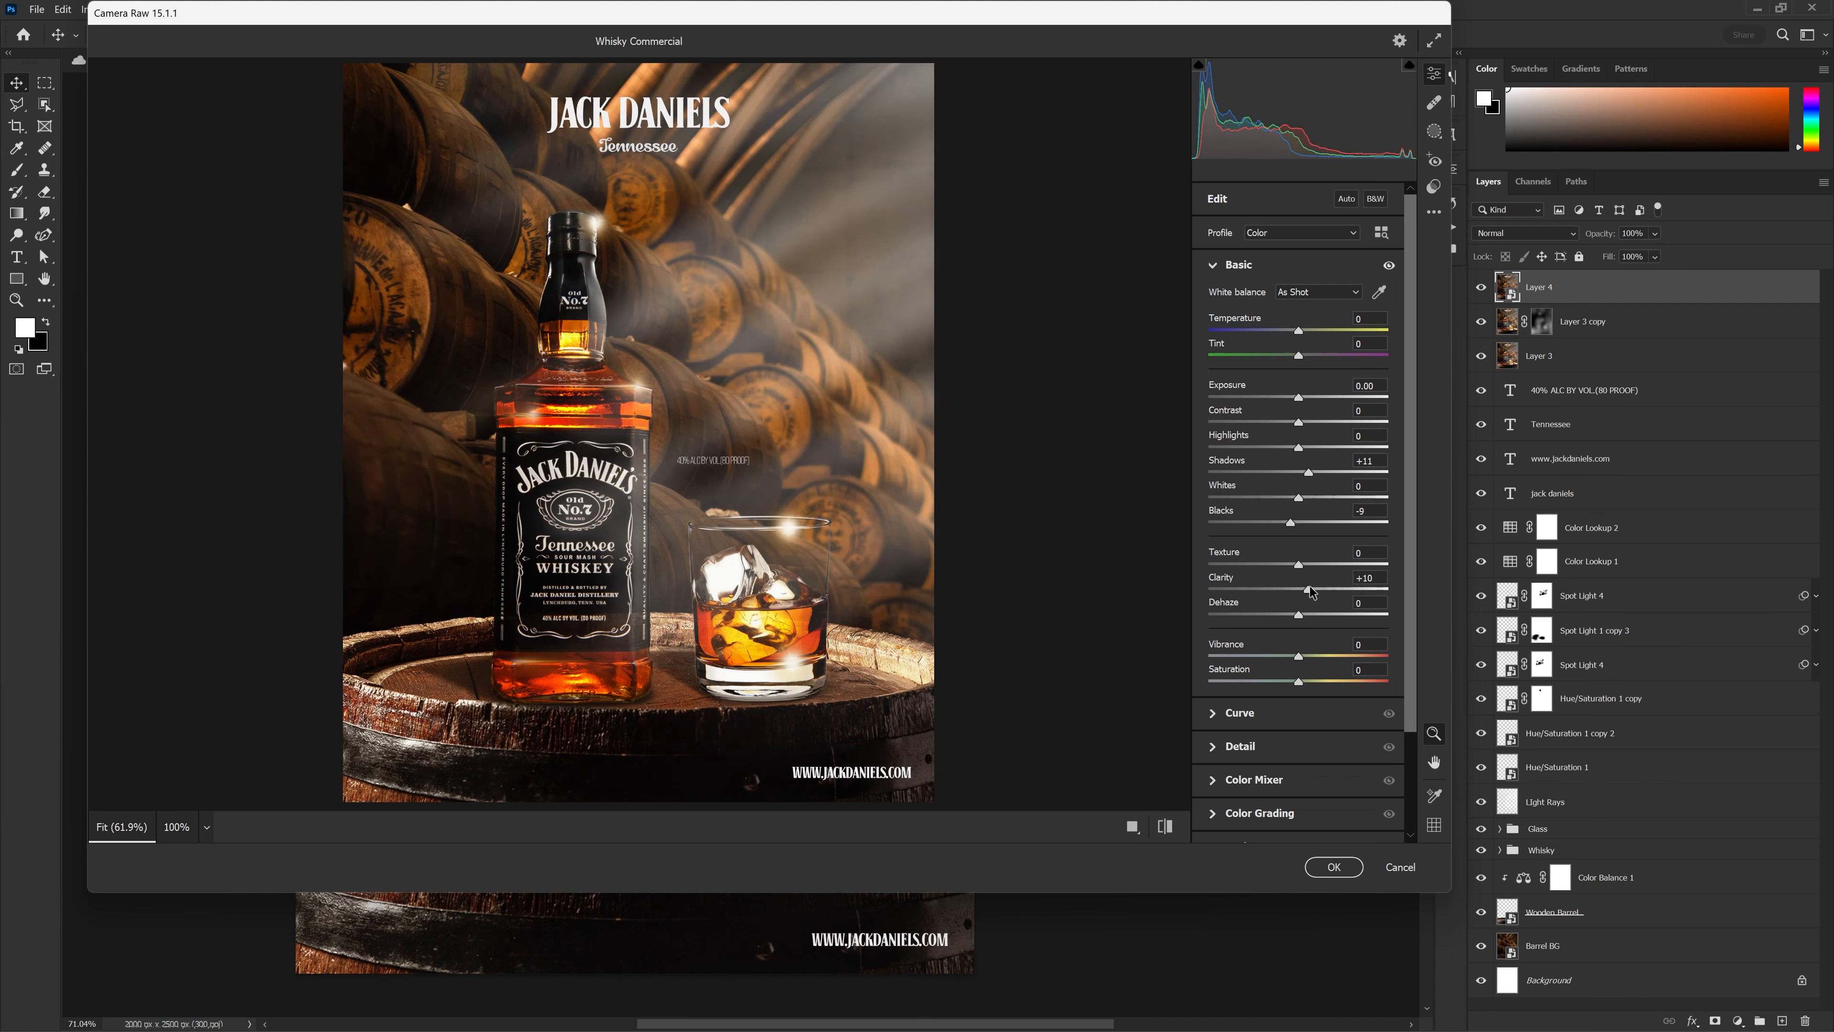